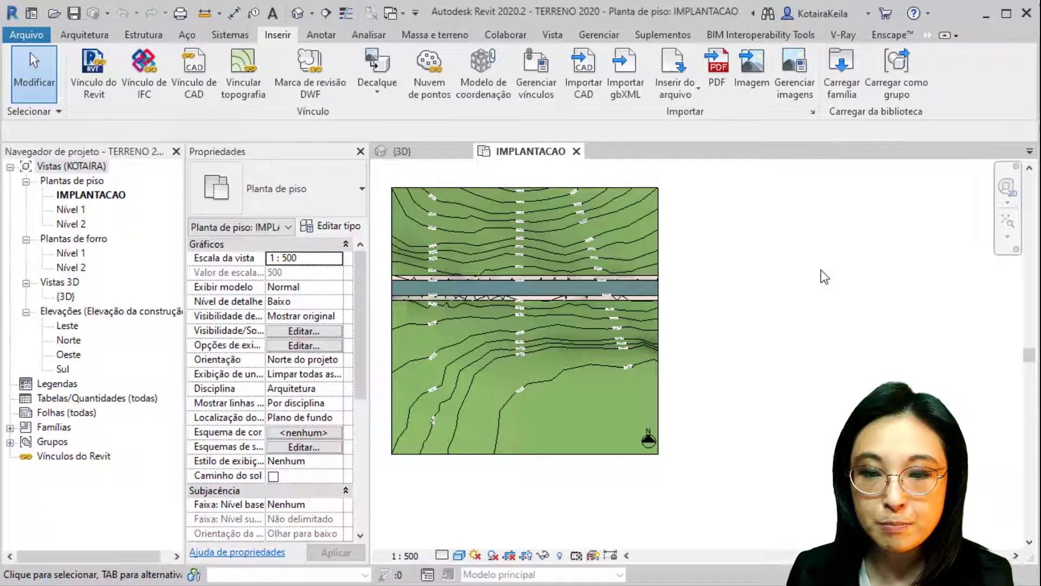
Look at the house project's 3D view and return to the terrain's IMPLANTACAO plan
{"action": "left_click", "coordinate": [441, 148]}
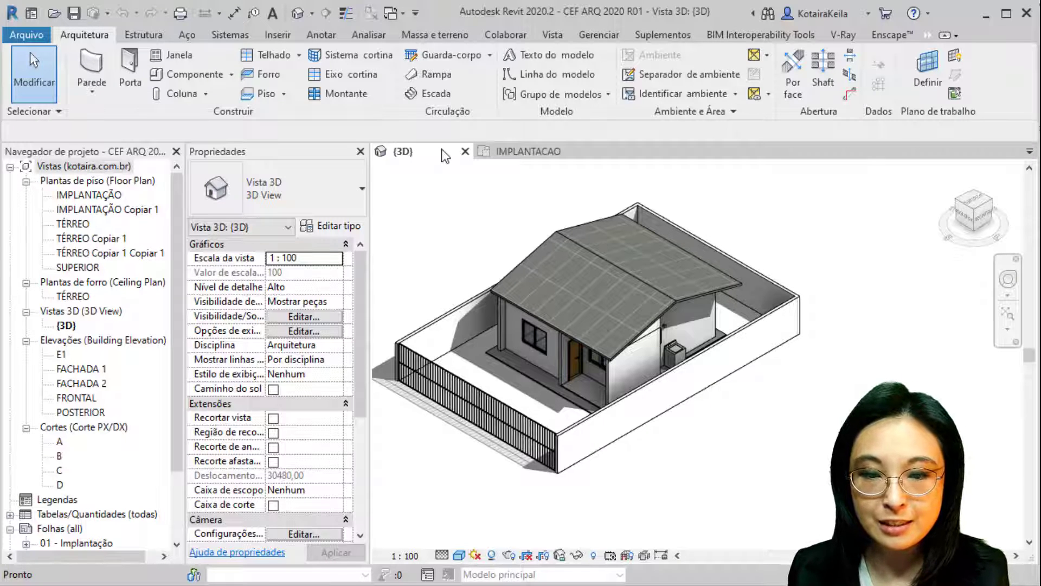
{"action": "left_click", "coordinate": [519, 152]}
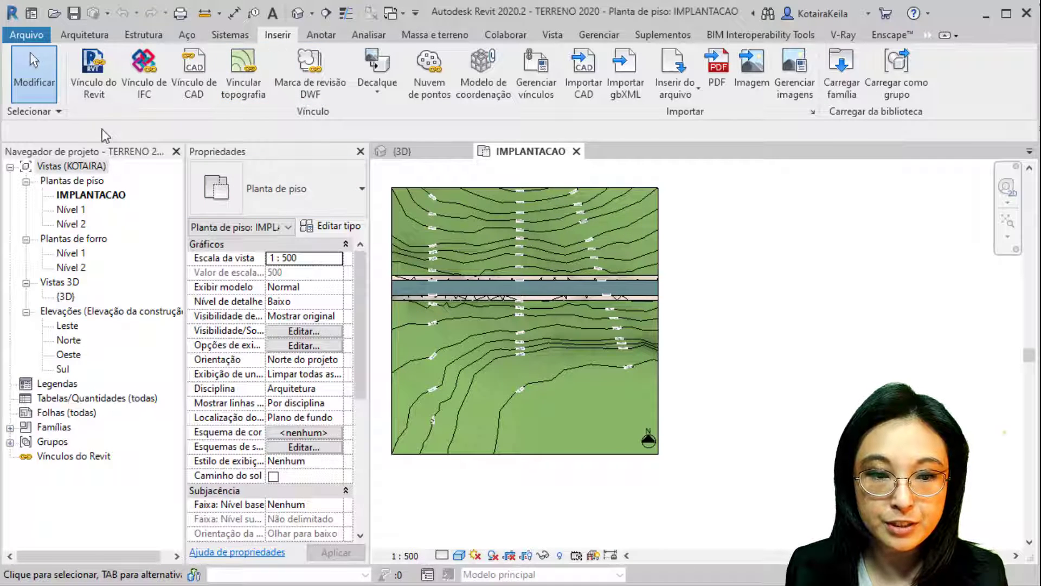
{"action": "key", "text": "ctrl"}
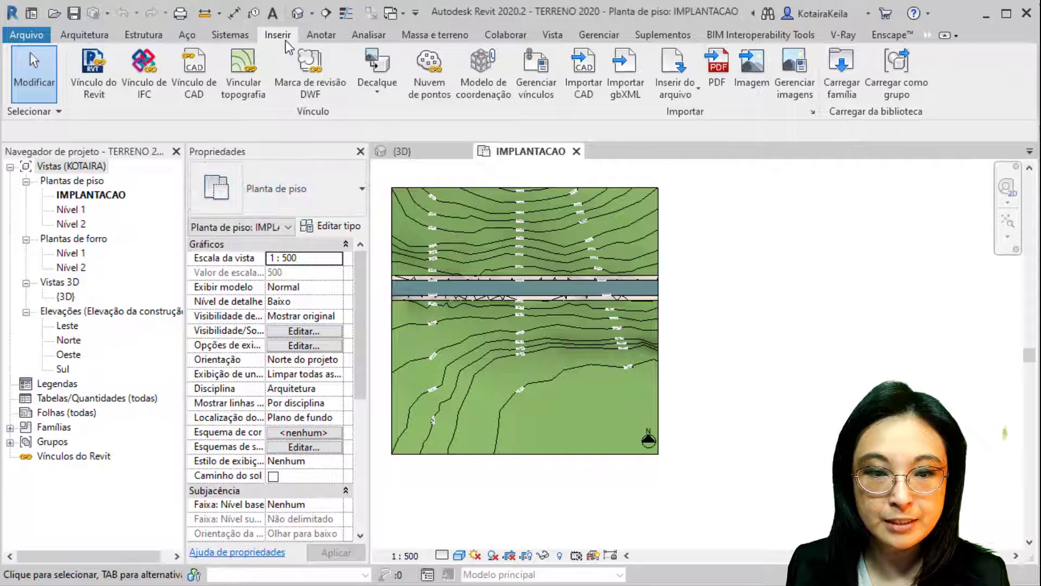
Try to link CEF ARQ 2020 R01.rvt into the terrain project with automatic internal-origin-to-internal-origin positioning
{"action": "left_click", "coordinate": [93, 89]}
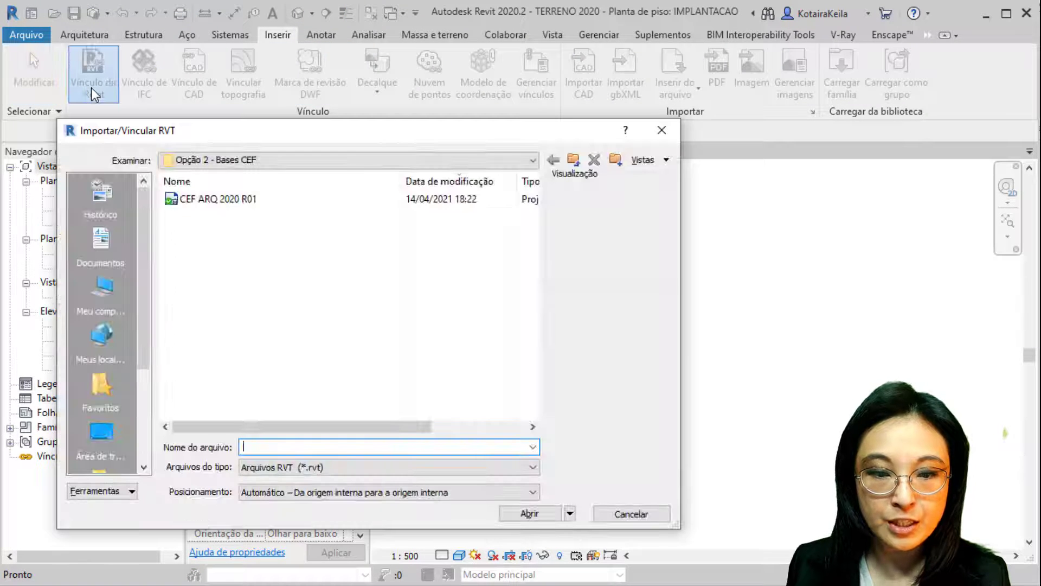
{"action": "left_click", "coordinate": [229, 204]}
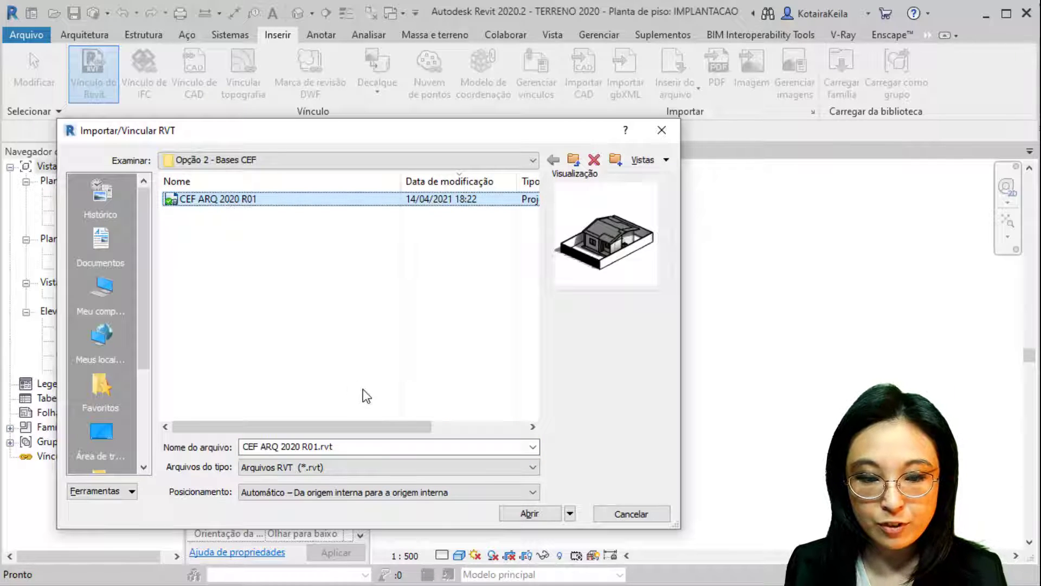
{"action": "left_click", "coordinate": [344, 452]}
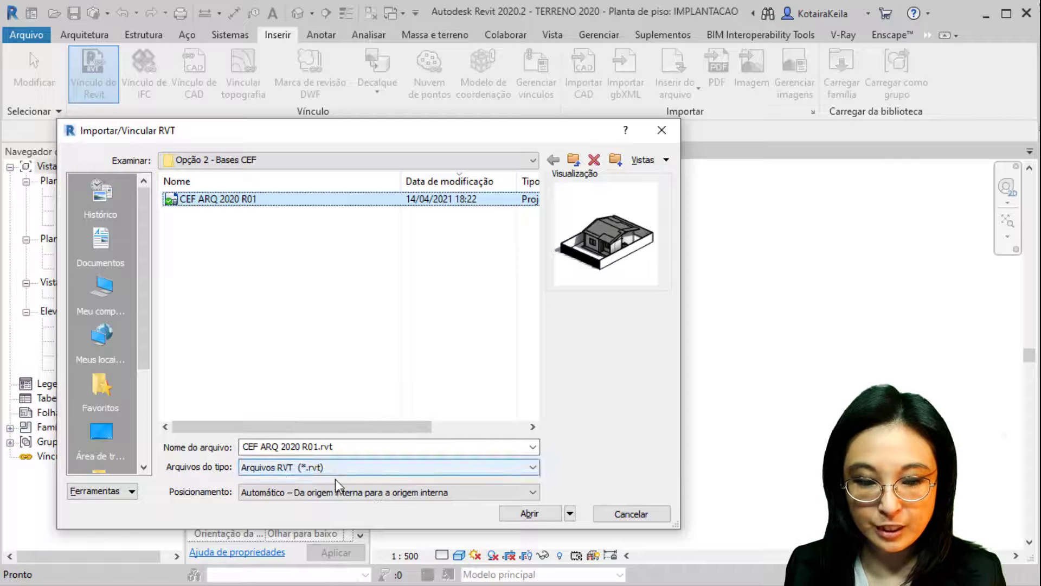
{"action": "left_click", "coordinate": [344, 469]}
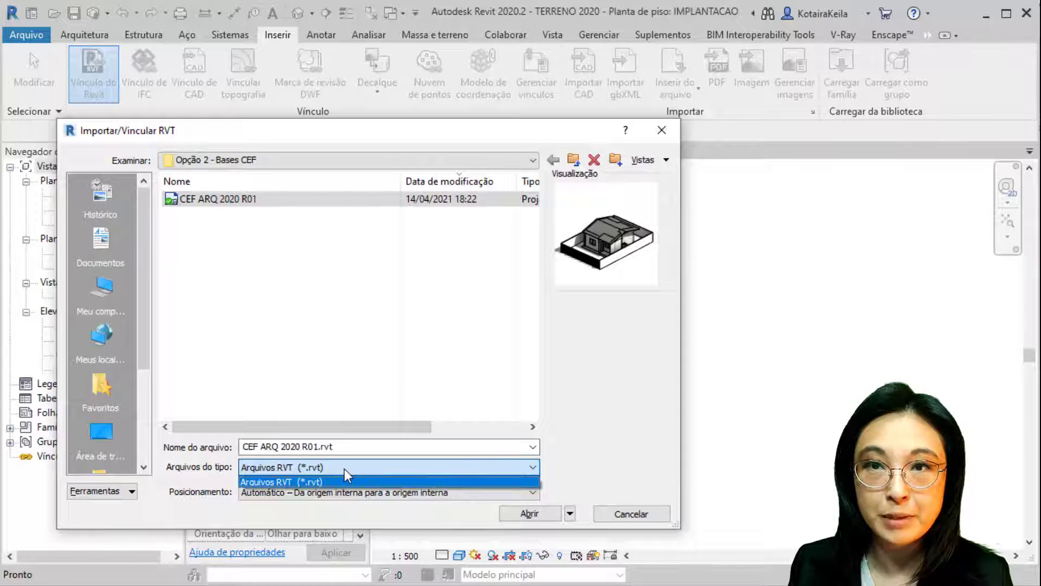
{"action": "left_click", "coordinate": [344, 468]}
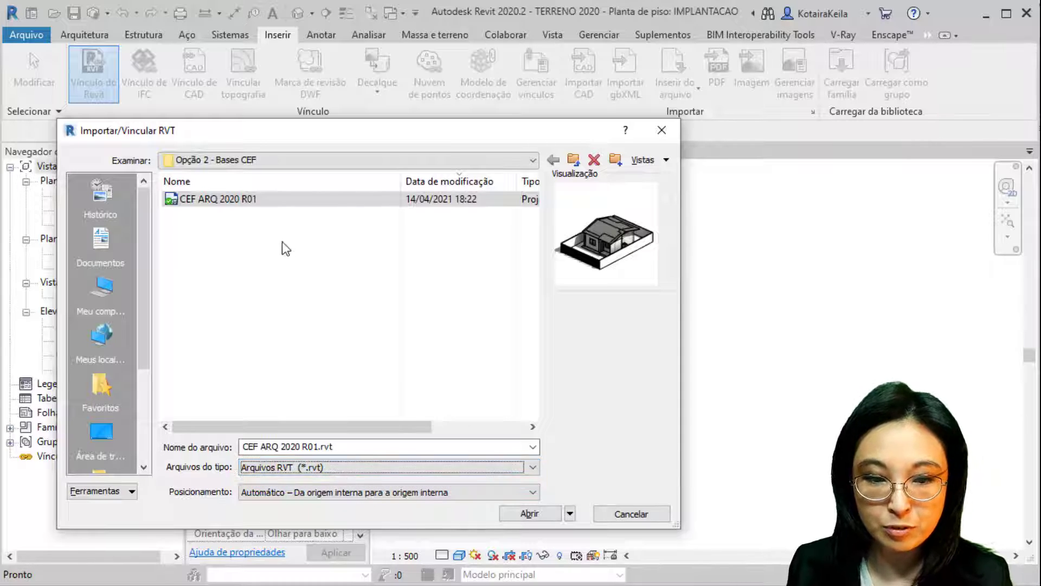
{"action": "left_click", "coordinate": [324, 476]}
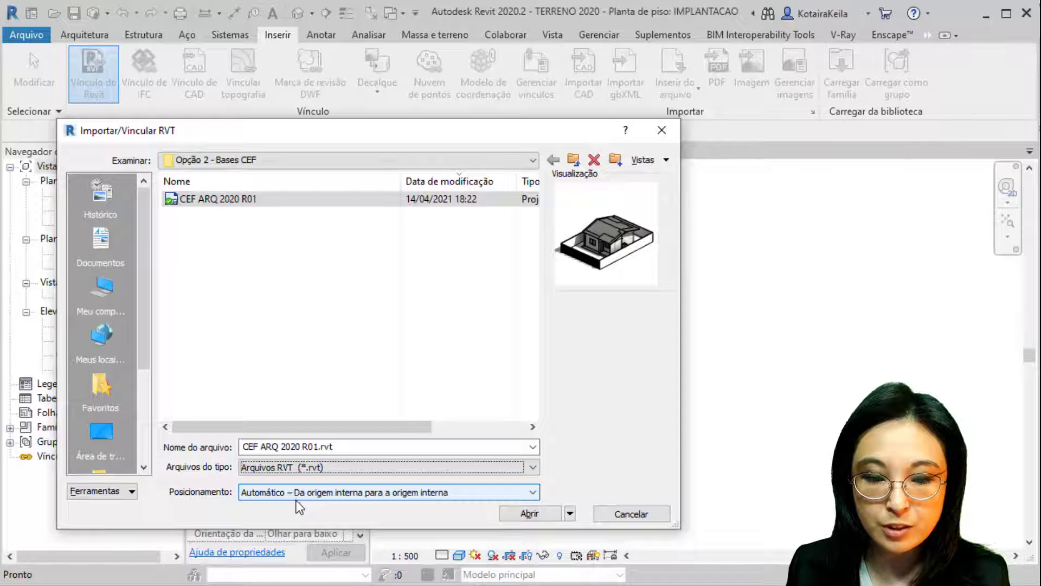
{"action": "left_click", "coordinate": [548, 516]}
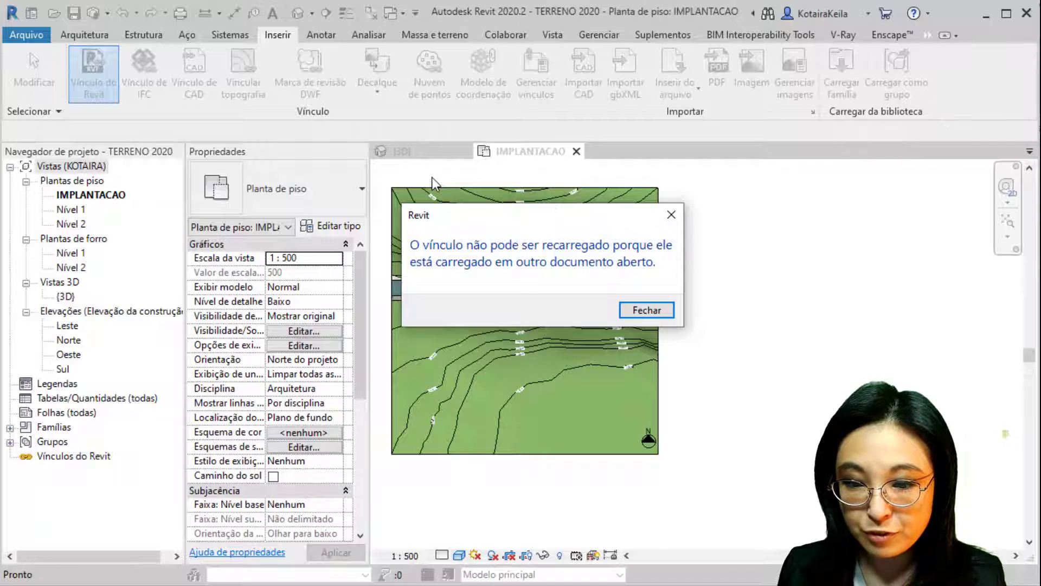
{"action": "left_click", "coordinate": [671, 215]}
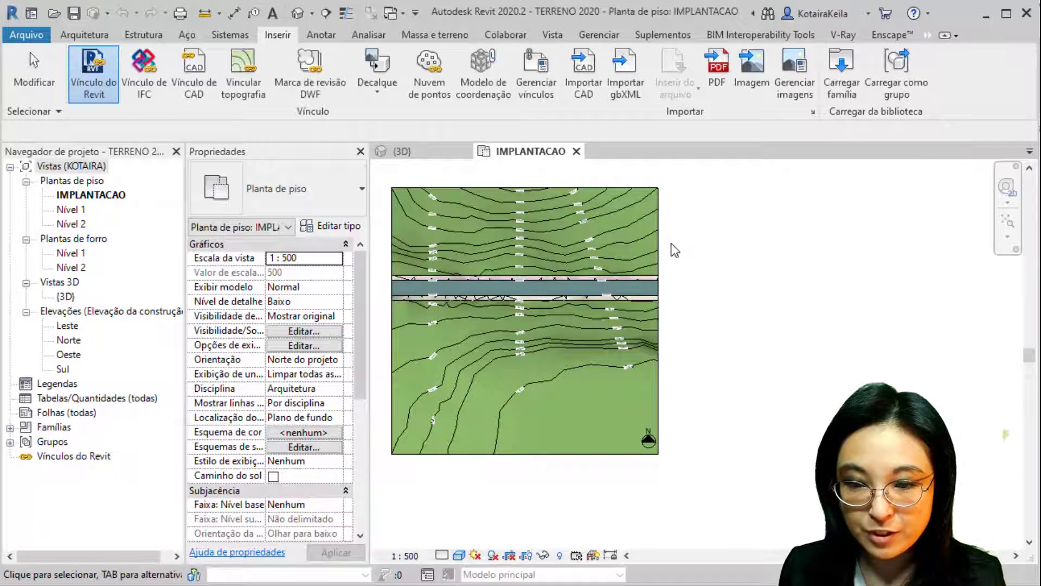
Close the house project CEF ARQ 2020 R01, leaving only the terrain project open
{"action": "left_click", "coordinate": [411, 151]}
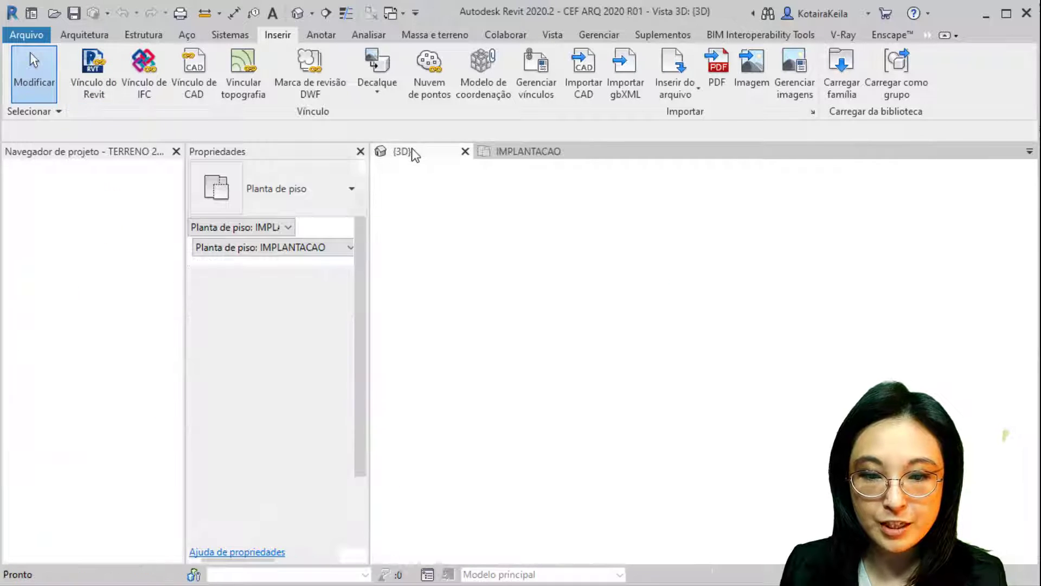
{"action": "left_click", "coordinate": [440, 158]}
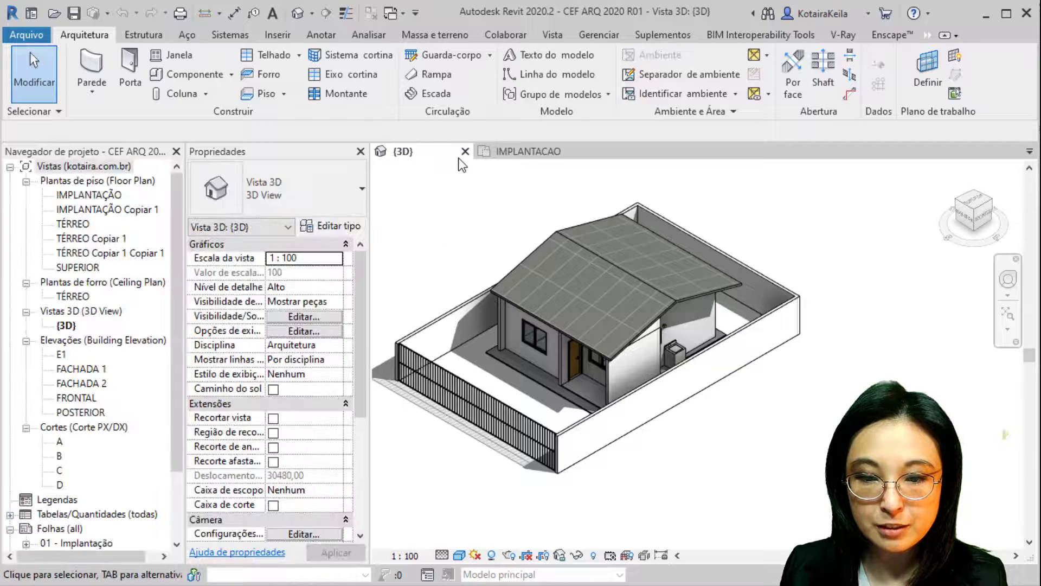
{"action": "left_click", "coordinate": [465, 152]}
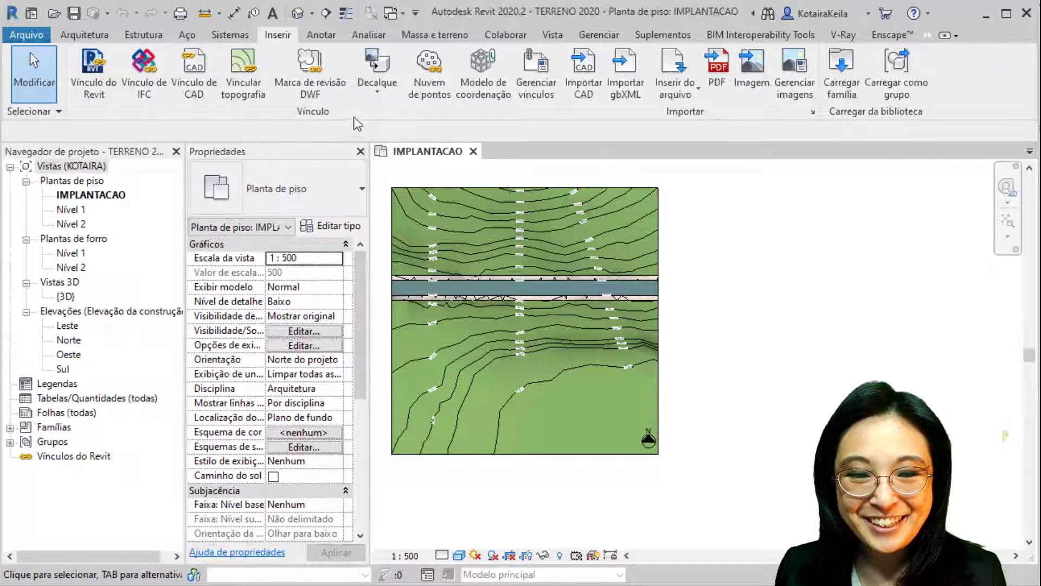
Link CEF ARQ 2020 R01.rvt into the terrain plan with automatic internal-origin-to-internal-origin positioning
{"action": "left_click", "coordinate": [284, 38]}
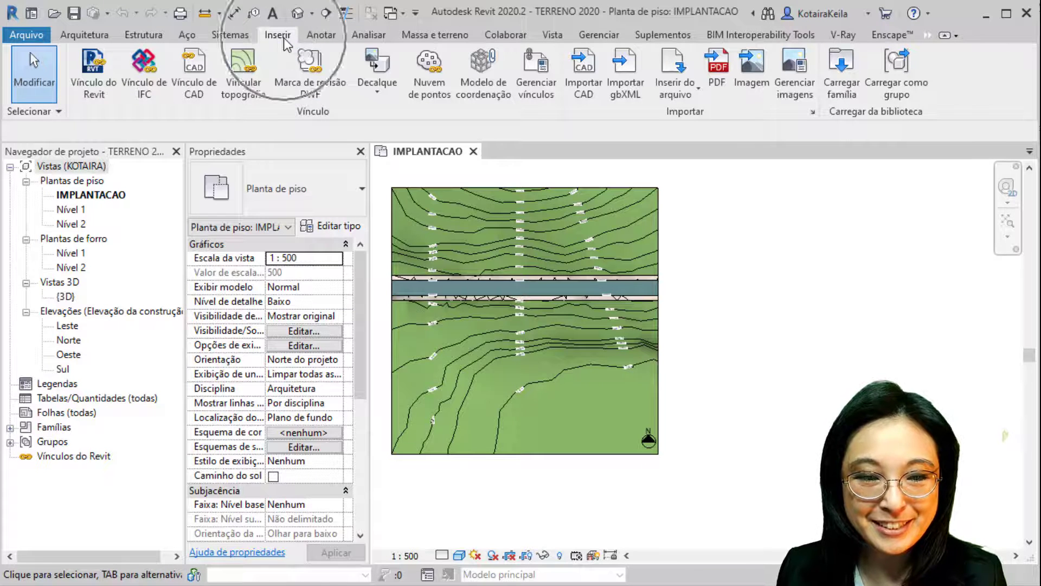
{"action": "left_click", "coordinate": [112, 83]}
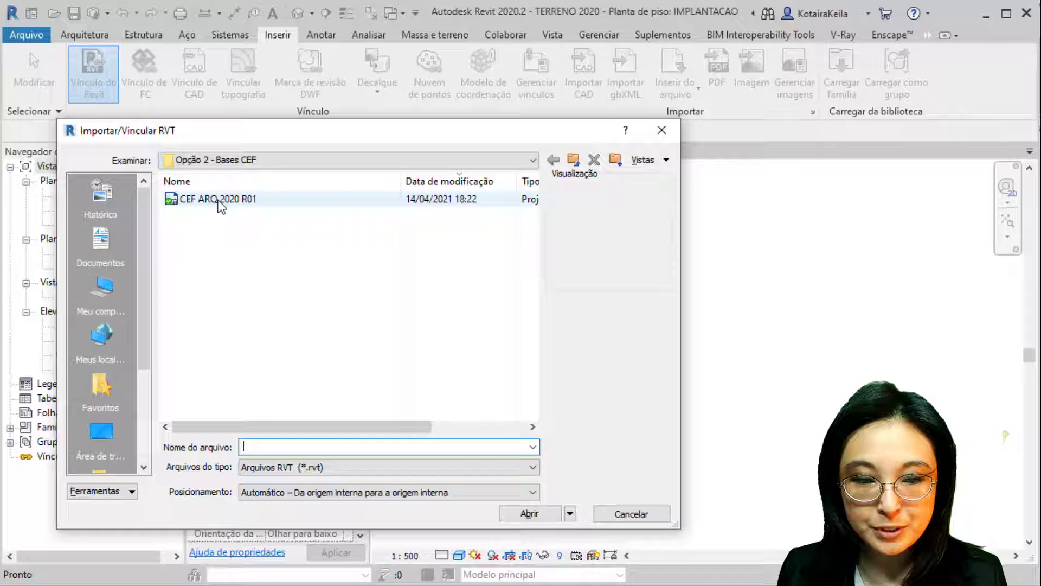
{"action": "left_click", "coordinate": [220, 200]}
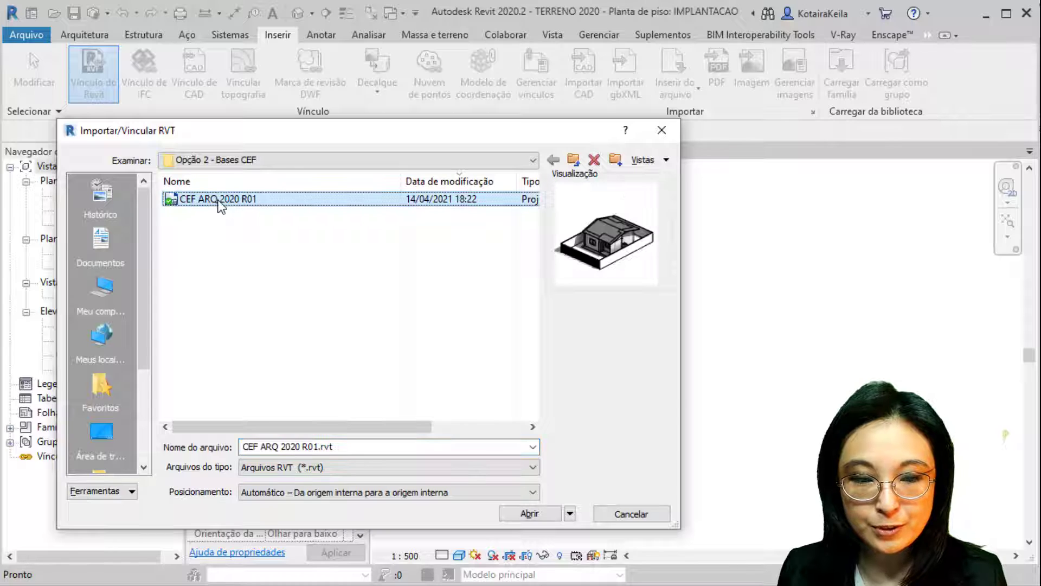
{"action": "left_click", "coordinate": [507, 514]}
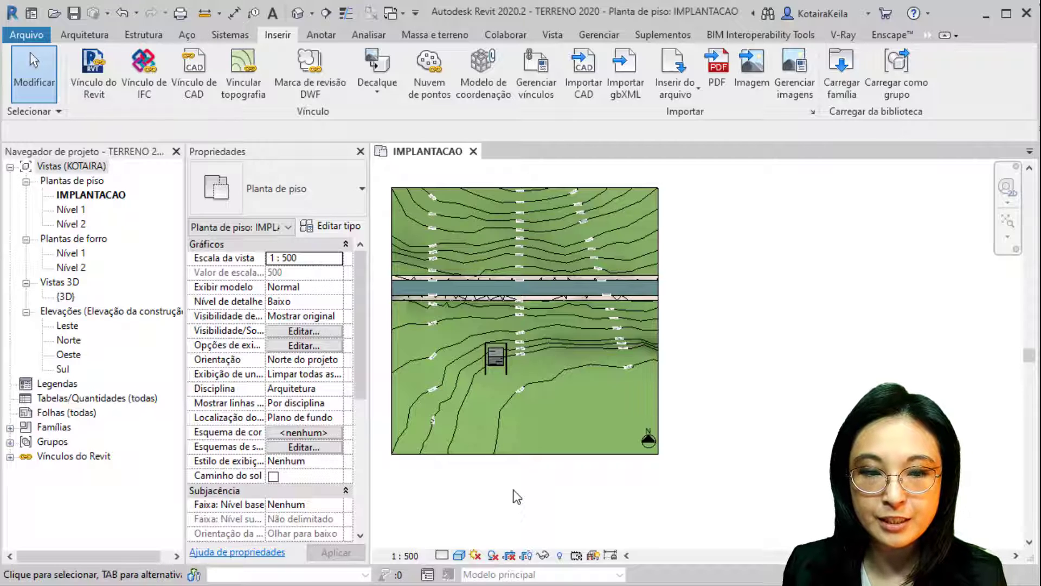
{"action": "left_click", "coordinate": [100, 88]}
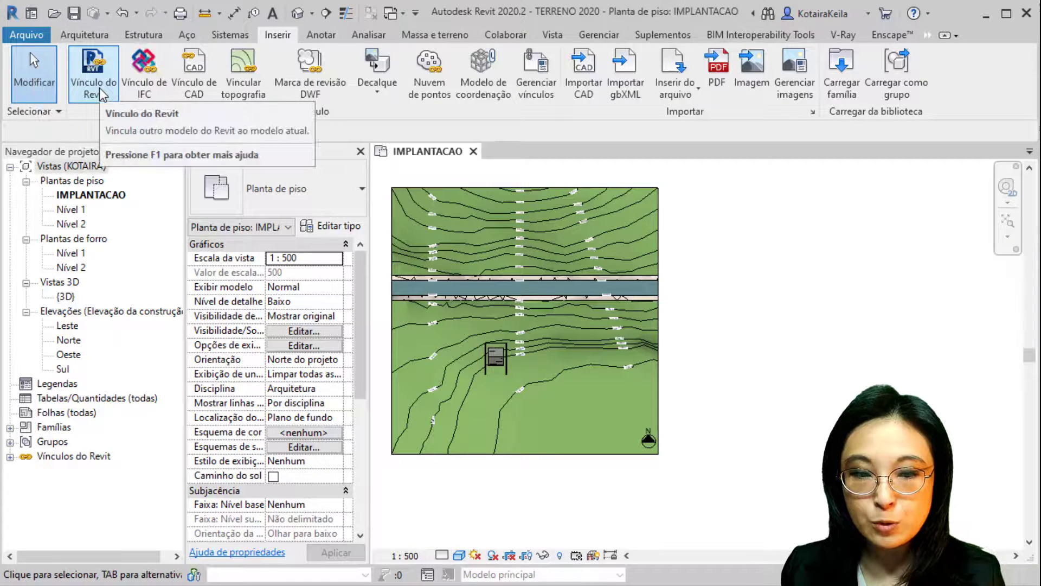
{"action": "left_click", "coordinate": [542, 286]}
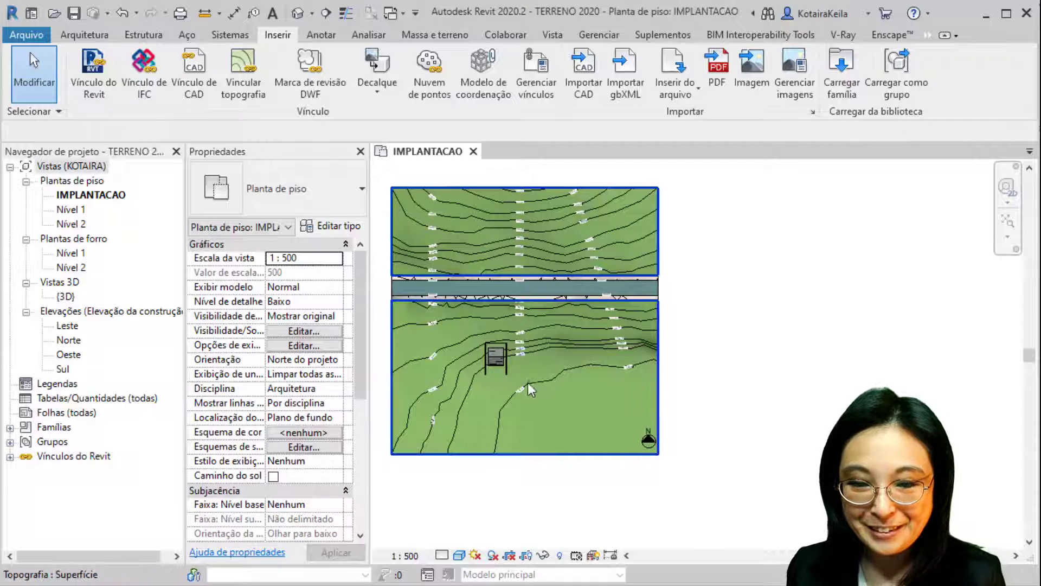
Move the linked house by its front-right boundary wall corner to the outer edge of the sidewalk north of the street
{"action": "left_click", "coordinate": [496, 362]}
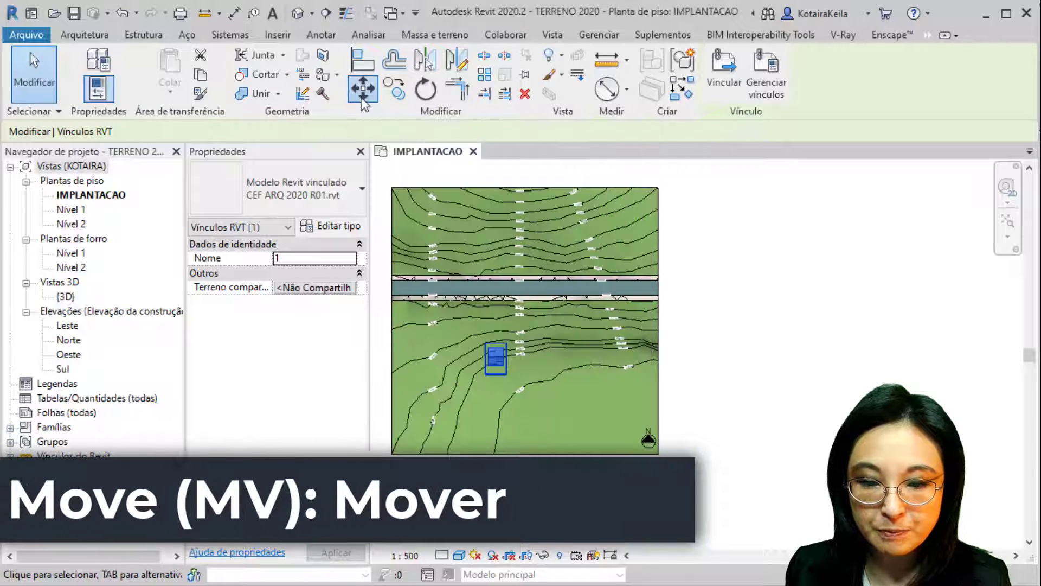
{"action": "left_click", "coordinate": [493, 373]}
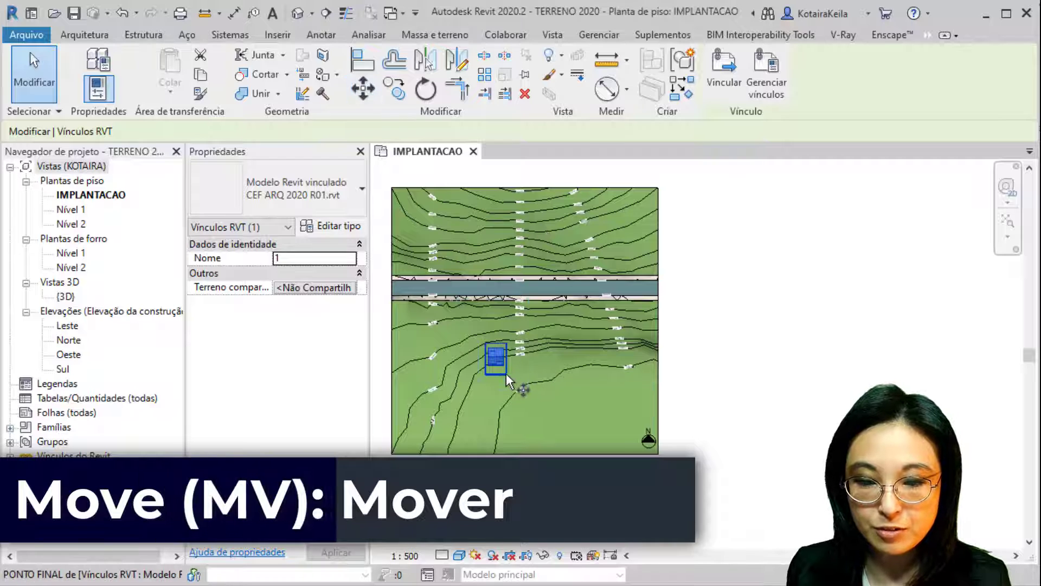
{"action": "scroll", "coordinate": [510, 382], "scroll_direction": "up", "scroll_amount": 4}
{"action": "key", "text": "m"}
{"action": "key", "text": "v"}
{"action": "scroll", "coordinate": [548, 391], "scroll_direction": "up", "scroll_amount": 8}
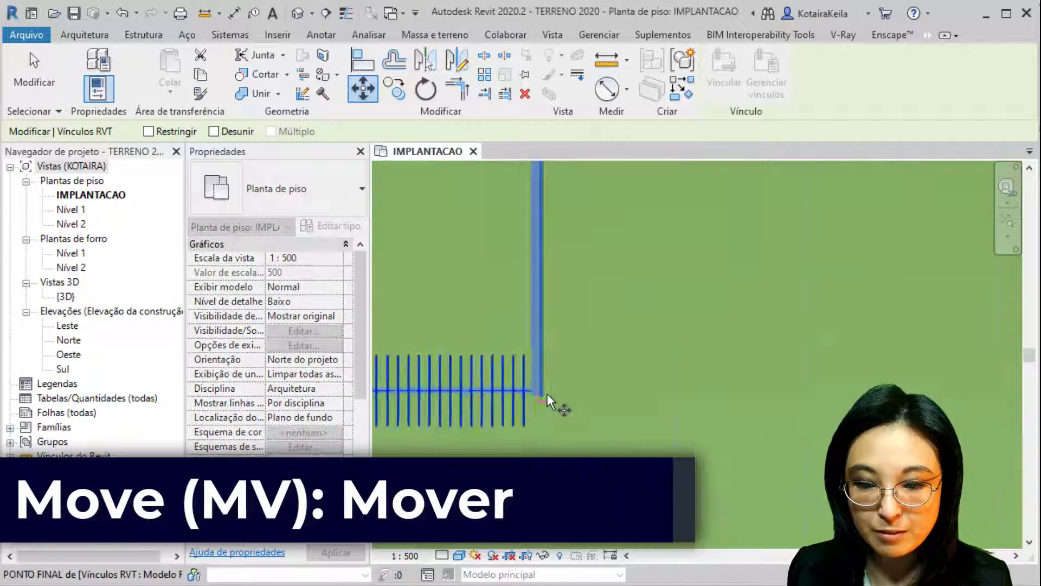
{"action": "left_click", "coordinate": [543, 396]}
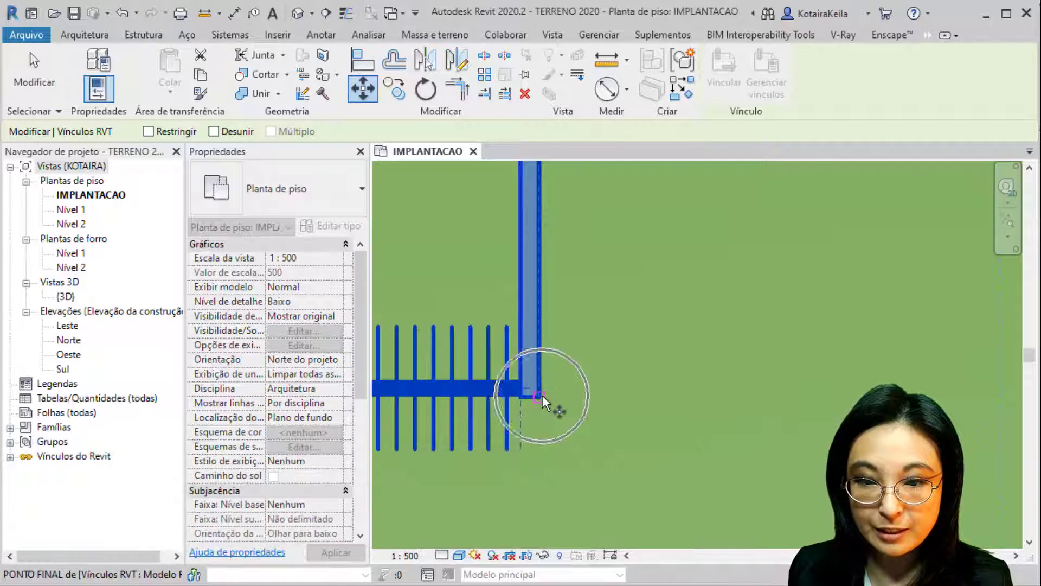
{"action": "scroll", "coordinate": [542, 395], "scroll_direction": "down", "scroll_amount": 10}
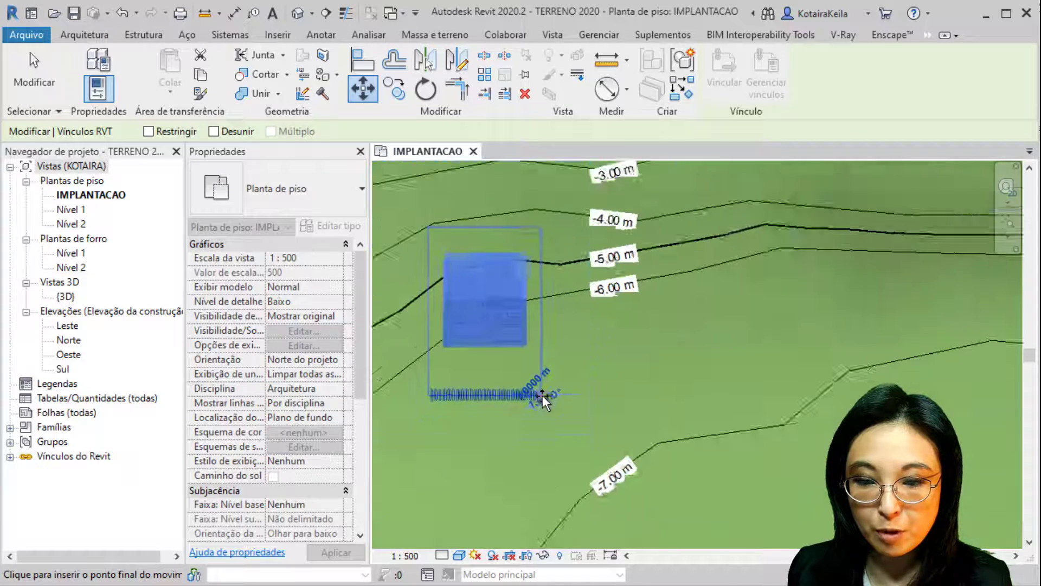
{"action": "middle_click_drag", "start_coordinate": [653, 262], "coordinate": [660, 385]}
{"action": "scroll", "coordinate": [464, 405], "scroll_direction": "down", "scroll_amount": 3}
{"action": "middle_click_drag", "start_coordinate": [464, 354], "coordinate": [595, 359]}
{"action": "scroll", "coordinate": [607, 274], "scroll_direction": "up", "scroll_amount": 4}
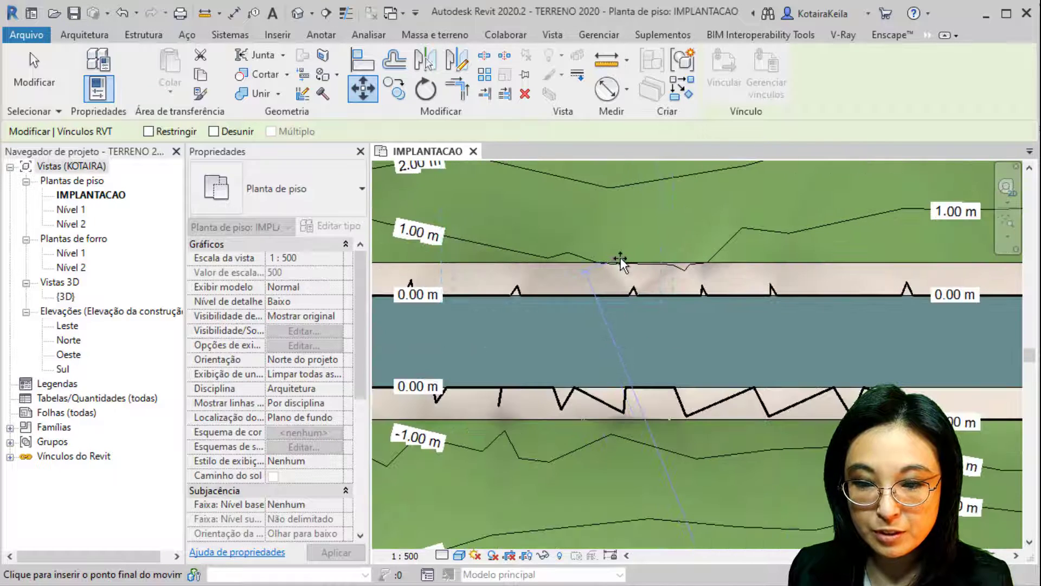
{"action": "scroll", "coordinate": [635, 274], "scroll_direction": "up", "scroll_amount": 3}
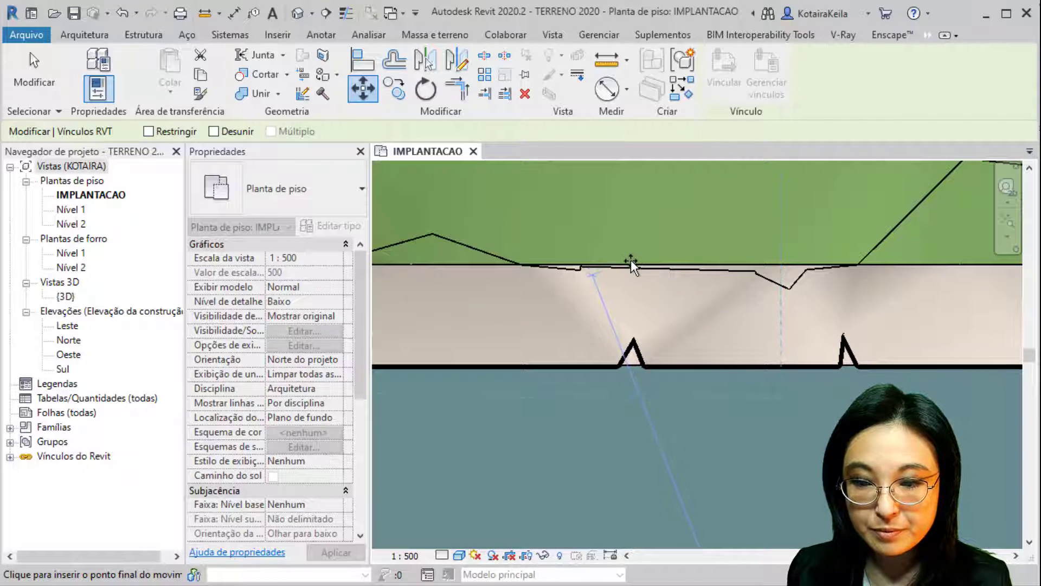
{"action": "left_click", "coordinate": [630, 259]}
Nudge the linked house three increments down so its front wall end meets the sidewalk edge
{"action": "scroll", "coordinate": [641, 263], "scroll_direction": "up", "scroll_amount": 3}
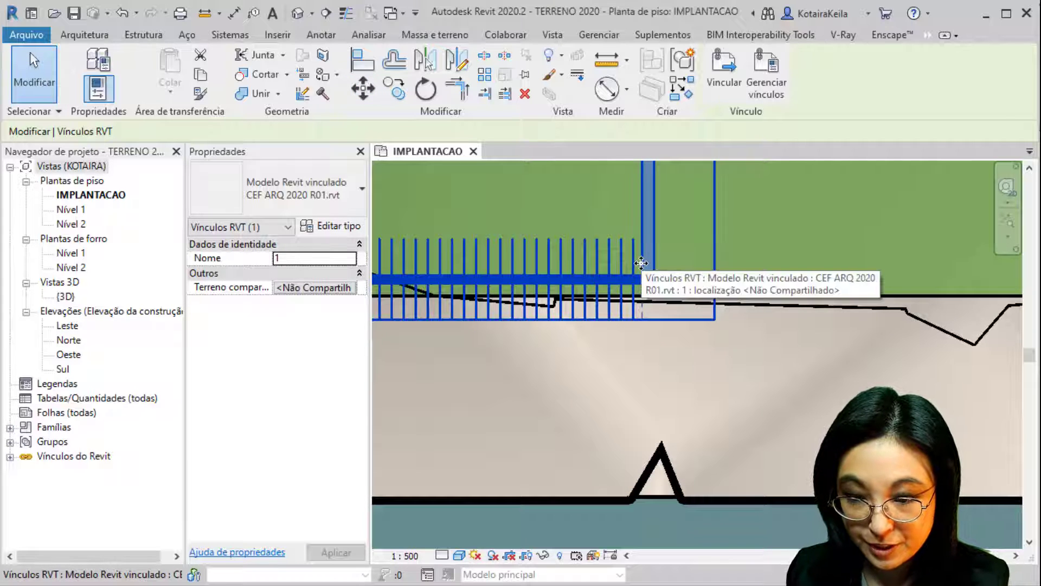
{"action": "key", "text": "Down"}
{"action": "key", "text": "Down"}
{"action": "key", "text": "Down"}
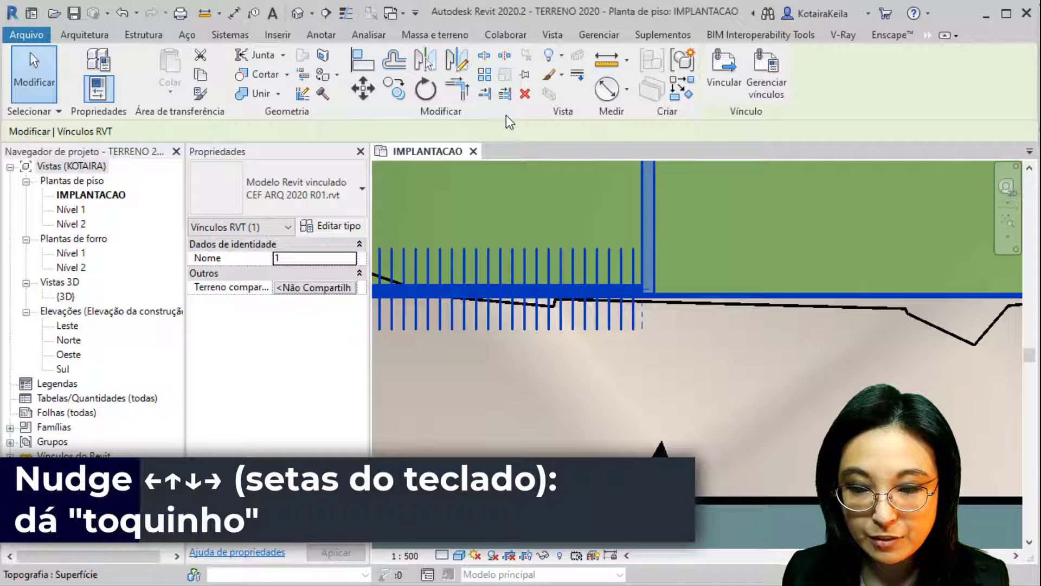
Turn on Thin Lines and check the boundary wall's alignment with the sidewalk edge
{"action": "left_click", "coordinate": [346, 15]}
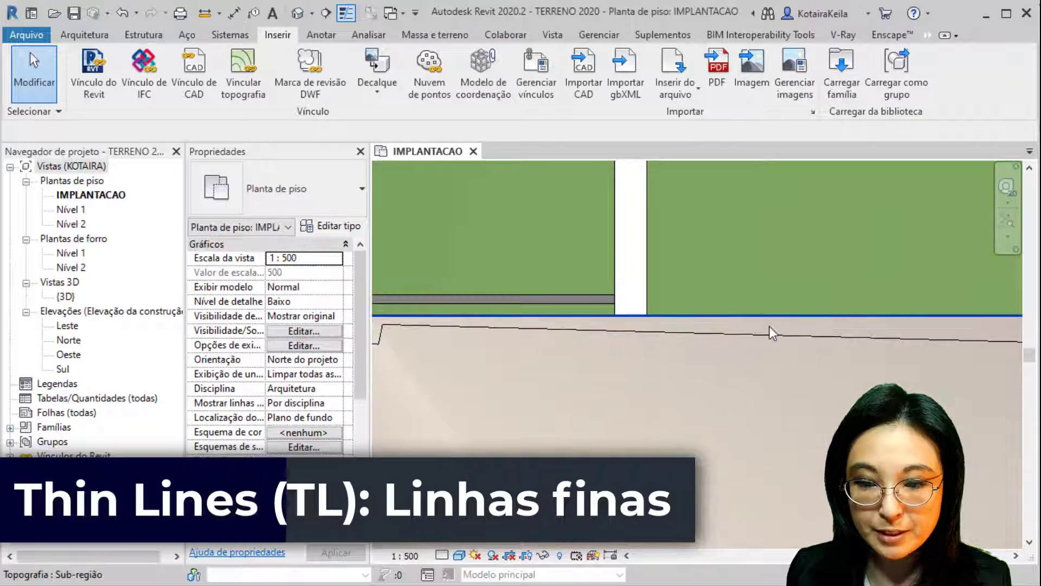
{"action": "scroll", "coordinate": [622, 354], "scroll_direction": "down", "scroll_amount": 3}
{"action": "scroll", "coordinate": [620, 353], "scroll_direction": "down", "scroll_amount": 4}
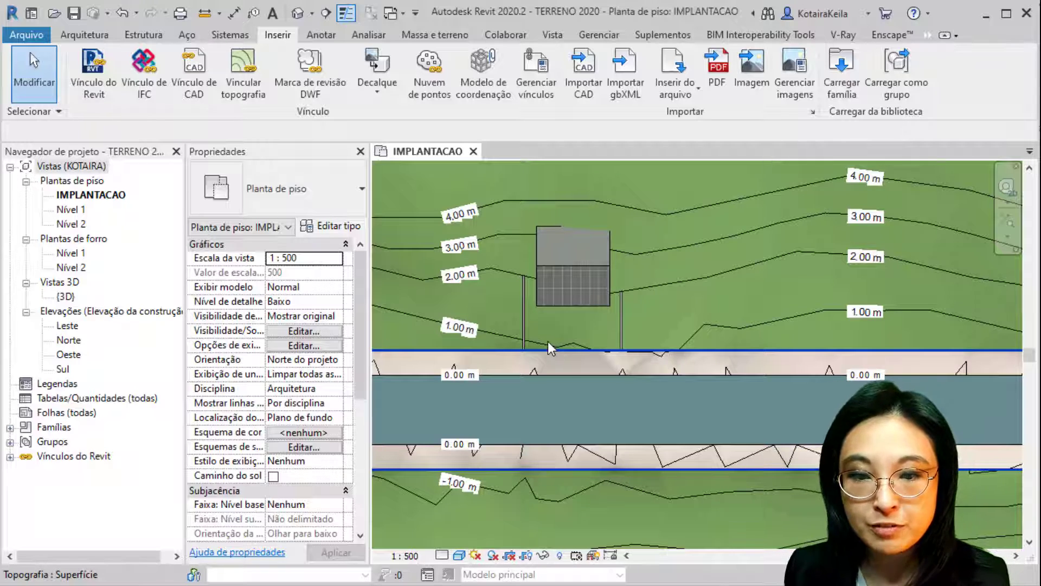
Draw a vertical building section through the house from above the terrain to below it, and flip its viewing direction
{"action": "left_click", "coordinate": [327, 19]}
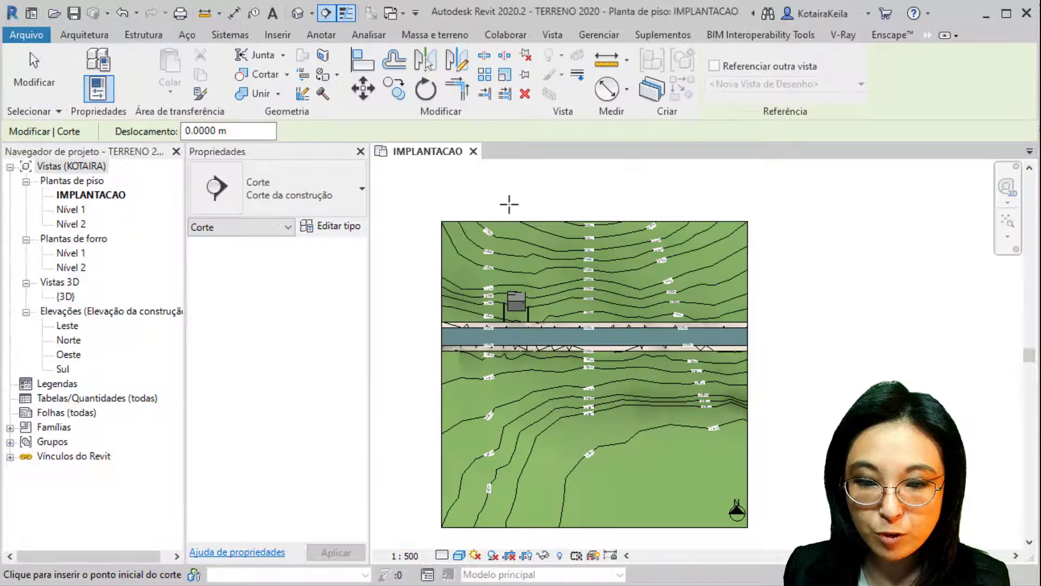
{"action": "left_click", "coordinate": [509, 205]}
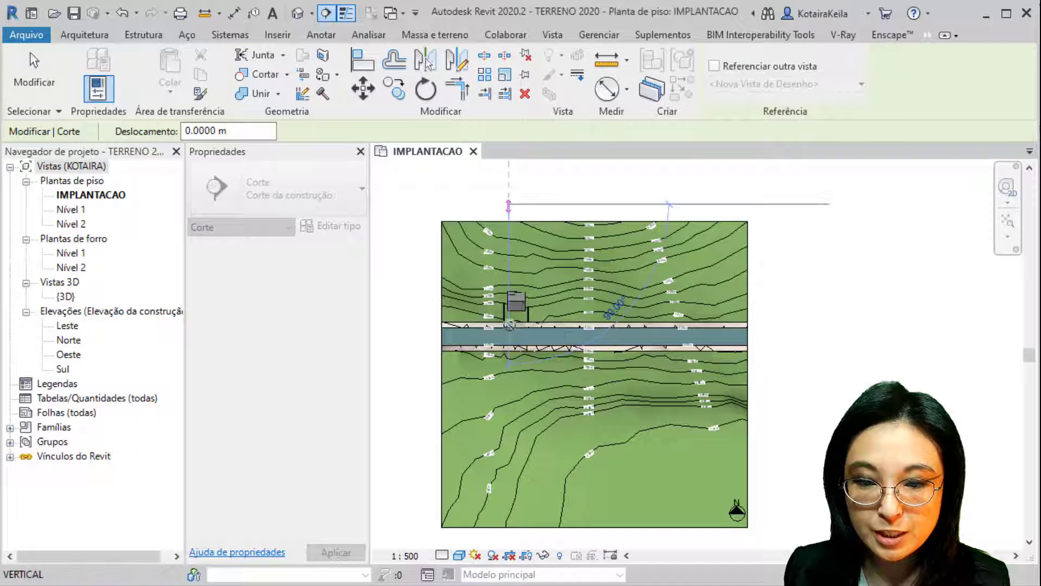
{"action": "left_click", "coordinate": [509, 533]}
{"action": "key", "text": "Escape"}
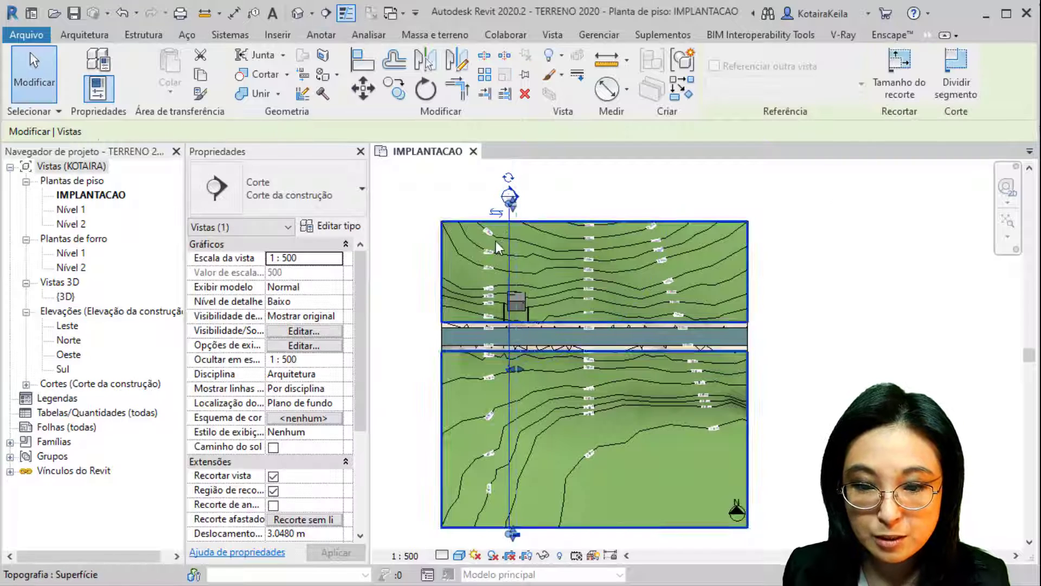
{"action": "left_click", "coordinate": [495, 212]}
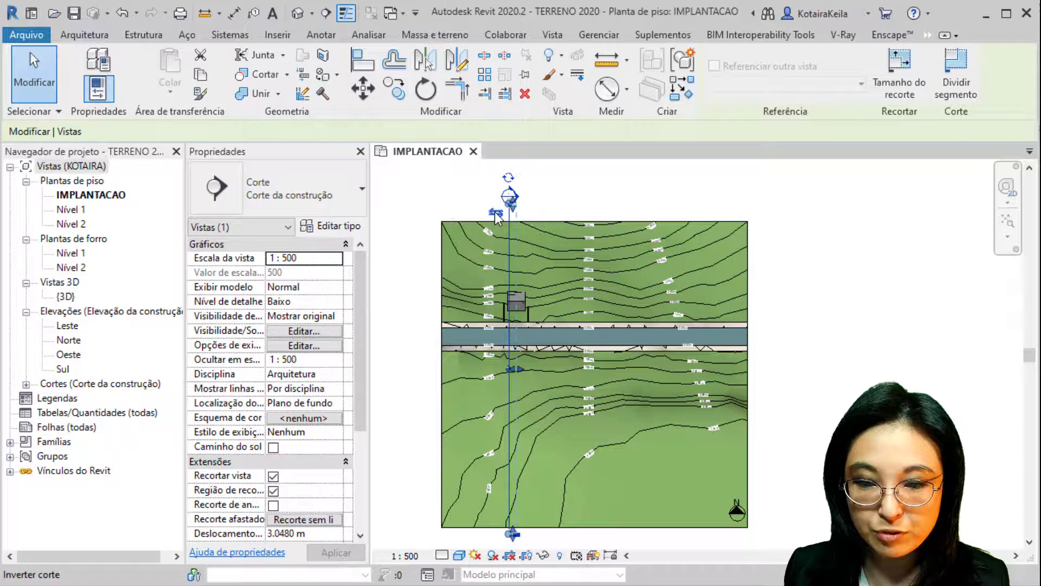
Flip the building section so it looks east and adjust its far clip offset to about 2.06 m
{"action": "left_click", "coordinate": [528, 216]}
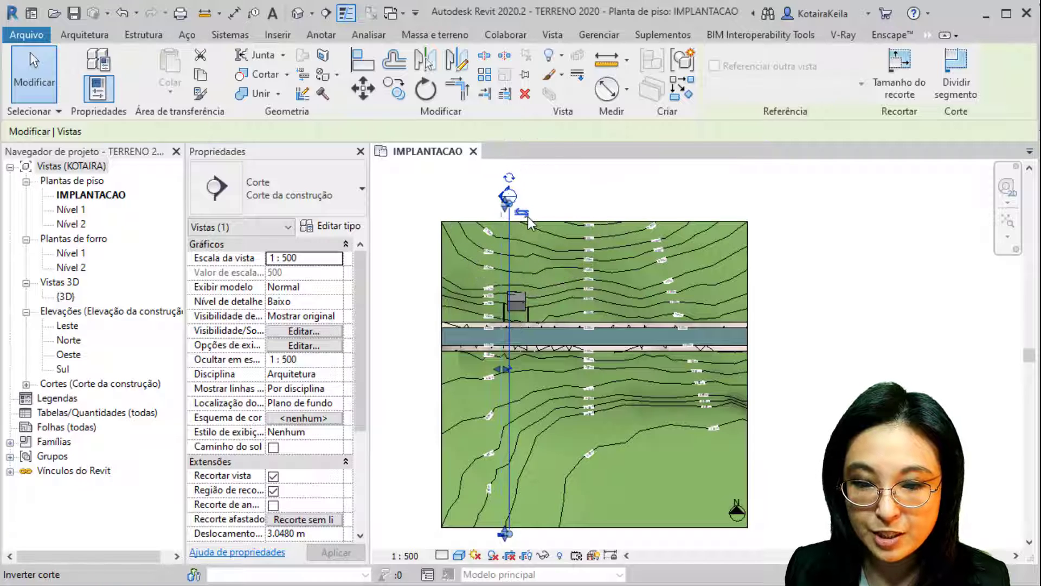
{"action": "left_click_drag", "start_coordinate": [522, 369], "coordinate": [636, 369]}
{"action": "left_click_drag", "start_coordinate": [532, 365], "coordinate": [520, 371]}
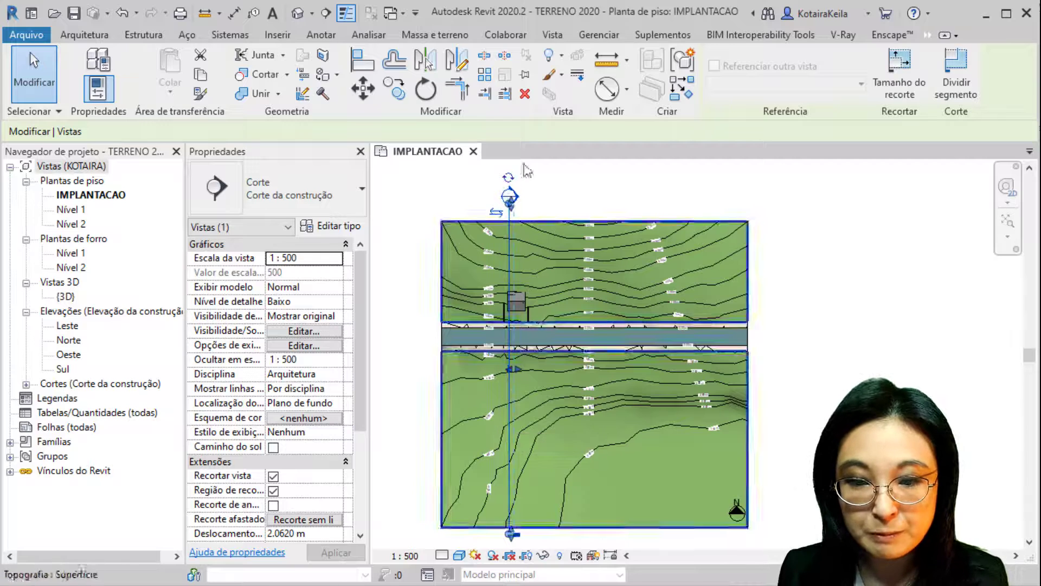
{"action": "left_click", "coordinate": [574, 183]}
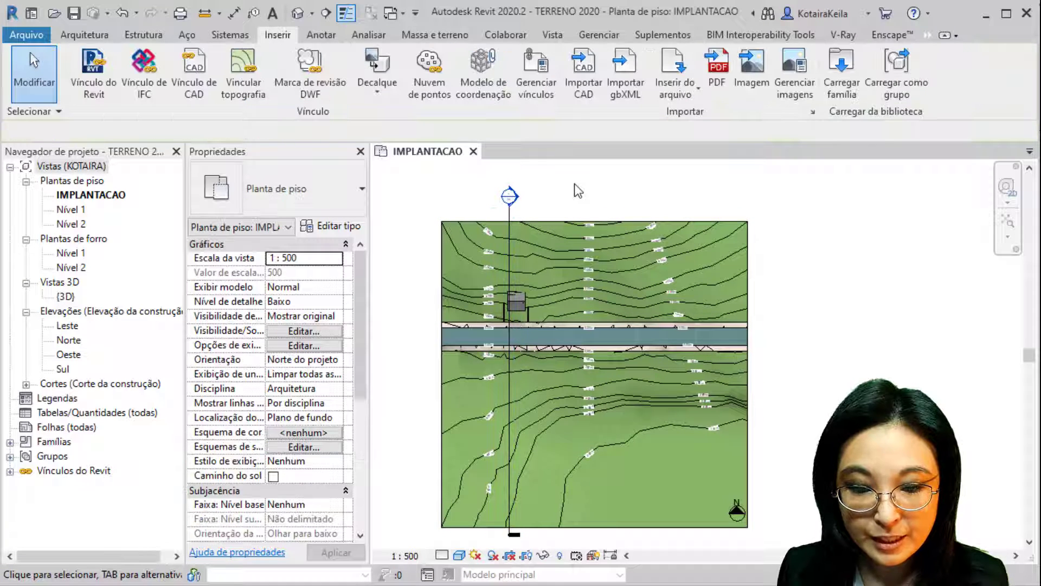
Open the section's view and set its visual style to Shaded (Sombreado)
{"action": "double_click", "coordinate": [510, 196]}
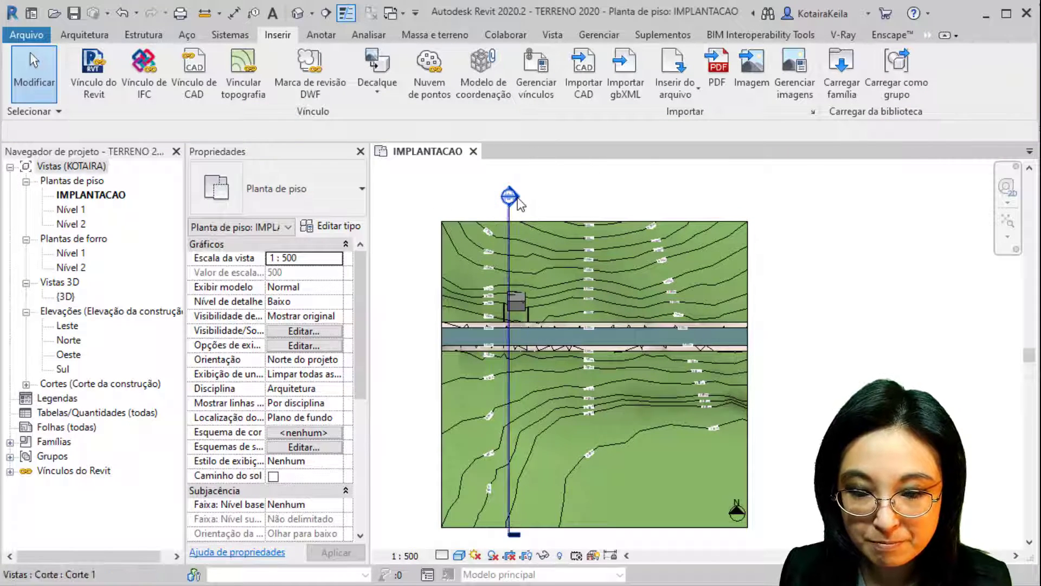
{"action": "middle_click_drag", "start_coordinate": [757, 266], "coordinate": [726, 223]}
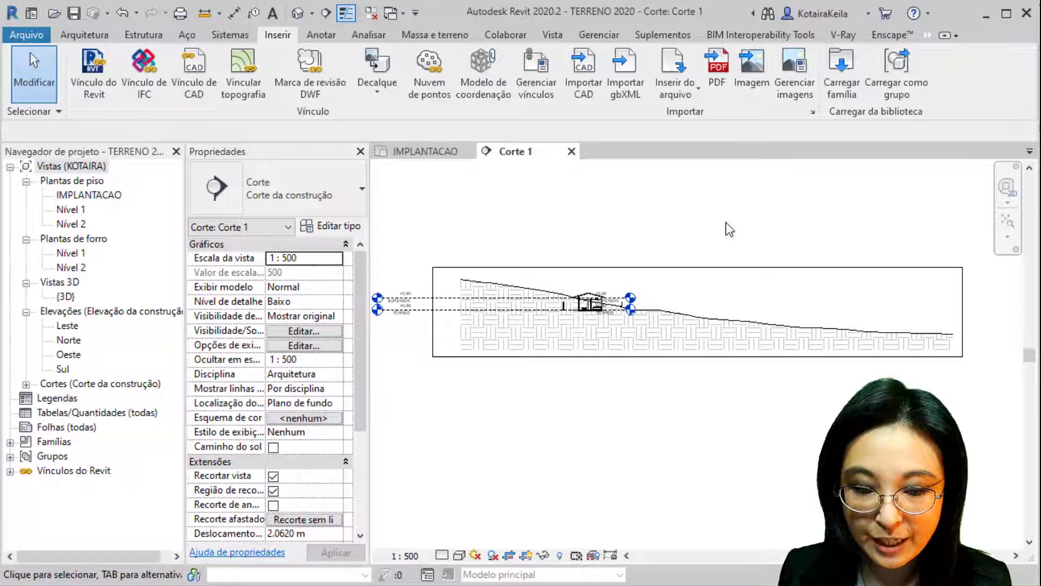
{"action": "left_click", "coordinate": [458, 556]}
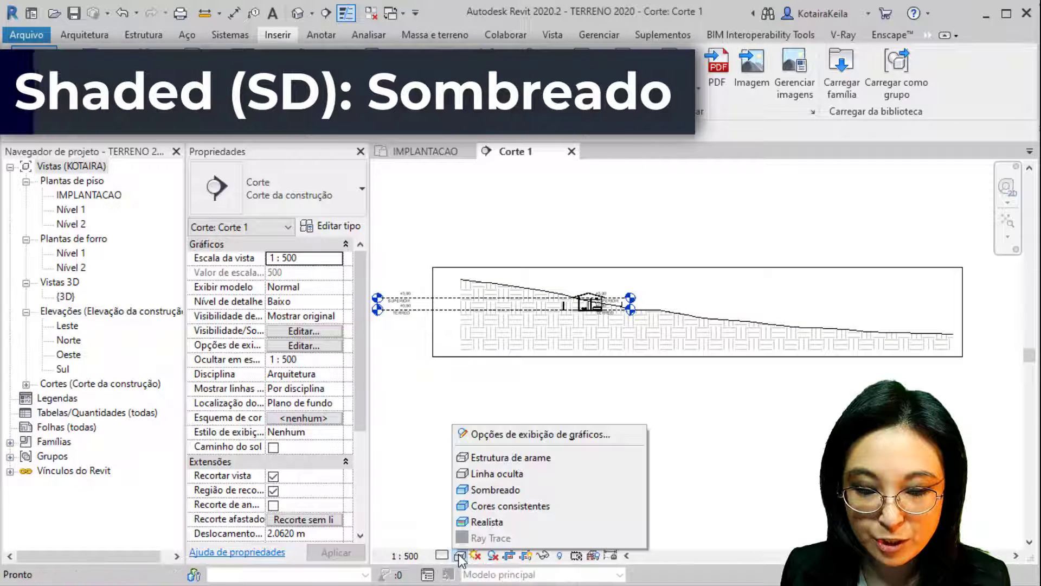
{"action": "left_click", "coordinate": [492, 491]}
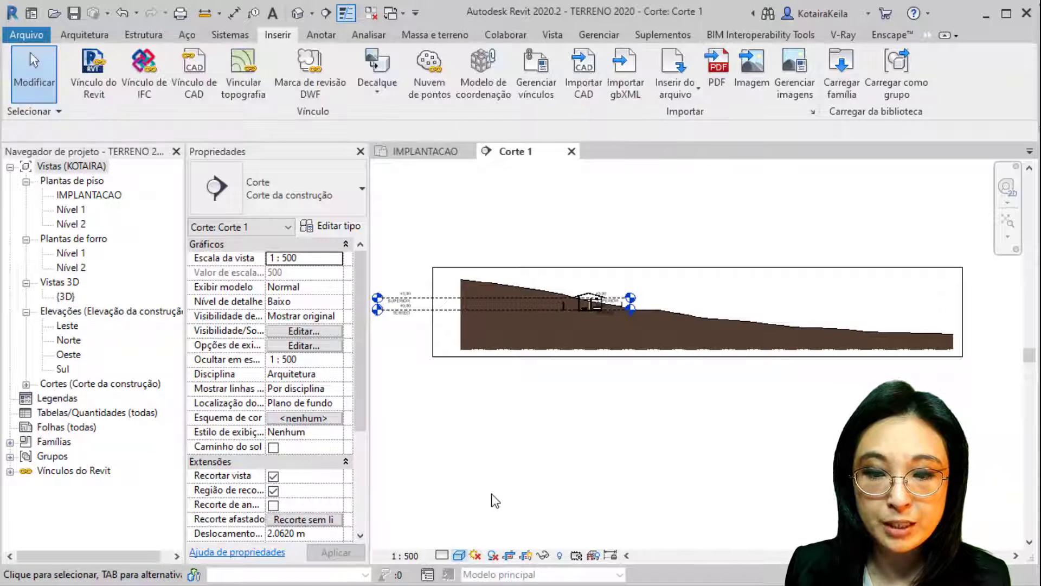
Move the linked house vertically from its uphill slab bottom corner up to the terrain surface, and check the contact along the slope
{"action": "scroll", "coordinate": [572, 352], "scroll_direction": "up", "scroll_amount": 4}
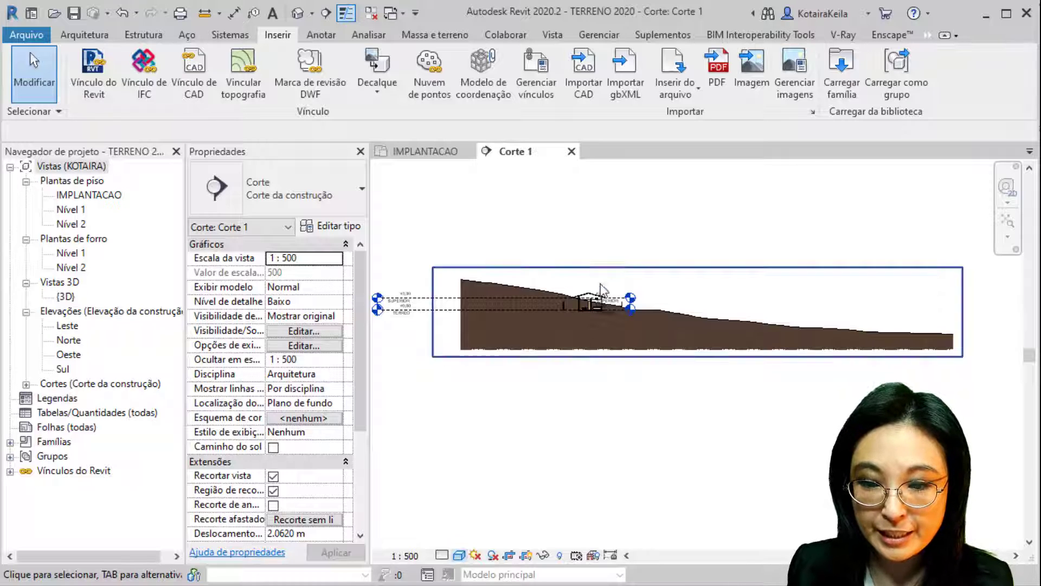
{"action": "scroll", "coordinate": [574, 355], "scroll_direction": "up", "scroll_amount": 3}
{"action": "left_click", "coordinate": [607, 279]}
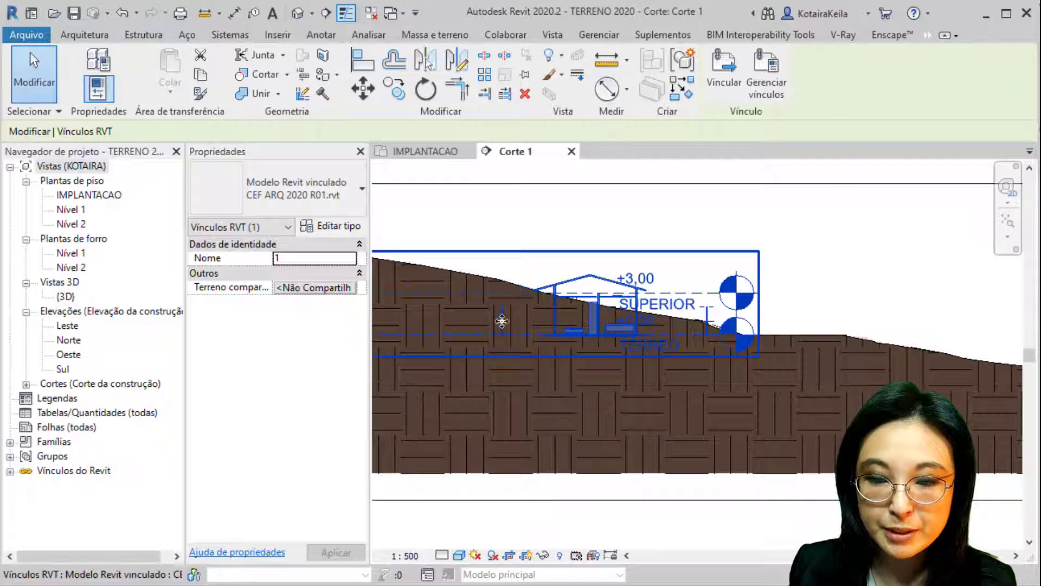
{"action": "left_click", "coordinate": [362, 99]}
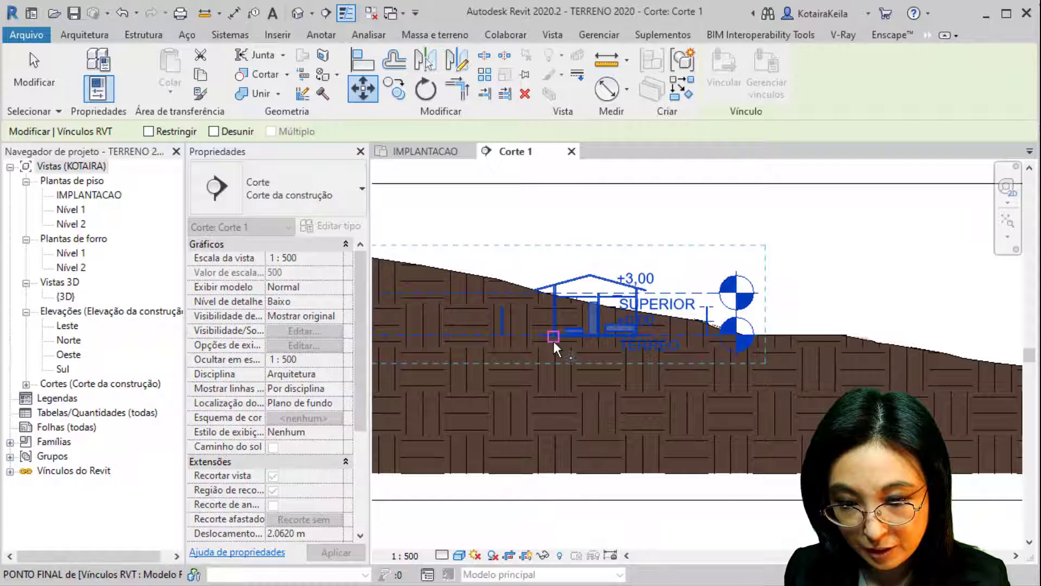
{"action": "scroll", "coordinate": [553, 342], "scroll_direction": "up", "scroll_amount": 5}
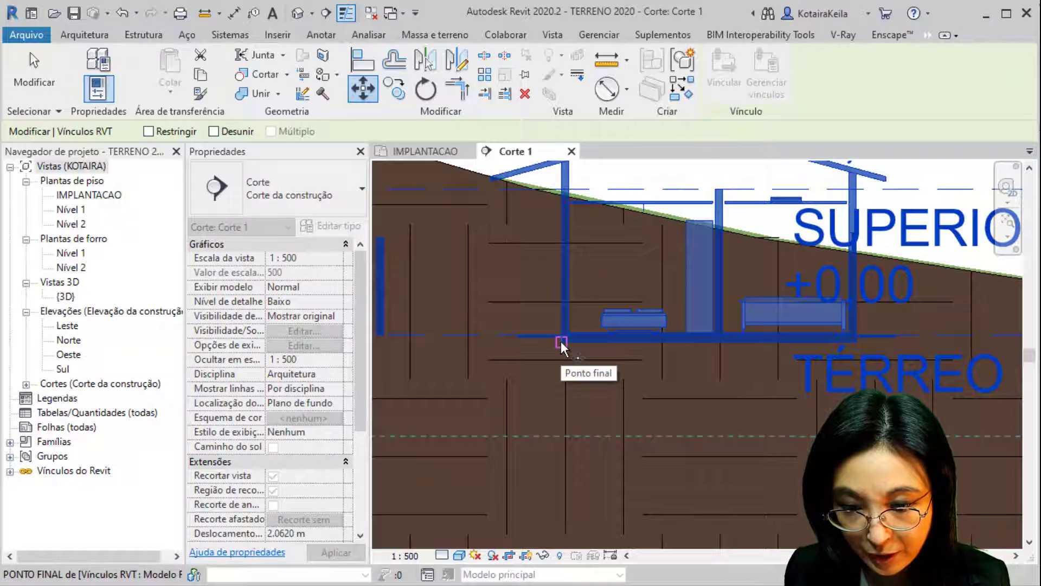
{"action": "scroll", "coordinate": [562, 343], "scroll_direction": "up", "scroll_amount": 3}
{"action": "left_click", "coordinate": [562, 342]}
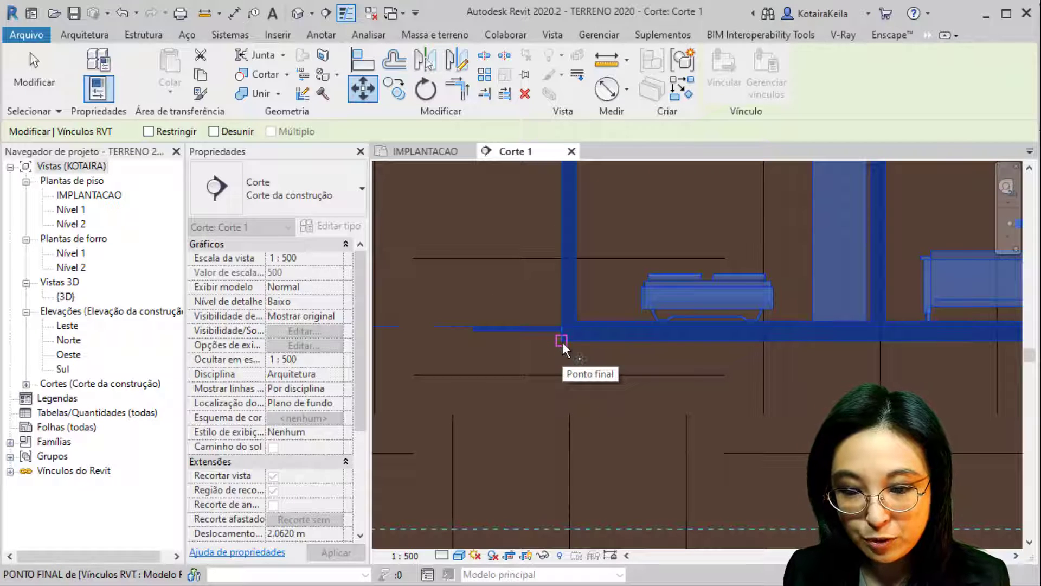
{"action": "scroll", "coordinate": [563, 343], "scroll_direction": "down", "scroll_amount": 3}
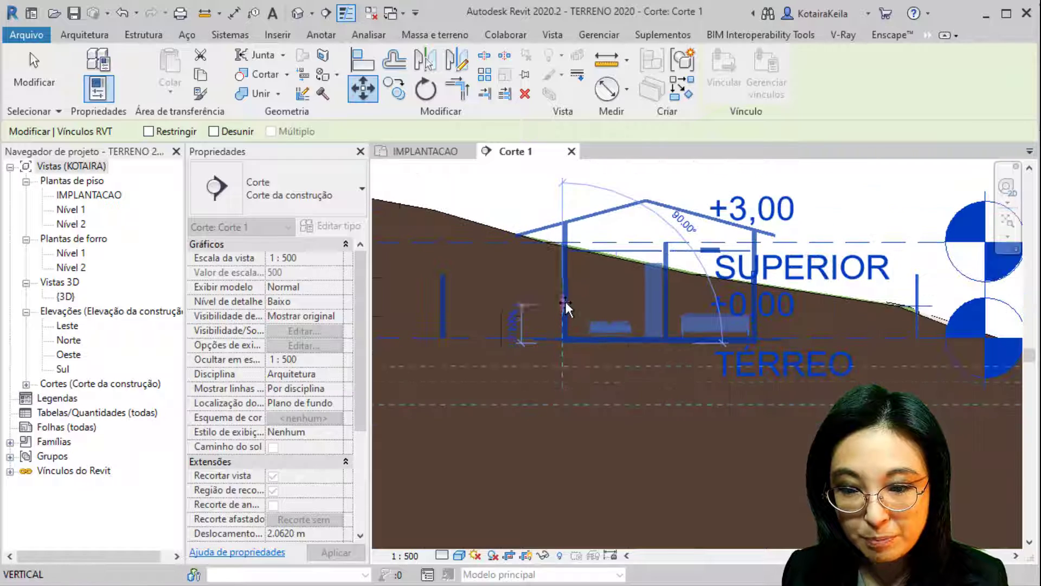
{"action": "scroll", "coordinate": [567, 249], "scroll_direction": "up", "scroll_amount": 5}
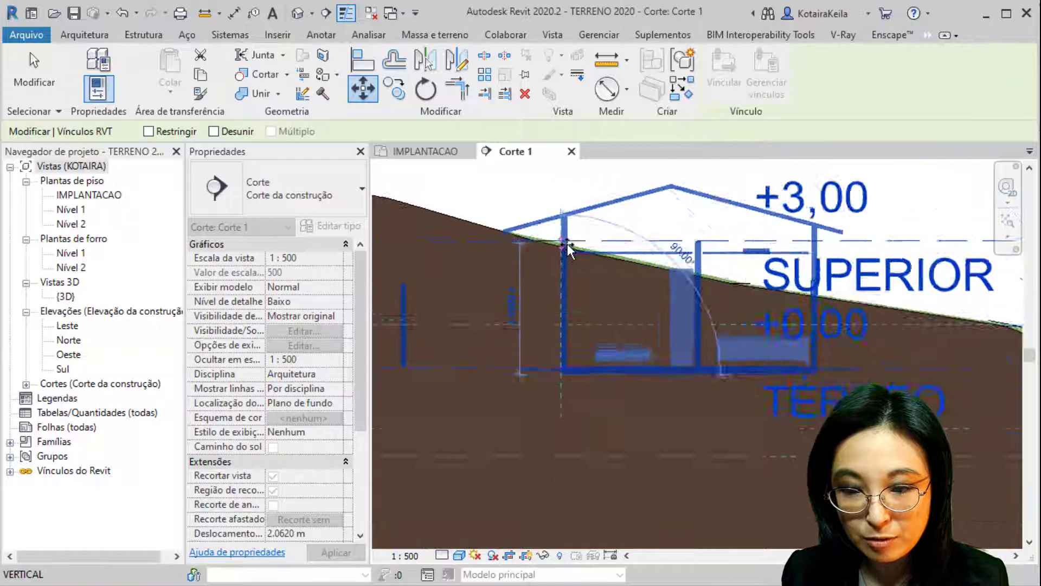
{"action": "scroll", "coordinate": [528, 229], "scroll_direction": "up", "scroll_amount": 5}
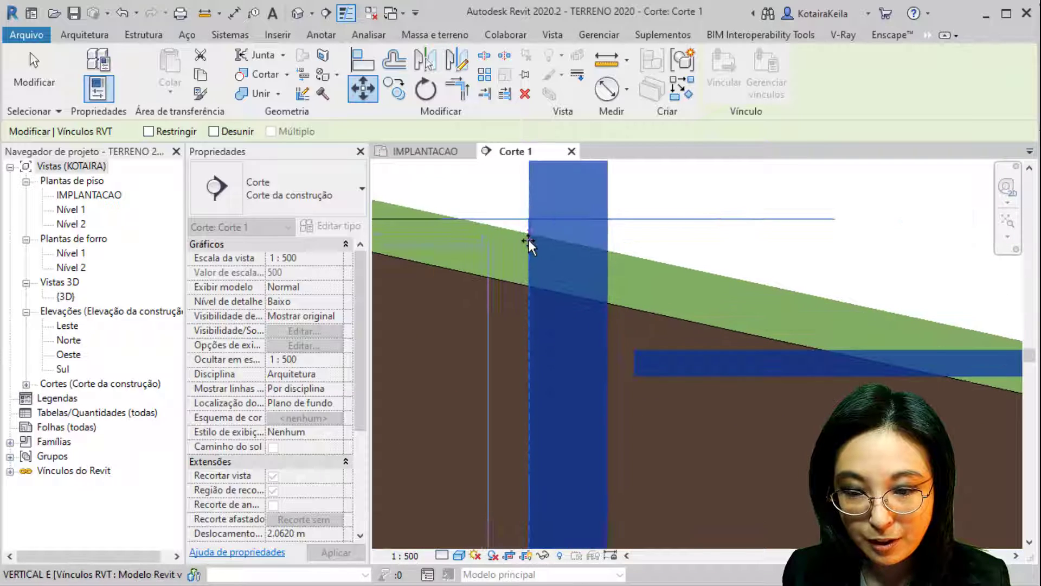
{"action": "left_click", "coordinate": [529, 233]}
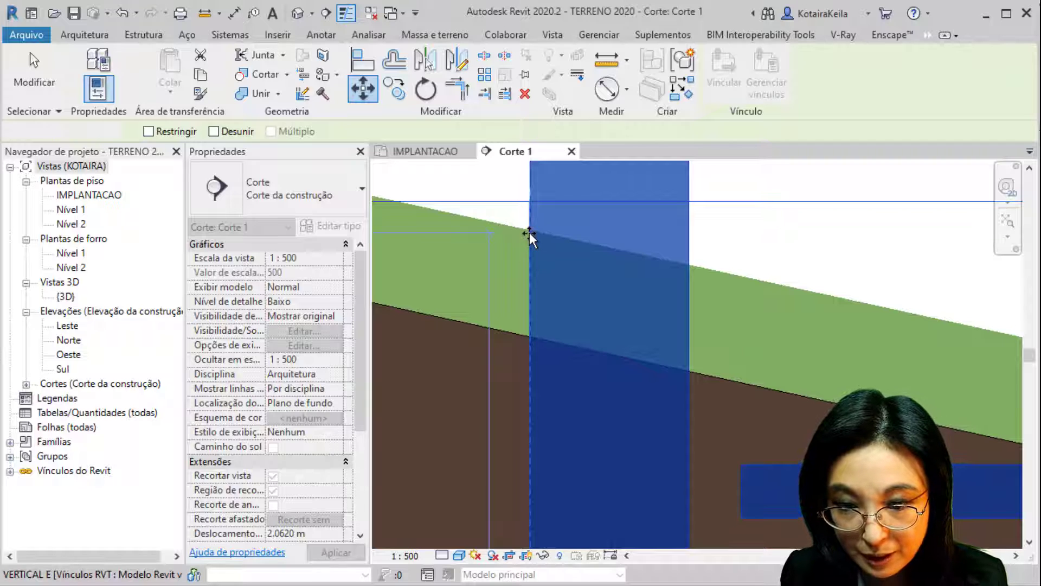
{"action": "scroll", "coordinate": [533, 237], "scroll_direction": "up", "scroll_amount": 5}
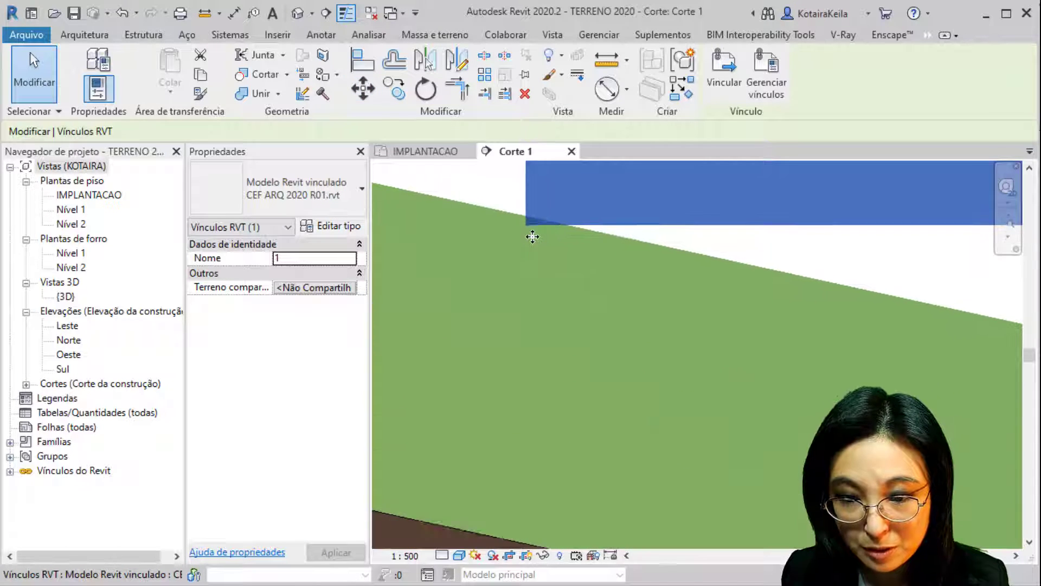
{"action": "scroll", "coordinate": [496, 233], "scroll_direction": "down", "scroll_amount": 6}
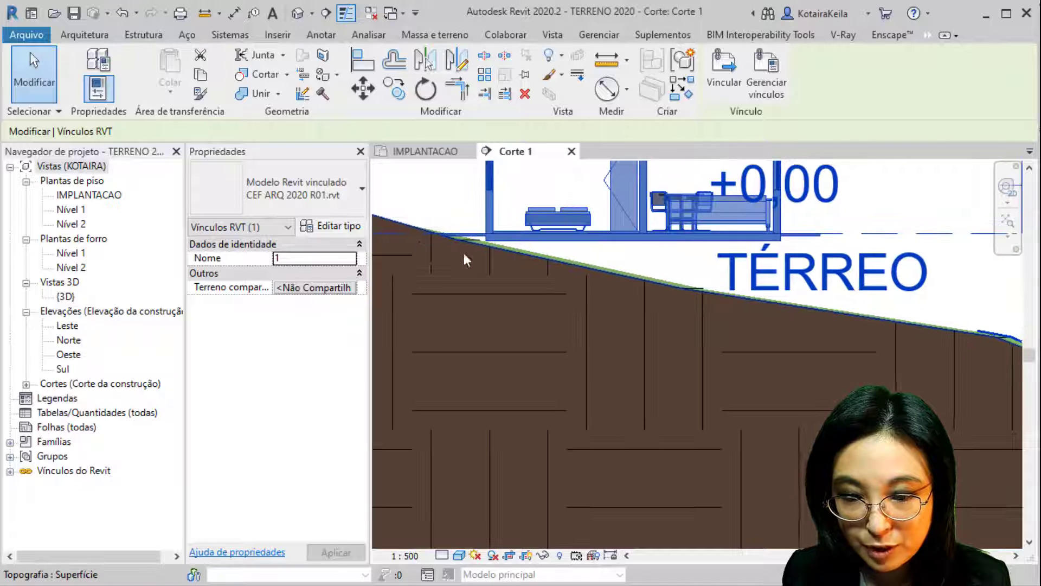
{"action": "scroll", "coordinate": [434, 239], "scroll_direction": "up", "scroll_amount": 5}
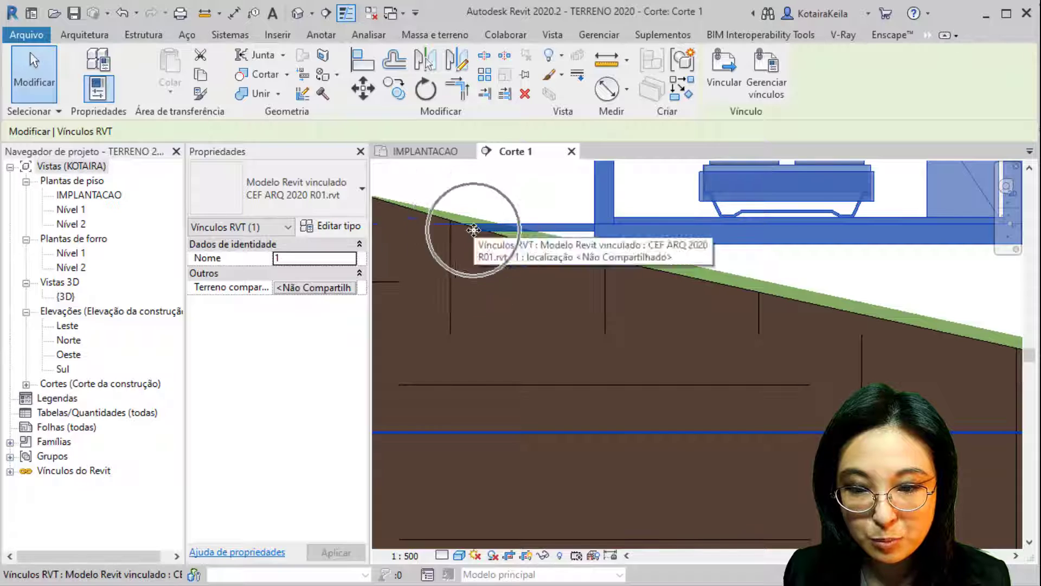
{"action": "scroll", "coordinate": [451, 268], "scroll_direction": "down", "scroll_amount": 4}
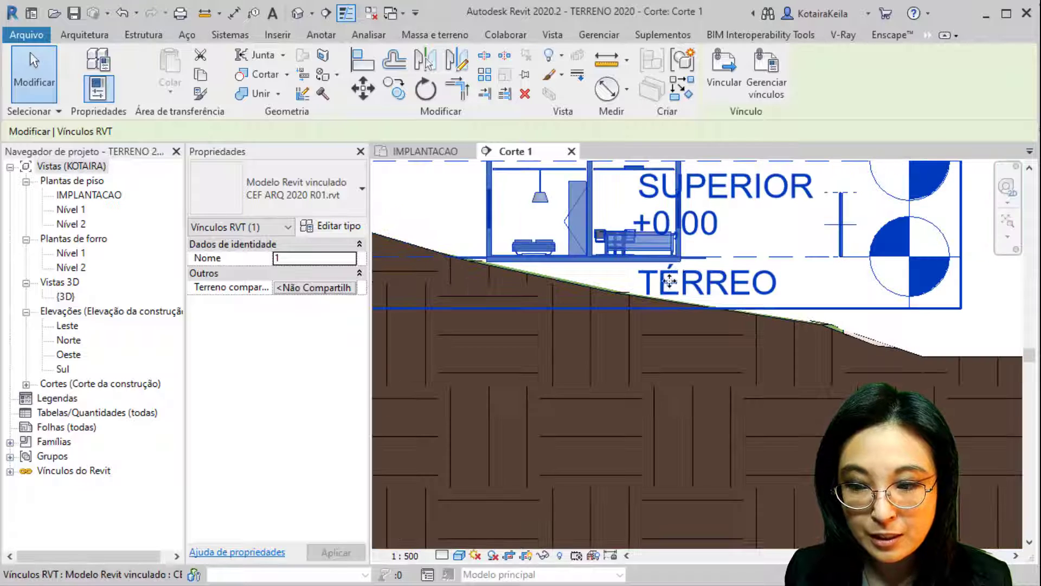
{"action": "scroll", "coordinate": [678, 286], "scroll_direction": "down", "scroll_amount": 2}
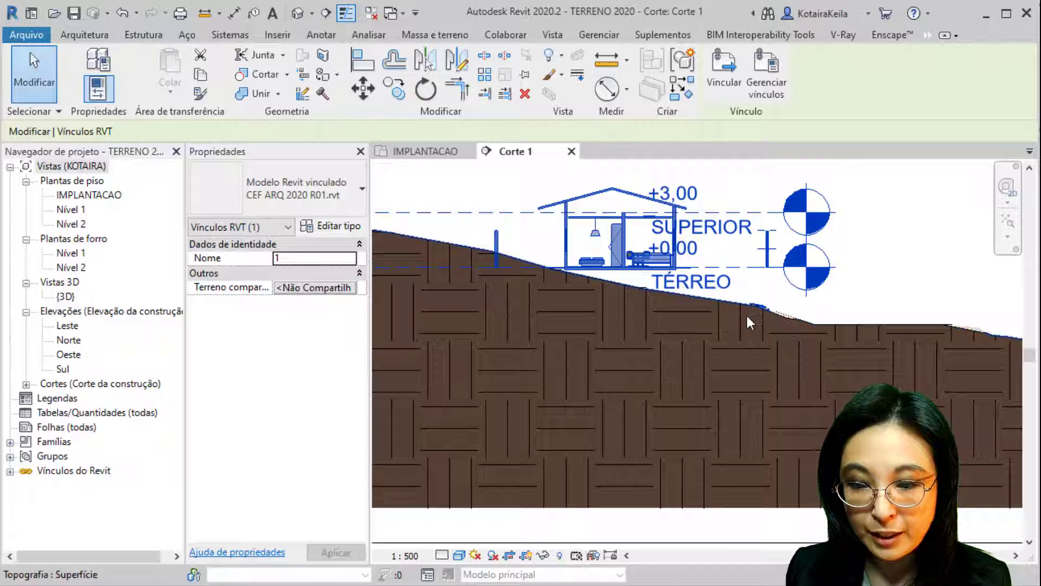
Try lowering the linked house from its downhill slab bottom corner to the terrain surface, and undo the move
{"action": "left_click", "coordinate": [363, 88]}
{"action": "scroll", "coordinate": [757, 293], "scroll_direction": "up", "scroll_amount": 2}
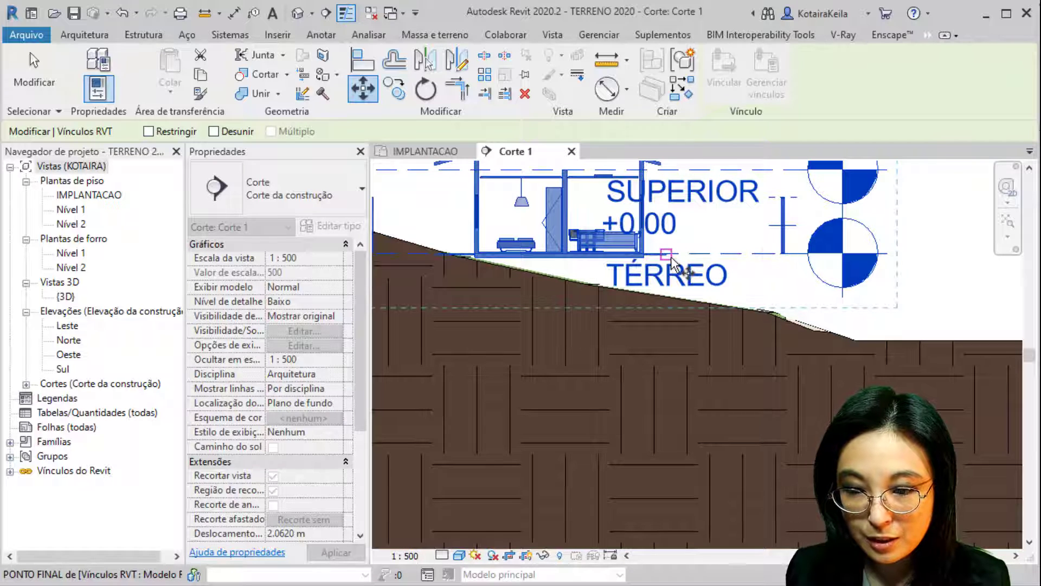
{"action": "scroll", "coordinate": [672, 260], "scroll_direction": "up", "scroll_amount": 3}
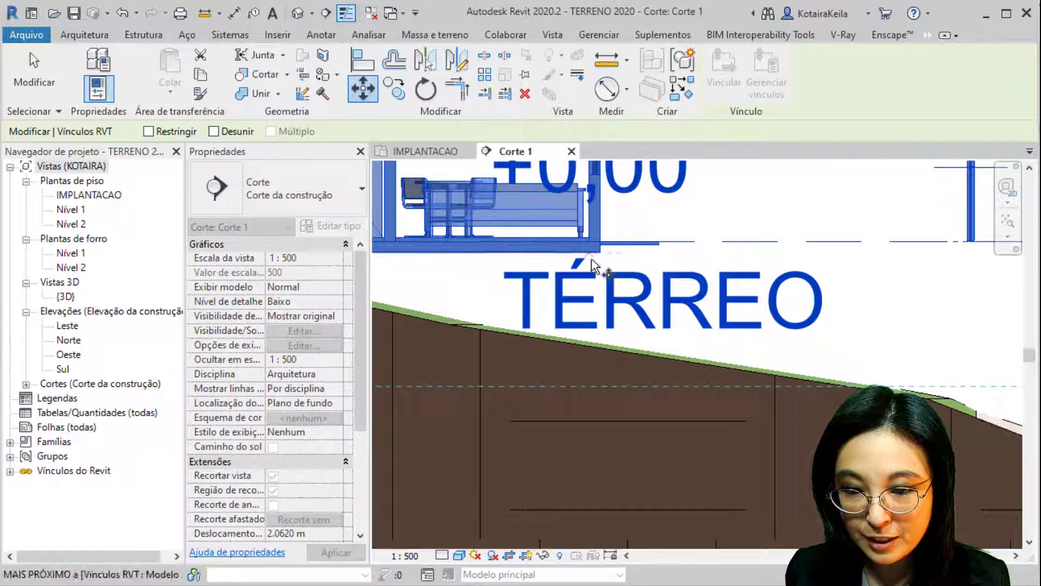
{"action": "left_click", "coordinate": [600, 251]}
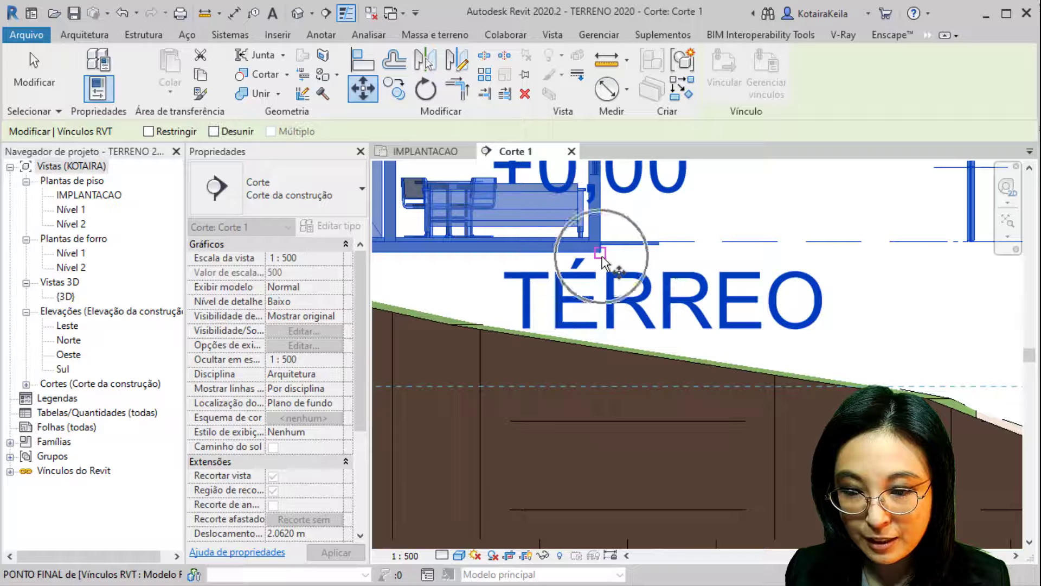
{"action": "left_click", "coordinate": [602, 343]}
{"action": "scroll", "coordinate": [602, 343], "scroll_direction": "down", "scroll_amount": 2}
{"action": "middle_click_drag", "start_coordinate": [436, 258], "coordinate": [635, 294]}
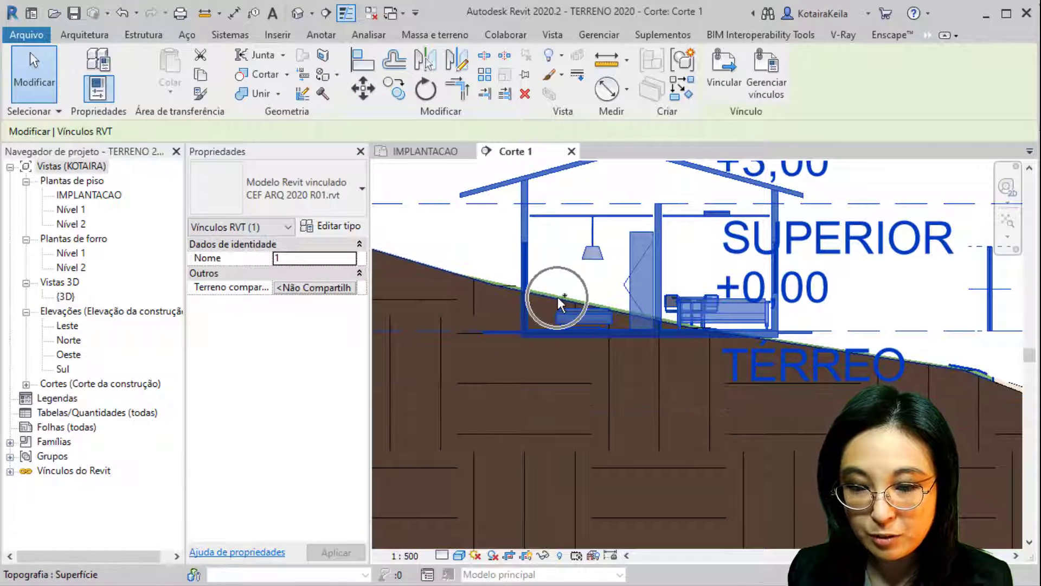
{"action": "left_click", "coordinate": [124, 17]}
Examine the house's placement on the terrain in the section, the IMPLANTACAO floor plan and the default 3D view
{"action": "scroll", "coordinate": [581, 295], "scroll_direction": "down", "scroll_amount": 2}
{"action": "middle_click_drag", "start_coordinate": [387, 259], "coordinate": [585, 289]}
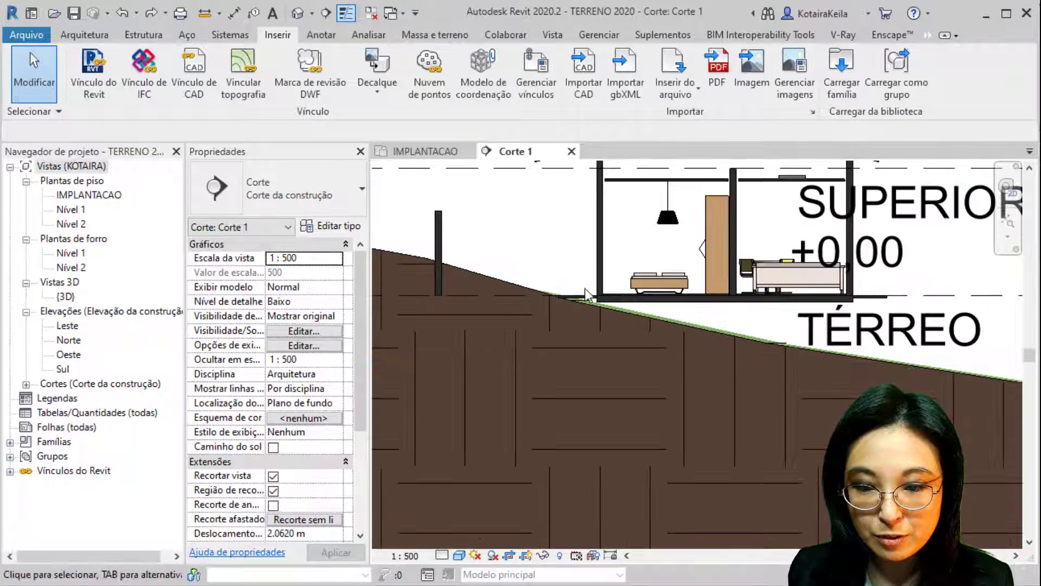
{"action": "scroll", "coordinate": [586, 293], "scroll_direction": "down", "scroll_amount": 4}
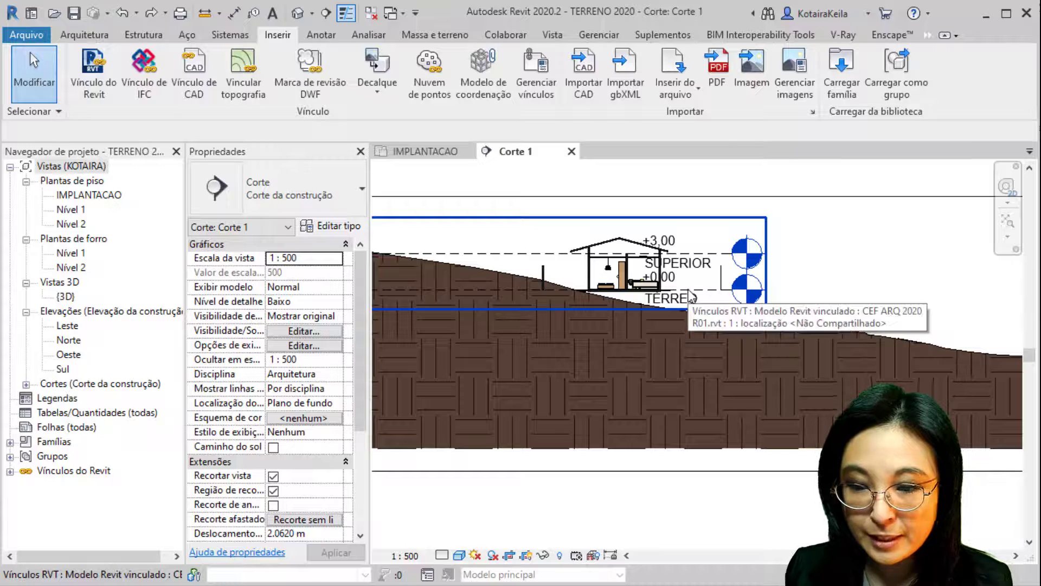
{"action": "left_click", "coordinate": [422, 151]}
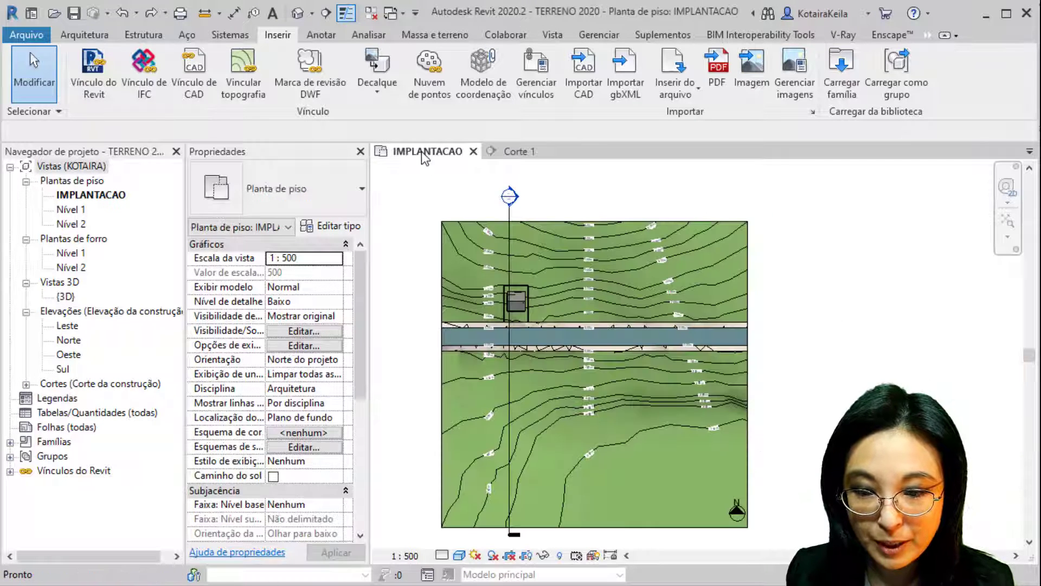
{"action": "scroll", "coordinate": [502, 301], "scroll_direction": "up", "scroll_amount": 3}
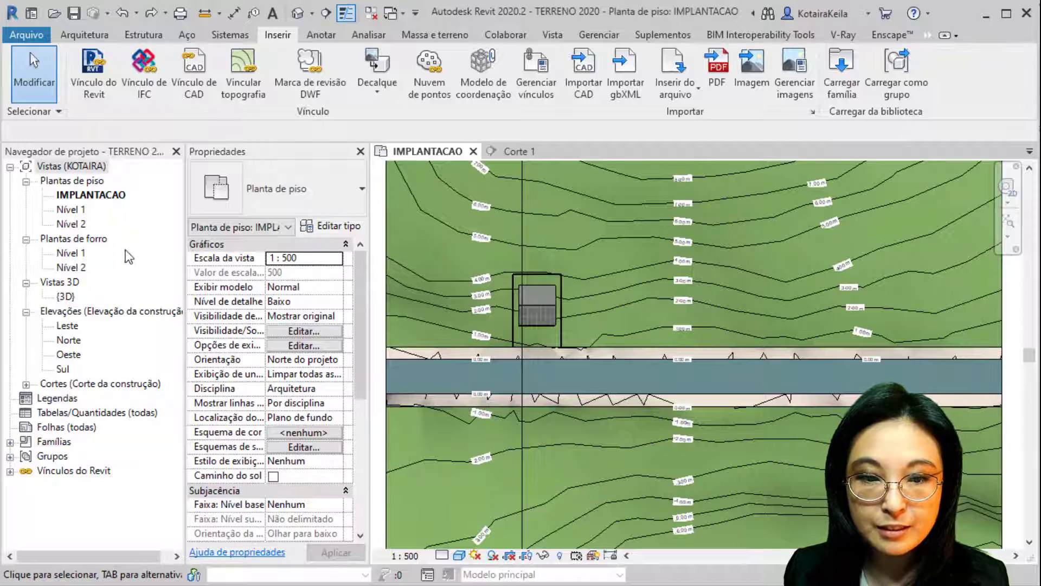
{"action": "left_click", "coordinate": [297, 14]}
{"action": "scroll", "coordinate": [646, 259], "scroll_direction": "up", "scroll_amount": 5}
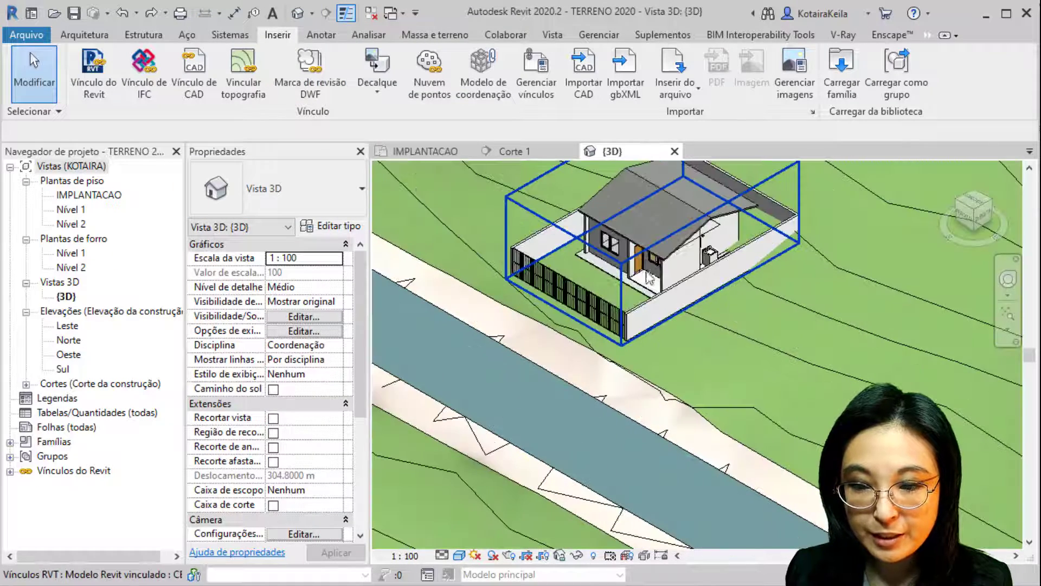
{"action": "left_click", "coordinate": [672, 349]}
{"action": "mouse_move", "coordinate": [672, 349]}
{"action": "middle_mouse_down", "text": "shift"}
{"action": "mouse_move", "coordinate": [614, 227]}
{"action": "mouse_move", "coordinate": [690, 355]}
{"action": "middle_mouse_up", "text": "shift"}
{"action": "scroll", "coordinate": [691, 355], "scroll_direction": "down", "scroll_amount": 5}
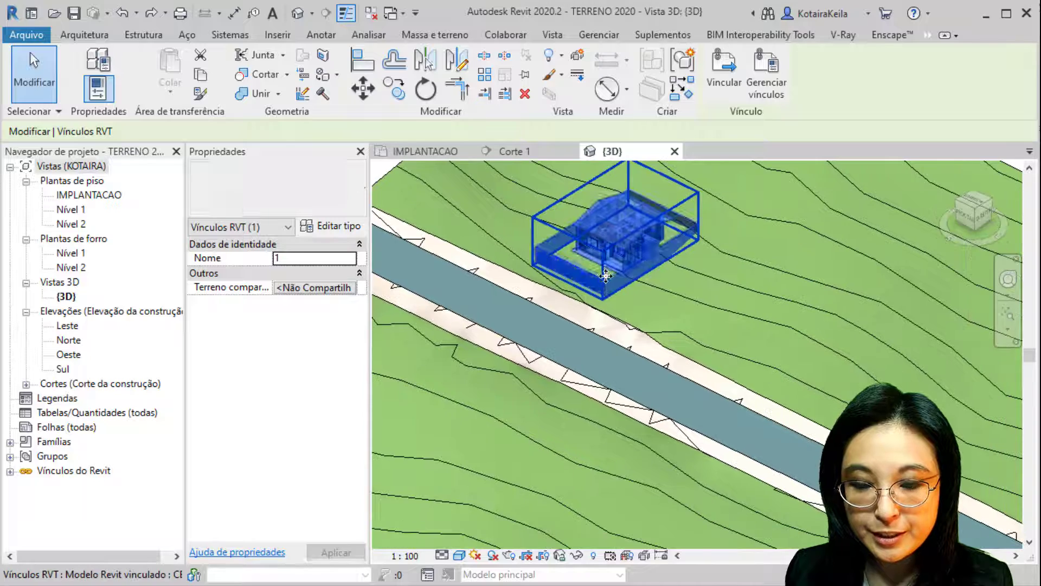
{"action": "scroll", "coordinate": [606, 275], "scroll_direction": "down", "scroll_amount": 4}
{"action": "left_click", "coordinate": [481, 249]}
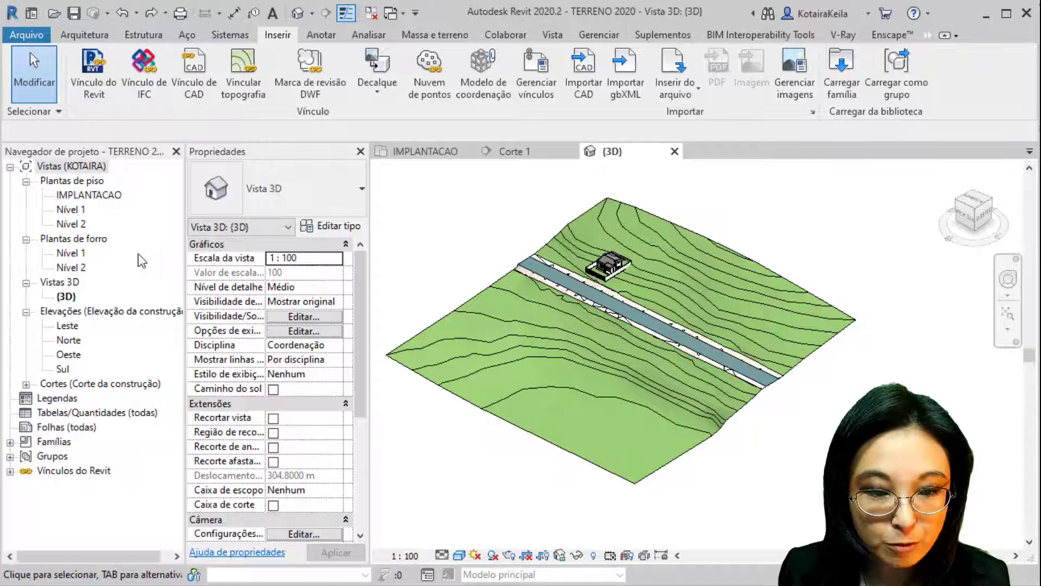
In the IMPLANTACAO floor plan, start a copy of the linked house with the Restringir and Múltiplo options enabled
{"action": "double_click", "coordinate": [108, 196]}
{"action": "scroll", "coordinate": [610, 278], "scroll_direction": "down", "scroll_amount": 2}
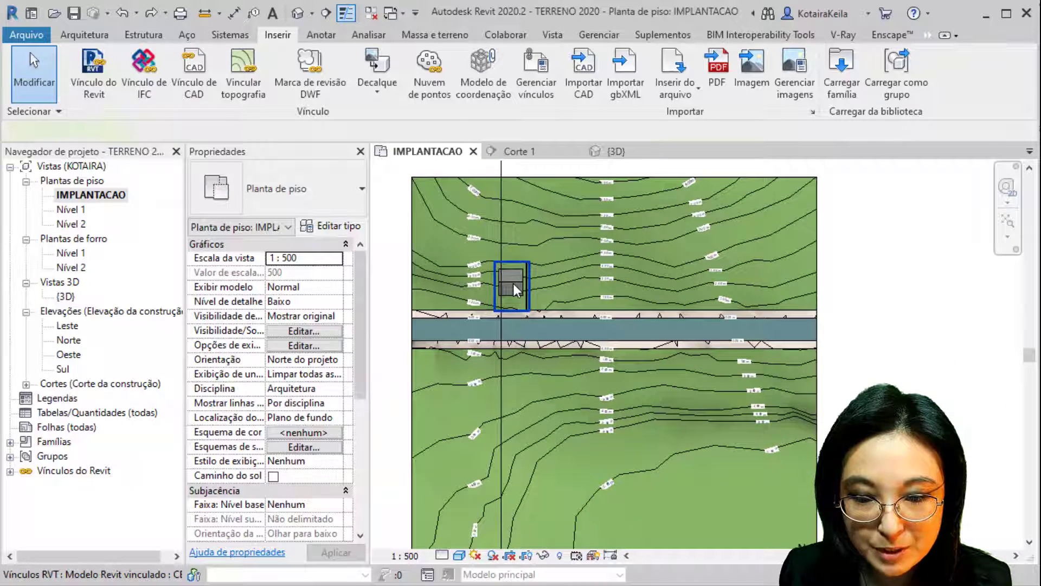
{"action": "left_click", "coordinate": [514, 283]}
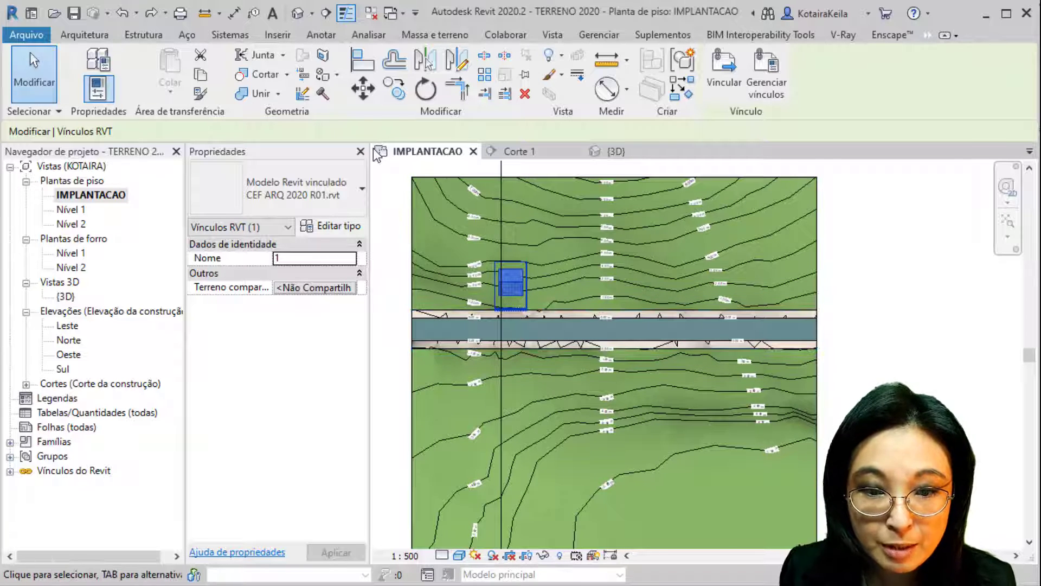
{"action": "left_click", "coordinate": [395, 99]}
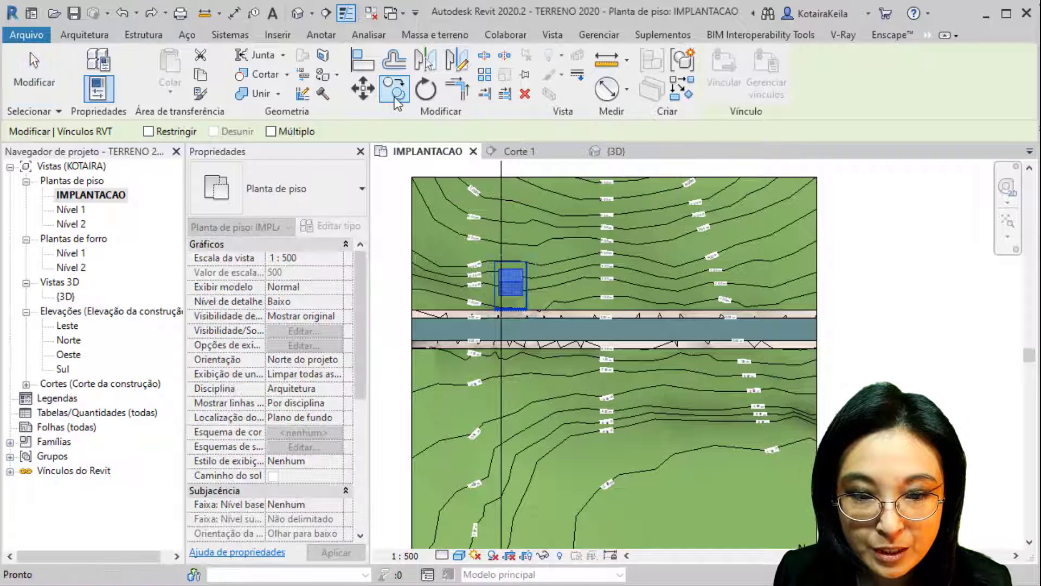
{"action": "left_click", "coordinate": [270, 132]}
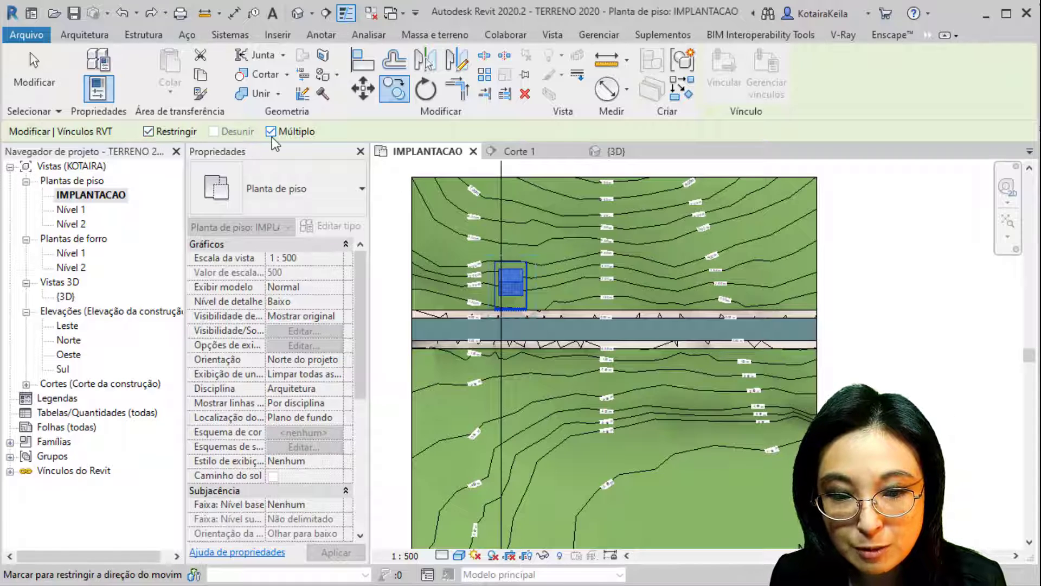
Place the first copy east along the sidewalk, from the house's front-left wall corner to its front-right wall corner, sharing the boundary wall
{"action": "scroll", "coordinate": [491, 305], "scroll_direction": "up", "scroll_amount": 1}
{"action": "scroll", "coordinate": [490, 304], "scroll_direction": "up", "scroll_amount": 6}
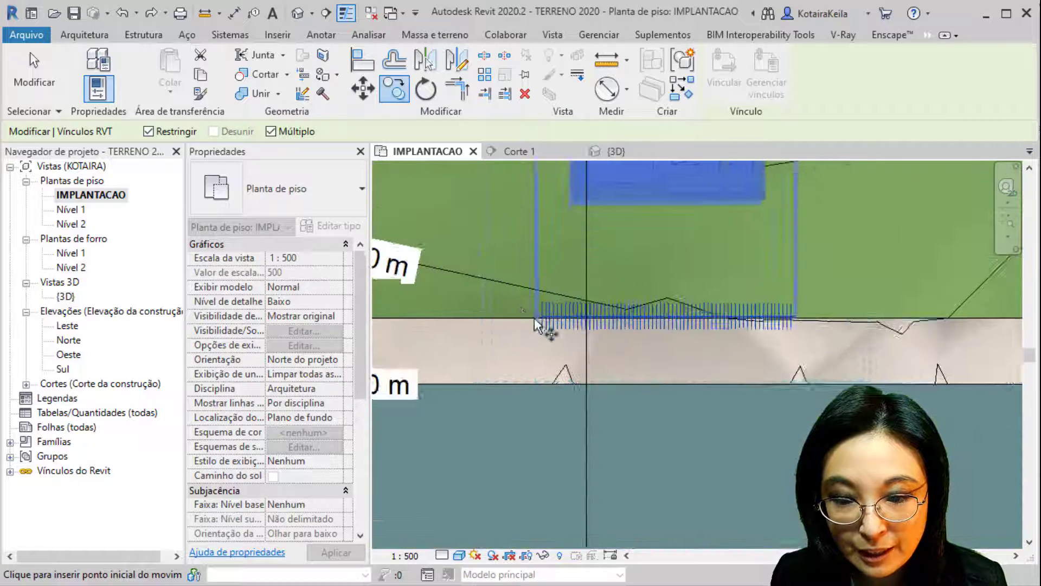
{"action": "left_click", "coordinate": [558, 337]}
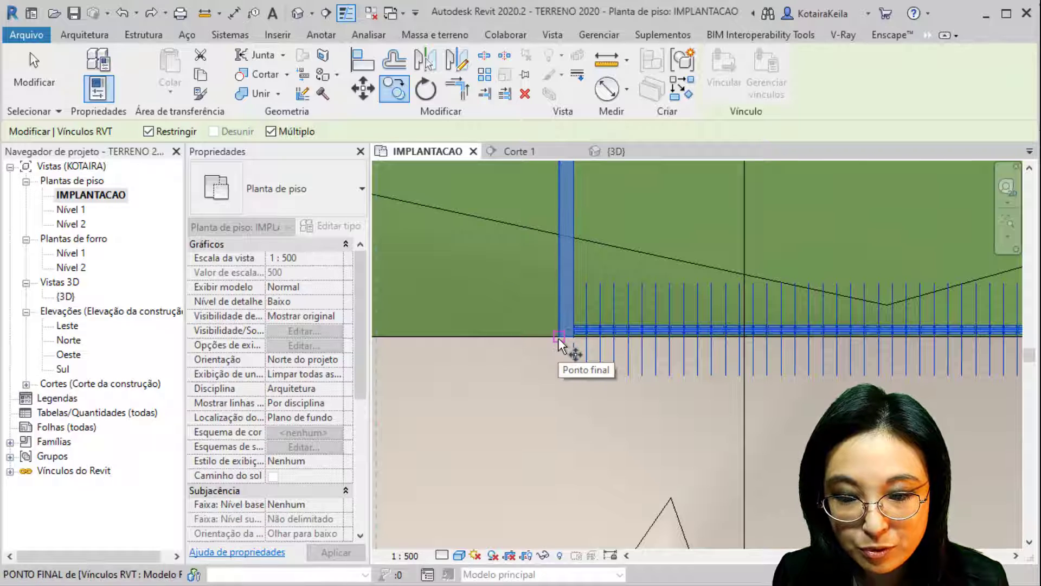
{"action": "left_click", "coordinate": [559, 337]}
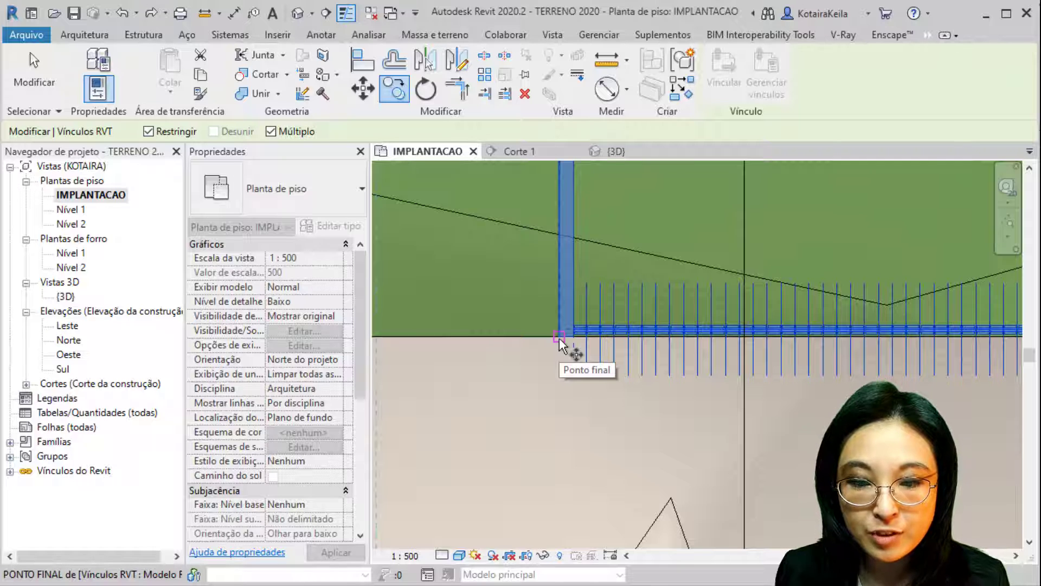
{"action": "left_click", "coordinate": [559, 339]}
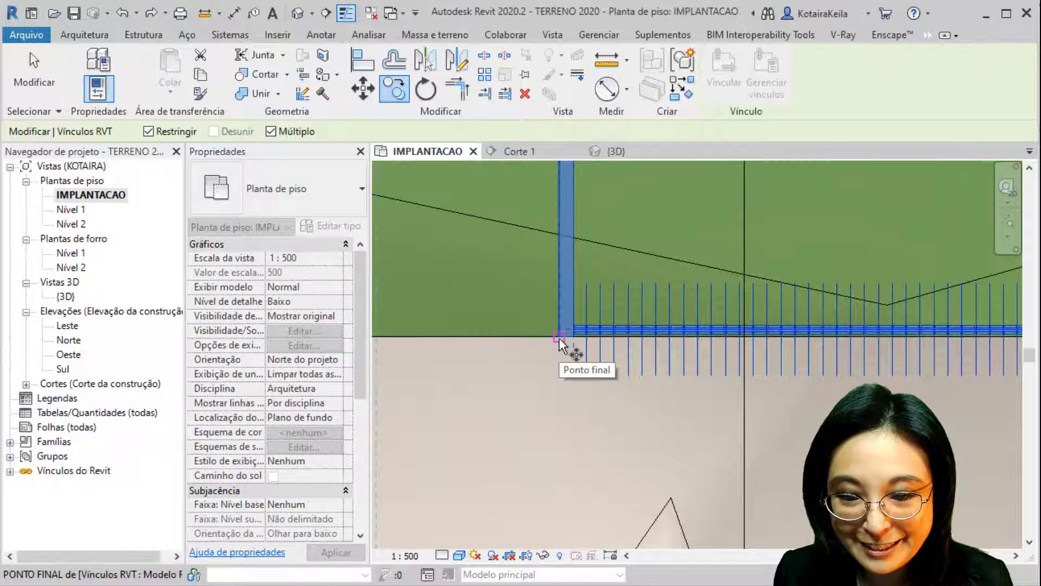
{"action": "scroll", "coordinate": [559, 339], "scroll_direction": "down", "scroll_amount": 1}
{"action": "middle_click_drag", "start_coordinate": [559, 340], "coordinate": [300, 402]}
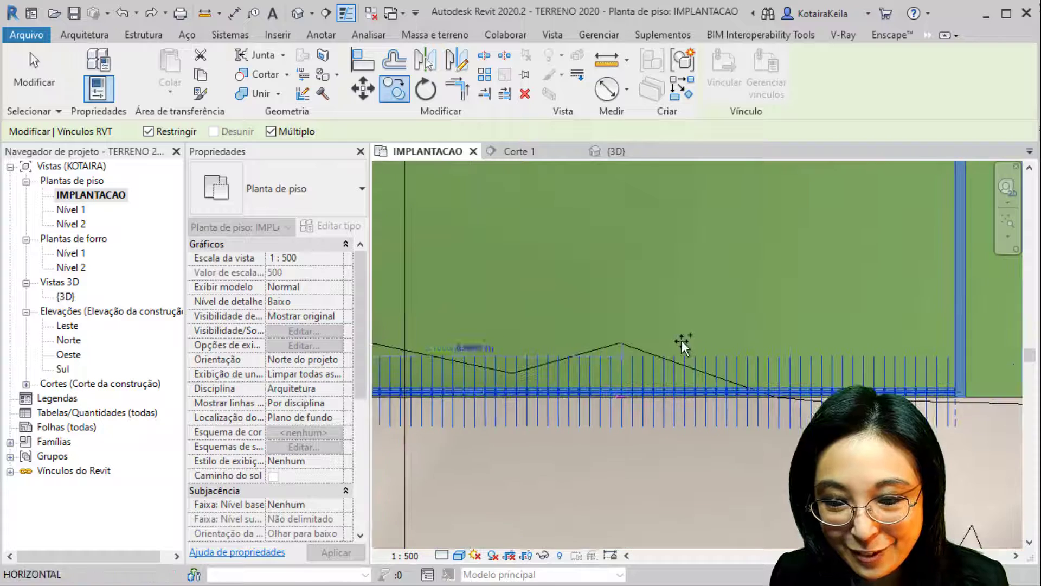
{"action": "scroll", "coordinate": [825, 375], "scroll_direction": "down", "scroll_amount": 2}
{"action": "middle_click_drag", "start_coordinate": [824, 375], "coordinate": [578, 249]}
{"action": "scroll", "coordinate": [641, 275], "scroll_direction": "up", "scroll_amount": 4}
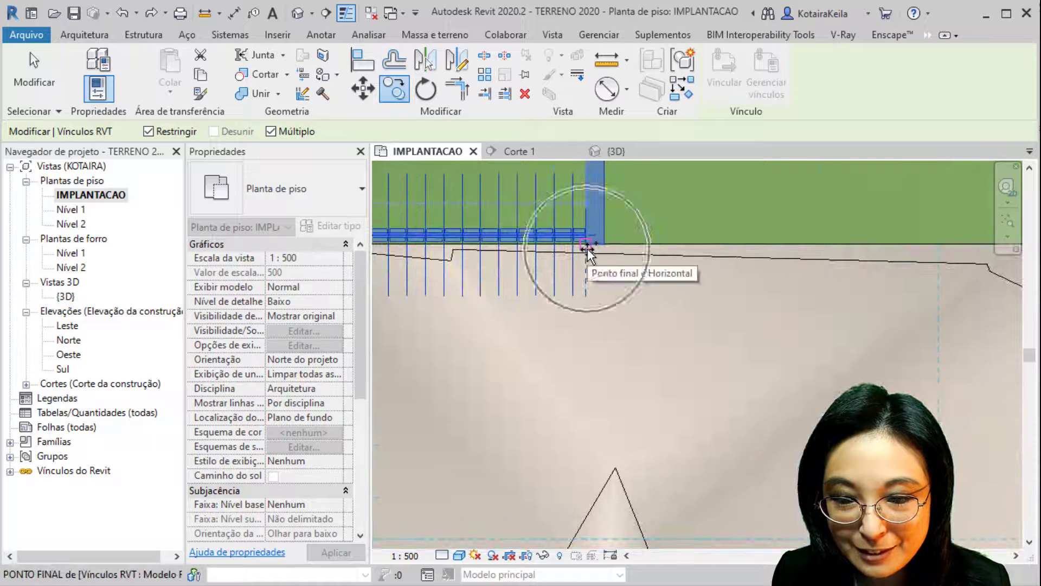
{"action": "left_click", "coordinate": [587, 254]}
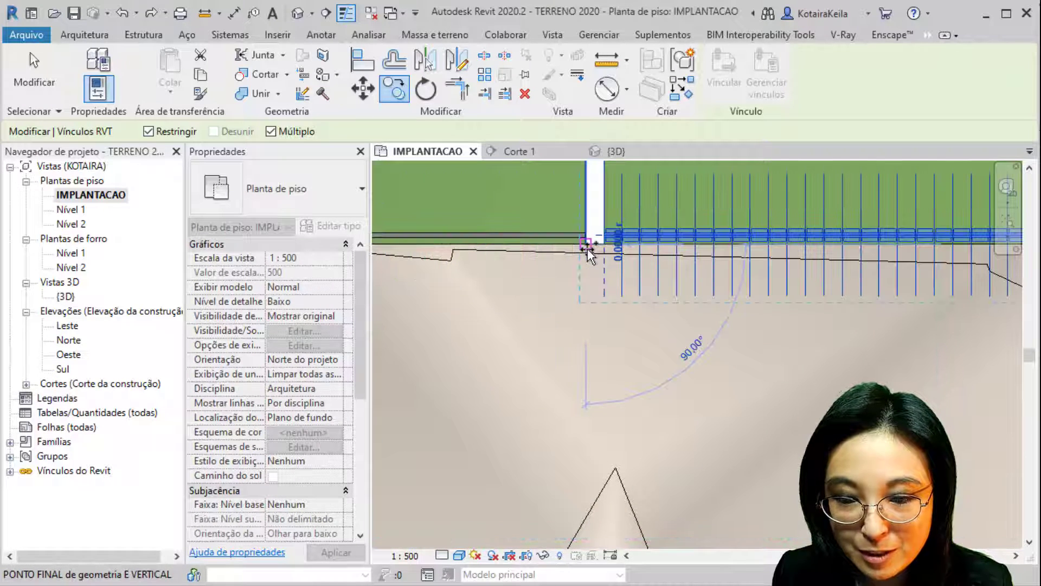
Place a second copy at the front-right wall corner of the first copy, overlapping the boundary wall
{"action": "scroll", "coordinate": [587, 250], "scroll_direction": "down", "scroll_amount": 3}
{"action": "middle_click_drag", "start_coordinate": [686, 272], "coordinate": [396, 290]}
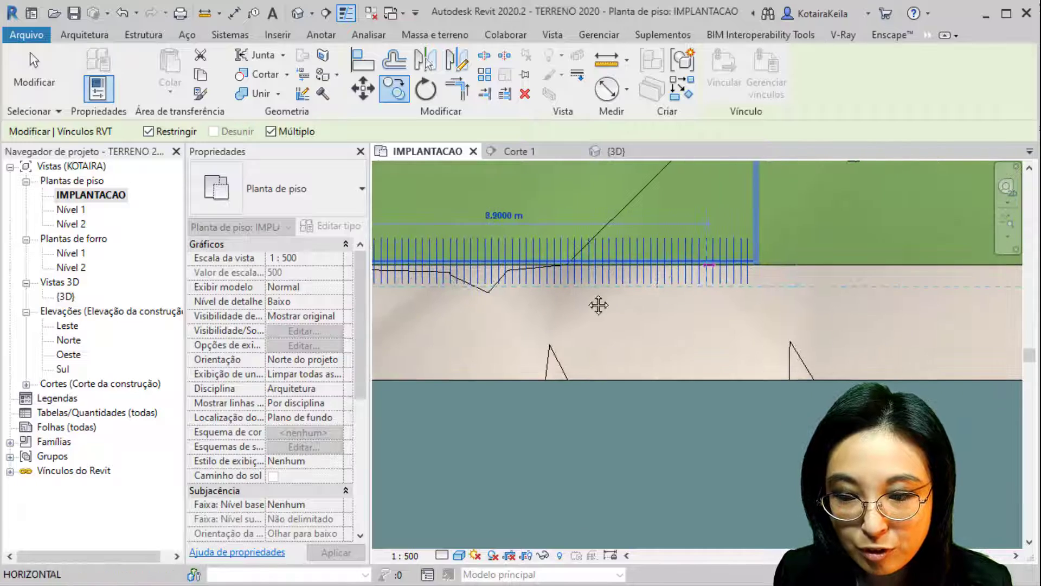
{"action": "middle_click_drag", "start_coordinate": [745, 266], "coordinate": [611, 281]}
{"action": "scroll", "coordinate": [611, 281], "scroll_direction": "up", "scroll_amount": 2}
{"action": "scroll", "coordinate": [616, 271], "scroll_direction": "up", "scroll_amount": 3}
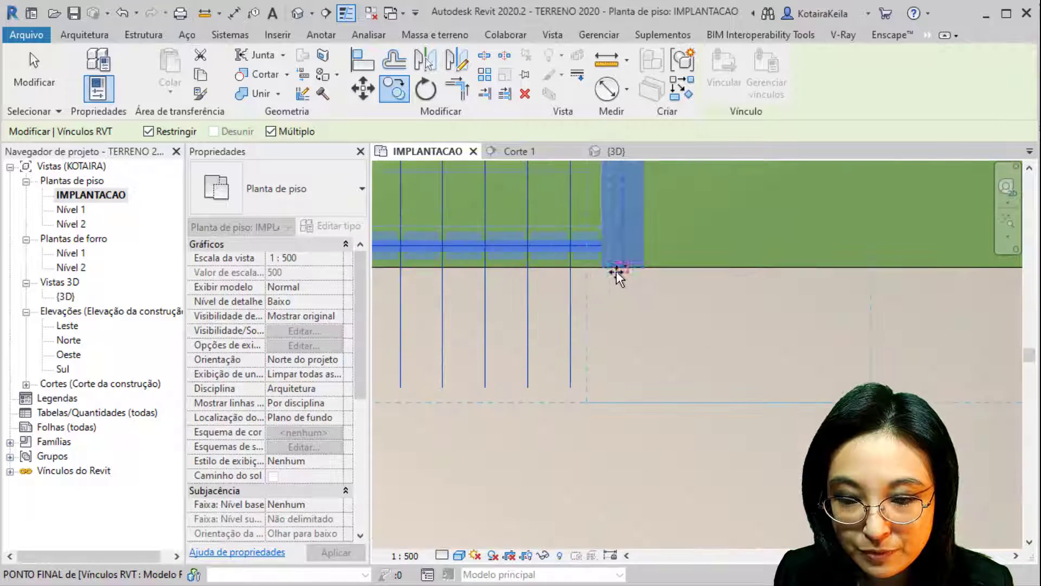
{"action": "left_click", "coordinate": [608, 270]}
Place the third and fourth house copies along the sidewalk, each at the previous lot's front-right wall corner
{"action": "scroll", "coordinate": [607, 296], "scroll_direction": "down", "scroll_amount": 4}
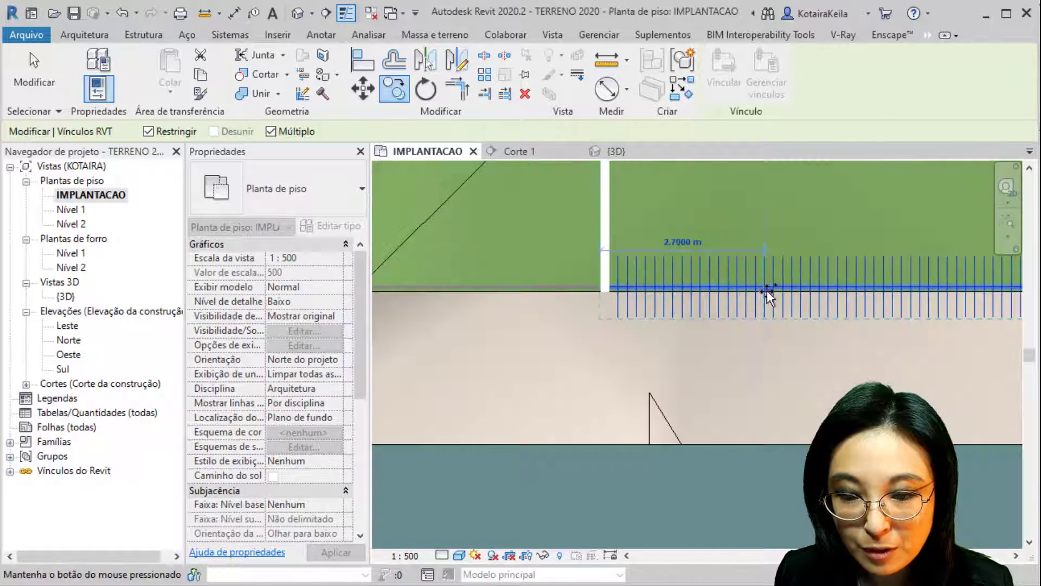
{"action": "scroll", "coordinate": [767, 292], "scroll_direction": "down", "scroll_amount": 3}
{"action": "middle_click_drag", "start_coordinate": [767, 292], "coordinate": [634, 316]}
{"action": "scroll", "coordinate": [776, 302], "scroll_direction": "up", "scroll_amount": 7}
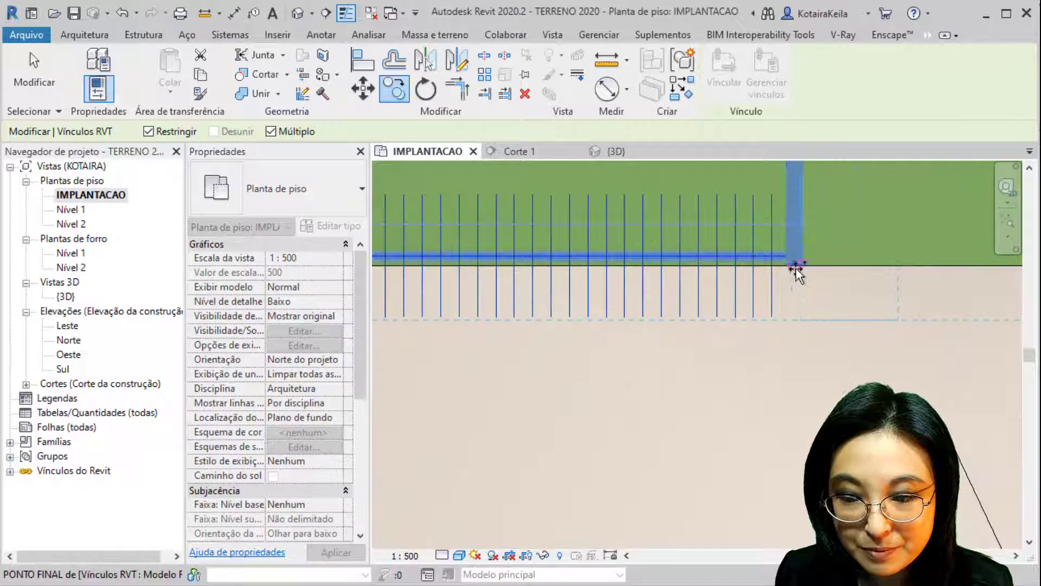
{"action": "scroll", "coordinate": [790, 268], "scroll_direction": "down", "scroll_amount": 4}
{"action": "middle_click_drag", "start_coordinate": [790, 269], "coordinate": [917, 298]}
{"action": "scroll", "coordinate": [400, 298], "scroll_direction": "down", "scroll_amount": 6}
{"action": "middle_click_drag", "start_coordinate": [618, 300], "coordinate": [593, 302]}
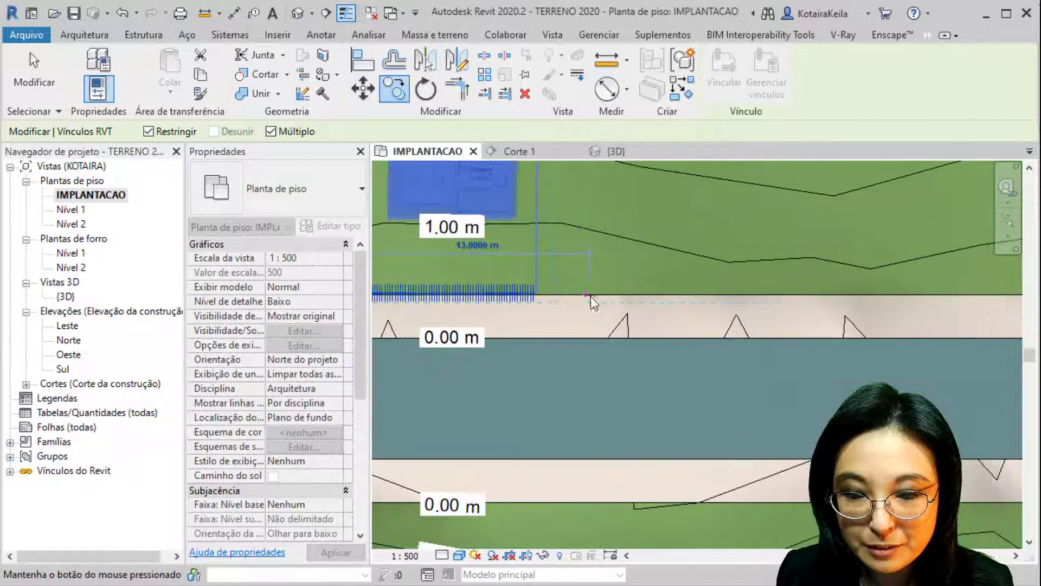
{"action": "scroll", "coordinate": [535, 301], "scroll_direction": "up", "scroll_amount": 3}
{"action": "scroll", "coordinate": [534, 301], "scroll_direction": "up", "scroll_amount": 3}
{"action": "left_click", "coordinate": [526, 298]}
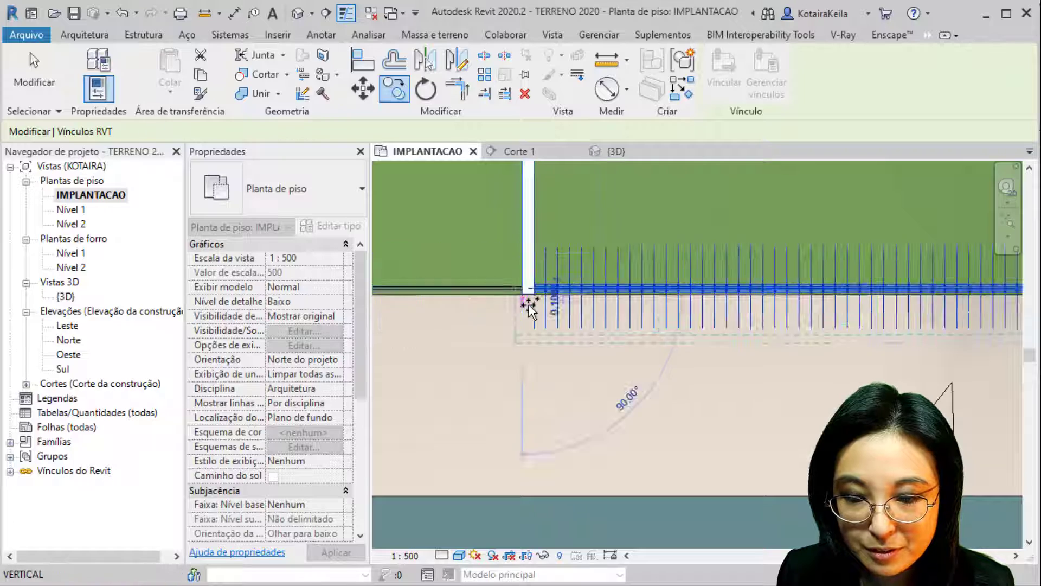
Place the fifth house copy at the fourth copy's front-right wall corner on the sidewalk edge
{"action": "scroll", "coordinate": [528, 306], "scroll_direction": "down", "scroll_amount": 4}
{"action": "scroll", "coordinate": [535, 305], "scroll_direction": "down", "scroll_amount": 3}
{"action": "middle_click_drag", "start_coordinate": [663, 304], "coordinate": [507, 298]}
{"action": "scroll", "coordinate": [502, 298], "scroll_direction": "up", "scroll_amount": 8}
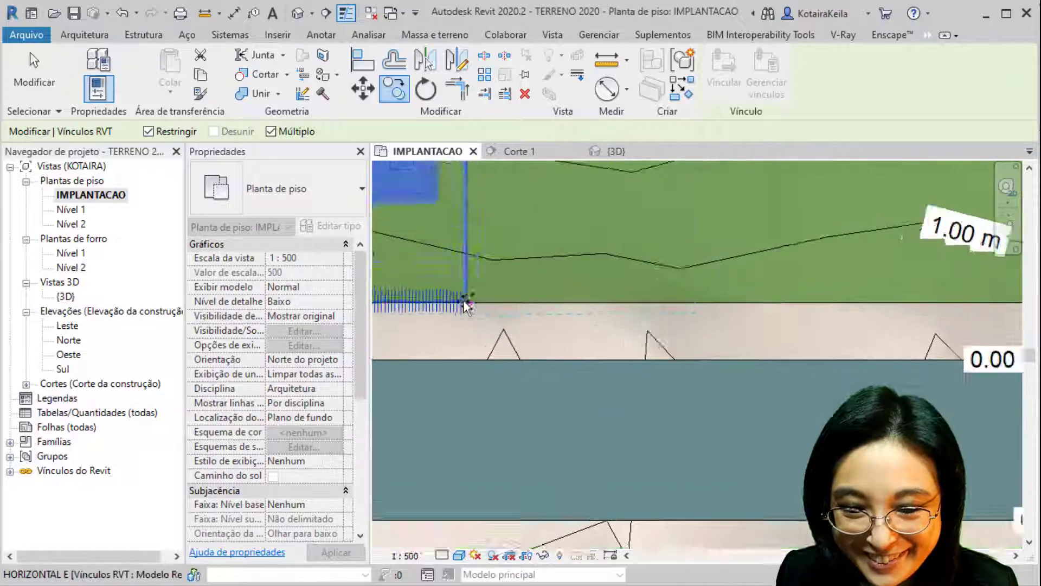
{"action": "left_click", "coordinate": [463, 303]}
Check the row on the terrain and place the sixth house copy at the fifth copy's front-right wall corner
{"action": "scroll", "coordinate": [463, 301], "scroll_direction": "down", "scroll_amount": 6}
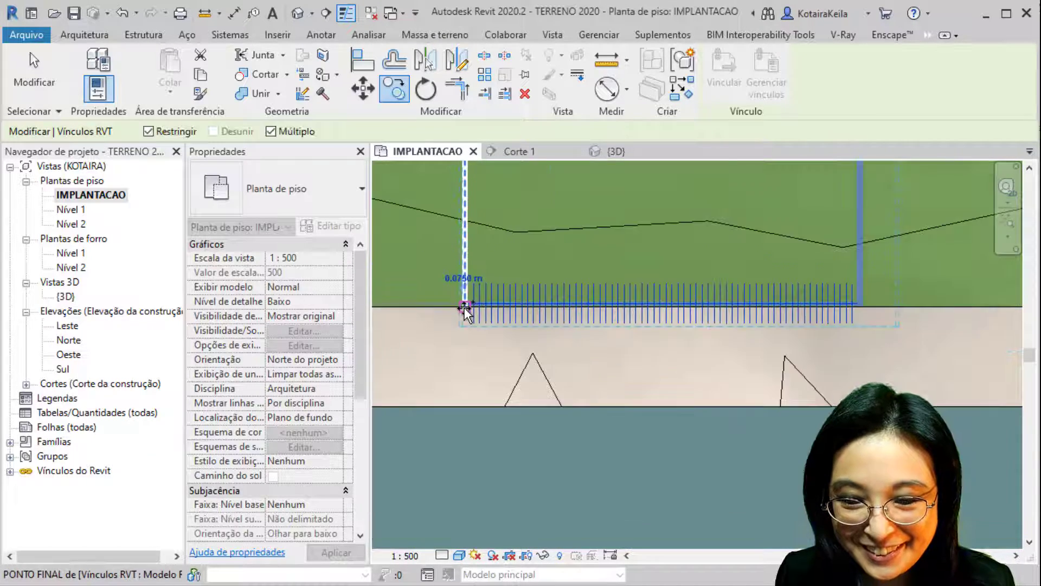
{"action": "middle_click_drag", "start_coordinate": [538, 284], "coordinate": [549, 265]}
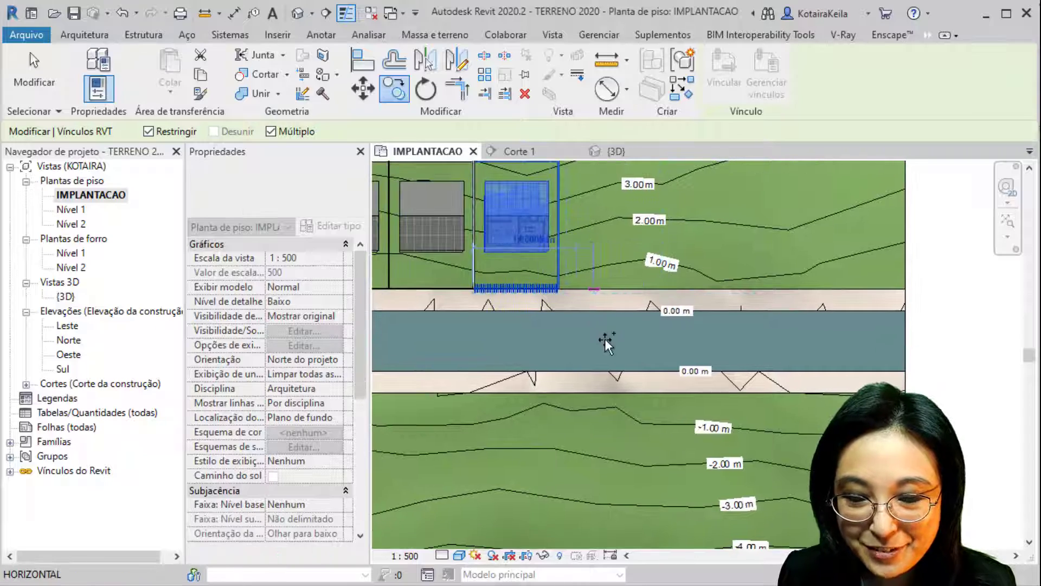
{"action": "scroll", "coordinate": [606, 339], "scroll_direction": "down", "scroll_amount": 3}
{"action": "middle_click_drag", "start_coordinate": [606, 337], "coordinate": [748, 323]}
{"action": "scroll", "coordinate": [754, 318], "scroll_direction": "down", "scroll_amount": 3}
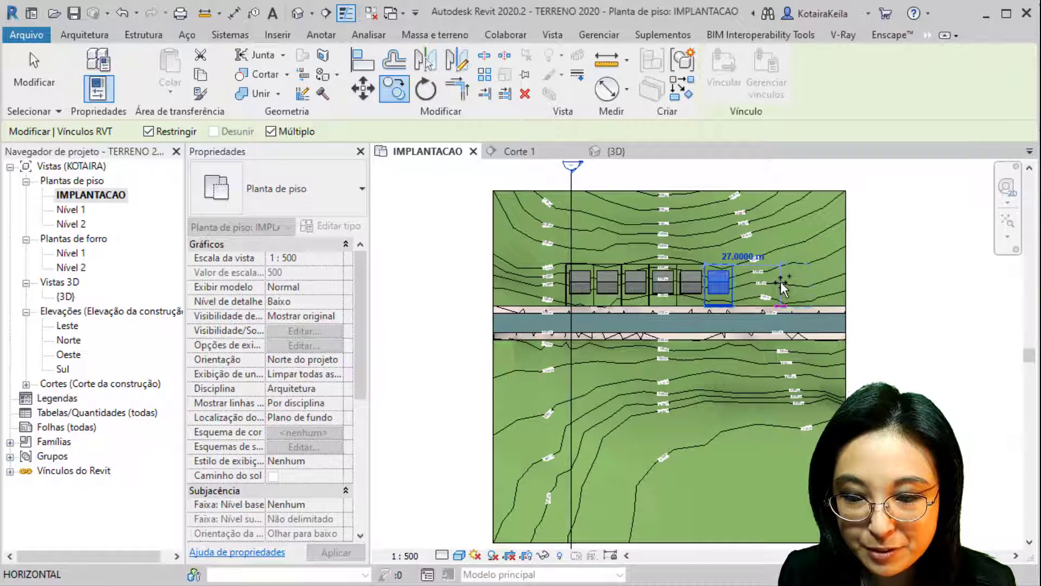
{"action": "scroll", "coordinate": [761, 300], "scroll_direction": "up", "scroll_amount": 1}
{"action": "scroll", "coordinate": [725, 310], "scroll_direction": "up", "scroll_amount": 10}
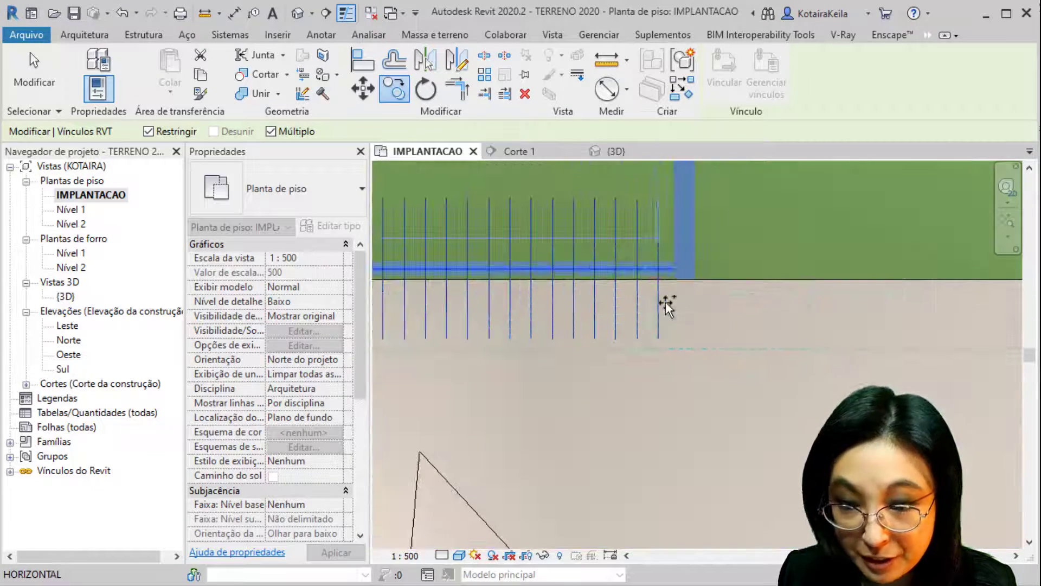
{"action": "left_click", "coordinate": [677, 277]}
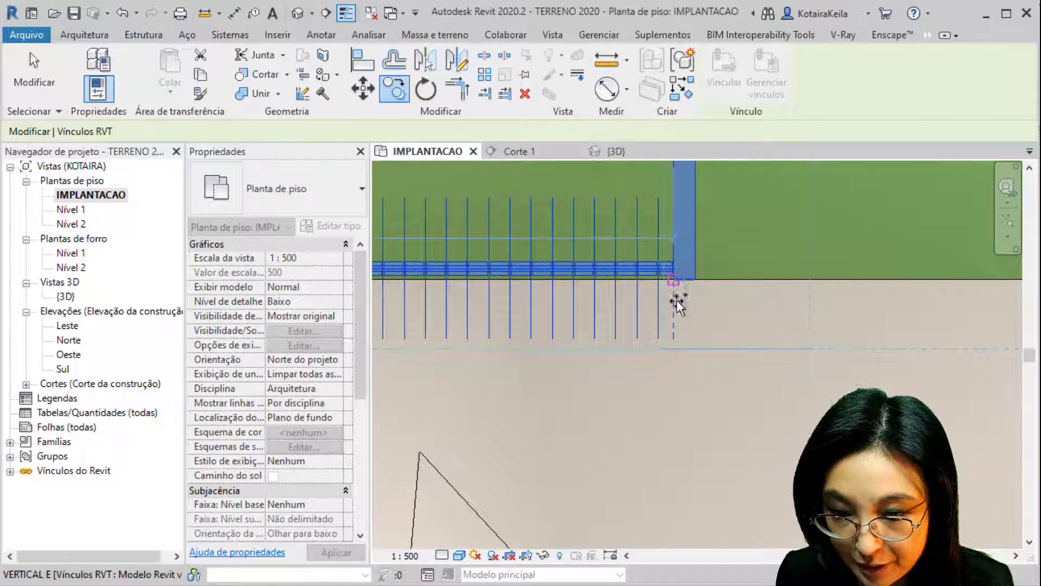
Place the seventh house copy at the sixth copy's front-right wall corner, keeping it aligned with the sidewalk
{"action": "scroll", "coordinate": [677, 301], "scroll_direction": "down", "scroll_amount": 2}
{"action": "middle_click_drag", "start_coordinate": [677, 301], "coordinate": [345, 265]}
{"action": "scroll", "coordinate": [378, 270], "scroll_direction": "down", "scroll_amount": 2}
{"action": "middle_click_drag", "start_coordinate": [627, 300], "coordinate": [349, 304]}
{"action": "scroll", "coordinate": [602, 275], "scroll_direction": "up", "scroll_amount": 4}
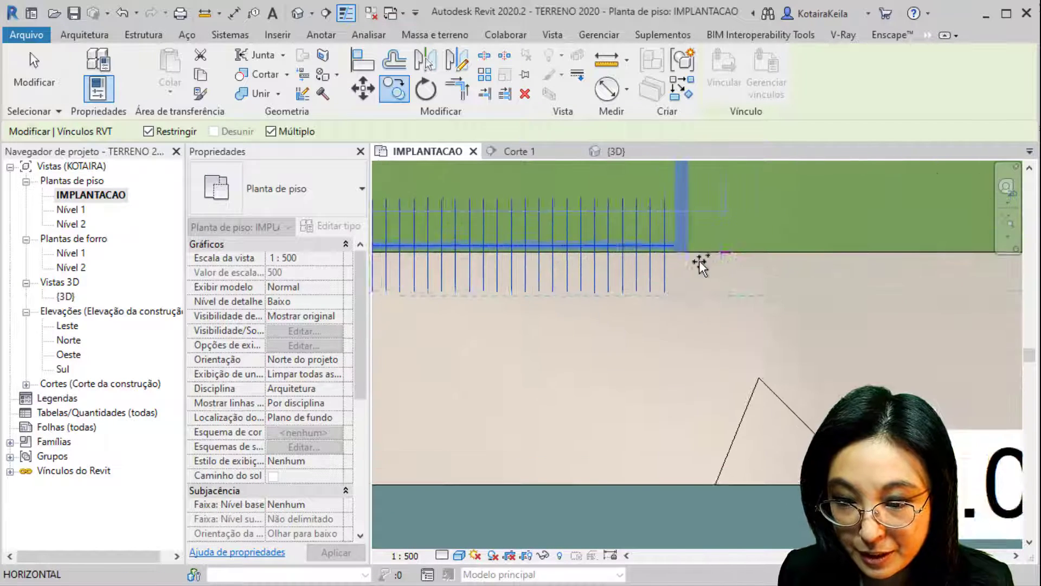
{"action": "left_click", "coordinate": [661, 257]}
Place the eighth house copy at the front-right wall corner of the seventh copy
{"action": "scroll", "coordinate": [668, 274], "scroll_direction": "down", "scroll_amount": 5}
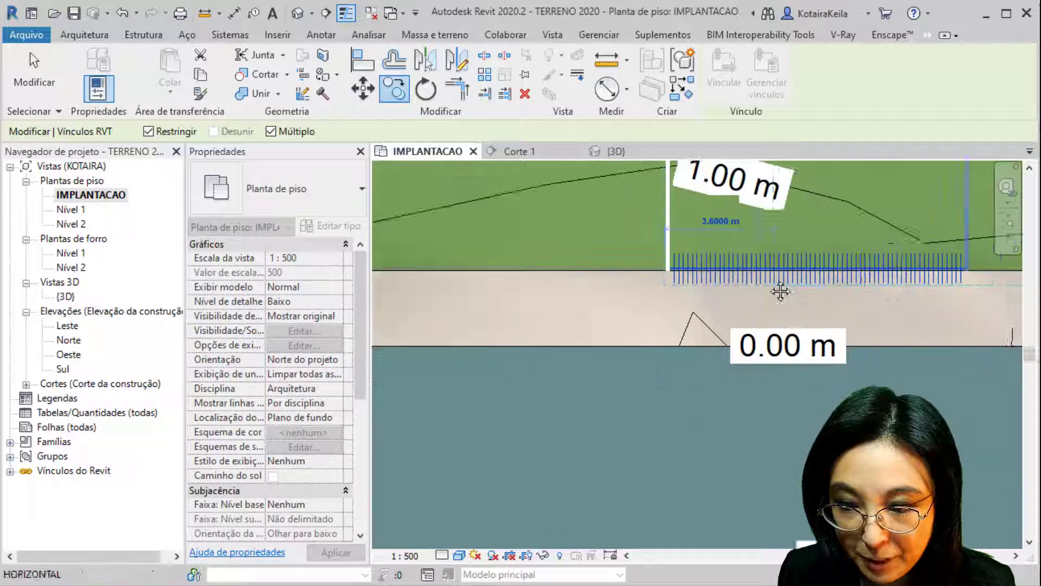
{"action": "middle_click_drag", "start_coordinate": [781, 291], "coordinate": [422, 296]}
{"action": "scroll", "coordinate": [615, 277], "scroll_direction": "up", "scroll_amount": 5}
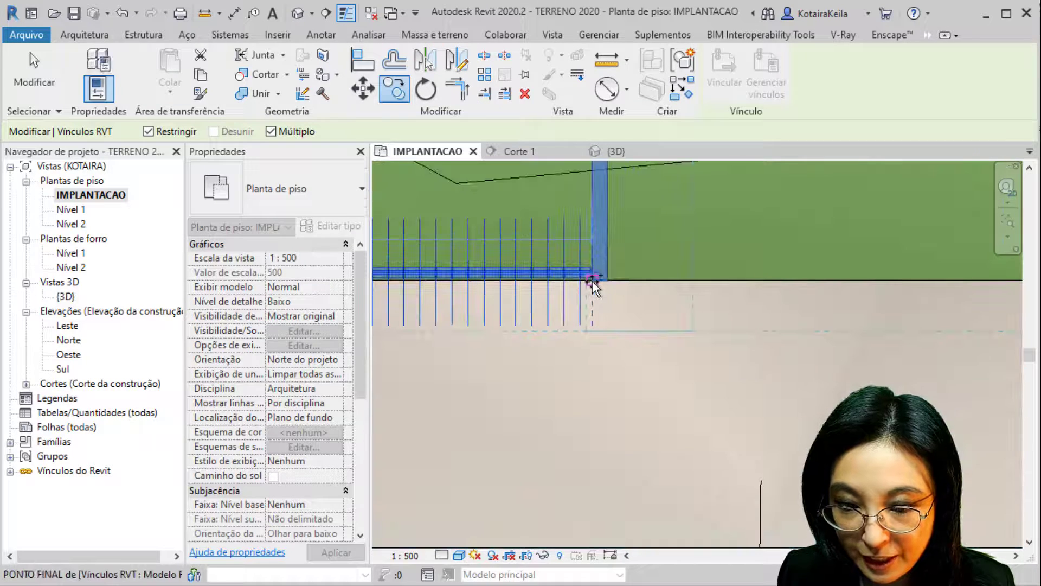
{"action": "left_click", "coordinate": [592, 282]}
Place the ninth and last house copy near the terrain's east edge and end the copying
{"action": "scroll", "coordinate": [612, 298], "scroll_direction": "down", "scroll_amount": 2}
{"action": "scroll", "coordinate": [618, 298], "scroll_direction": "down", "scroll_amount": 1}
{"action": "middle_click_drag", "start_coordinate": [759, 295], "coordinate": [258, 274]}
{"action": "scroll", "coordinate": [616, 281], "scroll_direction": "up", "scroll_amount": 3}
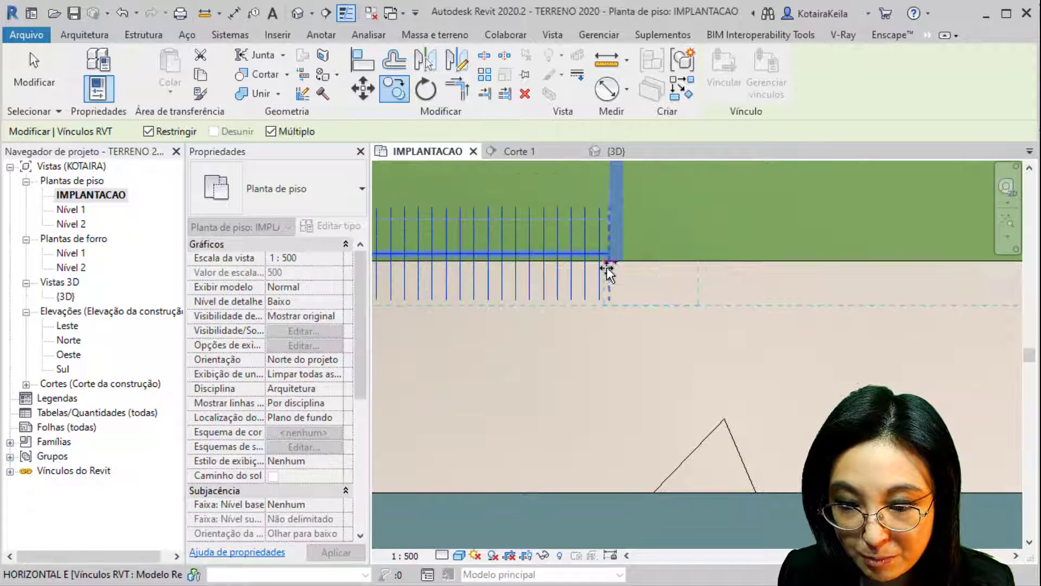
{"action": "left_click", "coordinate": [607, 262]}
{"action": "scroll", "coordinate": [613, 288], "scroll_direction": "down", "scroll_amount": 3}
{"action": "middle_click_drag", "start_coordinate": [955, 283], "coordinate": [457, 297]}
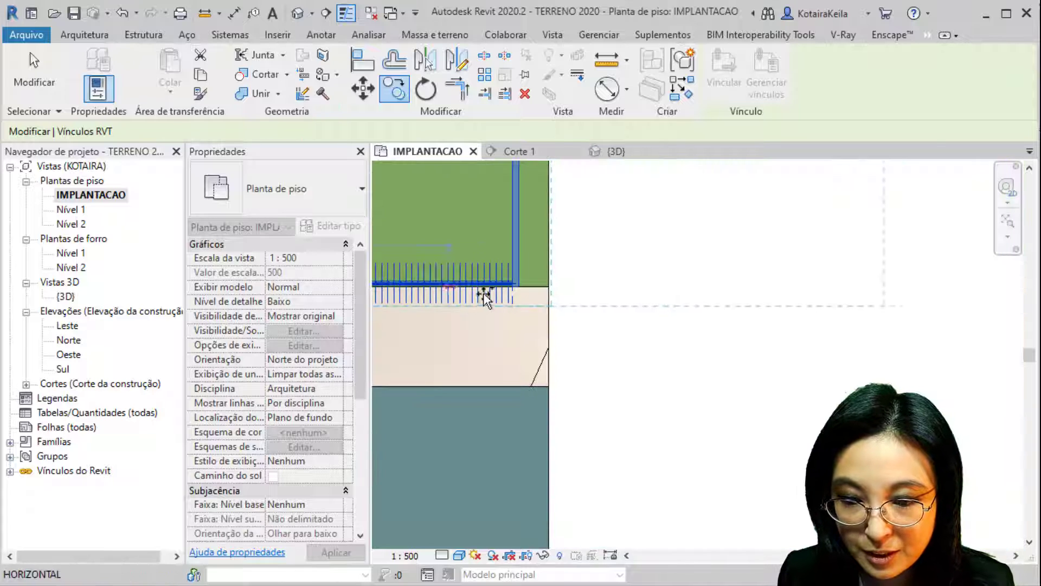
{"action": "scroll", "coordinate": [552, 302], "scroll_direction": "down", "scroll_amount": 3}
{"action": "left_click", "coordinate": [553, 303]}
{"action": "scroll", "coordinate": [558, 302], "scroll_direction": "down", "scroll_amount": 4}
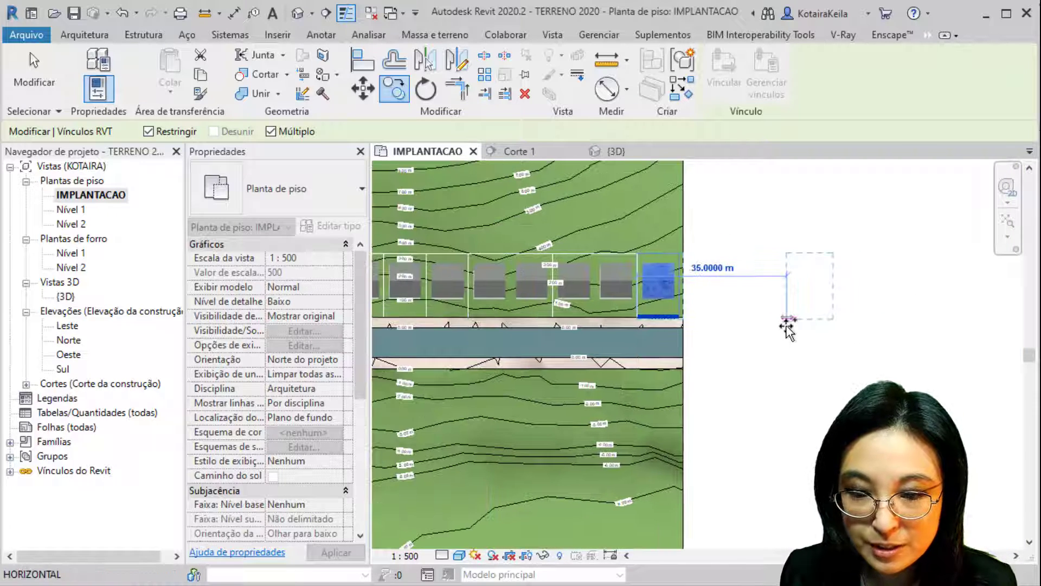
{"action": "key", "text": "Escape"}
{"action": "key", "text": "Escape"}
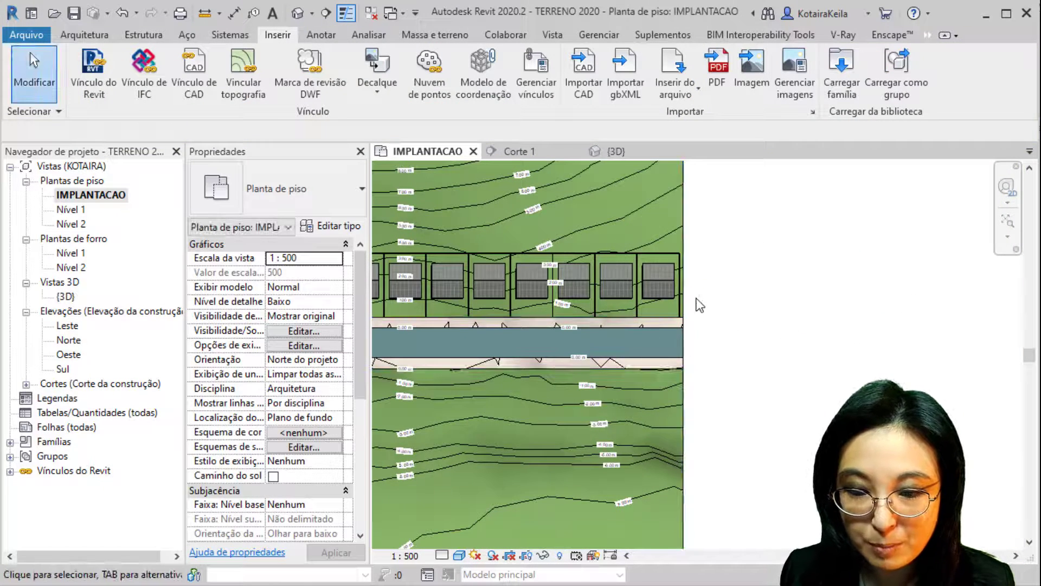
Select all ten linked houses and move the row east so its end wall corner meets the terrain's east edge along the sidewalk
{"action": "scroll", "coordinate": [727, 304], "scroll_direction": "down", "scroll_amount": 2}
{"action": "middle_click_drag", "start_coordinate": [728, 304], "coordinate": [744, 296]}
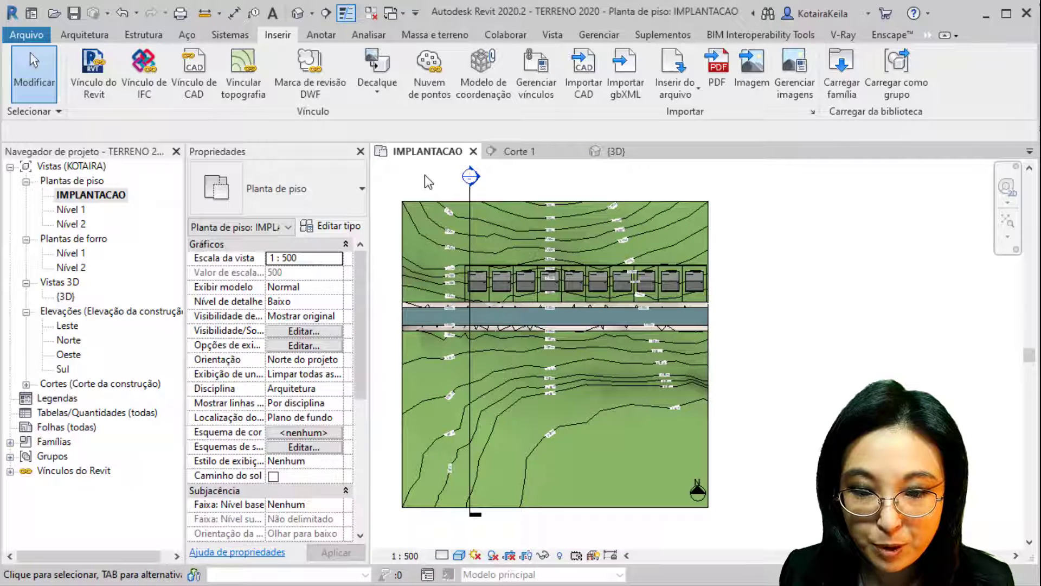
{"action": "left_click_drag", "start_coordinate": [380, 313], "coordinate": [728, 252]}
{"action": "key", "text": "ctrl"}
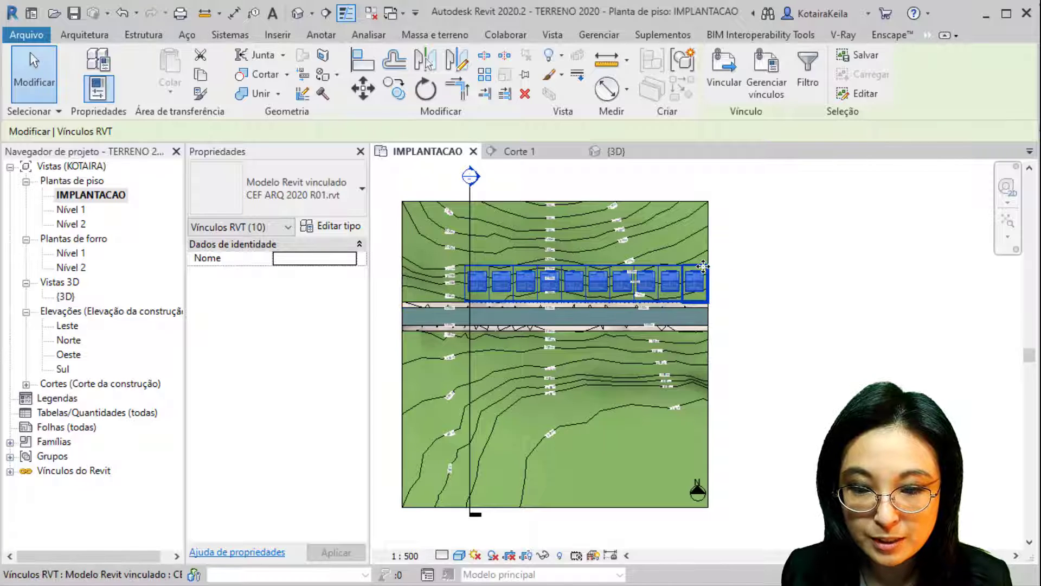
{"action": "scroll", "coordinate": [680, 322], "scroll_direction": "up", "scroll_amount": 3}
{"action": "scroll", "coordinate": [724, 238], "scroll_direction": "up", "scroll_amount": 6}
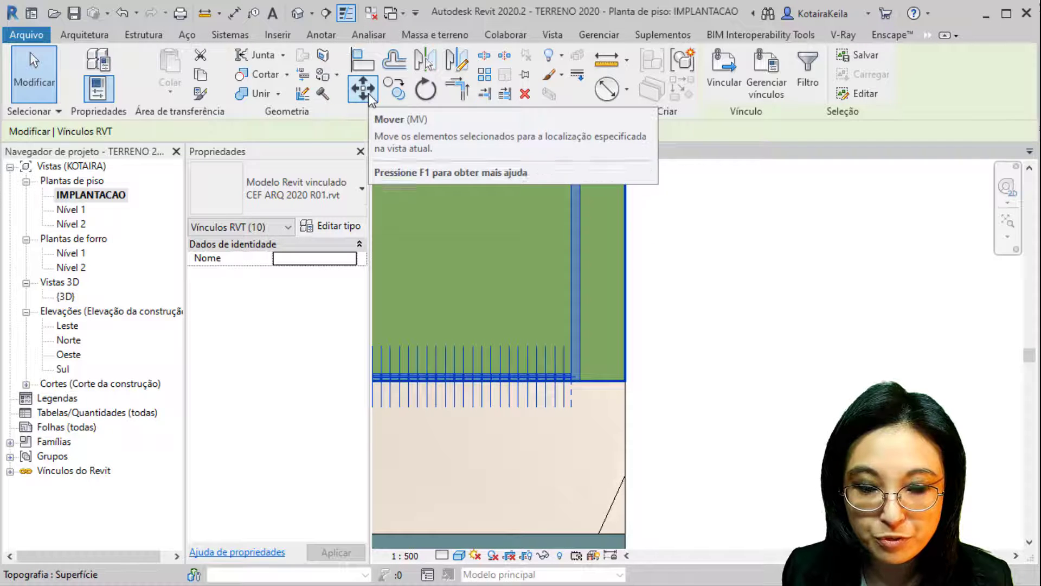
{"action": "left_click", "coordinate": [369, 93]}
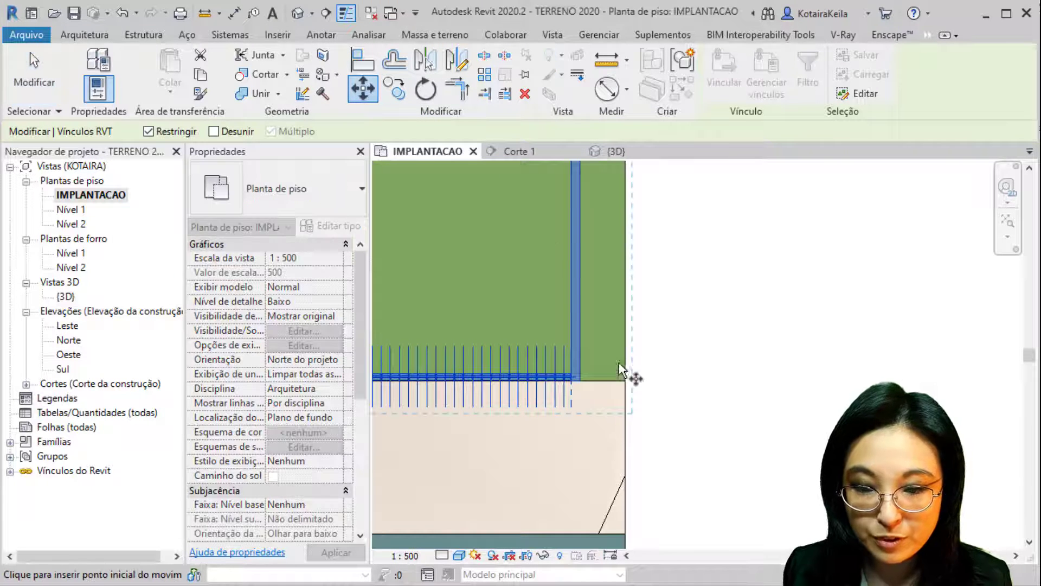
{"action": "left_click", "coordinate": [581, 383]}
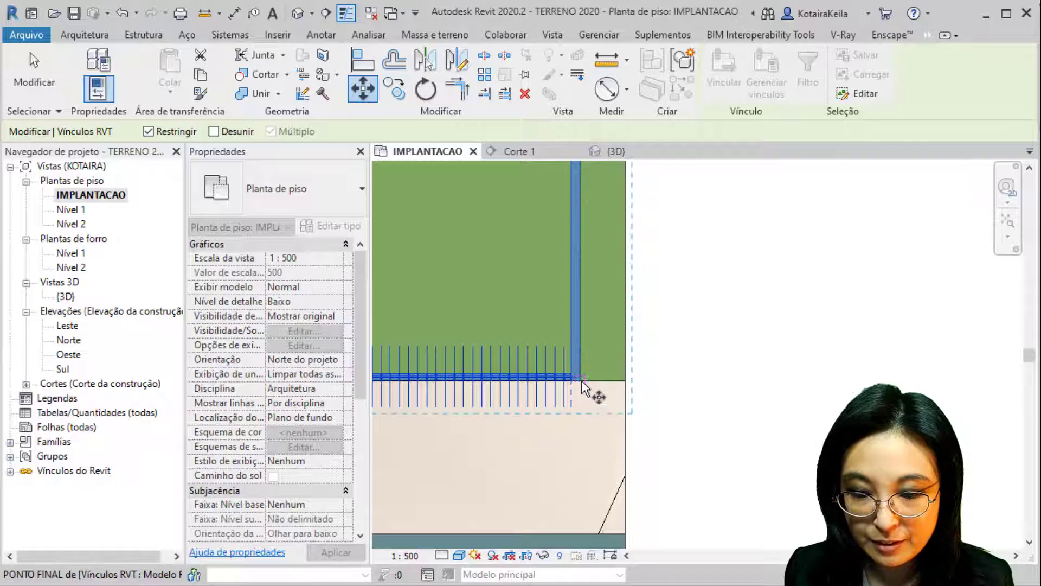
{"action": "left_click", "coordinate": [625, 382]}
Nudge the row of houses slightly east to close the remaining gap between its end wall and the terrain edge
{"action": "scroll", "coordinate": [627, 381], "scroll_direction": "up", "scroll_amount": 4}
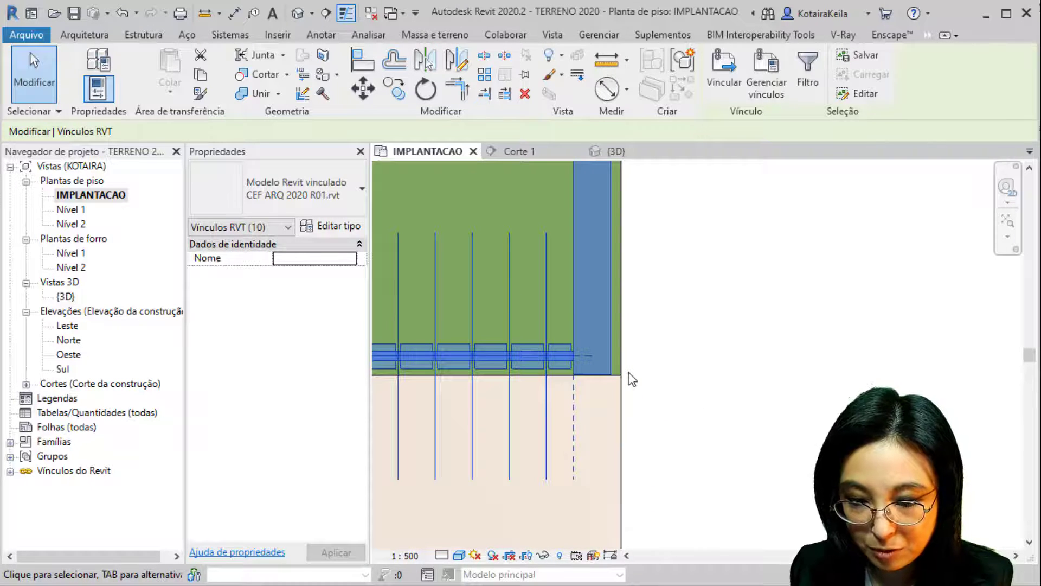
{"action": "key", "text": "Right"}
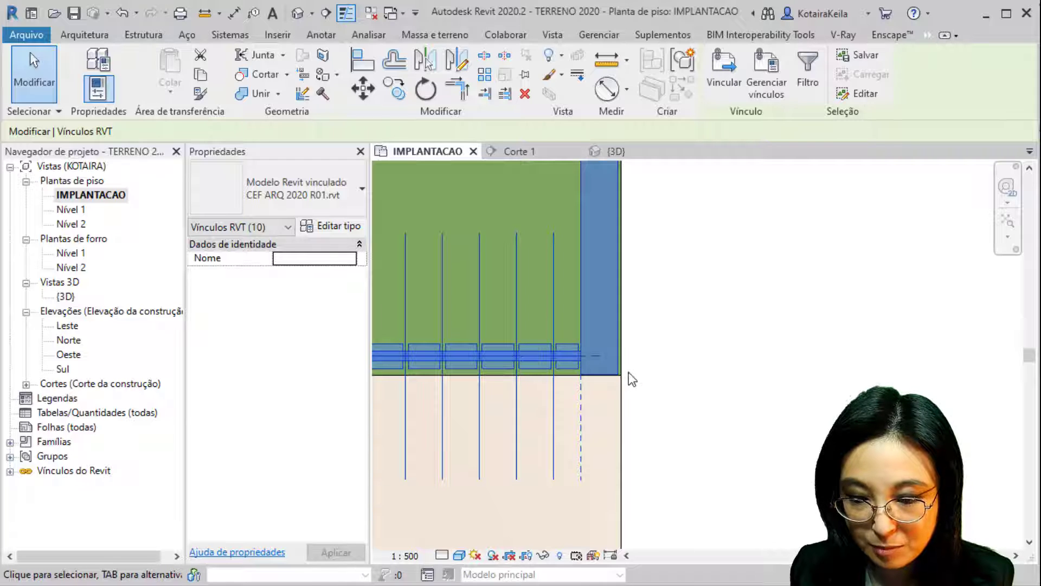
{"action": "scroll", "coordinate": [629, 372], "scroll_direction": "up", "scroll_amount": 4}
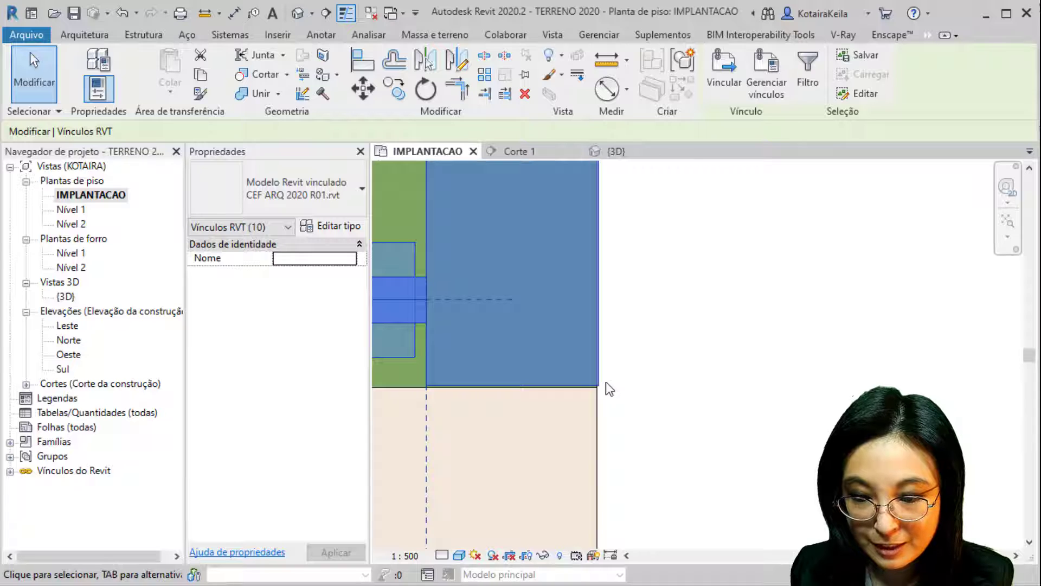
{"action": "scroll", "coordinate": [623, 382], "scroll_direction": "down", "scroll_amount": 5}
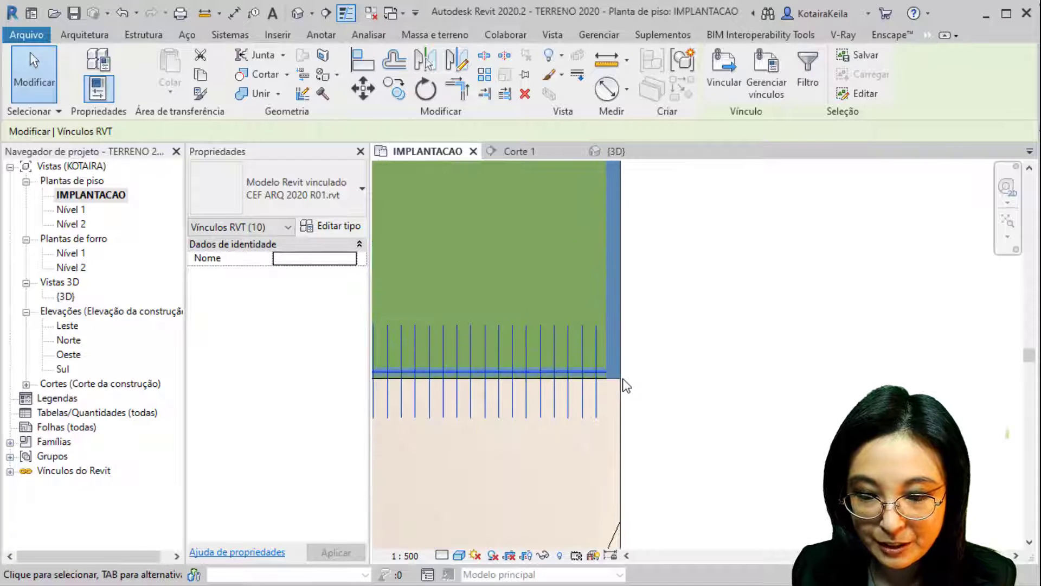
{"action": "scroll", "coordinate": [624, 384], "scroll_direction": "down", "scroll_amount": 6}
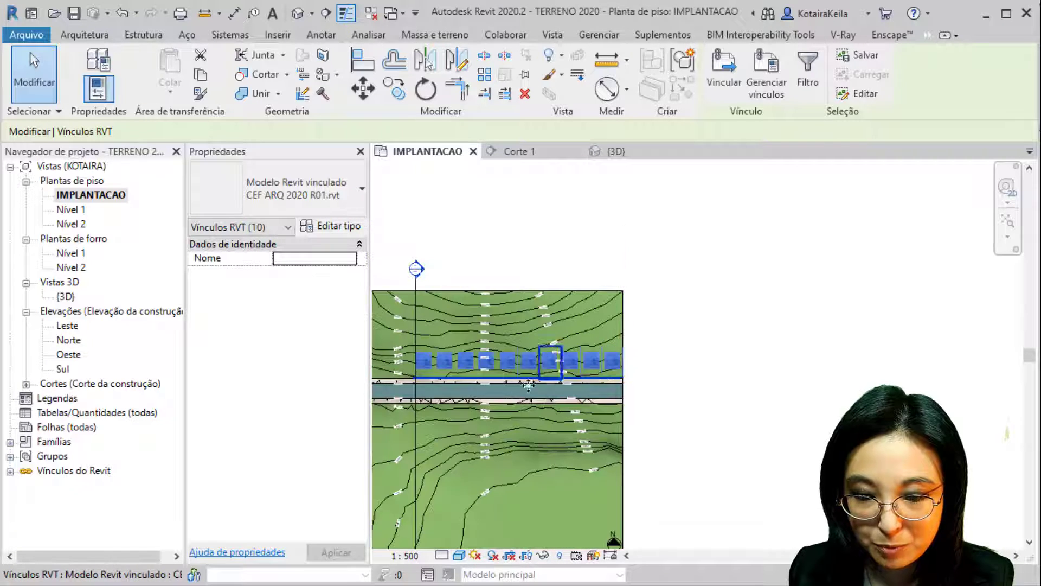
Copy the row of ten houses about 108 m straight south, placing the copy just below the terrain
{"action": "middle_click_drag", "start_coordinate": [508, 401], "coordinate": [608, 336]}
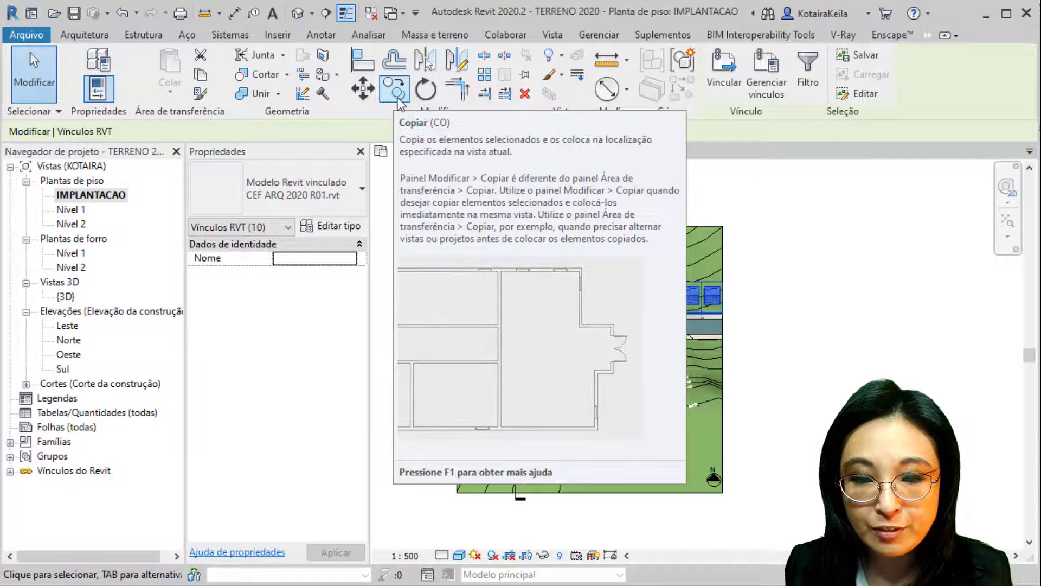
{"action": "left_click", "coordinate": [399, 93]}
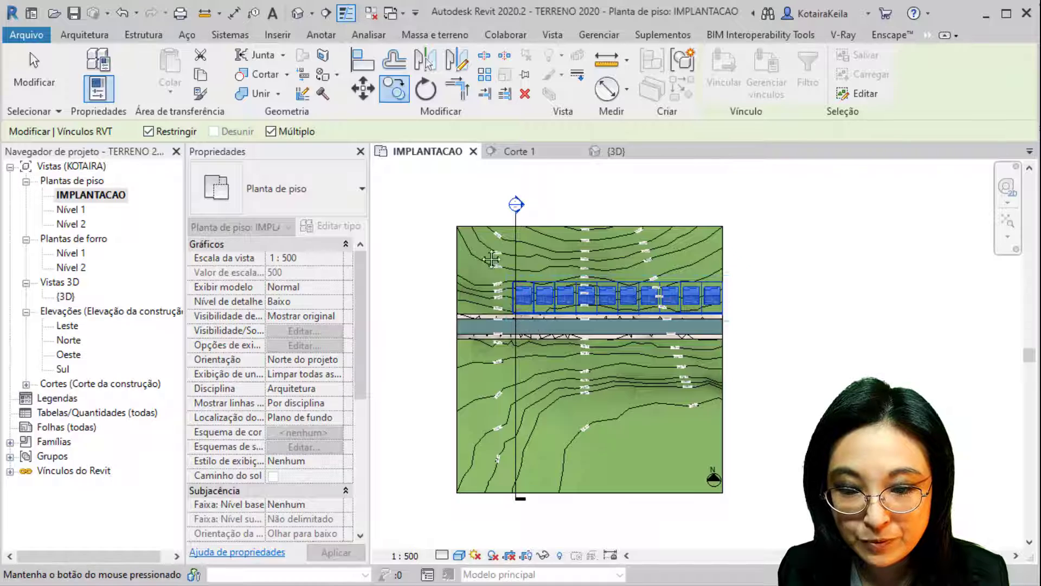
{"action": "middle_click_drag", "start_coordinate": [516, 314], "coordinate": [469, 233]}
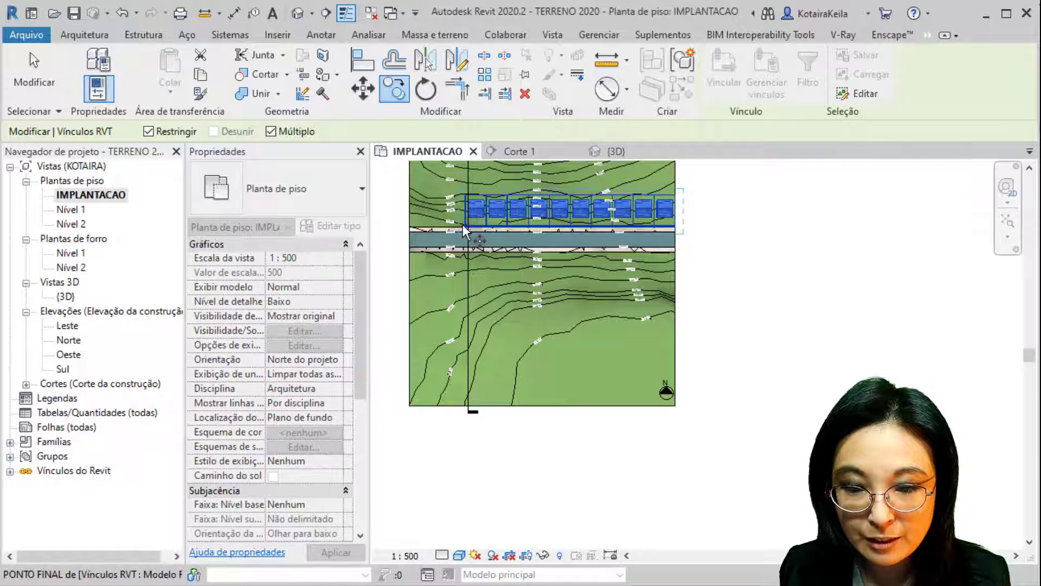
{"action": "left_click", "coordinate": [464, 232]}
{"action": "middle_click_drag", "start_coordinate": [452, 463], "coordinate": [439, 309]}
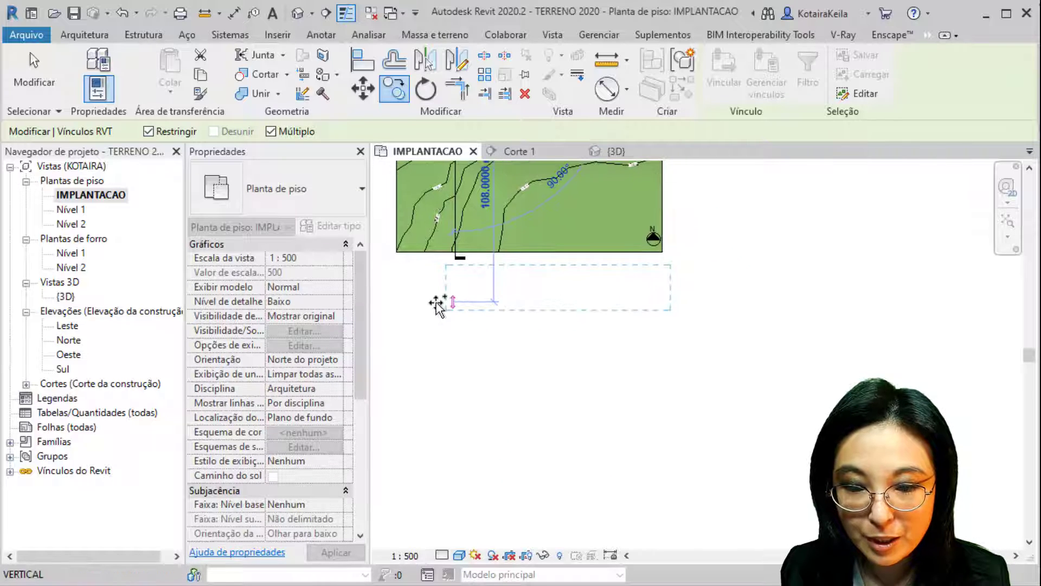
{"action": "left_click", "coordinate": [435, 302]}
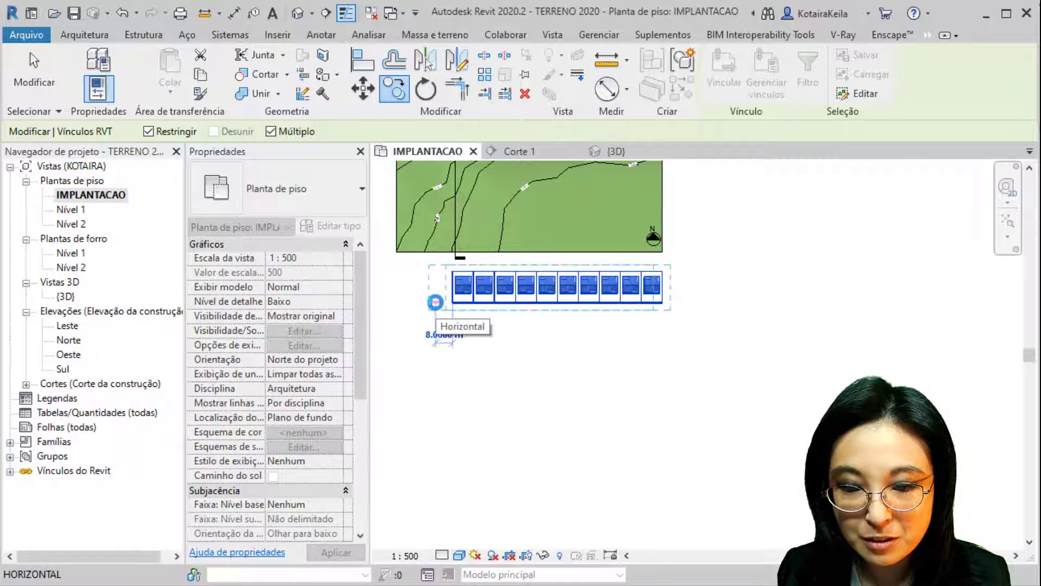
Rotate the copied row of houses 180° about its centre
{"action": "left_click", "coordinate": [426, 91]}
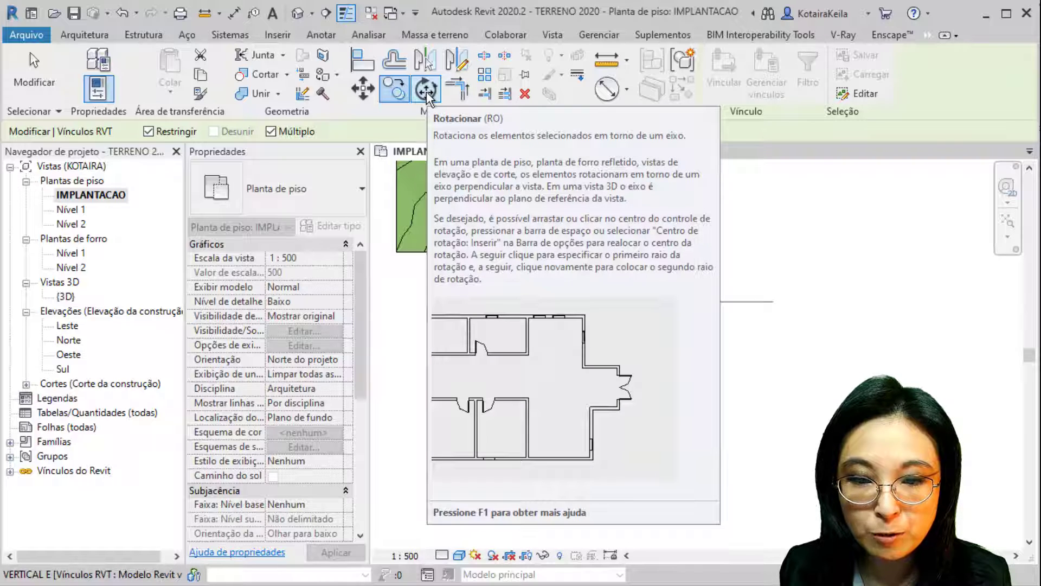
{"action": "left_click", "coordinate": [426, 91]}
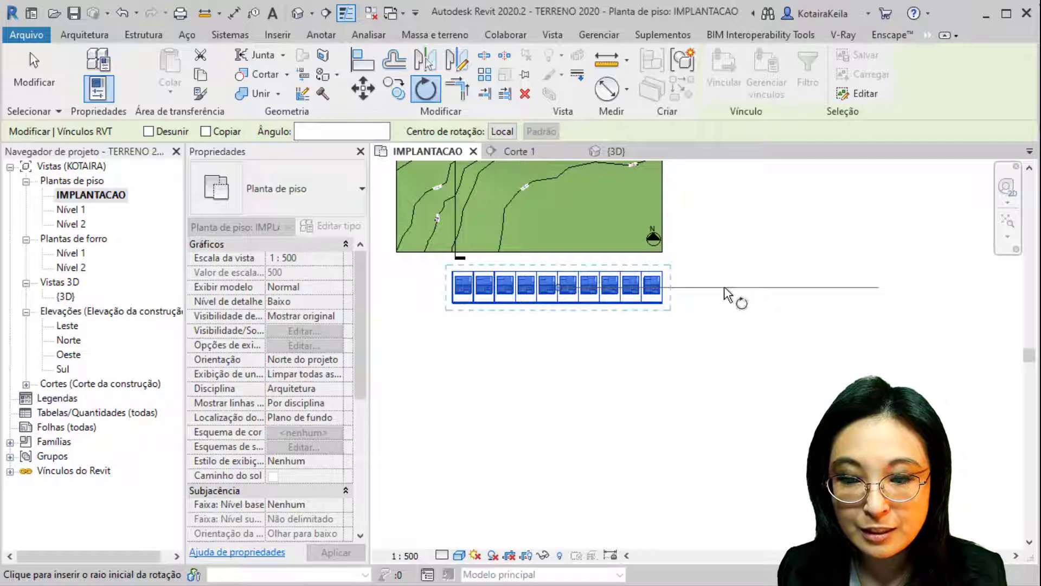
{"action": "left_click", "coordinate": [727, 291]}
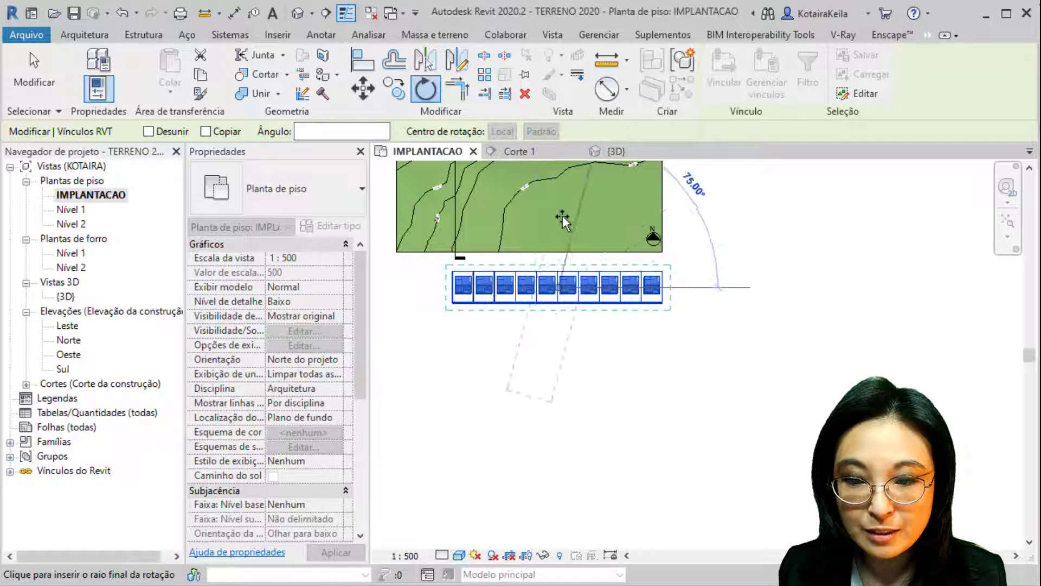
{"action": "middle_click_drag", "start_coordinate": [576, 238], "coordinate": [595, 296]}
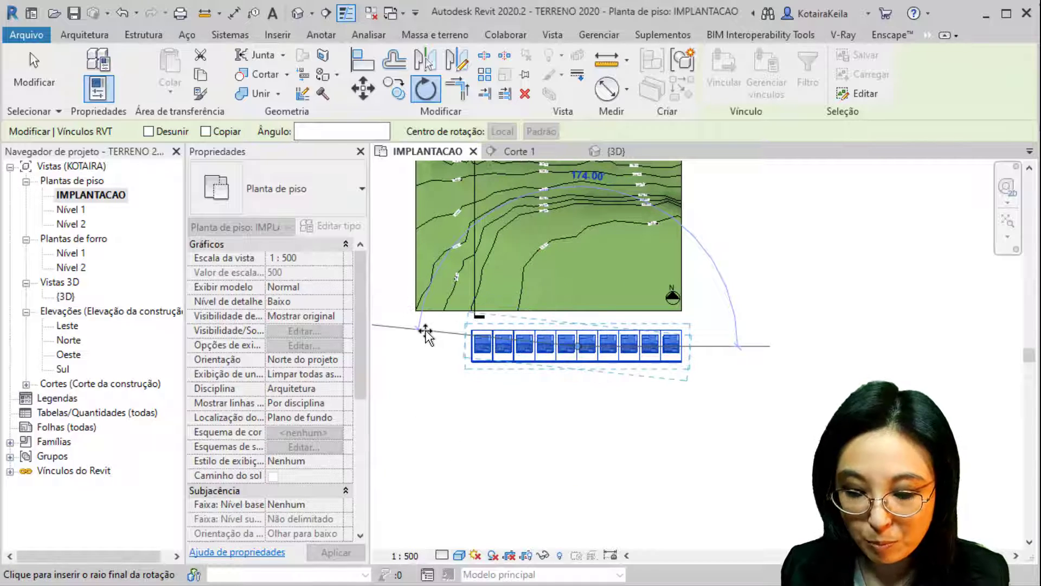
{"action": "type", "text": "180"}
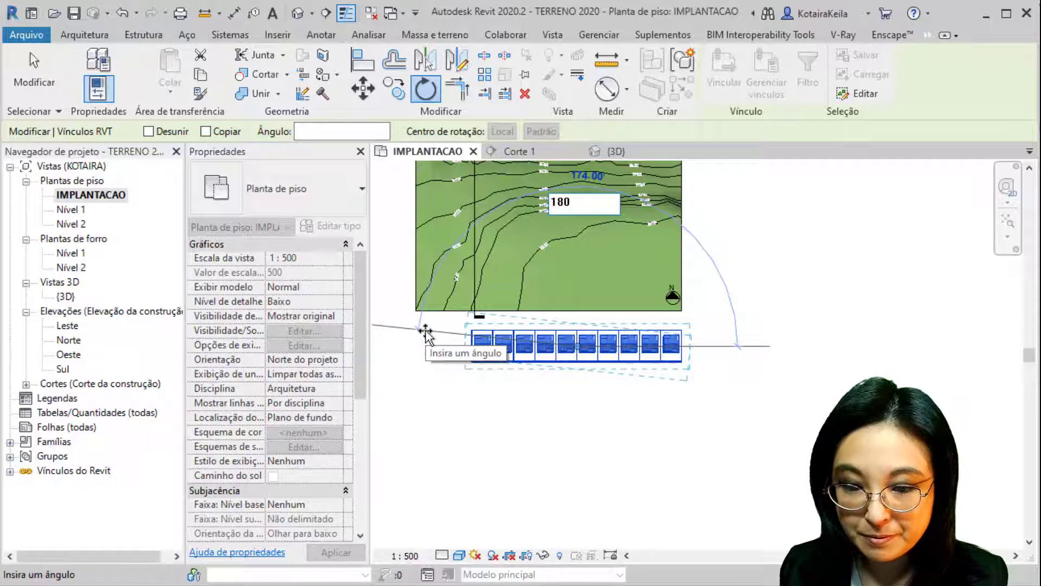
{"action": "key", "text": "Return"}
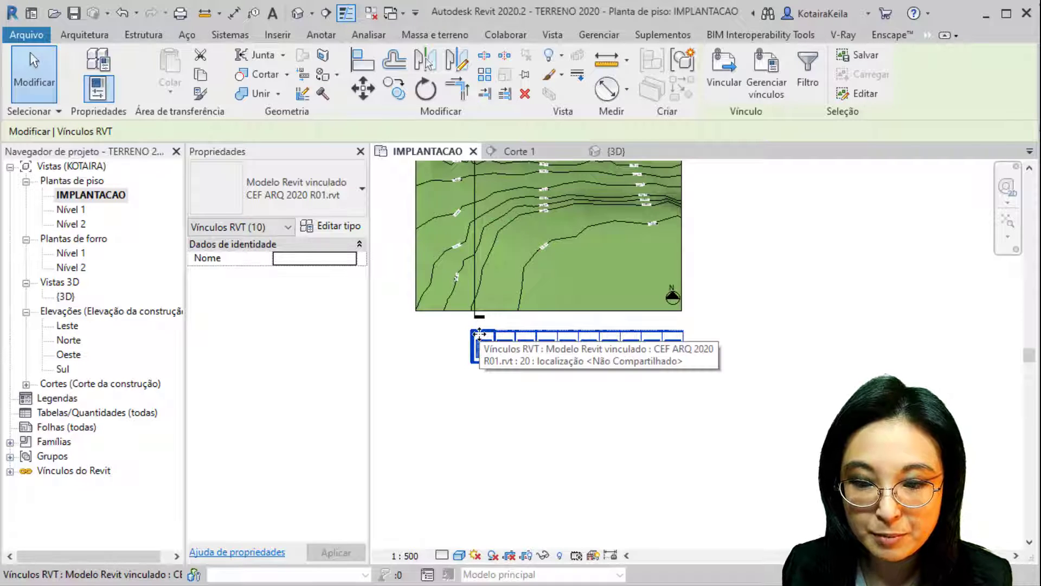
Move the rotated row straight north from its upper-right wall corner to the north sidewalk's upper edge
{"action": "left_click", "coordinate": [363, 93]}
{"action": "scroll", "coordinate": [697, 337], "scroll_direction": "up", "scroll_amount": 3}
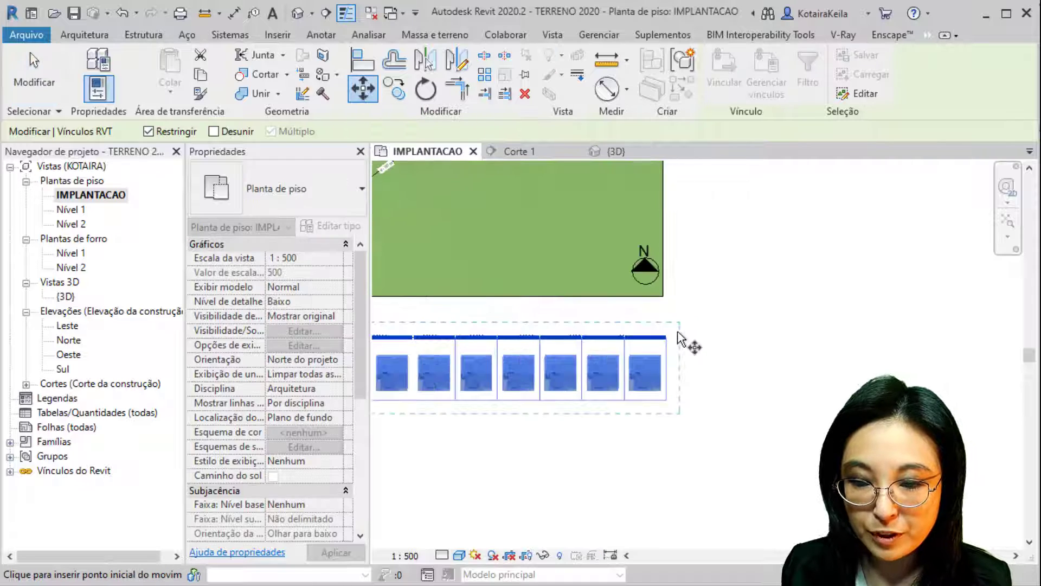
{"action": "scroll", "coordinate": [678, 339], "scroll_direction": "up", "scroll_amount": 3}
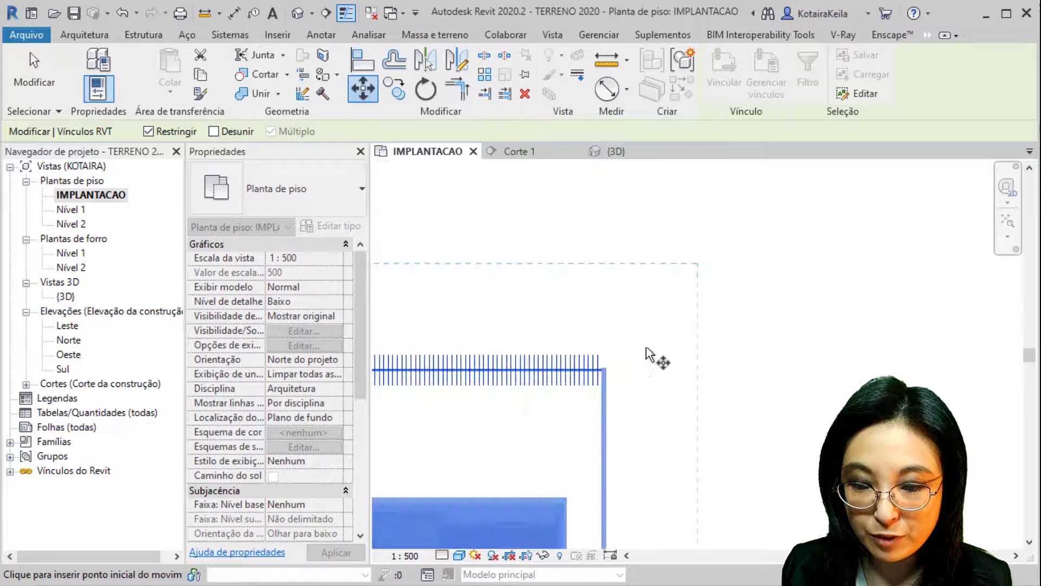
{"action": "left_click", "coordinate": [606, 369]}
{"action": "scroll", "coordinate": [606, 369], "scroll_direction": "down", "scroll_amount": 4}
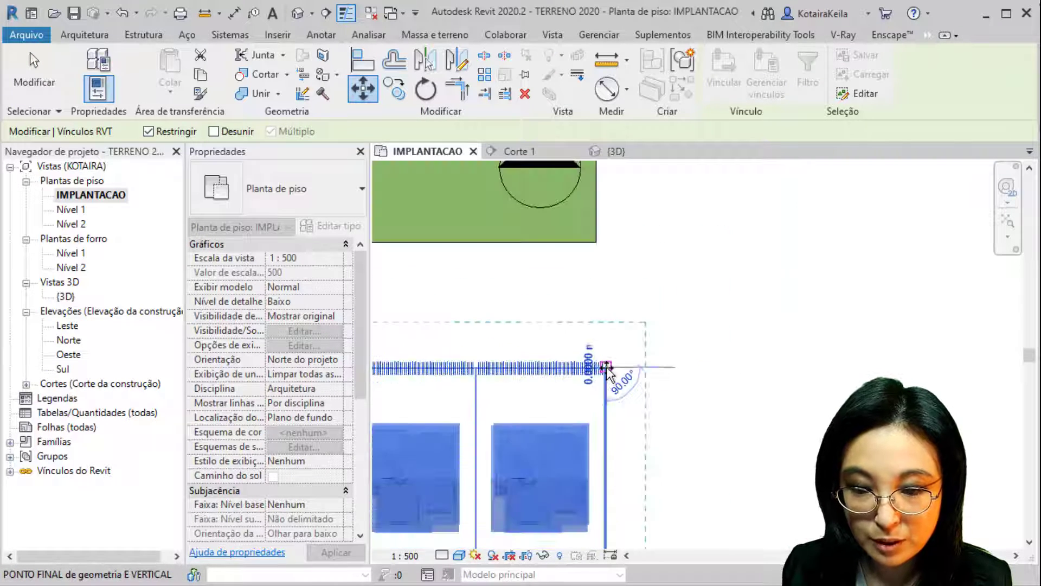
{"action": "middle_click_drag", "start_coordinate": [647, 253], "coordinate": [615, 445]}
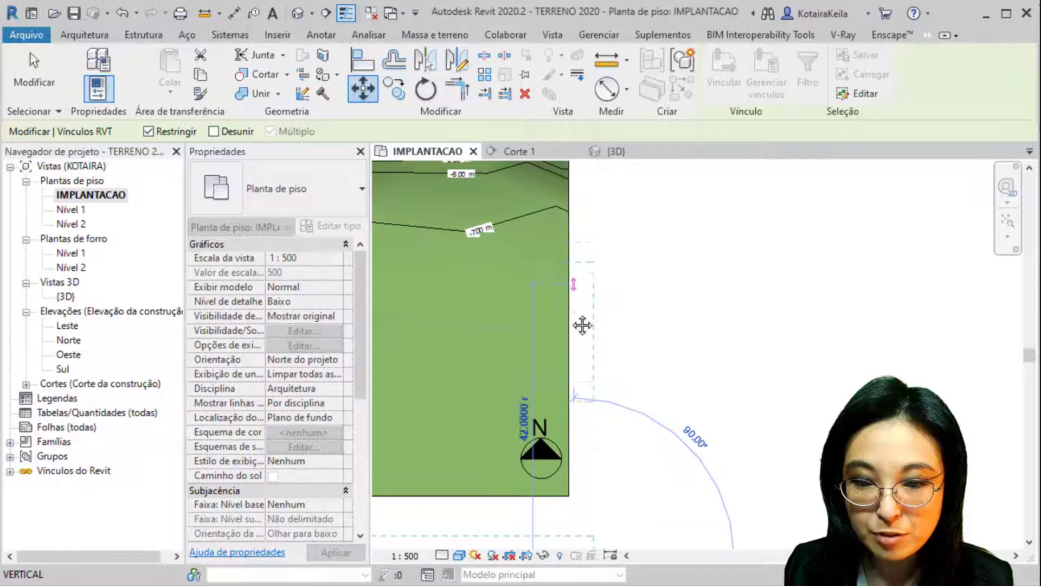
{"action": "middle_click_drag", "start_coordinate": [582, 326], "coordinate": [652, 413]}
{"action": "left_click", "coordinate": [596, 235]}
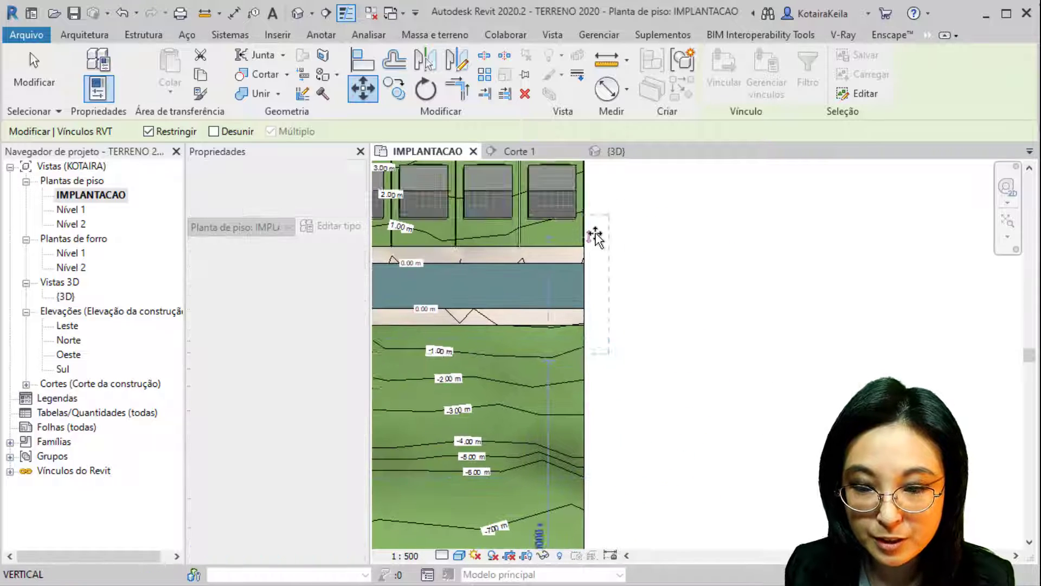
{"action": "scroll", "coordinate": [589, 242], "scroll_direction": "up", "scroll_amount": 8}
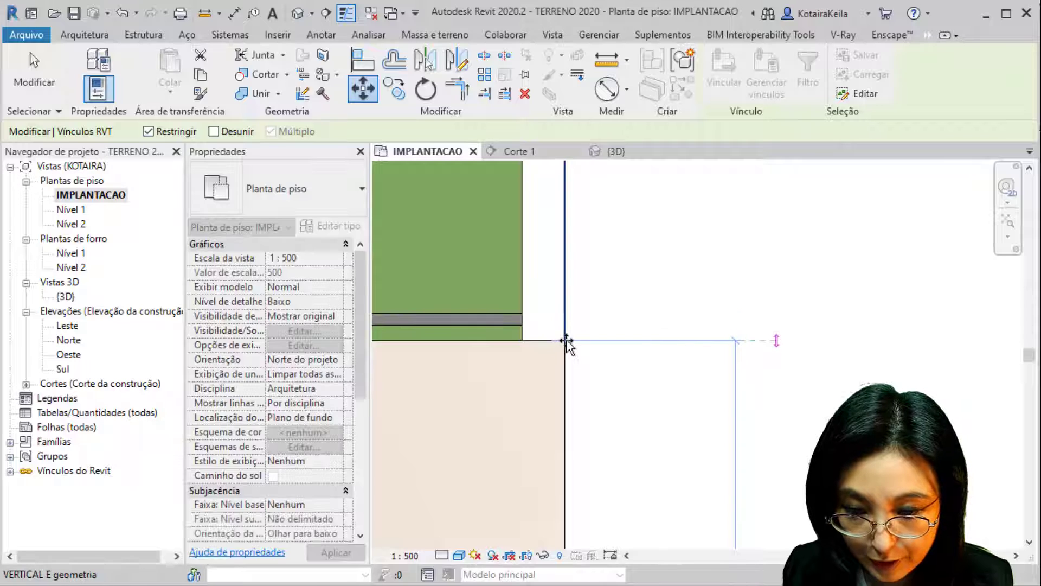
{"action": "scroll", "coordinate": [565, 341], "scroll_direction": "up", "scroll_amount": 7}
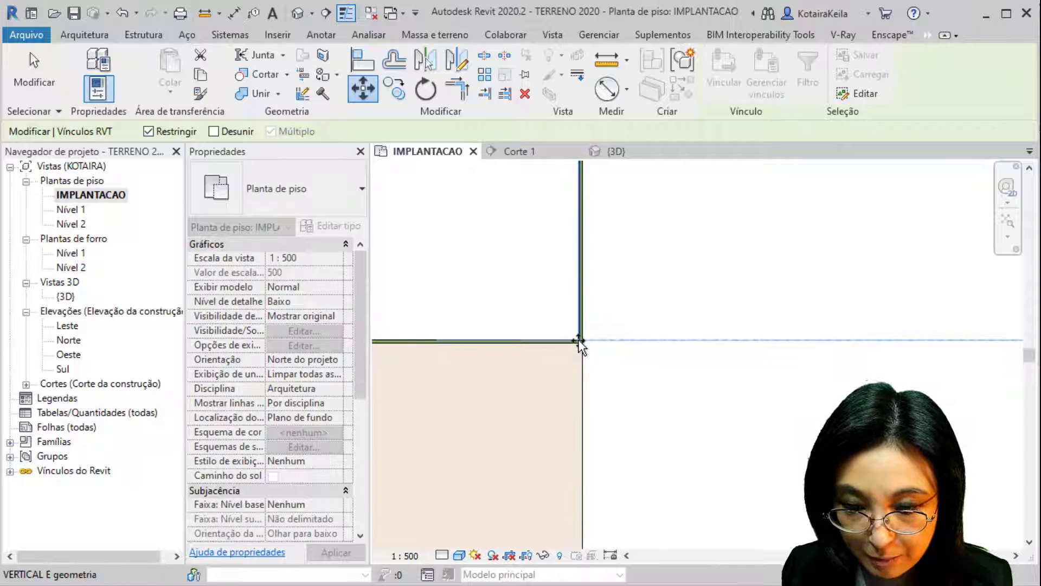
{"action": "left_click", "coordinate": [623, 366]}
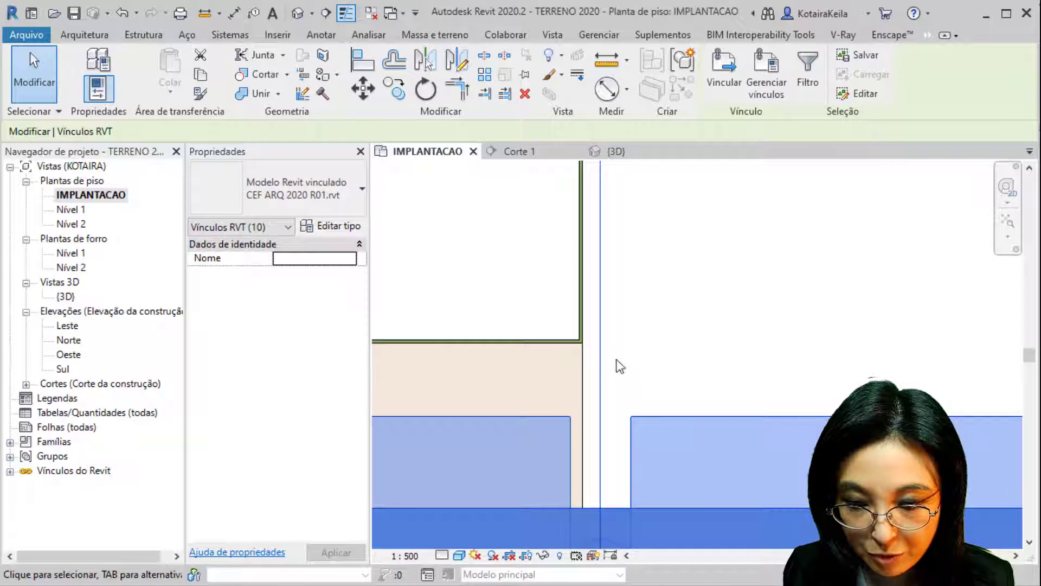
Move the rotated row without the direction constraint, snapping its northeast wall corner to the north sidewalk's corner on the terrain's east edge
{"action": "scroll", "coordinate": [606, 344], "scroll_direction": "down", "scroll_amount": 10}
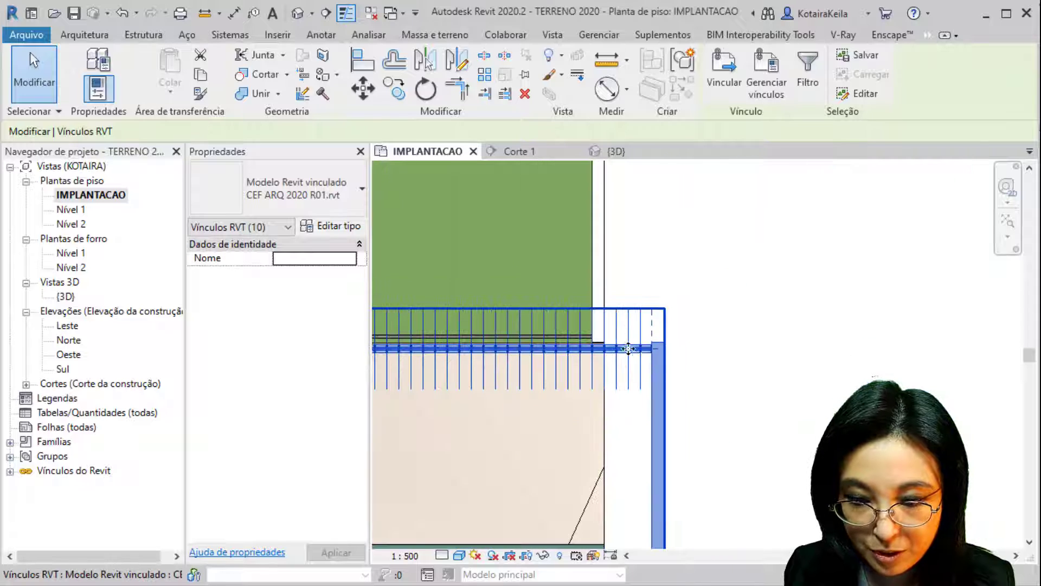
{"action": "left_click", "coordinate": [362, 87]}
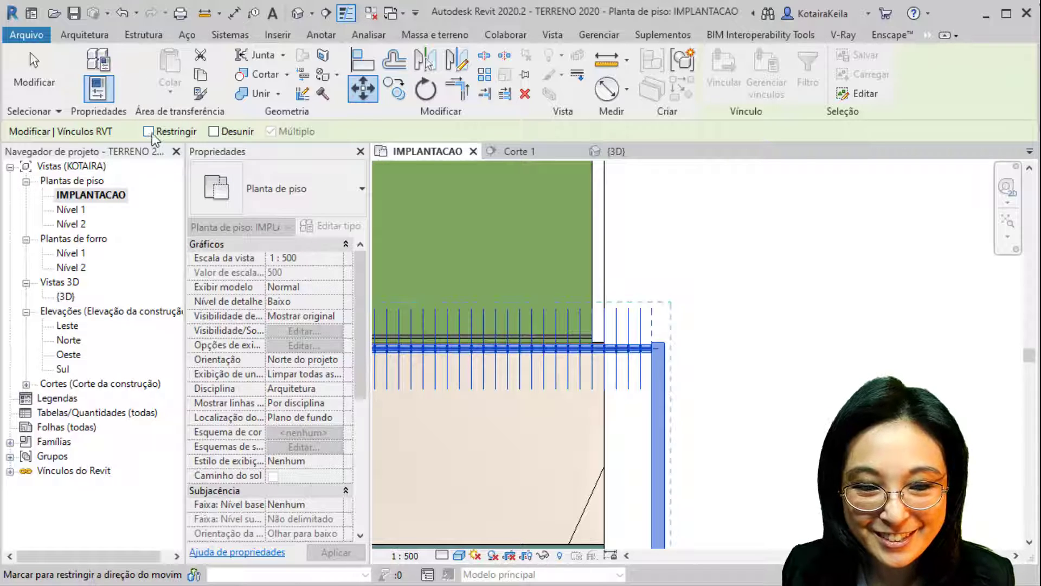
{"action": "left_click", "coordinate": [665, 343]}
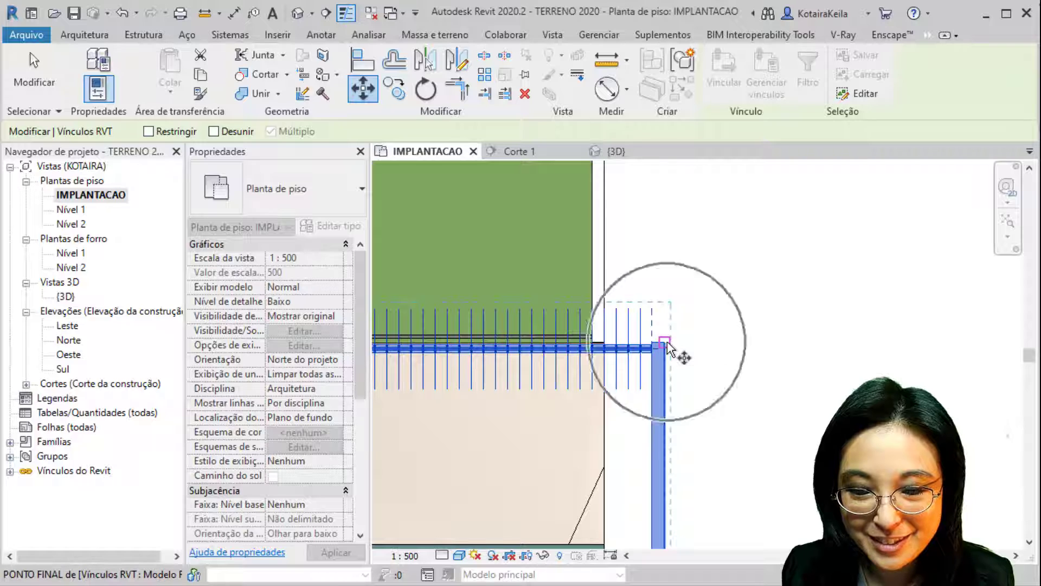
{"action": "scroll", "coordinate": [605, 344], "scroll_direction": "up", "scroll_amount": 4}
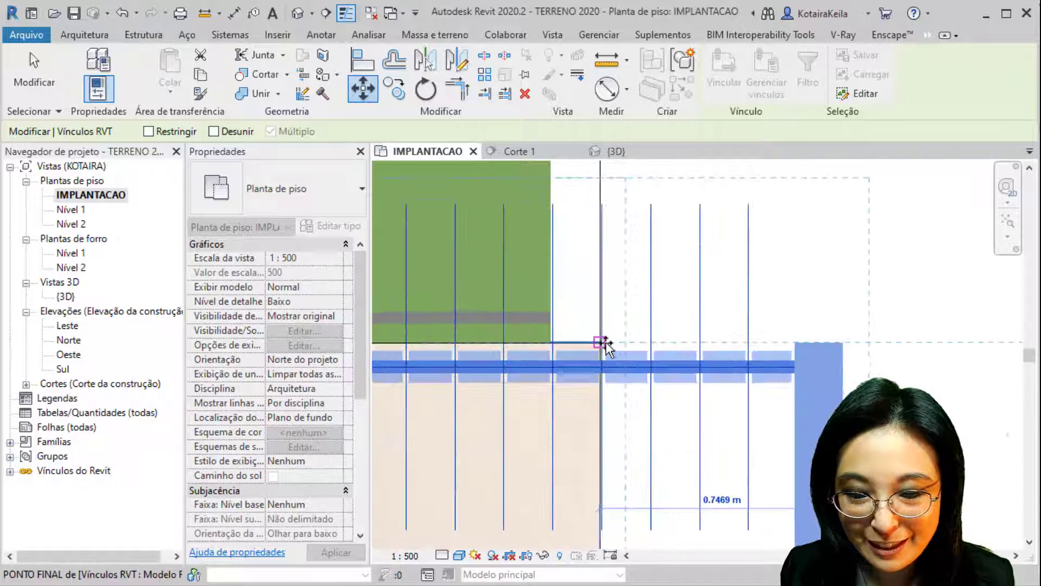
{"action": "left_click", "coordinate": [605, 344]}
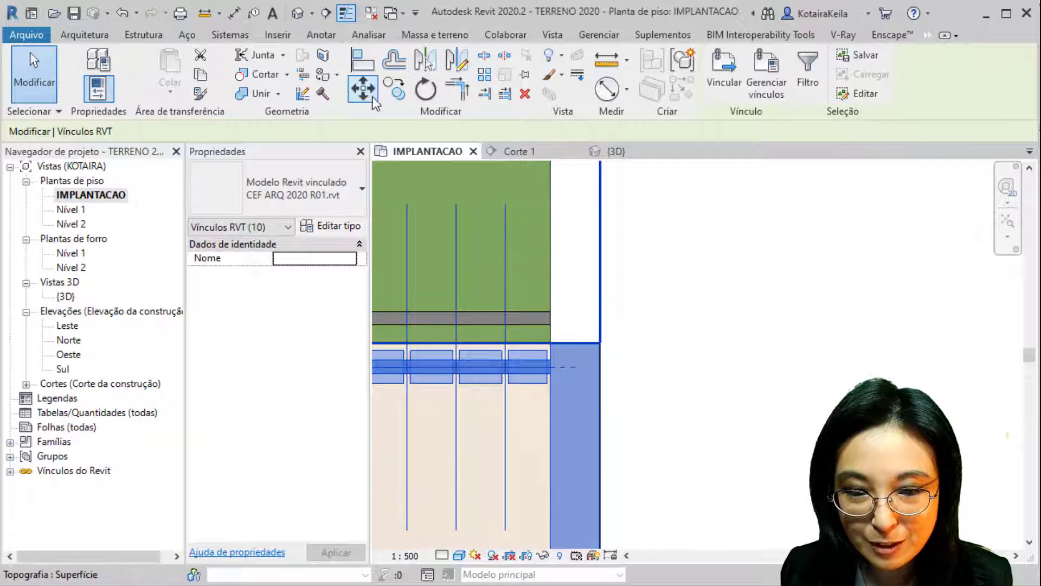
Move the rotated row of ten houses 12 m straight south from its northeast wall corner, across the street and sidewalks
{"action": "left_click", "coordinate": [363, 88]}
{"action": "left_click", "coordinate": [600, 342]}
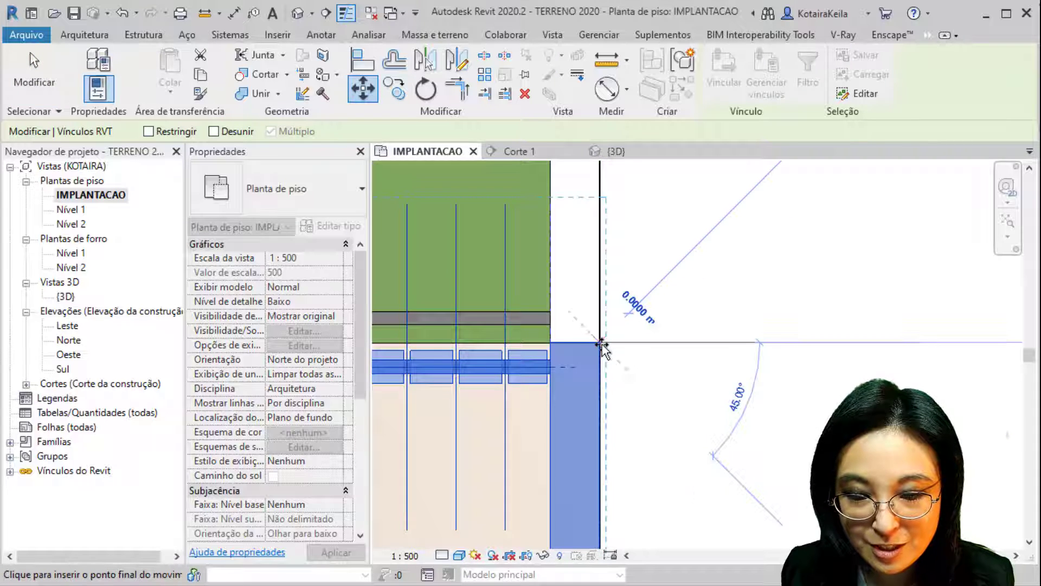
{"action": "scroll", "coordinate": [601, 344], "scroll_direction": "down", "scroll_amount": 8}
{"action": "middle_click_drag", "start_coordinate": [602, 344], "coordinate": [624, 256]}
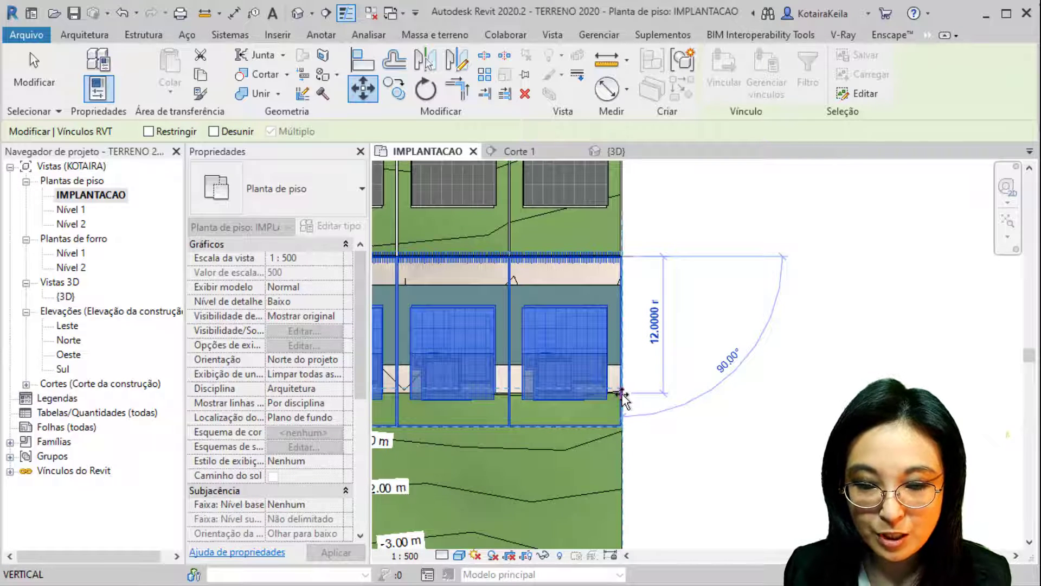
{"action": "type", "text": "1"}
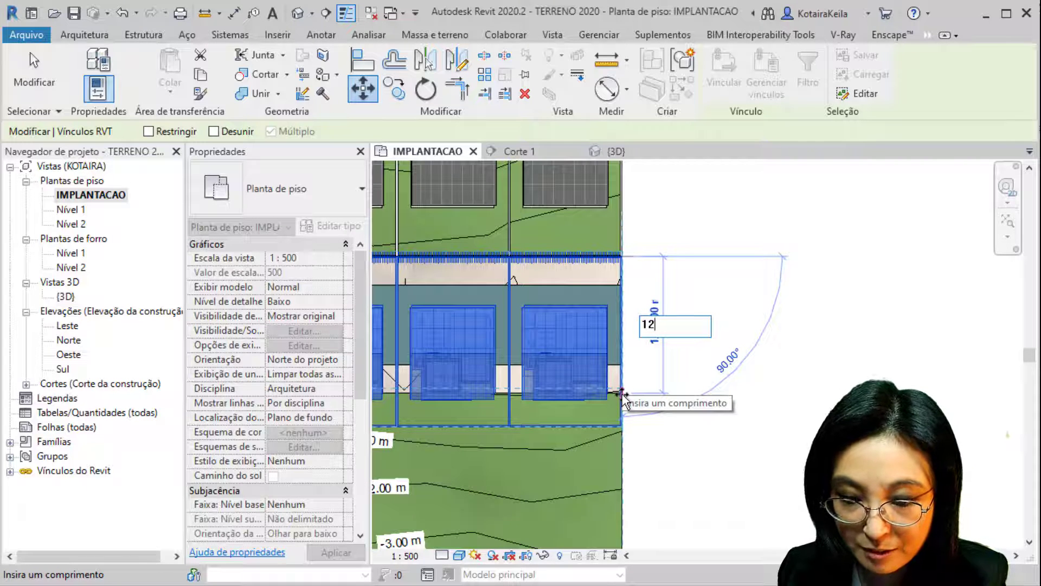
{"action": "type", "text": "2"}
{"action": "key", "text": "Return"}
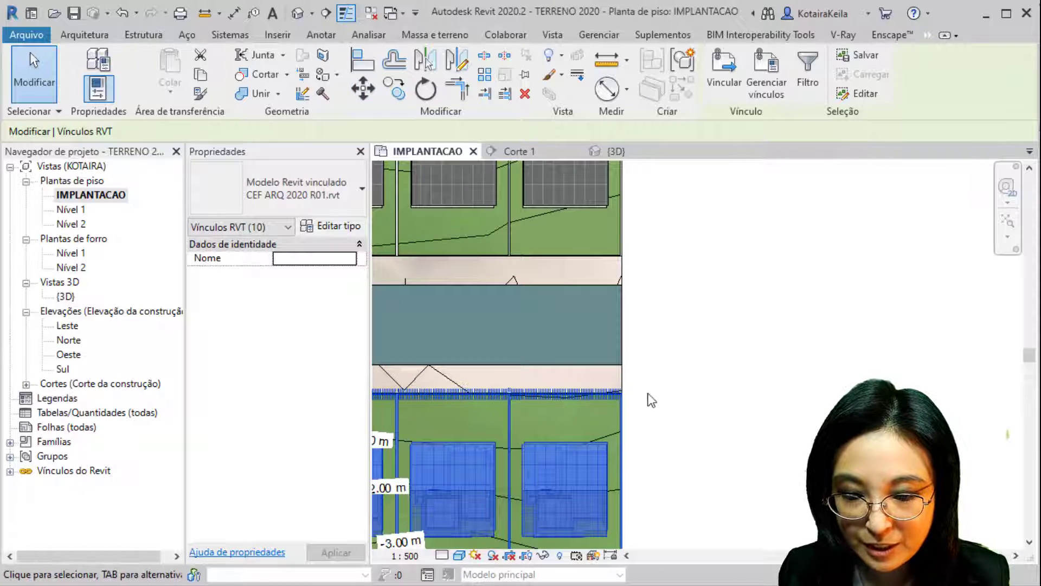
Examine both house rows in the plan against the sidewalk edges, the terrain boundary and the contour elevations
{"action": "scroll", "coordinate": [633, 309], "scroll_direction": "up", "scroll_amount": 5}
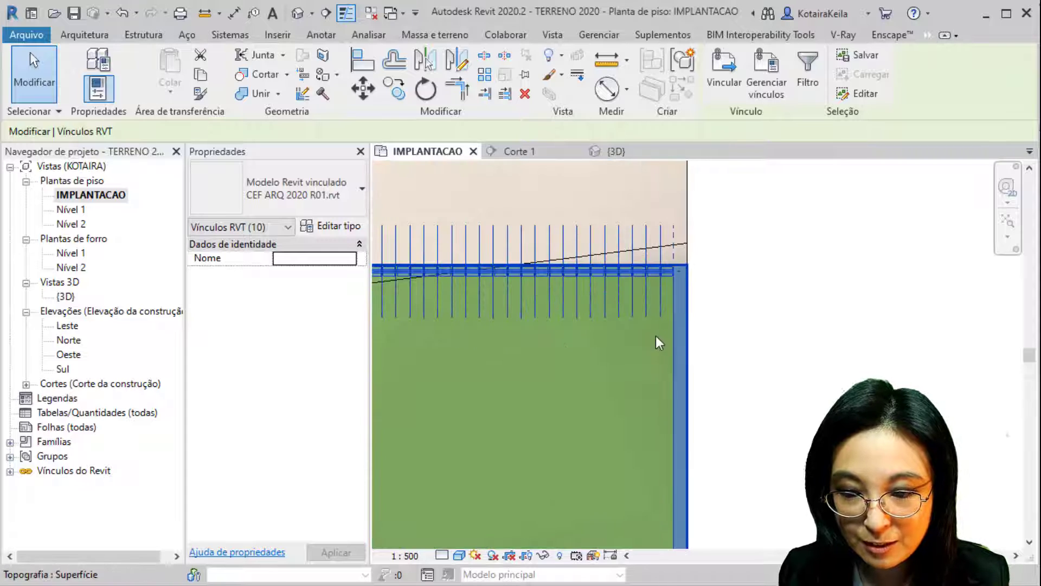
{"action": "scroll", "coordinate": [655, 336], "scroll_direction": "down", "scroll_amount": 5}
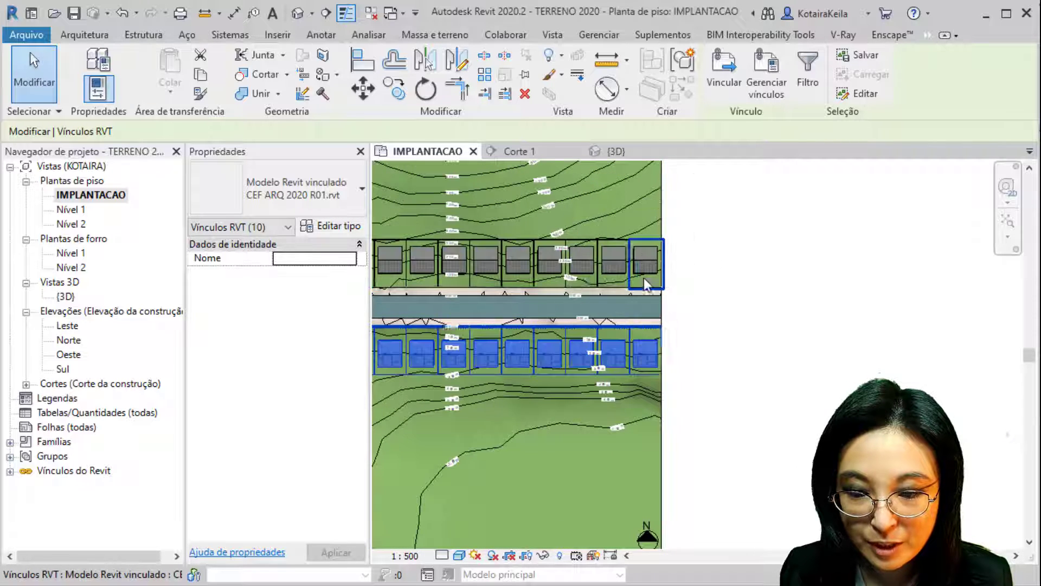
{"action": "middle_click_drag", "start_coordinate": [479, 343], "coordinate": [732, 265]}
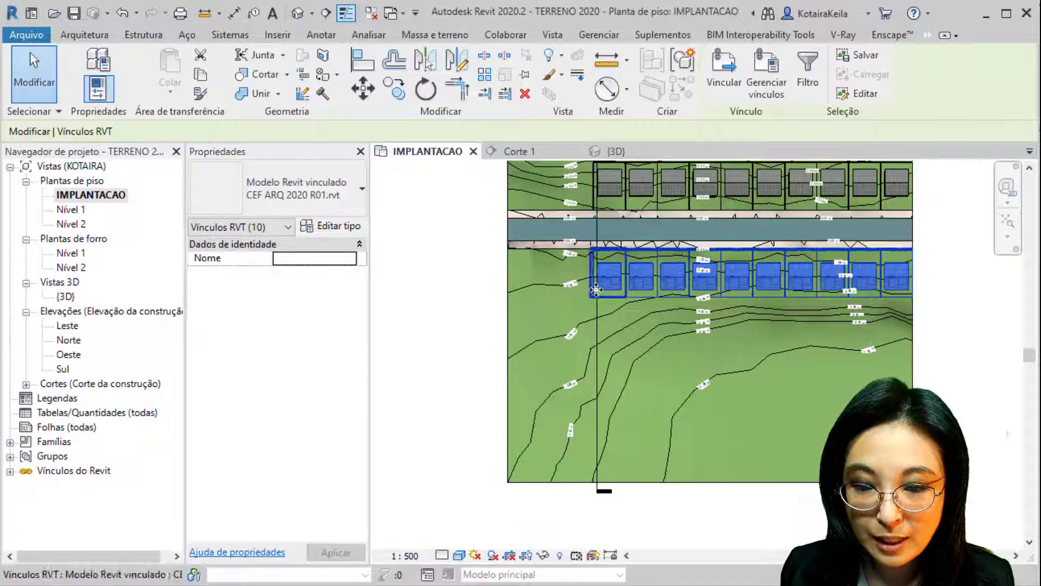
{"action": "middle_click_drag", "start_coordinate": [643, 302], "coordinate": [569, 365]}
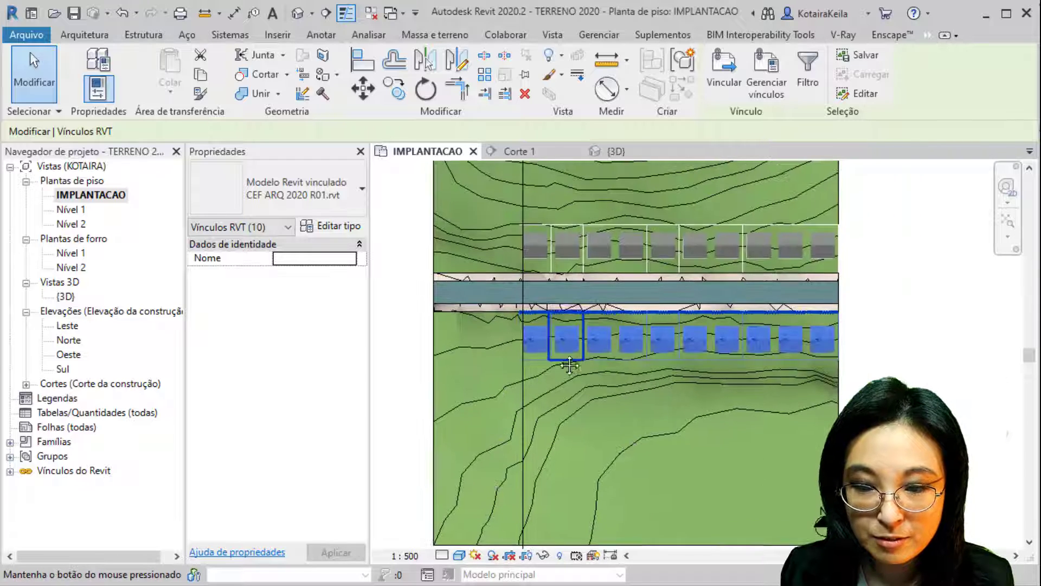
{"action": "left_click", "coordinate": [542, 233]}
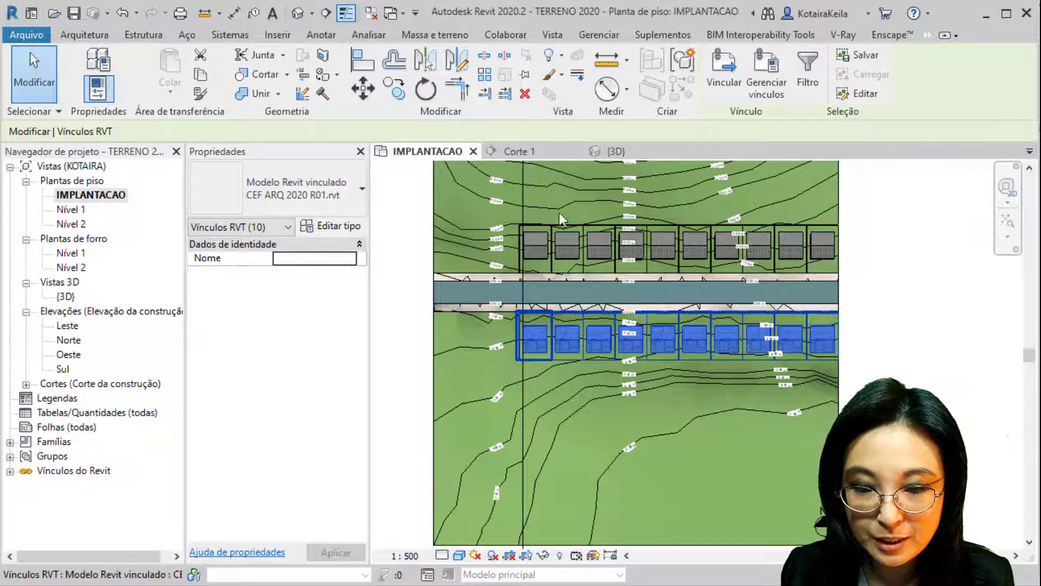
{"action": "scroll", "coordinate": [576, 217], "scroll_direction": "up", "scroll_amount": 5}
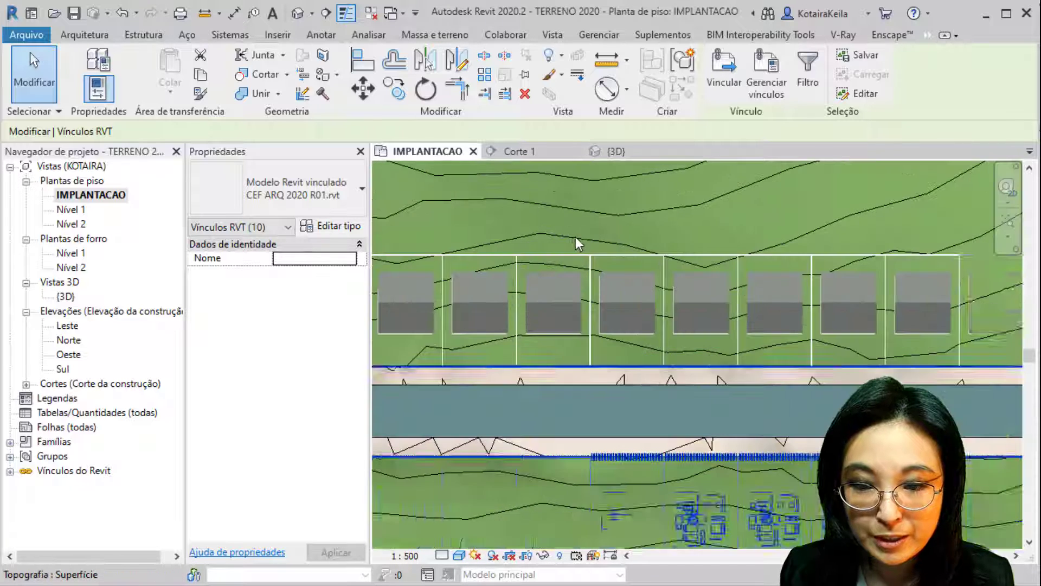
{"action": "left_click", "coordinate": [573, 213]}
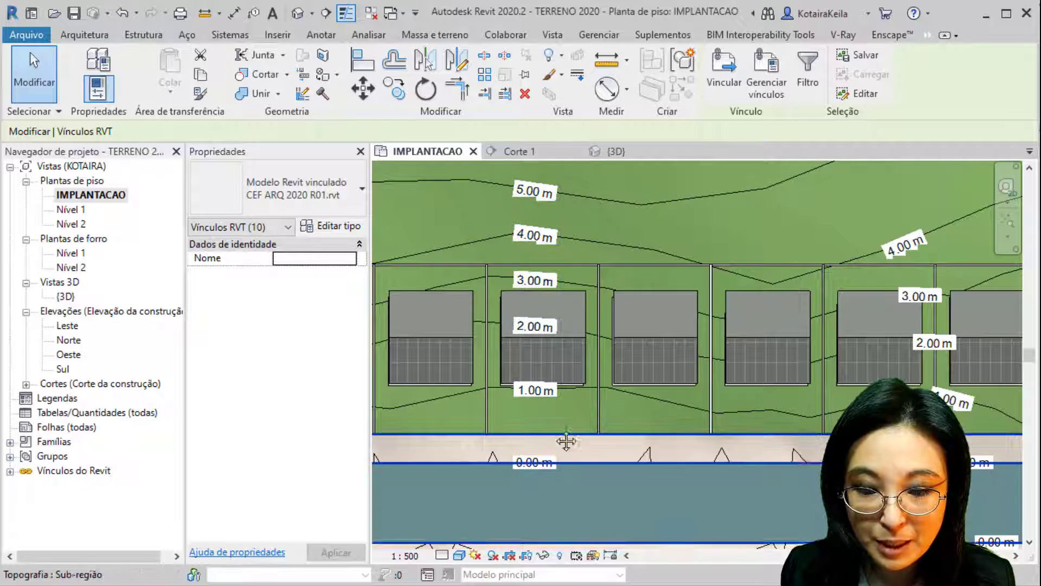
{"action": "middle_click_drag", "start_coordinate": [565, 437], "coordinate": [558, 162]}
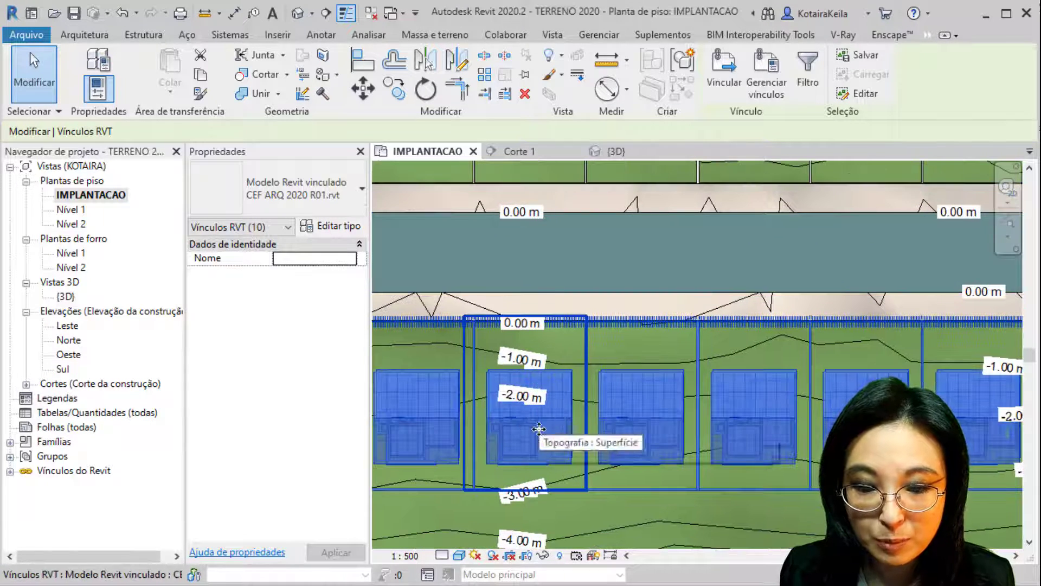
{"action": "middle_click_drag", "start_coordinate": [547, 423], "coordinate": [581, 230]}
{"action": "scroll", "coordinate": [595, 395], "scroll_direction": "down", "scroll_amount": 5}
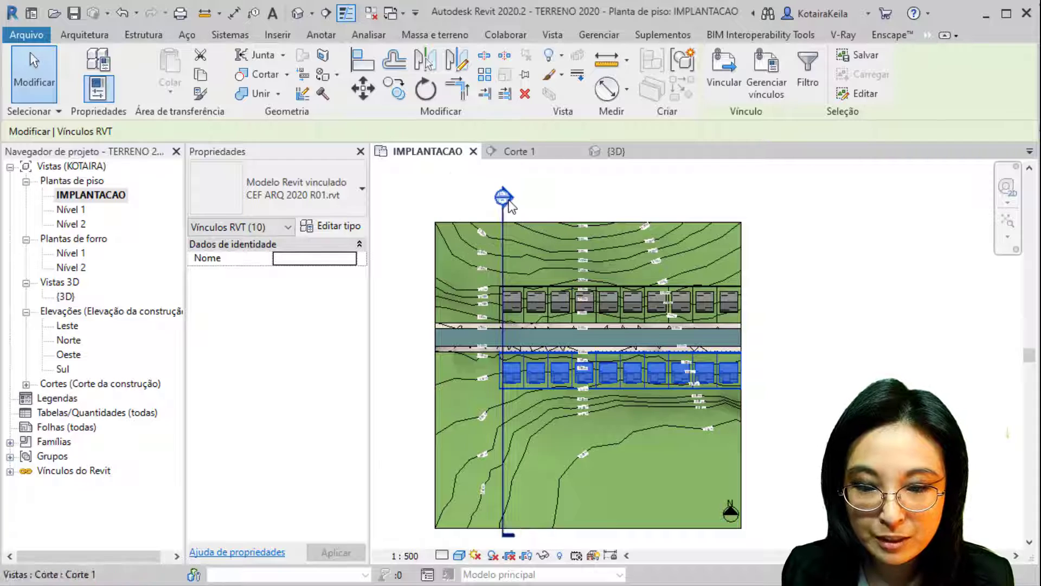
{"action": "scroll", "coordinate": [508, 201], "scroll_direction": "up", "scroll_amount": 1}
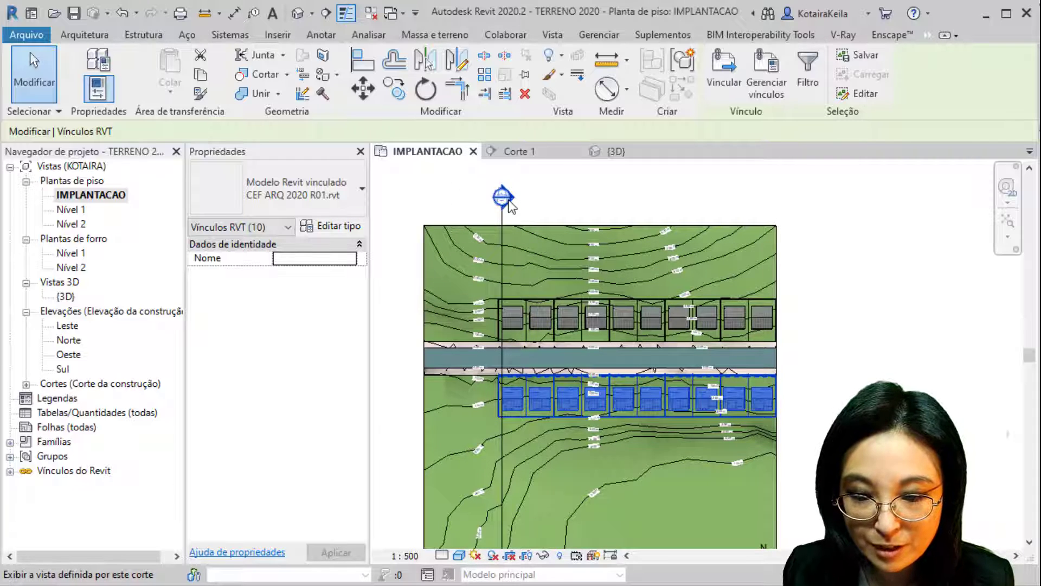
Open the Corte 1 section from its marker in the plan and compare the houses' floor height with the sloping terrain
{"action": "left_click", "coordinate": [509, 201]}
{"action": "double_click", "coordinate": [504, 197]}
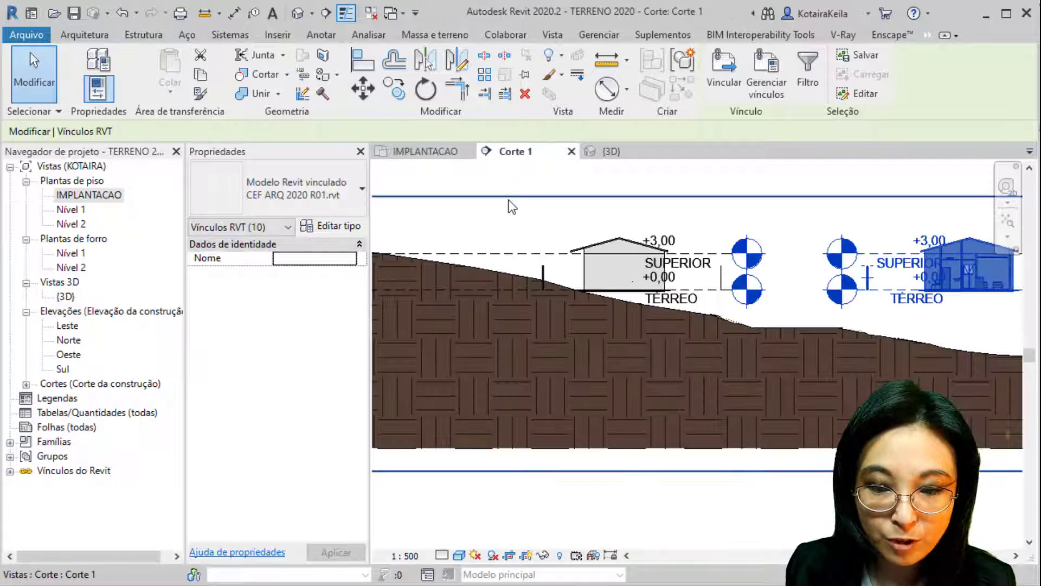
{"action": "middle_click_drag", "start_coordinate": [952, 319], "coordinate": [697, 316]}
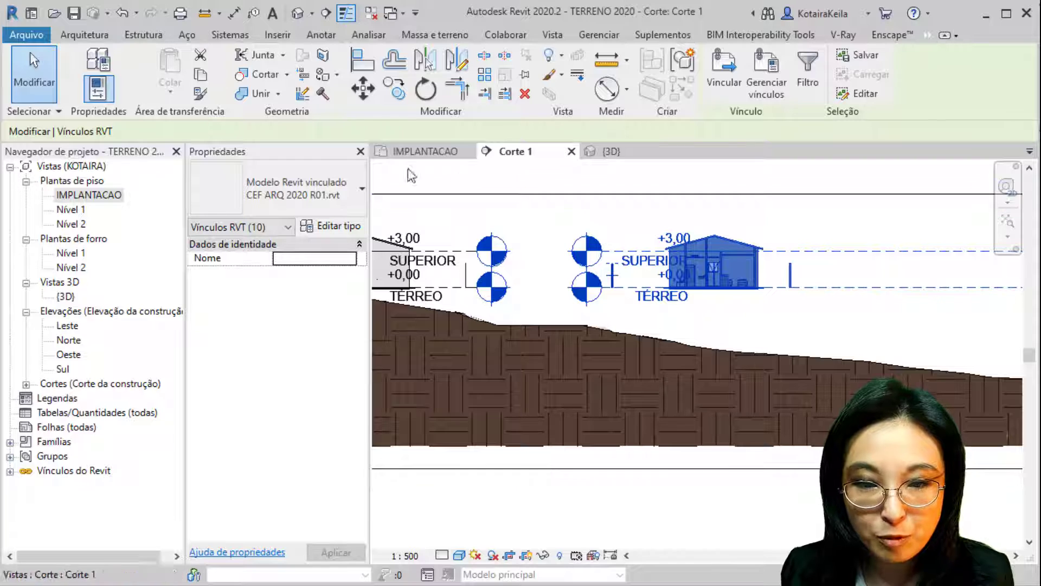
{"action": "middle_click_drag", "start_coordinate": [459, 297], "coordinate": [544, 270]}
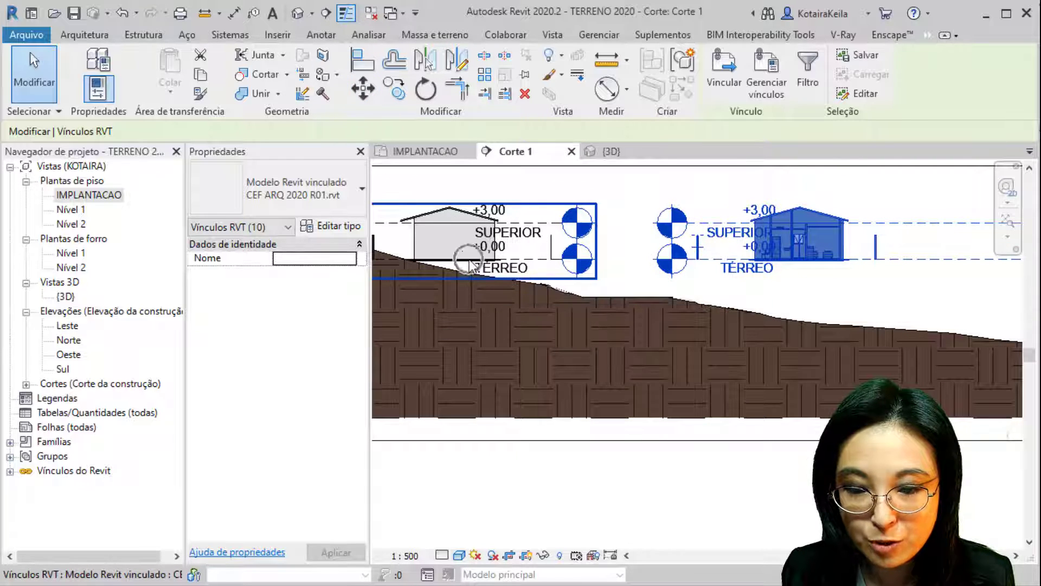
Move the southern row vertically down in the section, from the house's lower floor-slab corner to the terrain surface
{"action": "left_click", "coordinate": [368, 103]}
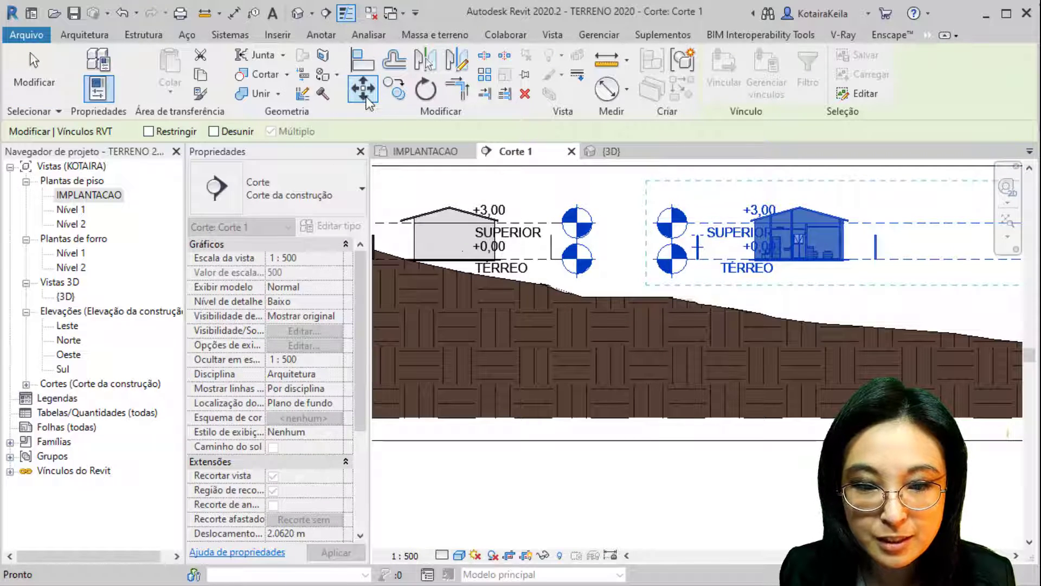
{"action": "key", "text": "ctrl"}
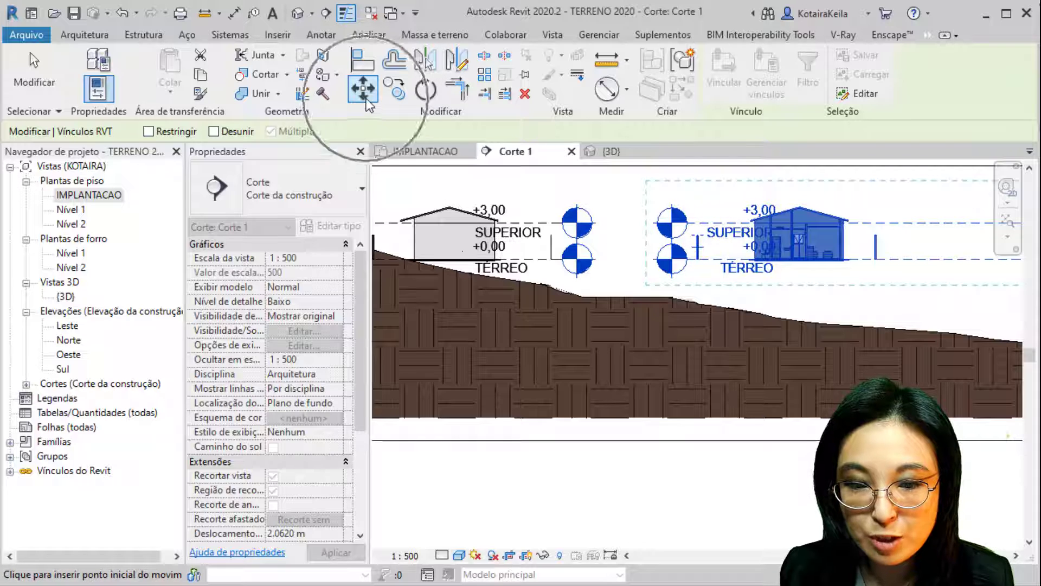
{"action": "scroll", "coordinate": [724, 228], "scroll_direction": "up", "scroll_amount": 6}
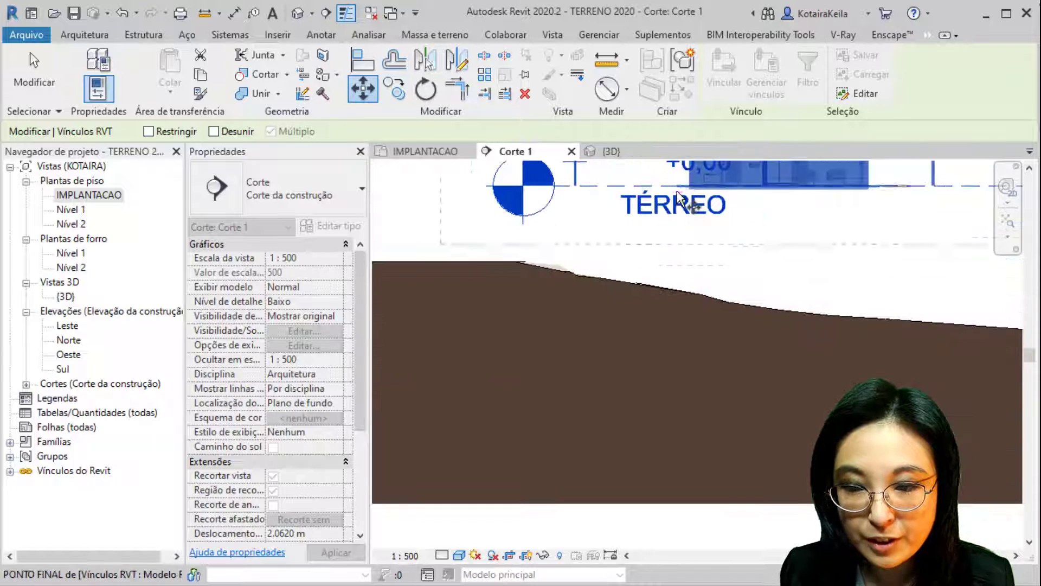
{"action": "key", "text": "ctrl"}
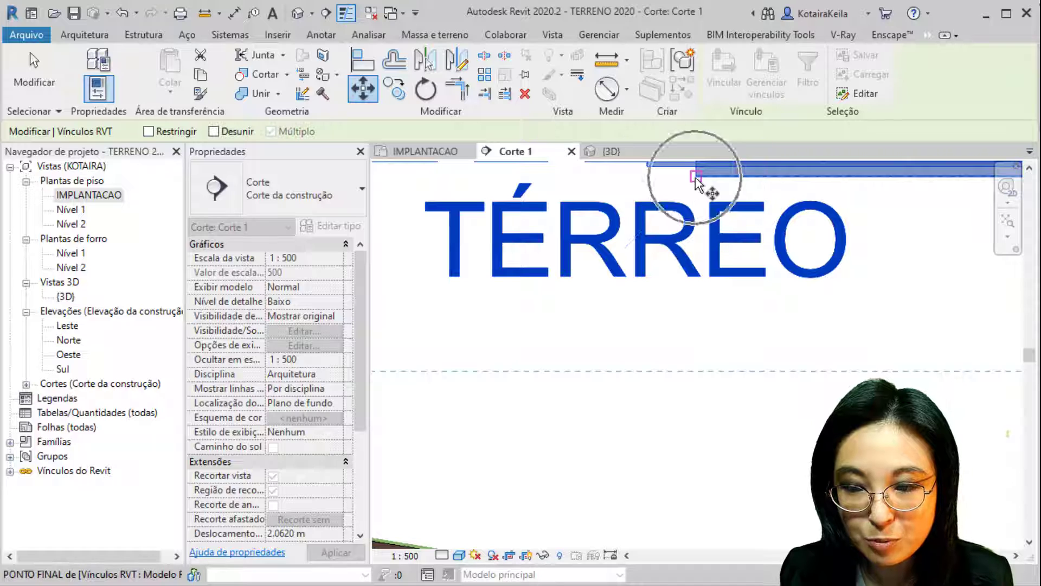
{"action": "left_click", "coordinate": [696, 178]}
{"action": "scroll", "coordinate": [692, 239], "scroll_direction": "down", "scroll_amount": 3}
{"action": "middle_click_drag", "start_coordinate": [672, 372], "coordinate": [670, 236]}
{"action": "scroll", "coordinate": [670, 233], "scroll_direction": "up", "scroll_amount": 3}
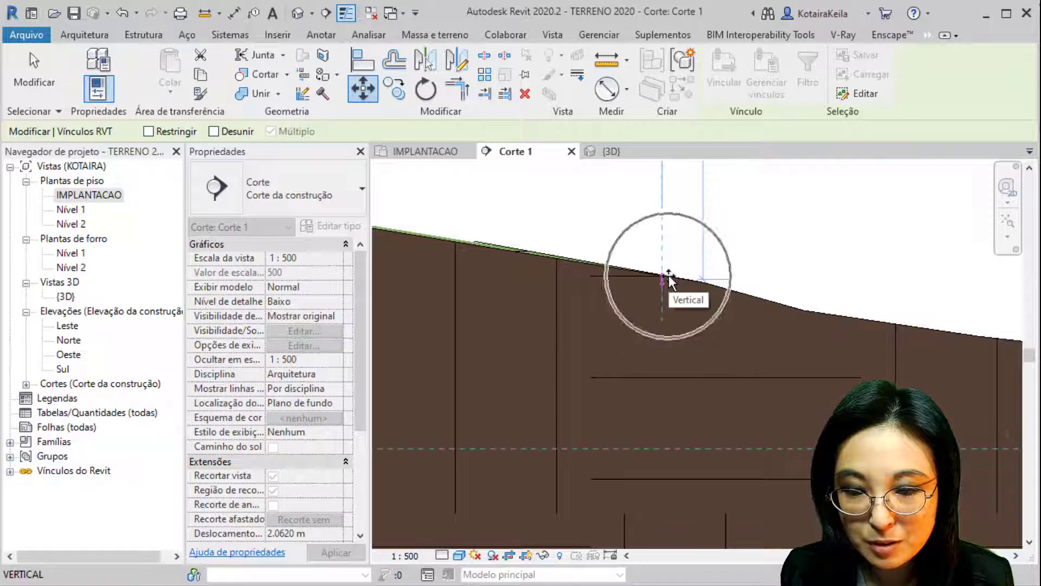
{"action": "left_click", "coordinate": [669, 275]}
{"action": "scroll", "coordinate": [669, 275], "scroll_direction": "down", "scroll_amount": 4}
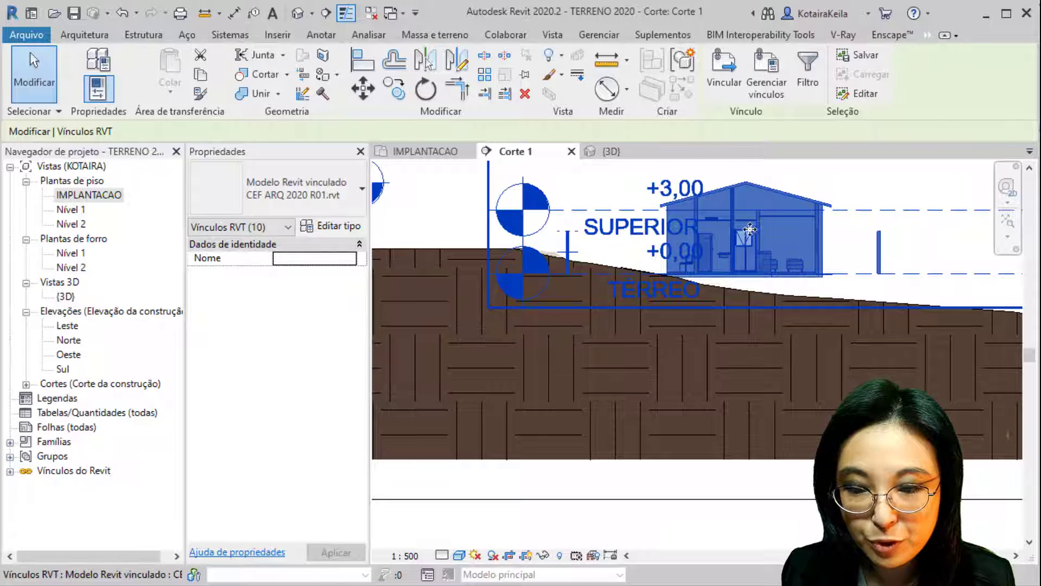
{"action": "scroll", "coordinate": [753, 235], "scroll_direction": "down", "scroll_amount": 2}
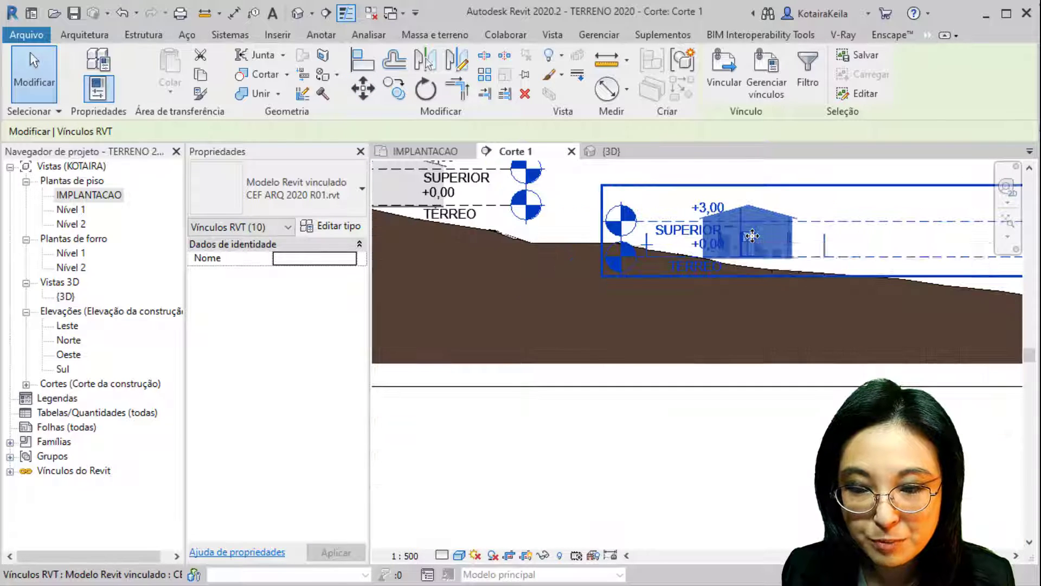
Inspect in the 3D view how the lowered southern row sits on the terrain, especially the house at the east end
{"action": "left_click", "coordinate": [303, 18]}
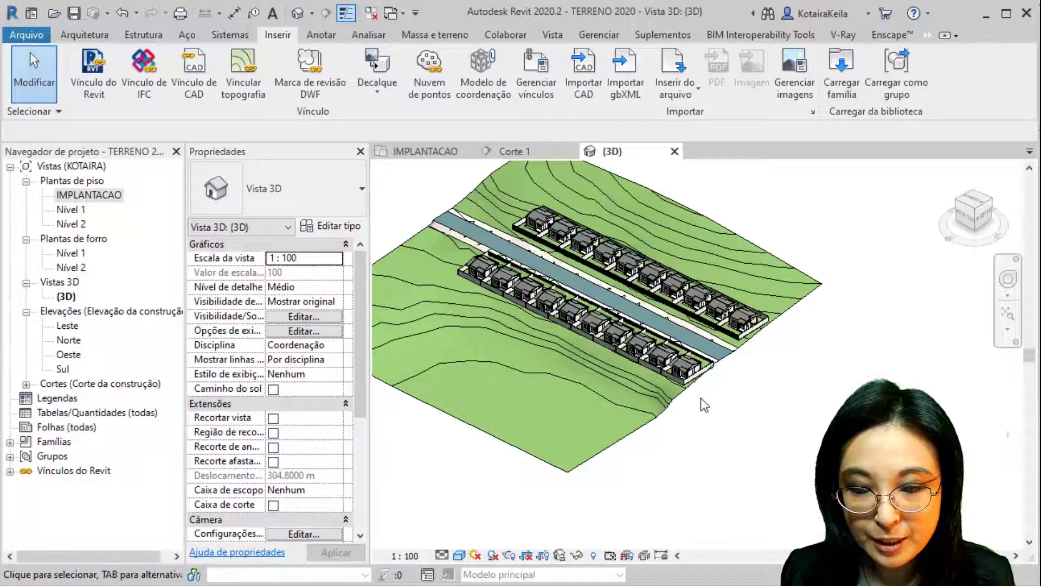
{"action": "scroll", "coordinate": [700, 398], "scroll_direction": "up", "scroll_amount": 6}
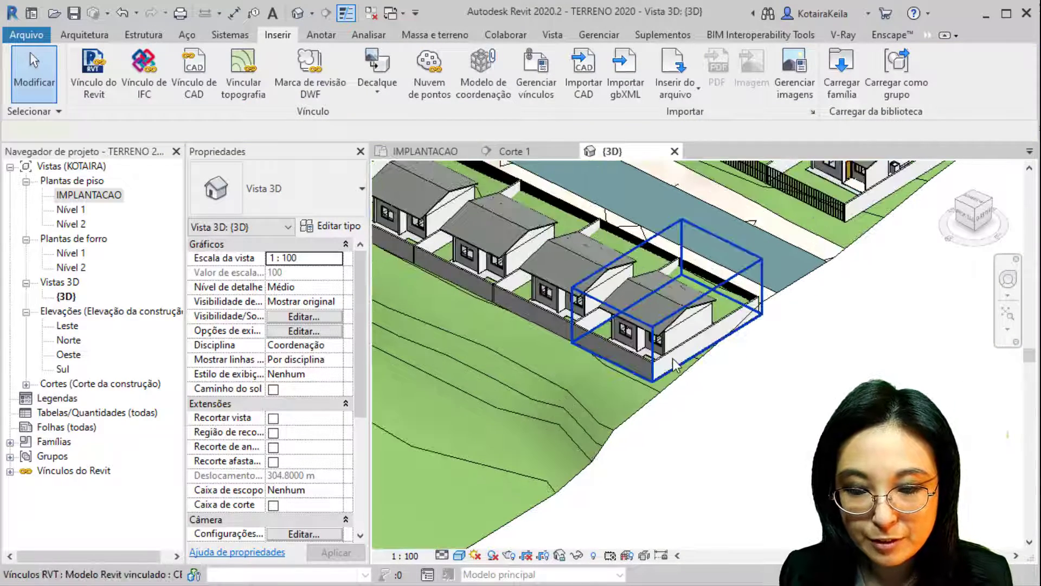
{"action": "left_click", "coordinate": [674, 363]}
{"action": "middle_click_drag", "start_coordinate": [721, 360], "coordinate": [663, 360], "text": "shift"}
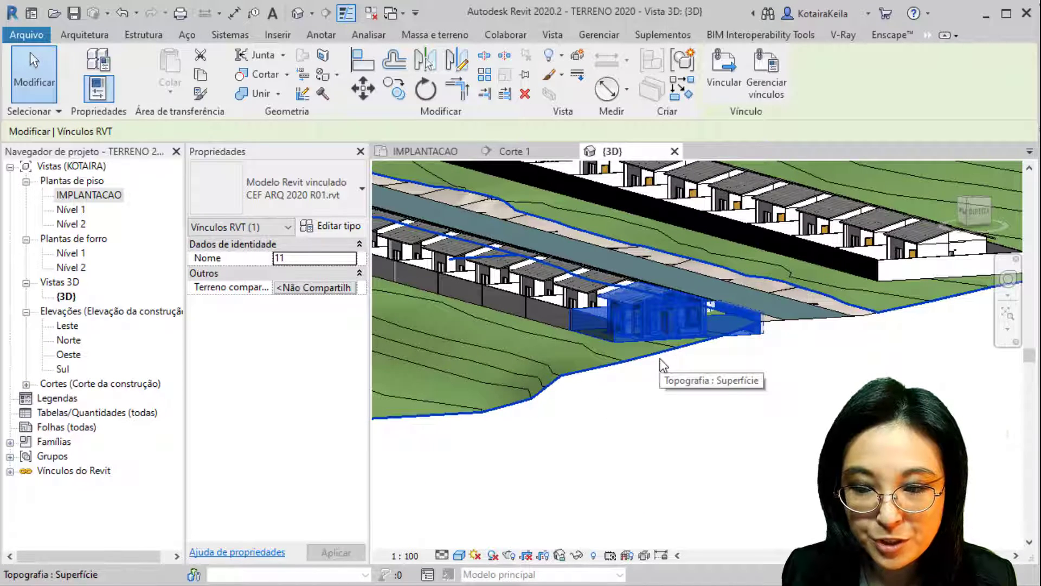
{"action": "scroll", "coordinate": [662, 387], "scroll_direction": "down", "scroll_amount": 3}
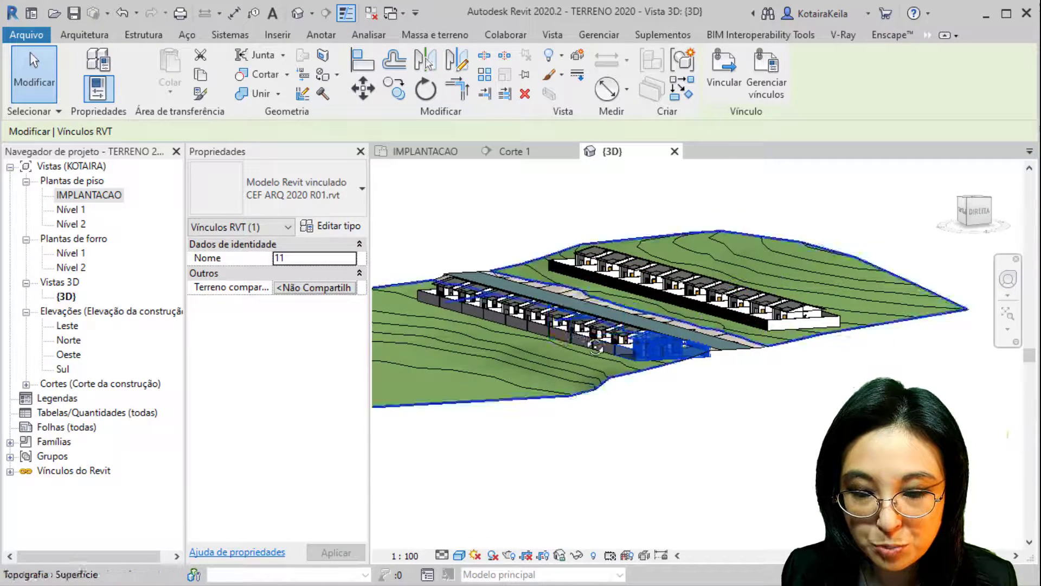
{"action": "middle_click_drag", "start_coordinate": [554, 320], "coordinate": [646, 404], "text": "shift"}
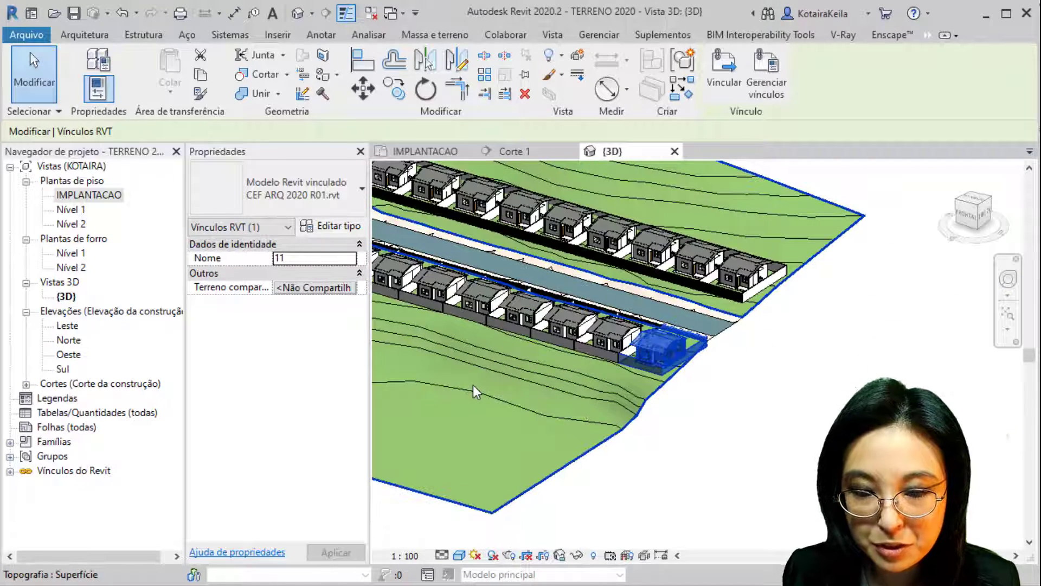
{"action": "middle_click_drag", "start_coordinate": [496, 373], "coordinate": [769, 390]}
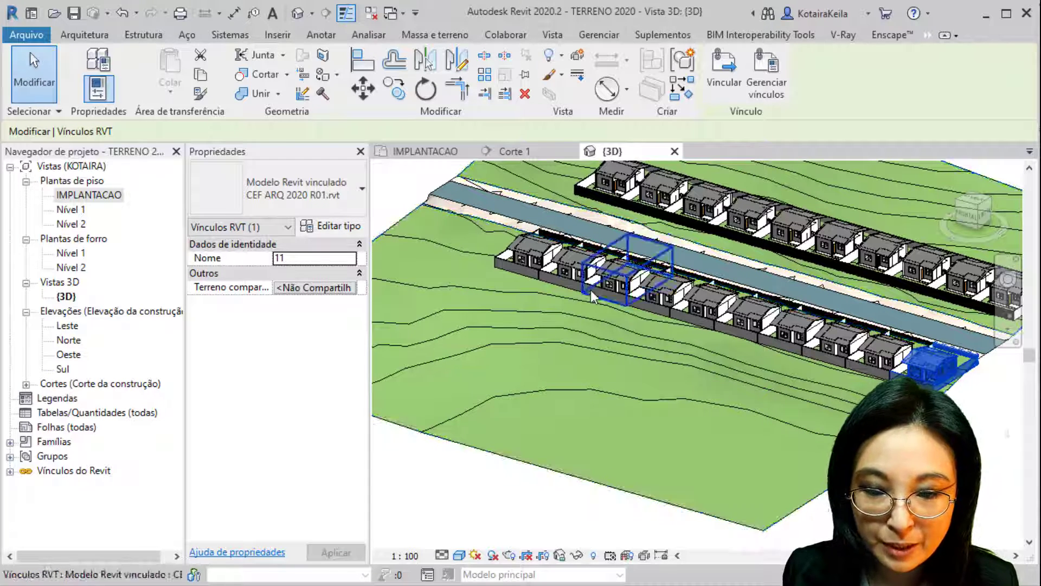
{"action": "scroll", "coordinate": [571, 301], "scroll_direction": "down", "scroll_amount": 2}
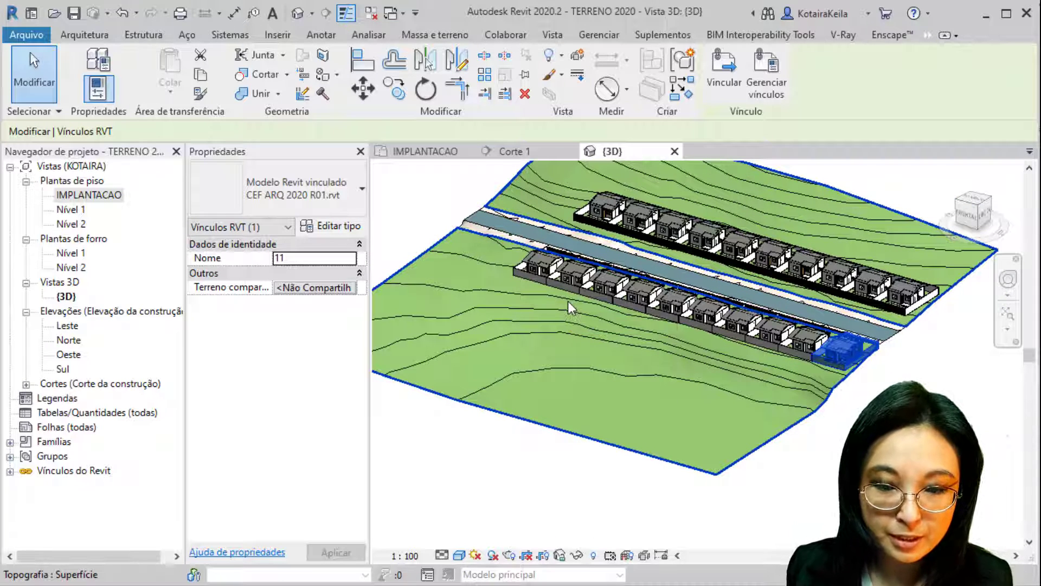
{"action": "key", "text": "Escape"}
In the IMPLANTACAO plan, copy the northern row of houses from its upper-left wall corner to the southern row's lower-left wall corner
{"action": "double_click", "coordinate": [114, 200]}
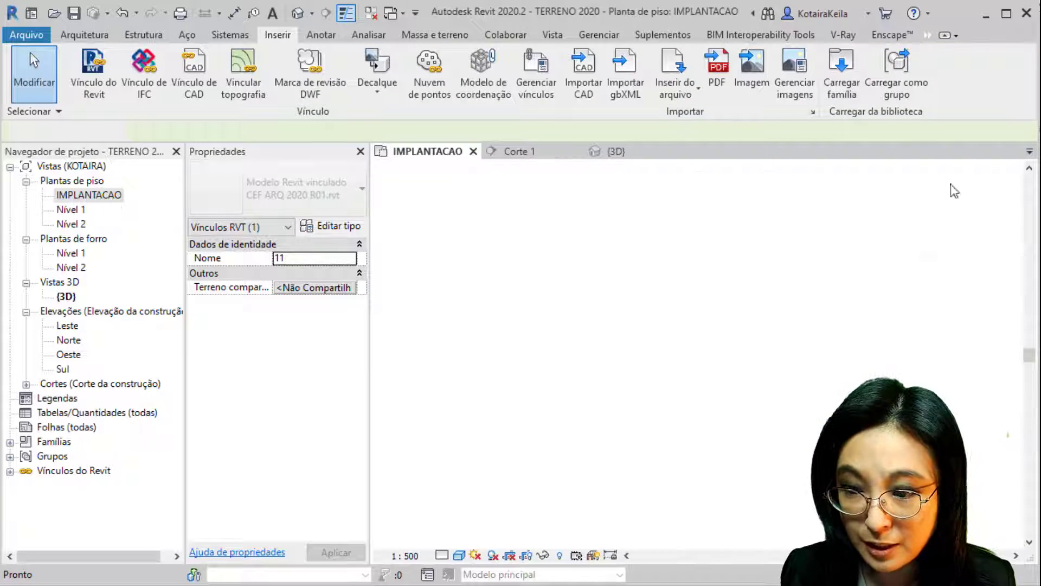
{"action": "middle_click_drag", "start_coordinate": [693, 246], "coordinate": [694, 233]}
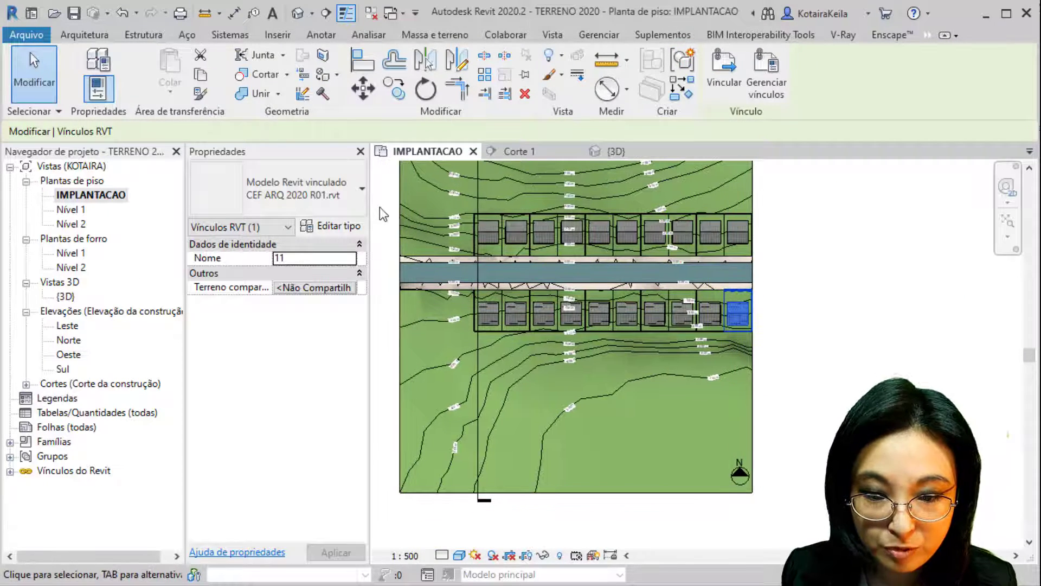
{"action": "left_click_drag", "start_coordinate": [379, 207], "coordinate": [754, 269]}
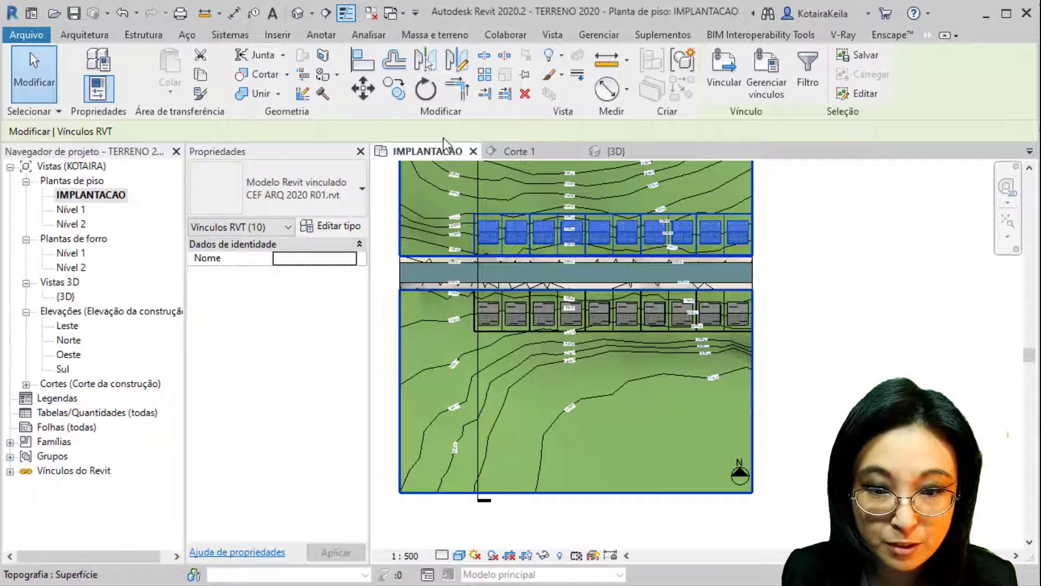
{"action": "left_click", "coordinate": [399, 98]}
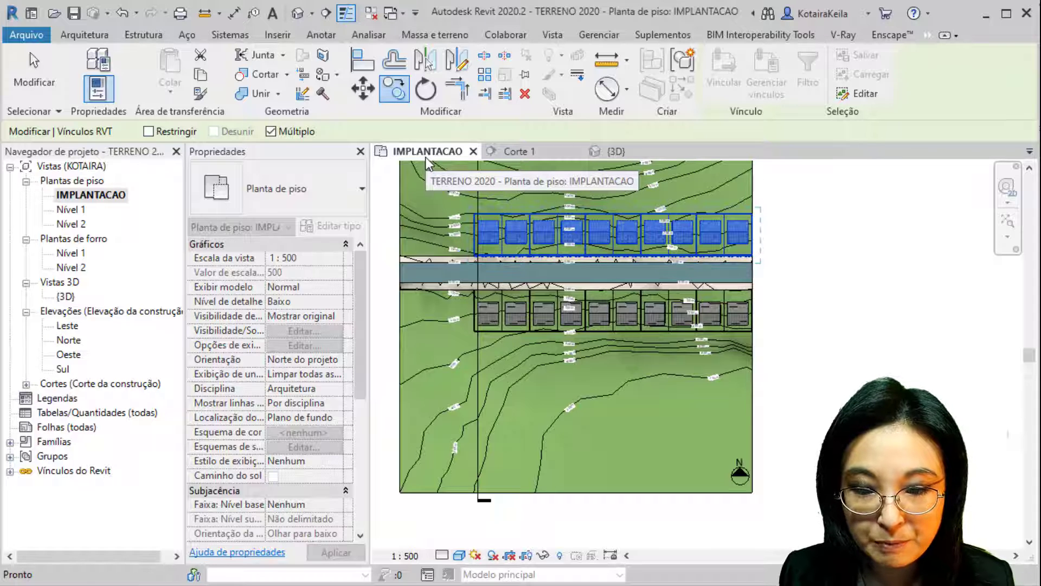
{"action": "scroll", "coordinate": [472, 217], "scroll_direction": "up", "scroll_amount": 2}
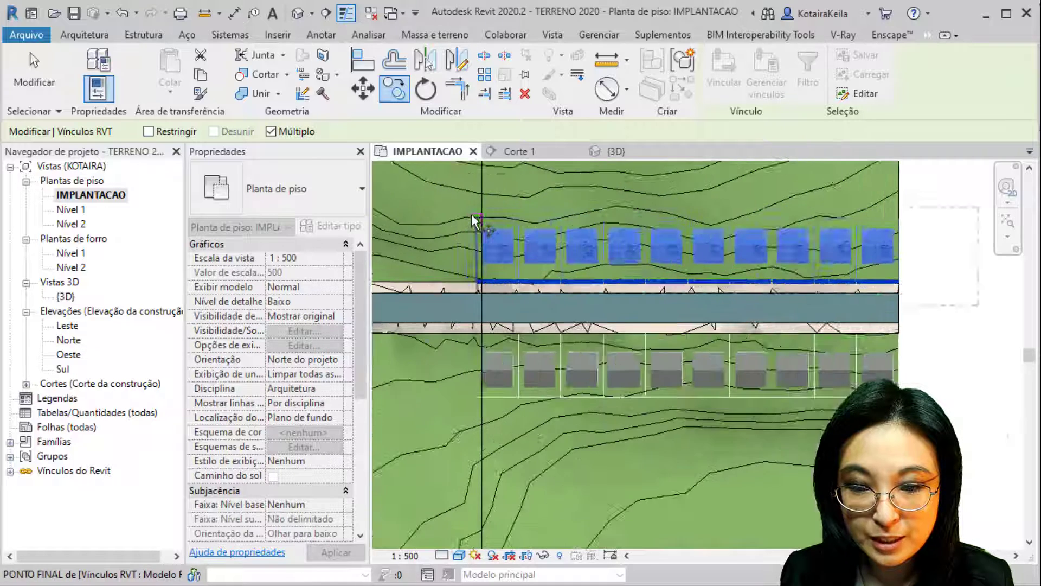
{"action": "scroll", "coordinate": [472, 217], "scroll_direction": "up", "scroll_amount": 5}
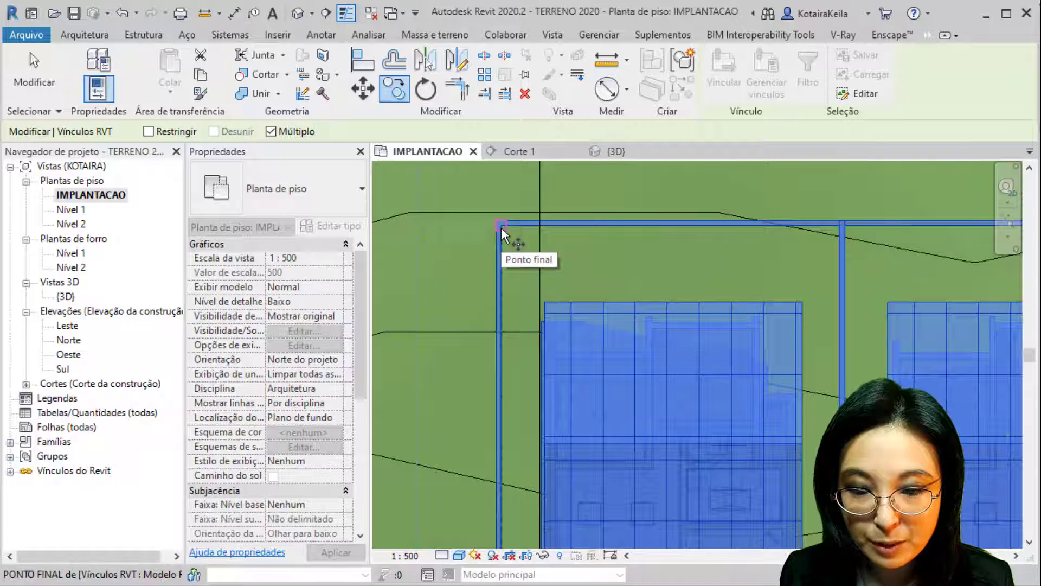
{"action": "left_click", "coordinate": [501, 227]}
{"action": "scroll", "coordinate": [501, 226], "scroll_direction": "down", "scroll_amount": 5}
{"action": "middle_click_drag", "start_coordinate": [529, 383], "coordinate": [508, 137]}
{"action": "scroll", "coordinate": [483, 378], "scroll_direction": "up", "scroll_amount": 8}
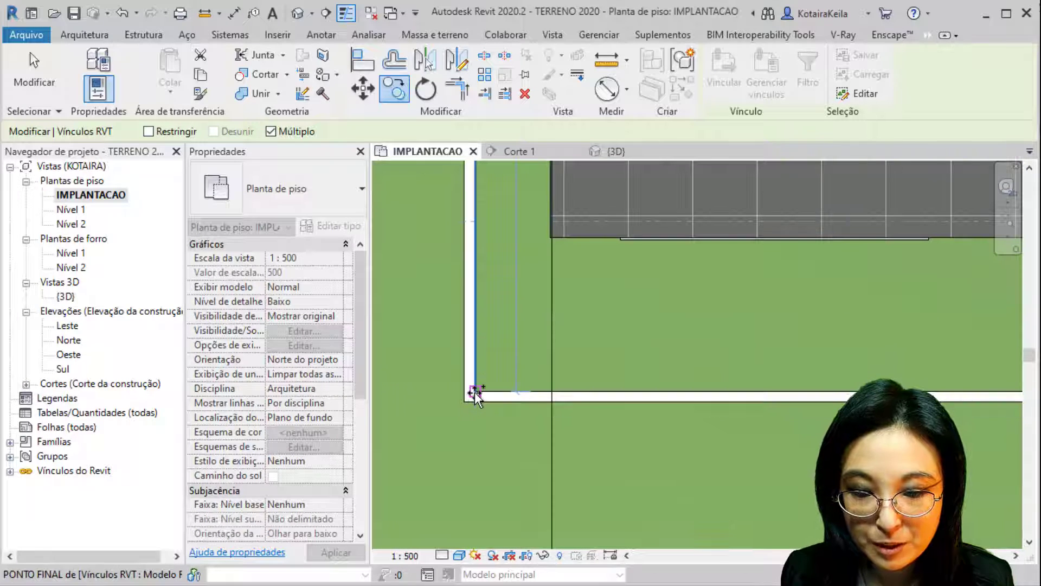
{"action": "left_click", "coordinate": [474, 391]}
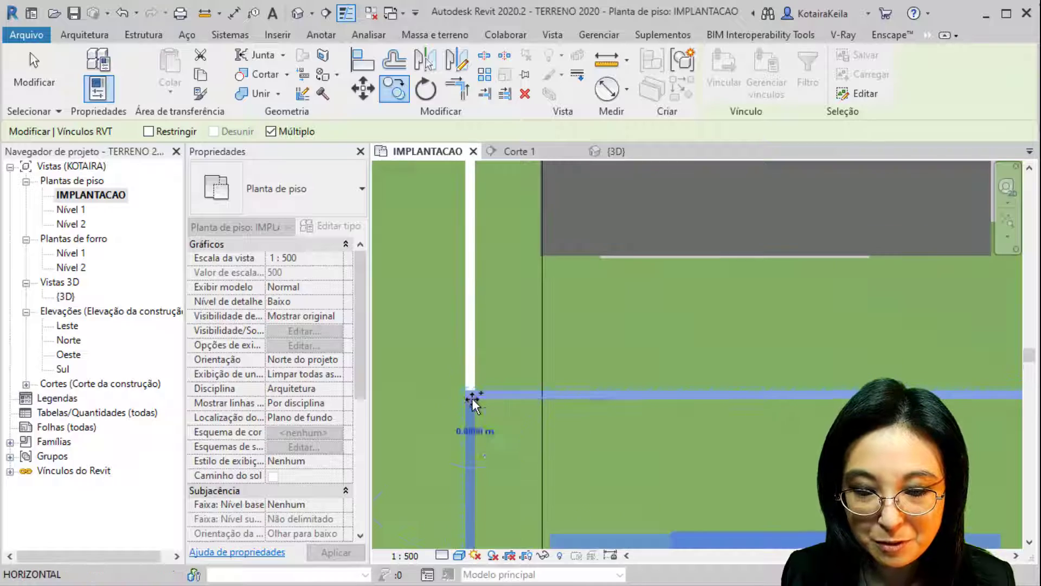
{"action": "scroll", "coordinate": [471, 402], "scroll_direction": "down", "scroll_amount": 6}
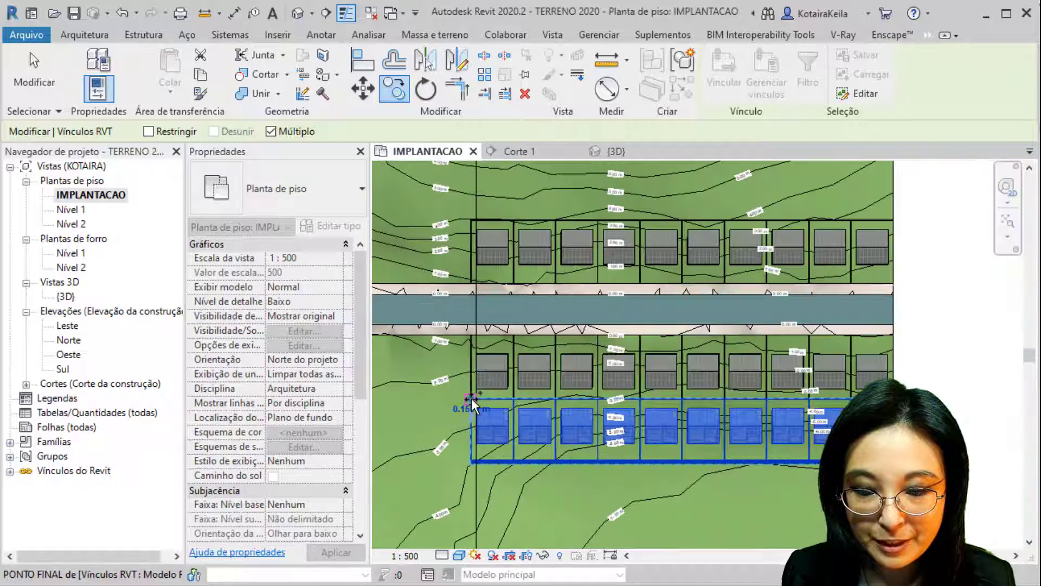
{"action": "middle_click_drag", "start_coordinate": [462, 412], "coordinate": [437, 258]}
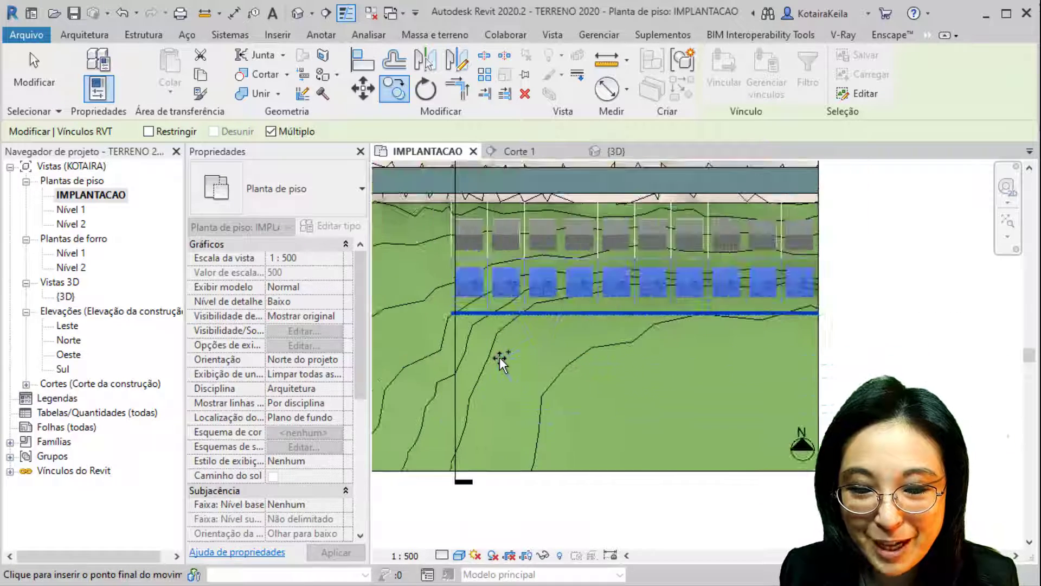
{"action": "scroll", "coordinate": [500, 357], "scroll_direction": "down", "scroll_amount": 3}
{"action": "scroll", "coordinate": [460, 214], "scroll_direction": "down", "scroll_amount": 3}
{"action": "left_click", "coordinate": [460, 216]}
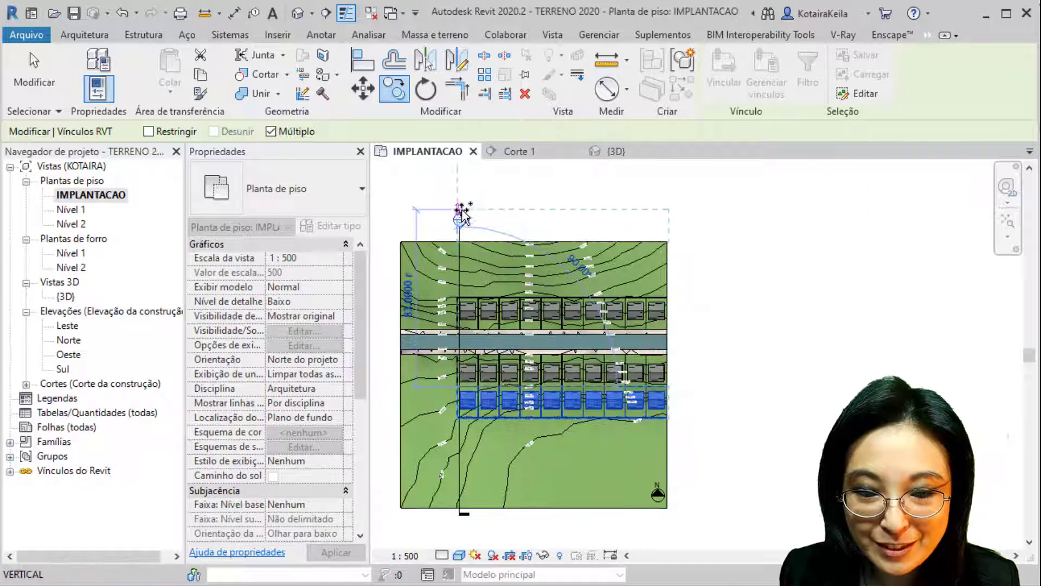
{"action": "key", "text": "Escape"}
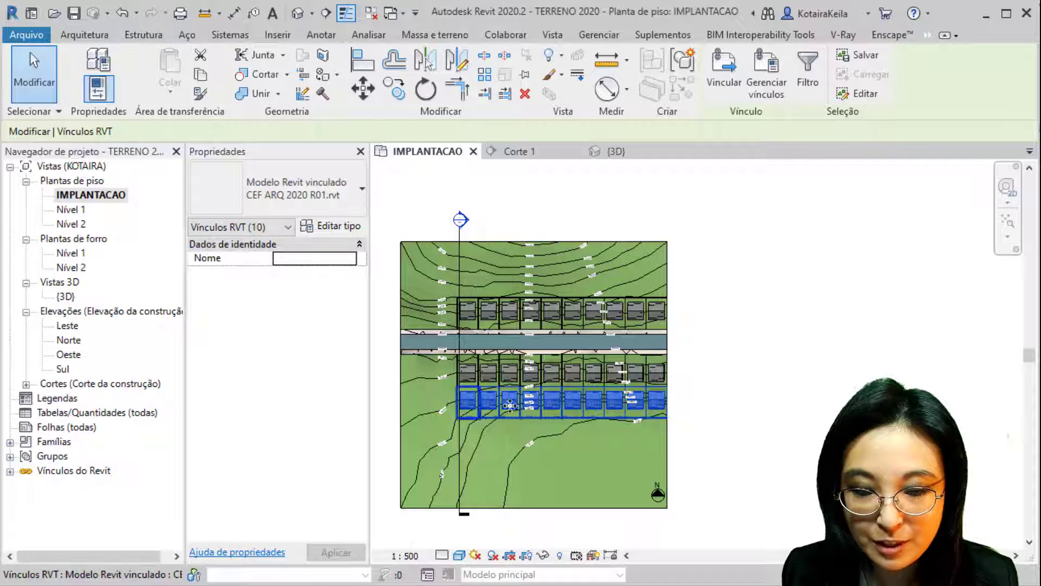
In the Corte 1 section, move the copied row 5.80 m vertically down from its lower floor-slab corner to the terrain surface
{"action": "double_click", "coordinate": [469, 221]}
{"action": "middle_click_drag", "start_coordinate": [796, 290], "coordinate": [571, 344]}
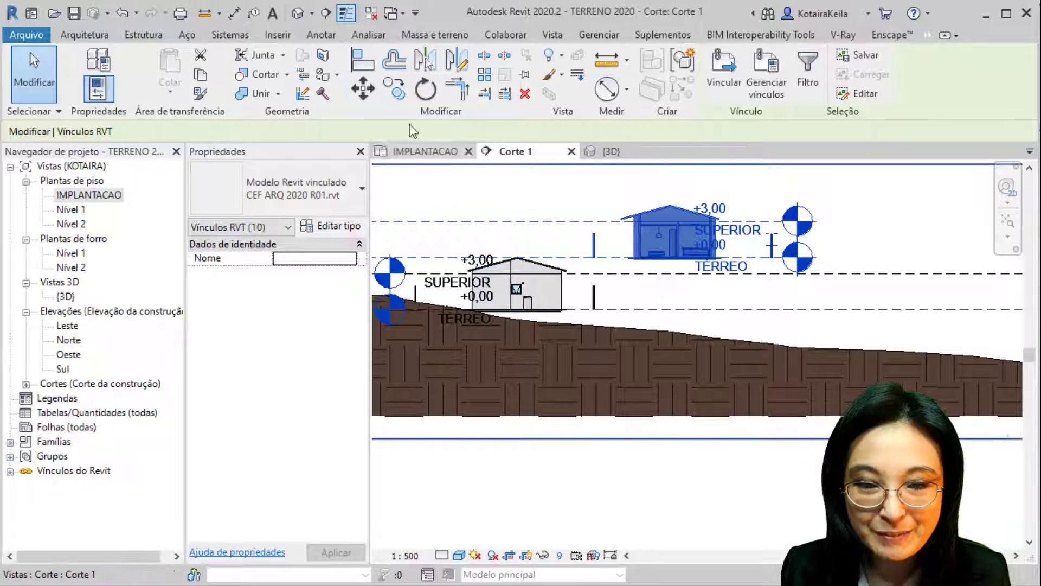
{"action": "left_click", "coordinate": [362, 88]}
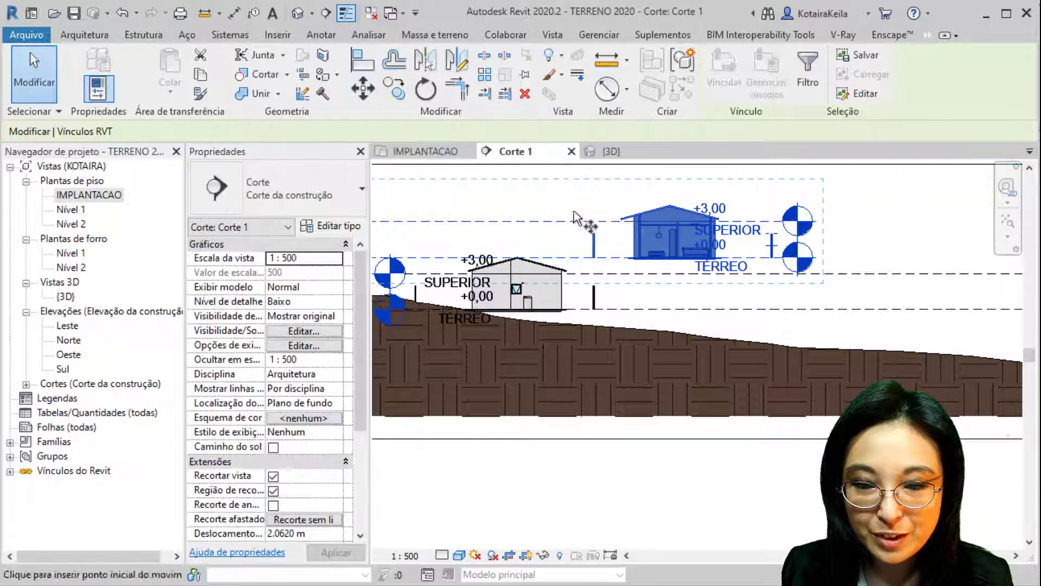
{"action": "scroll", "coordinate": [529, 251], "scroll_direction": "up", "scroll_amount": 5}
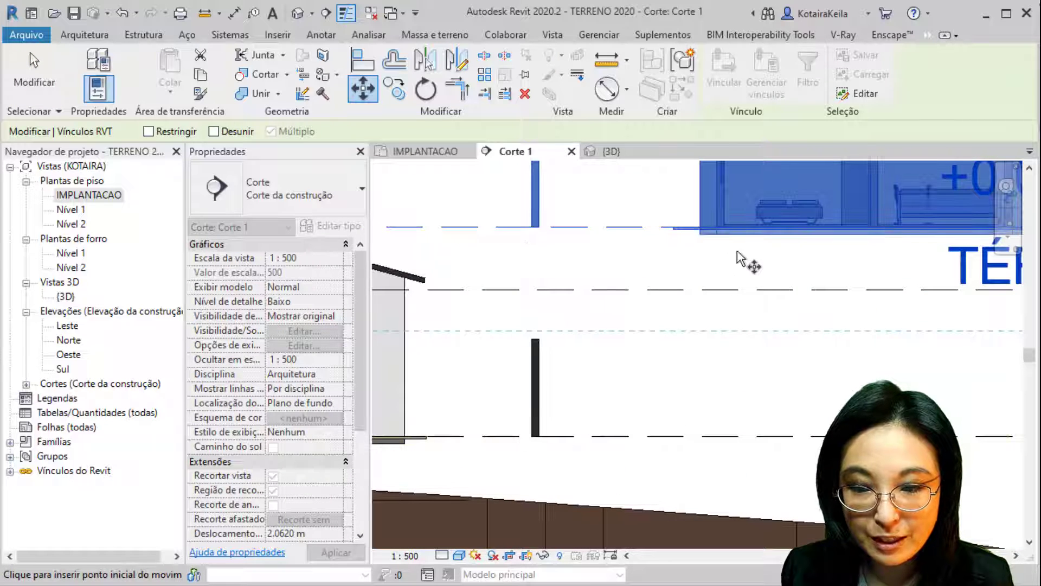
{"action": "left_click", "coordinate": [717, 234]}
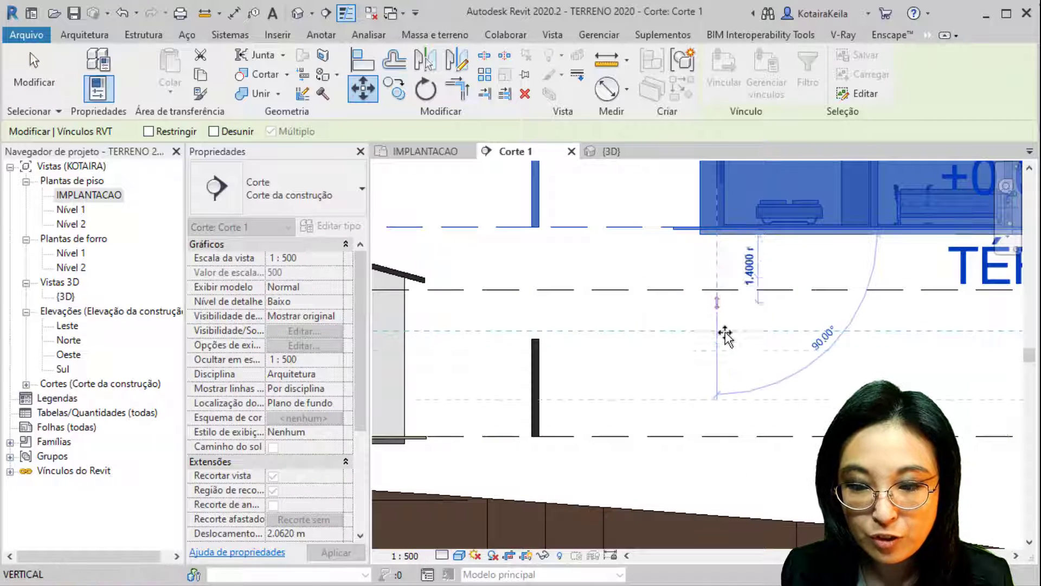
{"action": "middle_click_drag", "start_coordinate": [725, 336], "coordinate": [612, 177]}
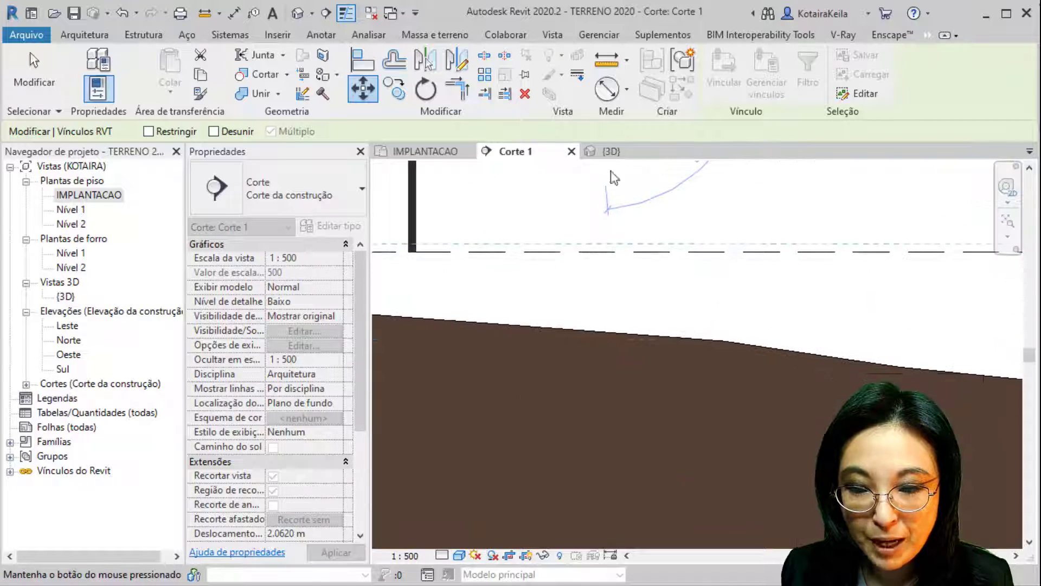
{"action": "left_click", "coordinate": [599, 333]}
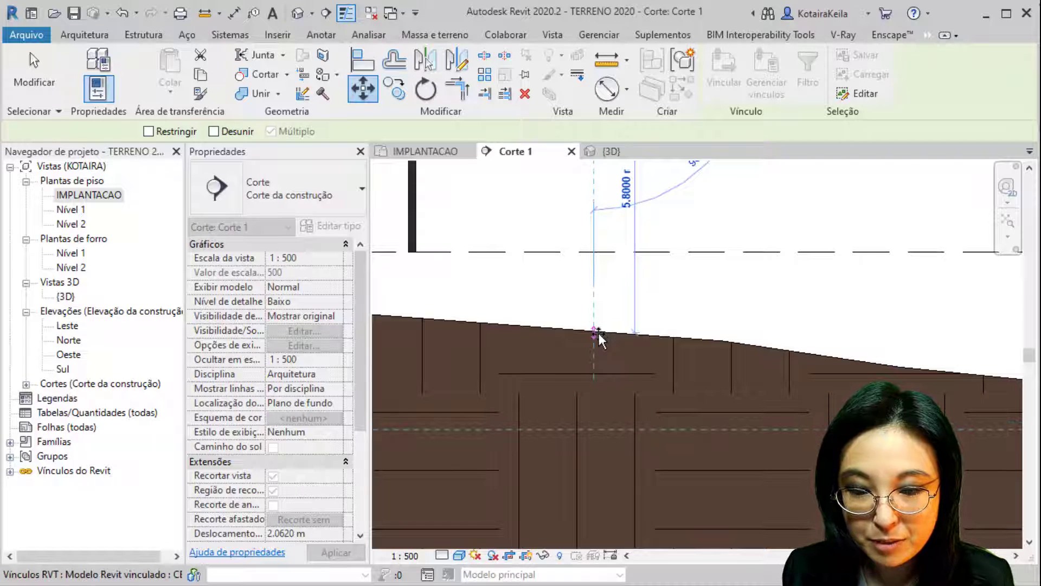
Fine-tune the copied row's height in small vertical nudges, leaving its floor slightly lower against the sloping terrain
{"action": "scroll", "coordinate": [598, 333], "scroll_direction": "down", "scroll_amount": 2}
{"action": "middle_click_drag", "start_coordinate": [607, 283], "coordinate": [600, 217]}
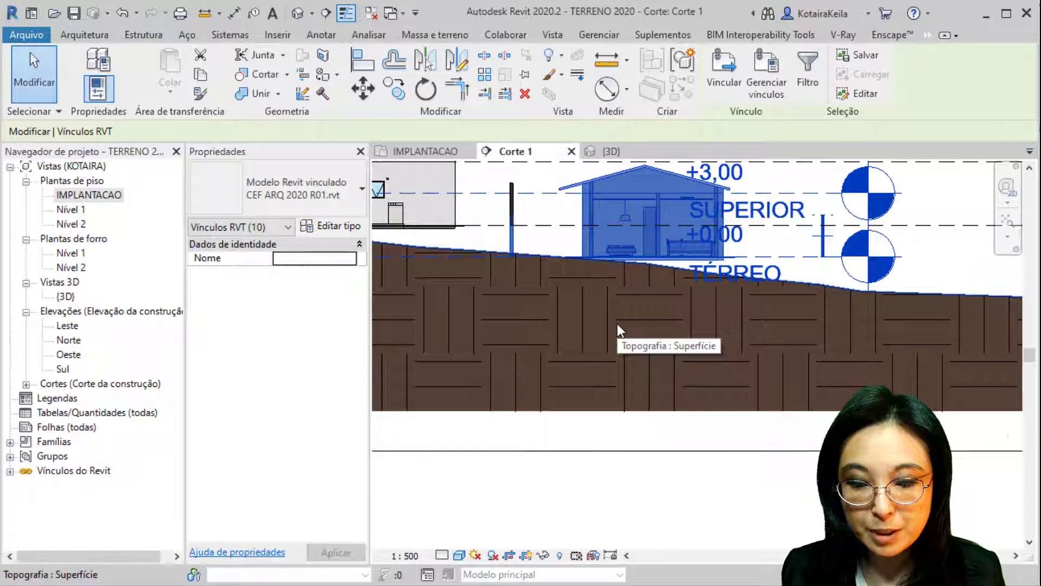
{"action": "key", "text": "Down"}
{"action": "key", "text": "Down"}
{"action": "key", "text": "Down"}
{"action": "key", "text": "Down"}
{"action": "key", "text": "Down"}
{"action": "key", "text": "Down"}
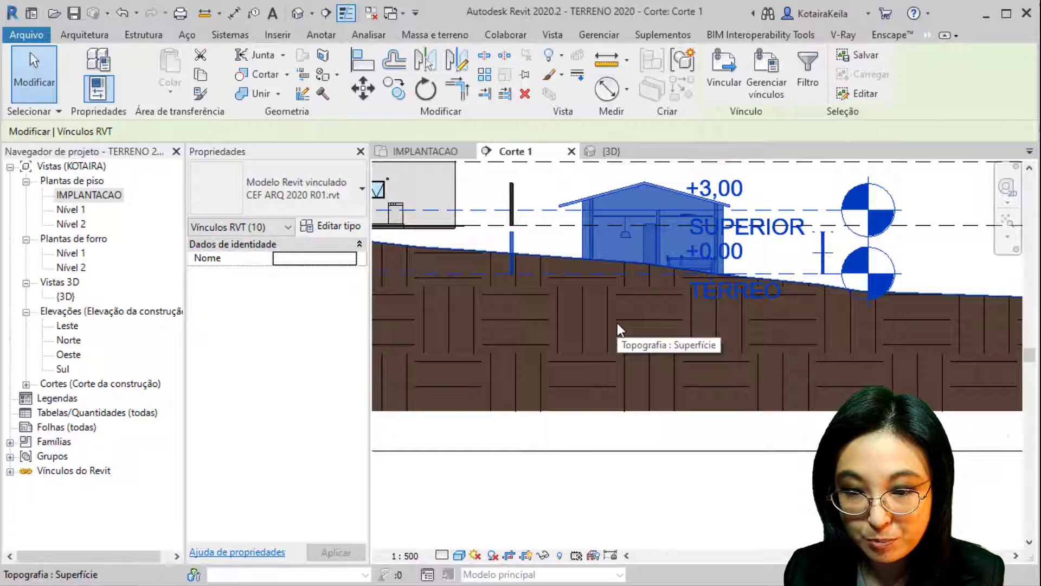
{"action": "key", "text": "Up"}
{"action": "key", "text": "Up"}
{"action": "key", "text": "Up"}
{"action": "key", "text": "Up"}
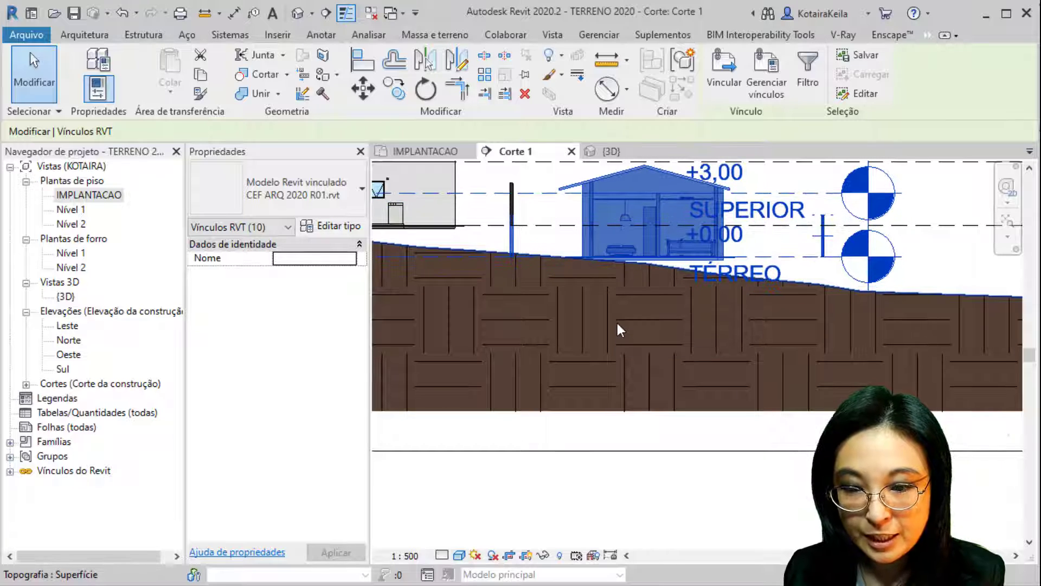
{"action": "key", "text": "Down"}
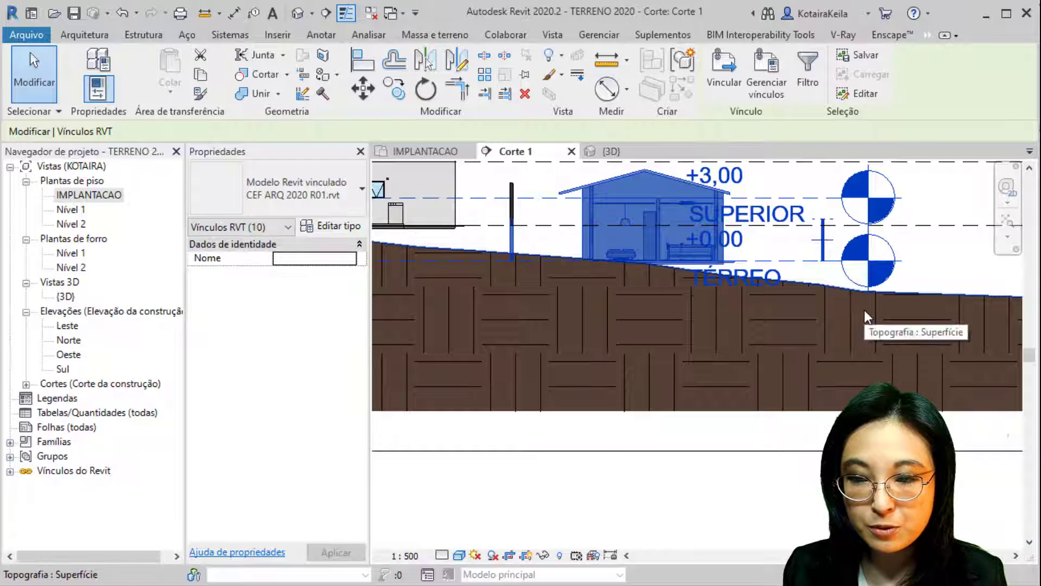
Examine the whole section, comparing the level lines and heights of all three house rows with the terrain slope
{"action": "scroll", "coordinate": [565, 280], "scroll_direction": "down", "scroll_amount": 5}
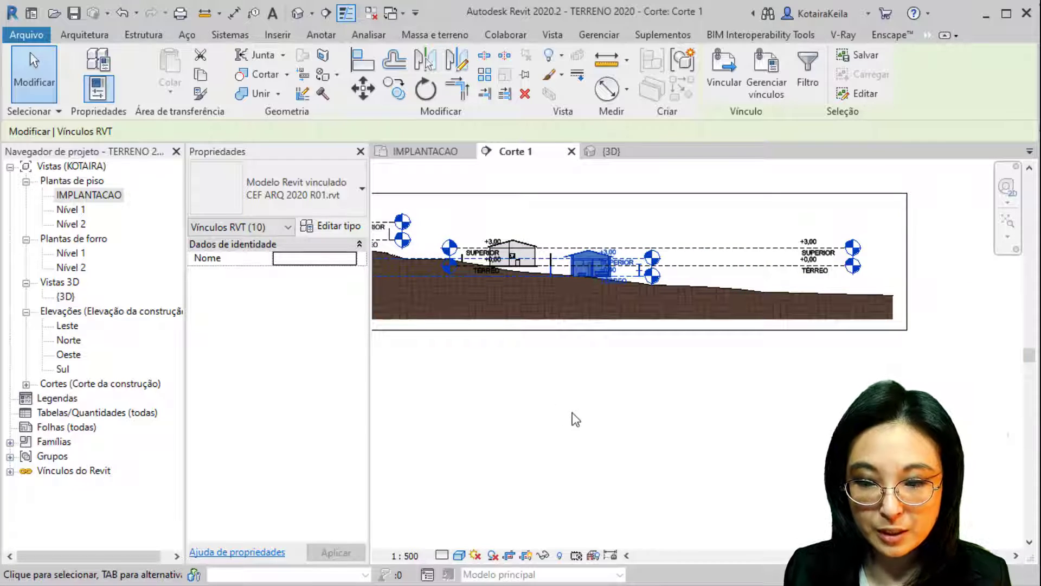
{"action": "middle_click_drag", "start_coordinate": [573, 412], "coordinate": [596, 379]}
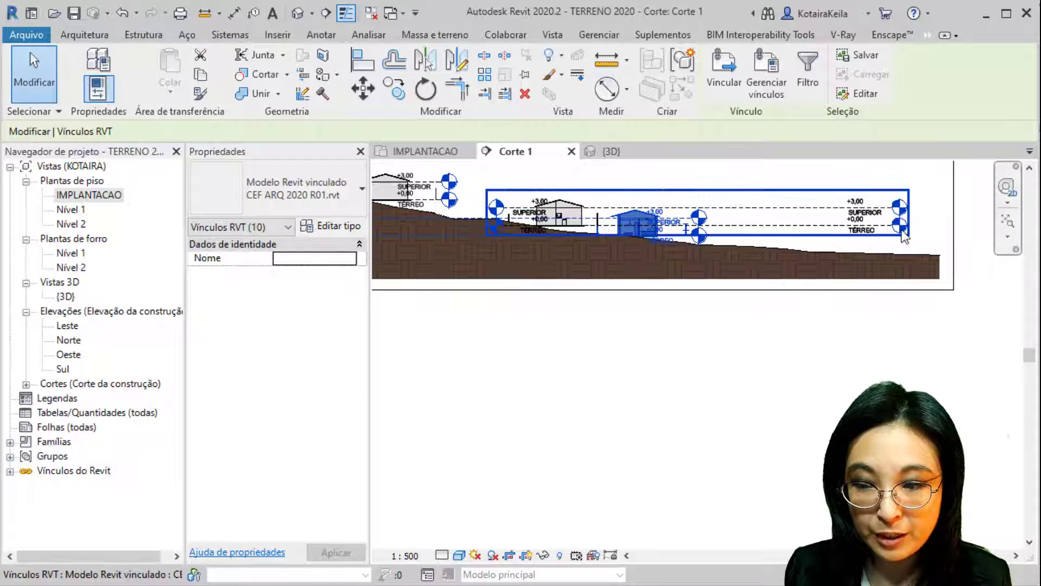
{"action": "scroll", "coordinate": [914, 217], "scroll_direction": "down", "scroll_amount": 2}
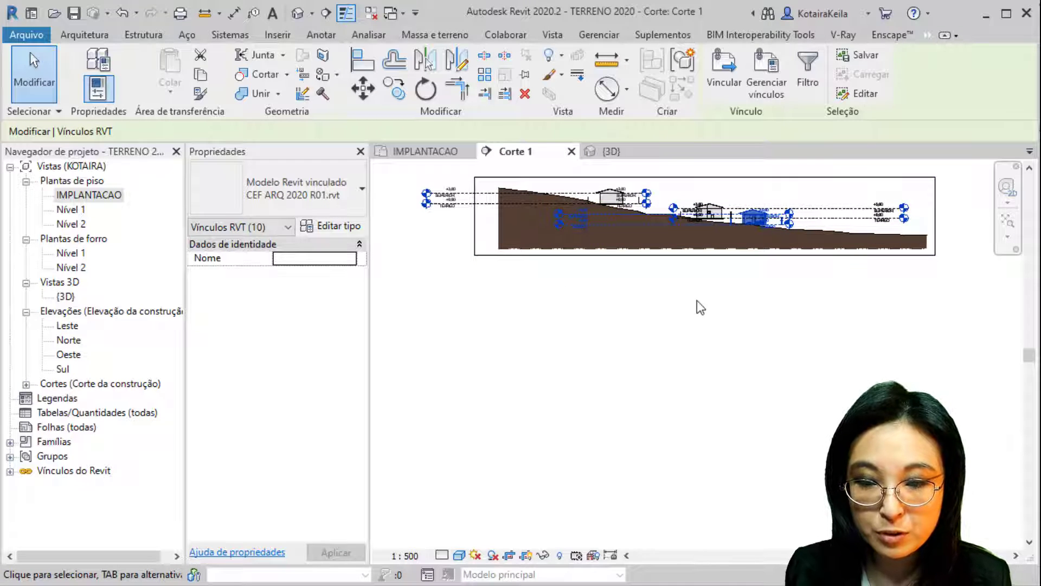
{"action": "left_click", "coordinate": [889, 280]}
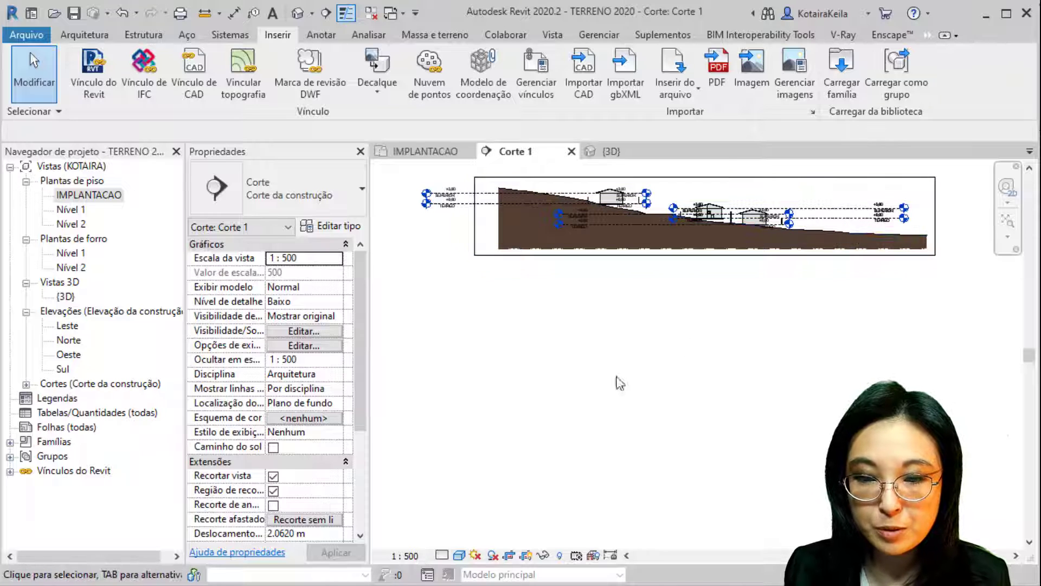
{"action": "left_click", "coordinate": [814, 217]}
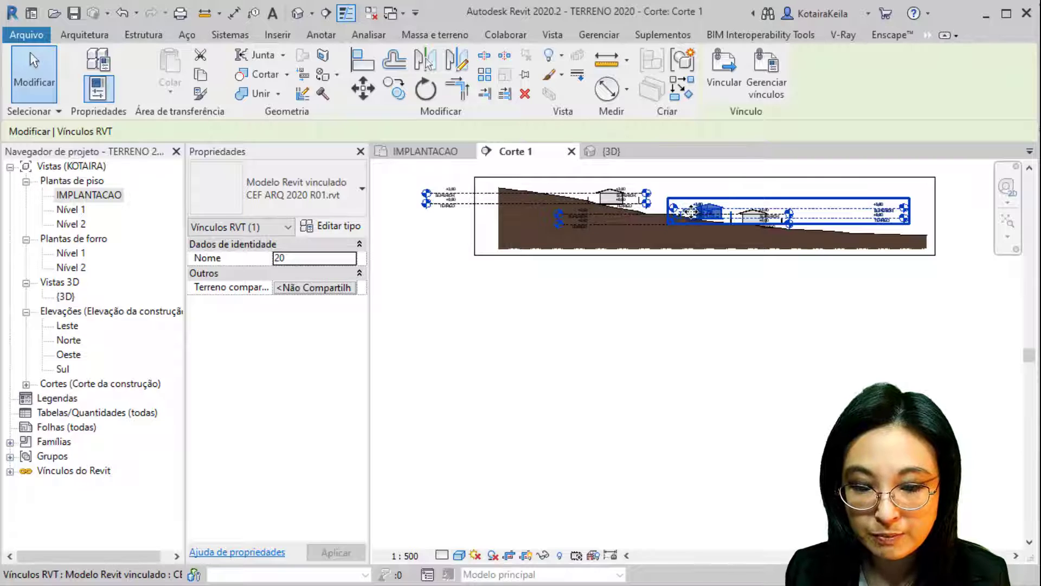
{"action": "left_click", "coordinate": [533, 338]}
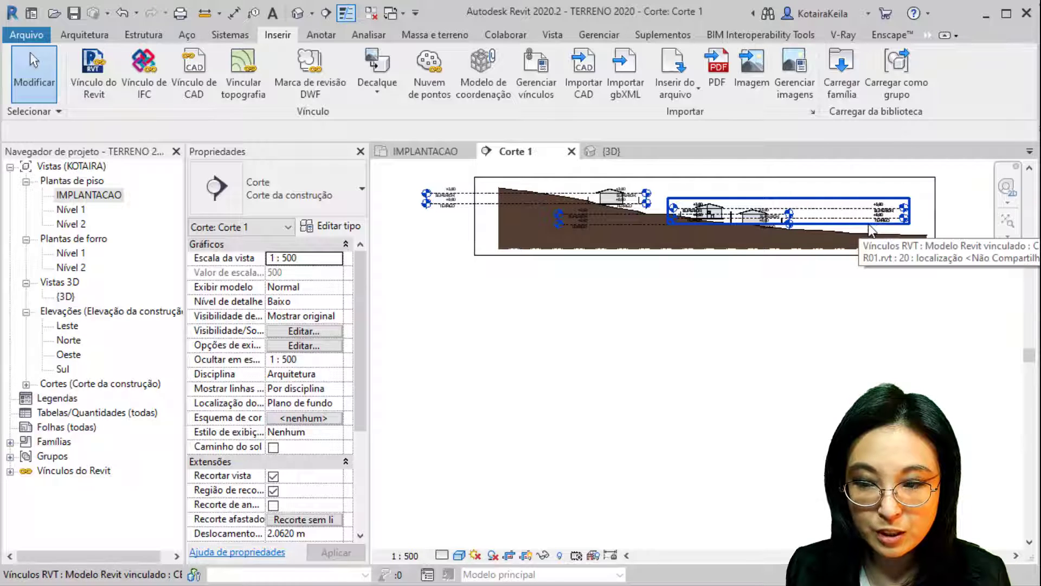
{"action": "scroll", "coordinate": [583, 203], "scroll_direction": "up", "scroll_amount": 3}
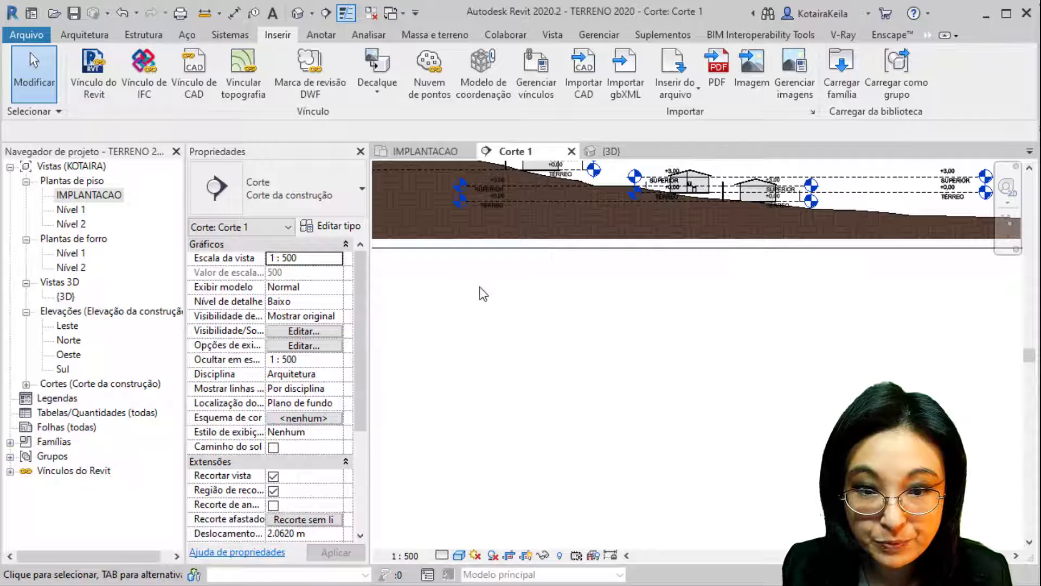
Inspect in the 3D view how the three house rows sit on the terrain along the street
{"action": "left_click", "coordinate": [612, 153]}
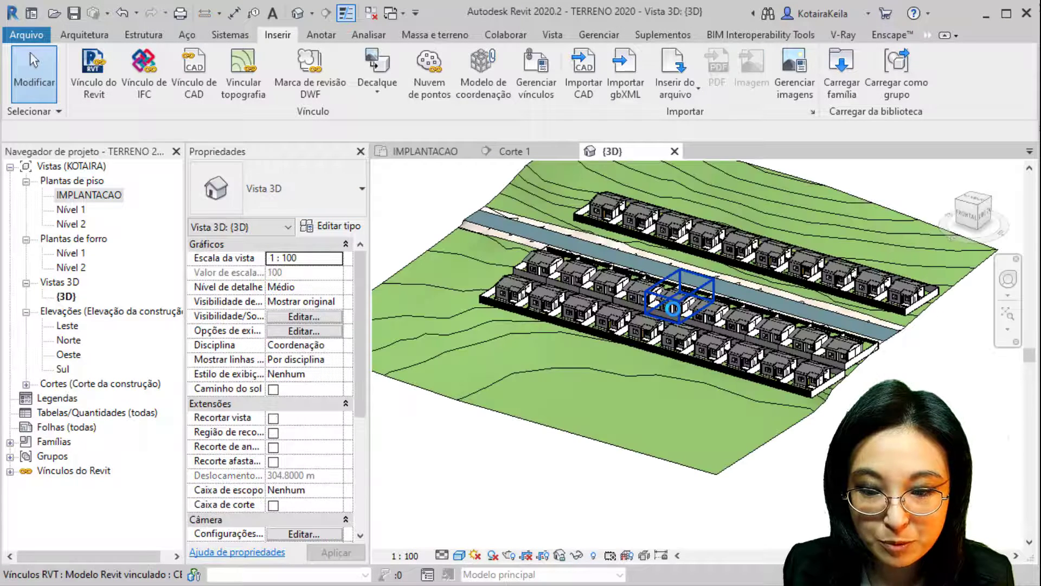
{"action": "middle_click_drag", "start_coordinate": [816, 374], "coordinate": [767, 351]}
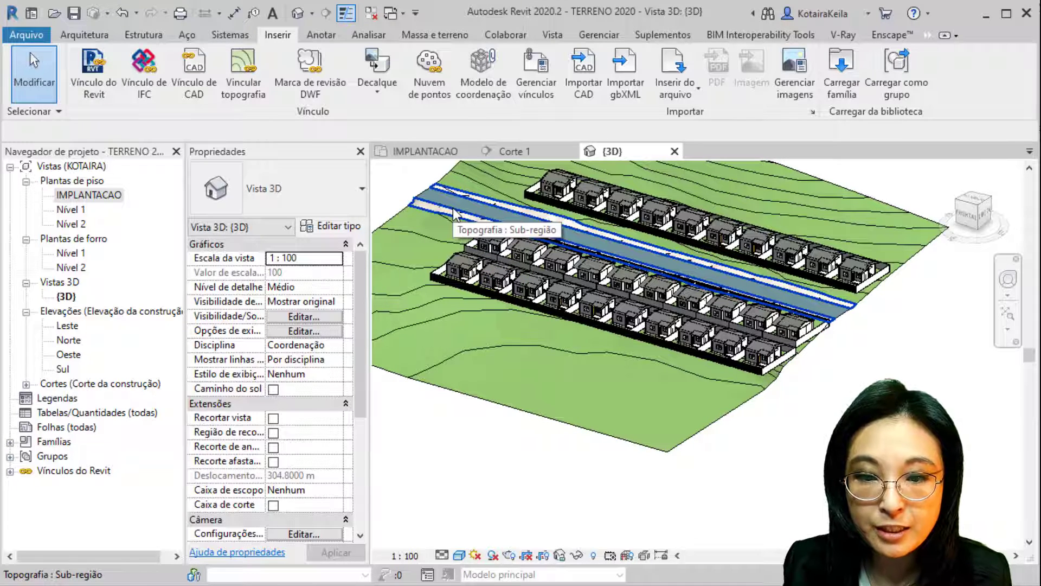
{"action": "left_click", "coordinate": [448, 37]}
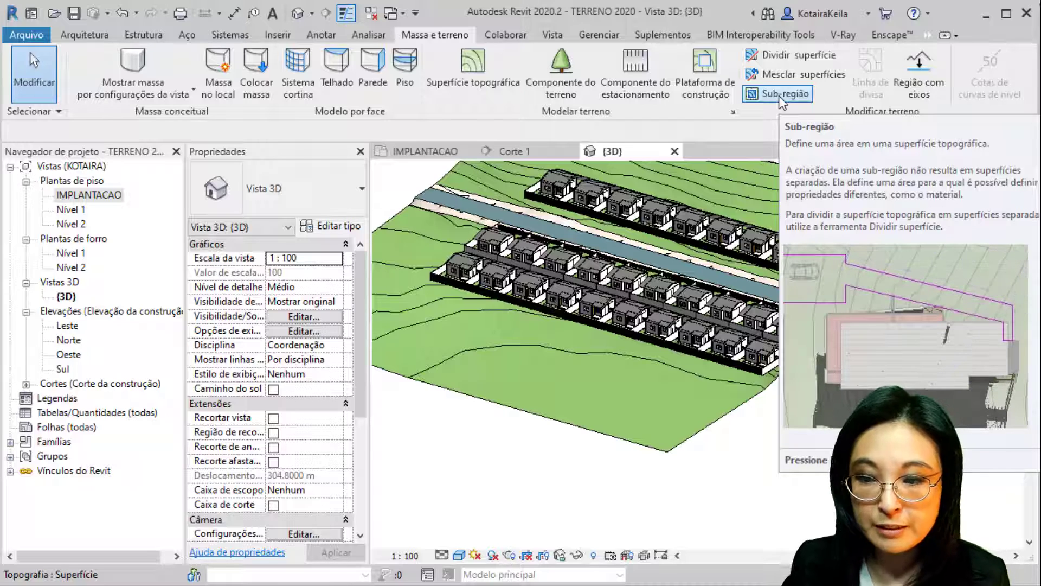
{"action": "left_click", "coordinate": [779, 95]}
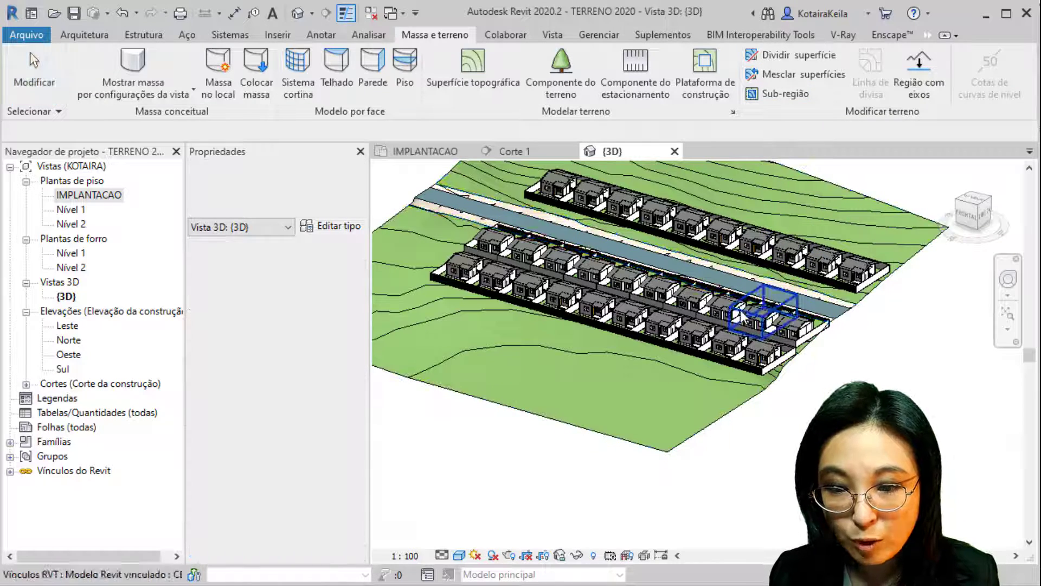
{"action": "key", "text": "Escape"}
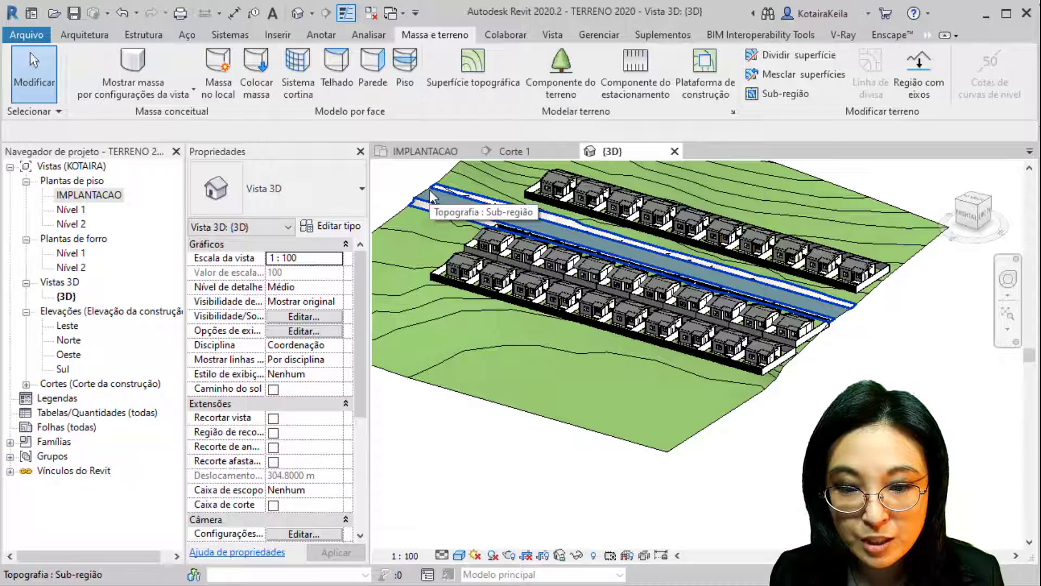
Select the sidewalk sub-region along the street in the 3D view to examine its properties
{"action": "left_click", "coordinate": [506, 207]}
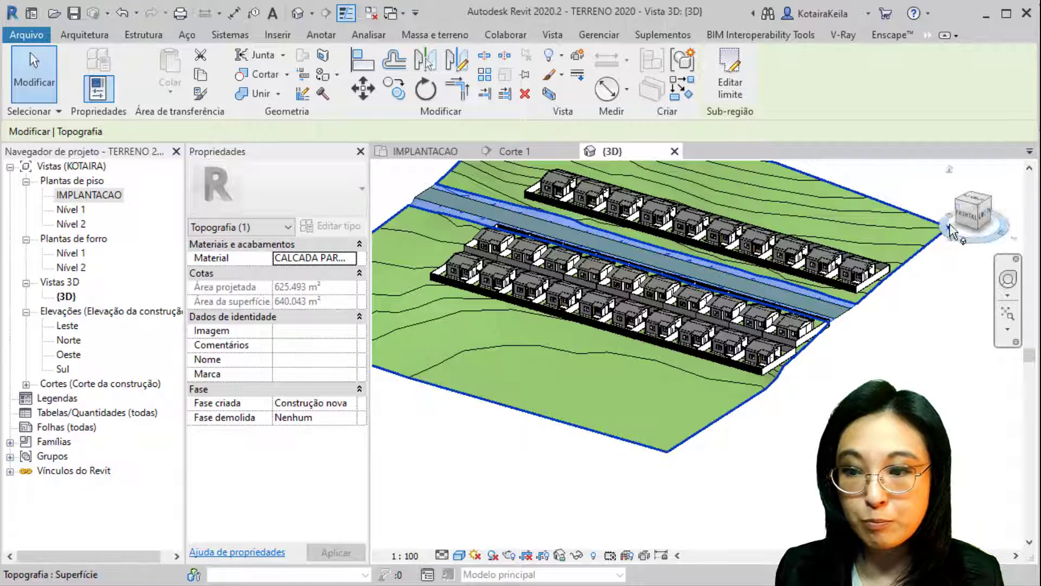
Open the selected sidewalk sub-region's boundary for editing with the model seen from above
{"action": "left_click", "coordinate": [975, 199]}
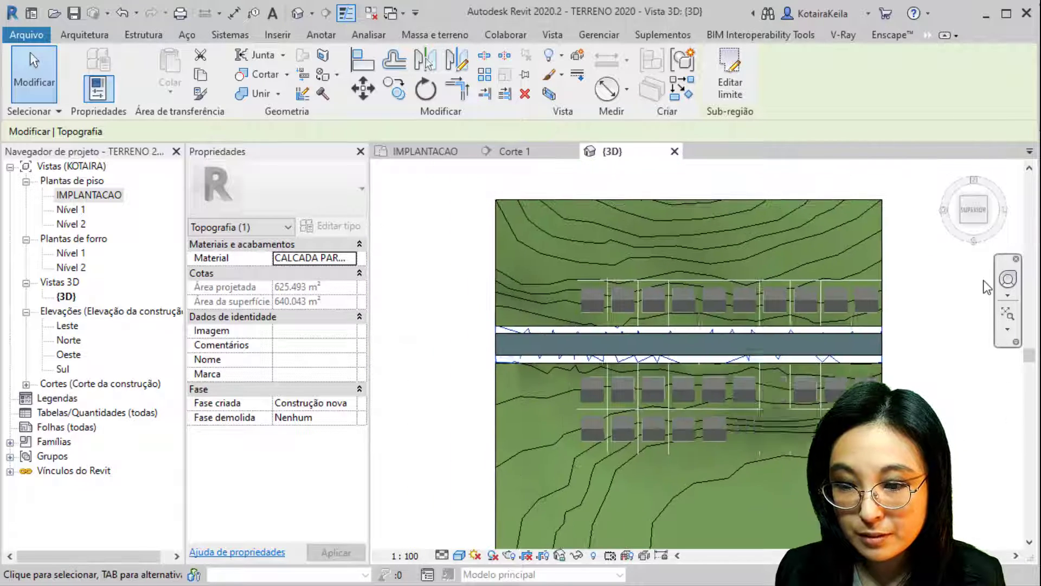
{"action": "key", "text": "ctrl"}
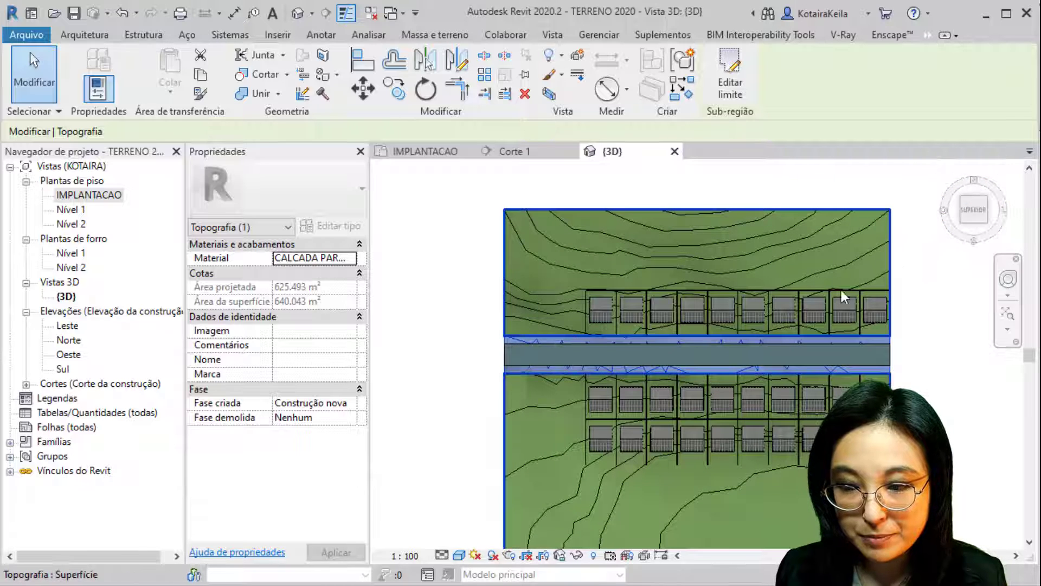
{"action": "middle_click_drag", "start_coordinate": [618, 448], "coordinate": [543, 416]}
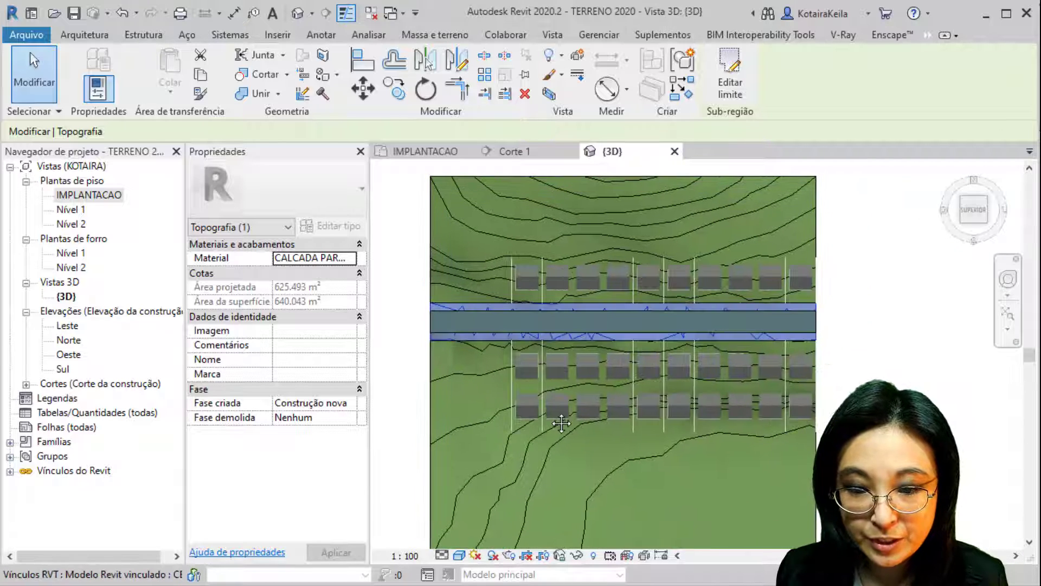
{"action": "key", "text": "ctrl"}
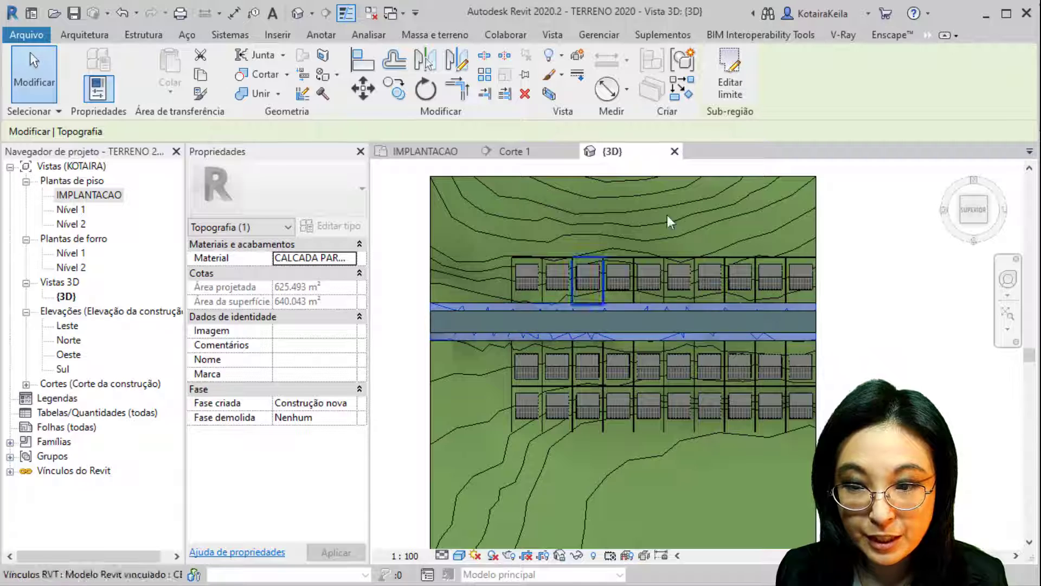
{"action": "key", "text": "ctrl"}
{"action": "left_click", "coordinate": [728, 93]}
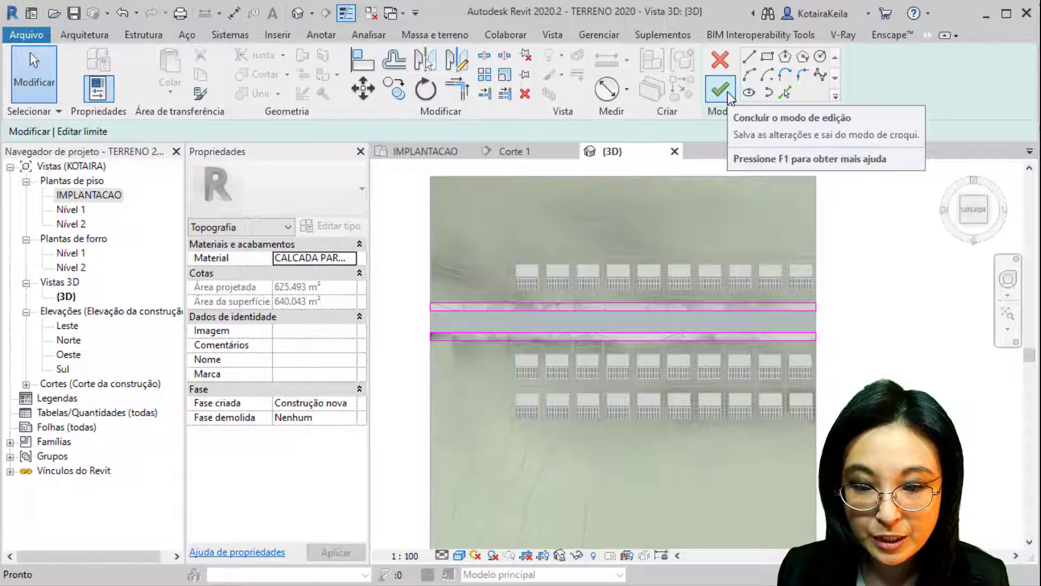
Sketch a narrow rectangle about 4 m wide and 57 m long crossing the street, just west of the house rows
{"action": "scroll", "coordinate": [639, 305], "scroll_direction": "up", "scroll_amount": 3}
{"action": "key", "text": "ctrl"}
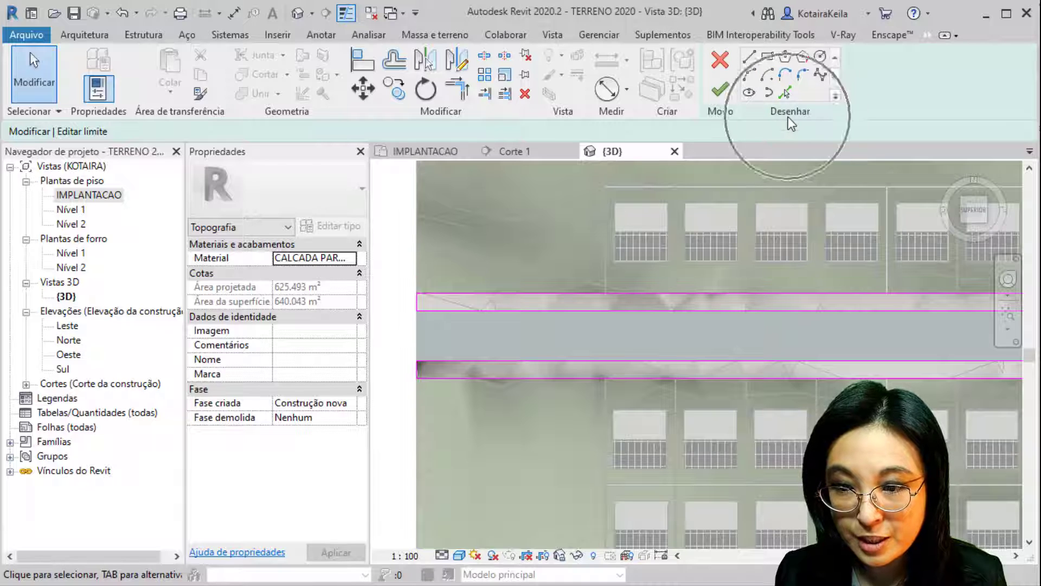
{"action": "key", "text": "ctrl"}
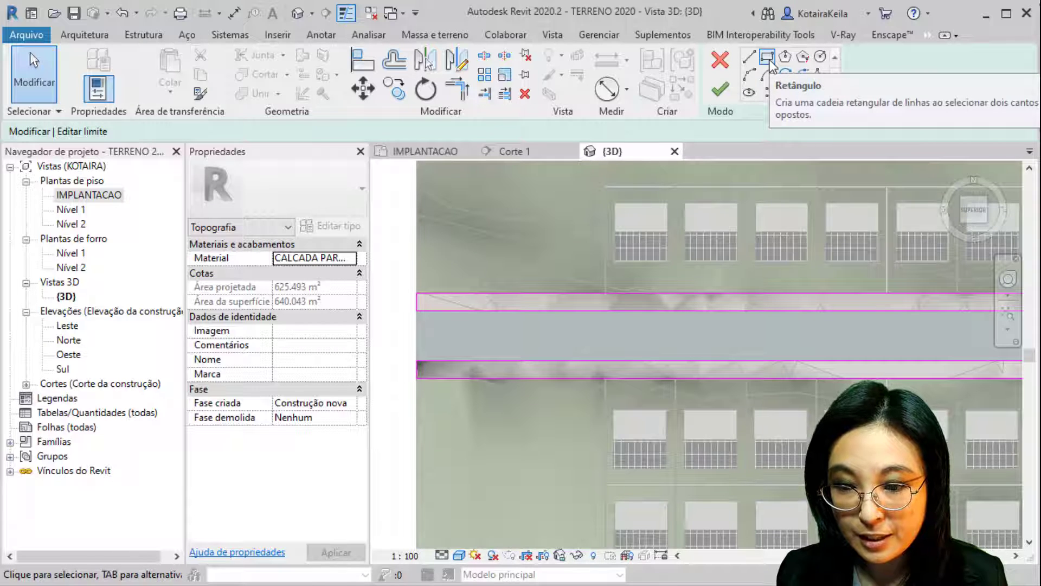
{"action": "left_click", "coordinate": [768, 57]}
{"action": "mouse_move", "coordinate": [574, 314]}
{"action": "middle_mouse_down"}
{"action": "mouse_move", "coordinate": [479, 253]}
{"action": "mouse_move", "coordinate": [484, 242]}
{"action": "middle_mouse_up"}
{"action": "scroll", "coordinate": [494, 497], "scroll_direction": "up", "scroll_amount": 5}
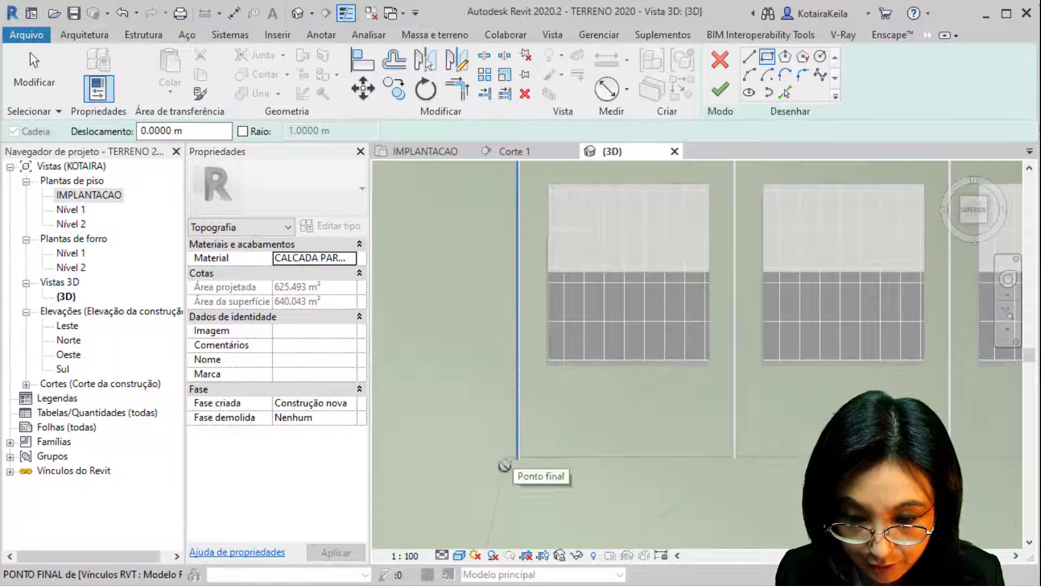
{"action": "left_click", "coordinate": [503, 465]}
{"action": "scroll", "coordinate": [497, 470], "scroll_direction": "down", "scroll_amount": 3}
{"action": "scroll", "coordinate": [497, 469], "scroll_direction": "down", "scroll_amount": 3}
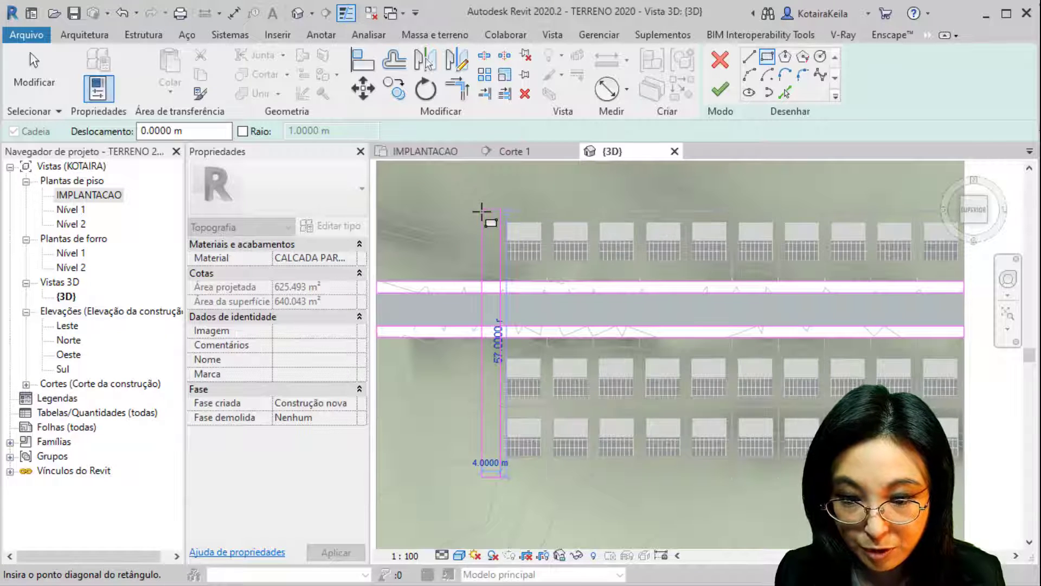
{"action": "left_click", "coordinate": [482, 211]}
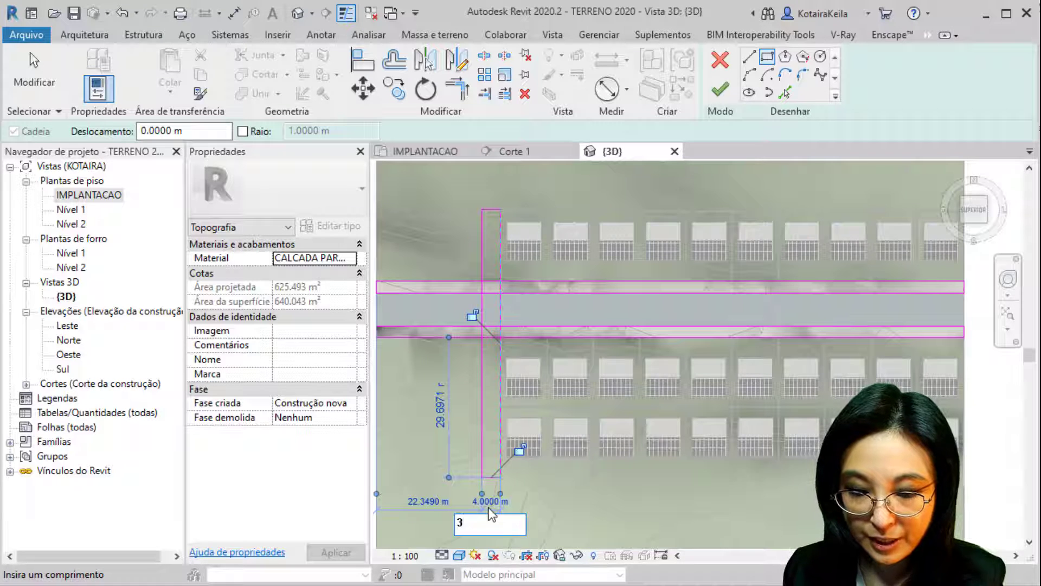
Set the new crossing rectangle's width to 3 m and end the rectangle command
{"action": "key", "text": "Return"}
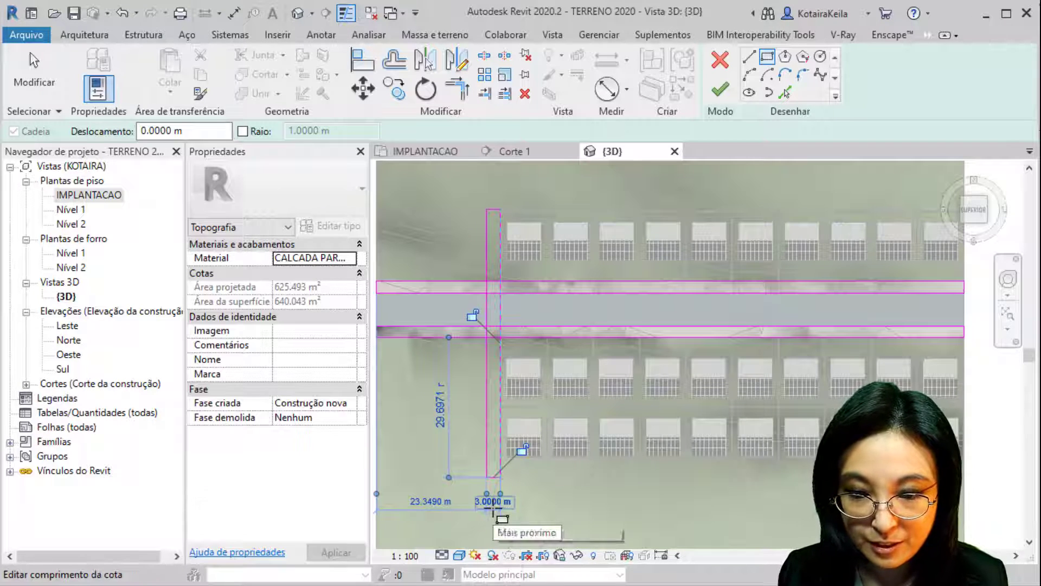
{"action": "key", "text": "Escape"}
{"action": "key", "text": "Escape"}
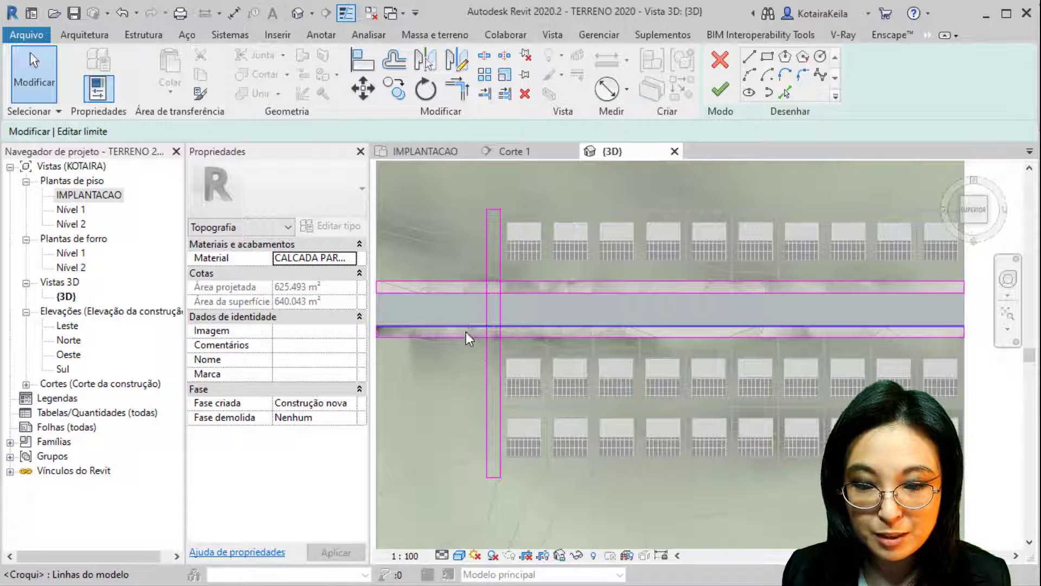
Copy the crossing rectangle 9 m westward, away from the houses, and try to finish the boundary edit
{"action": "left_click_drag", "start_coordinate": [478, 196], "coordinate": [523, 512]}
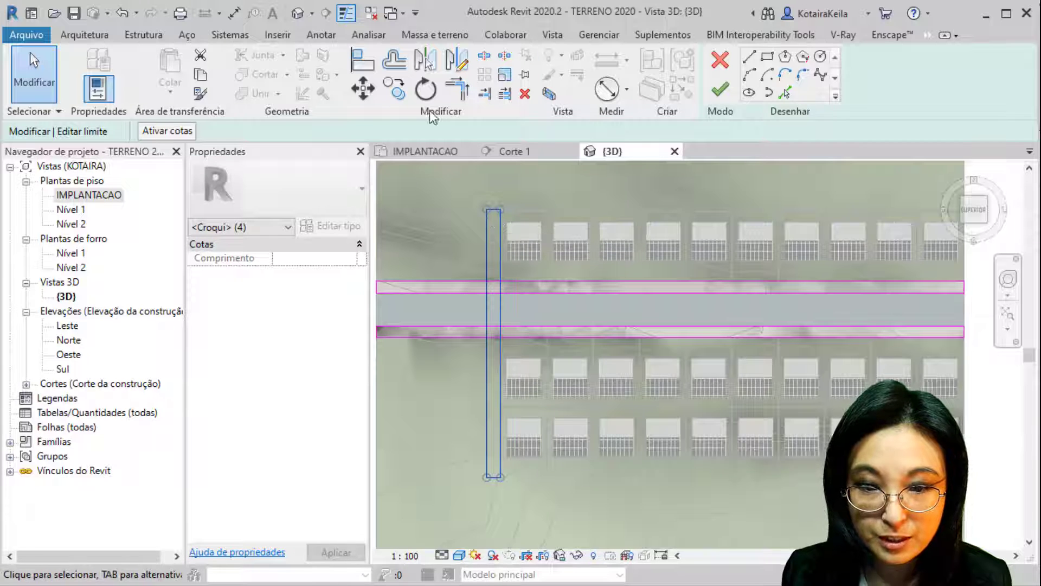
{"action": "left_click", "coordinate": [391, 94]}
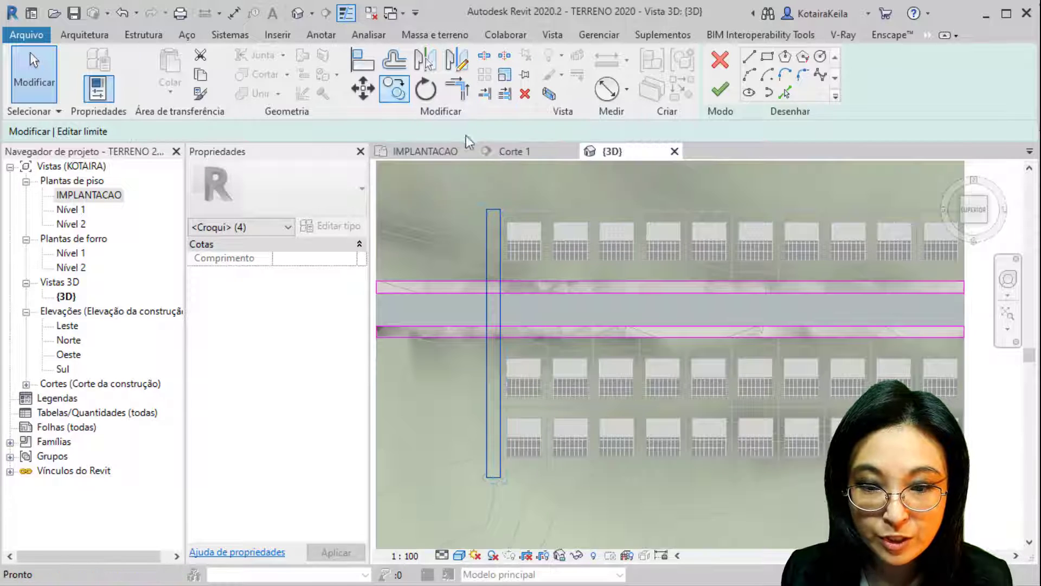
{"action": "left_click", "coordinate": [526, 189]}
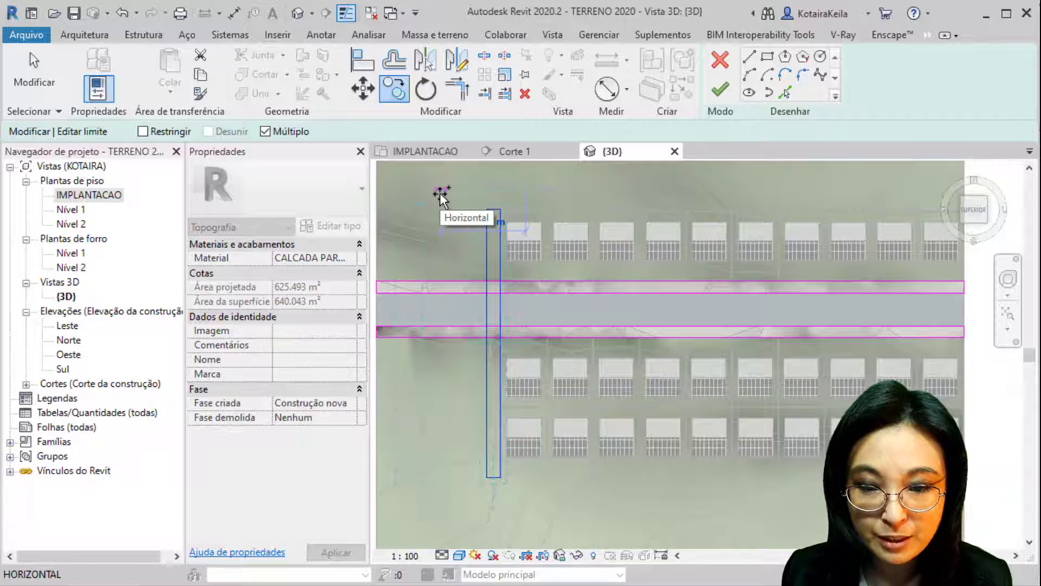
{"action": "type", "text": "9"}
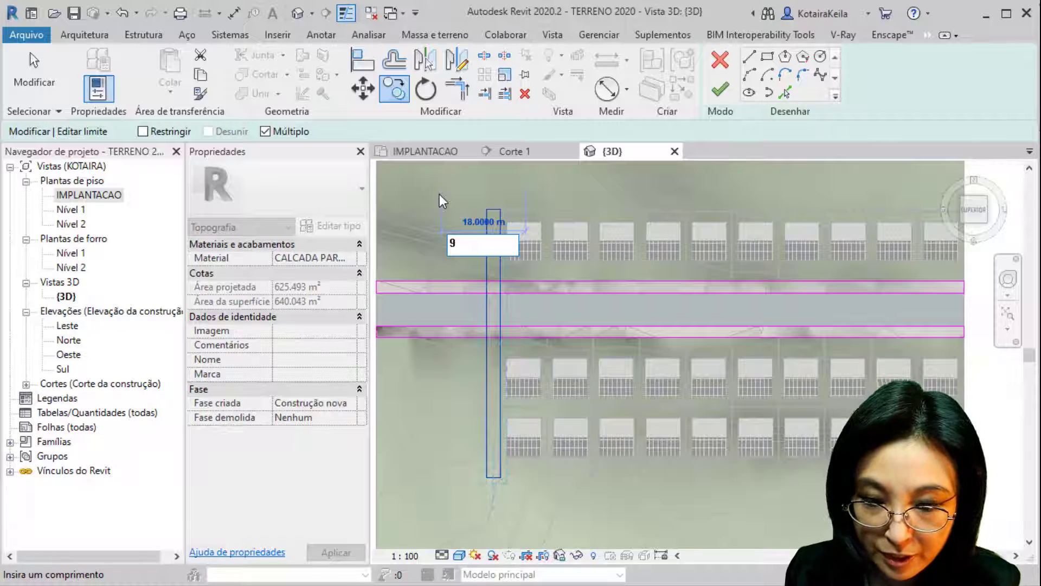
{"action": "key", "text": "Return"}
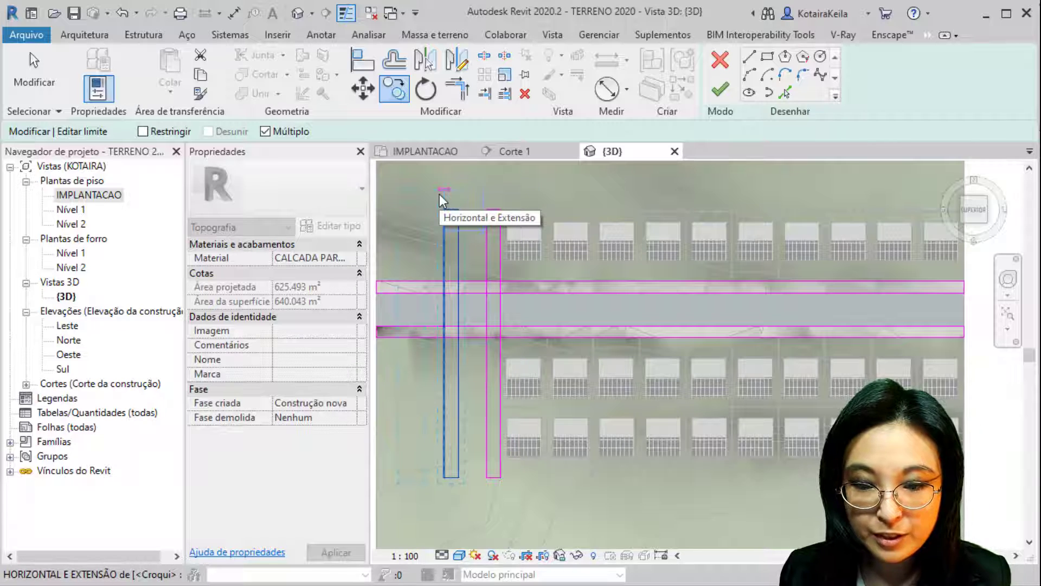
{"action": "key", "text": "Escape"}
{"action": "key", "text": "Escape"}
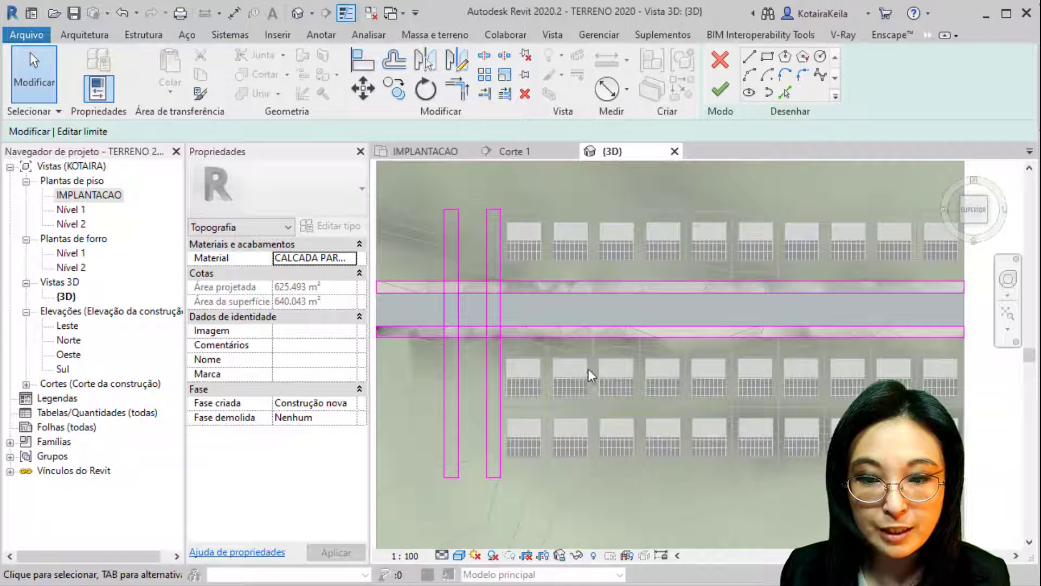
{"action": "left_click", "coordinate": [724, 91]}
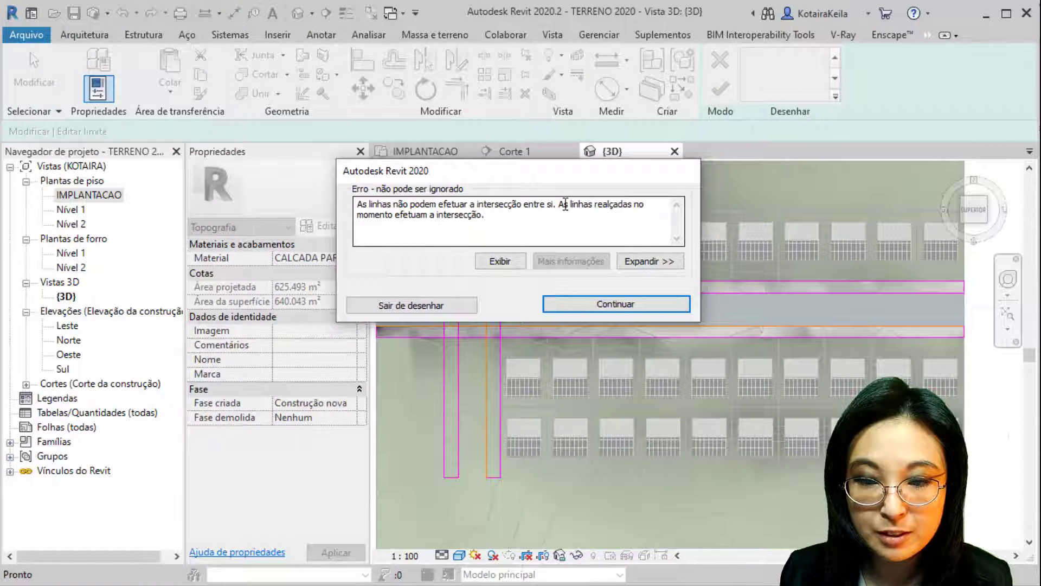
{"action": "left_click", "coordinate": [602, 305]}
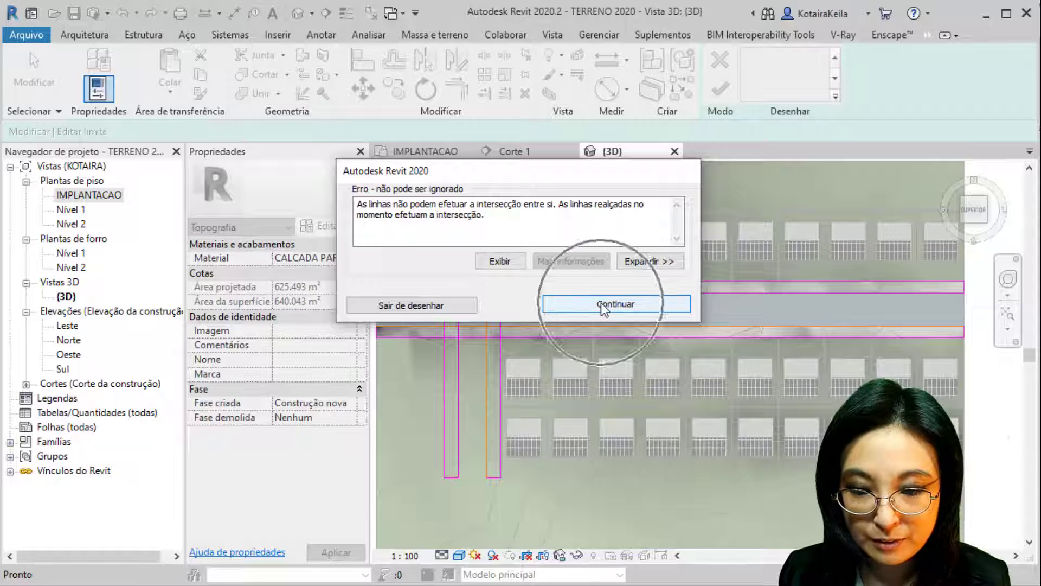
Split the sketch lines where the two crossing strips meet the sidewalk north of the street
{"action": "scroll", "coordinate": [474, 319], "scroll_direction": "up", "scroll_amount": 1}
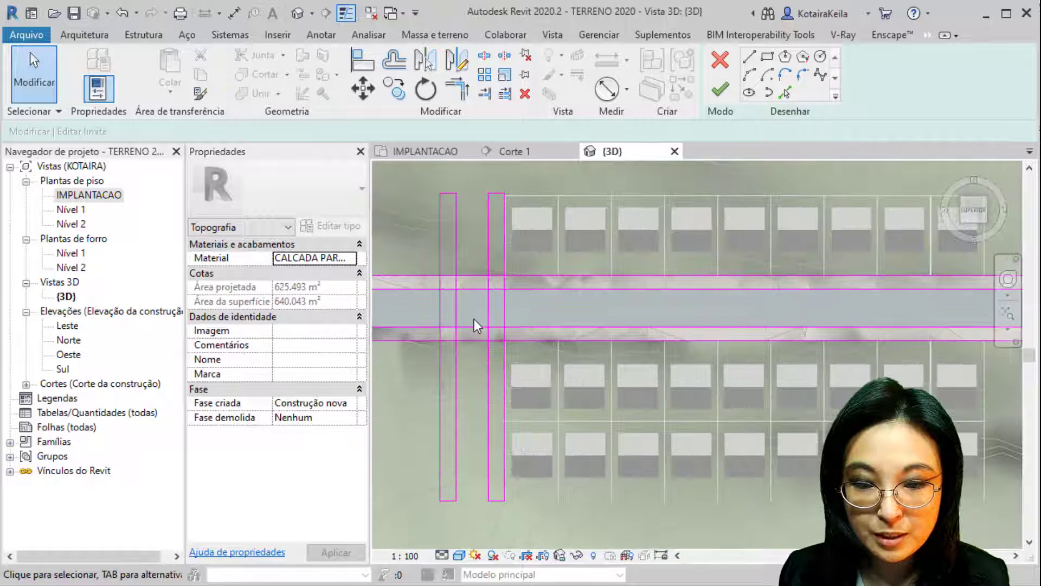
{"action": "scroll", "coordinate": [453, 311], "scroll_direction": "up", "scroll_amount": 2}
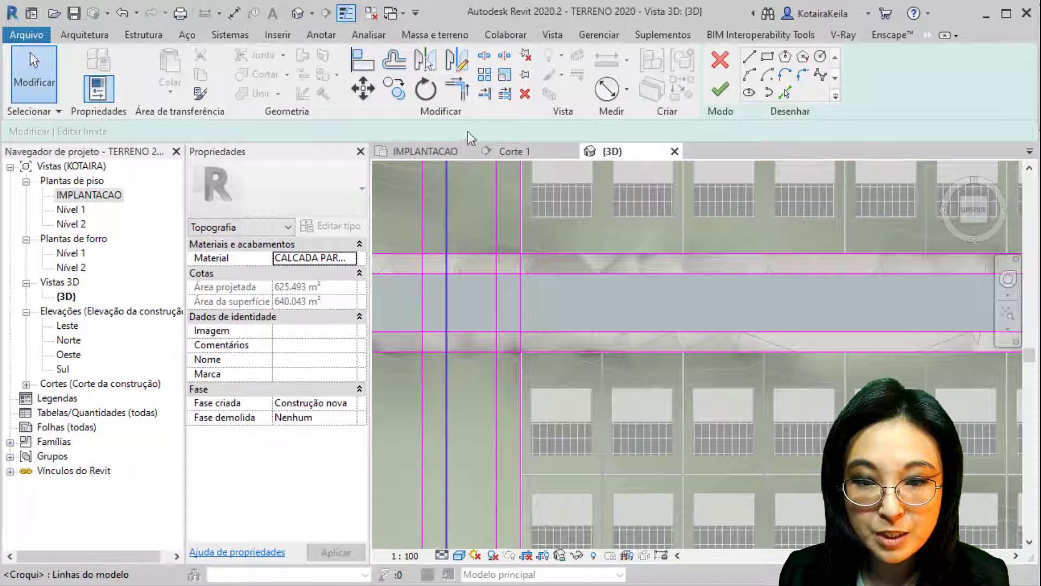
{"action": "left_click", "coordinate": [484, 57]}
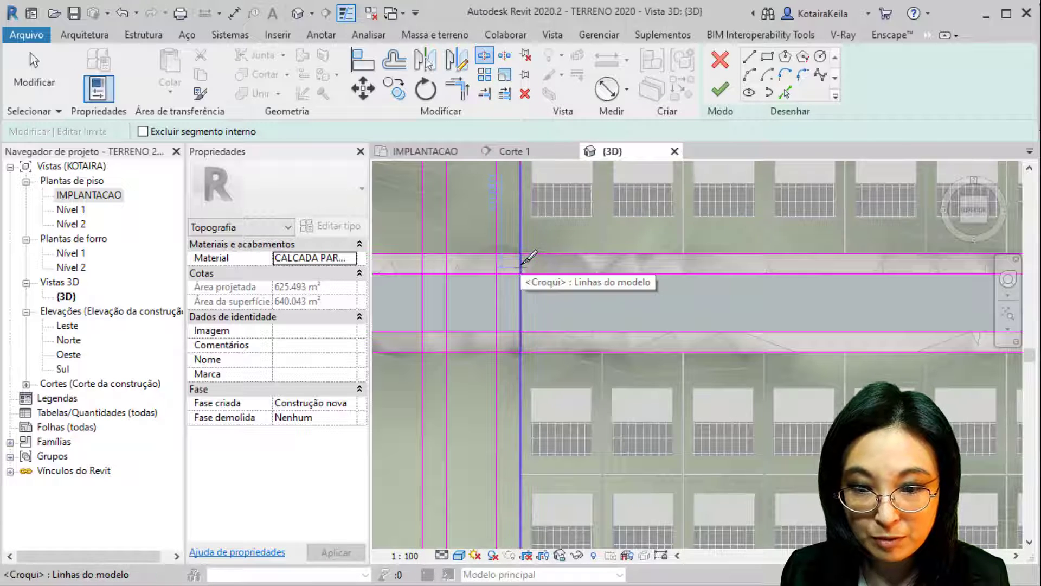
{"action": "left_click", "coordinate": [521, 267]}
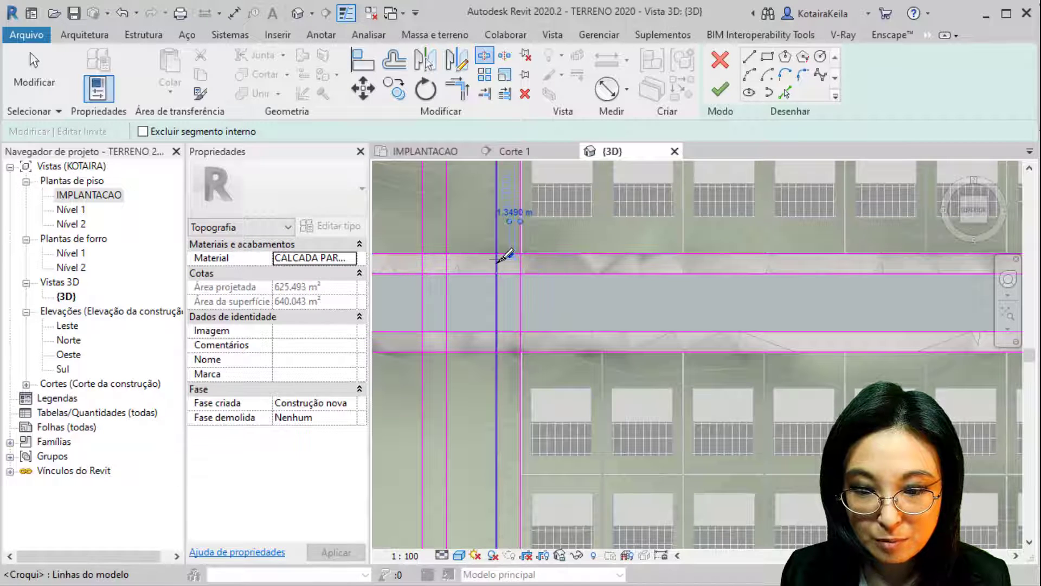
{"action": "left_click", "coordinate": [497, 259]}
{"action": "left_click", "coordinate": [509, 274]}
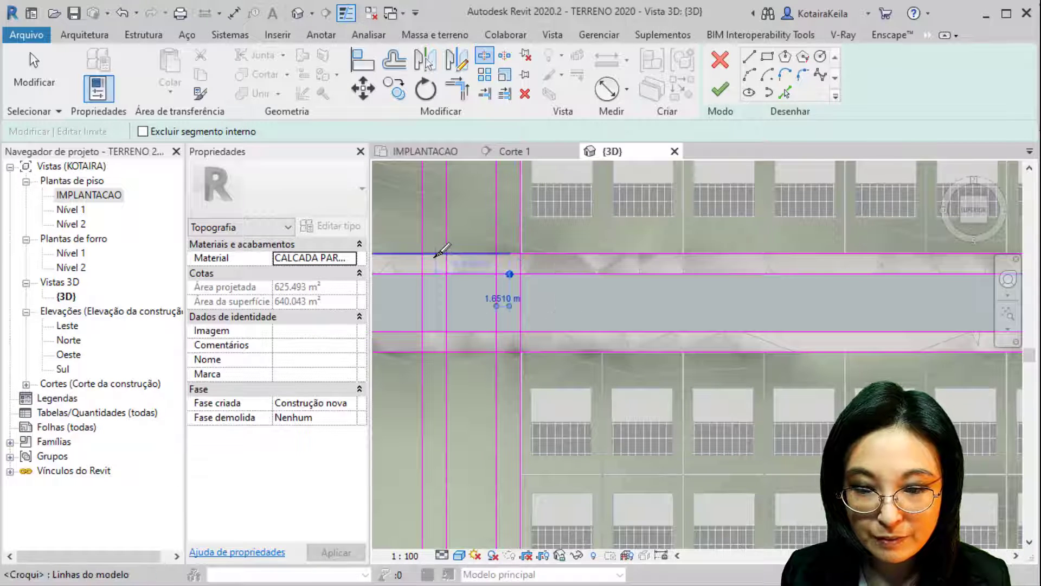
{"action": "left_click", "coordinate": [436, 254]}
{"action": "left_click", "coordinate": [434, 274]}
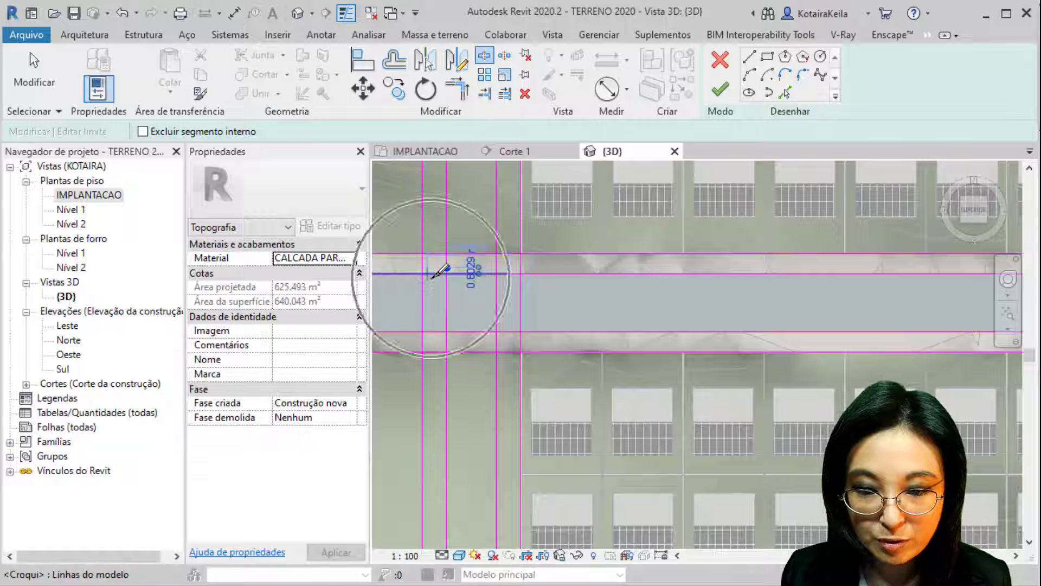
{"action": "left_click", "coordinate": [423, 268]}
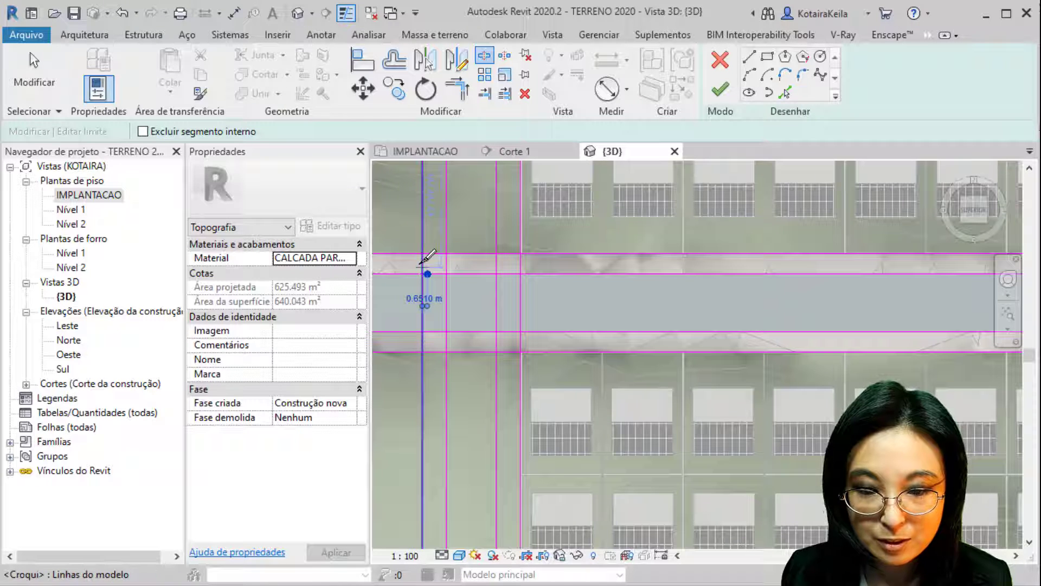
Split the sketch lines where the two crossing strips meet the sidewalk south of the street
{"action": "left_click", "coordinate": [437, 332]}
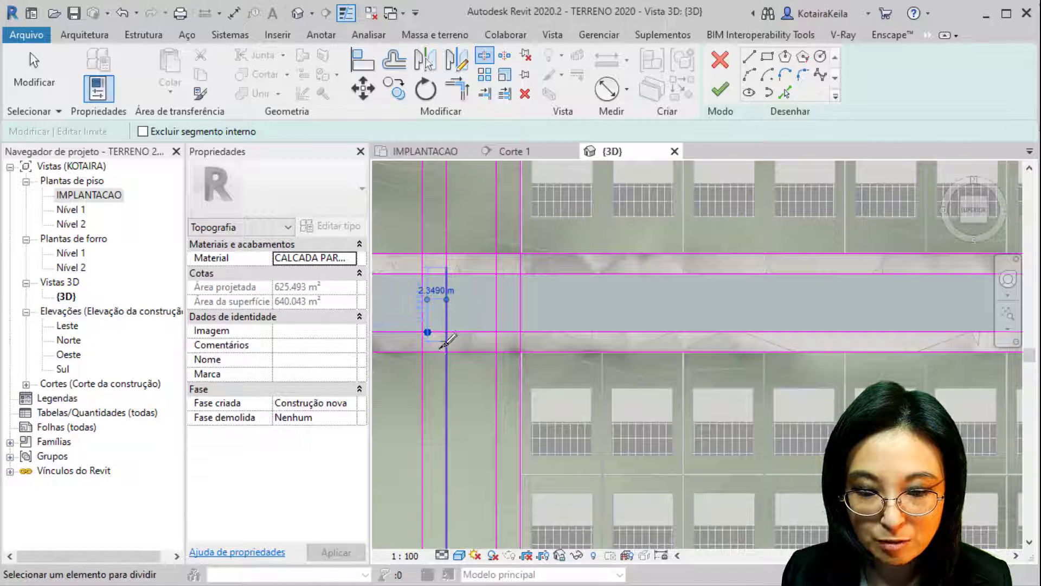
{"action": "left_click", "coordinate": [436, 351]}
{"action": "left_click", "coordinate": [436, 352]}
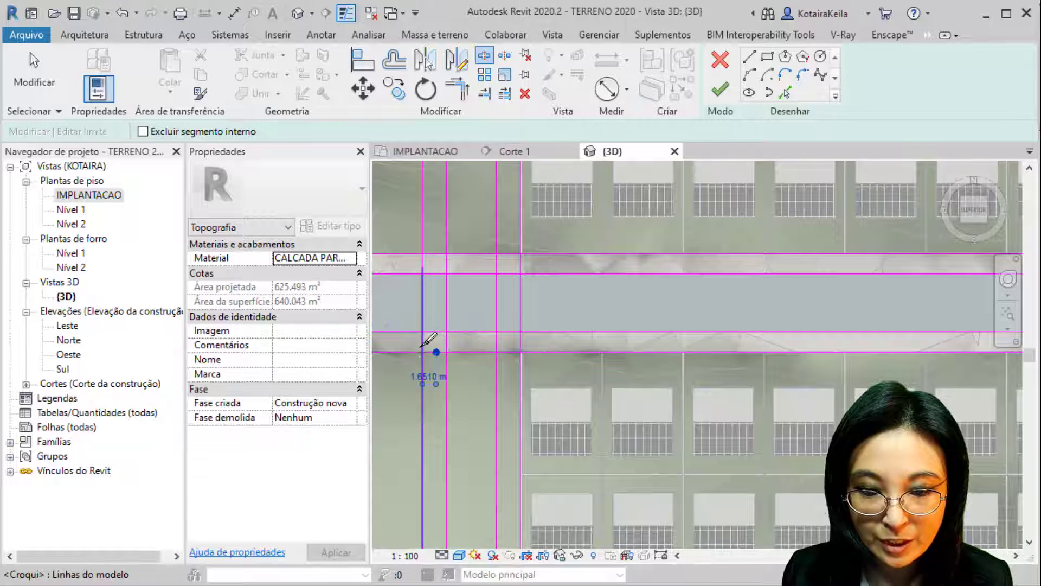
{"action": "left_click", "coordinate": [509, 332]}
{"action": "left_click", "coordinate": [519, 346]}
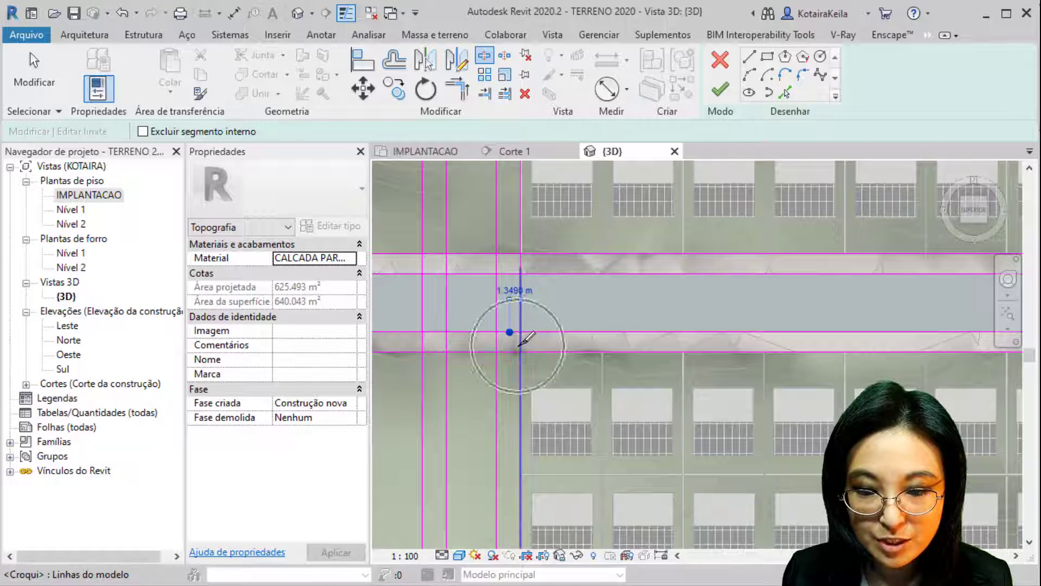
{"action": "left_click", "coordinate": [509, 354]}
{"action": "left_click", "coordinate": [496, 344]}
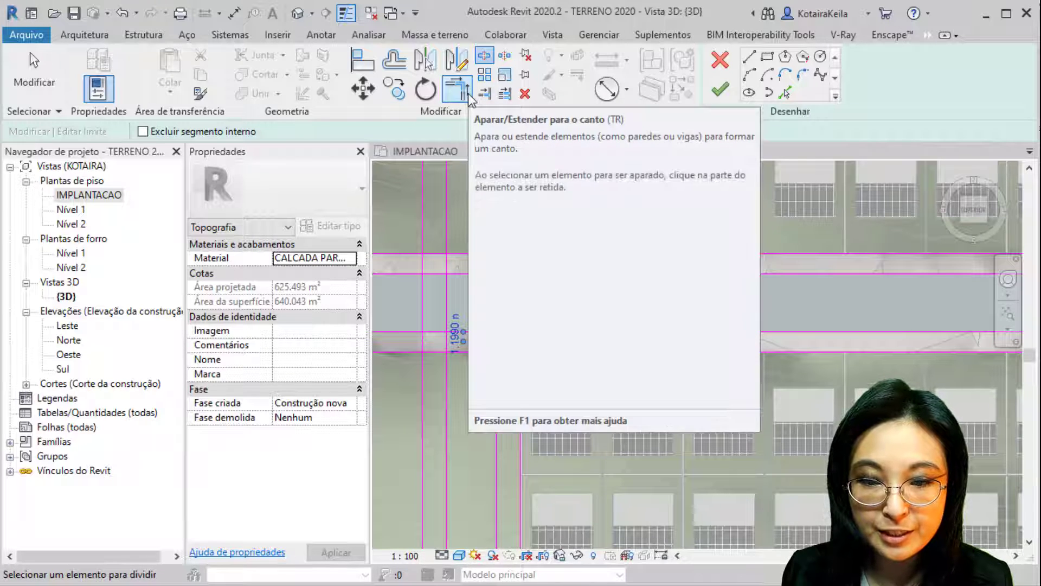
Trim the crossing strip's house-side line into corners with the outer sidewalk lines north and south of the street
{"action": "left_click", "coordinate": [469, 98]}
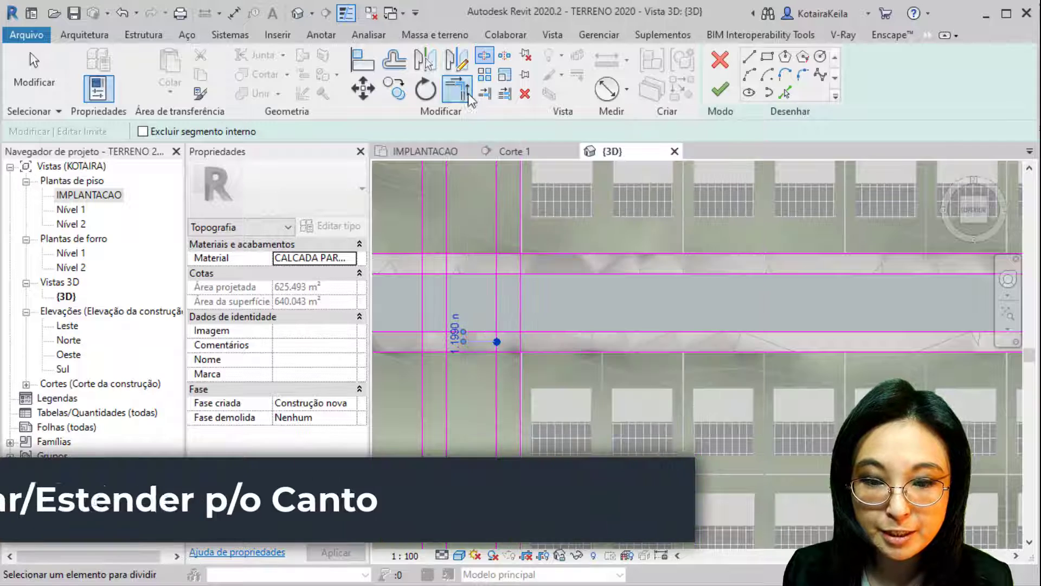
{"action": "left_click", "coordinate": [539, 252]}
{"action": "left_click", "coordinate": [522, 235]}
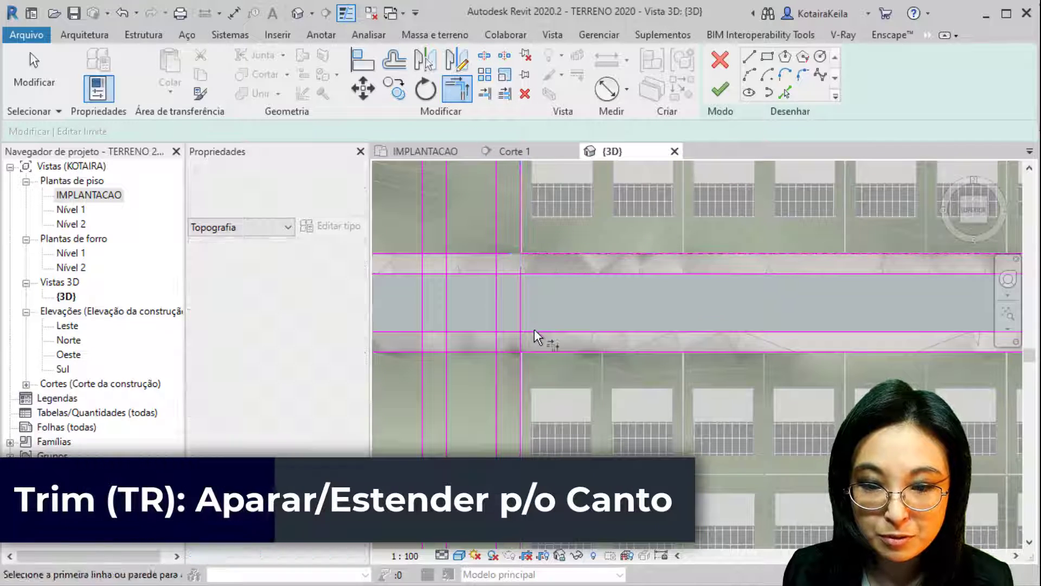
{"action": "left_click", "coordinate": [534, 354]}
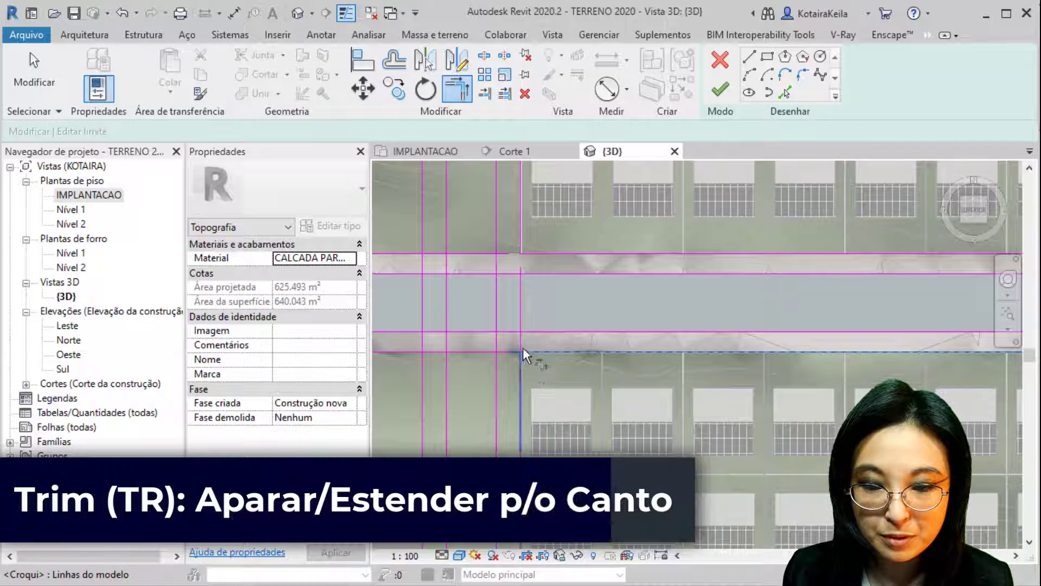
{"action": "left_click", "coordinate": [521, 357]}
Trim the inner sidewalk corners south of the street and the west strip's outer corners on both sides
{"action": "left_click", "coordinate": [524, 331]}
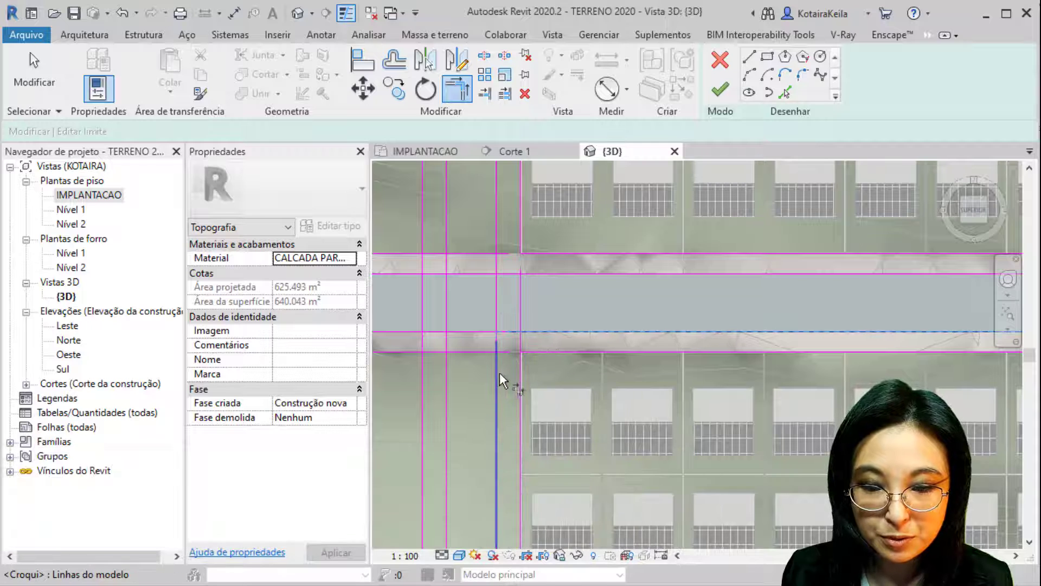
{"action": "left_click", "coordinate": [498, 373]}
{"action": "left_click", "coordinate": [423, 338]}
{"action": "left_click", "coordinate": [430, 332]}
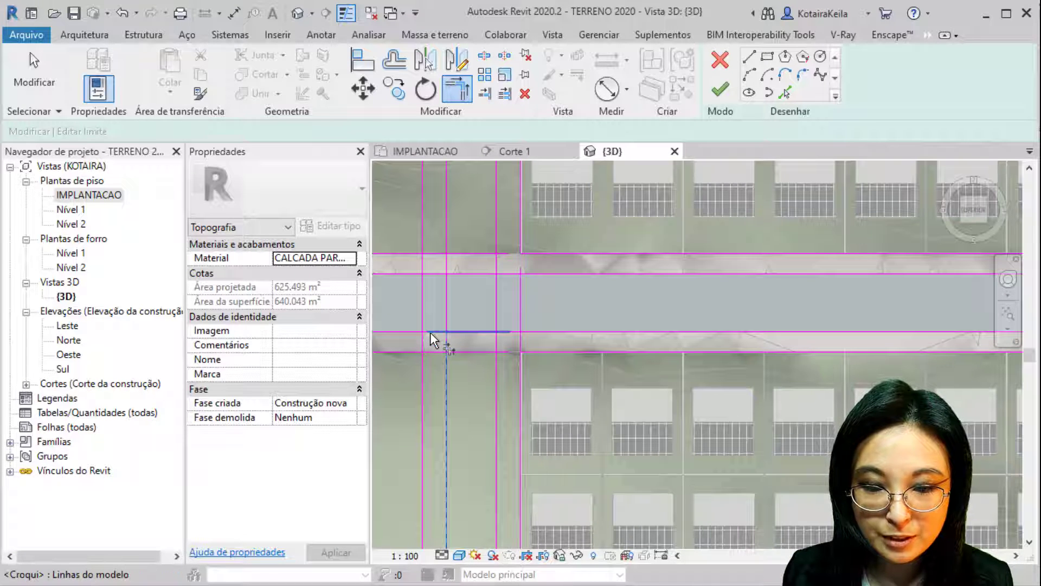
{"action": "left_click", "coordinate": [423, 381]}
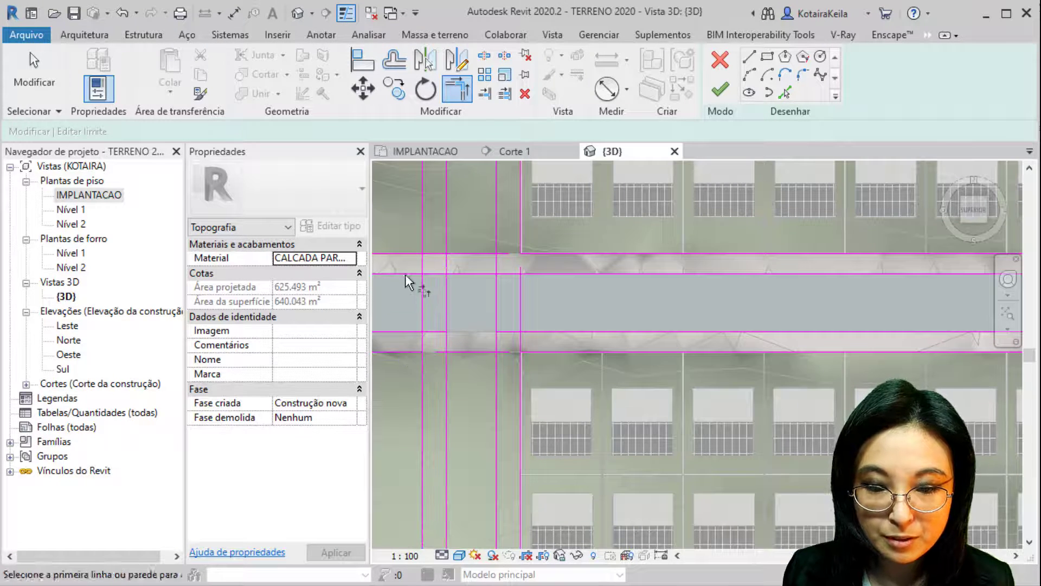
{"action": "left_click", "coordinate": [422, 298]}
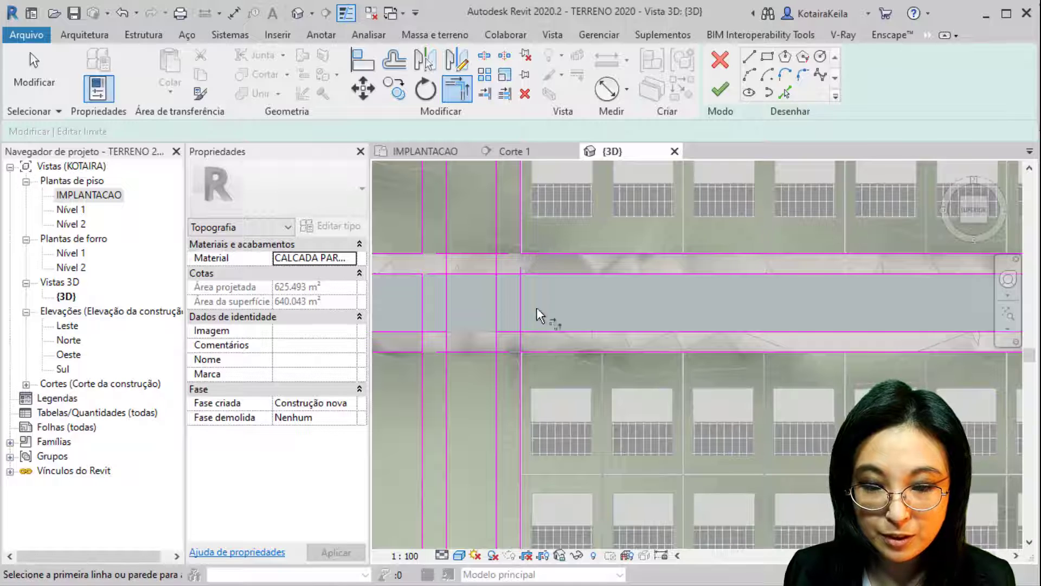
Delete the leftover sketch segments crossing the street and the segment between the strips on its south side
{"action": "key", "text": "Escape"}
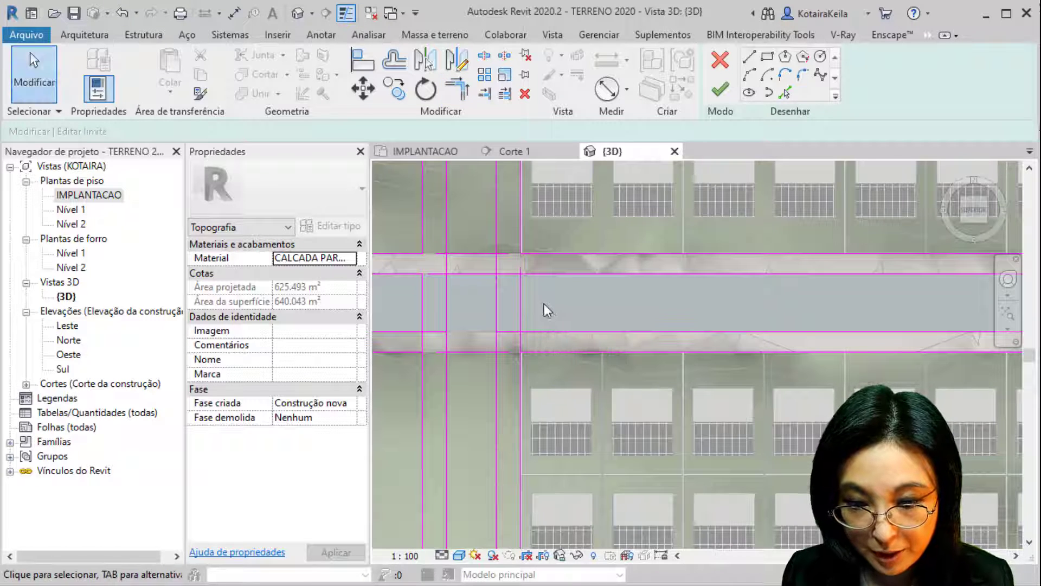
{"action": "left_click_drag", "start_coordinate": [550, 302], "coordinate": [398, 309]}
{"action": "key", "text": "Delete"}
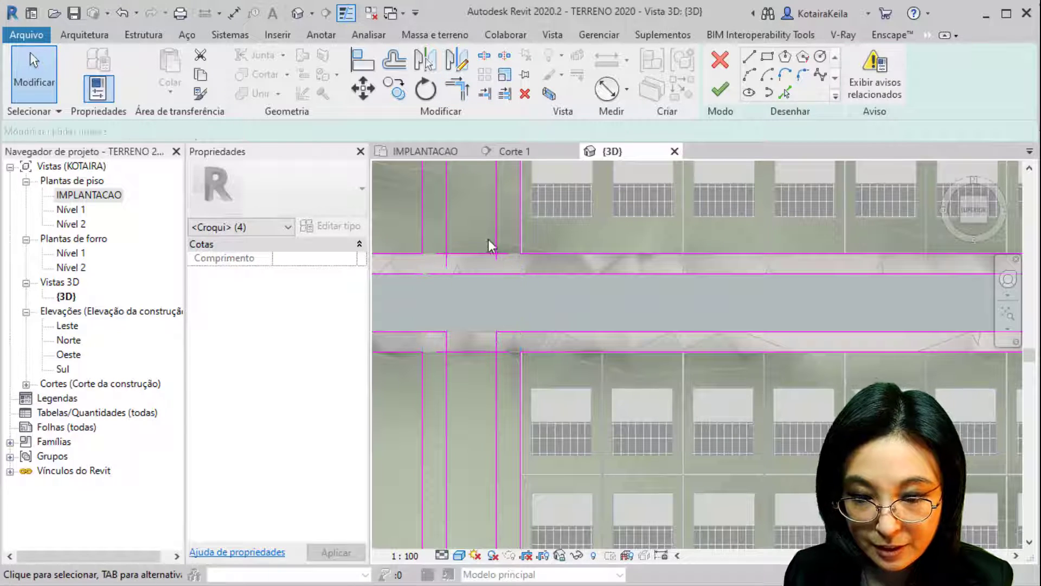
{"action": "left_click_drag", "start_coordinate": [481, 360], "coordinate": [471, 399]}
{"action": "key", "text": "Delete"}
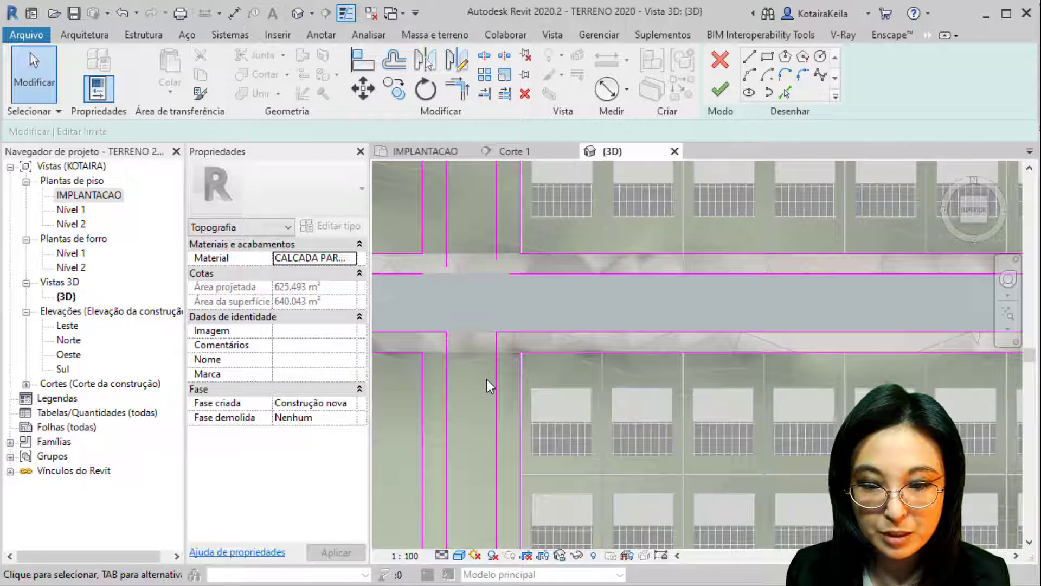
Trim both crossing strips' inner lines into corners with the street-side sidewalk line north of the street
{"action": "left_click", "coordinate": [457, 88]}
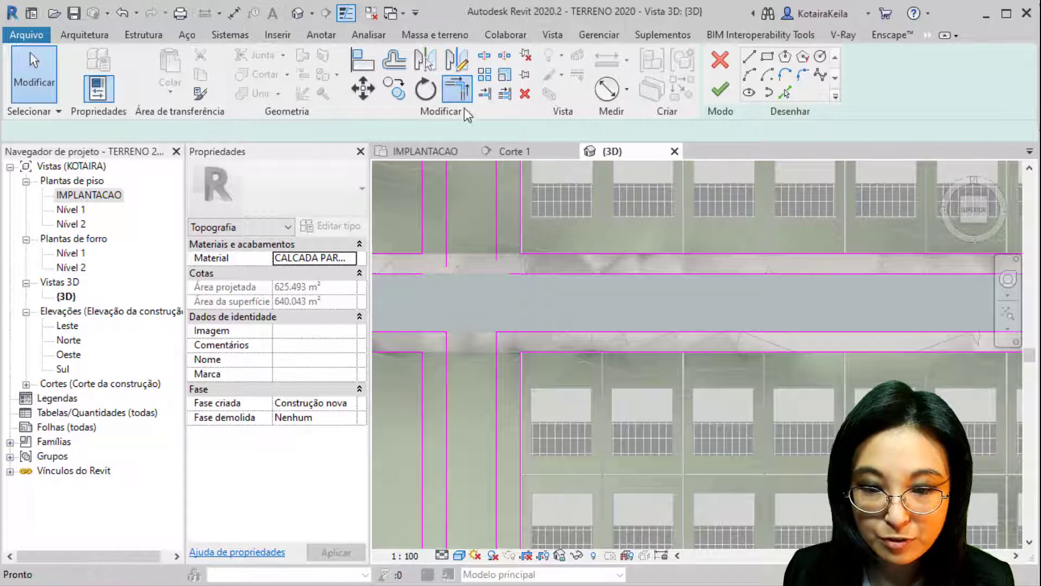
{"action": "left_click", "coordinate": [530, 275]}
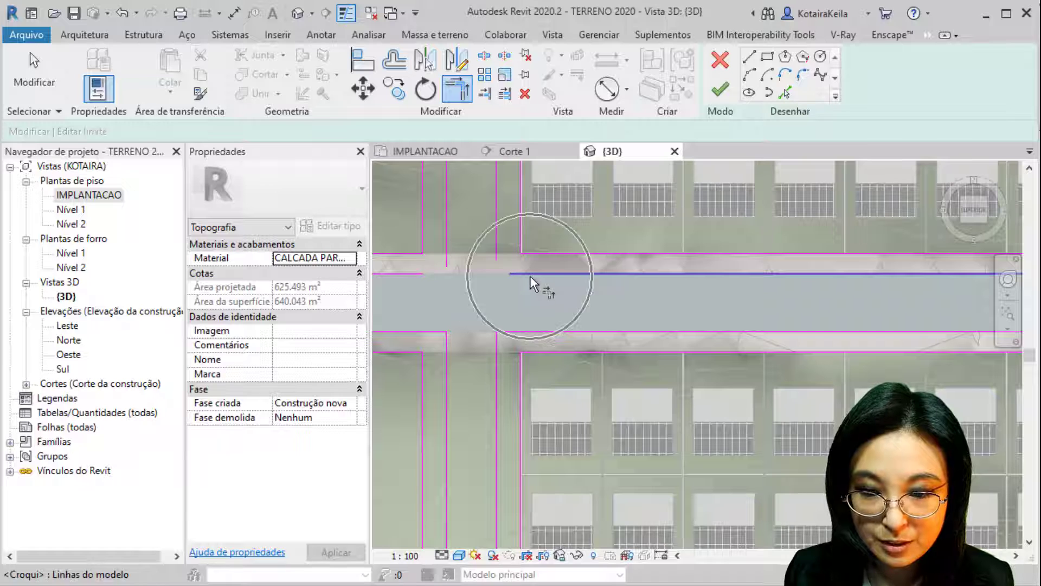
{"action": "left_click", "coordinate": [499, 239]}
{"action": "left_click", "coordinate": [444, 242]}
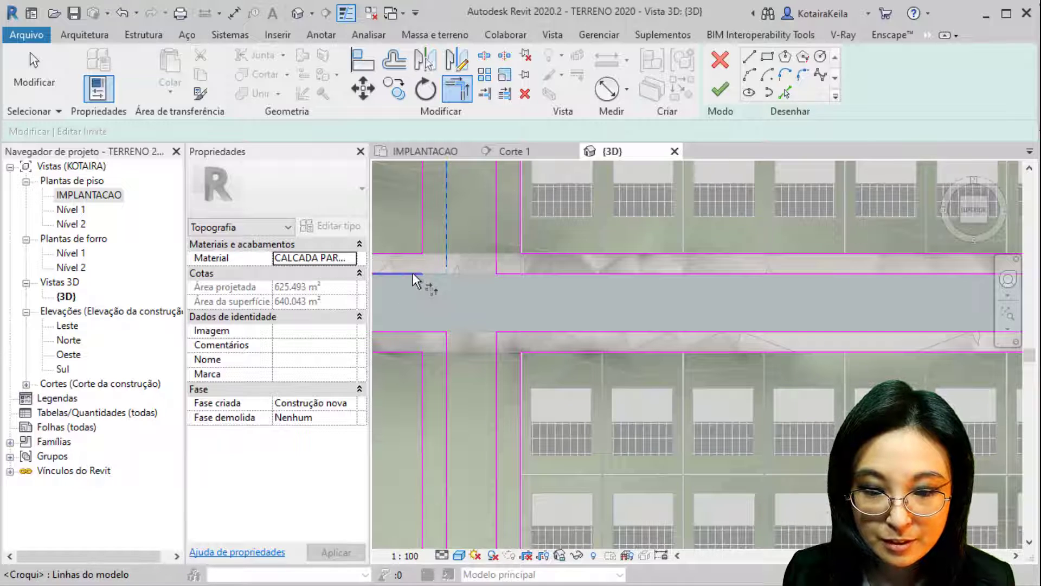
{"action": "left_click", "coordinate": [412, 272]}
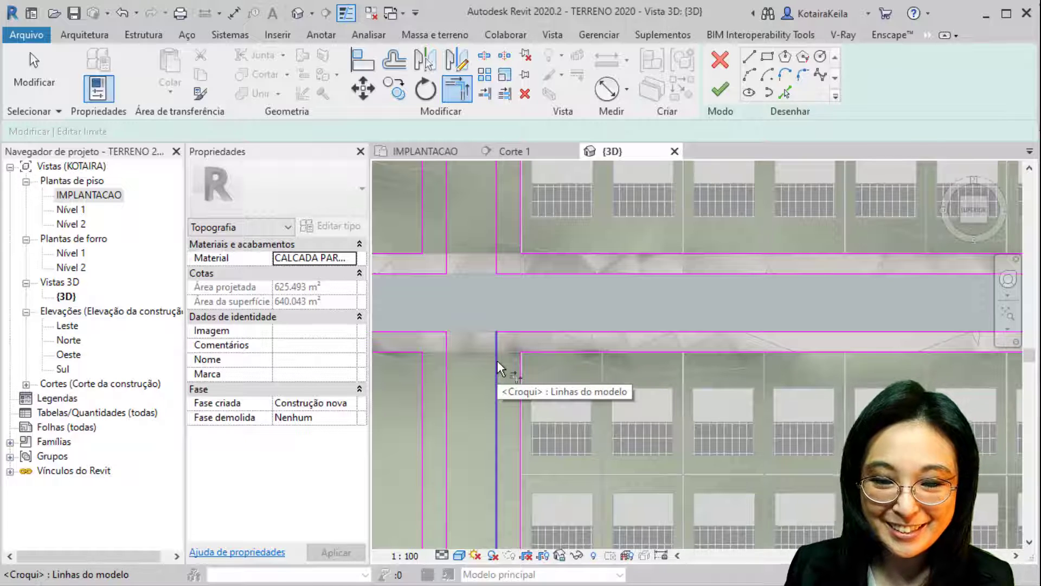
{"action": "left_click", "coordinate": [542, 349]}
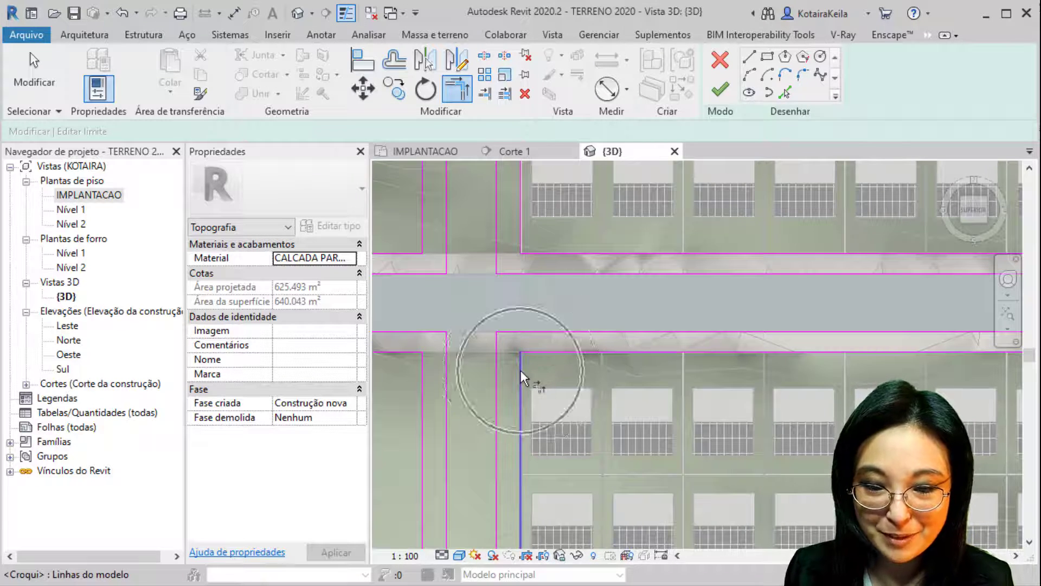
{"action": "key", "text": "ctrl"}
{"action": "key", "text": "ctrl"}
{"action": "key", "text": "ctrl"}
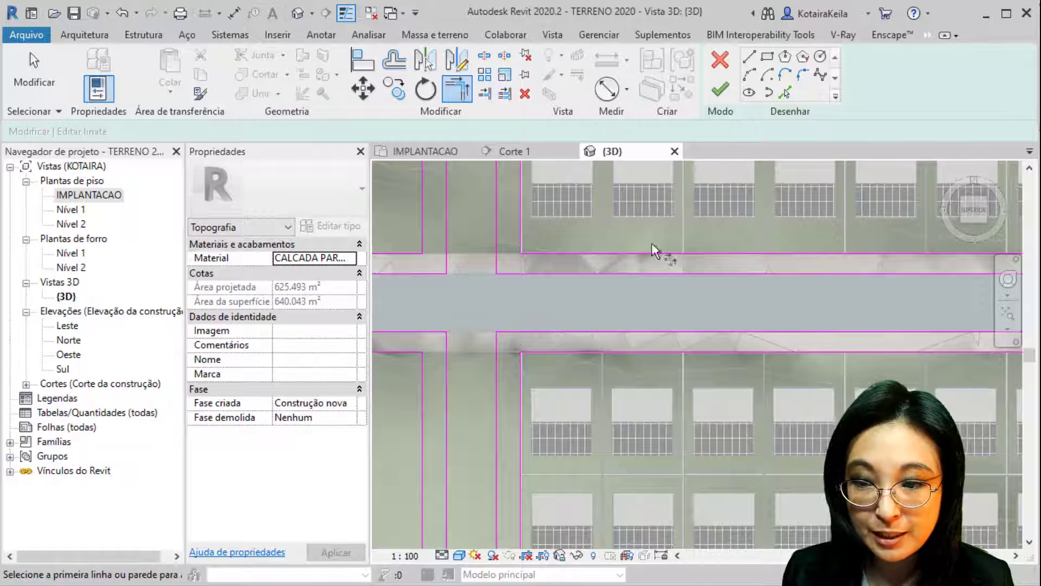
{"action": "key", "text": "ctrl"}
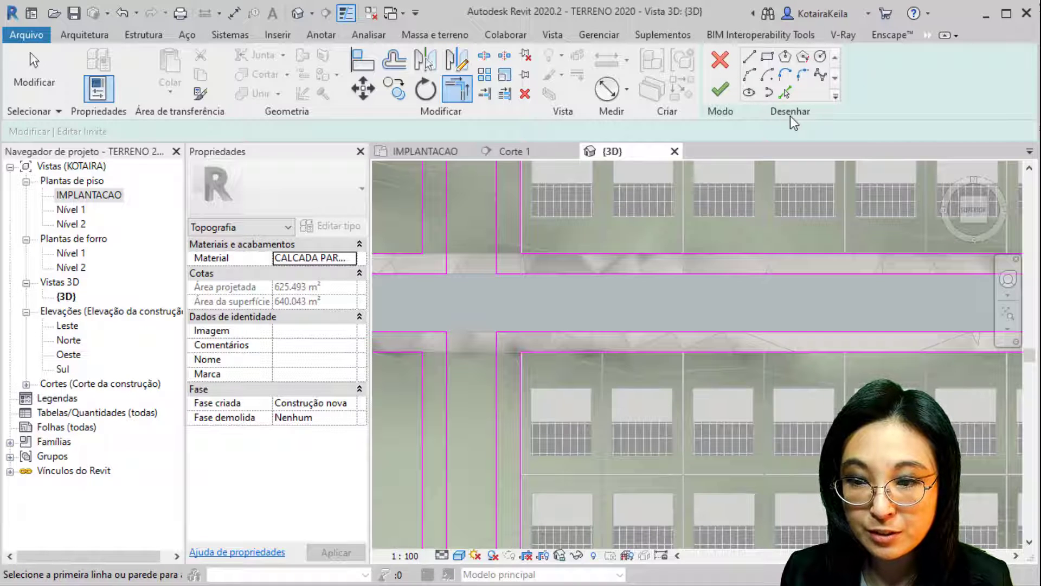
{"action": "key", "text": "ctrl"}
Round the southeast street corner of the sidewalk with a fillet arc and set its radius to 3 m
{"action": "left_click", "coordinate": [803, 79]}
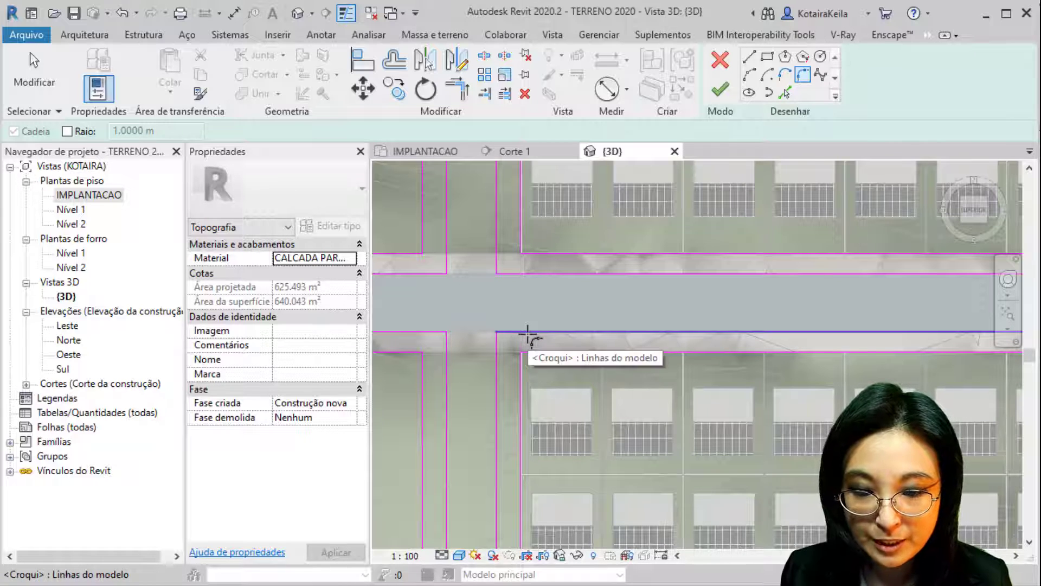
{"action": "left_click", "coordinate": [528, 333]}
{"action": "left_click", "coordinate": [498, 358]}
{"action": "scroll", "coordinate": [507, 345], "scroll_direction": "up", "scroll_amount": 2}
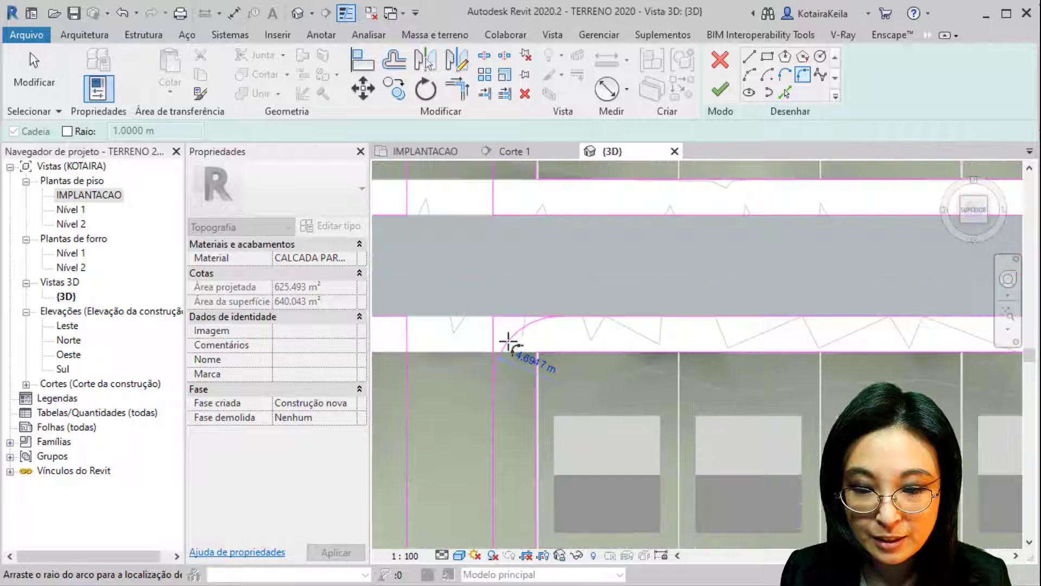
{"action": "left_click", "coordinate": [508, 343]}
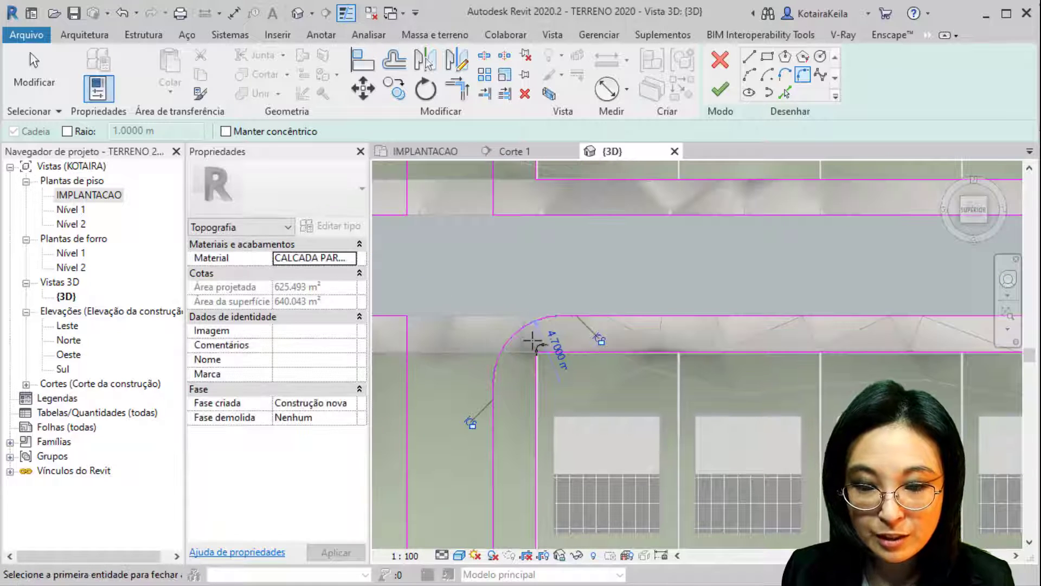
{"action": "left_click", "coordinate": [554, 347]}
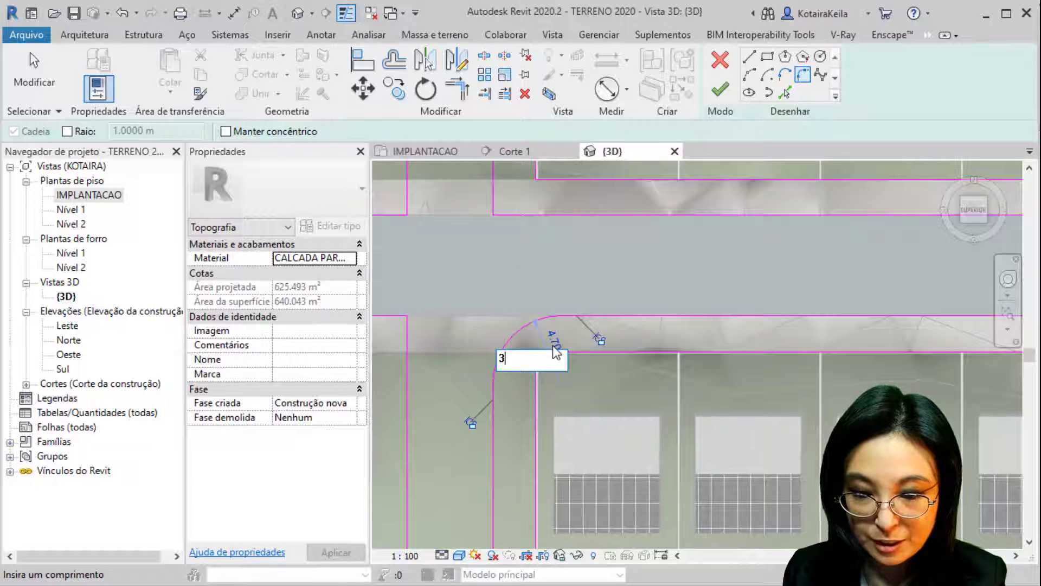
{"action": "key", "text": "Return"}
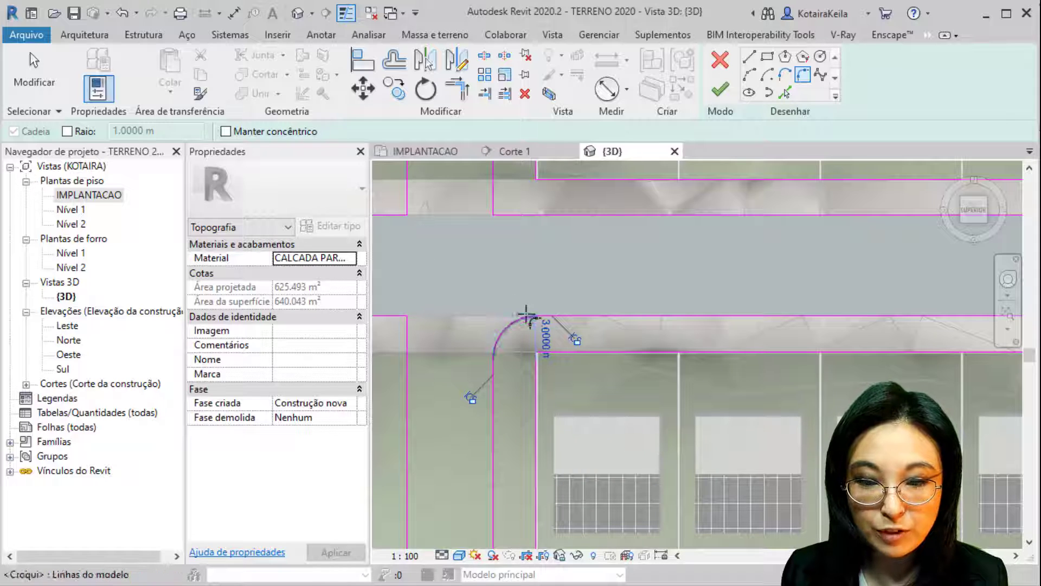
Fix the fillet radius at 3 m and round the southwest street corner of the sidewalk
{"action": "left_click", "coordinate": [71, 131]}
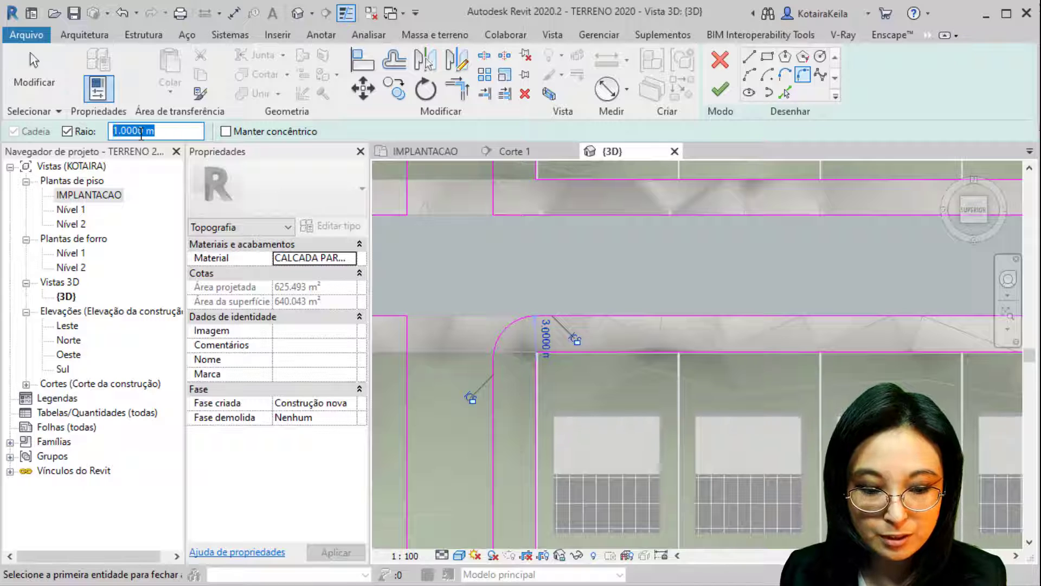
{"action": "type", "text": "3"}
{"action": "middle_click_drag", "start_coordinate": [477, 356], "coordinate": [567, 348]}
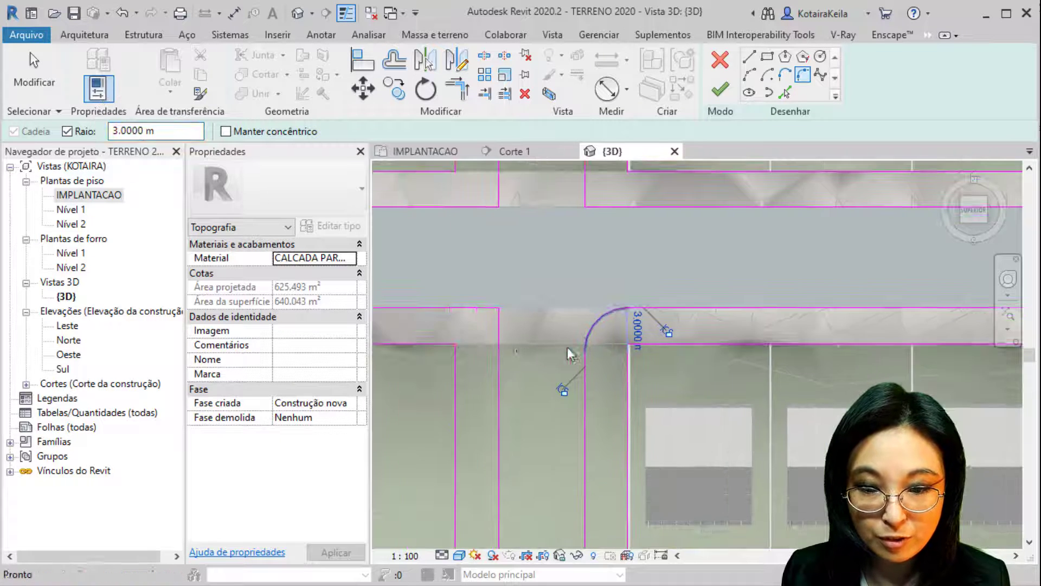
{"action": "left_click", "coordinate": [500, 359]}
{"action": "left_click", "coordinate": [453, 308]}
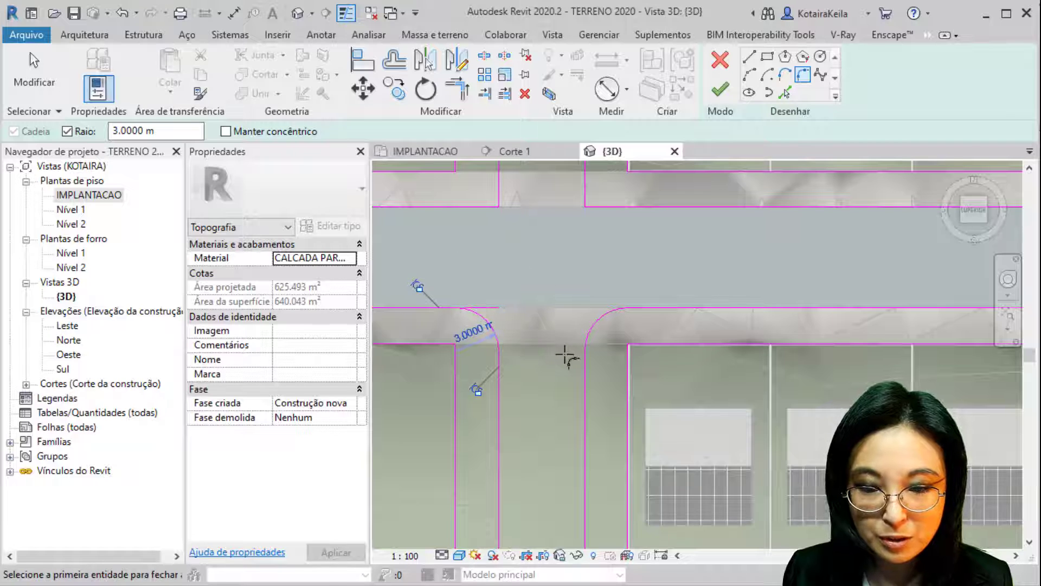
Round the northwest and northeast street corners of the sidewalk with the same 3 m fillet
{"action": "middle_click_drag", "start_coordinate": [559, 356], "coordinate": [572, 427]}
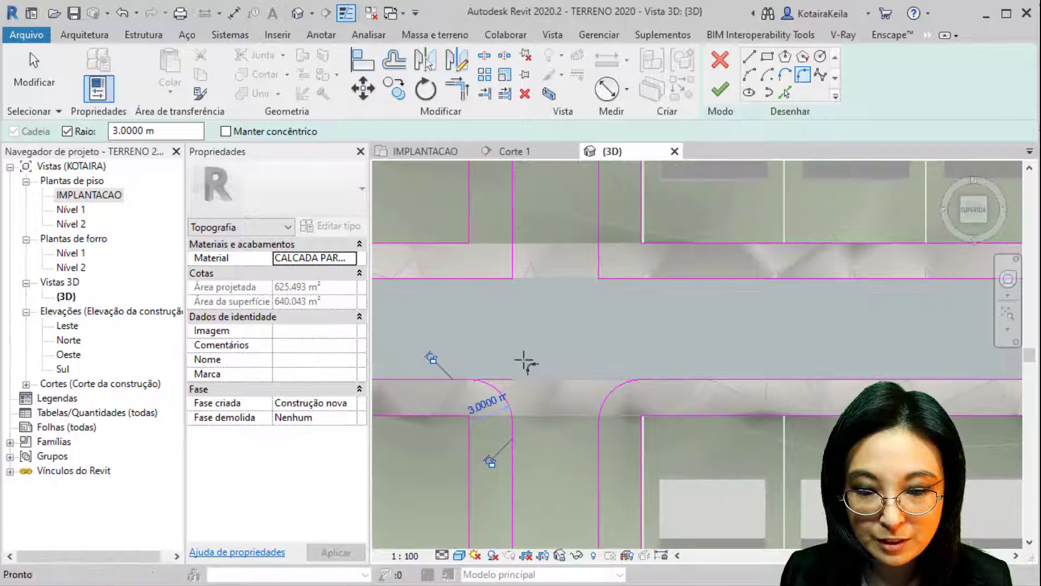
{"action": "left_click", "coordinate": [448, 281]}
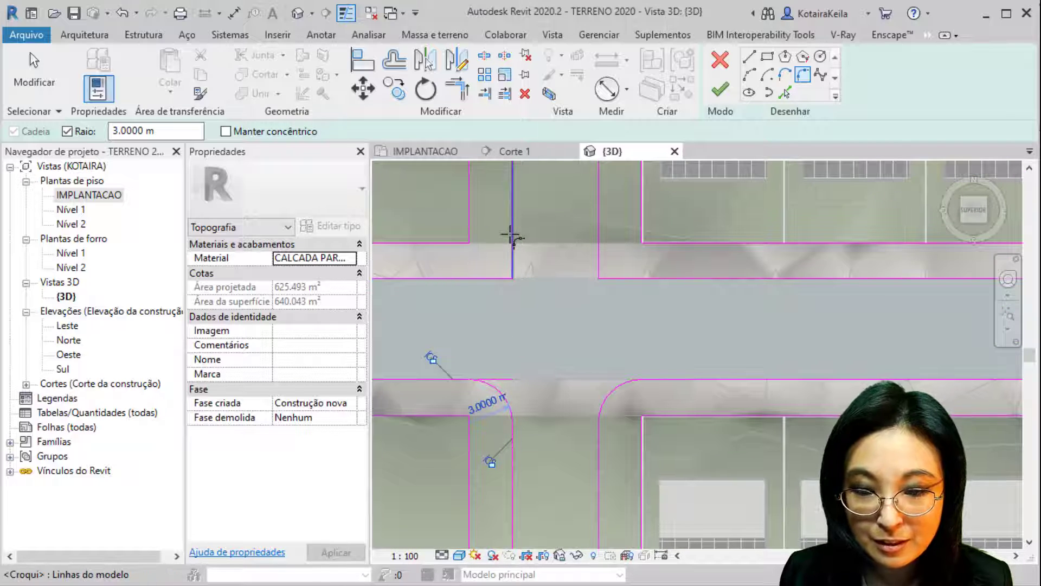
{"action": "left_click", "coordinate": [512, 232]}
{"action": "left_click", "coordinate": [600, 228]}
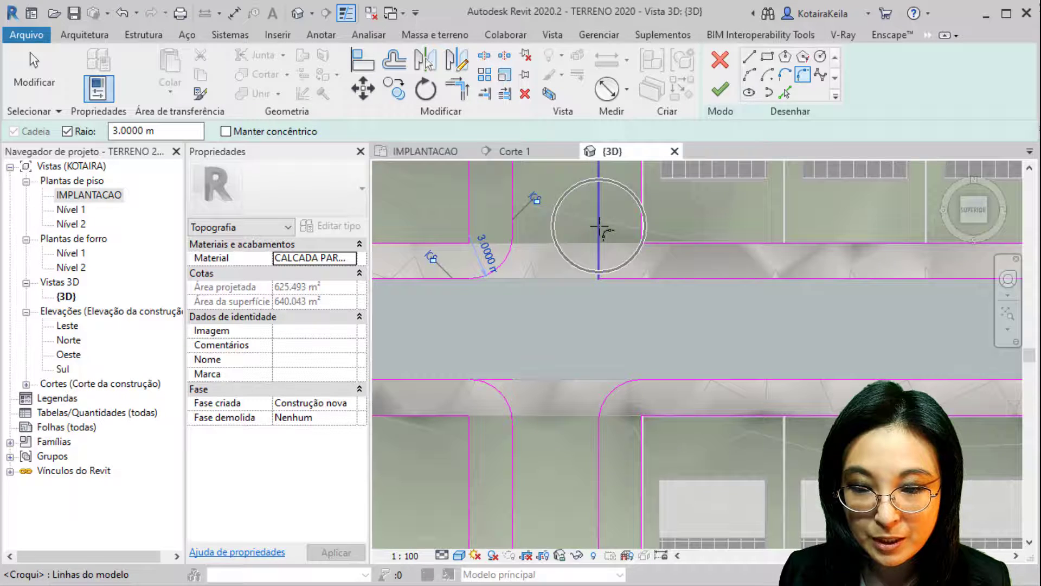
{"action": "left_click", "coordinate": [639, 280]}
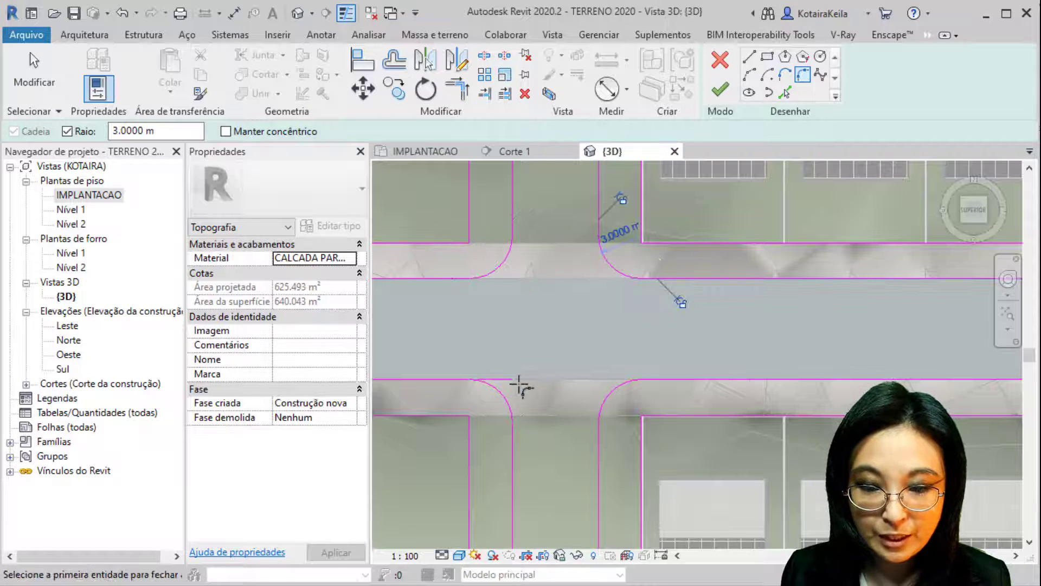
End the fillet command and delete the leftover line segment beyond the southwest rounded corner
{"action": "key", "text": "Escape"}
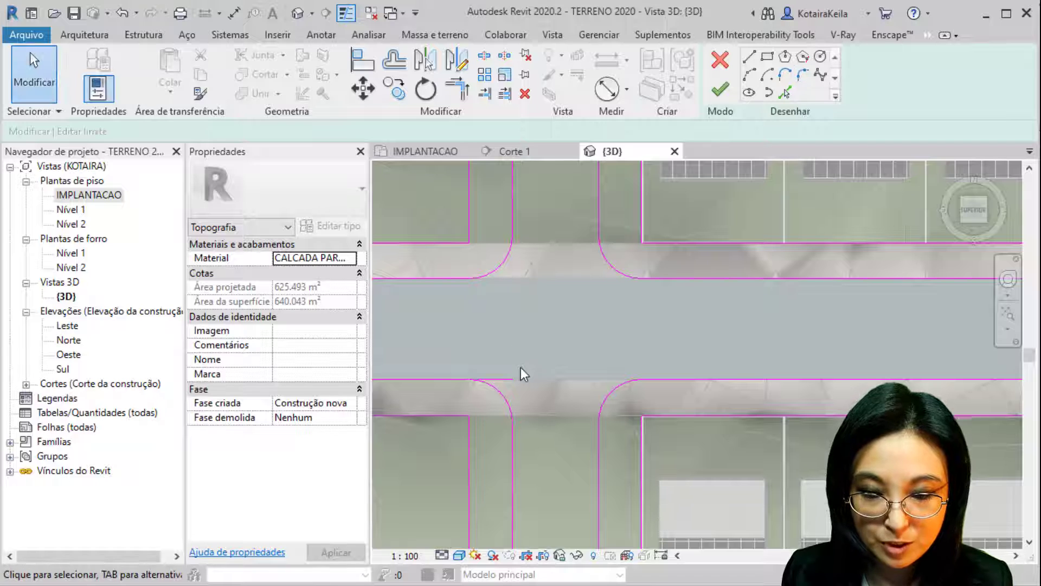
{"action": "left_click", "coordinate": [507, 378]}
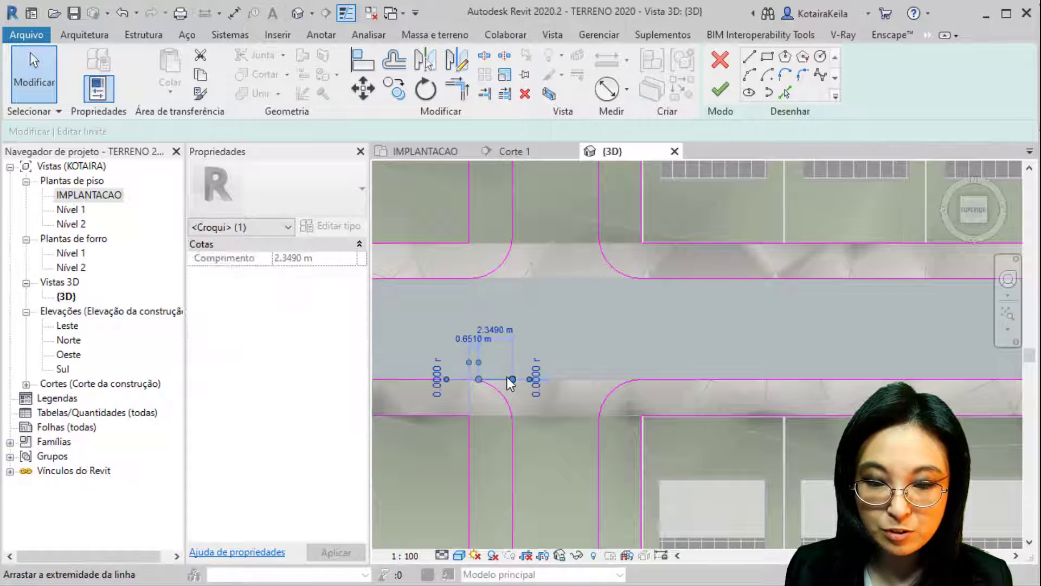
{"action": "key", "text": "Escape"}
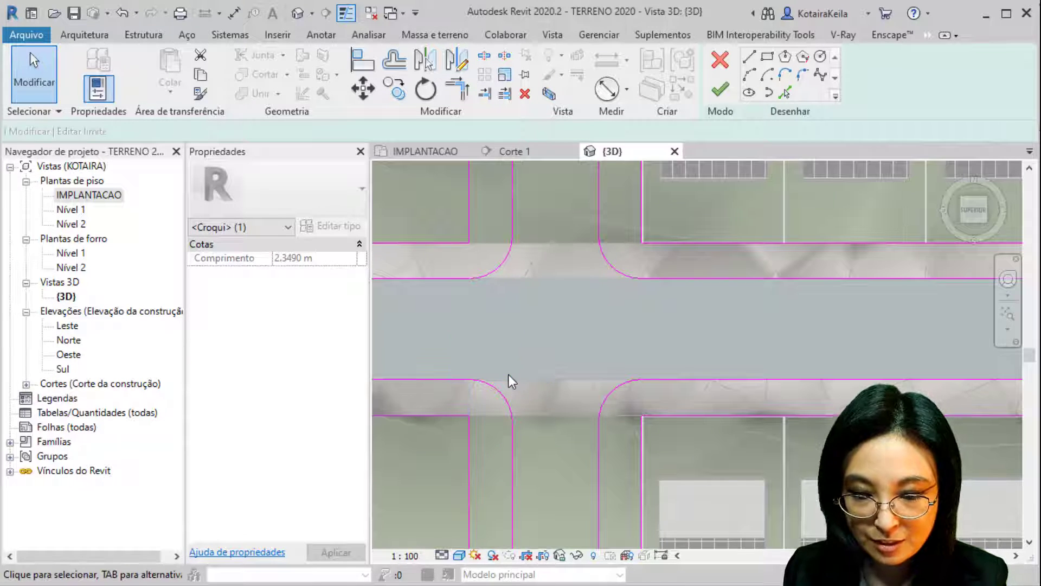
Move the two north end lines of the cross-street sidewalks about 29 m north, past the terrain's edge
{"action": "scroll", "coordinate": [568, 287], "scroll_direction": "down", "scroll_amount": 3}
{"action": "scroll", "coordinate": [567, 287], "scroll_direction": "down", "scroll_amount": 5}
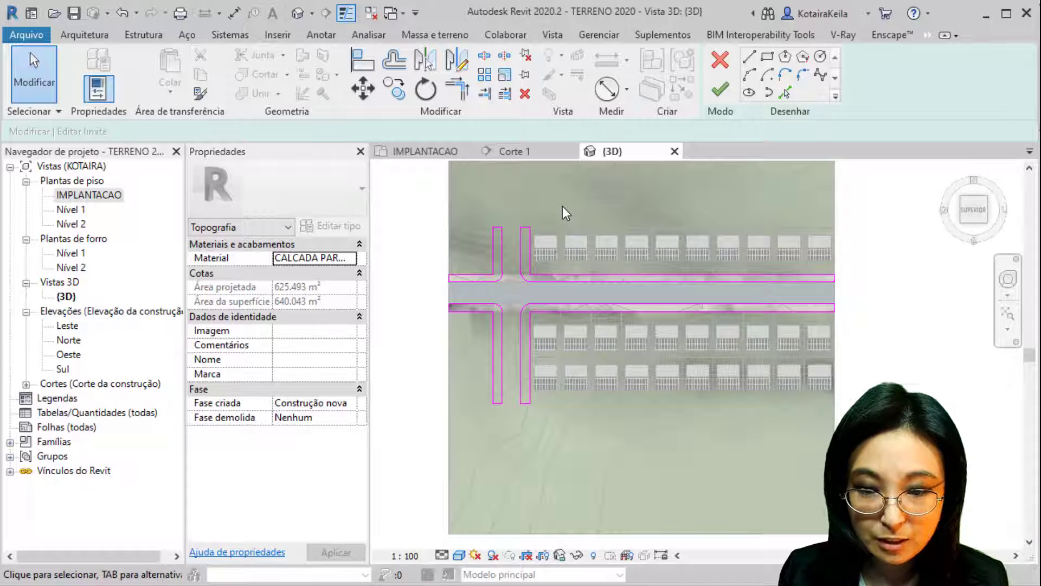
{"action": "middle_click_drag", "start_coordinate": [570, 237], "coordinate": [572, 251]}
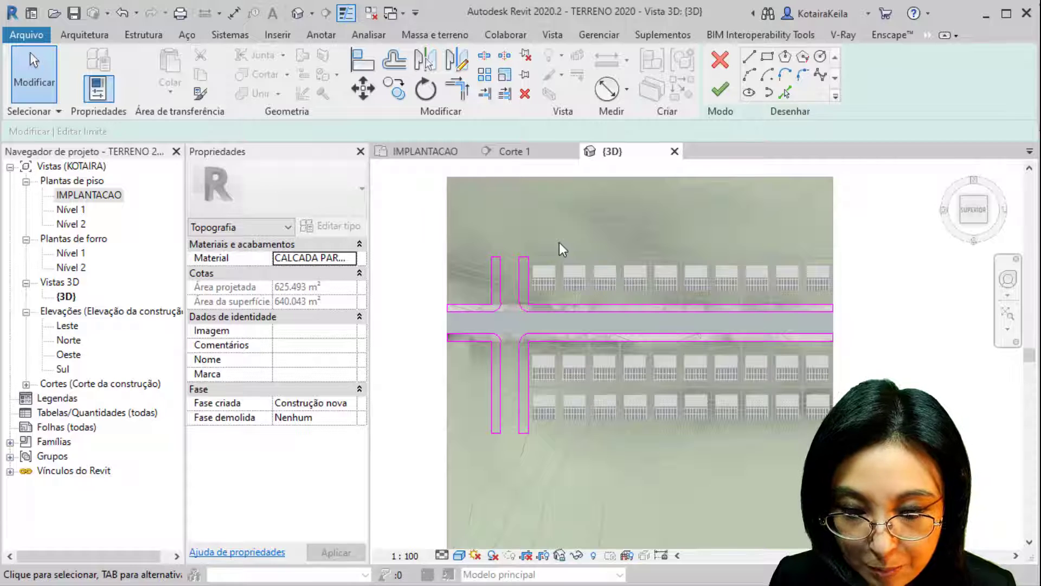
{"action": "mouse_move", "coordinate": [559, 242]}
{"action": "left_mouse_down"}
{"action": "mouse_move", "coordinate": [489, 264]}
{"action": "mouse_move", "coordinate": [434, 243]}
{"action": "mouse_move", "coordinate": [572, 272]}
{"action": "left_mouse_up"}
{"action": "key", "text": "ctrl"}
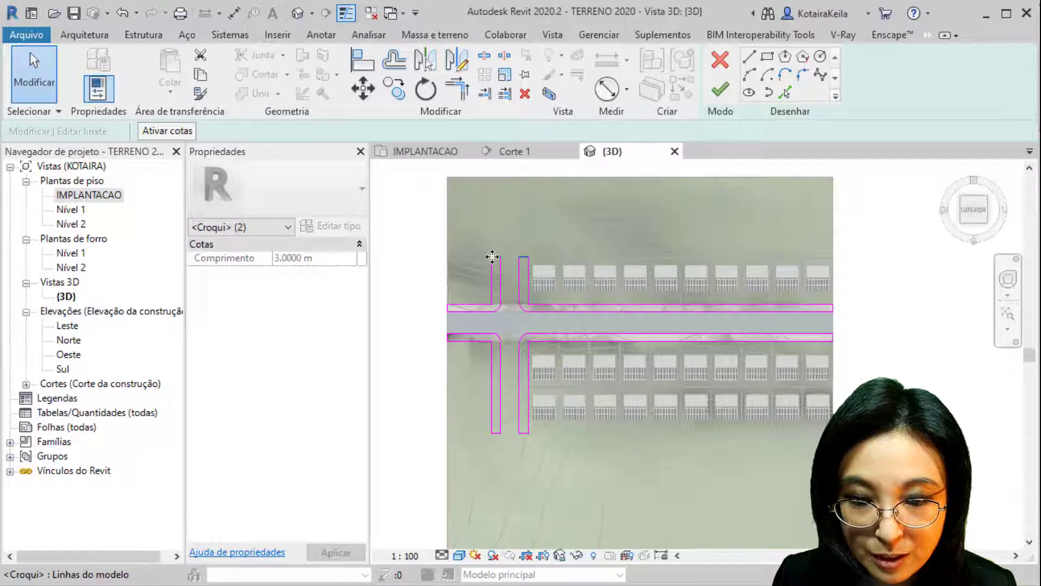
{"action": "left_click", "coordinate": [363, 88]}
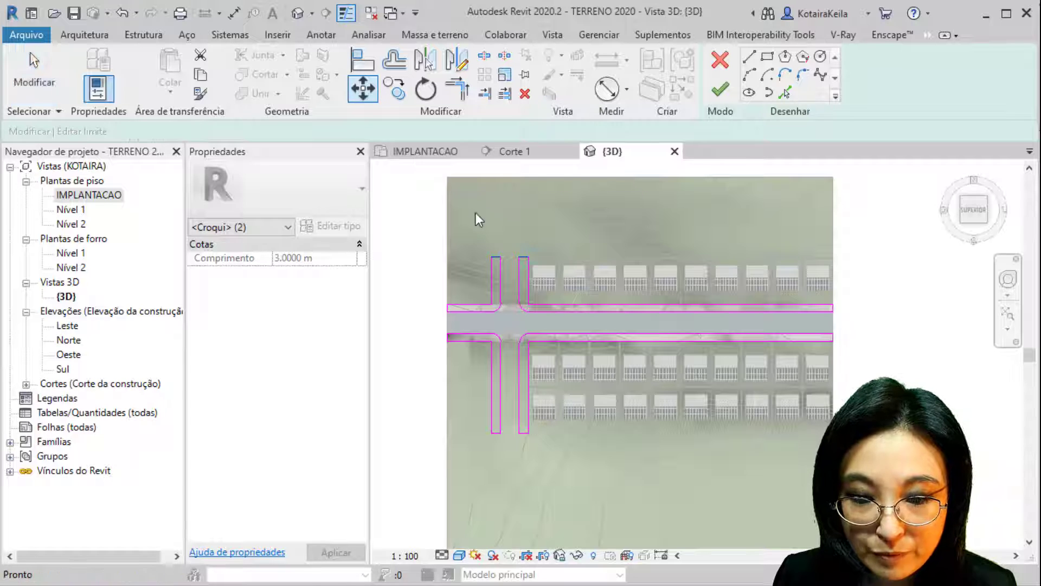
{"action": "left_click", "coordinate": [487, 201]}
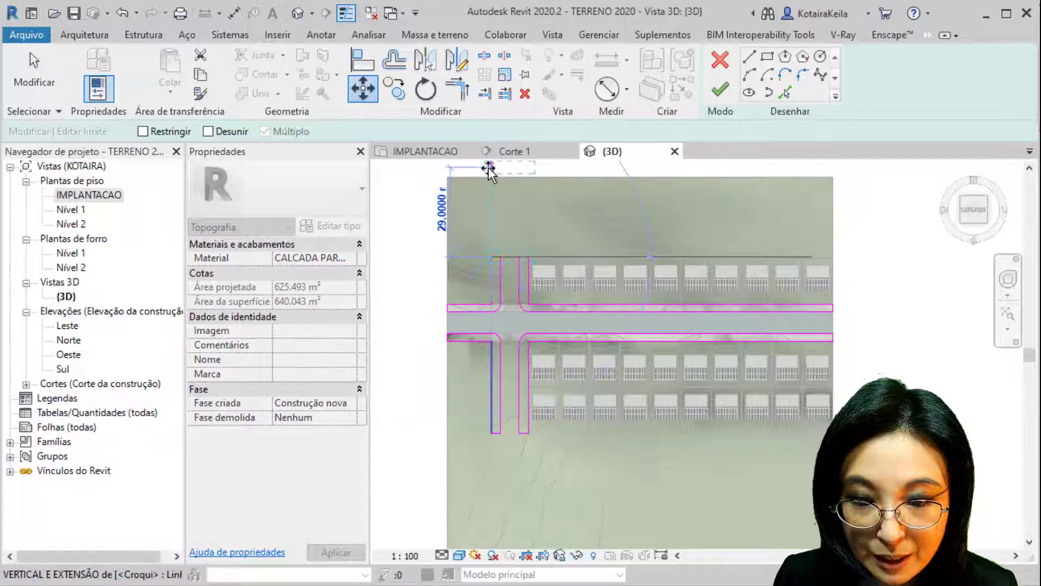
{"action": "left_click", "coordinate": [488, 172]}
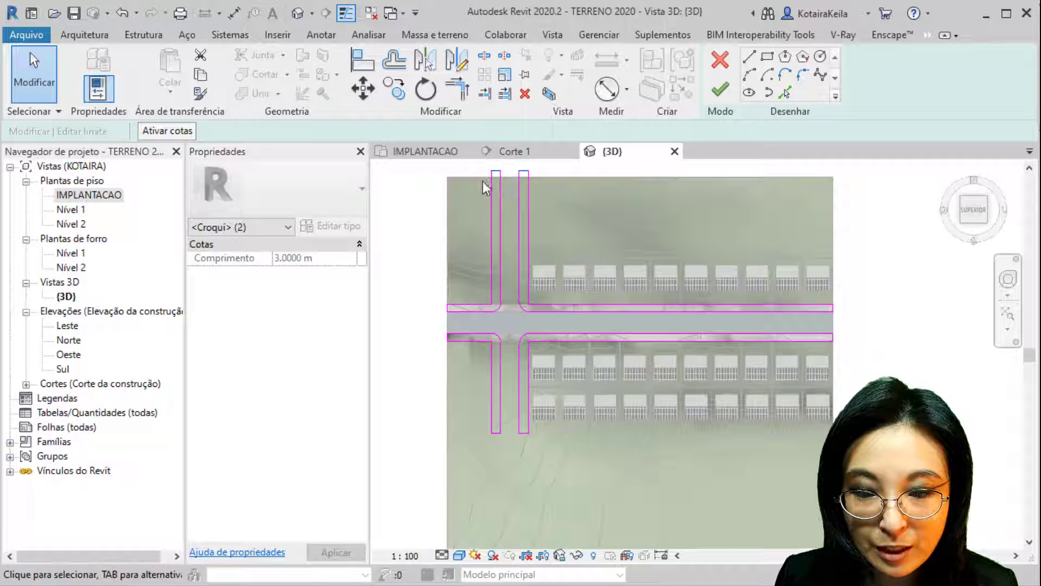
Move the two south end lines of the cross-street sidewalks about 46 m south, past the terrain's edge
{"action": "key", "text": "ctrl"}
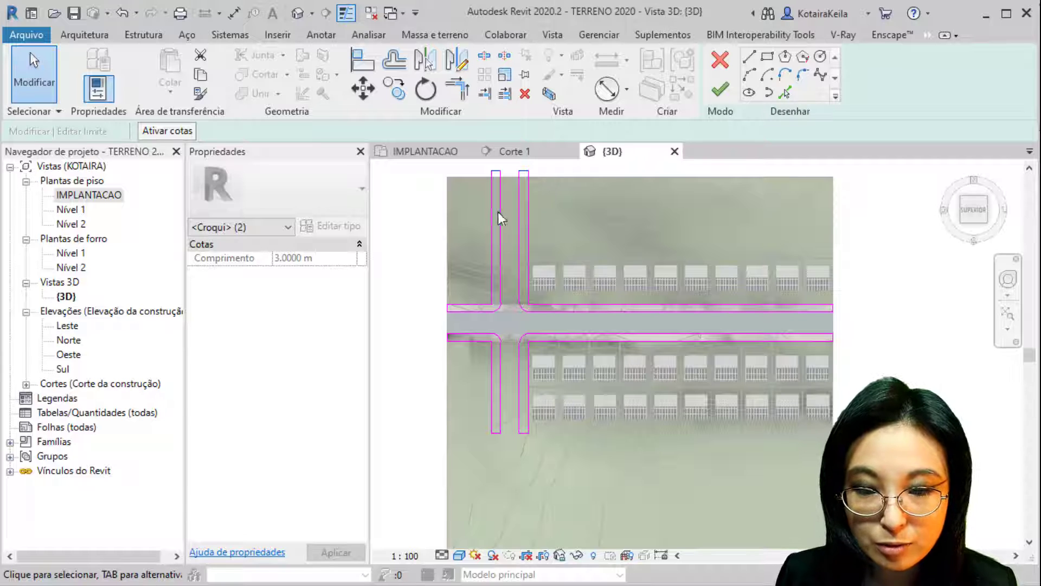
{"action": "key", "text": "ctrl"}
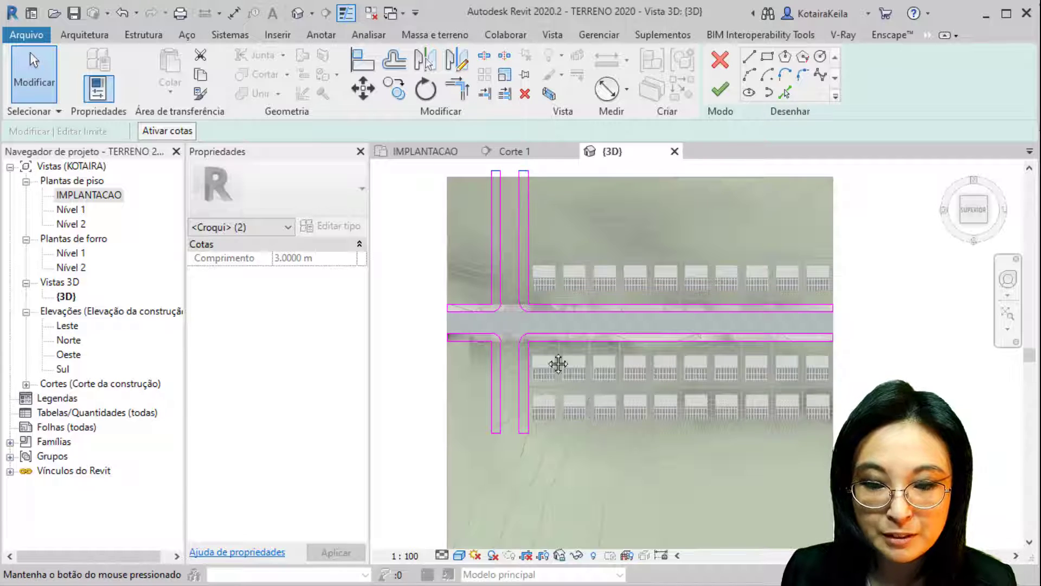
{"action": "middle_click_drag", "start_coordinate": [559, 363], "coordinate": [537, 317]}
{"action": "left_click_drag", "start_coordinate": [379, 327], "coordinate": [515, 375]}
{"action": "key", "text": "ctrl"}
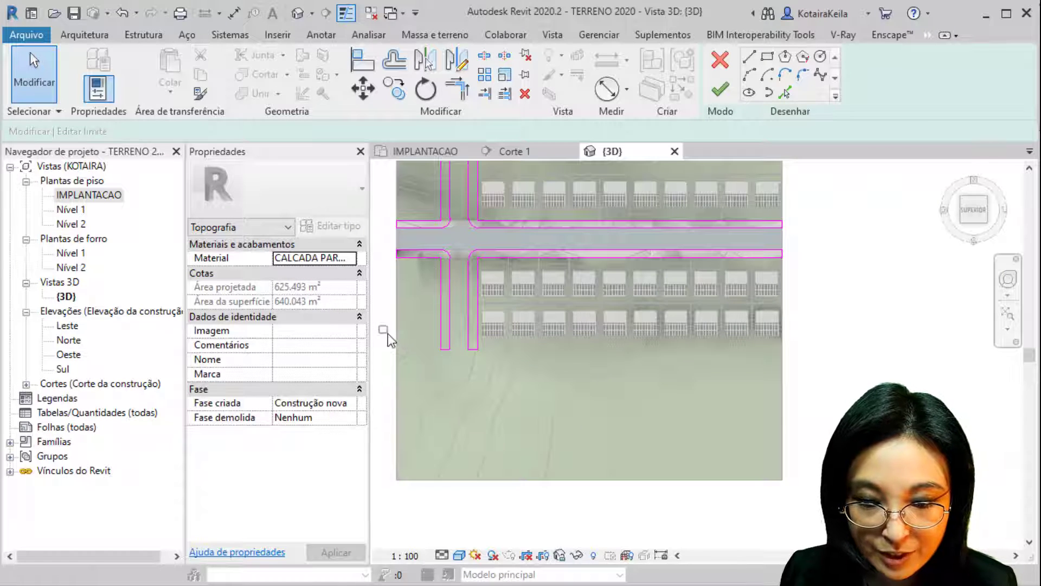
{"action": "left_click_drag", "start_coordinate": [379, 327], "coordinate": [539, 375], "text": "ctrl"}
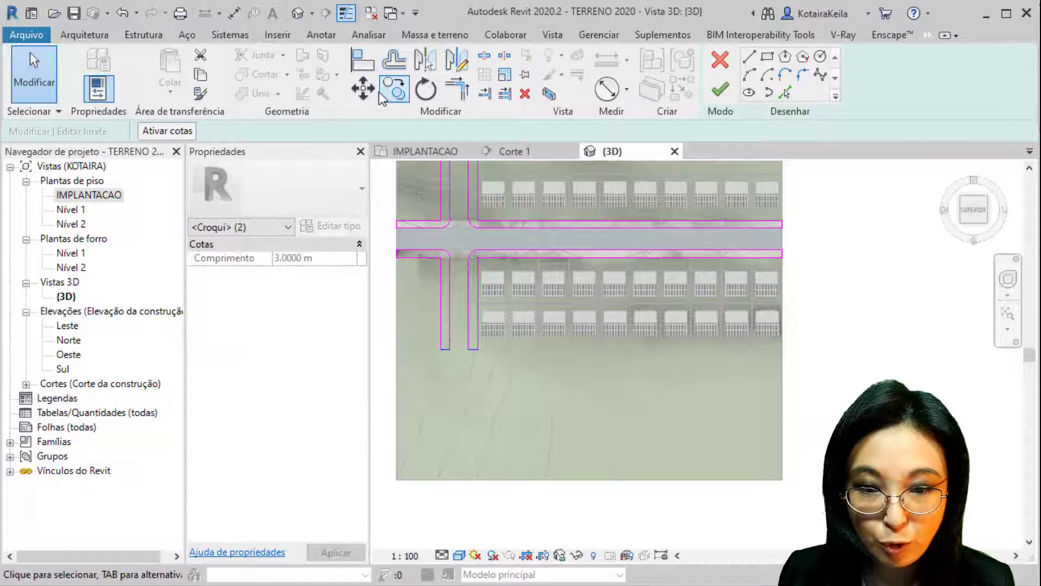
{"action": "left_click", "coordinate": [363, 90]}
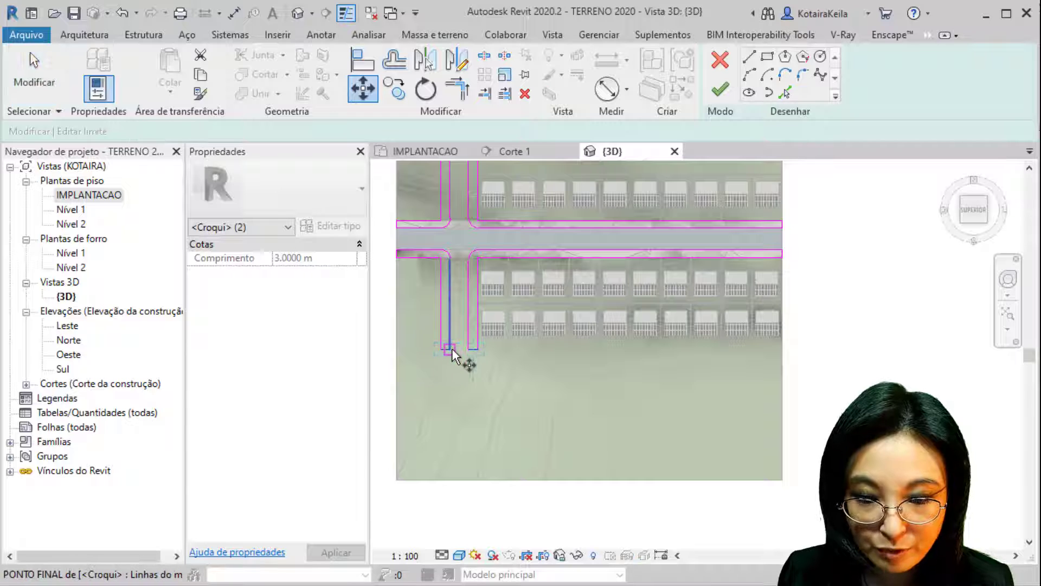
{"action": "left_click", "coordinate": [452, 349]}
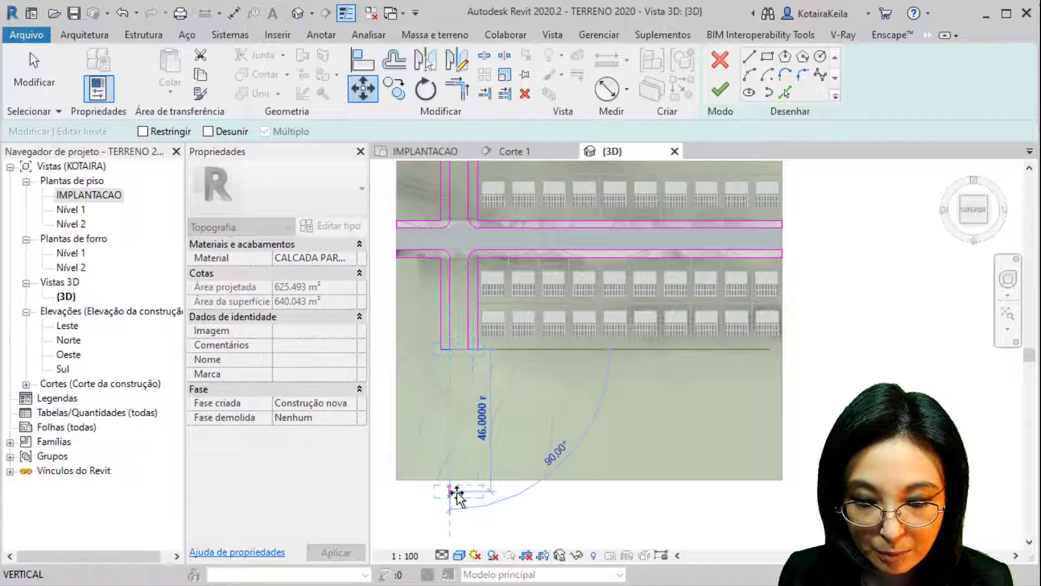
{"action": "left_click", "coordinate": [455, 493]}
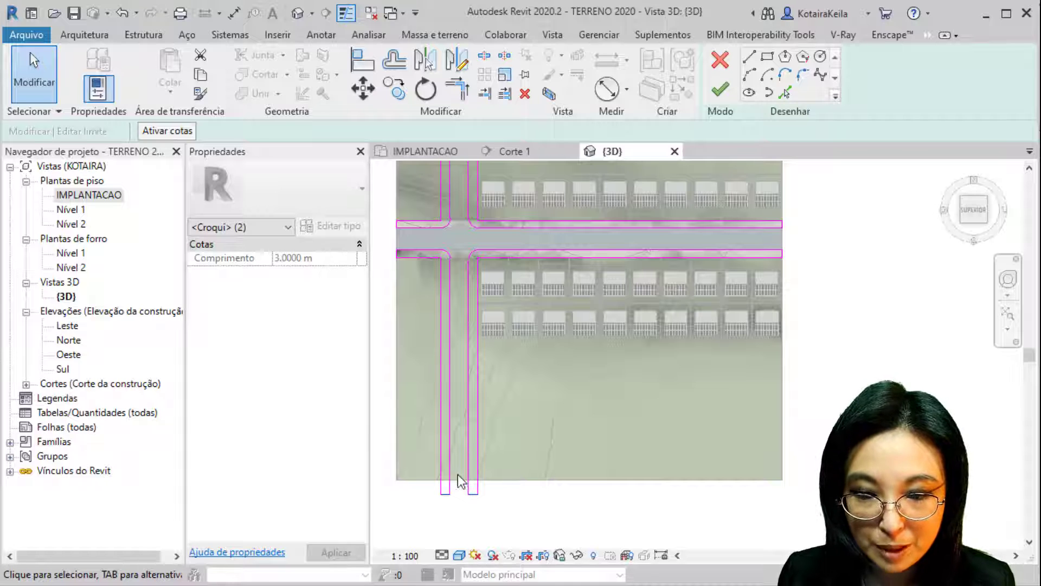
{"action": "left_click", "coordinate": [458, 478]}
Select the street-side sidewalk lines of both streets together with the four rounded corner arcs
{"action": "scroll", "coordinate": [450, 434], "scroll_direction": "down", "scroll_amount": 2}
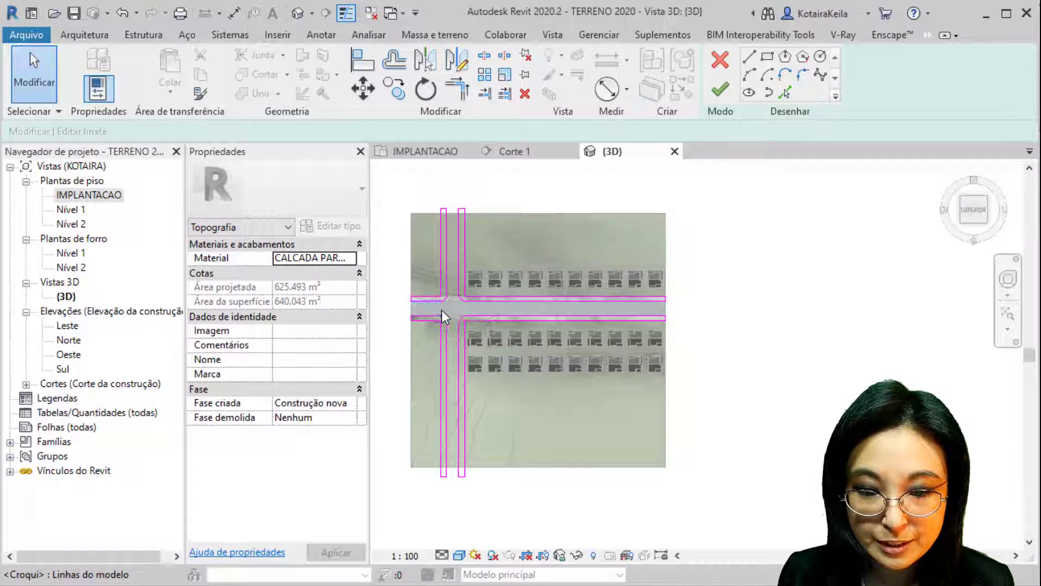
{"action": "scroll", "coordinate": [441, 310], "scroll_direction": "up", "scroll_amount": 5}
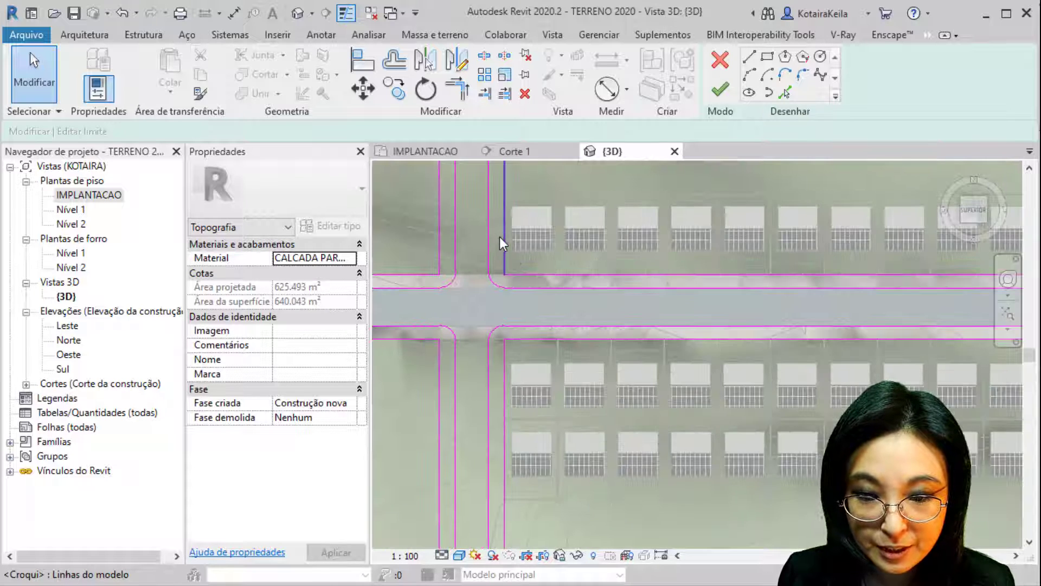
{"action": "scroll", "coordinate": [497, 244], "scroll_direction": "up", "scroll_amount": 3}
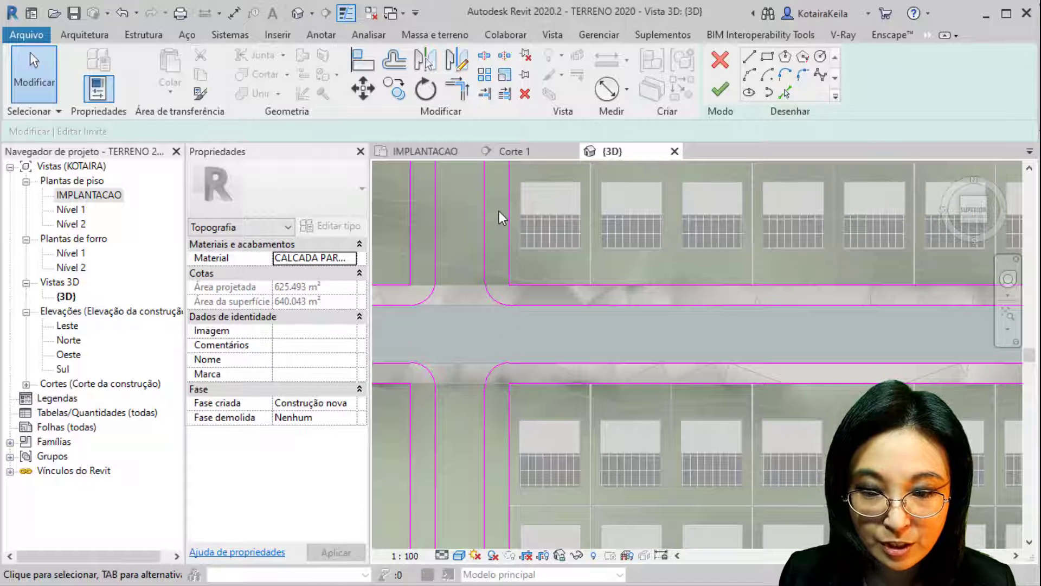
{"action": "left_click_drag", "start_coordinate": [499, 210], "coordinate": [420, 405]}
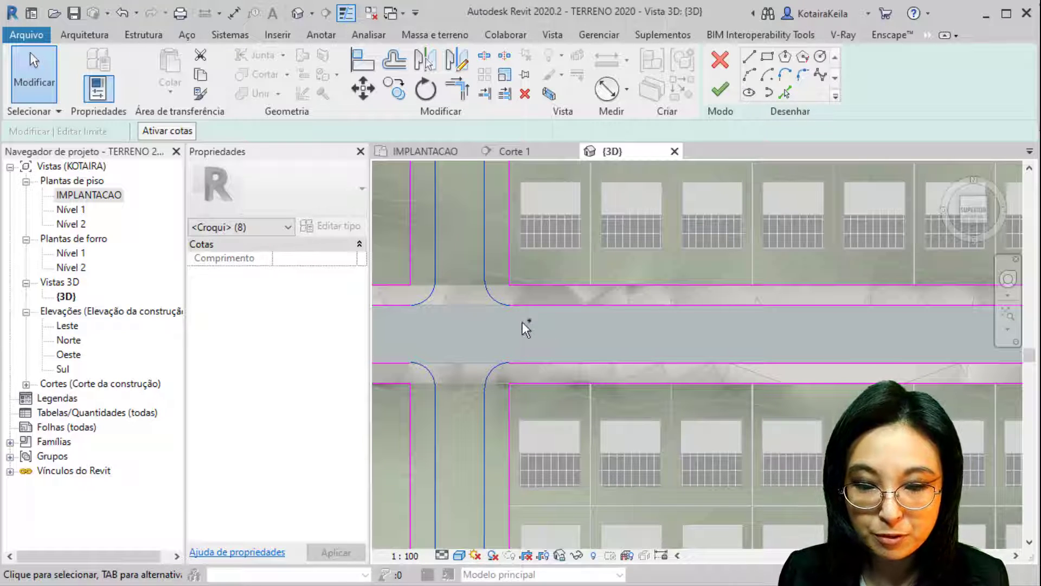
{"action": "left_click", "coordinate": [547, 305], "text": "ctrl"}
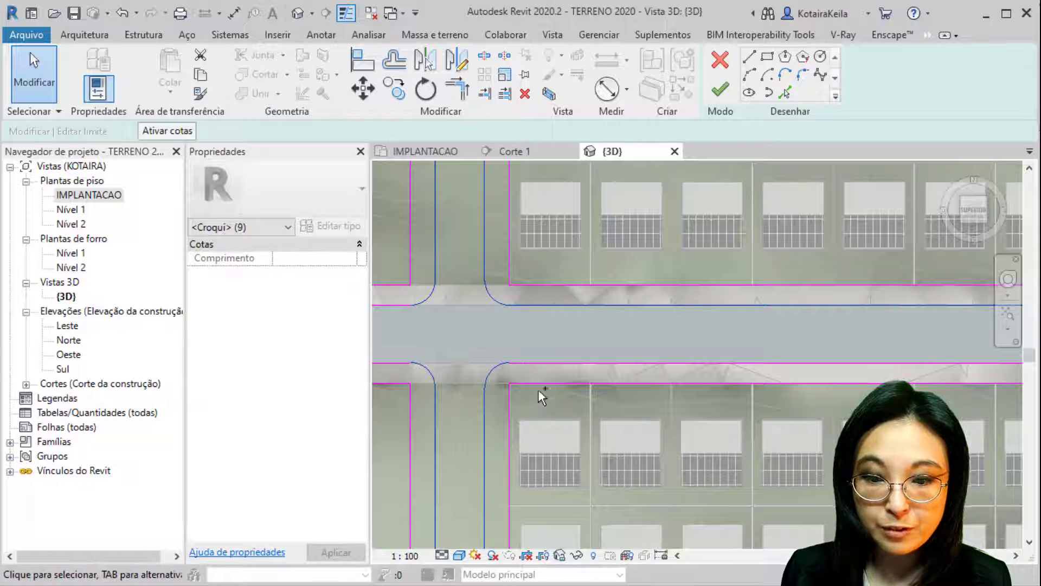
{"action": "left_click", "coordinate": [545, 362], "text": "ctrl"}
{"action": "left_click", "coordinate": [400, 306], "text": "ctrl"}
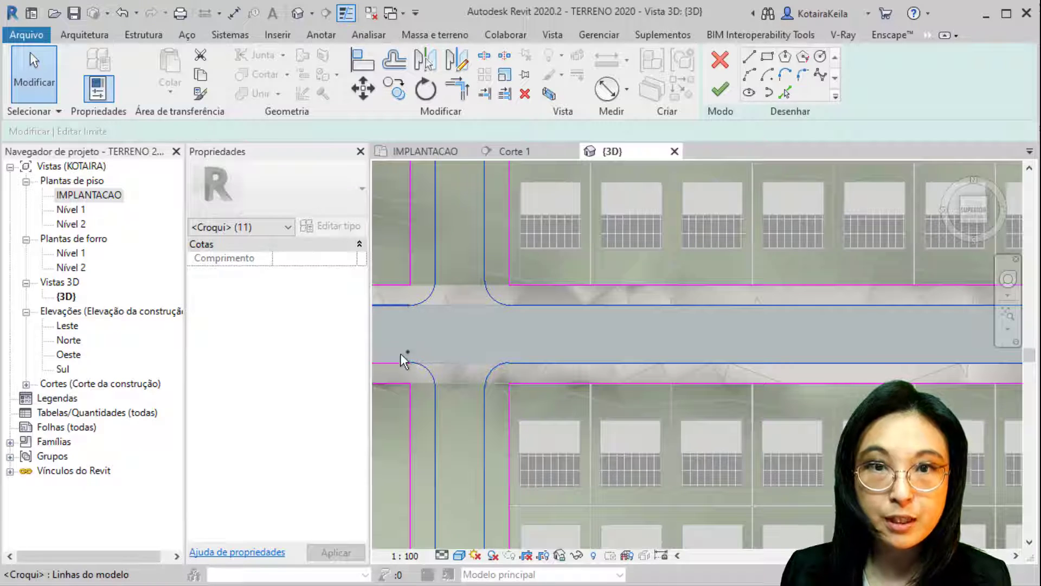
{"action": "left_click", "coordinate": [393, 363], "text": "ctrl"}
{"action": "scroll", "coordinate": [461, 345], "scroll_direction": "down", "scroll_amount": 4}
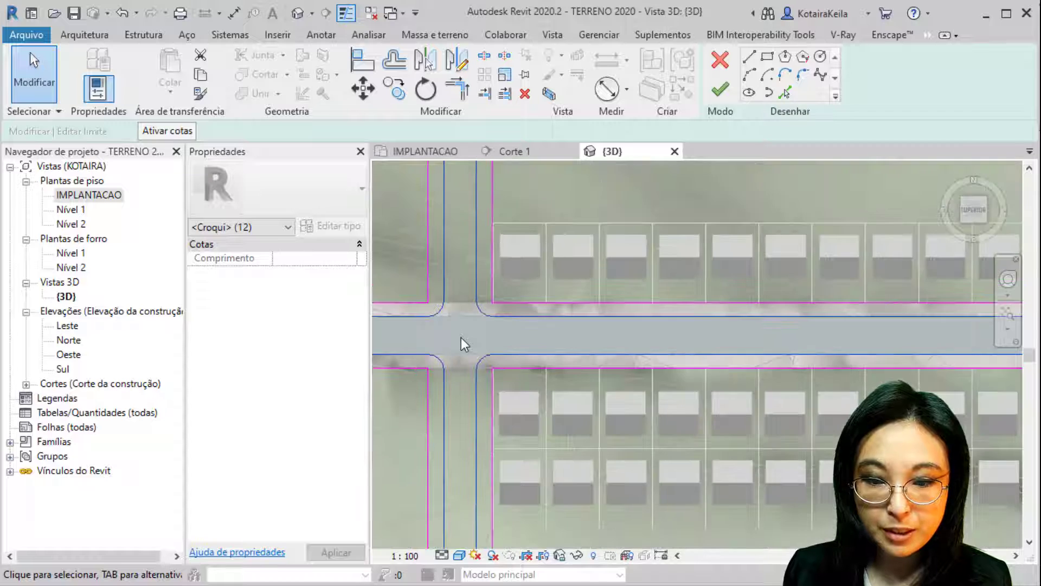
Add one short sidewalk end line at the east street end and one at the south end to the selection
{"action": "middle_click_drag", "start_coordinate": [754, 373], "coordinate": [737, 303]}
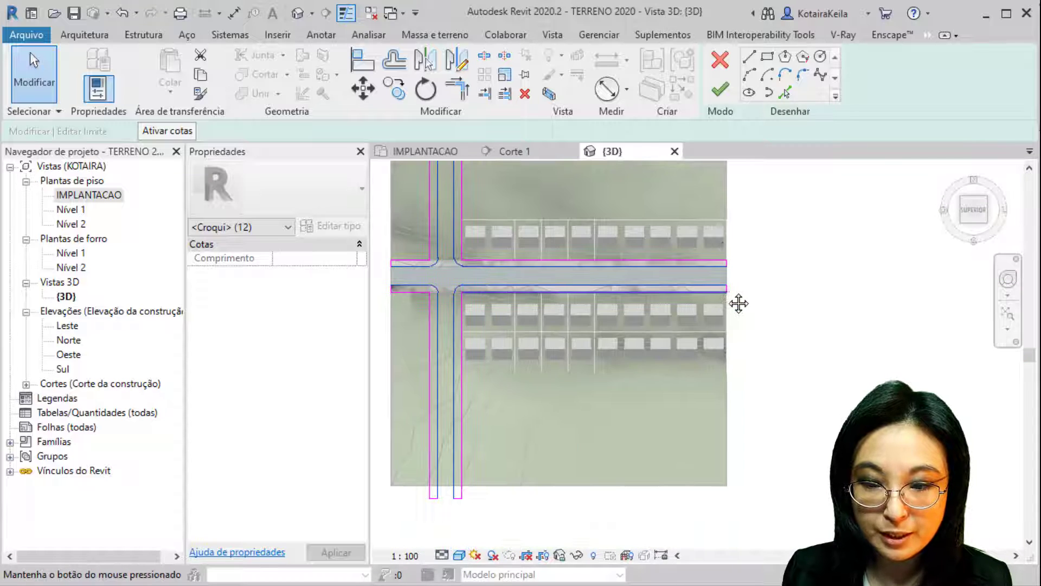
{"action": "middle_click_drag", "start_coordinate": [730, 266], "coordinate": [732, 263]}
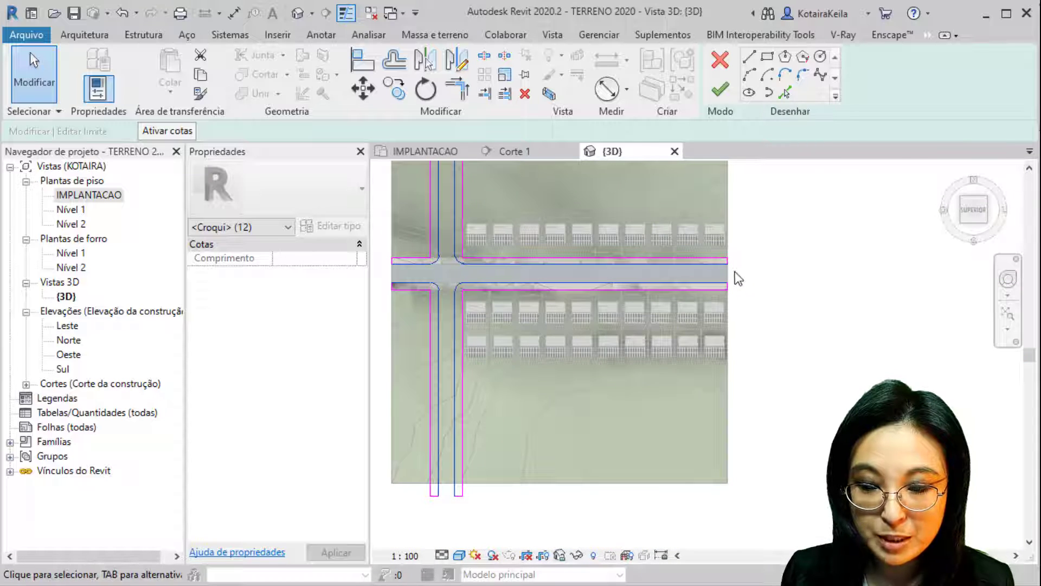
{"action": "scroll", "coordinate": [729, 268], "scroll_direction": "up", "scroll_amount": 3}
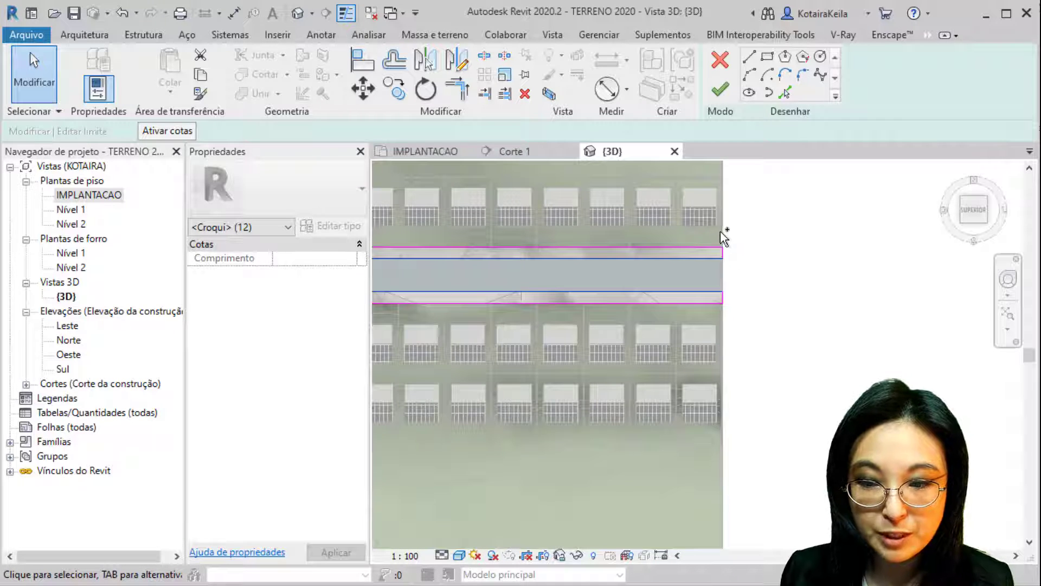
{"action": "left_click_drag", "start_coordinate": [718, 235], "coordinate": [741, 273]}
{"action": "scroll", "coordinate": [666, 291], "scroll_direction": "down", "scroll_amount": 2}
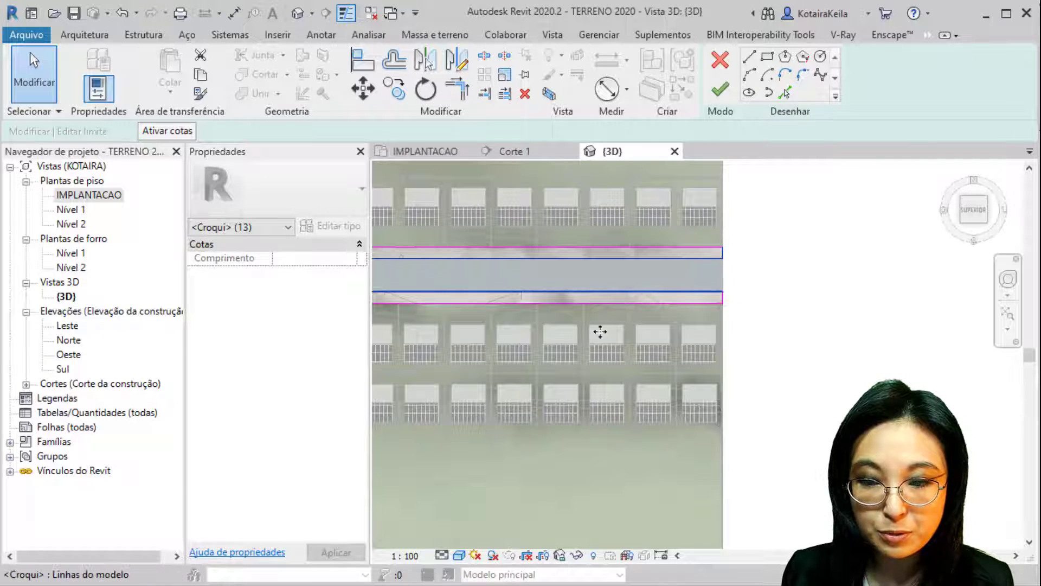
{"action": "middle_click_drag", "start_coordinate": [588, 353], "coordinate": [686, 233]}
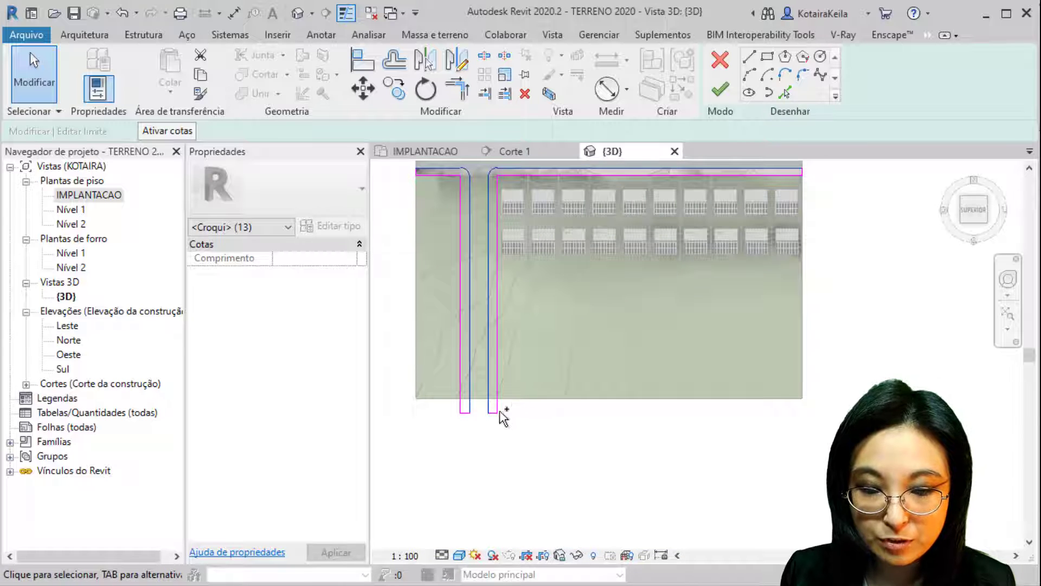
{"action": "left_click_drag", "start_coordinate": [460, 435], "coordinate": [492, 400], "text": "ctrl"}
Add a short end line at the west and north street ends, copy the selected lines to the clipboard, and finish the sidewalk boundary
{"action": "mouse_move", "coordinate": [429, 267]}
{"action": "middle_mouse_down"}
{"action": "mouse_move", "coordinate": [449, 284]}
{"action": "mouse_move", "coordinate": [469, 358]}
{"action": "middle_mouse_up"}
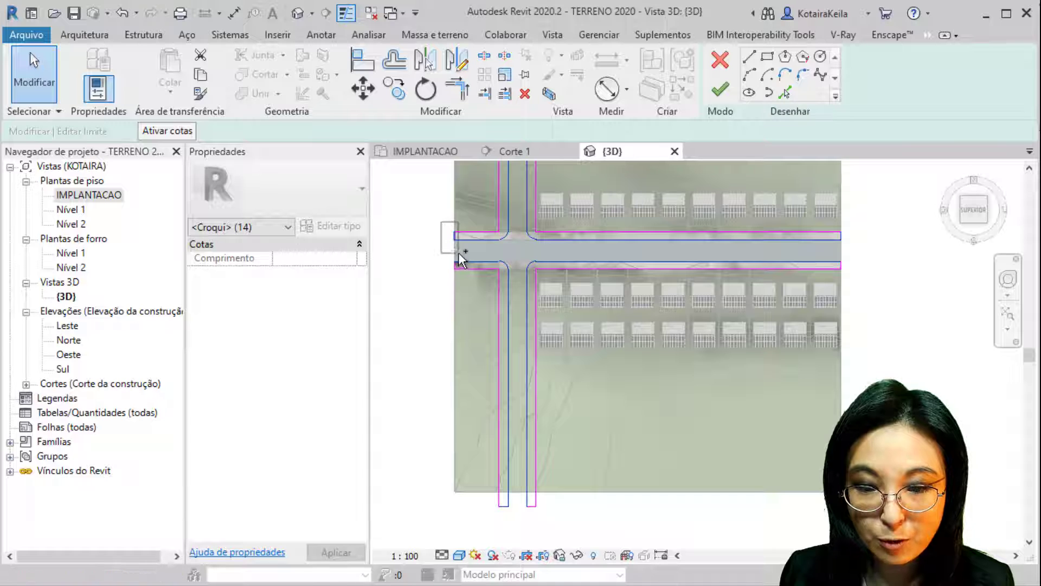
{"action": "left_click", "coordinate": [541, 239], "text": "ctrl"}
{"action": "middle_click_drag", "start_coordinate": [506, 360], "coordinate": [458, 463]}
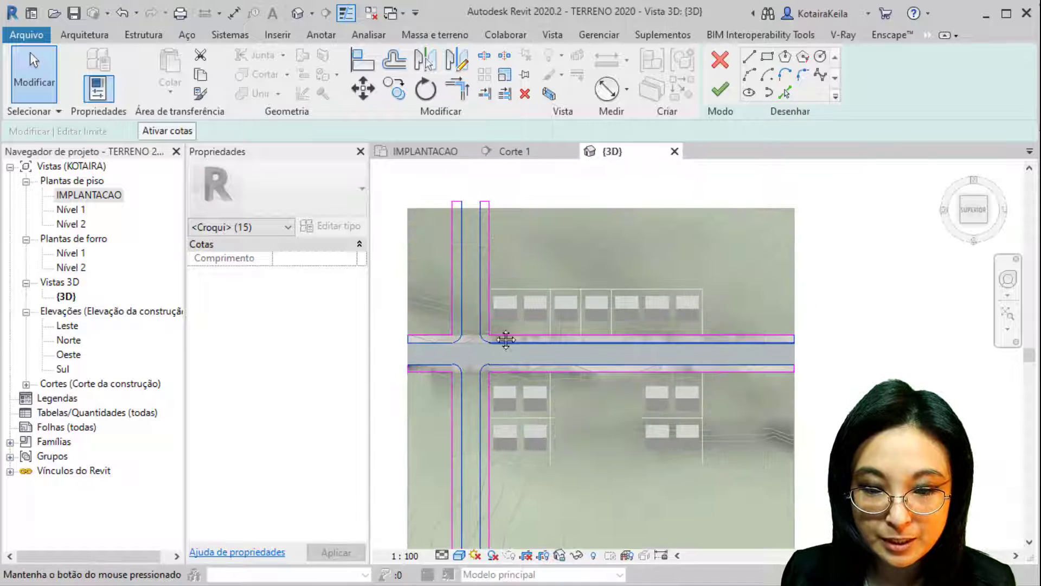
{"action": "left_click", "coordinate": [466, 213], "text": "ctrl"}
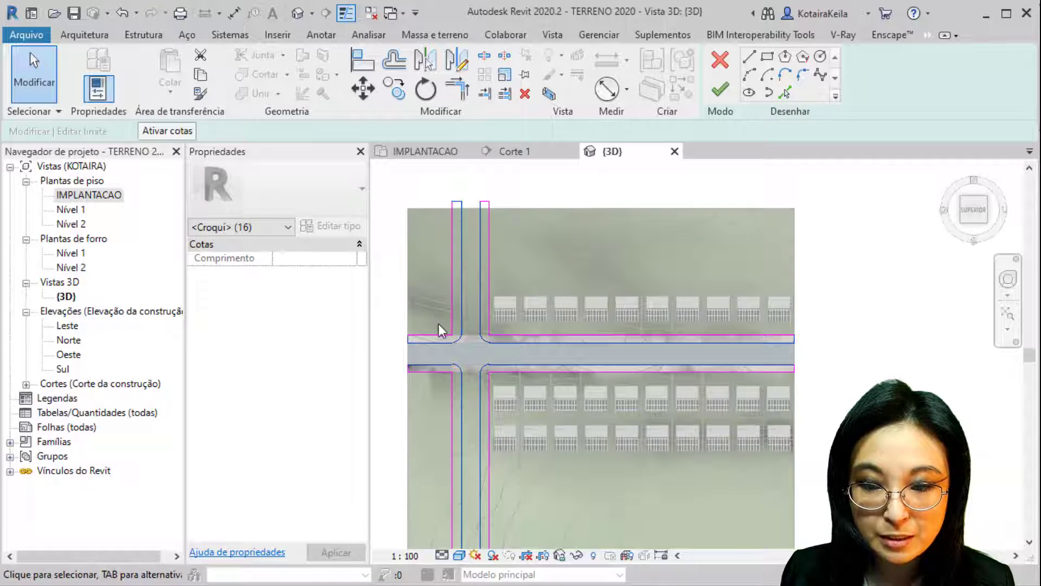
{"action": "scroll", "coordinate": [440, 323], "scroll_direction": "down", "scroll_amount": 2}
{"action": "middle_click_drag", "start_coordinate": [461, 353], "coordinate": [447, 285]}
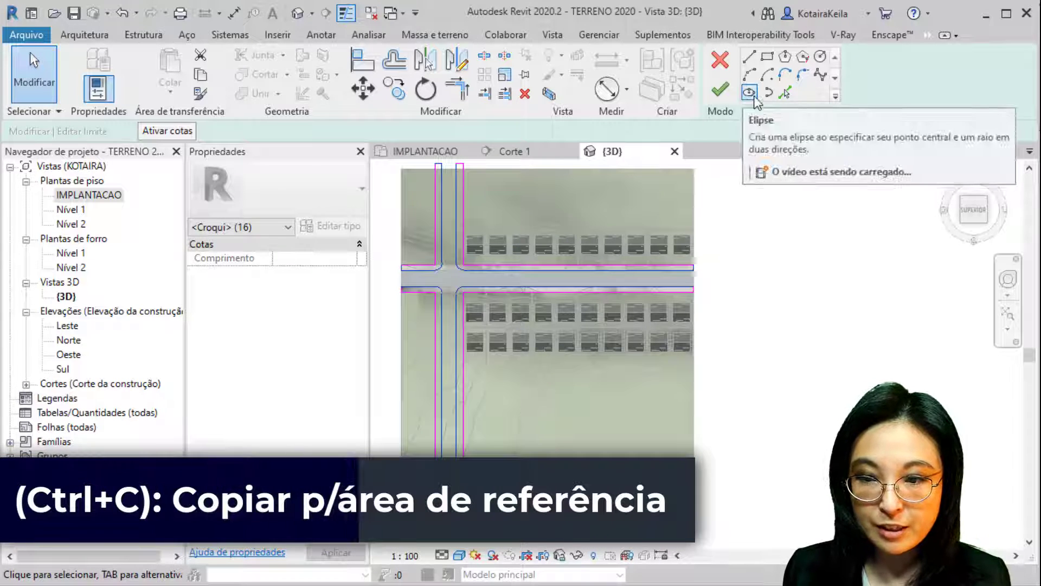
{"action": "left_click", "coordinate": [721, 90]}
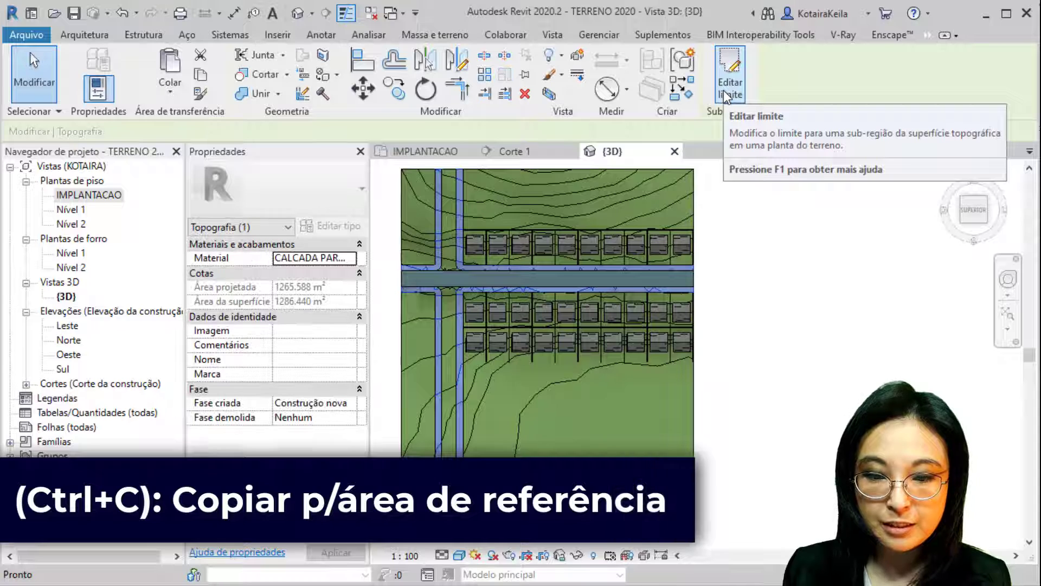
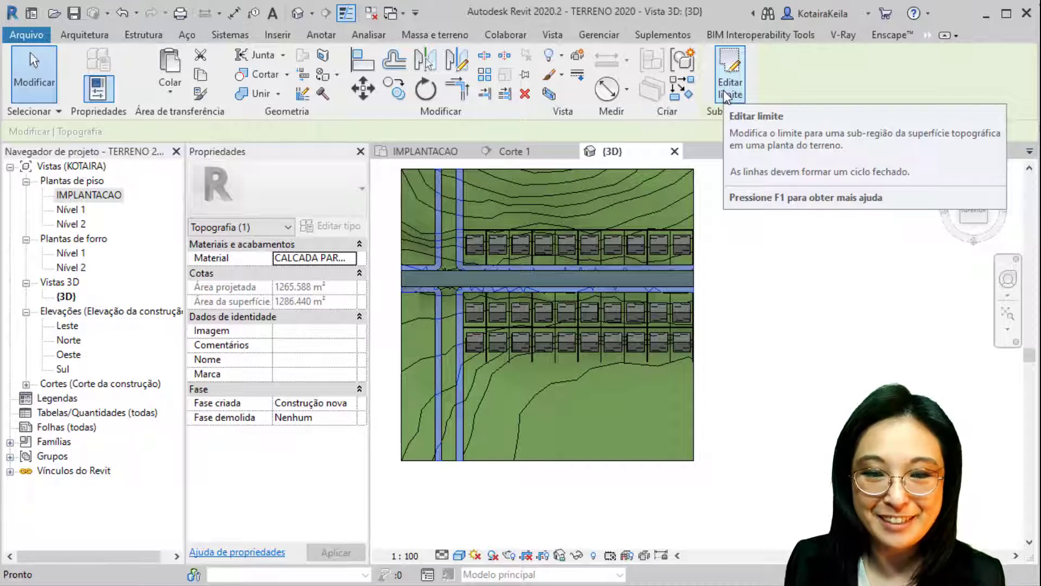
Edit the boundary of the ASFALTO street sub-region and delete its four rectangular boundary lines
{"action": "left_click", "coordinate": [450, 282]}
{"action": "scroll", "coordinate": [449, 282], "scroll_direction": "up", "scroll_amount": 4}
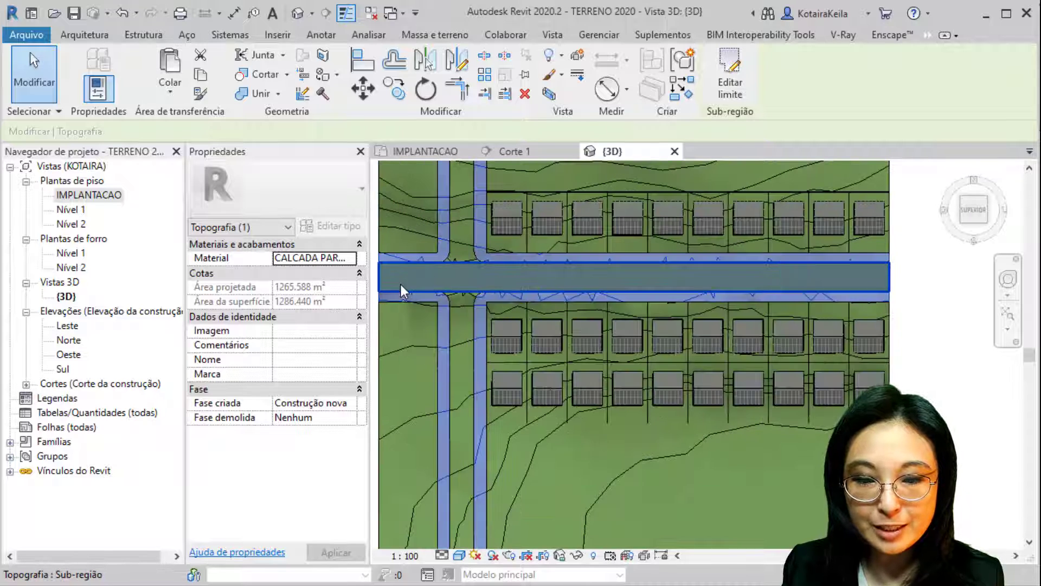
{"action": "left_click", "coordinate": [401, 284]}
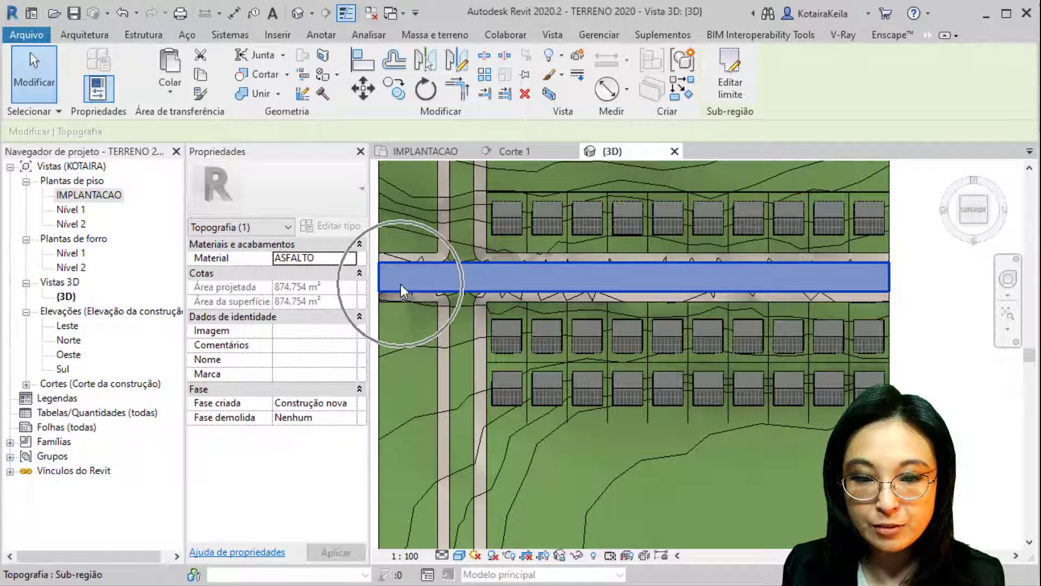
{"action": "left_click", "coordinate": [738, 81]}
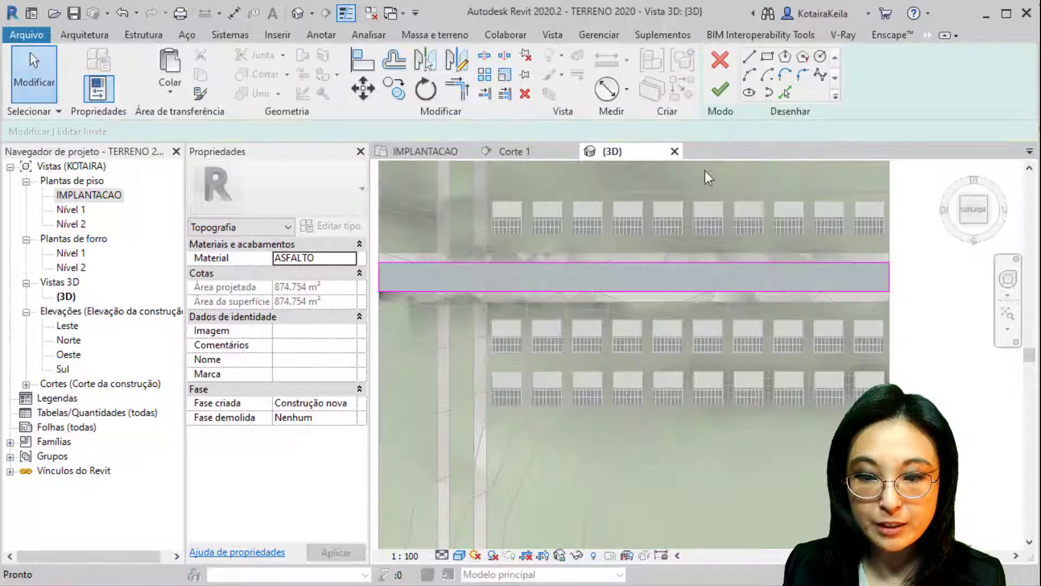
{"action": "scroll", "coordinate": [669, 237], "scroll_direction": "down", "scroll_amount": 2}
{"action": "mouse_move", "coordinate": [471, 241]}
{"action": "left_mouse_down"}
{"action": "mouse_move", "coordinate": [876, 301]}
{"action": "mouse_move", "coordinate": [509, 245]}
{"action": "mouse_move", "coordinate": [802, 271]}
{"action": "mouse_move", "coordinate": [636, 261]}
{"action": "mouse_move", "coordinate": [815, 294]}
{"action": "mouse_move", "coordinate": [824, 320]}
{"action": "mouse_move", "coordinate": [817, 306]}
{"action": "left_mouse_up"}
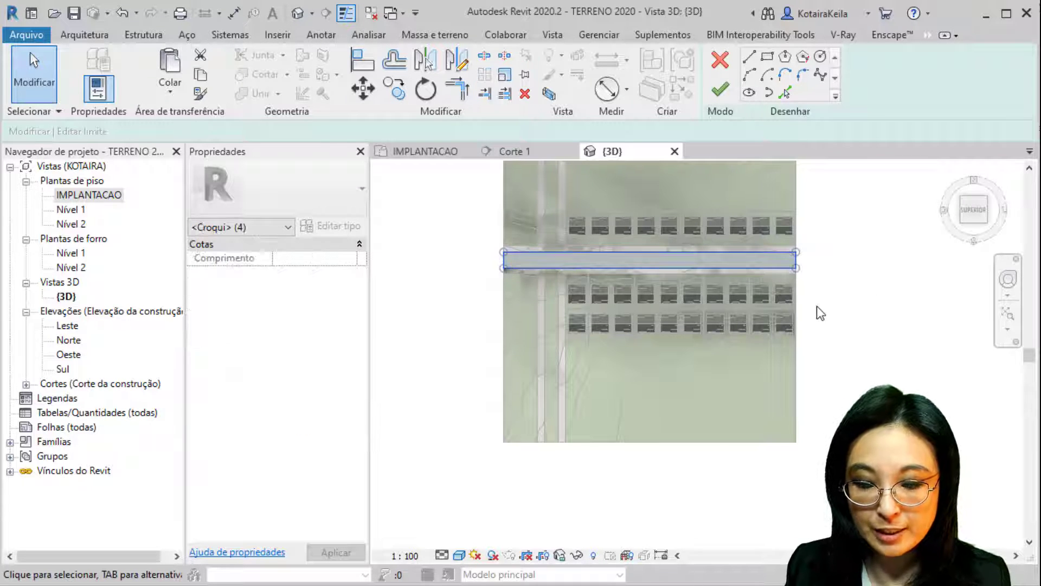
{"action": "key", "text": "Escape"}
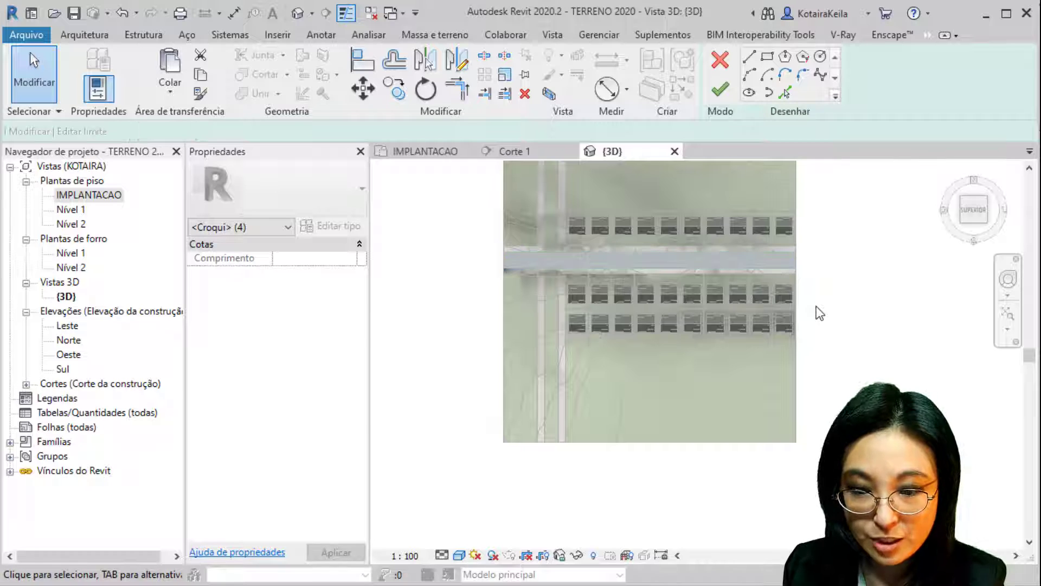
Paste the copied street outline into the asphalt boundary, aligned with the selected level Nível 1
{"action": "left_click", "coordinate": [167, 89]}
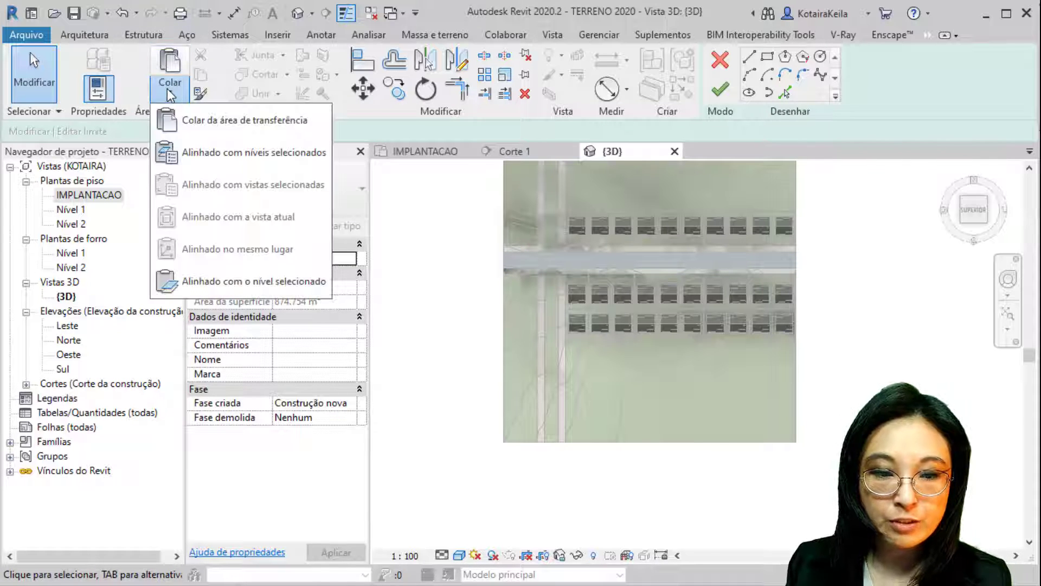
{"action": "left_click", "coordinate": [215, 162]}
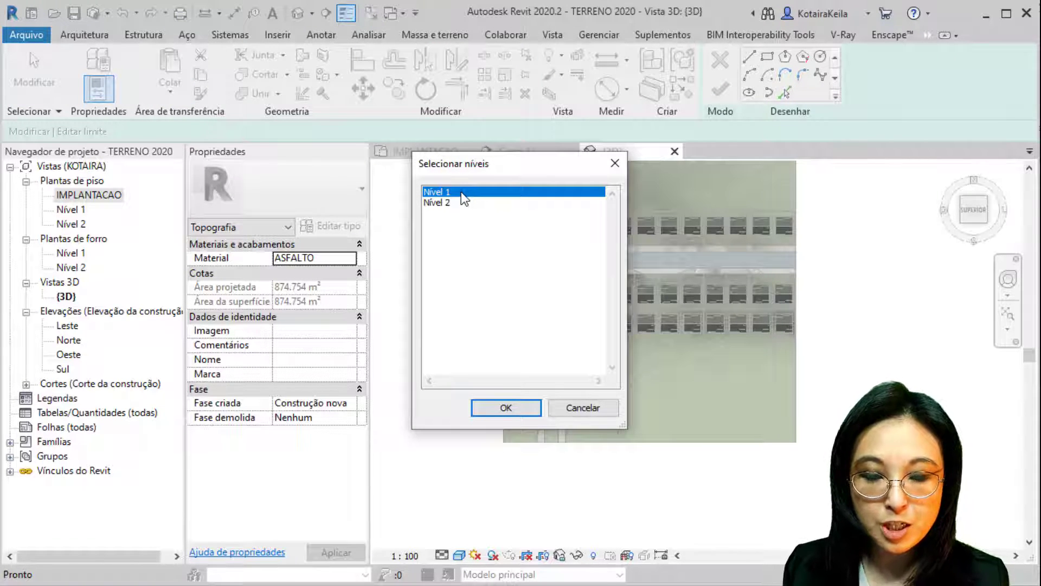
{"action": "left_click", "coordinate": [514, 410]}
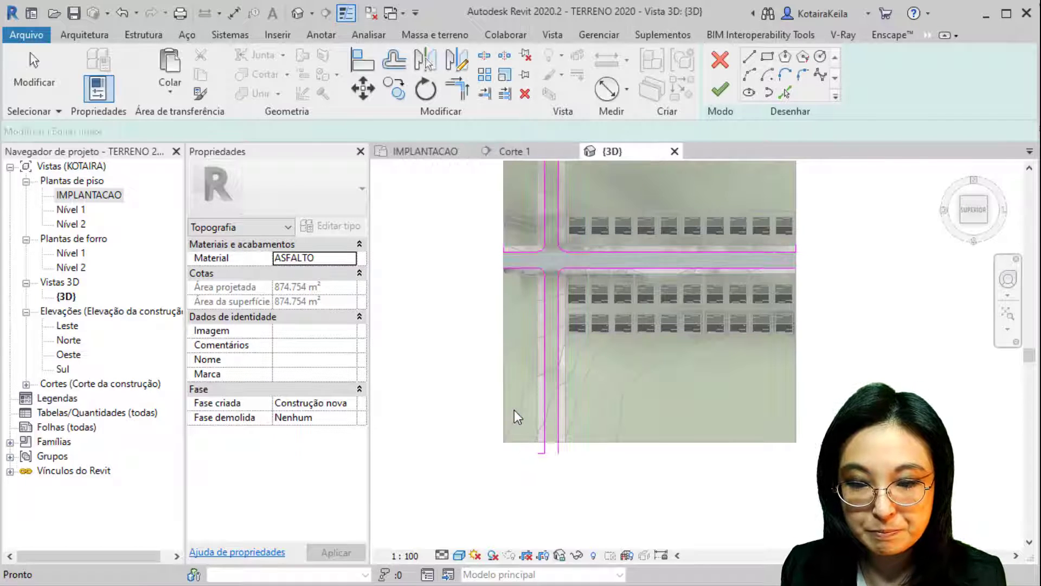
Trim the road boundary lines into closed corners at the vertical road's south end and the horizontal road's west end
{"action": "middle_click_drag", "start_coordinate": [509, 414], "coordinate": [449, 386]}
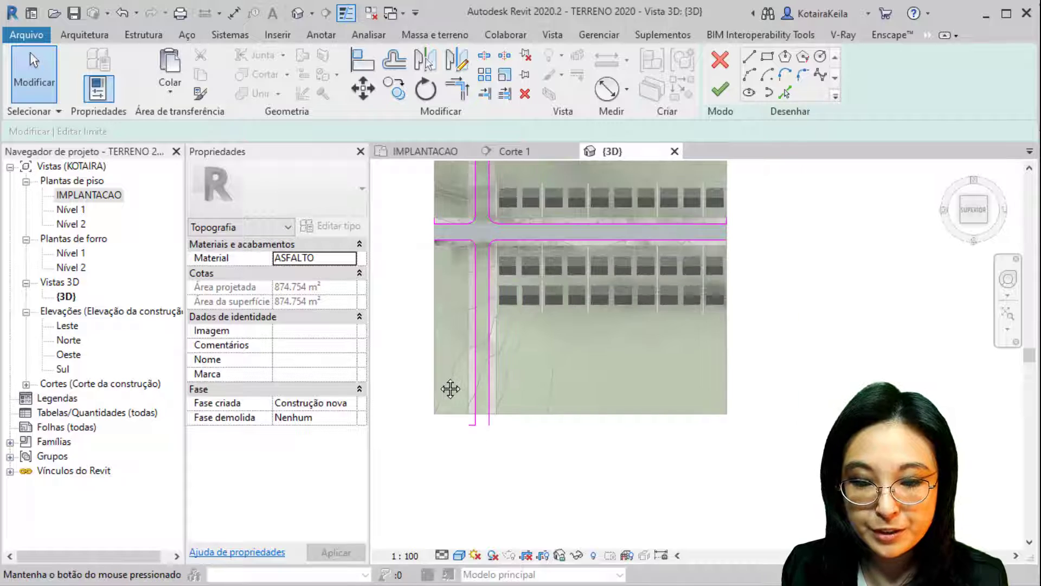
{"action": "left_click", "coordinate": [476, 423]}
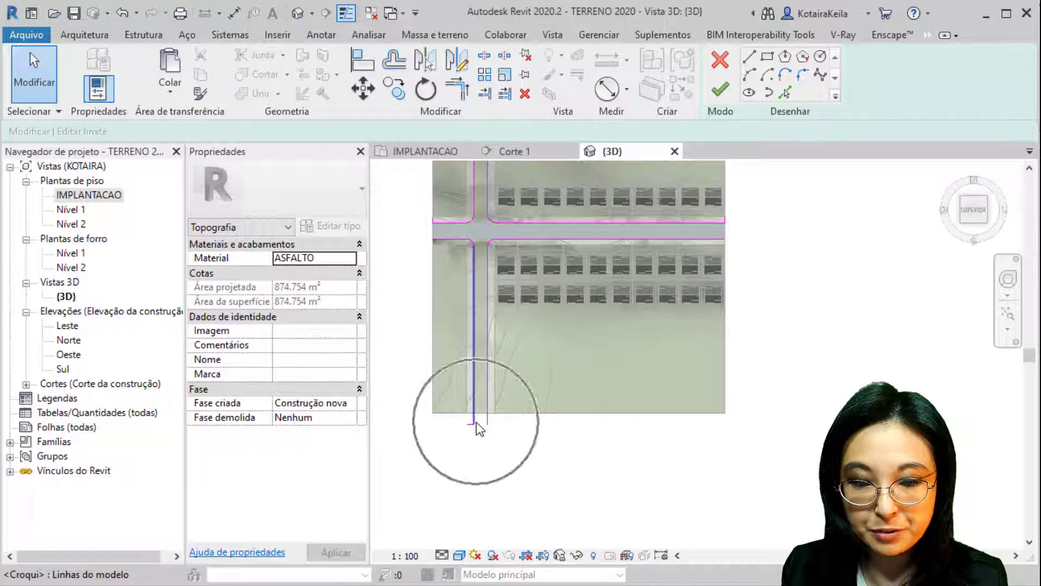
{"action": "left_click", "coordinate": [464, 89]}
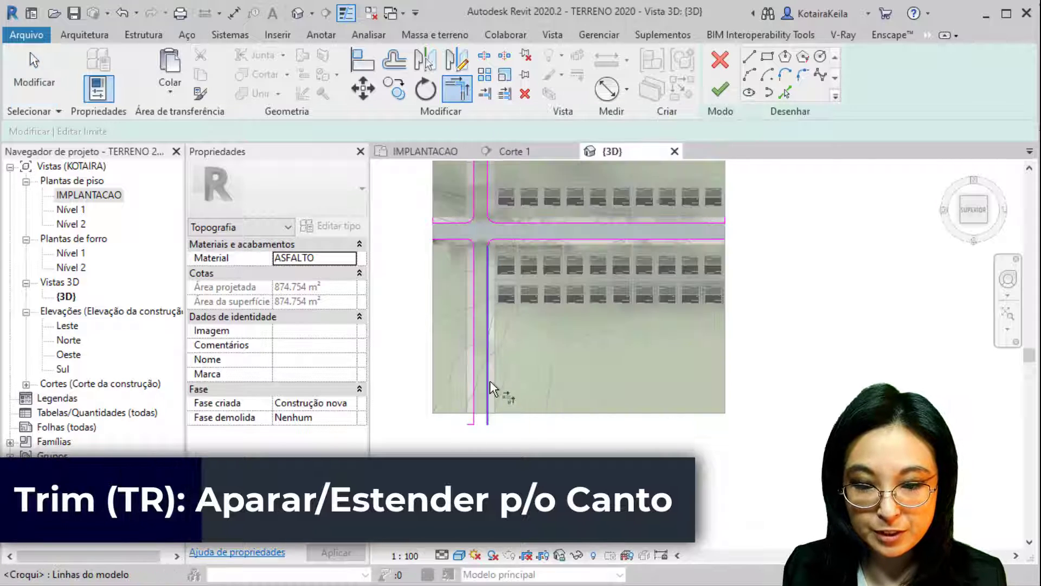
{"action": "left_click", "coordinate": [488, 379]}
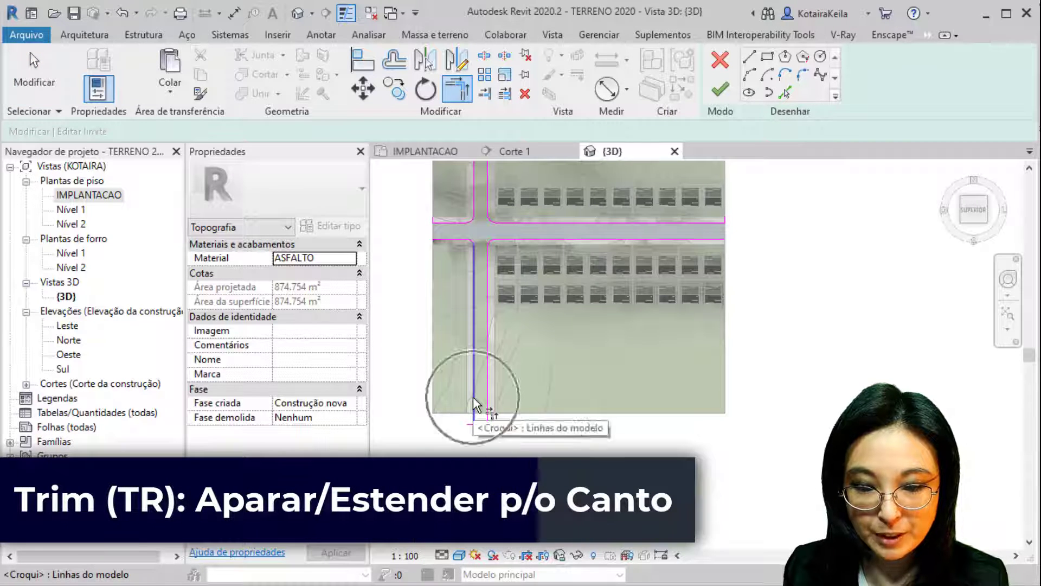
{"action": "left_click", "coordinate": [475, 418]}
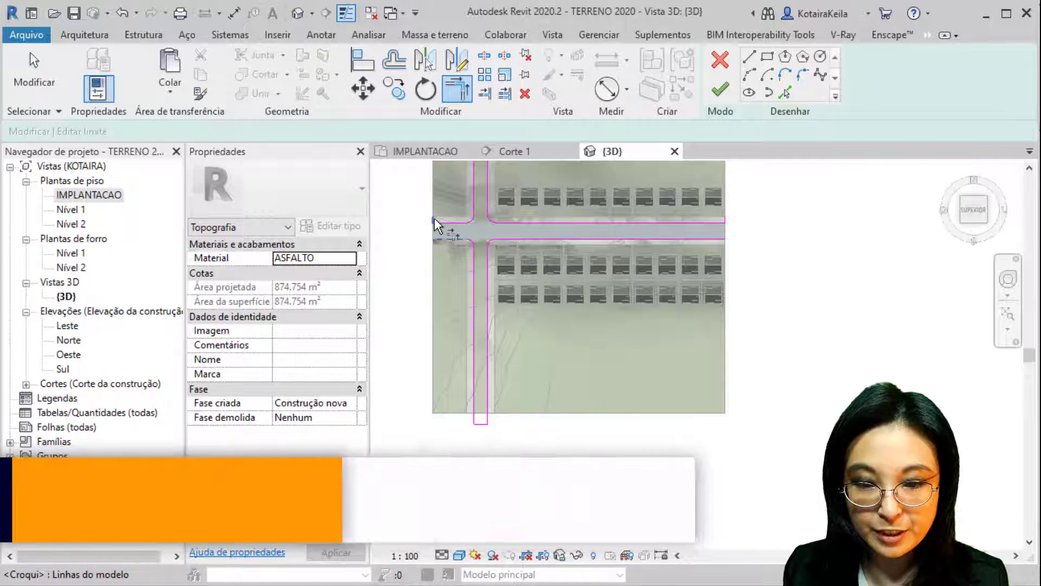
{"action": "left_click", "coordinate": [444, 221]}
{"action": "left_click", "coordinate": [431, 227]}
Trim the boundary lines into closed corners at the vertical road's north end and the horizontal road's east end
{"action": "middle_click_drag", "start_coordinate": [491, 258], "coordinate": [440, 357]}
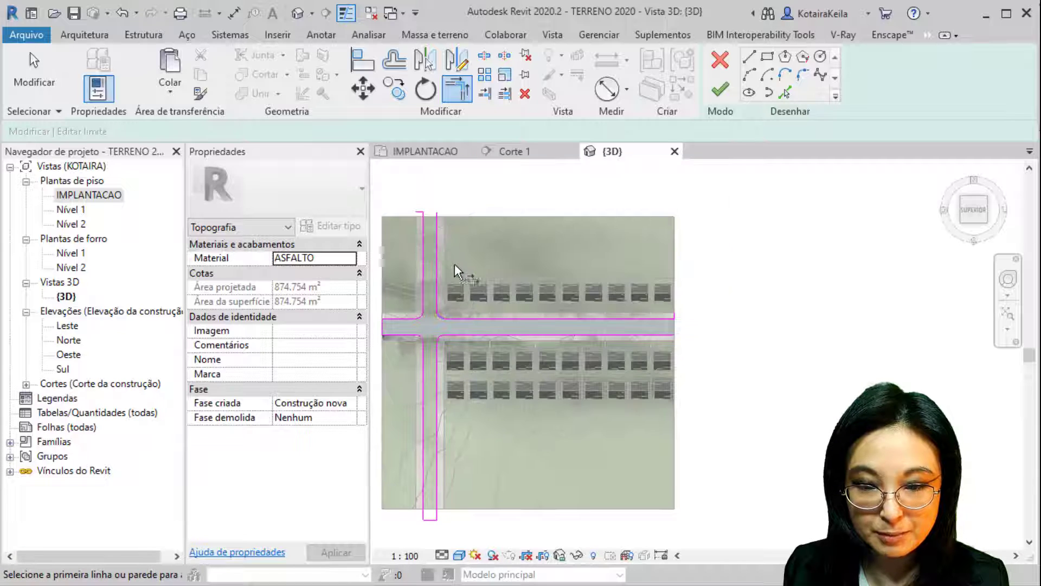
{"action": "left_click", "coordinate": [437, 229]}
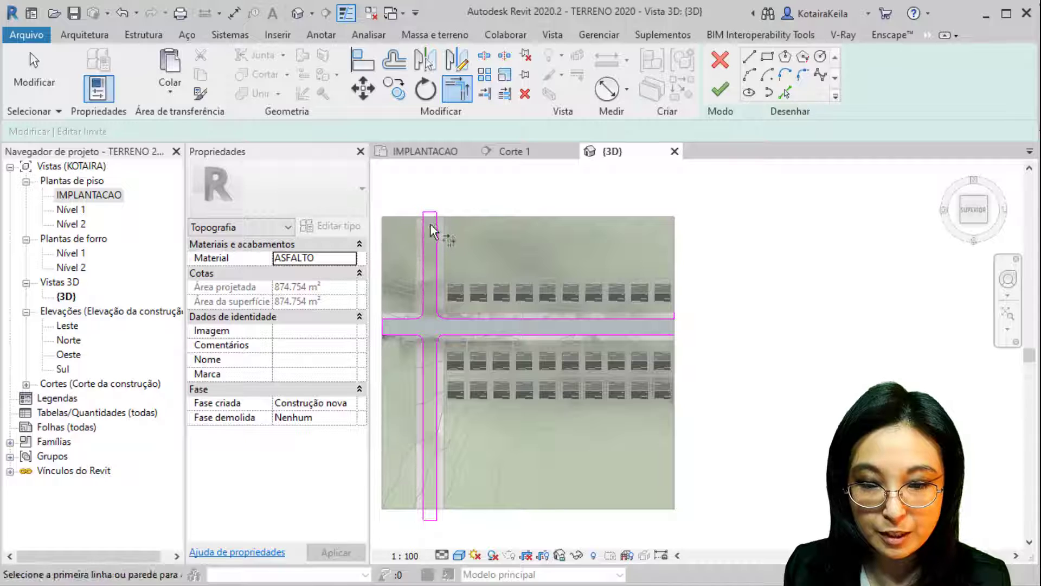
{"action": "left_click", "coordinate": [431, 213]}
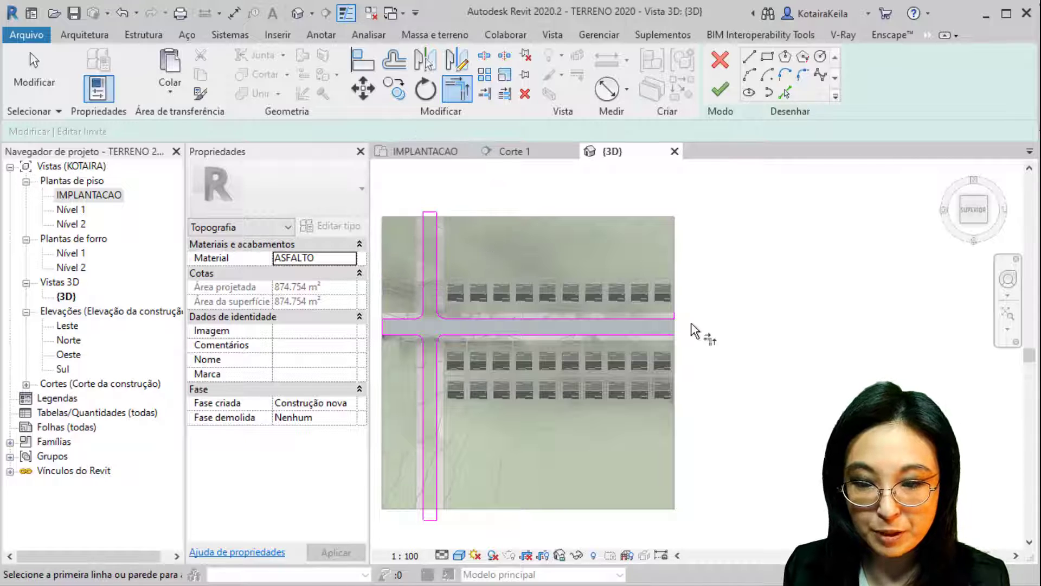
{"action": "middle_click_drag", "start_coordinate": [700, 333], "coordinate": [651, 307]}
{"action": "left_click", "coordinate": [623, 287]}
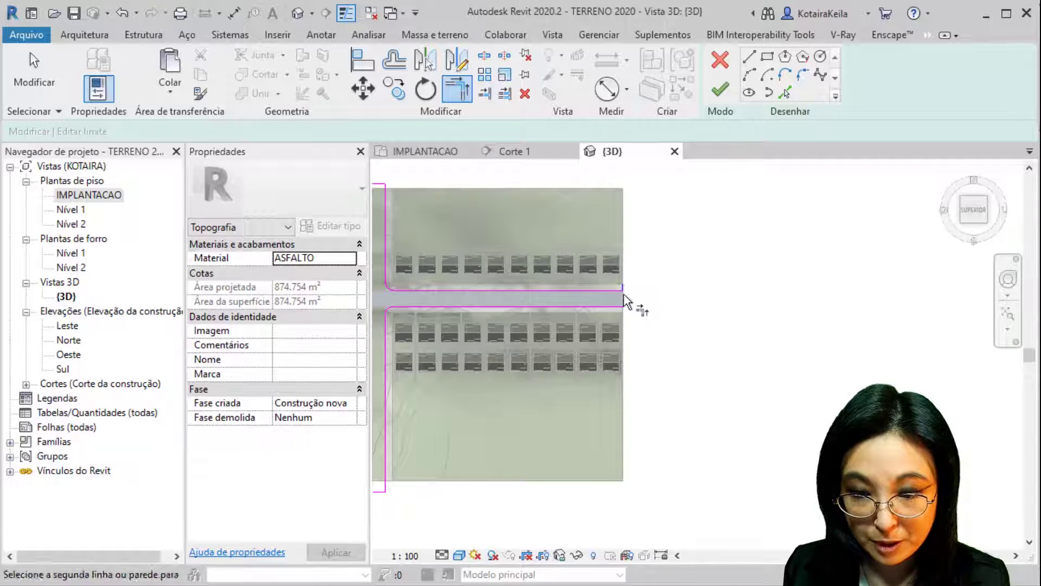
{"action": "left_click", "coordinate": [619, 307]}
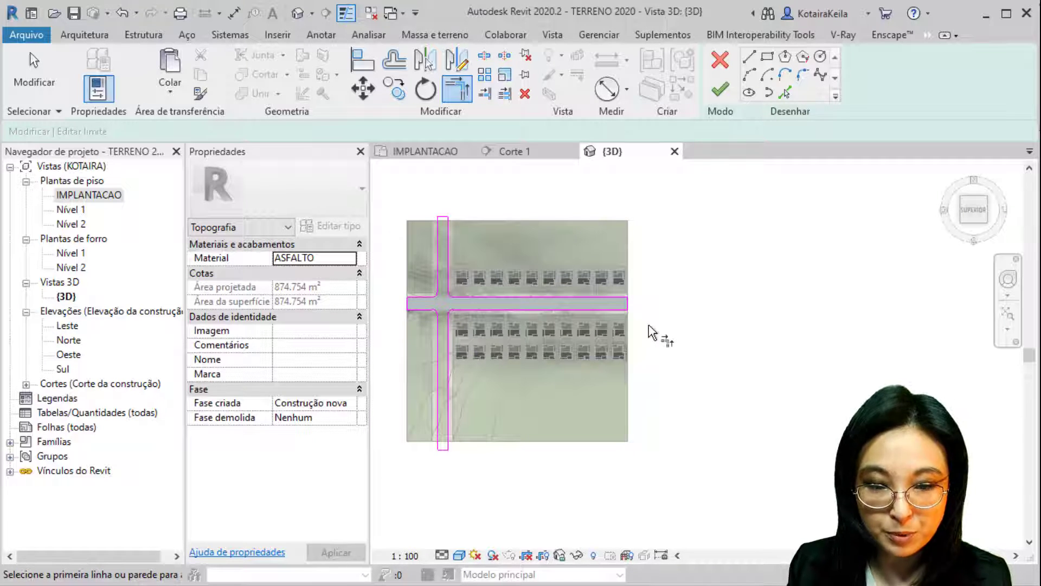
Finish the boundary edit of the ASFALTO road sub-region and clear the selection
{"action": "left_click", "coordinate": [350, 262]}
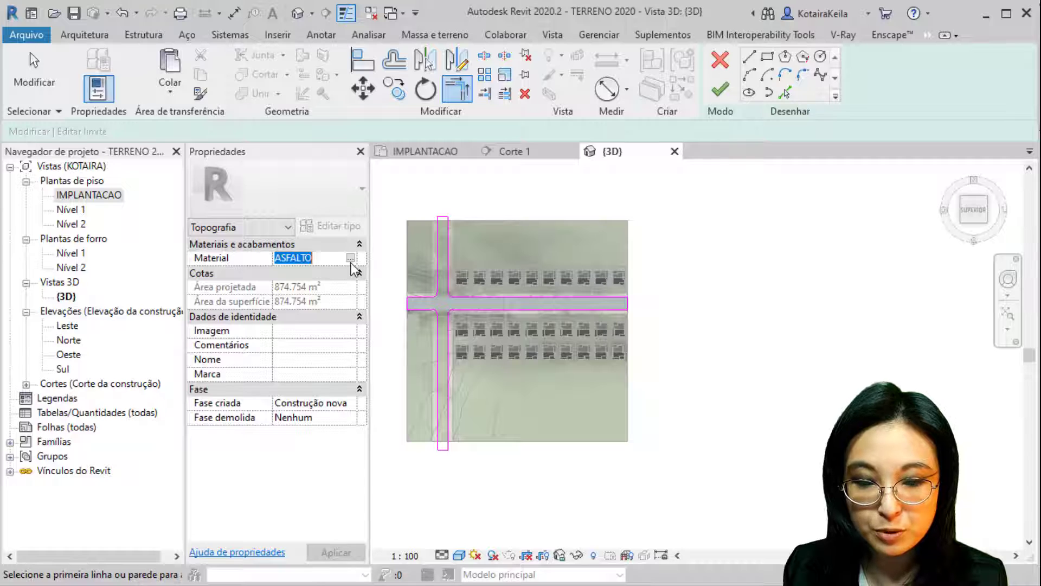
{"action": "left_click", "coordinate": [350, 261]}
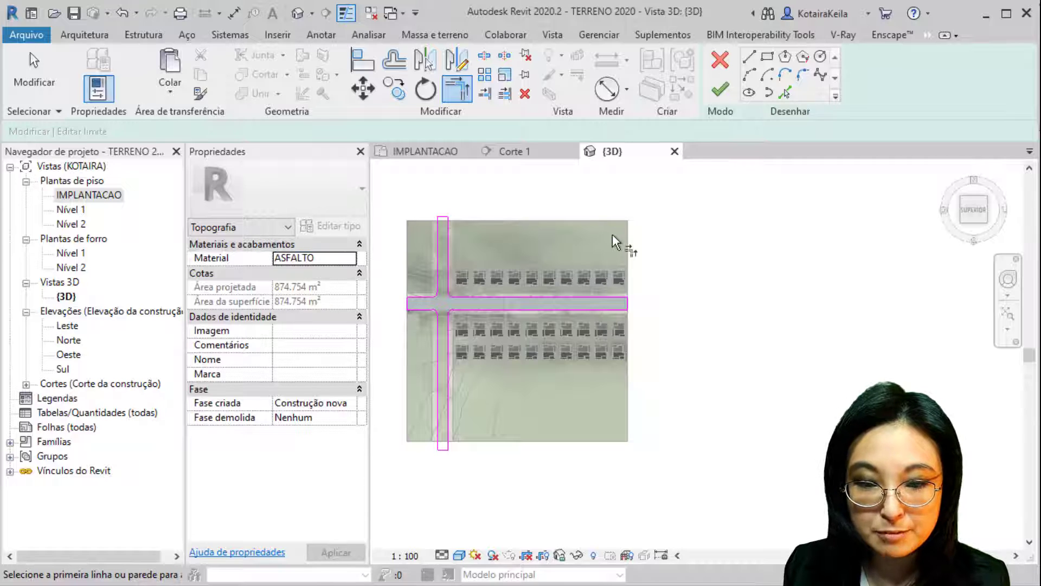
{"action": "left_click", "coordinate": [721, 94]}
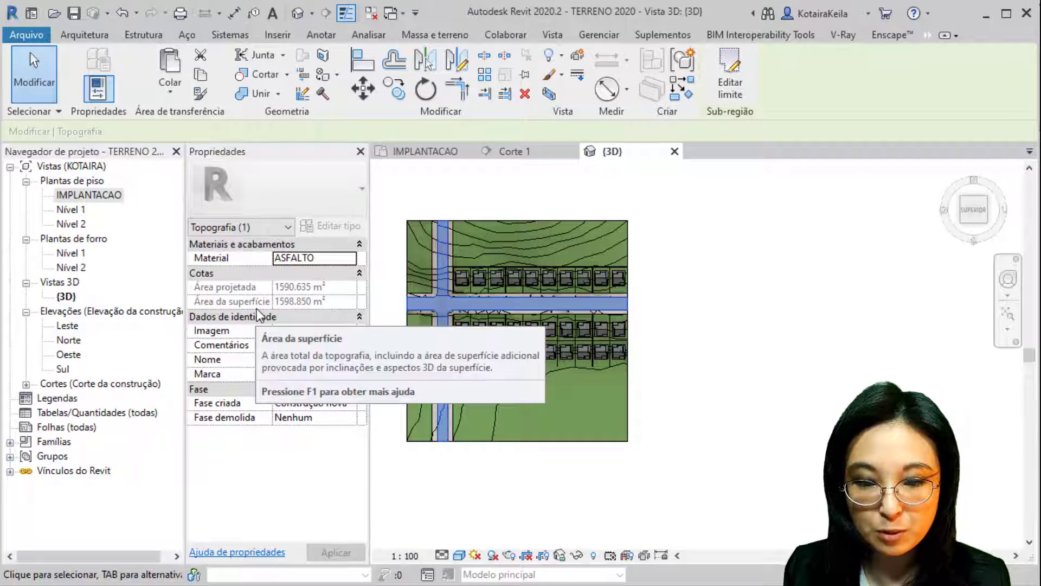
{"action": "left_click", "coordinate": [715, 311]}
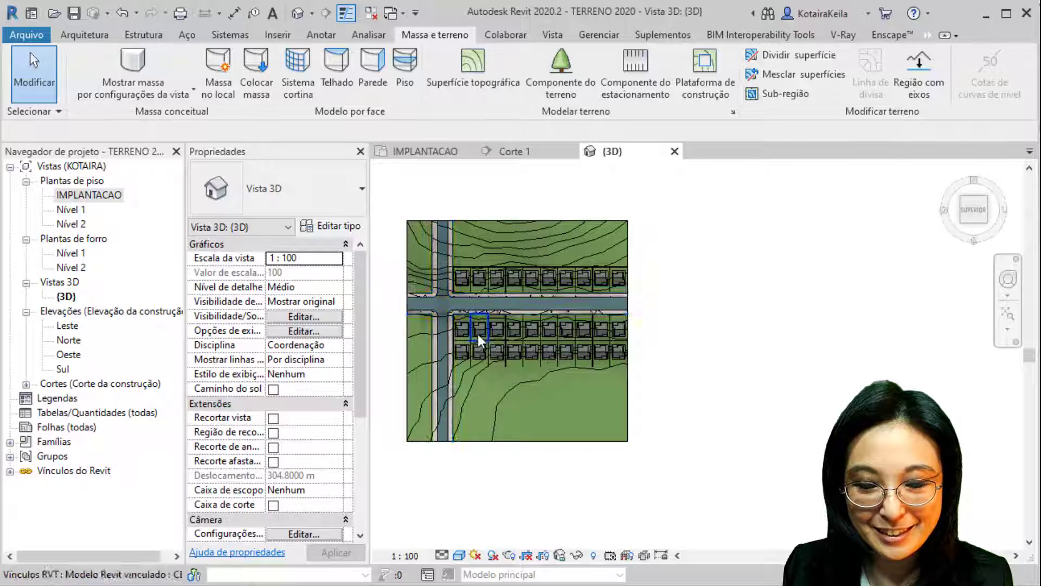
Examine the roads and houses in the 3D view, close it, and inspect how the houses sit on the terrain in Corte 1
{"action": "scroll", "coordinate": [472, 331], "scroll_direction": "up", "scroll_amount": 3}
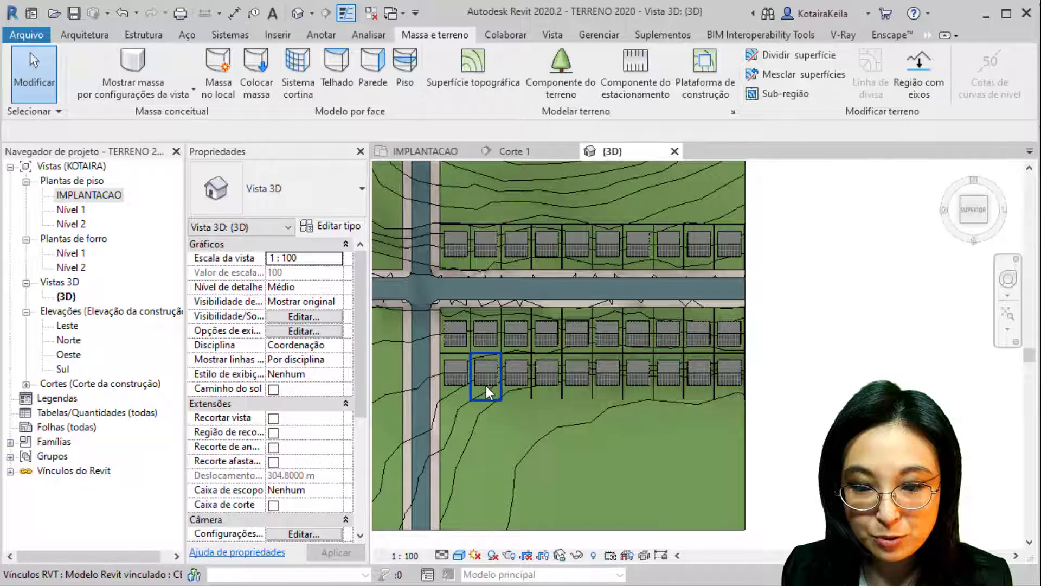
{"action": "scroll", "coordinate": [486, 386], "scroll_direction": "down", "scroll_amount": 3}
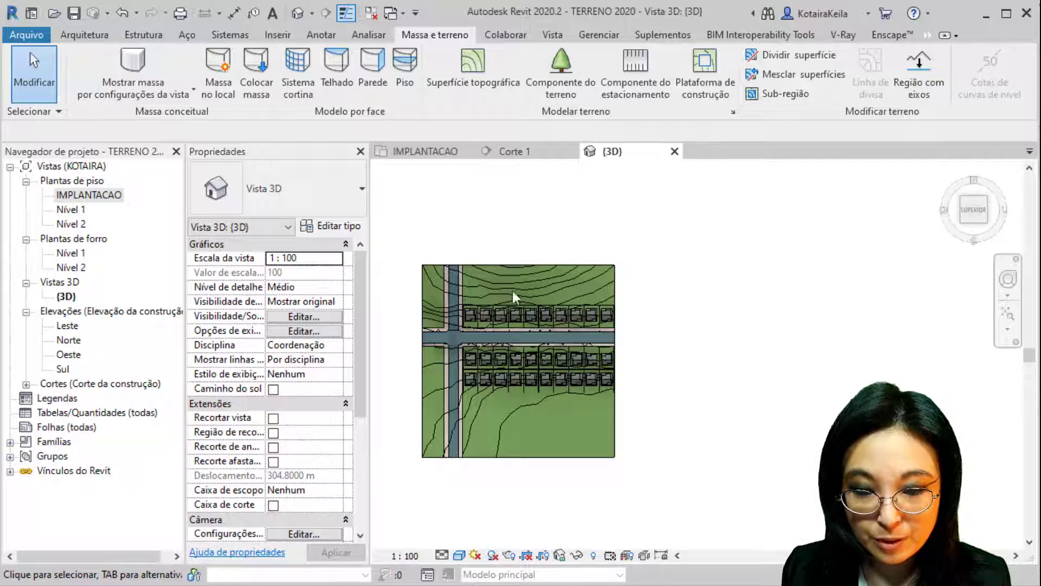
{"action": "middle_click_drag", "start_coordinate": [506, 448], "coordinate": [553, 342], "text": "shift"}
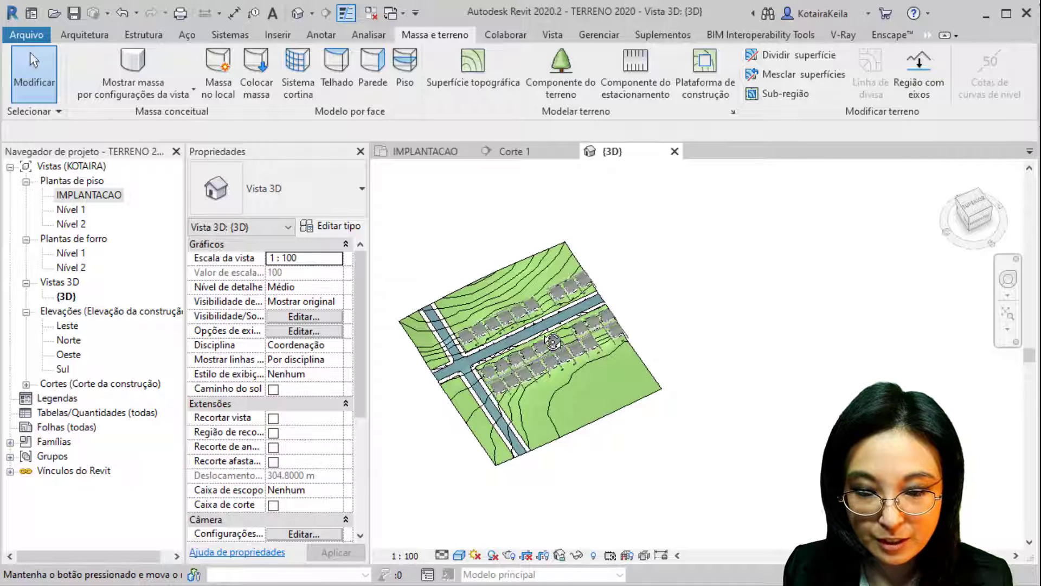
{"action": "middle_click_drag", "start_coordinate": [506, 478], "coordinate": [518, 431], "text": "shift"}
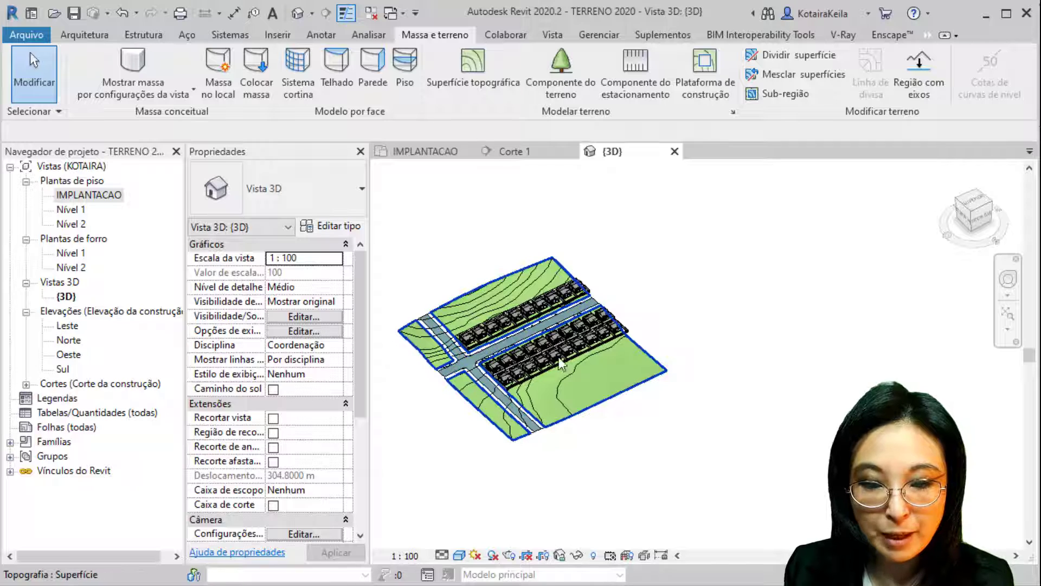
{"action": "left_click", "coordinate": [674, 151]}
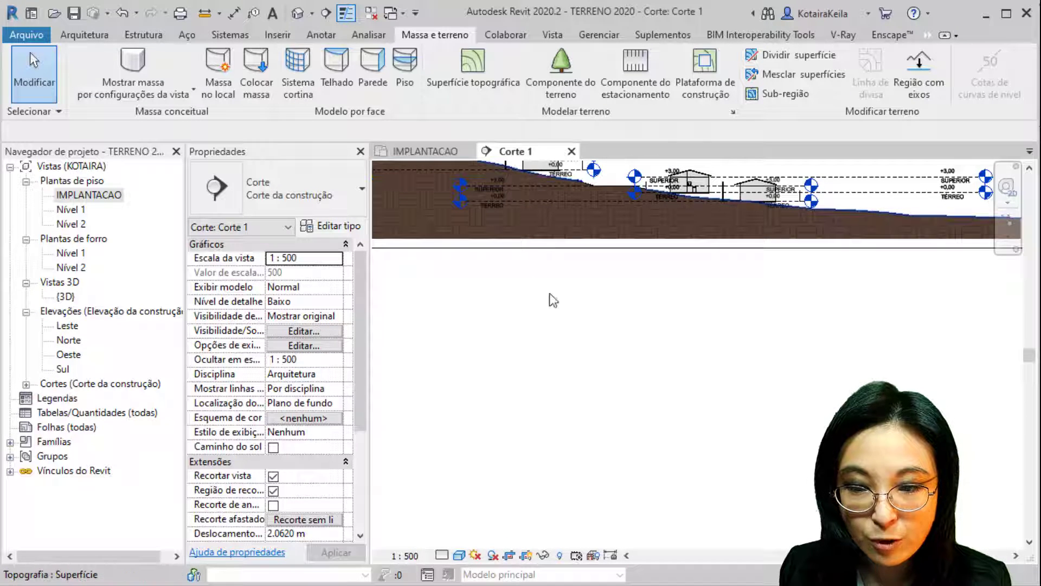
{"action": "middle_click_drag", "start_coordinate": [638, 356], "coordinate": [581, 379]}
{"action": "key", "text": "ctrl"}
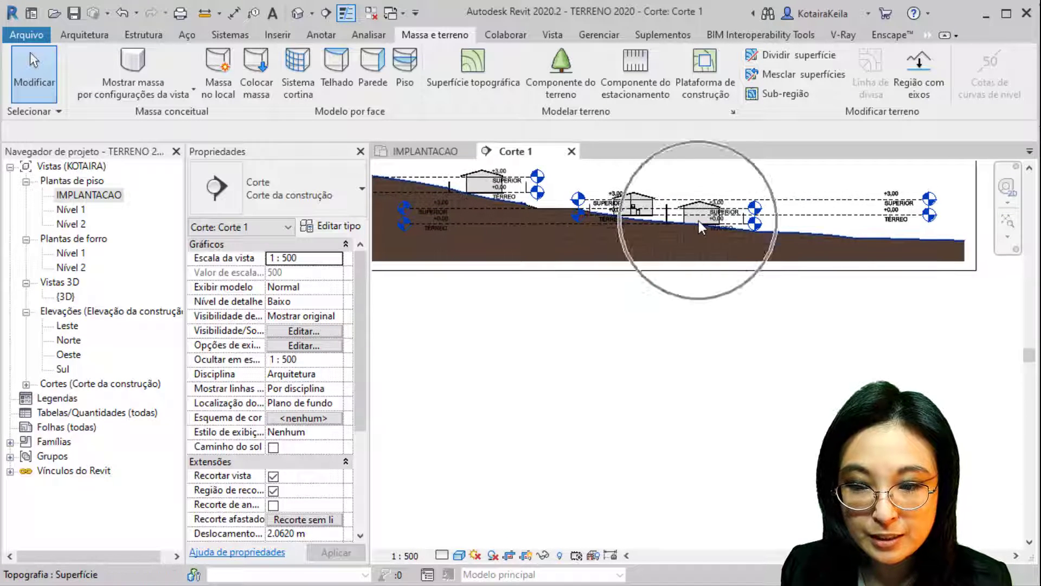
{"action": "key", "text": "ctrl"}
Move the Corte 1 section line in the IMPLANTACAO plan east through the second column of houses and open its section view
{"action": "left_click", "coordinate": [430, 153]}
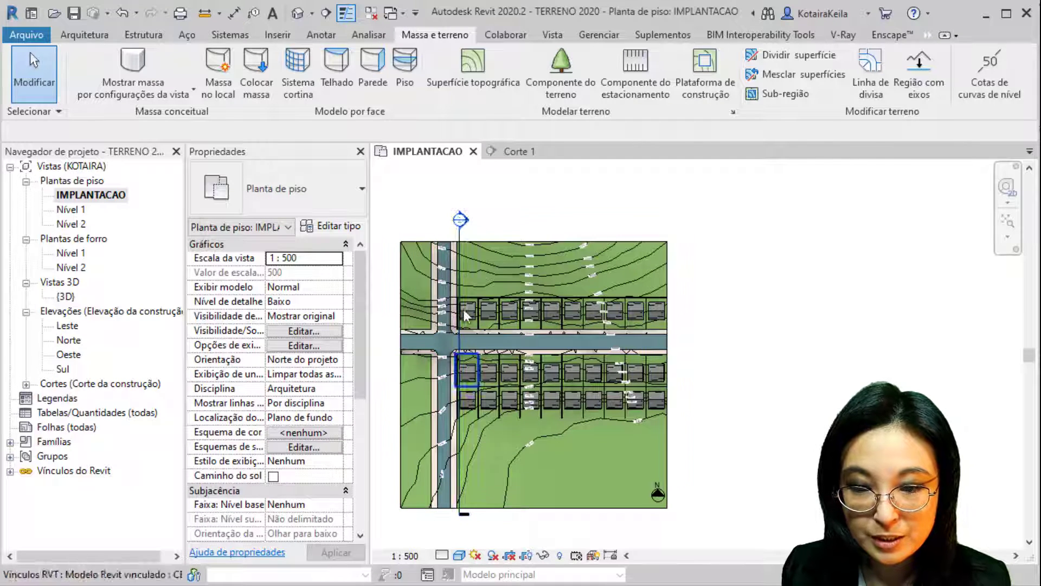
{"action": "left_click", "coordinate": [460, 252]}
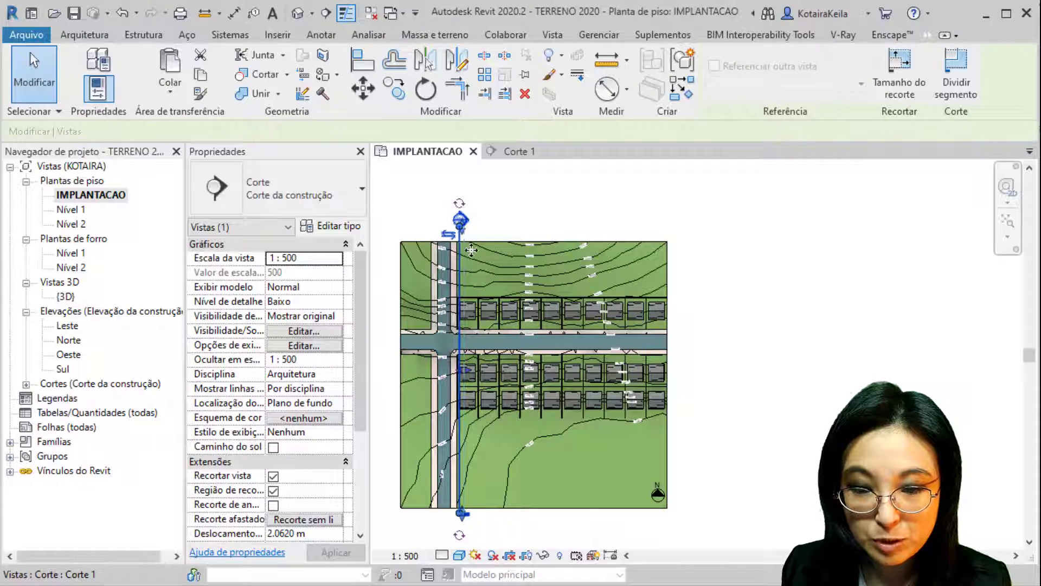
{"action": "left_click_drag", "start_coordinate": [480, 249], "coordinate": [485, 250]}
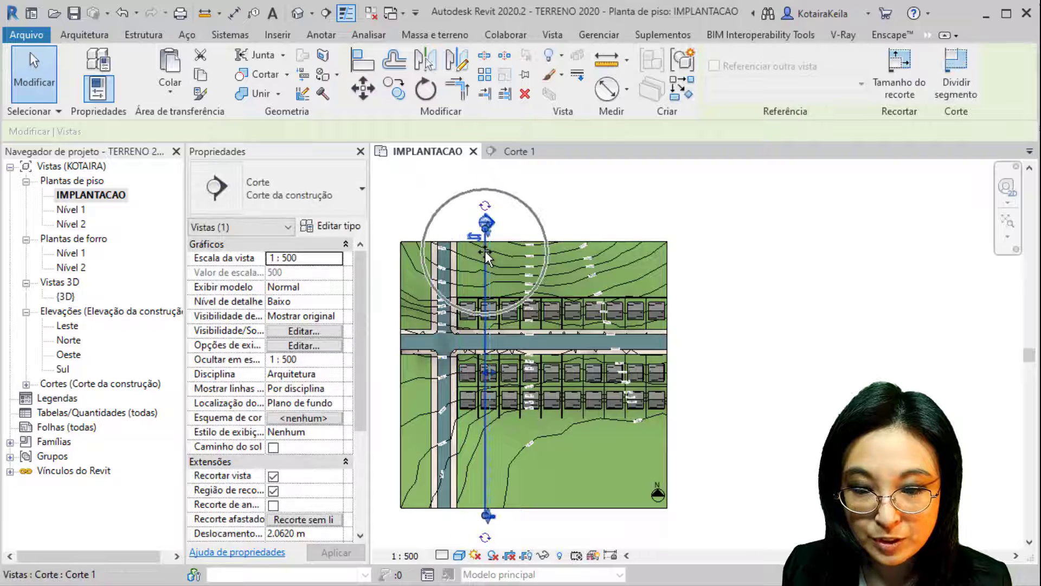
{"action": "left_click", "coordinate": [514, 215]}
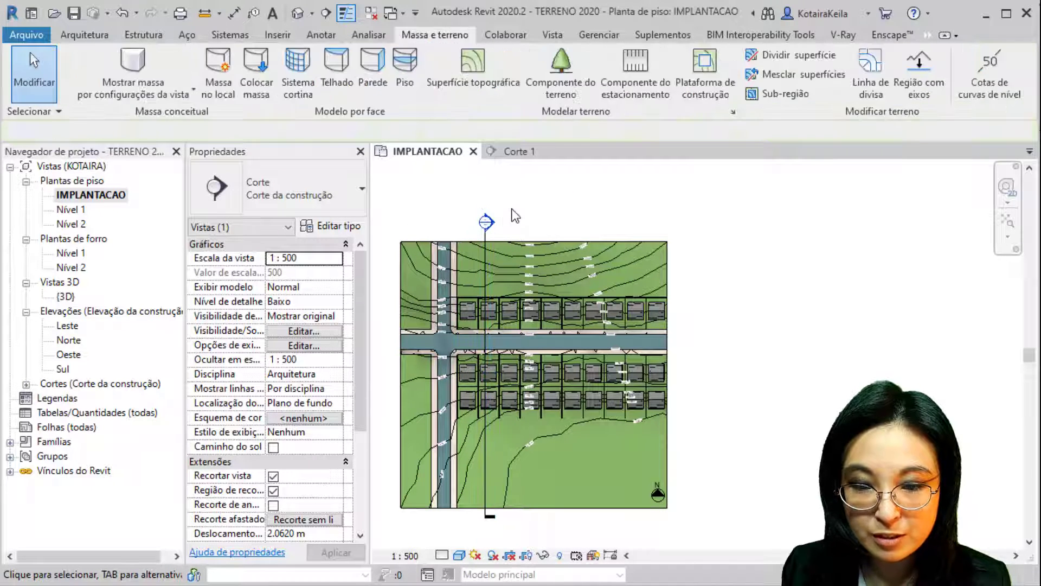
{"action": "double_click", "coordinate": [490, 224]}
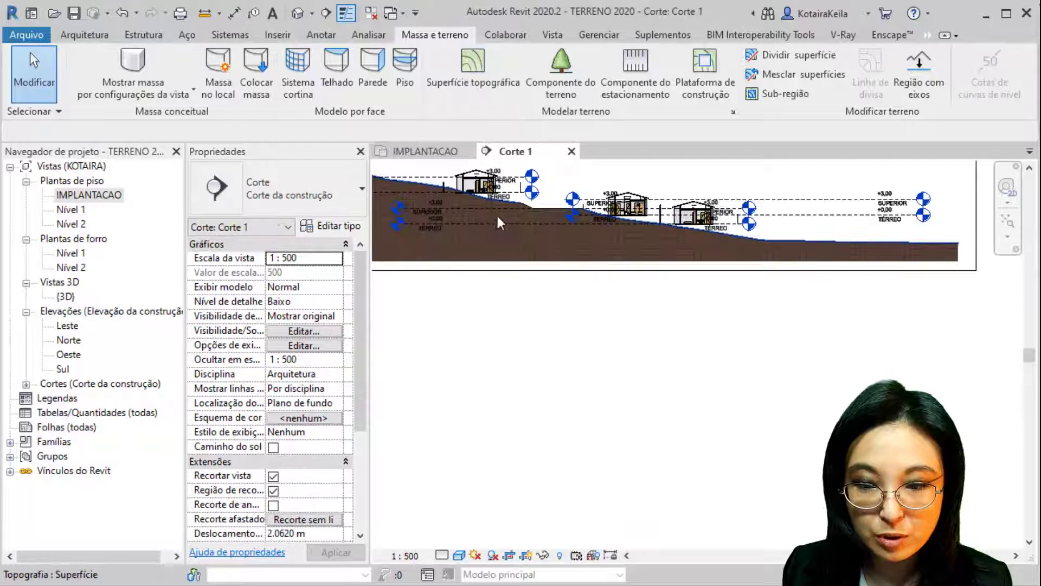
{"action": "left_click", "coordinate": [704, 217]}
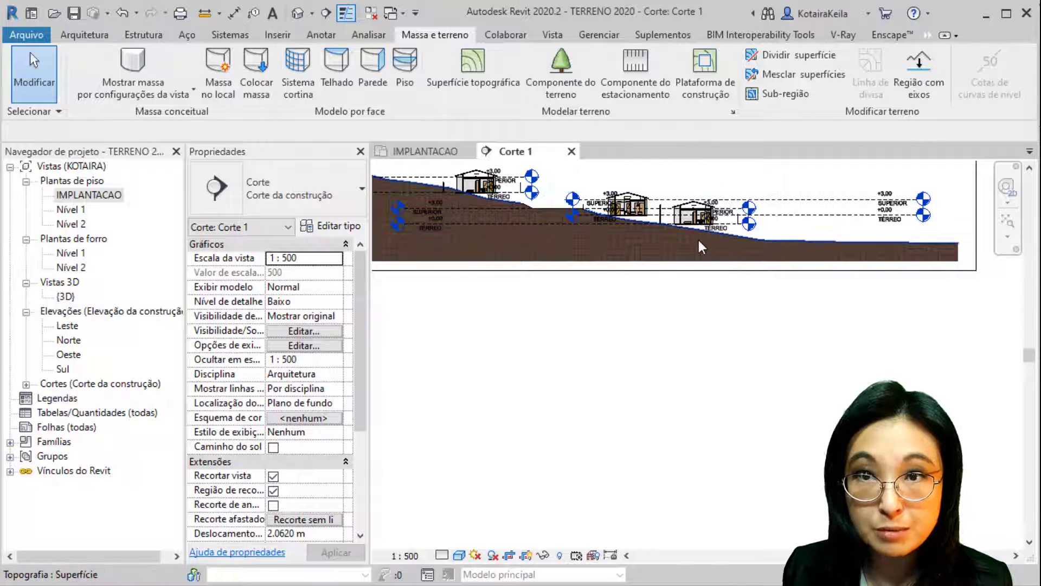
Nudge the linked house of the lowest row slightly down to fit the terrain in Corte 1, and deselect it
{"action": "left_click", "coordinate": [700, 210]}
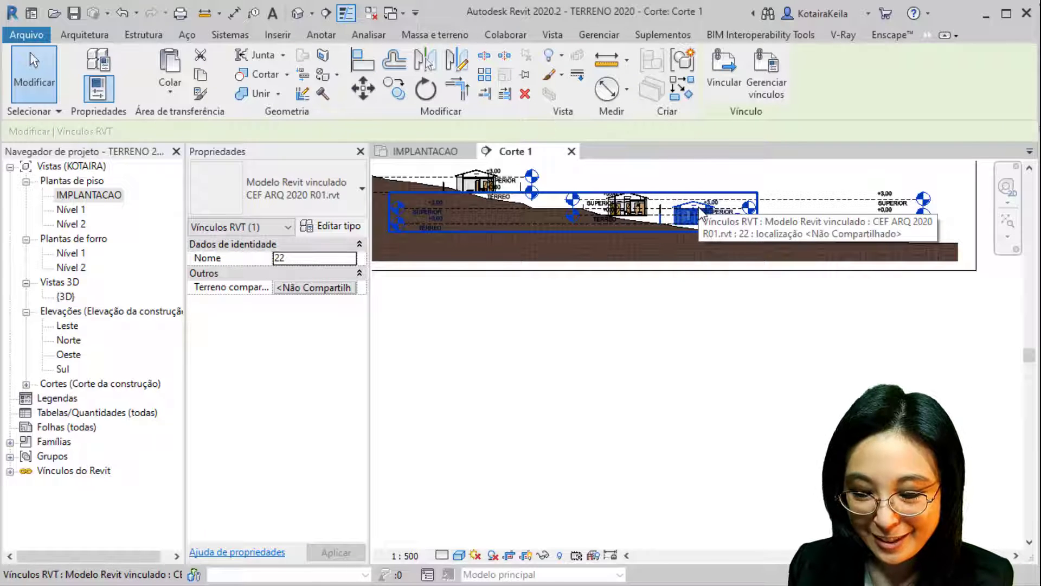
{"action": "key", "text": "Down"}
{"action": "key", "text": "Down"}
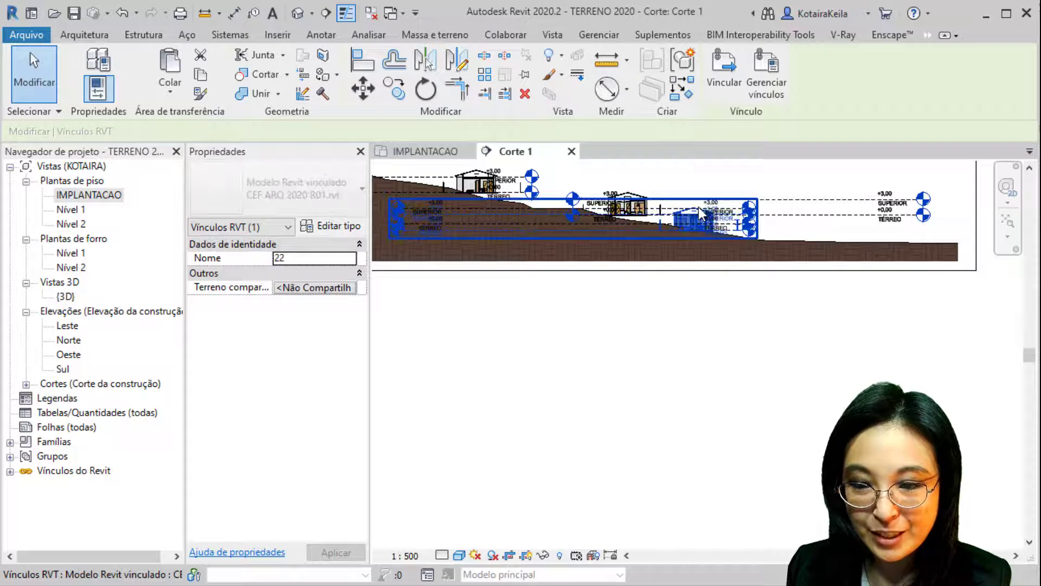
{"action": "key", "text": "Up"}
{"action": "left_click", "coordinate": [700, 212]}
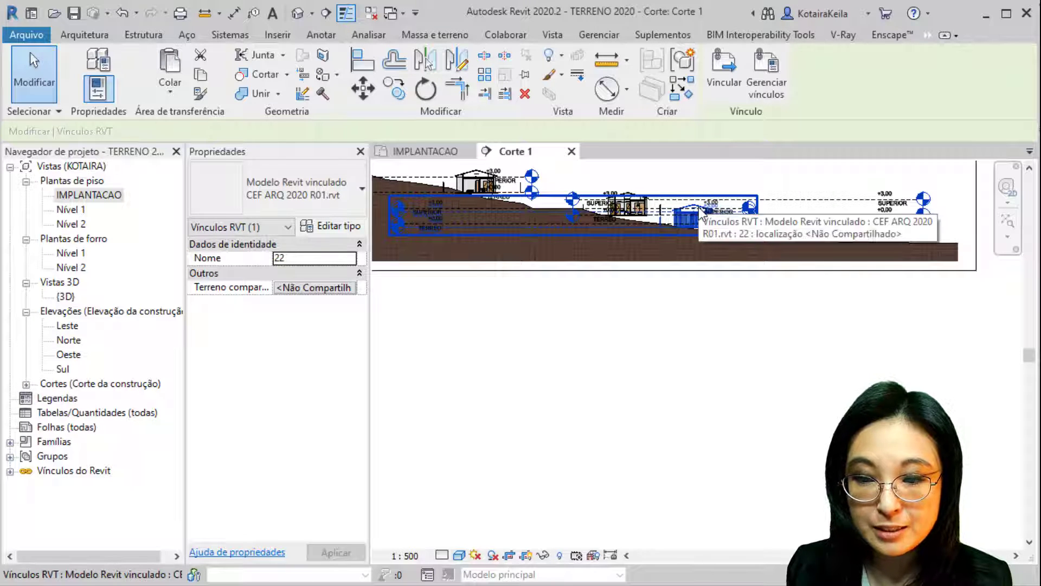
{"action": "left_click", "coordinate": [692, 174]}
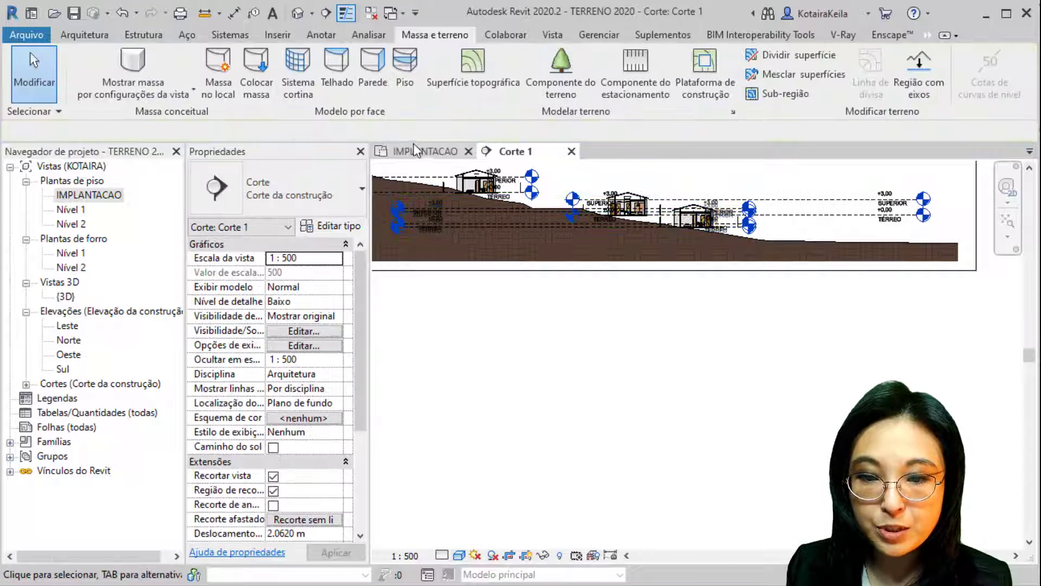
Draw a horizontal section across the IMPLANTACAO plan through the southernmost row of houses and extend its view depth northward past the terrain
{"action": "left_click", "coordinate": [407, 149]}
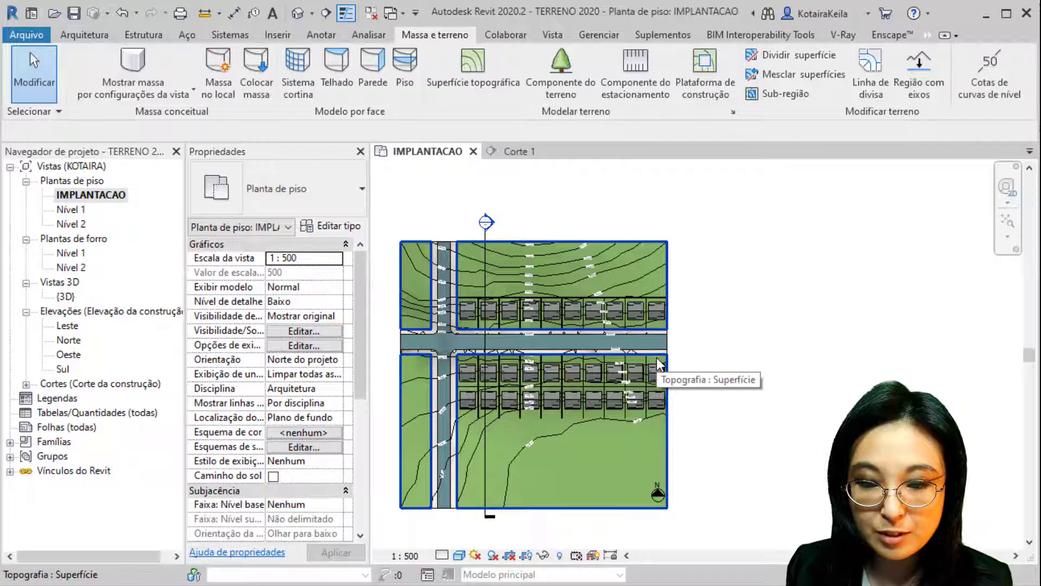
{"action": "left_click", "coordinate": [493, 402]}
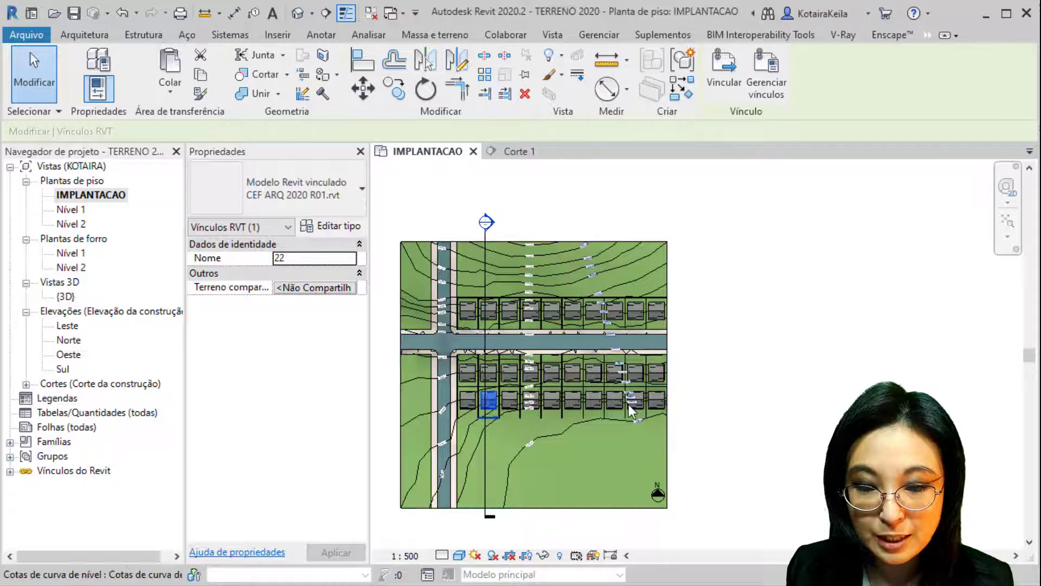
{"action": "left_click", "coordinate": [325, 12]}
{"action": "scroll", "coordinate": [494, 302], "scroll_direction": "down", "scroll_amount": 1}
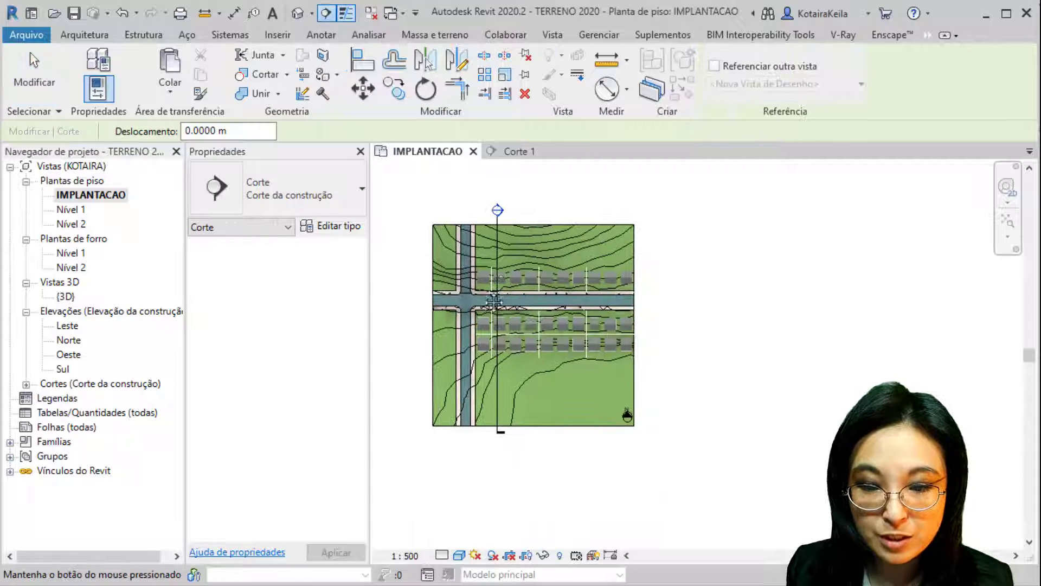
{"action": "left_click", "coordinate": [408, 343]}
{"action": "left_click", "coordinate": [652, 345]}
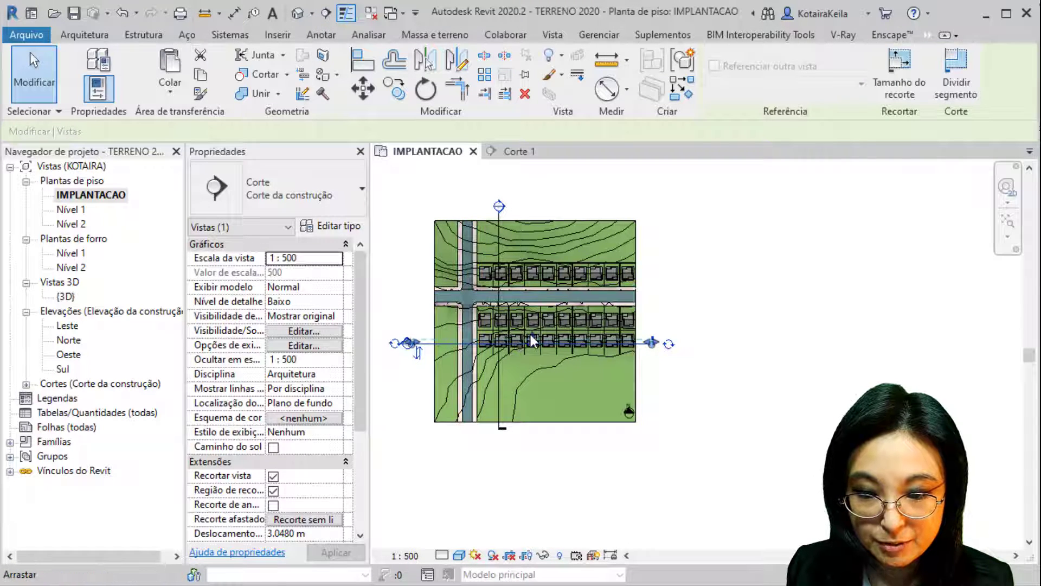
{"action": "left_click_drag", "start_coordinate": [531, 338], "coordinate": [557, 170]}
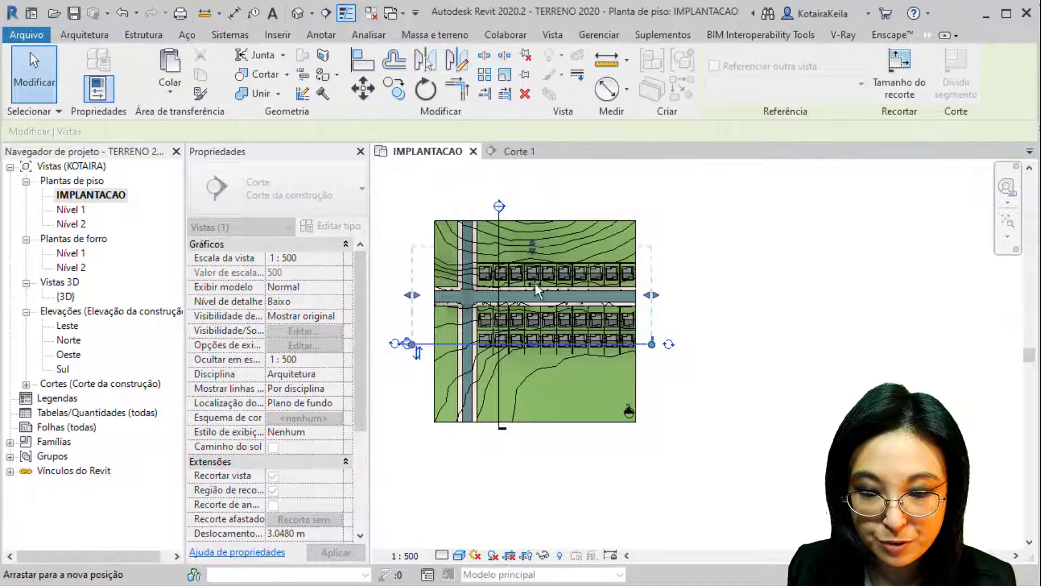
Reduce the new horizontal section's view depth to about 2.55 m around the southernmost row of houses and open its view, Corte 2
{"action": "left_click", "coordinate": [399, 293]}
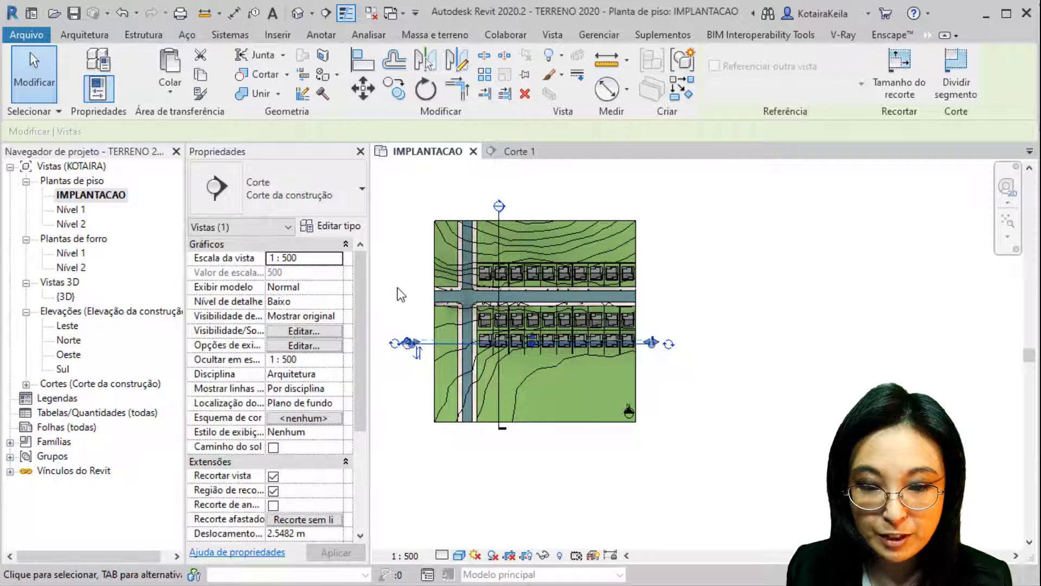
{"action": "double_click", "coordinate": [408, 347]}
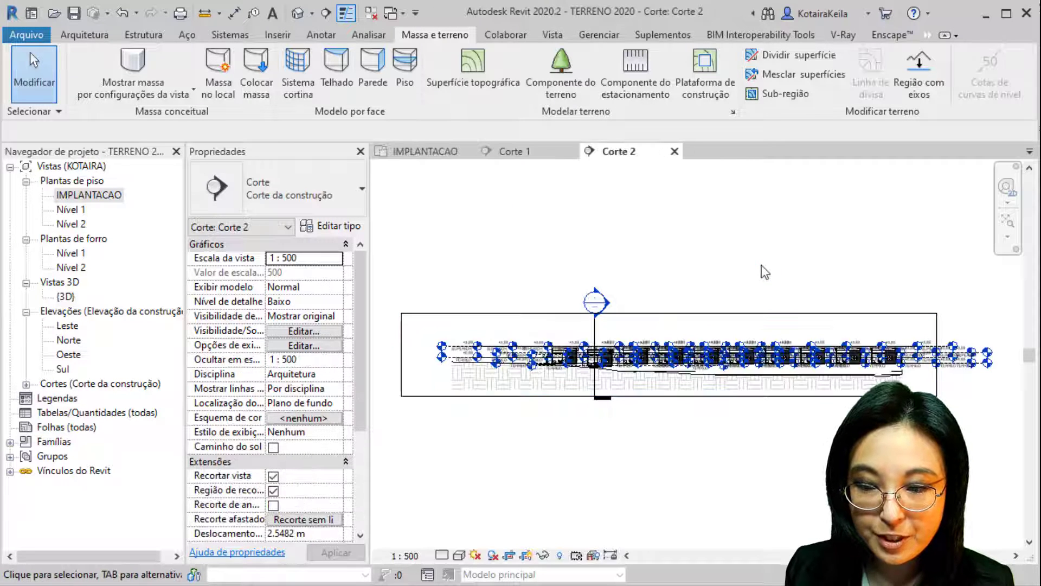
{"action": "middle_click_drag", "start_coordinate": [747, 220], "coordinate": [734, 211]}
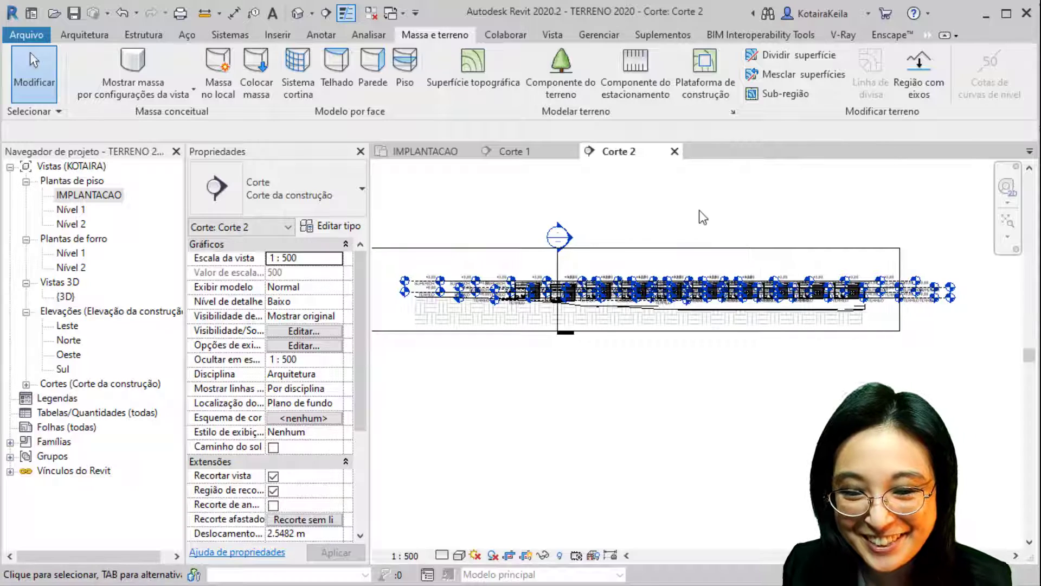
Hide the levels category of the linked house models in the Corte 2 view
{"action": "scroll", "coordinate": [565, 282], "scroll_direction": "up", "scroll_amount": 5}
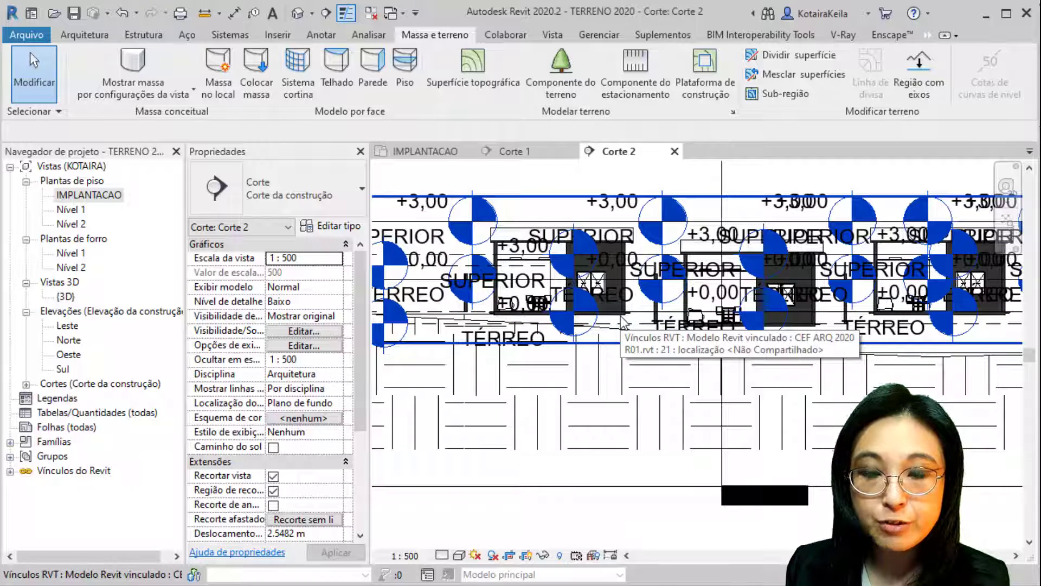
{"action": "scroll", "coordinate": [622, 321], "scroll_direction": "down", "scroll_amount": 3}
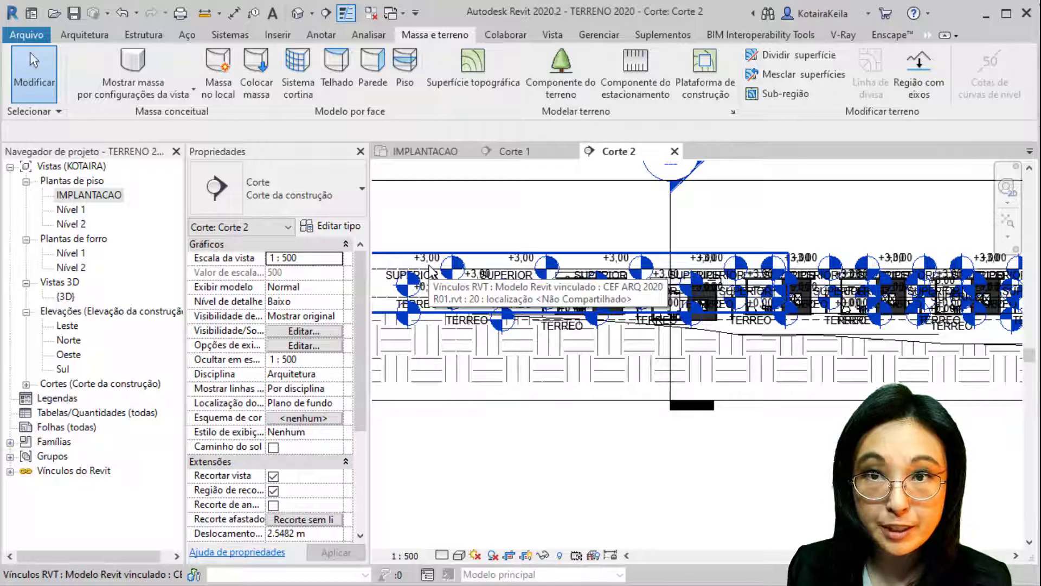
{"action": "key", "text": "Tab"}
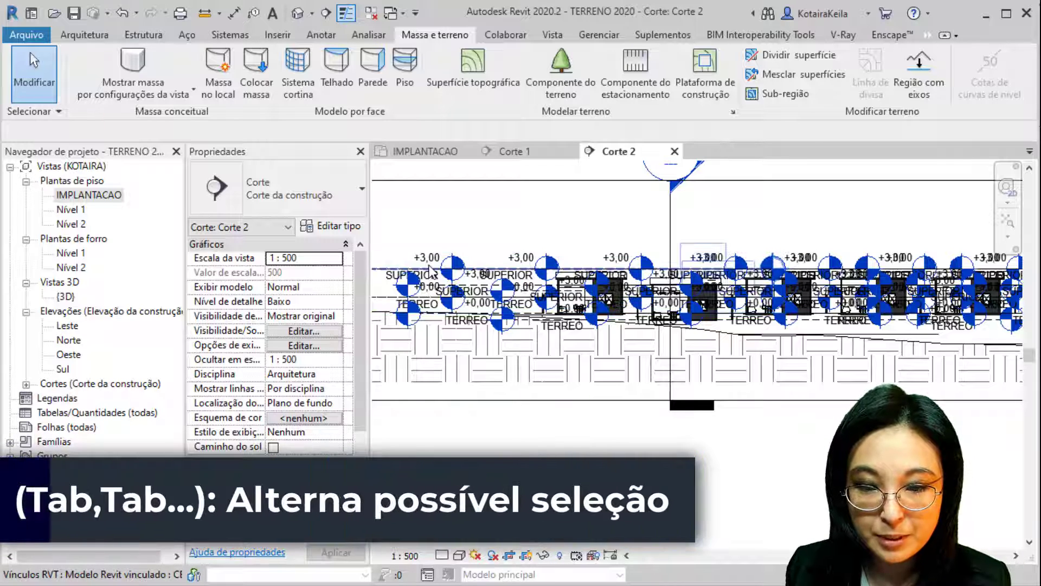
{"action": "left_click", "coordinate": [429, 270]}
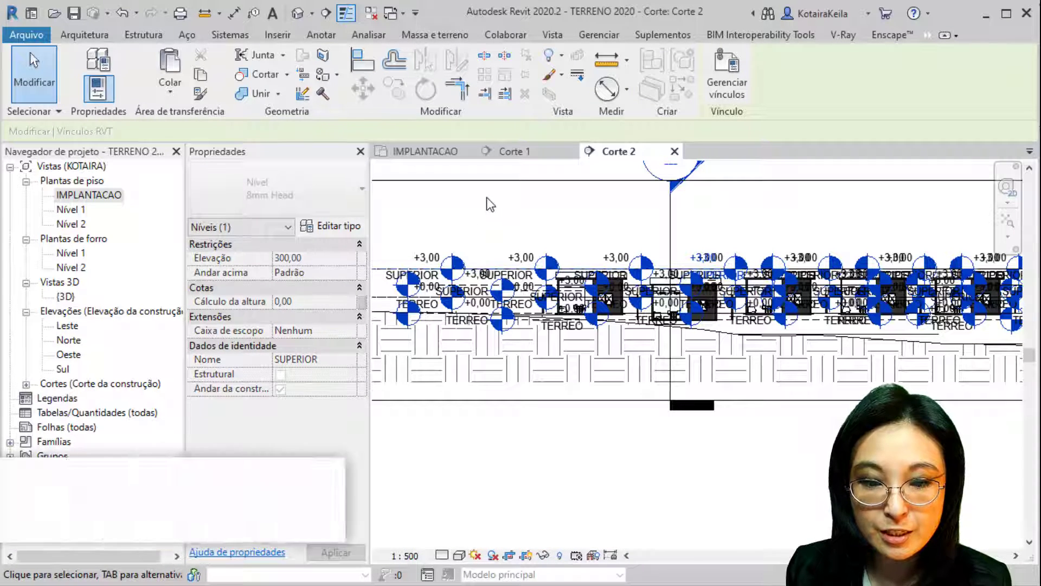
{"action": "right_click", "coordinate": [393, 270]}
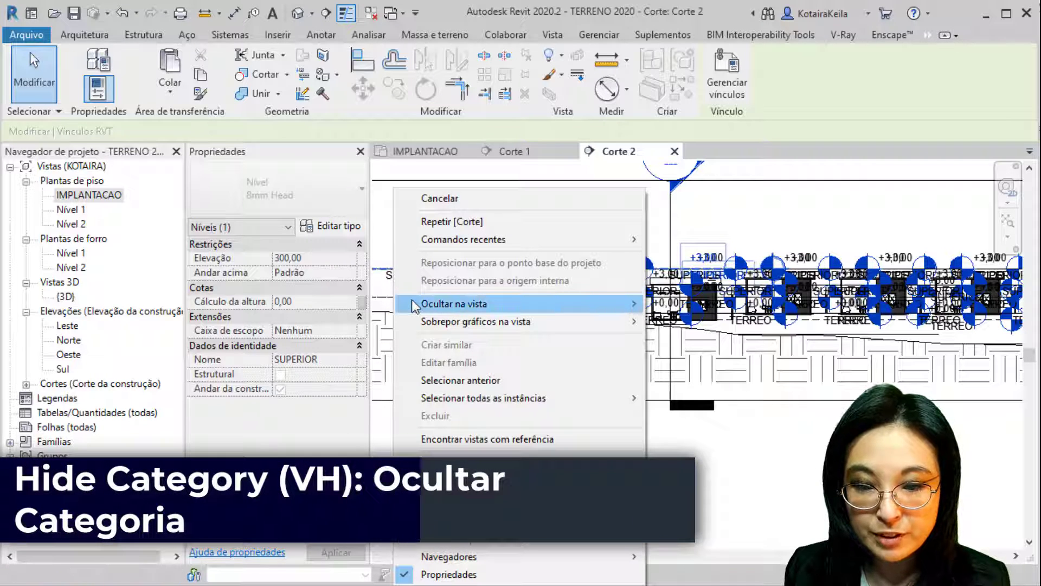
{"action": "mouse_move", "coordinate": [413, 303]}
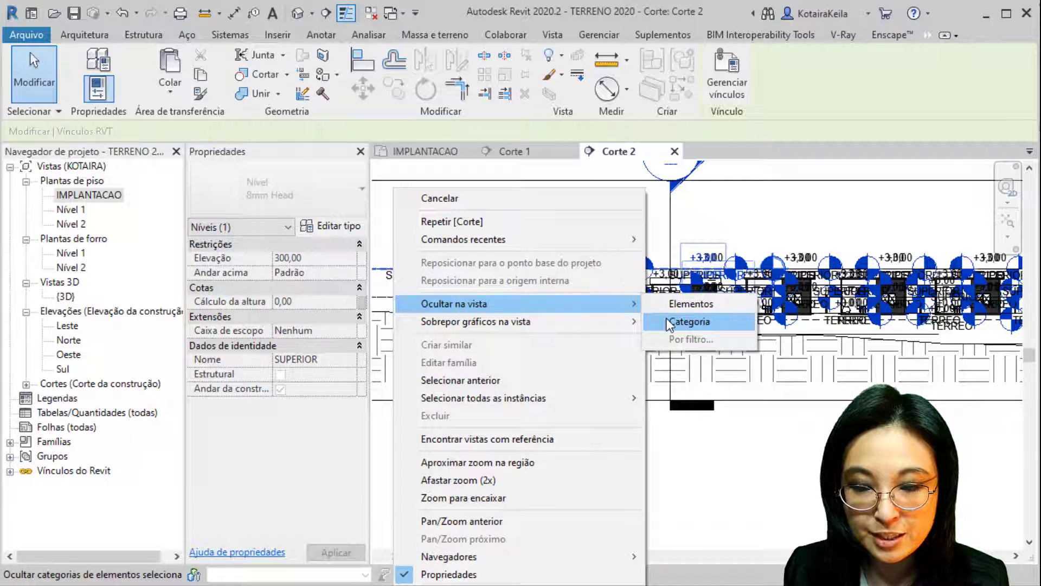
{"action": "left_click", "coordinate": [671, 324]}
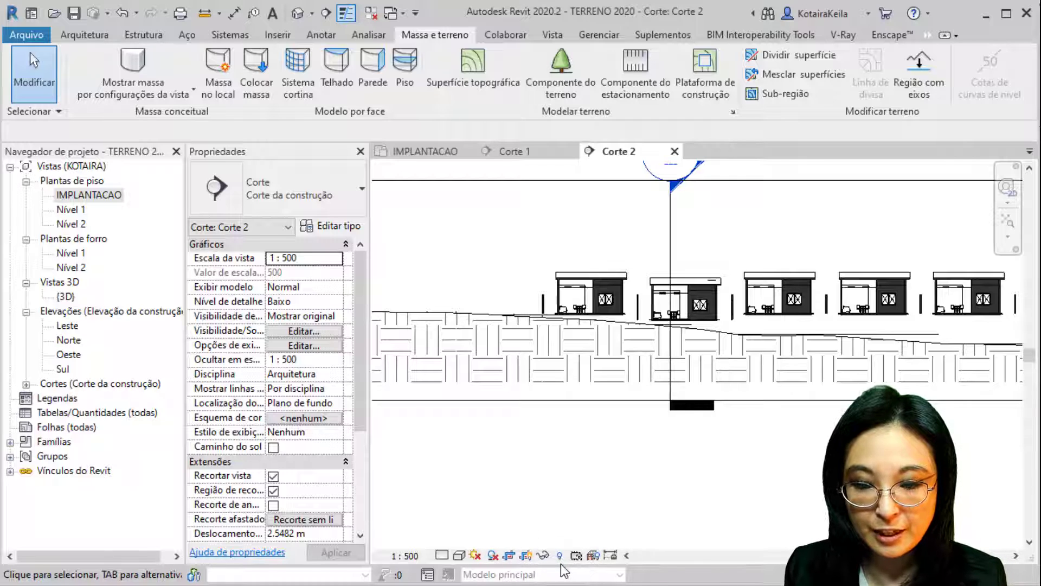
Move the six easternmost houses in Corte 2 vertically down onto the terrain line, leaving the topography surface out of the selection
{"action": "middle_click_drag", "start_coordinate": [578, 467], "coordinate": [463, 428]}
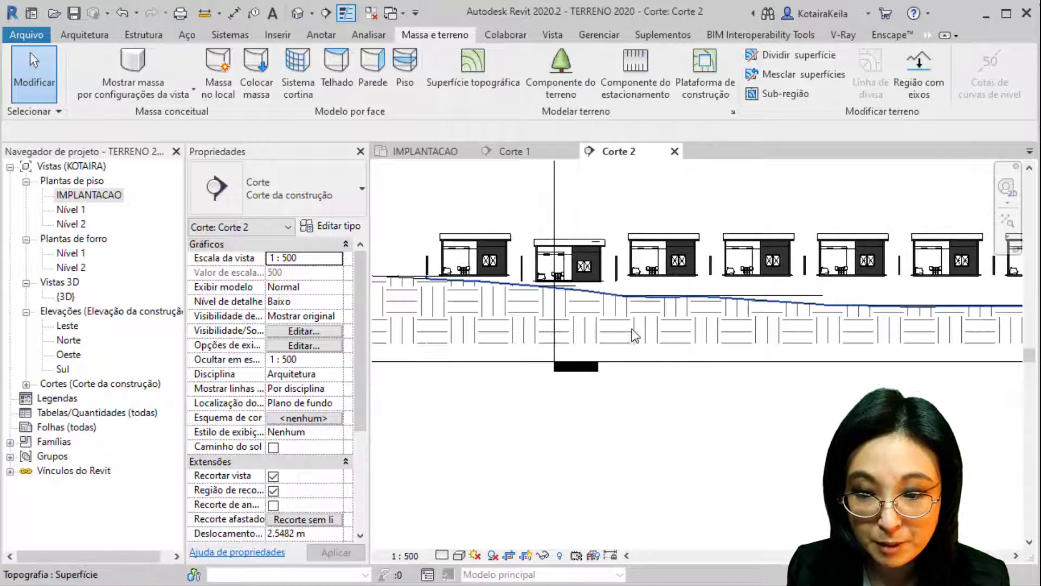
{"action": "scroll", "coordinate": [600, 317], "scroll_direction": "down", "scroll_amount": 4}
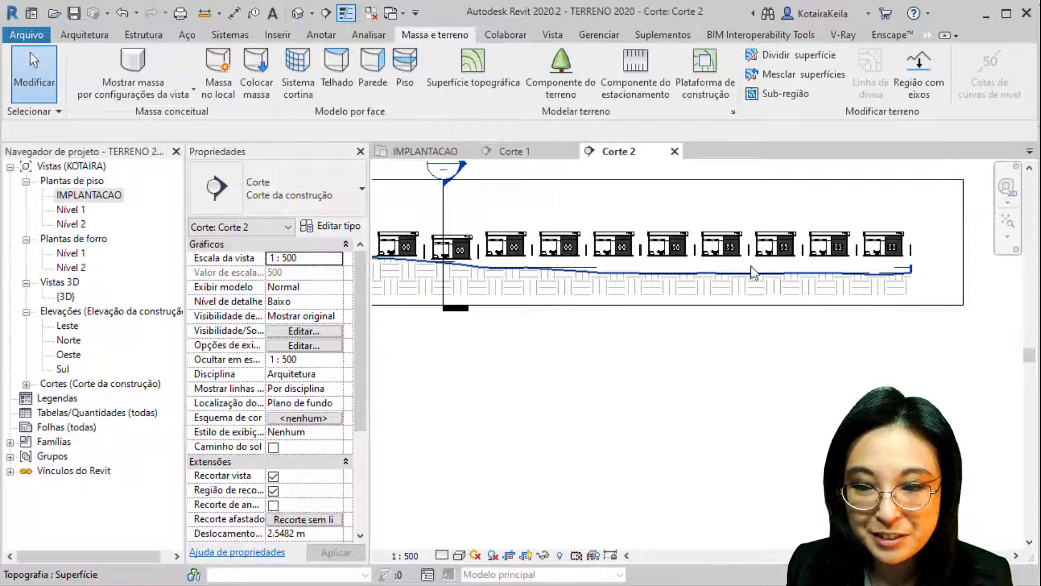
{"action": "middle_click_drag", "start_coordinate": [903, 206], "coordinate": [867, 274]}
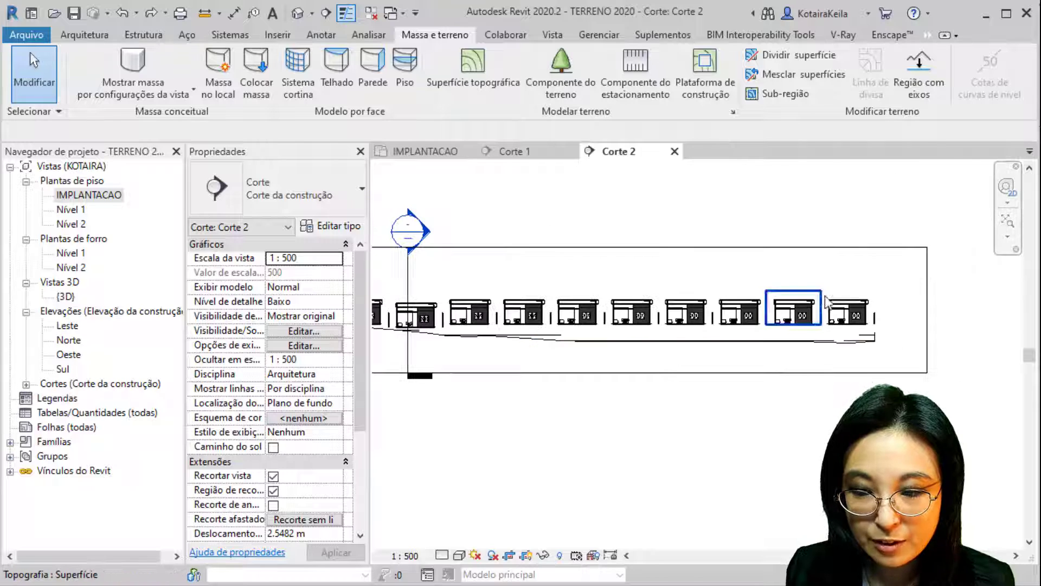
{"action": "left_click_drag", "start_coordinate": [861, 268], "coordinate": [563, 314]}
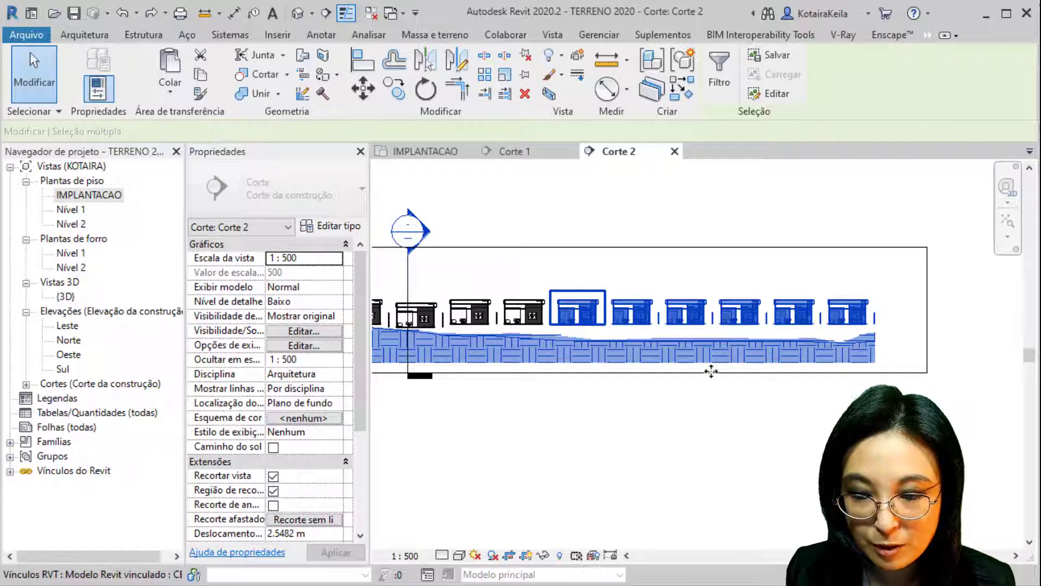
{"action": "left_click", "coordinate": [709, 344], "text": "shift"}
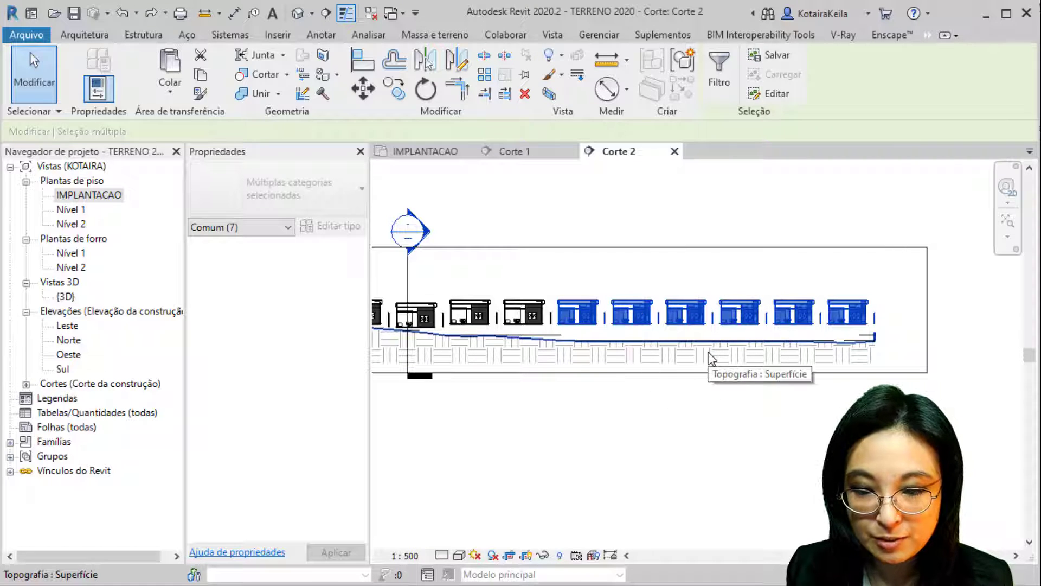
{"action": "left_click", "coordinate": [362, 89]}
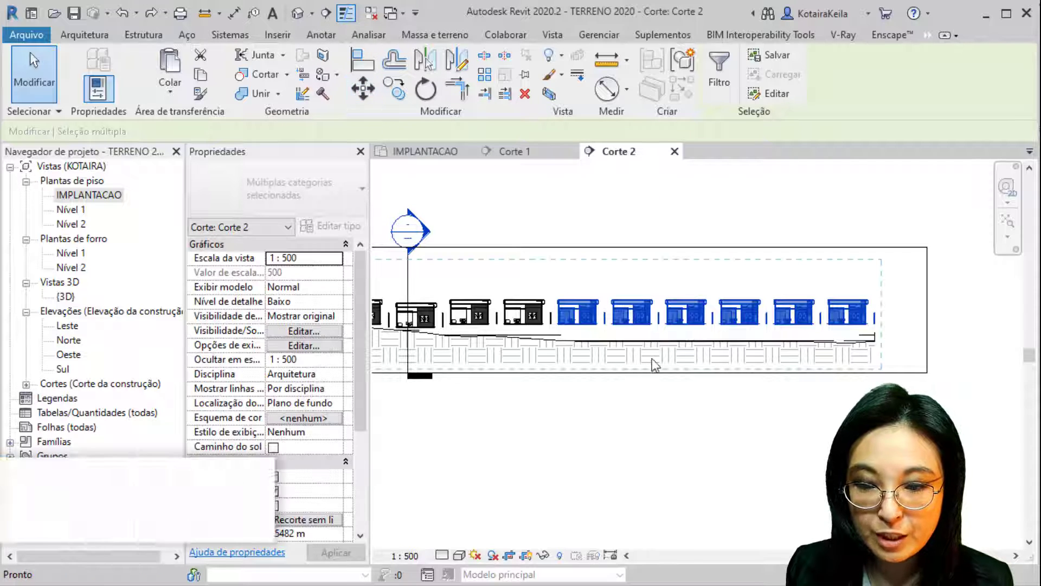
{"action": "scroll", "coordinate": [670, 333], "scroll_direction": "up", "scroll_amount": 6}
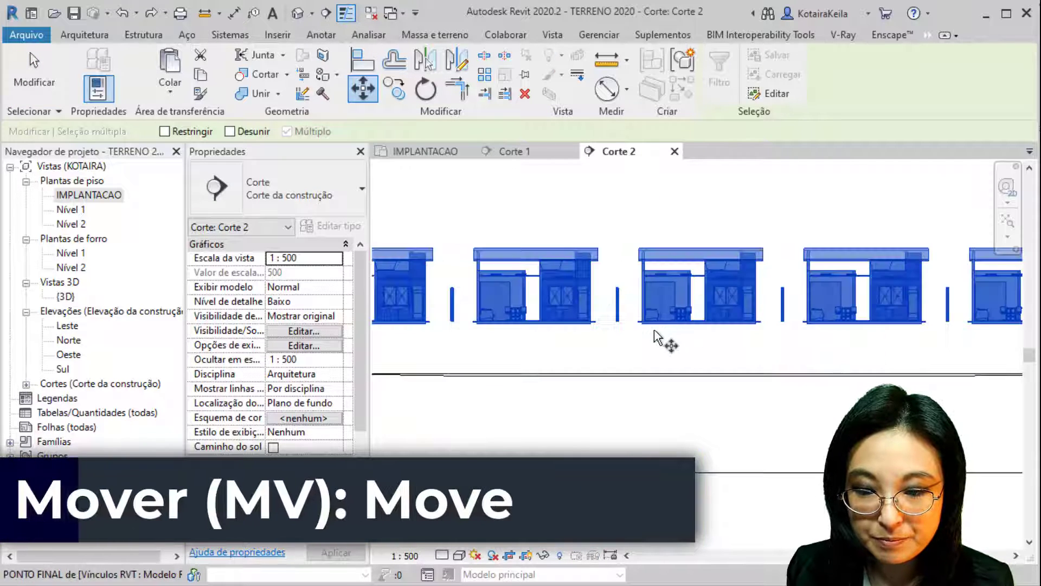
{"action": "left_click", "coordinate": [619, 324]}
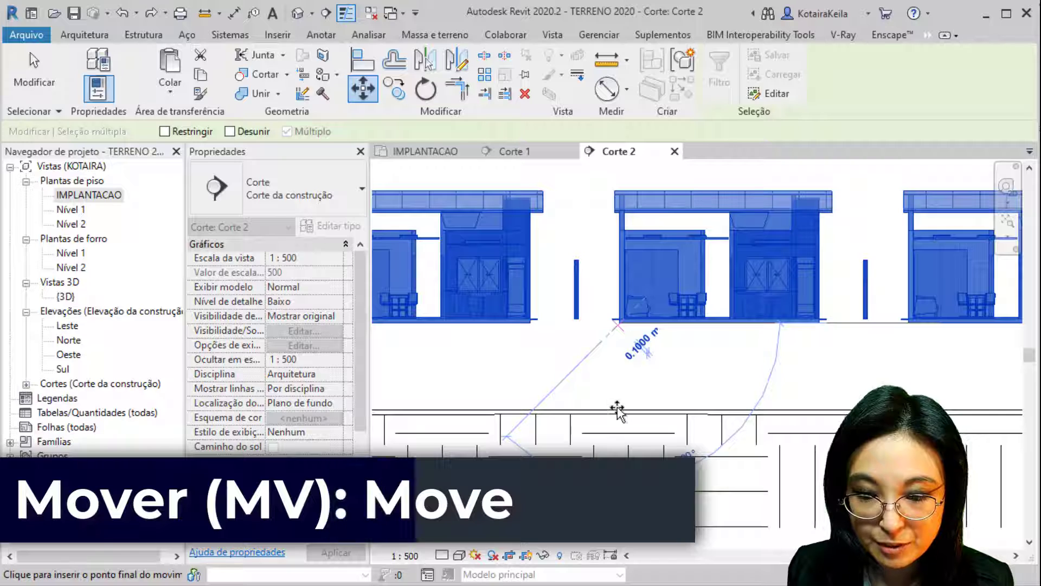
{"action": "left_click", "coordinate": [618, 407]}
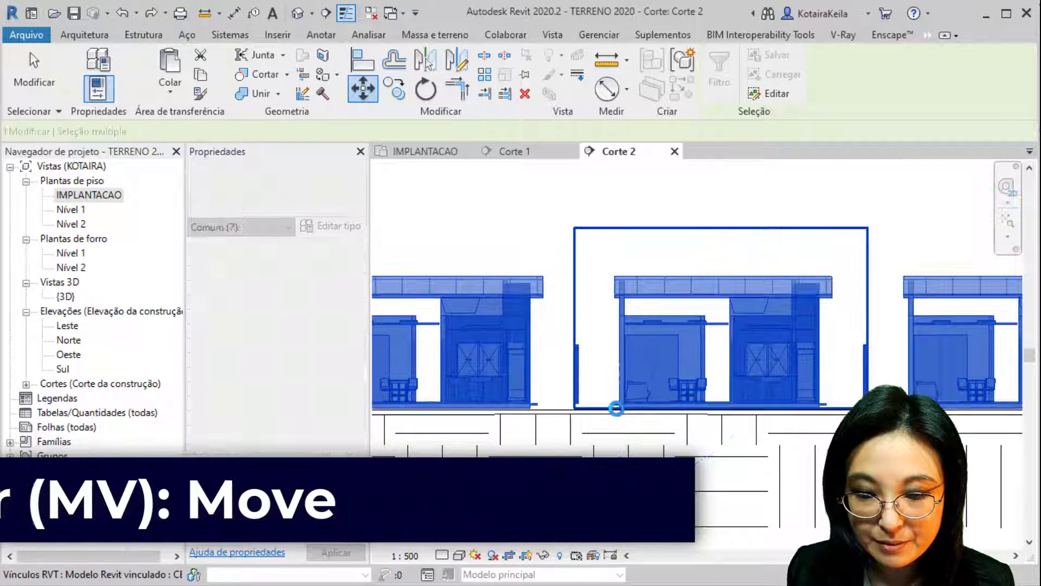
Move the third and fourth houses from the west in Corte 2 down about 2.10 m onto the terrain, excluding the topography surface
{"action": "scroll", "coordinate": [623, 382], "scroll_direction": "down", "scroll_amount": 4}
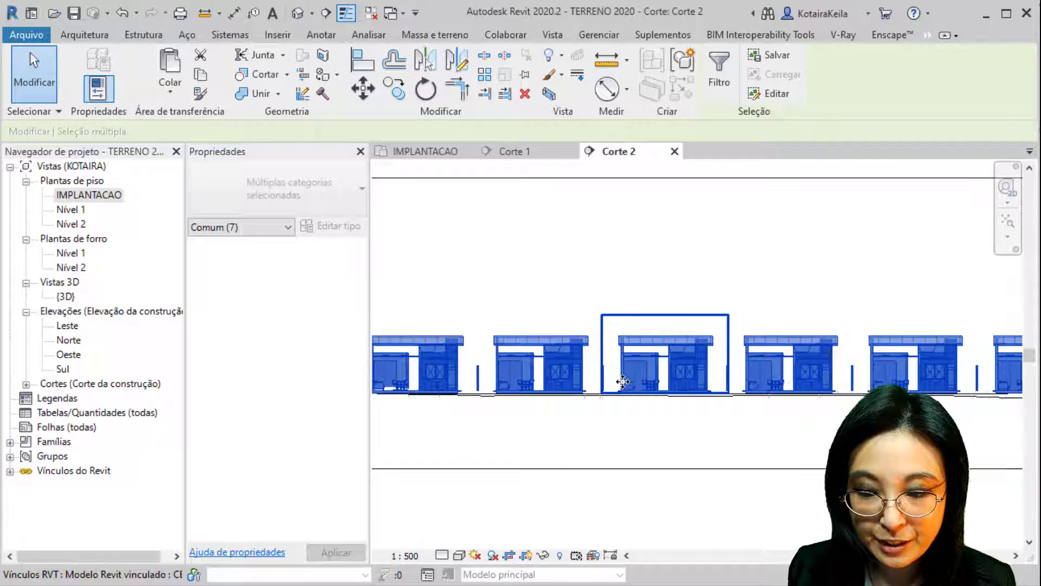
{"action": "scroll", "coordinate": [603, 327], "scroll_direction": "down", "scroll_amount": 3}
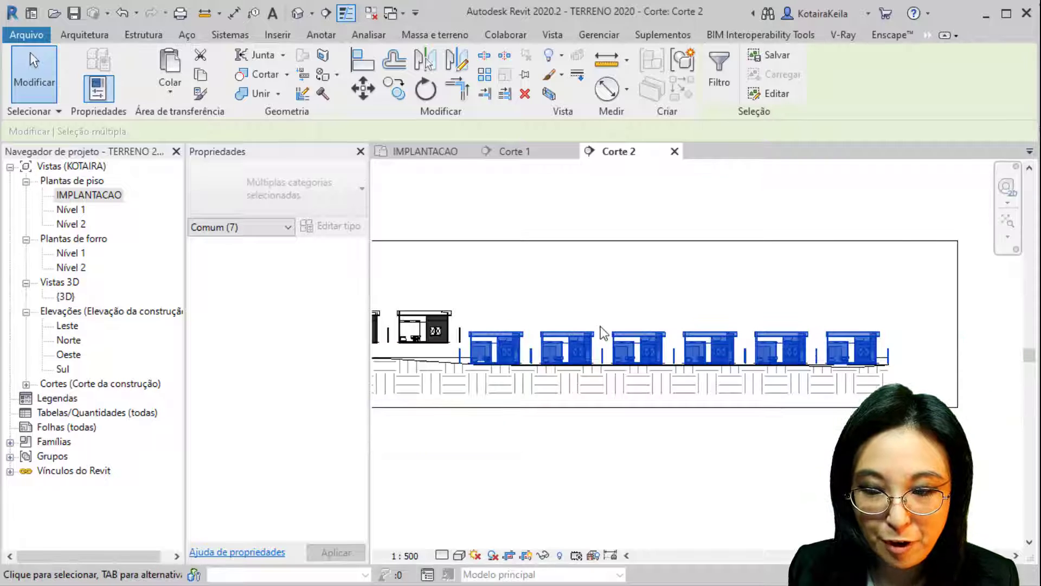
{"action": "middle_click_drag", "start_coordinate": [576, 366], "coordinate": [688, 360]}
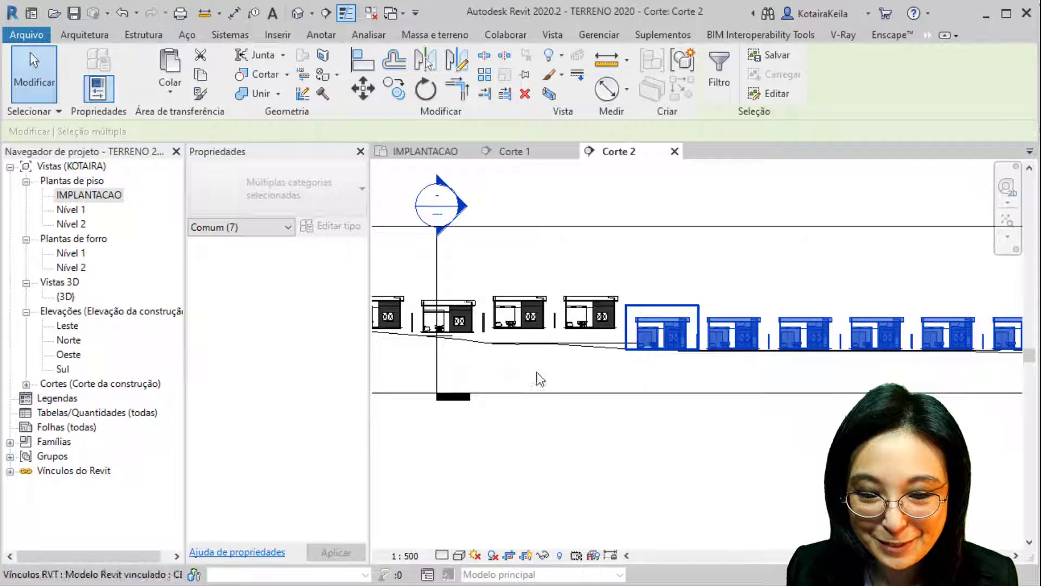
{"action": "middle_click_drag", "start_coordinate": [557, 366], "coordinate": [639, 344]}
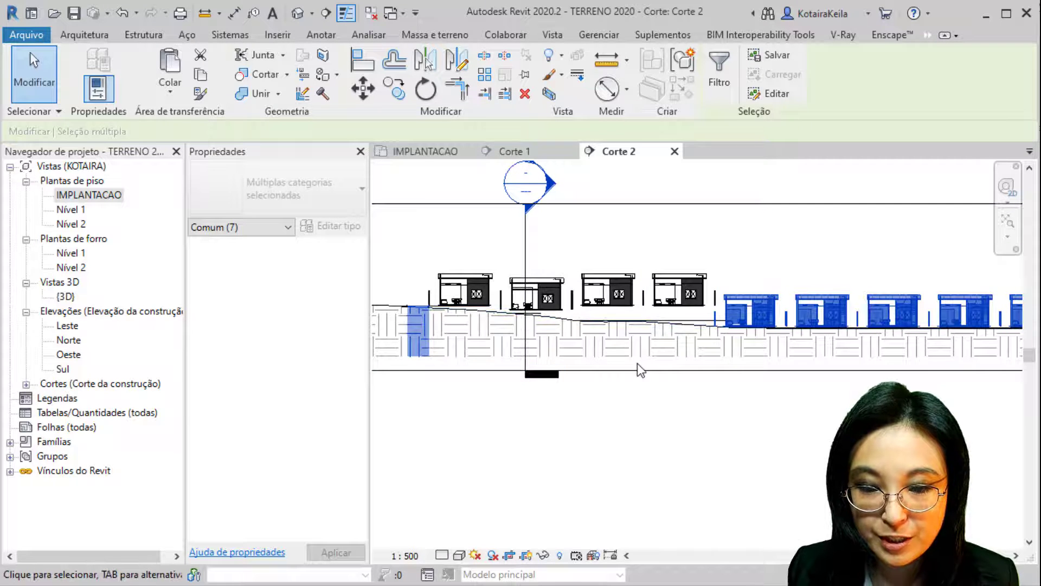
{"action": "left_click", "coordinate": [704, 251]}
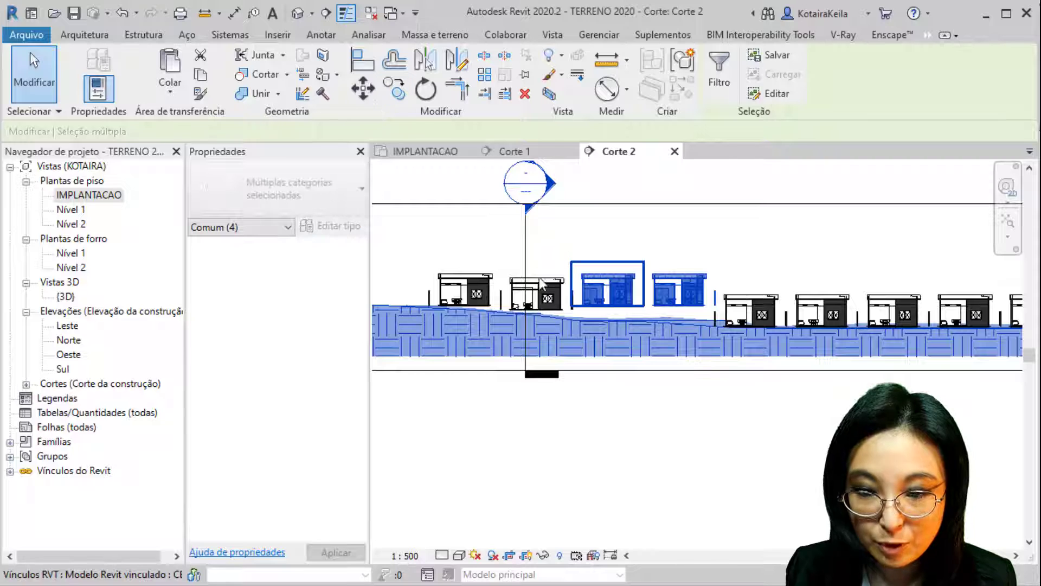
{"action": "key", "text": "ctrl"}
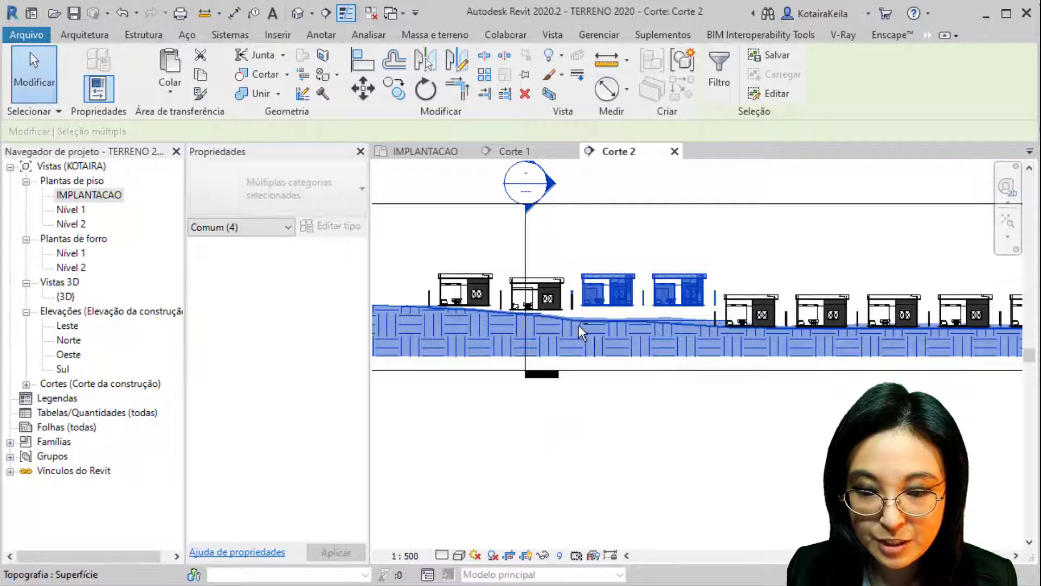
{"action": "left_click", "coordinate": [578, 325], "text": "shift"}
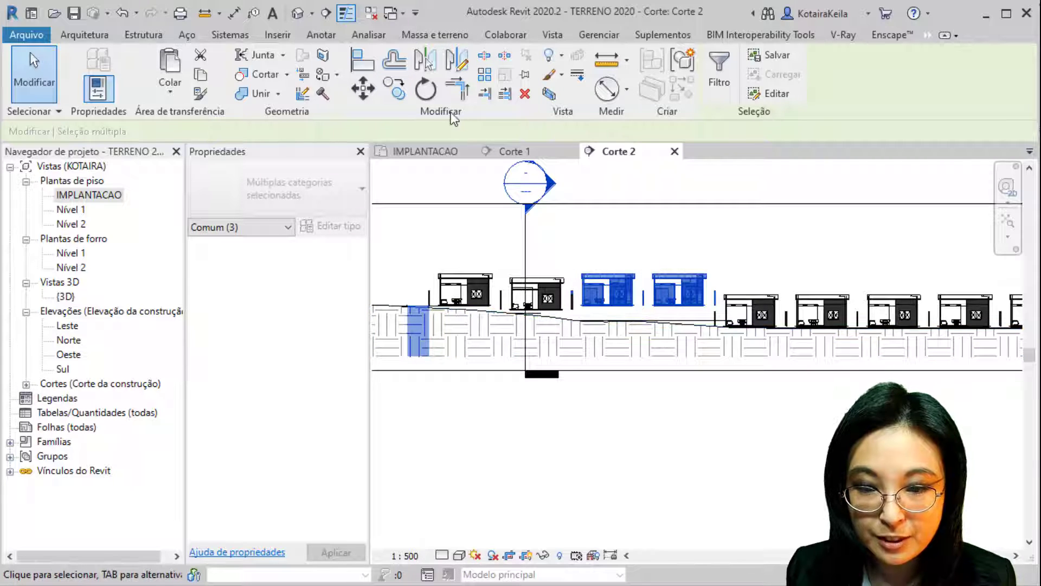
{"action": "left_click", "coordinate": [363, 88]}
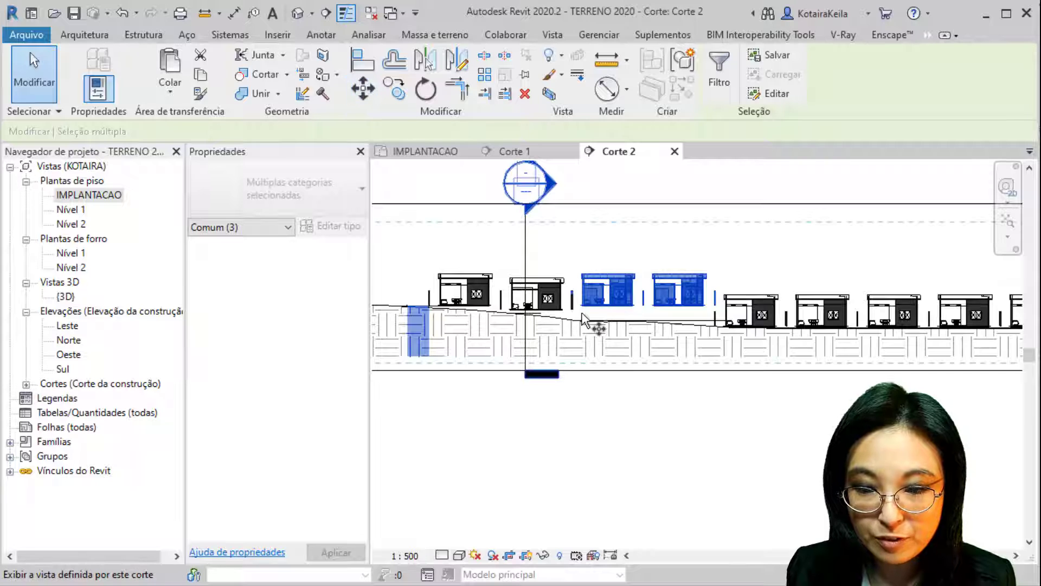
{"action": "scroll", "coordinate": [597, 328], "scroll_direction": "up", "scroll_amount": 5}
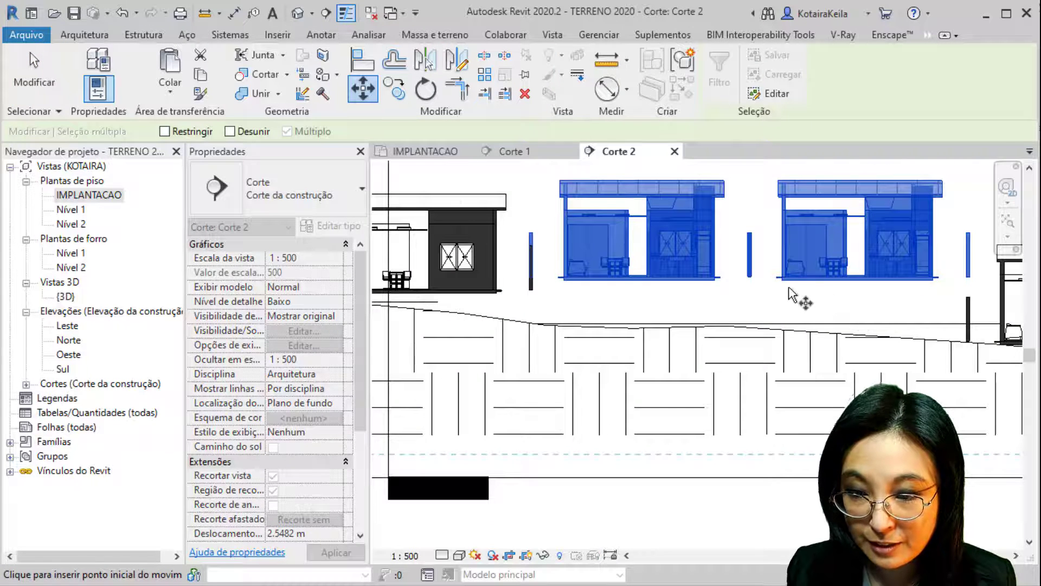
{"action": "left_click", "coordinate": [782, 280]}
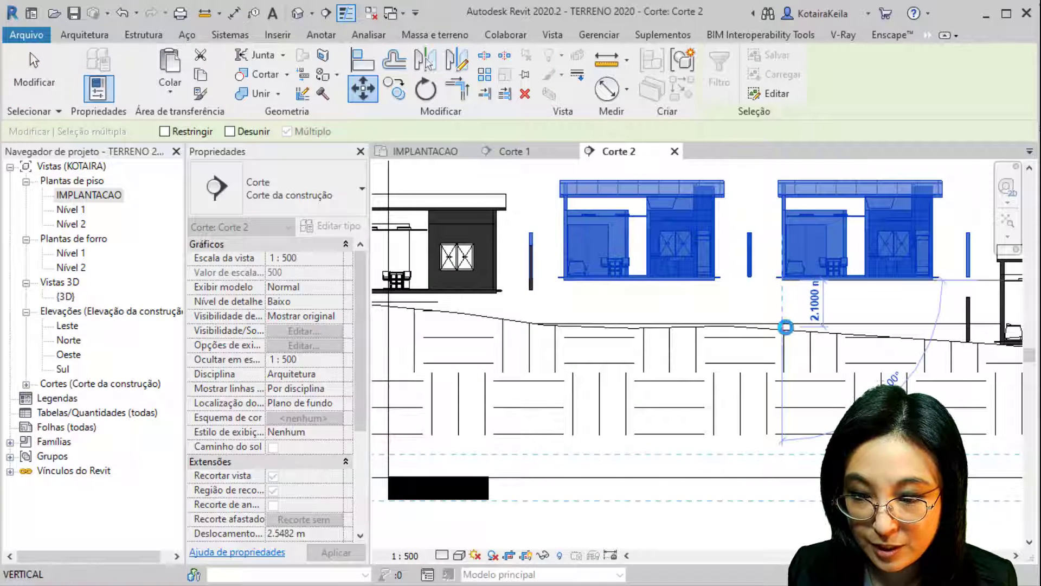
{"action": "left_click", "coordinate": [786, 327]}
Nudge the linked house crossed by the Corte 1 line slightly down to fit the terrain in Corte 2
{"action": "scroll", "coordinate": [786, 325], "scroll_direction": "down", "scroll_amount": 2}
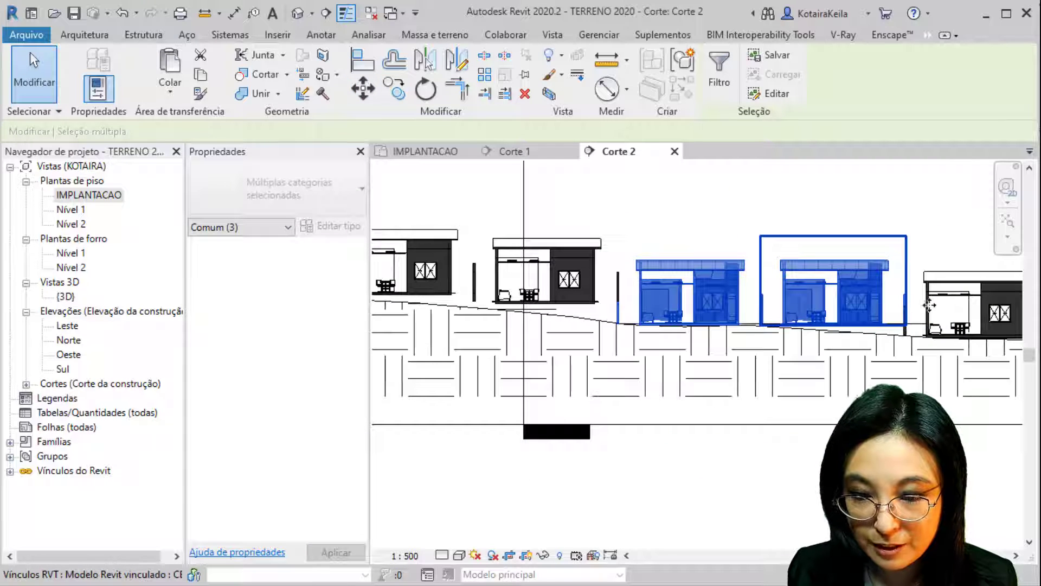
{"action": "middle_click_drag", "start_coordinate": [577, 310], "coordinate": [725, 292]}
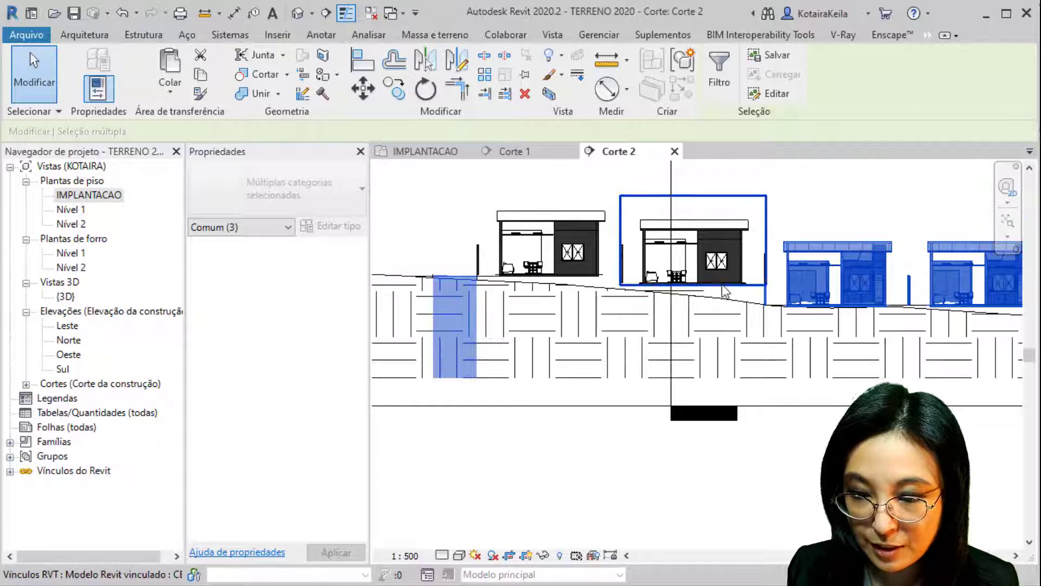
{"action": "left_click", "coordinate": [725, 293]}
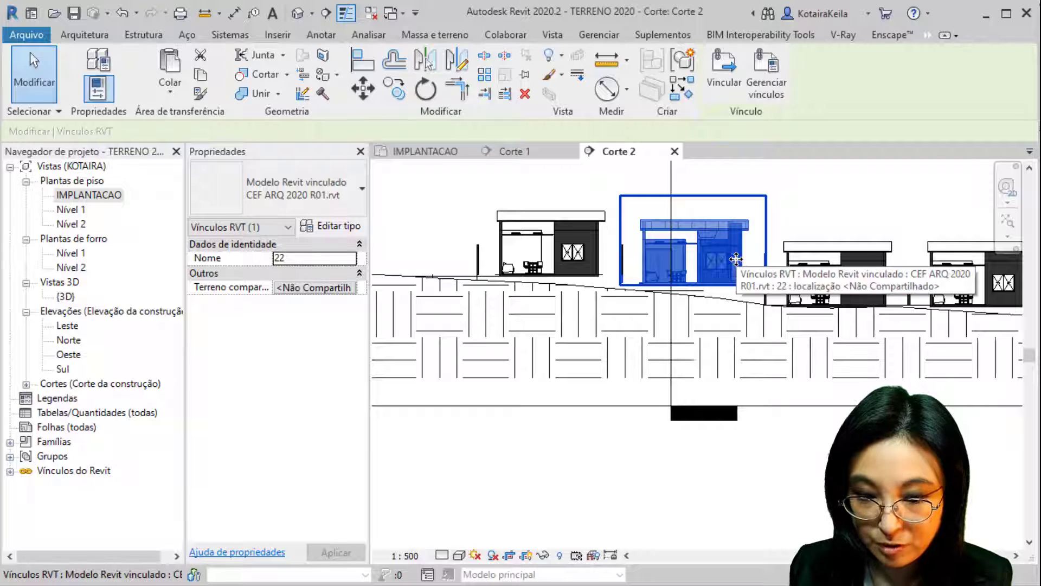
{"action": "key", "text": "Down"}
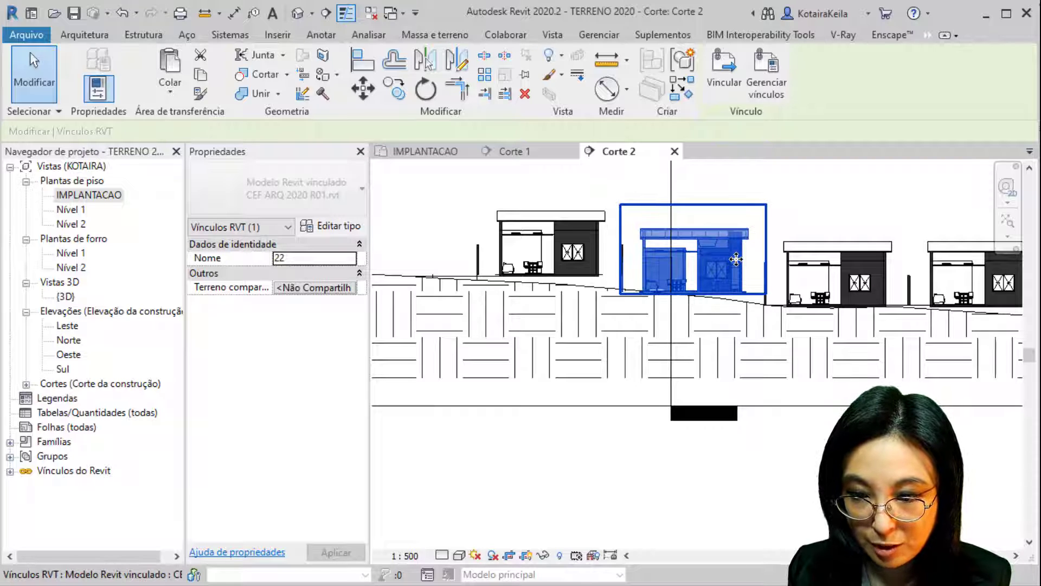
{"action": "scroll", "coordinate": [671, 325], "scroll_direction": "down", "scroll_amount": 1}
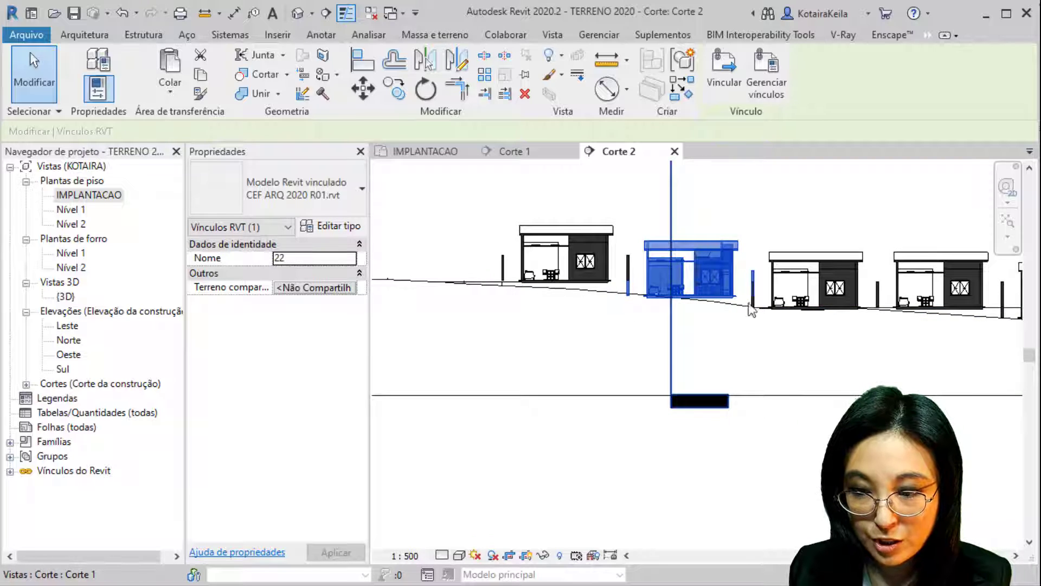
{"action": "scroll", "coordinate": [751, 310], "scroll_direction": "down", "scroll_amount": 5}
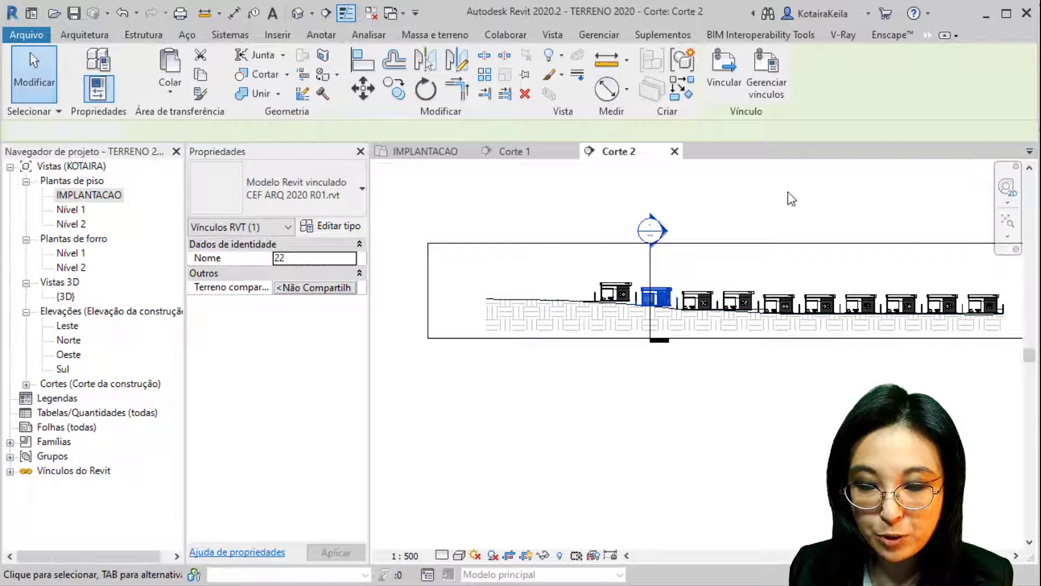
Move the Corte 2 line north onto the middle row of houses in the IMPLANTACAO plan and open its section view
{"action": "left_click", "coordinate": [581, 202]}
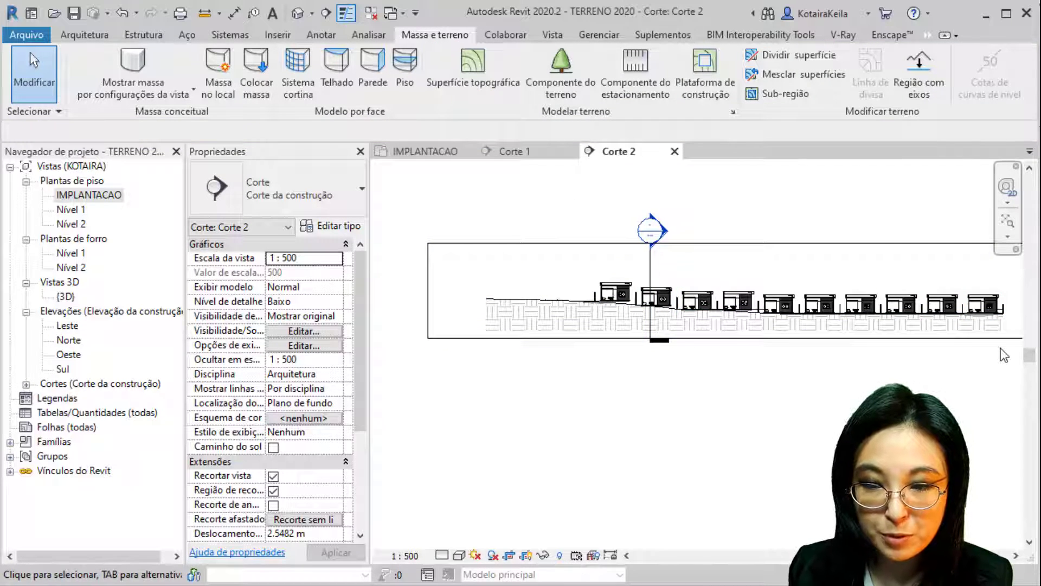
{"action": "left_click", "coordinate": [405, 151]}
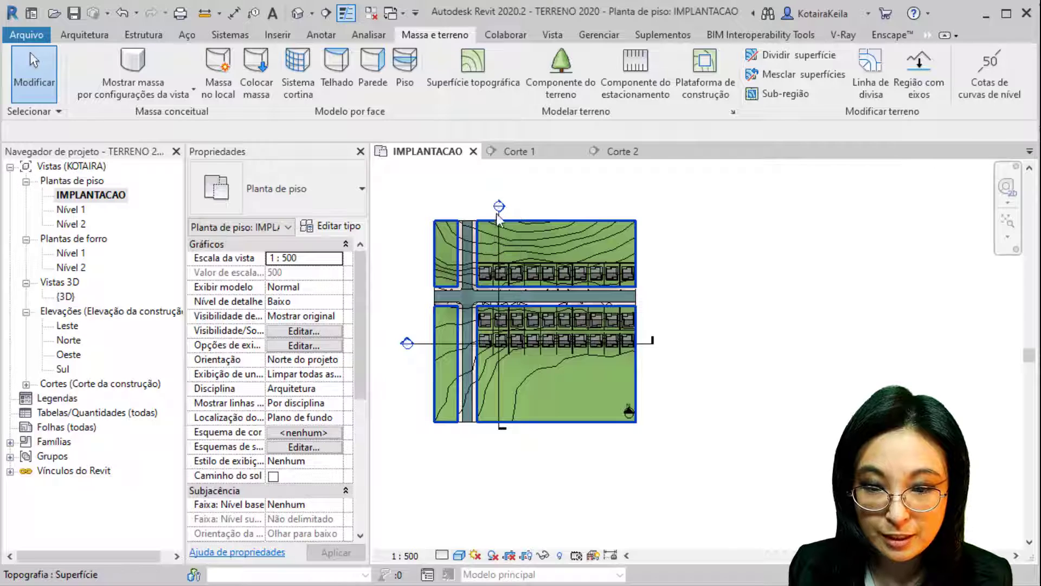
{"action": "left_click", "coordinate": [503, 433]}
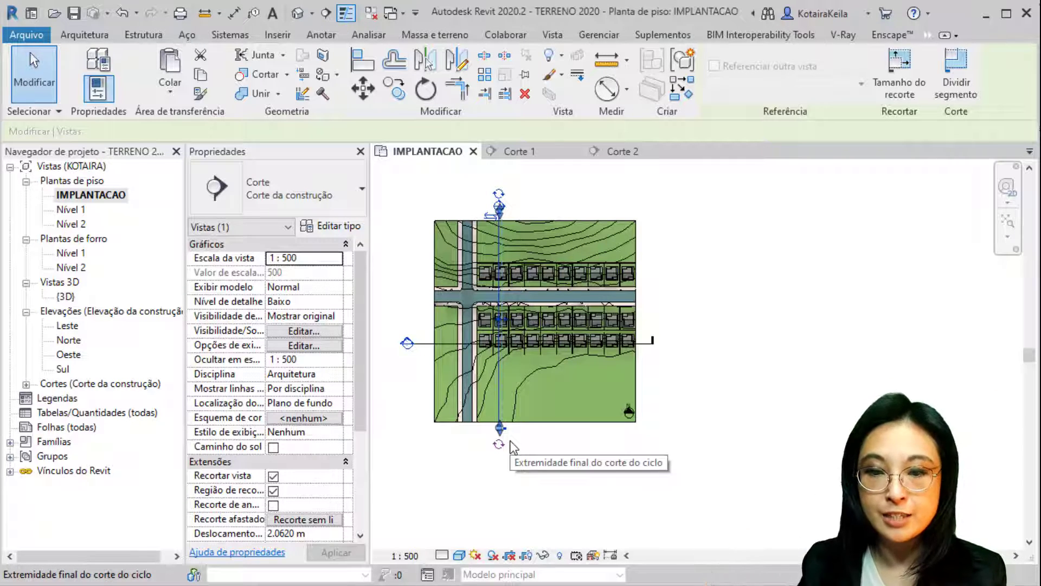
{"action": "left_click", "coordinate": [412, 392]}
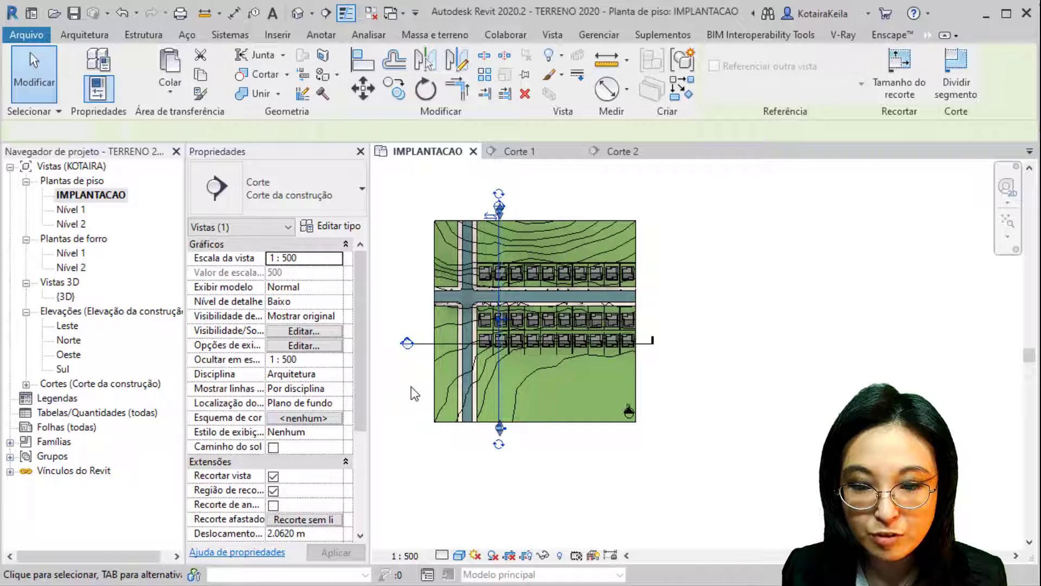
{"action": "left_click", "coordinate": [429, 344]}
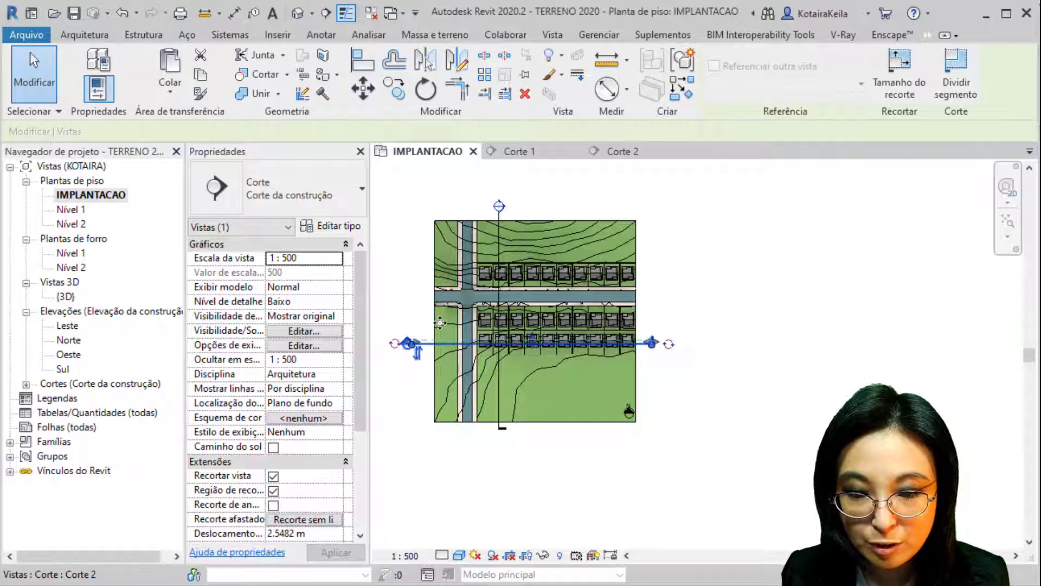
{"action": "left_click_drag", "start_coordinate": [440, 323], "coordinate": [439, 322]}
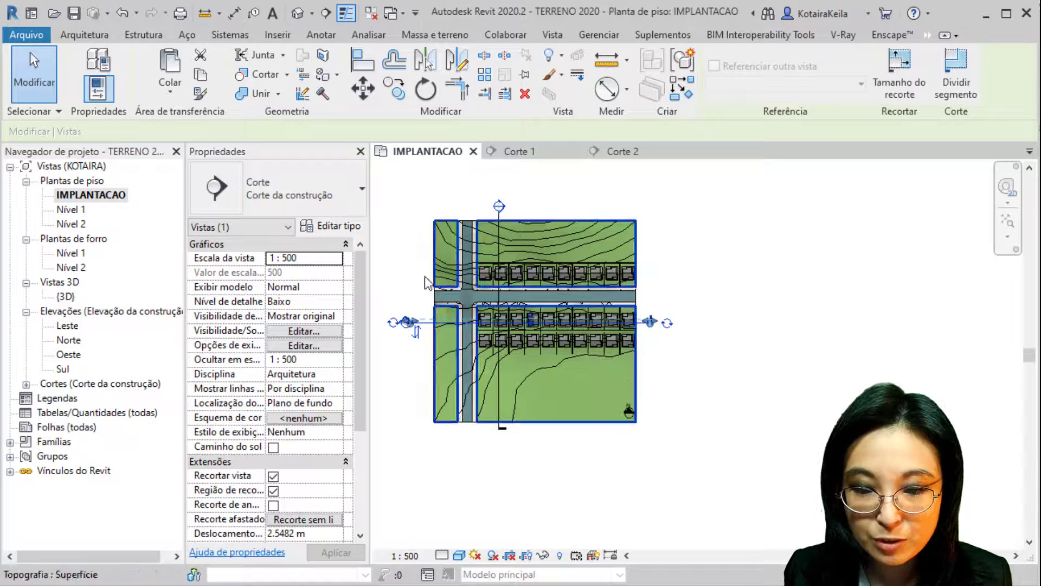
{"action": "left_click", "coordinate": [407, 320]}
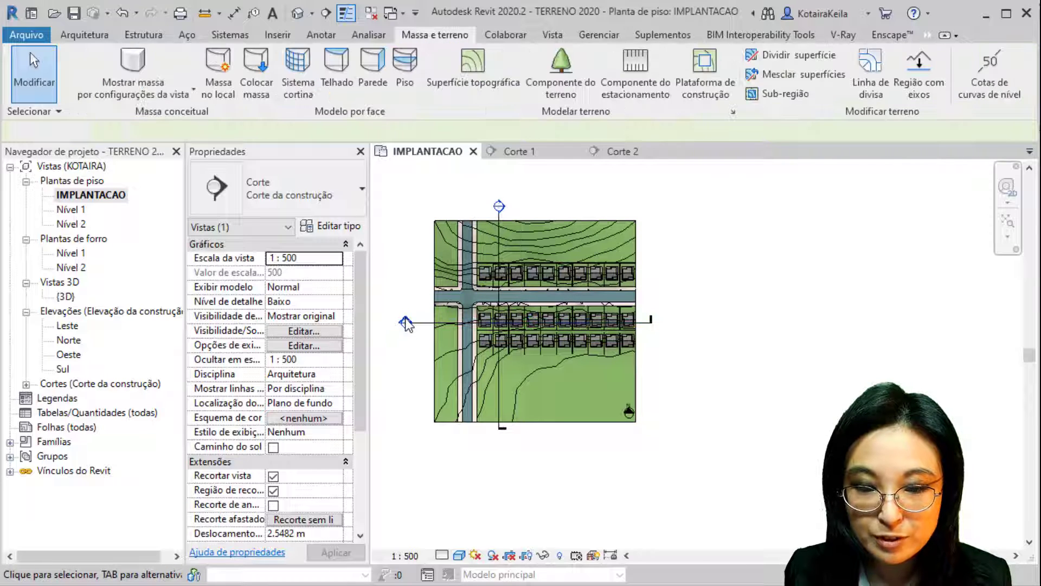
{"action": "double_click", "coordinate": [406, 321]}
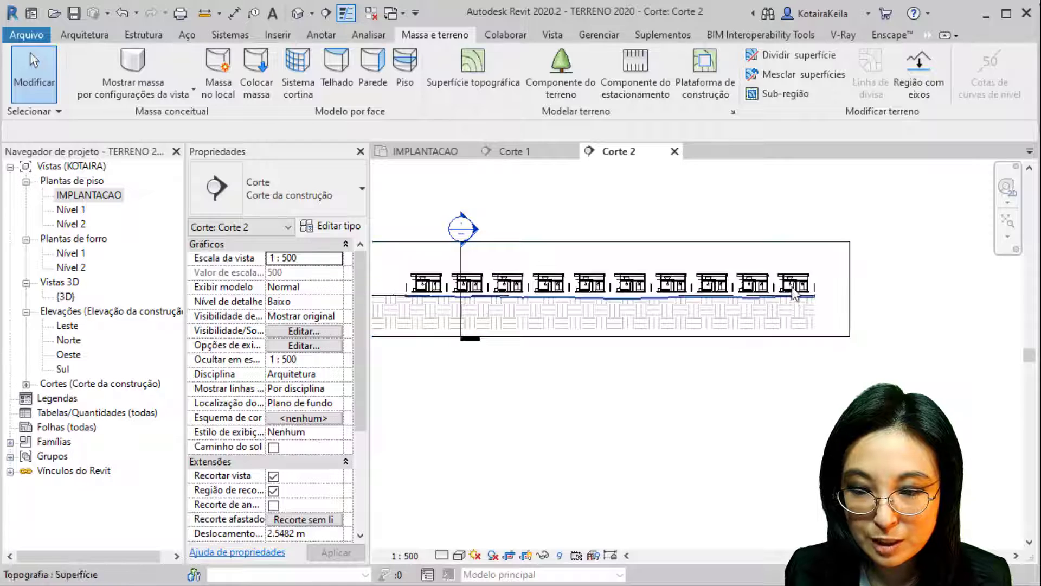
Move the ten middle-row houses in Corte 2 vertically down about 1.20 m onto the terrain, excluding the Corte 1 line and topography
{"action": "left_click_drag", "start_coordinate": [806, 254], "coordinate": [436, 333]}
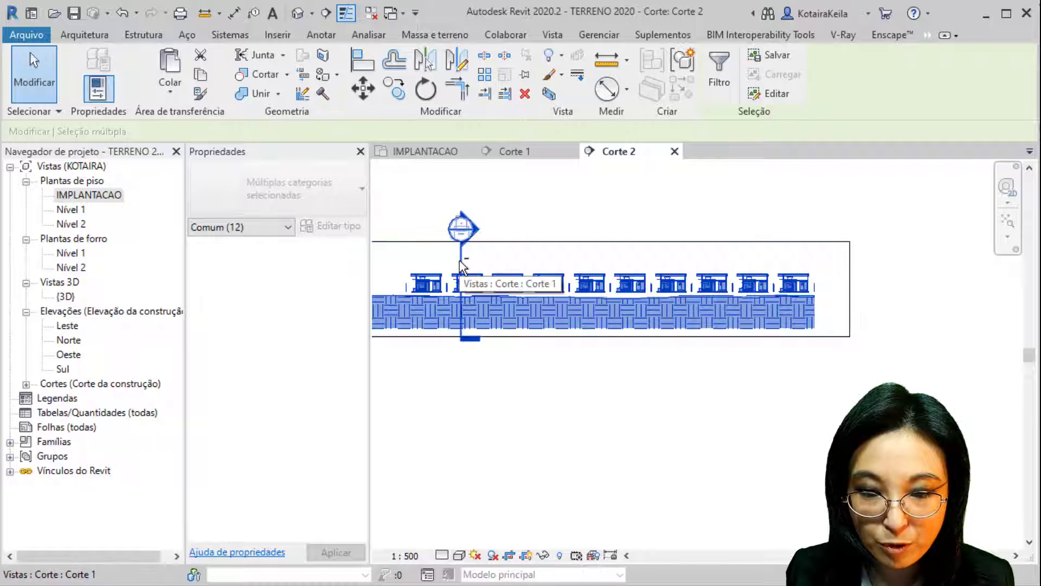
{"action": "left_click", "coordinate": [429, 274], "text": "shift"}
{"action": "middle_click_drag", "start_coordinate": [430, 299], "coordinate": [481, 289]}
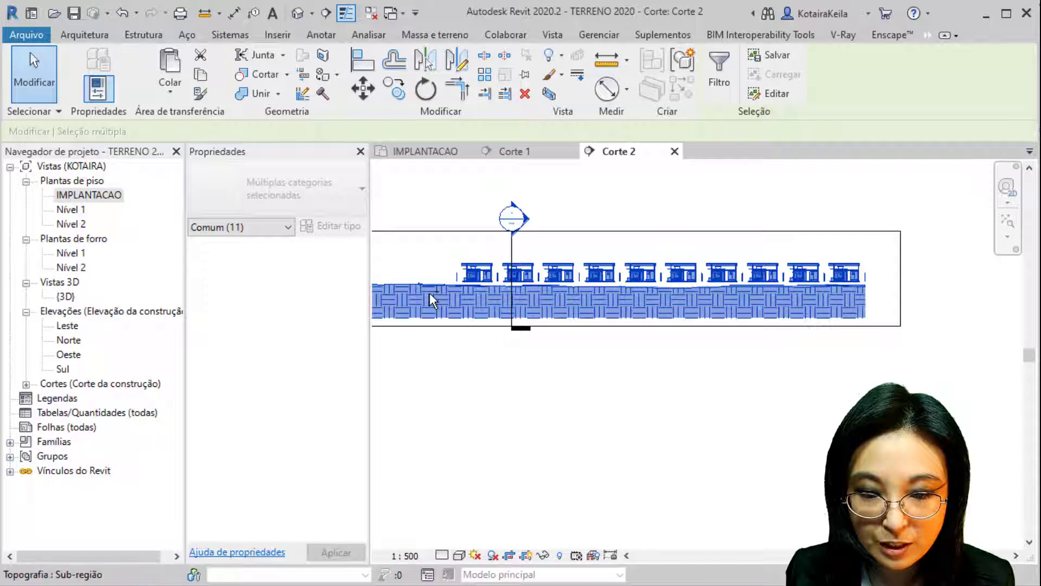
{"action": "left_click", "coordinate": [410, 291], "text": "shift"}
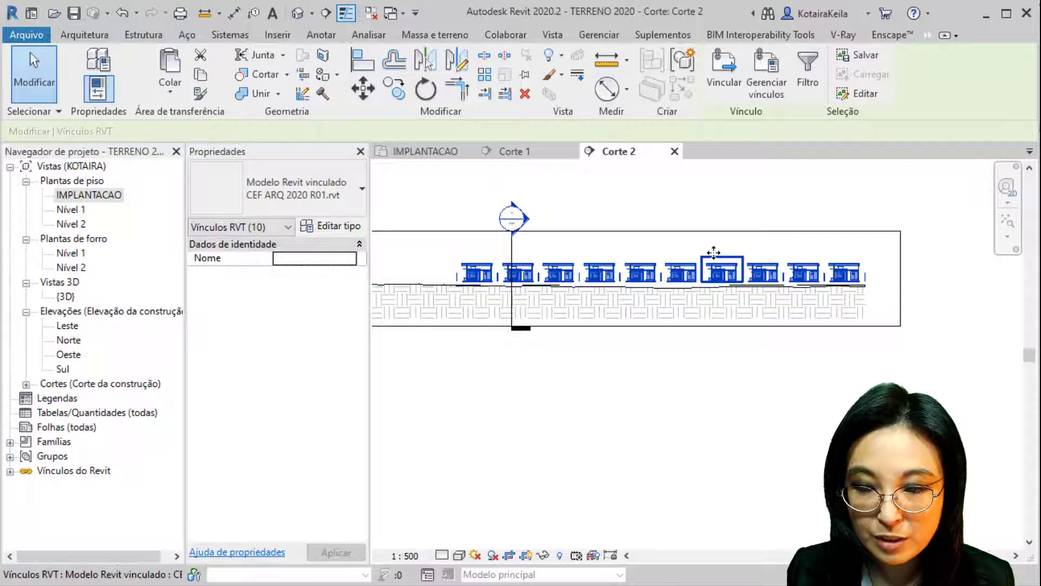
{"action": "scroll", "coordinate": [704, 333], "scroll_direction": "up", "scroll_amount": 1}
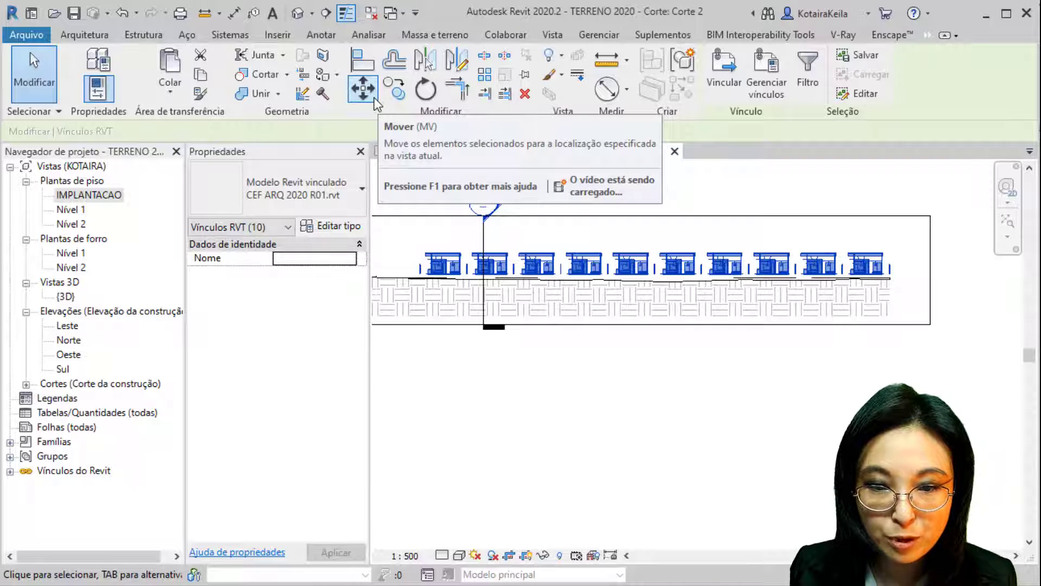
{"action": "key", "text": "m"}
{"action": "key", "text": "v"}
{"action": "scroll", "coordinate": [611, 281], "scroll_direction": "up", "scroll_amount": 5}
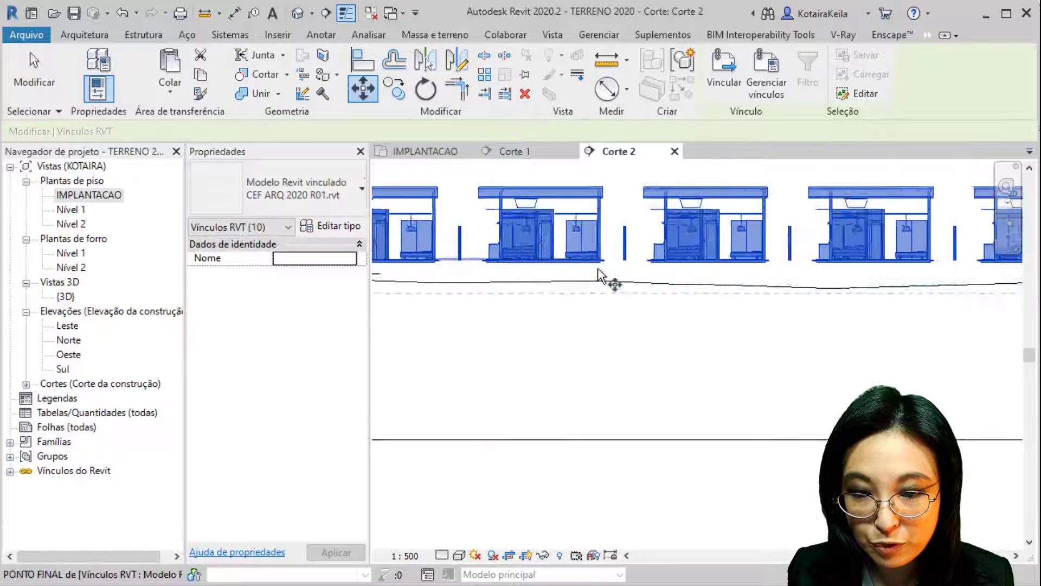
{"action": "left_click", "coordinate": [600, 260]}
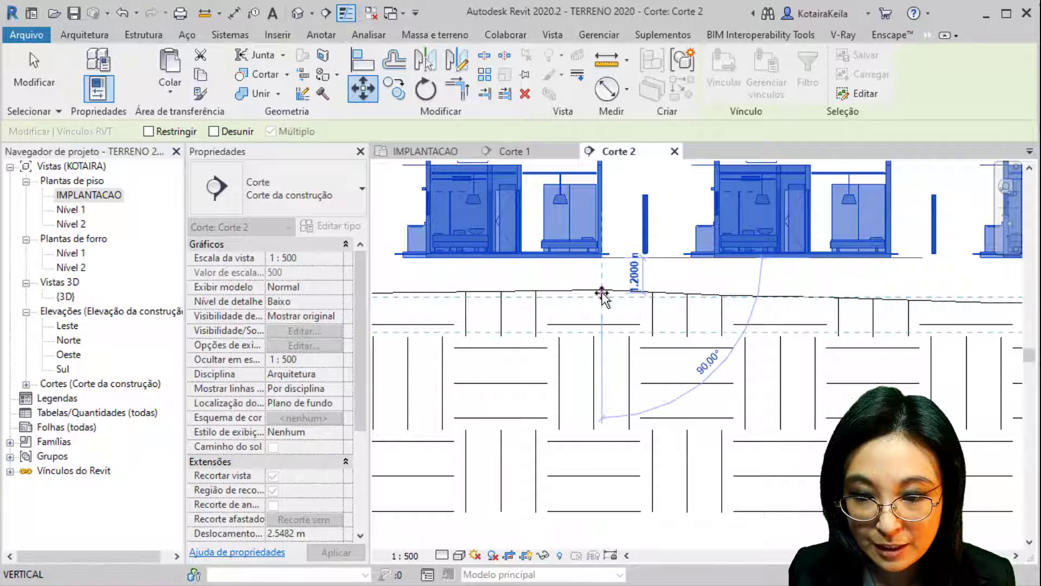
{"action": "left_click", "coordinate": [602, 294]}
{"action": "scroll", "coordinate": [602, 293], "scroll_direction": "down", "scroll_amount": 5}
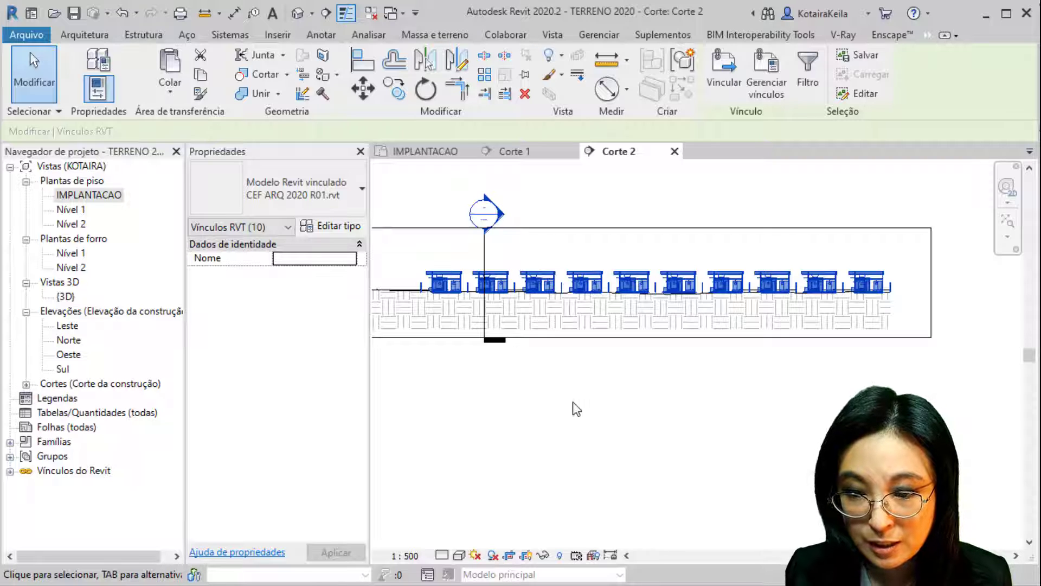
Try a slightly lower position for the ten middle-row houses against the terrain in Corte 2
{"action": "scroll", "coordinate": [672, 302], "scroll_direction": "up", "scroll_amount": 5}
{"action": "scroll", "coordinate": [672, 301], "scroll_direction": "up", "scroll_amount": 1}
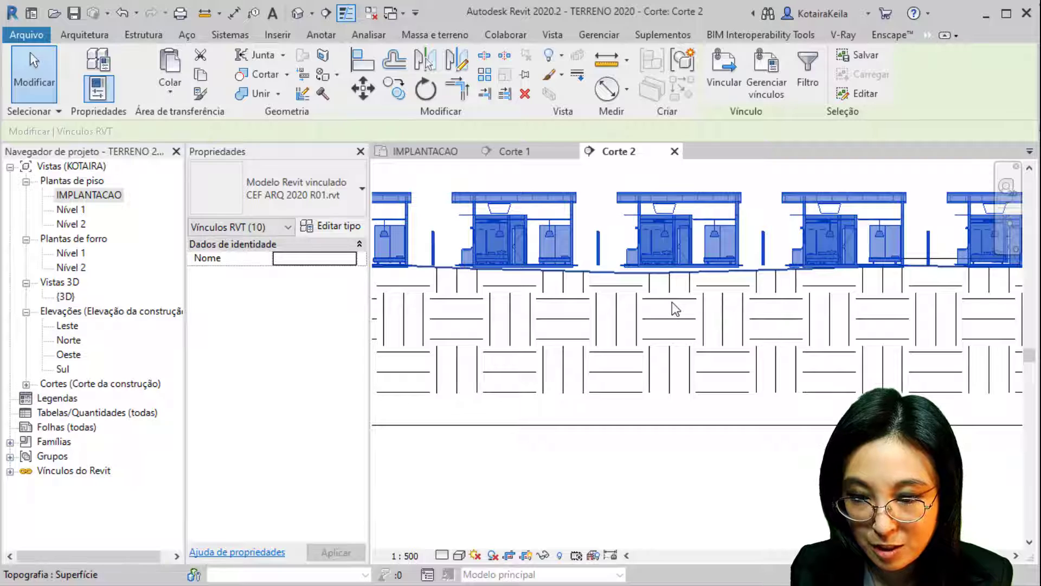
{"action": "key", "text": "Down"}
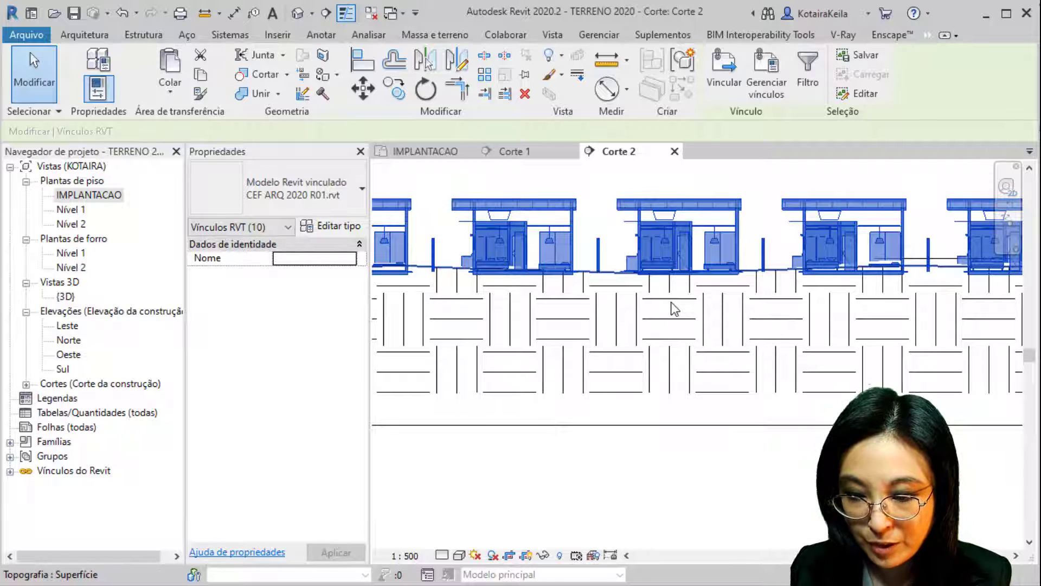
{"action": "key", "text": "Up"}
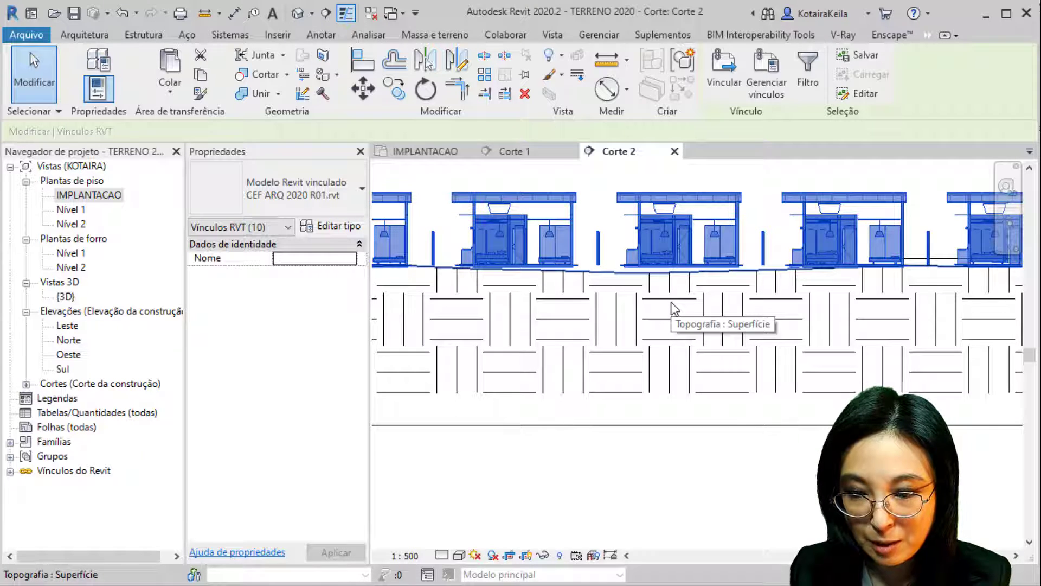
{"action": "scroll", "coordinate": [681, 272], "scroll_direction": "down", "scroll_amount": 4}
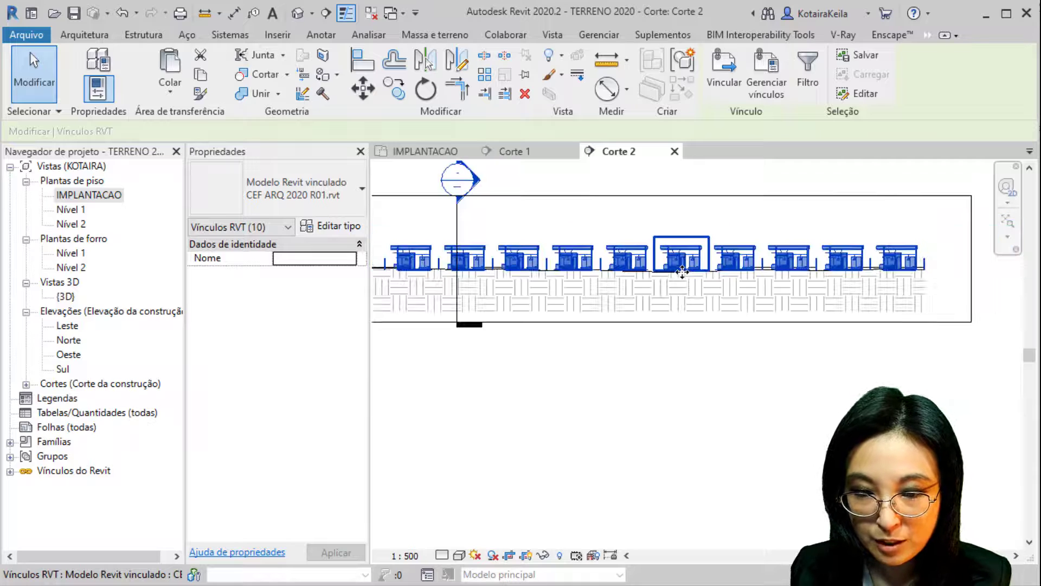
{"action": "left_click", "coordinate": [568, 381]}
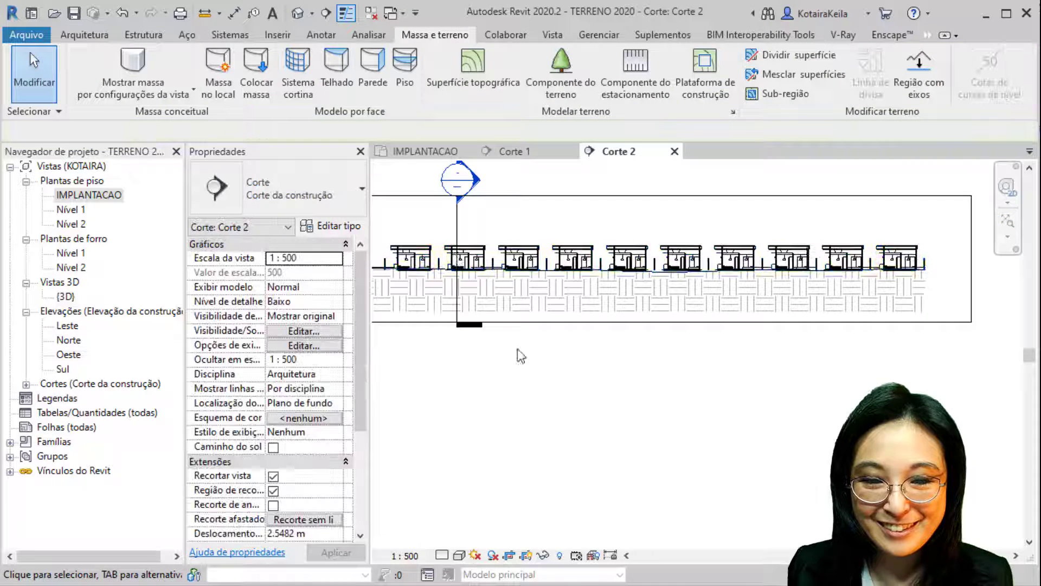
Move the Corte 2 line in the IMPLANTACAO plan through the northernmost row of houses and open its section view
{"action": "left_click", "coordinate": [407, 152]}
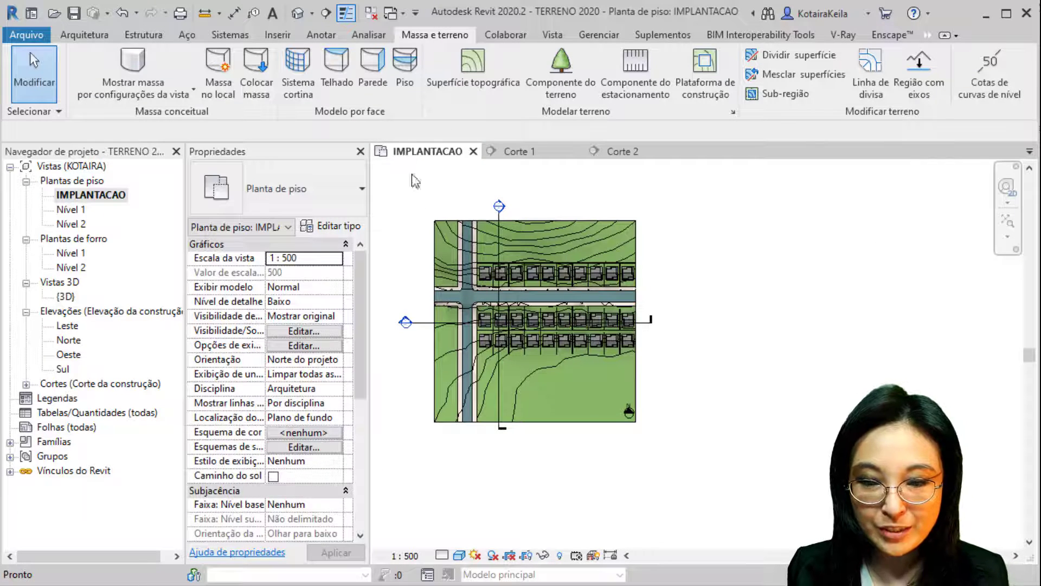
{"action": "left_click", "coordinate": [437, 323]}
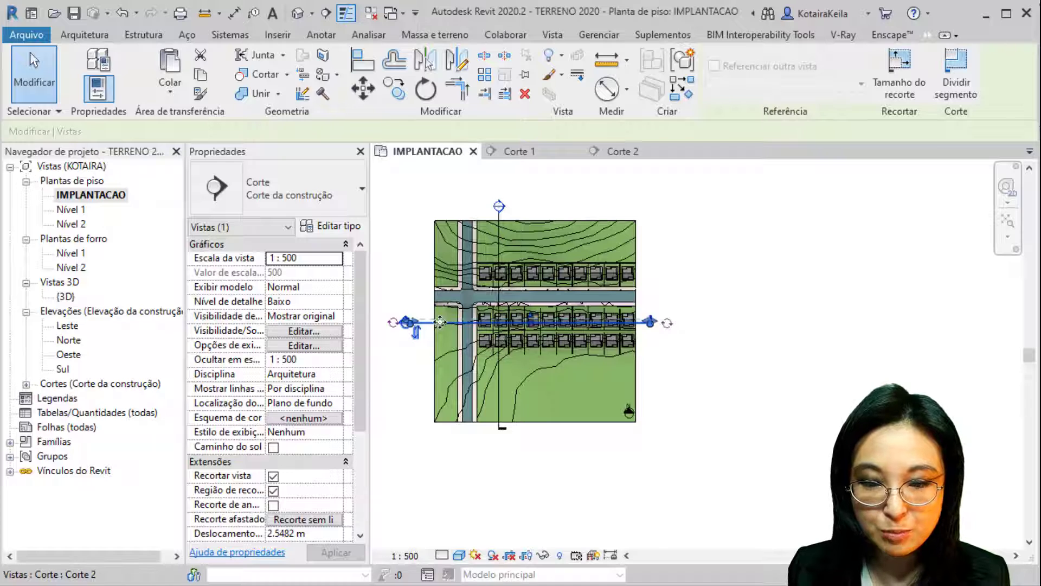
{"action": "left_click_drag", "start_coordinate": [447, 294], "coordinate": [434, 279]}
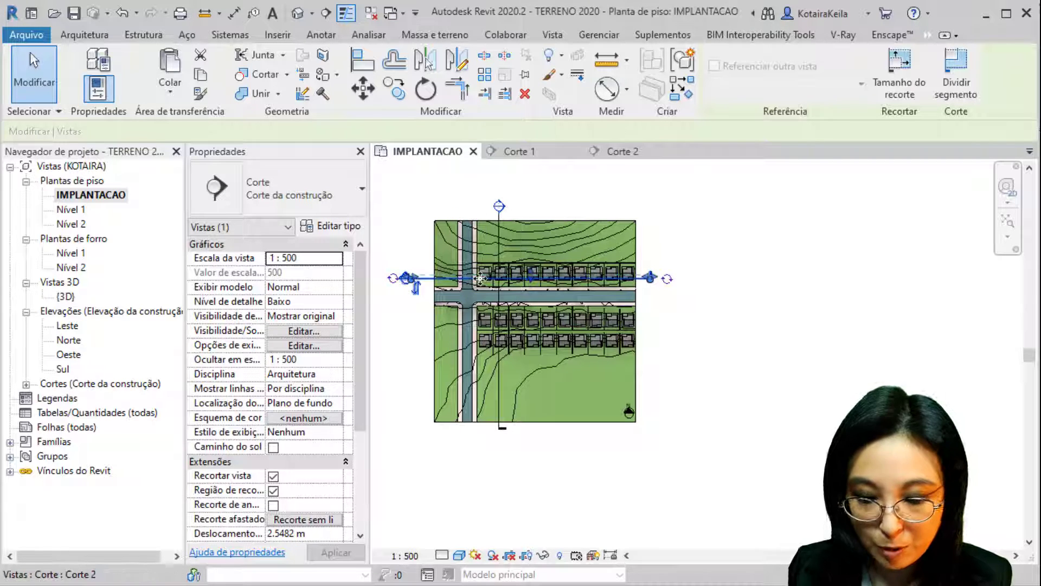
{"action": "key", "text": "Up"}
{"action": "key", "text": "Up"}
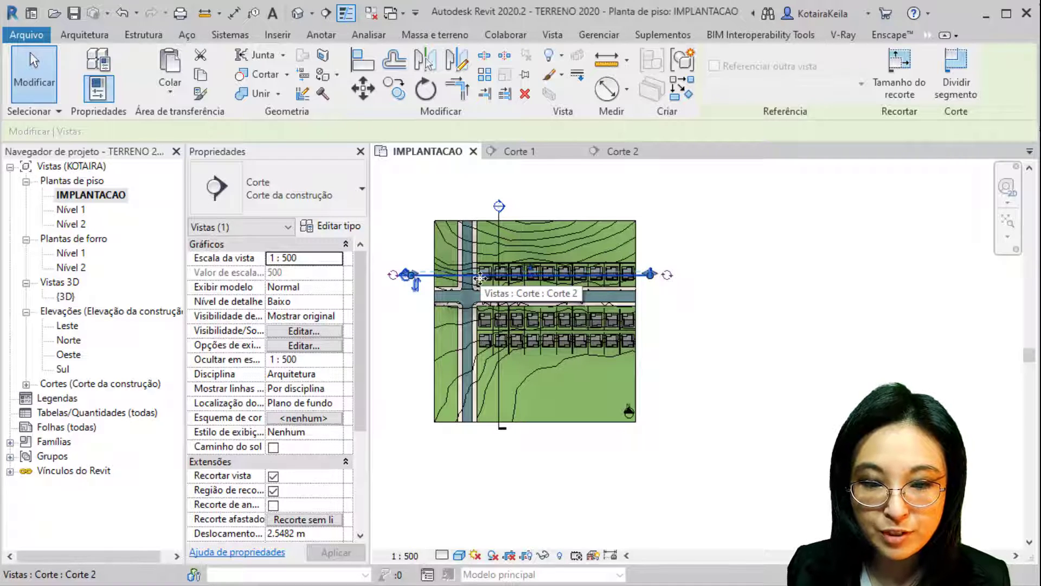
{"action": "left_click", "coordinate": [418, 244]}
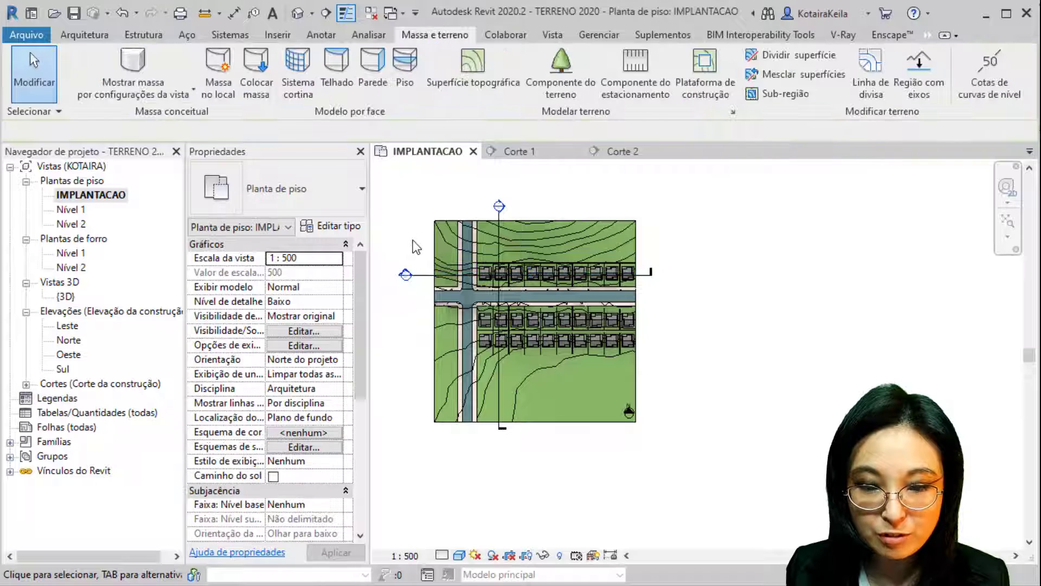
{"action": "double_click", "coordinate": [406, 269]}
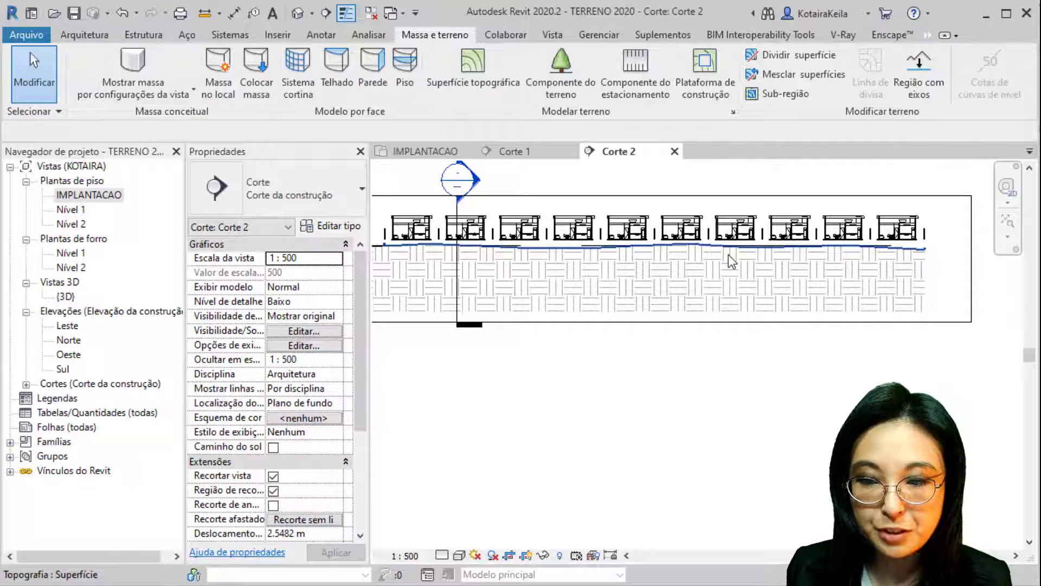
Nudge the ten northern-row houses in Corte 2 down onto the terrain line, leaving the topography out of the selection
{"action": "scroll", "coordinate": [672, 259], "scroll_direction": "down", "scroll_amount": 2}
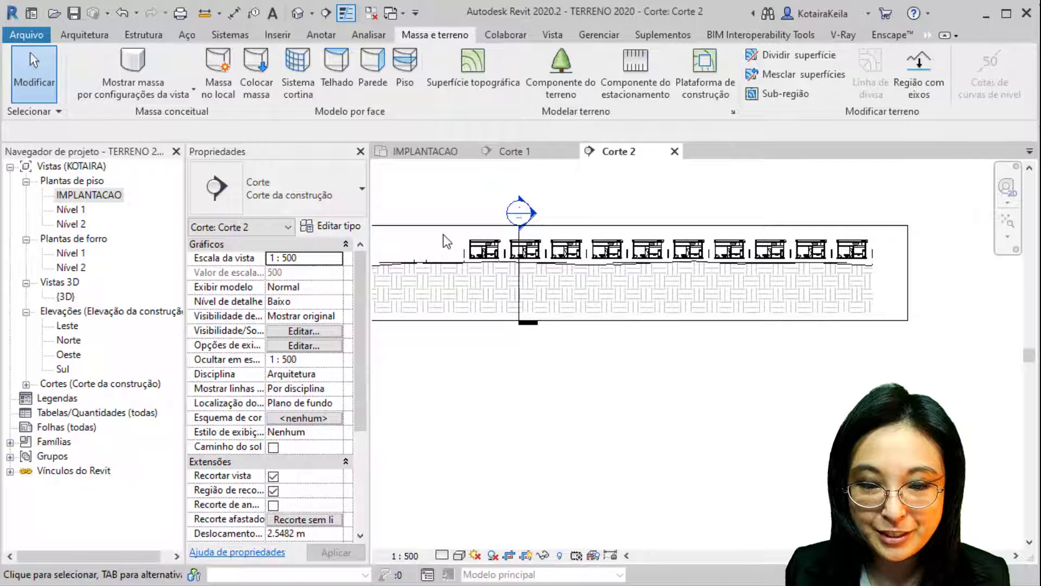
{"action": "left_click_drag", "start_coordinate": [444, 234], "coordinate": [887, 274]}
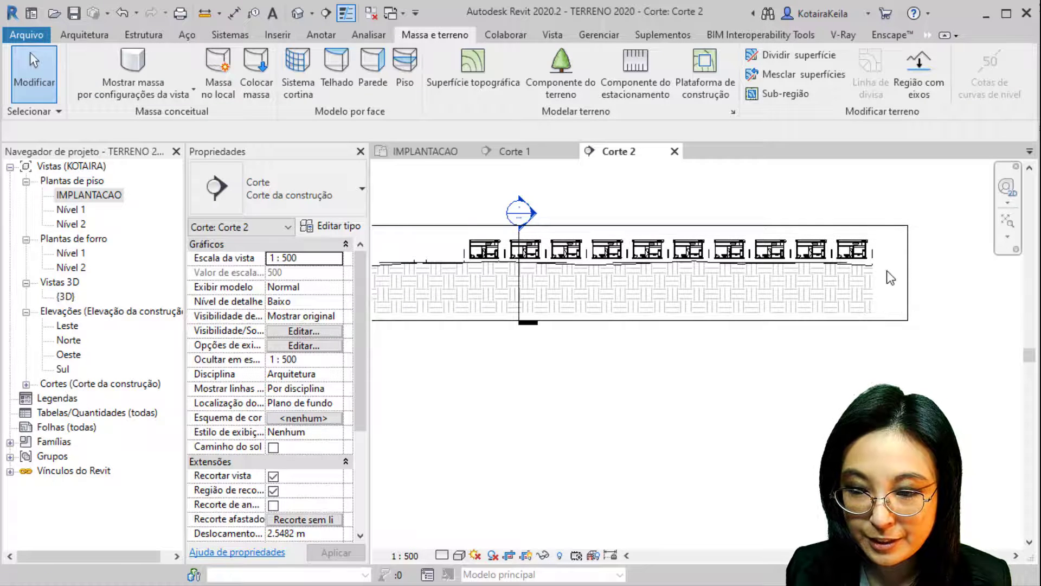
{"action": "scroll", "coordinate": [442, 212], "scroll_direction": "down", "scroll_amount": 2}
{"action": "left_click_drag", "start_coordinate": [780, 284], "coordinate": [755, 253]}
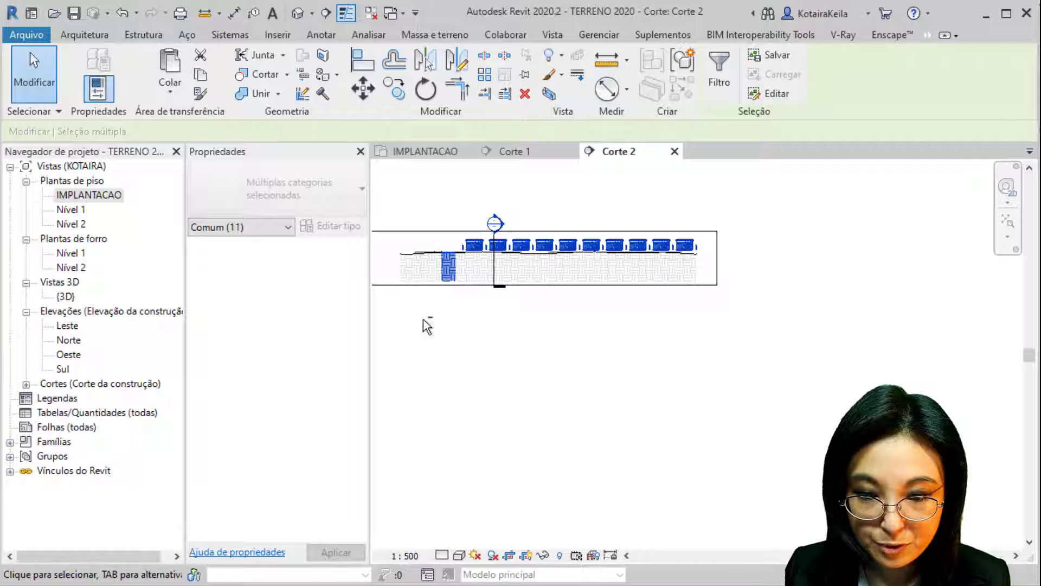
{"action": "left_click", "coordinate": [448, 264], "text": "shift"}
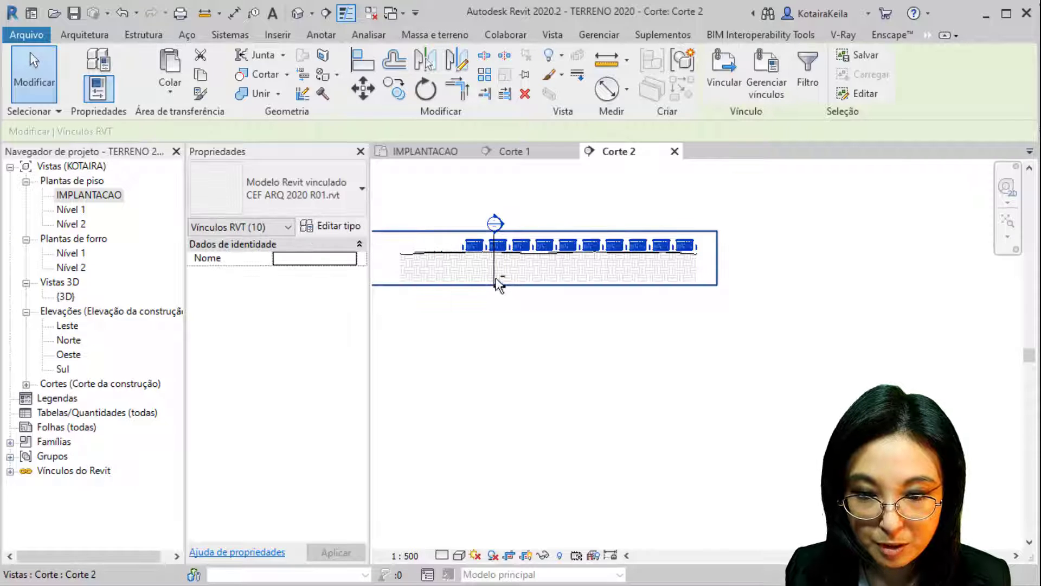
{"action": "scroll", "coordinate": [491, 263], "scroll_direction": "up", "scroll_amount": 4}
{"action": "scroll", "coordinate": [487, 258], "scroll_direction": "down", "scroll_amount": 2}
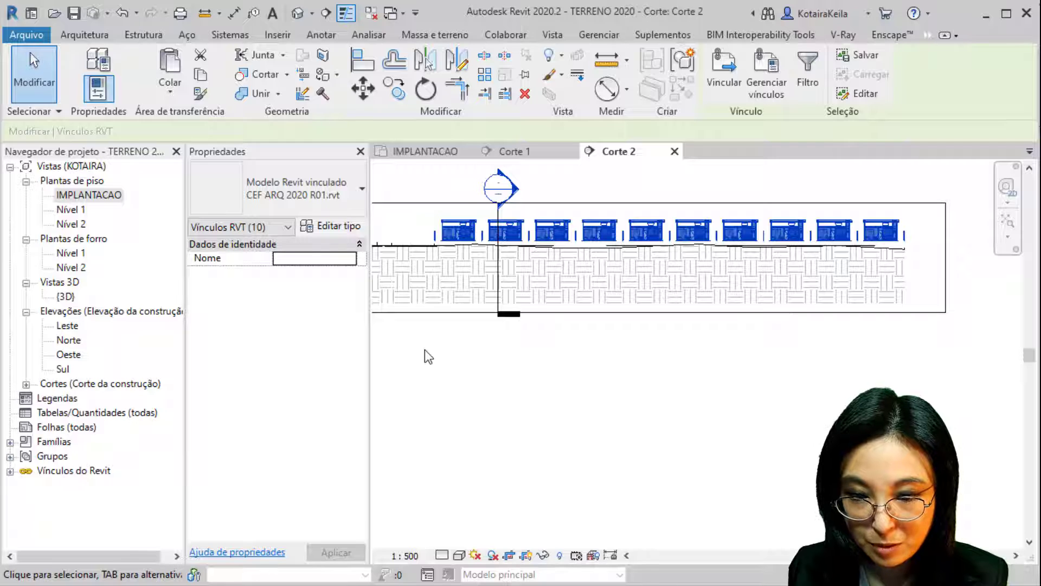
{"action": "key", "text": "Down"}
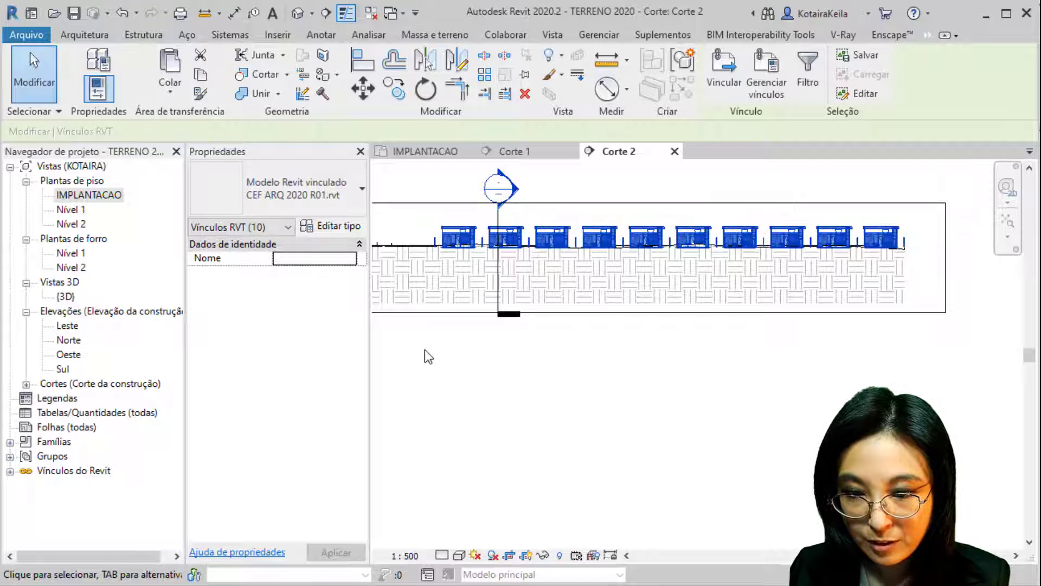
{"action": "scroll", "coordinate": [715, 255], "scroll_direction": "up", "scroll_amount": 1}
{"action": "scroll", "coordinate": [715, 255], "scroll_direction": "up", "scroll_amount": 3}
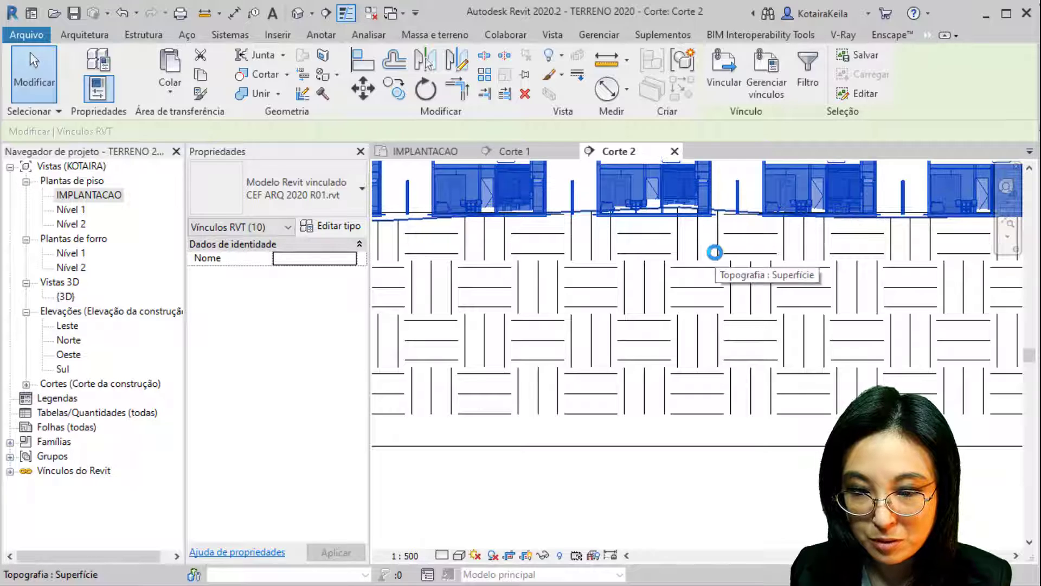
{"action": "scroll", "coordinate": [715, 260], "scroll_direction": "down", "scroll_amount": 5}
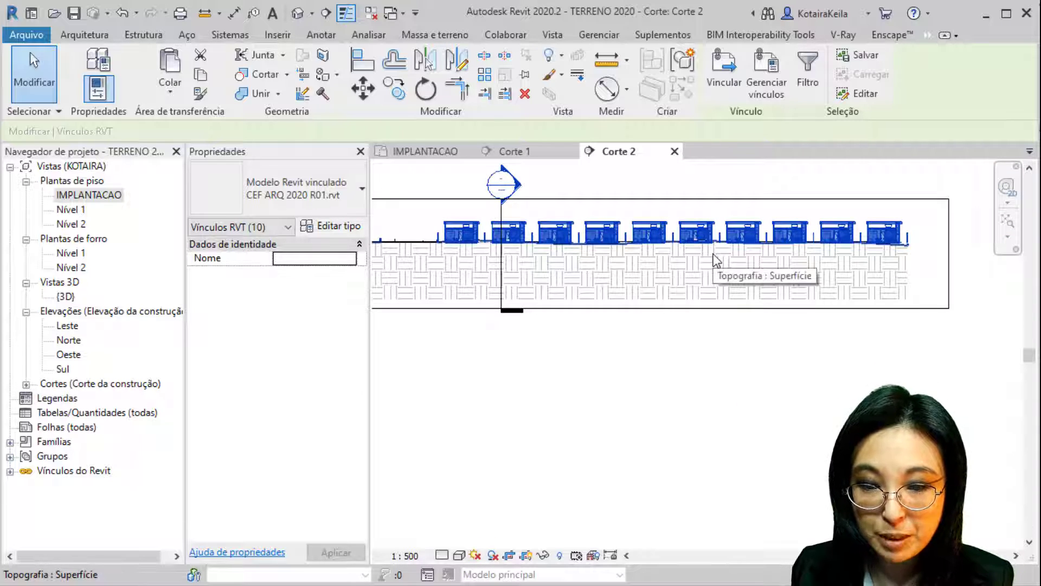
{"action": "left_click", "coordinate": [700, 177]}
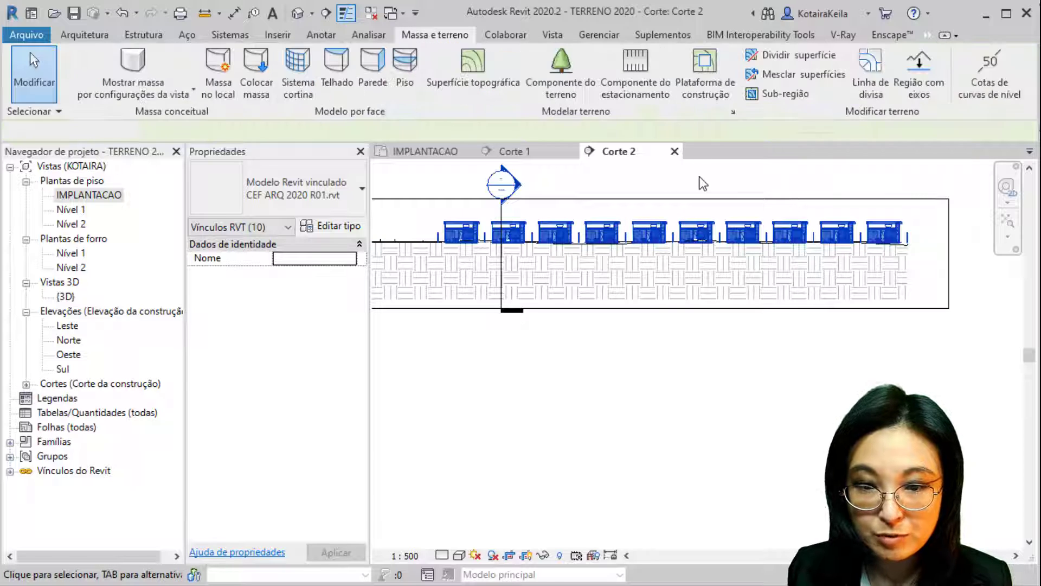
Open the 3D view, enable its section box and pull the box's western face in until it cuts through the first houses of the rows
{"action": "left_click", "coordinate": [294, 14]}
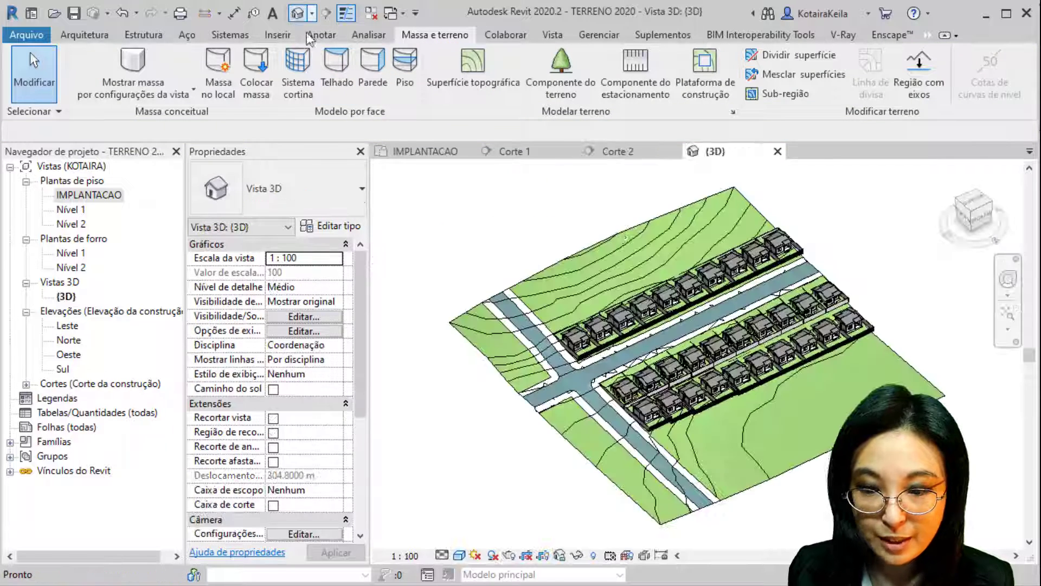
{"action": "middle_click_drag", "start_coordinate": [566, 311], "coordinate": [498, 203]}
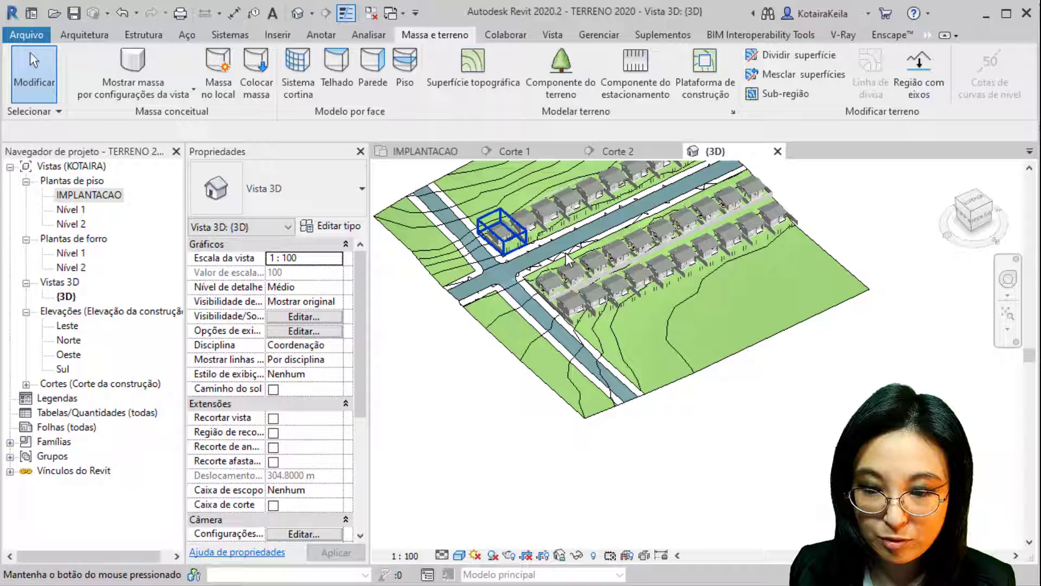
{"action": "left_click", "coordinate": [864, 297]}
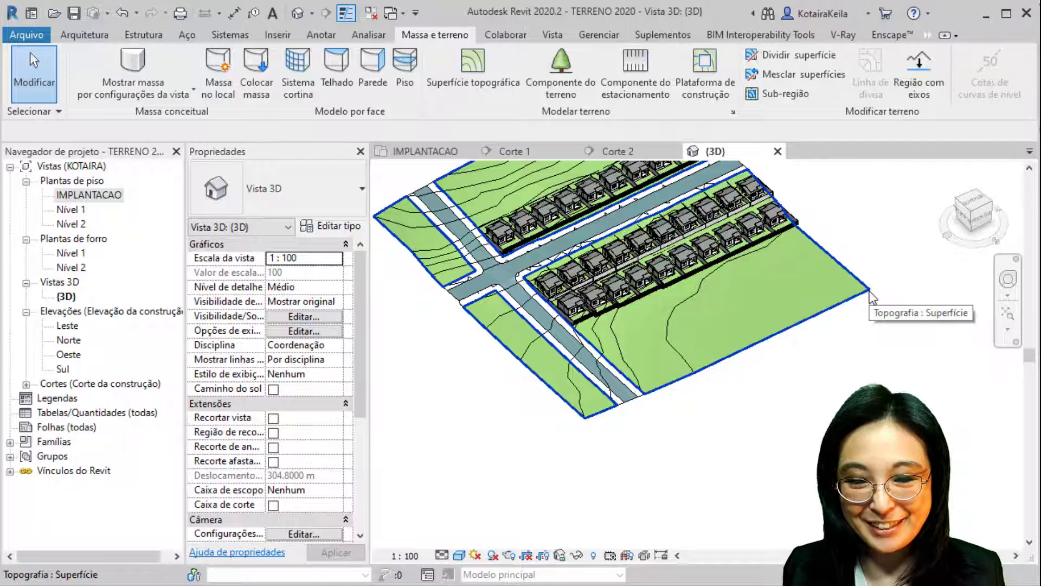
{"action": "key", "text": "Escape"}
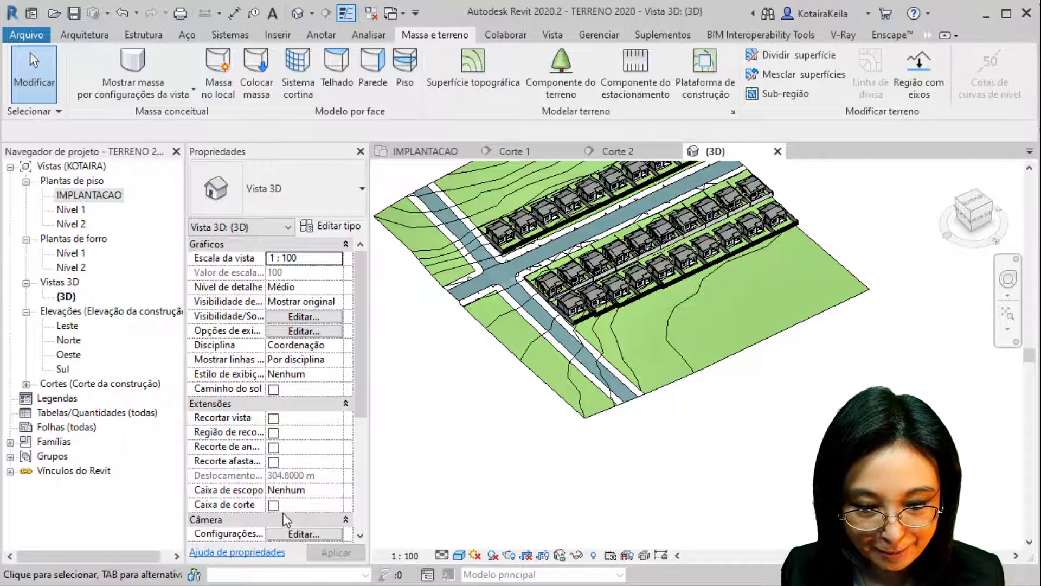
{"action": "left_click", "coordinate": [273, 505]}
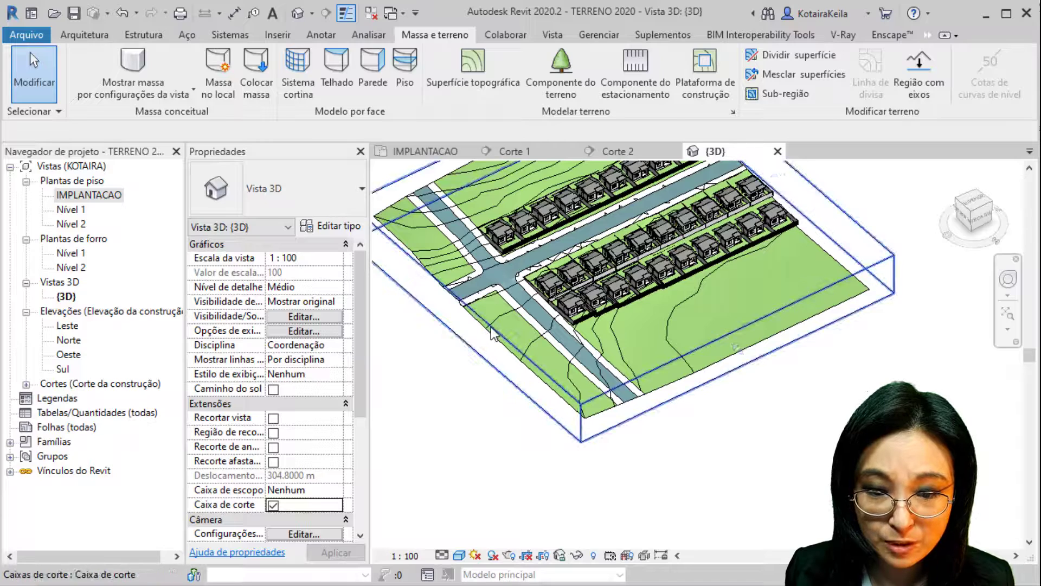
{"action": "left_click", "coordinate": [470, 331]}
{"action": "left_click_drag", "start_coordinate": [466, 328], "coordinate": [559, 290]}
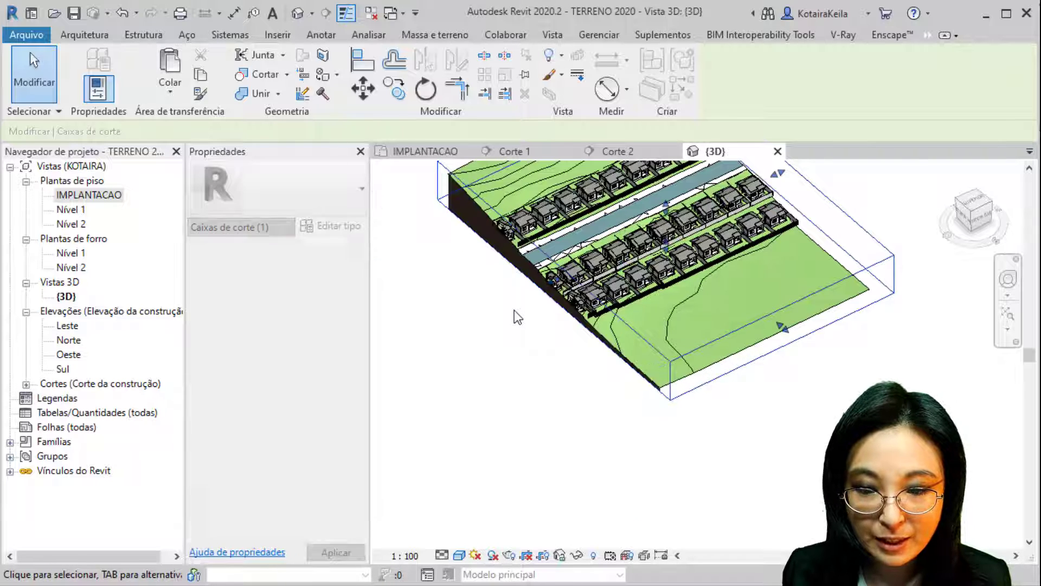
Examine how the cut houses of all three rows sit on the sloping terrain, and turn the section box off
{"action": "middle_click_drag", "start_coordinate": [500, 386], "coordinate": [555, 337], "text": "shift"}
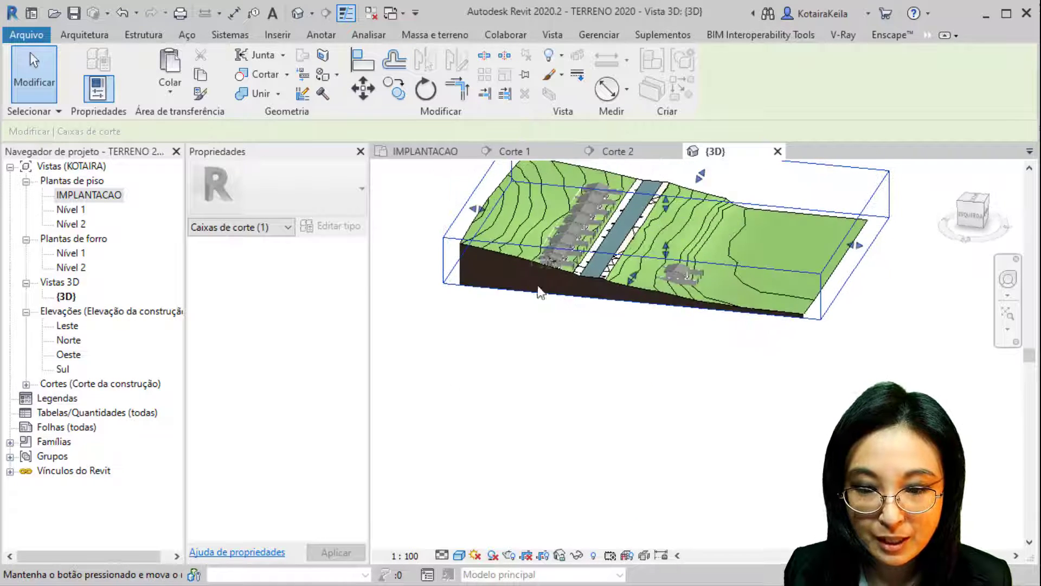
{"action": "scroll", "coordinate": [551, 271], "scroll_direction": "up", "scroll_amount": 5}
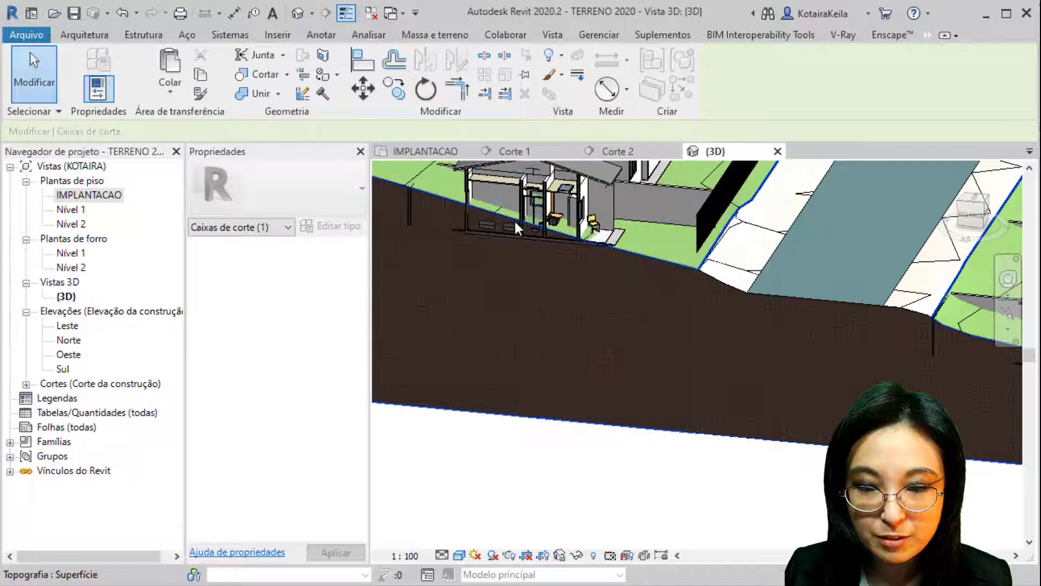
{"action": "key", "text": "ctrl"}
{"action": "scroll", "coordinate": [582, 298], "scroll_direction": "down", "scroll_amount": 2}
{"action": "middle_click_drag", "start_coordinate": [521, 276], "coordinate": [353, 206]}
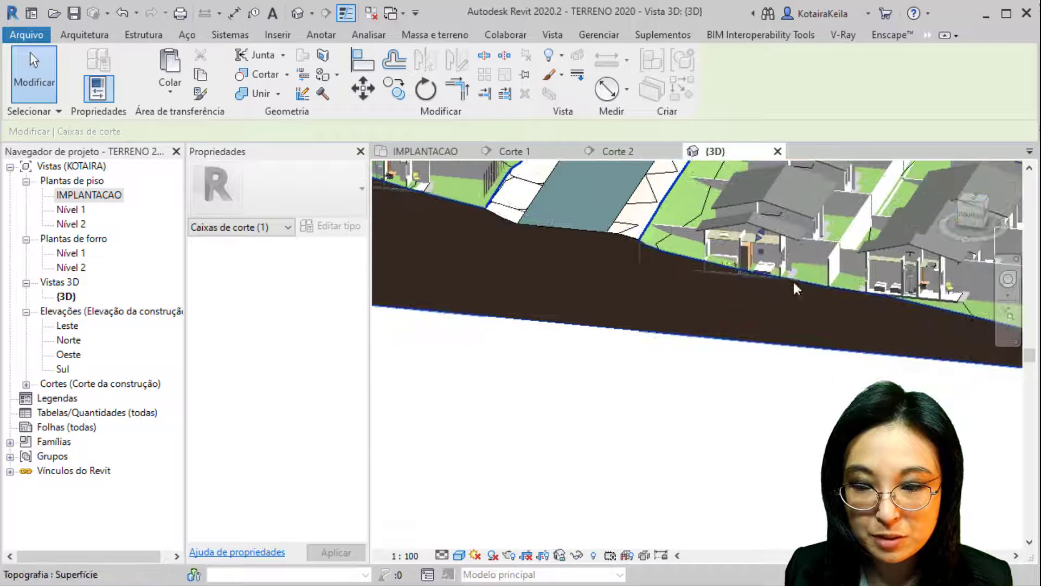
{"action": "middle_click_drag", "start_coordinate": [732, 303], "coordinate": [595, 294]}
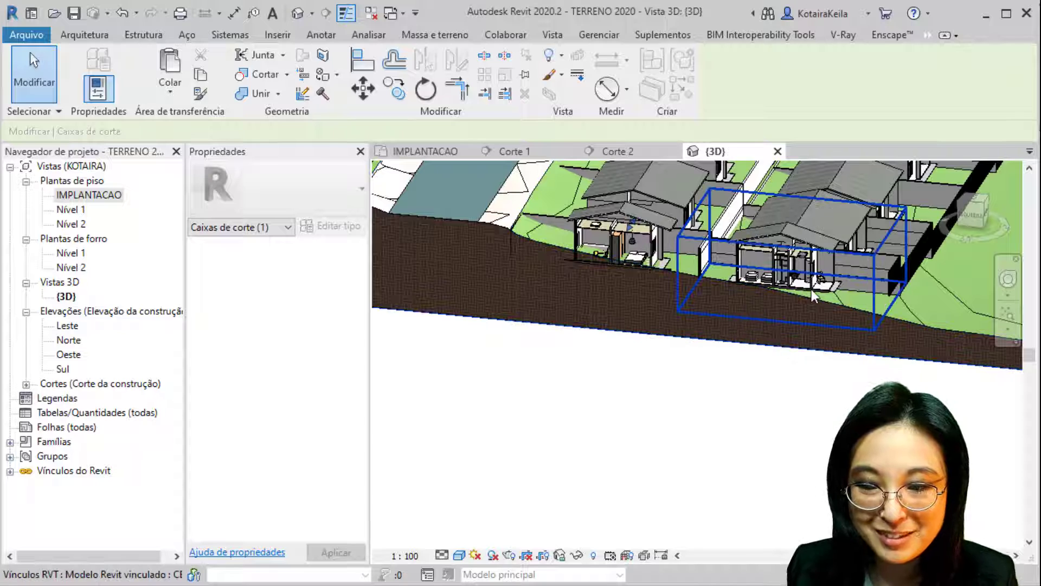
{"action": "scroll", "coordinate": [539, 405], "scroll_direction": "down", "scroll_amount": 3}
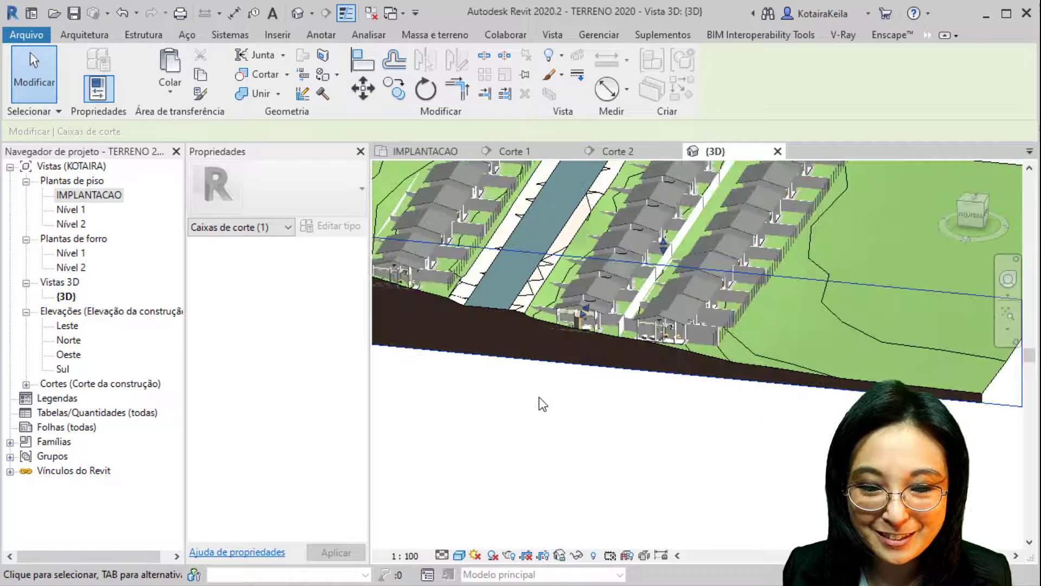
{"action": "key", "text": "ctrl"}
{"action": "left_click", "coordinate": [511, 429]}
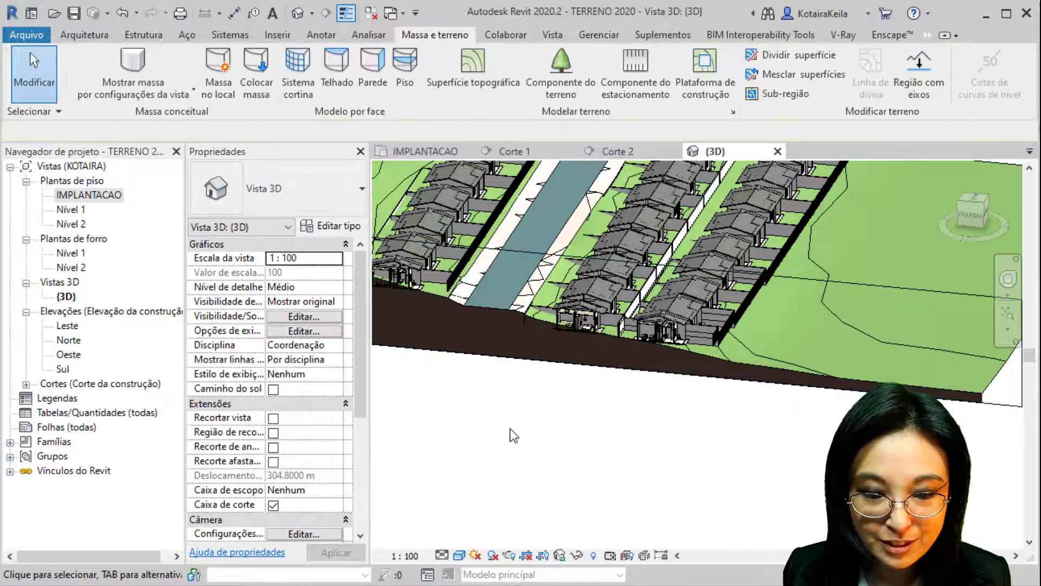
{"action": "left_click", "coordinate": [274, 505]}
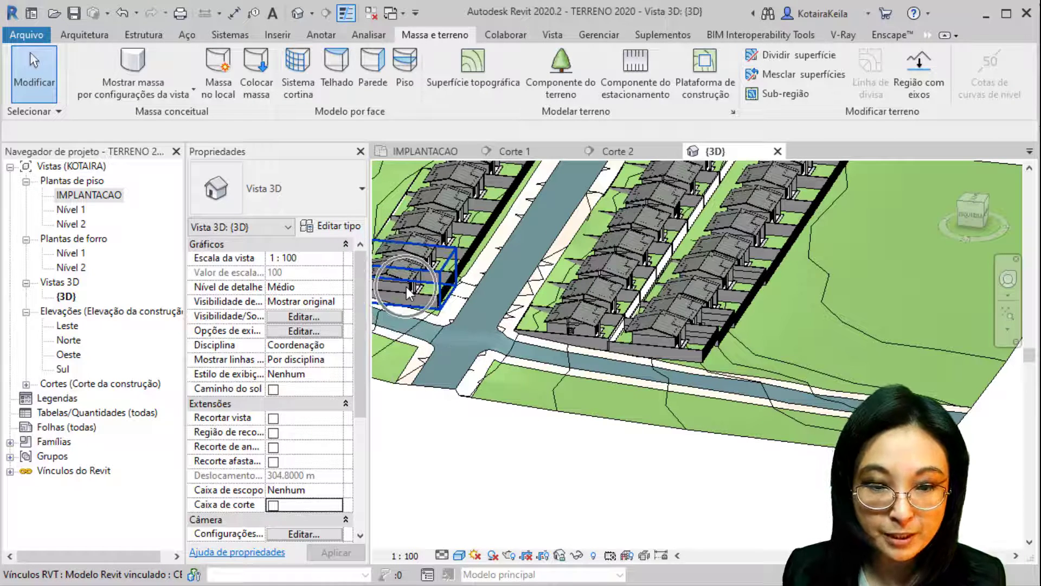
Return to the IMPLANTACAO plan at the northern row's first houses and set the visual style to Estrutura de arame (wireframe)
{"action": "left_click", "coordinate": [427, 151]}
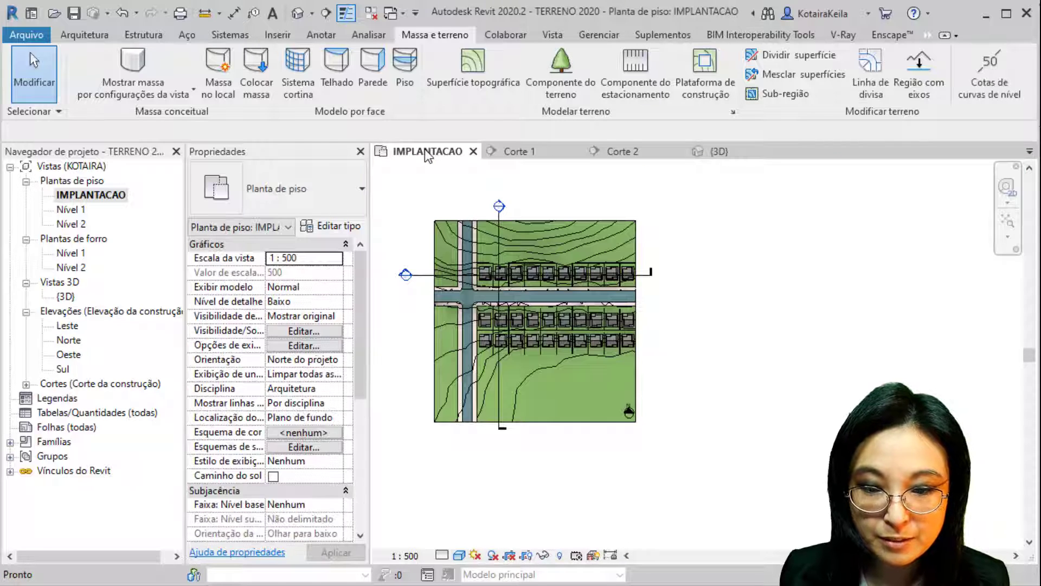
{"action": "scroll", "coordinate": [513, 258], "scroll_direction": "up", "scroll_amount": 8}
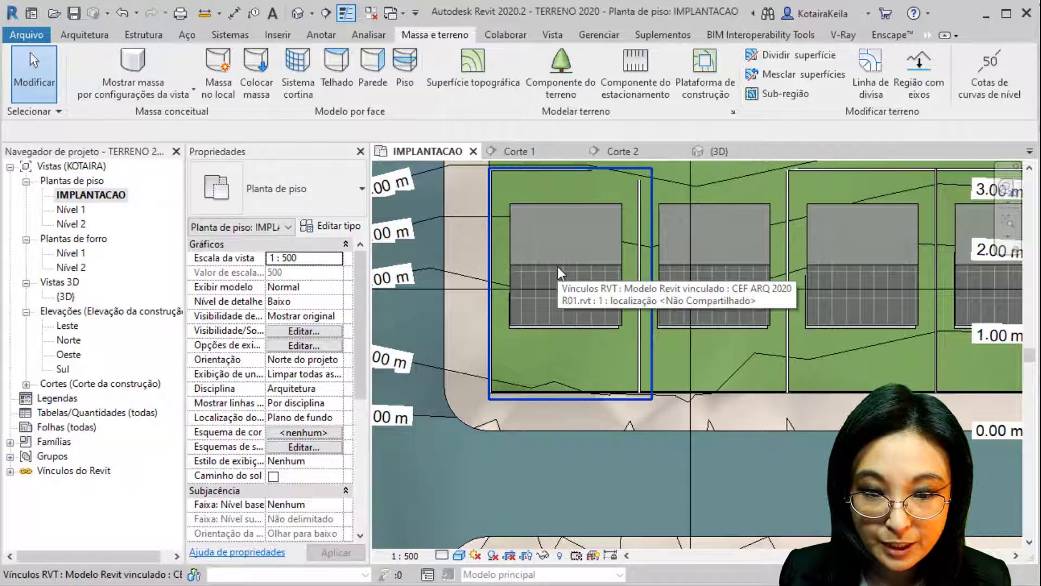
{"action": "key", "text": "w"}
{"action": "key", "text": "f"}
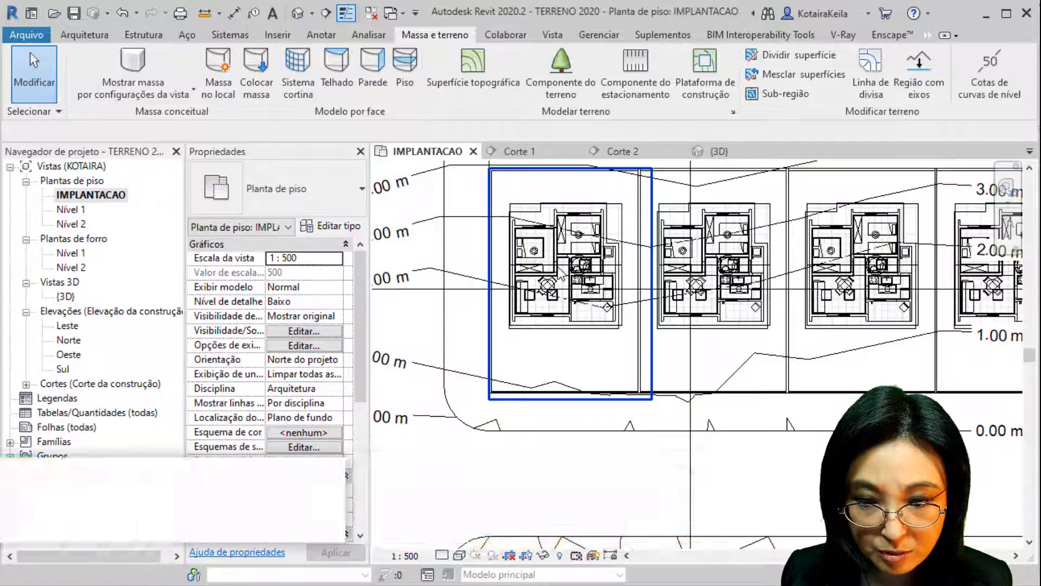
{"action": "scroll", "coordinate": [557, 265], "scroll_direction": "up", "scroll_amount": 1}
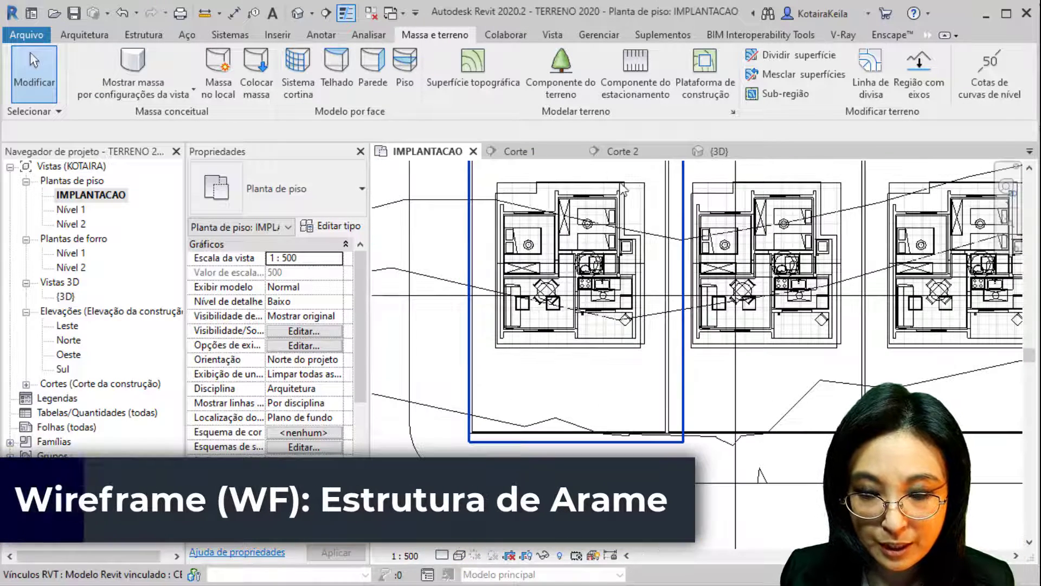
{"action": "key", "text": "d"}
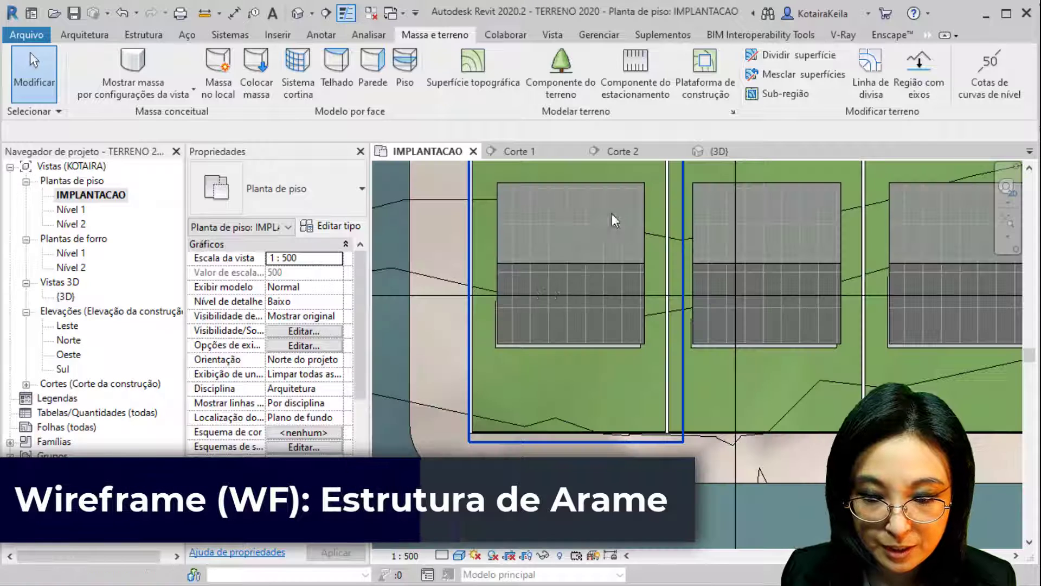
{"action": "left_click", "coordinate": [459, 556]}
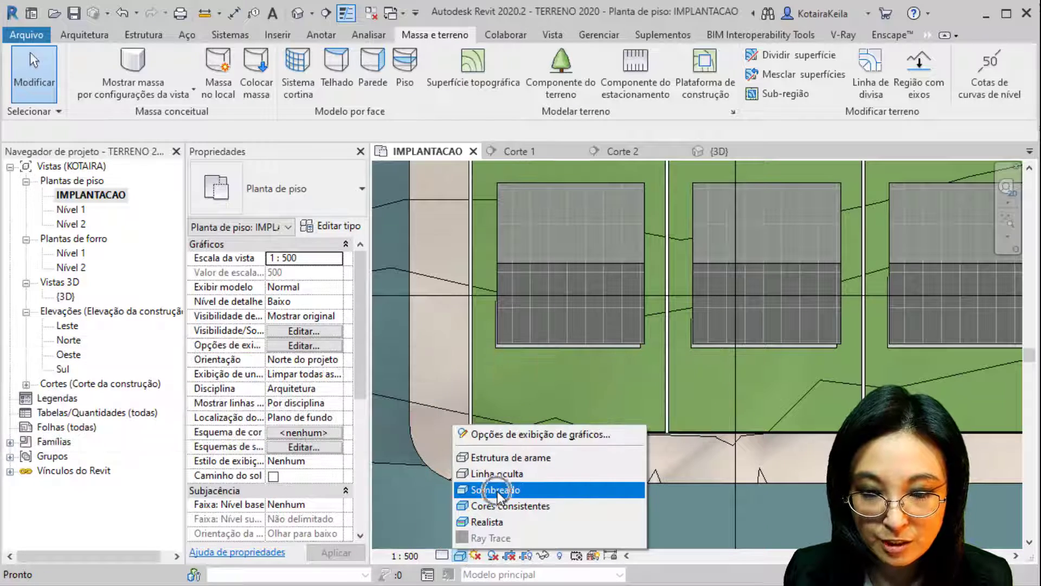
{"action": "left_click", "coordinate": [506, 457]}
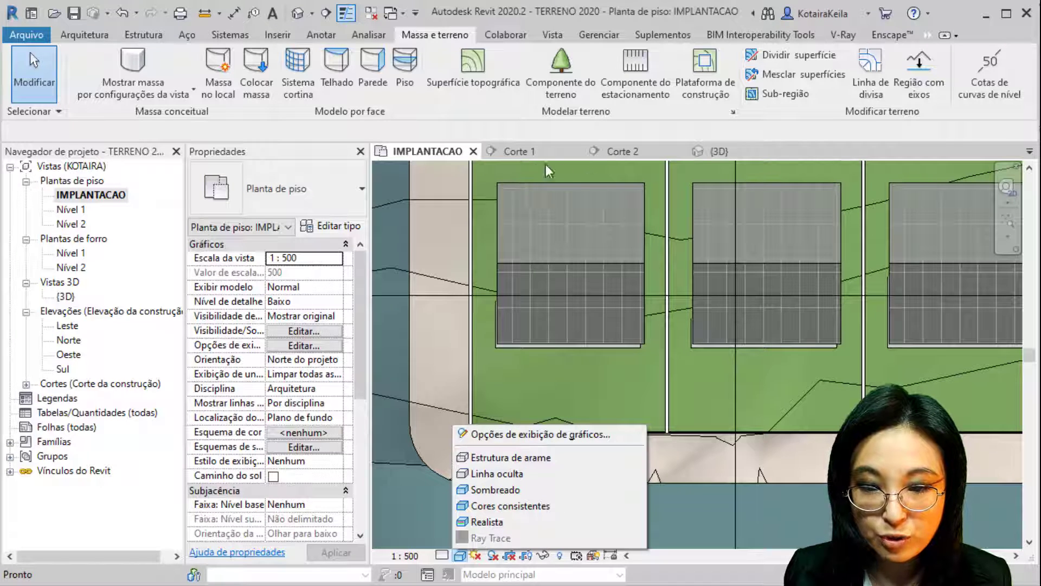
{"action": "left_click", "coordinate": [459, 556]}
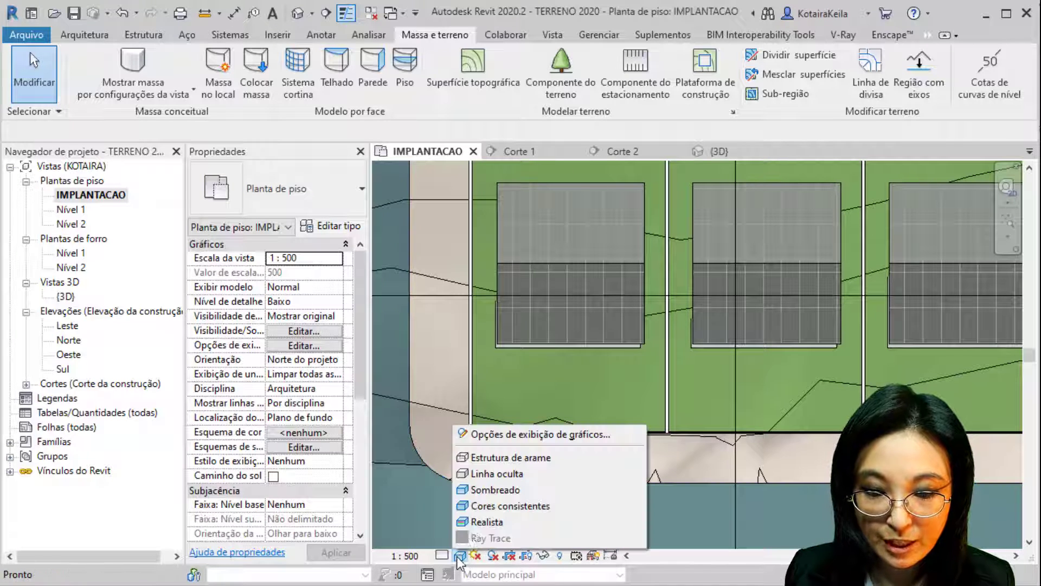
{"action": "left_click", "coordinate": [495, 457]}
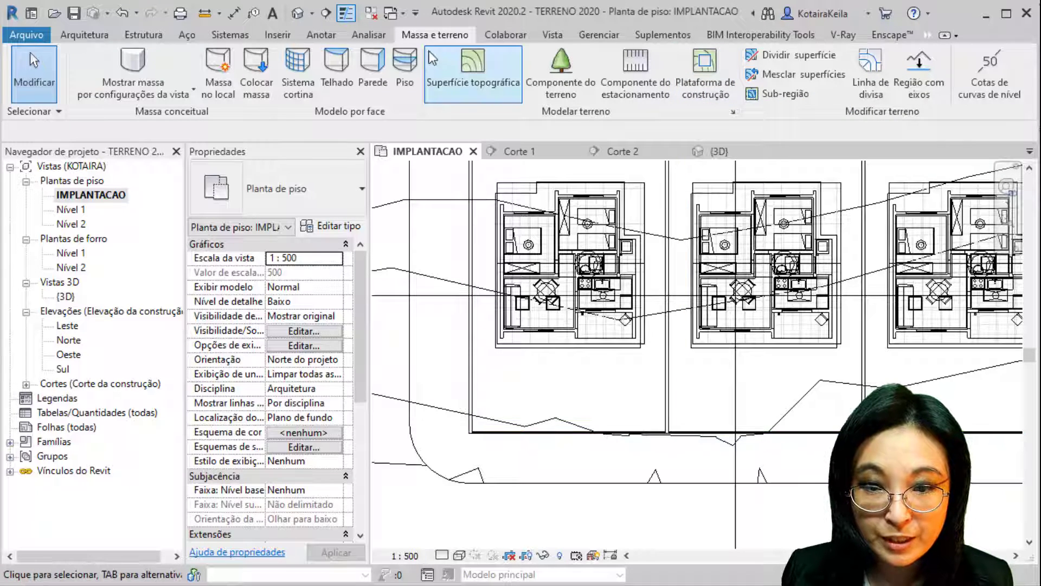
Start a building pad and trace its stepped rear boundary along the first northern house's outer outline, with steps of 0.59 m and 2.67 m
{"action": "left_click", "coordinate": [699, 99]}
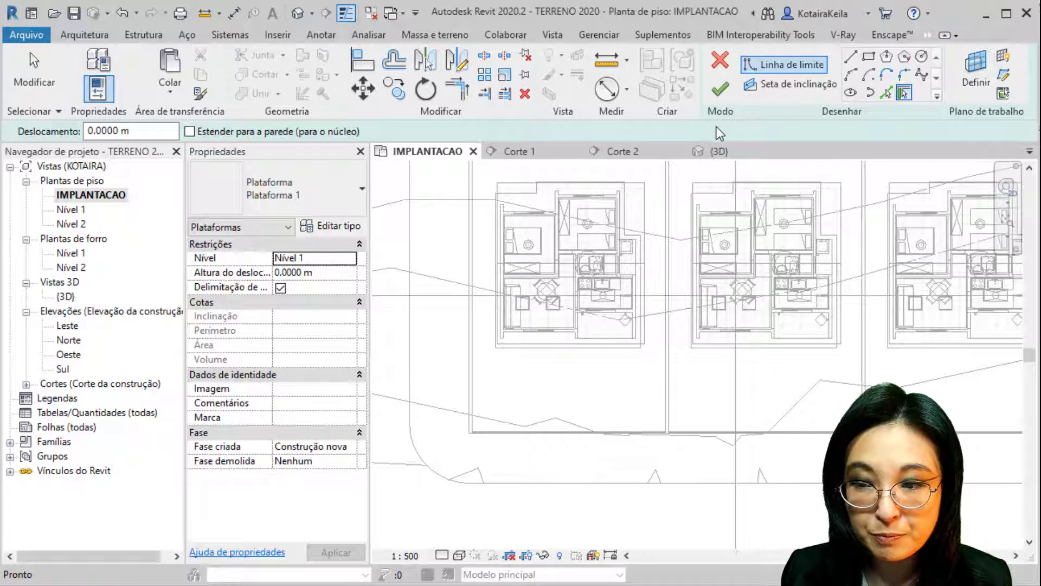
{"action": "left_click", "coordinate": [851, 59]}
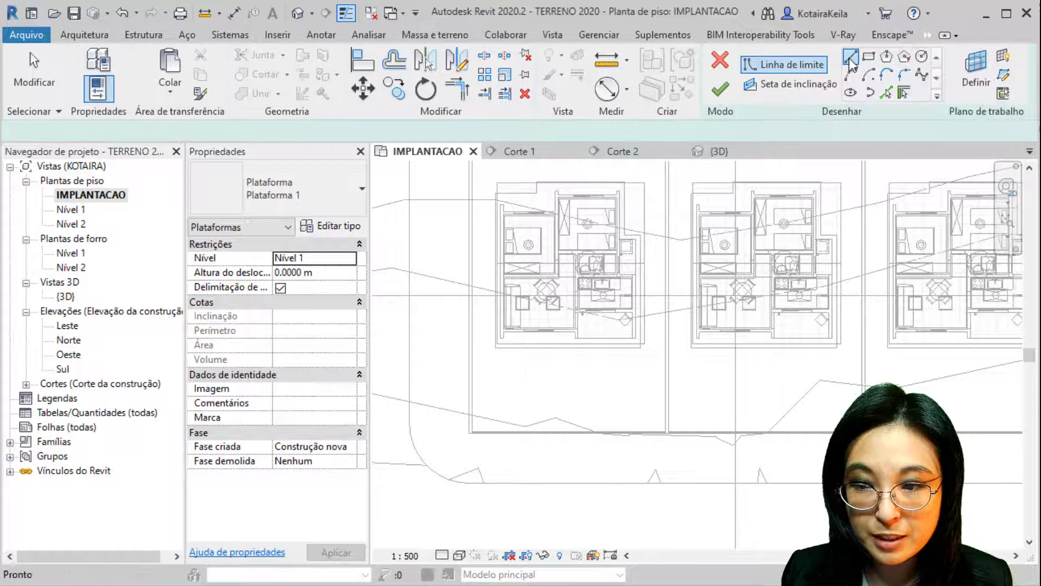
{"action": "scroll", "coordinate": [517, 192], "scroll_direction": "up", "scroll_amount": 3}
{"action": "scroll", "coordinate": [464, 188], "scroll_direction": "up", "scroll_amount": 2}
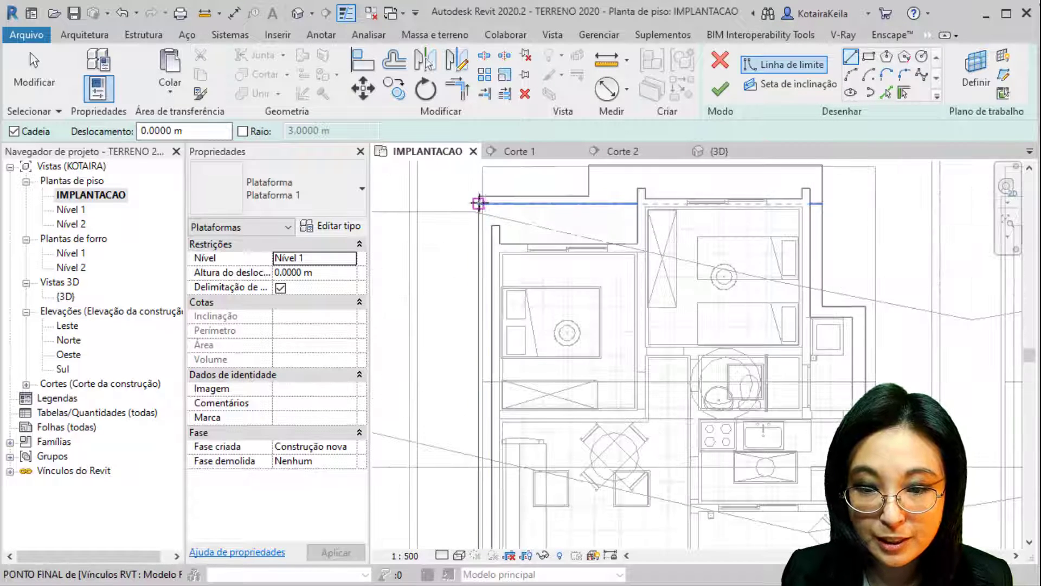
{"action": "left_click", "coordinate": [479, 196]}
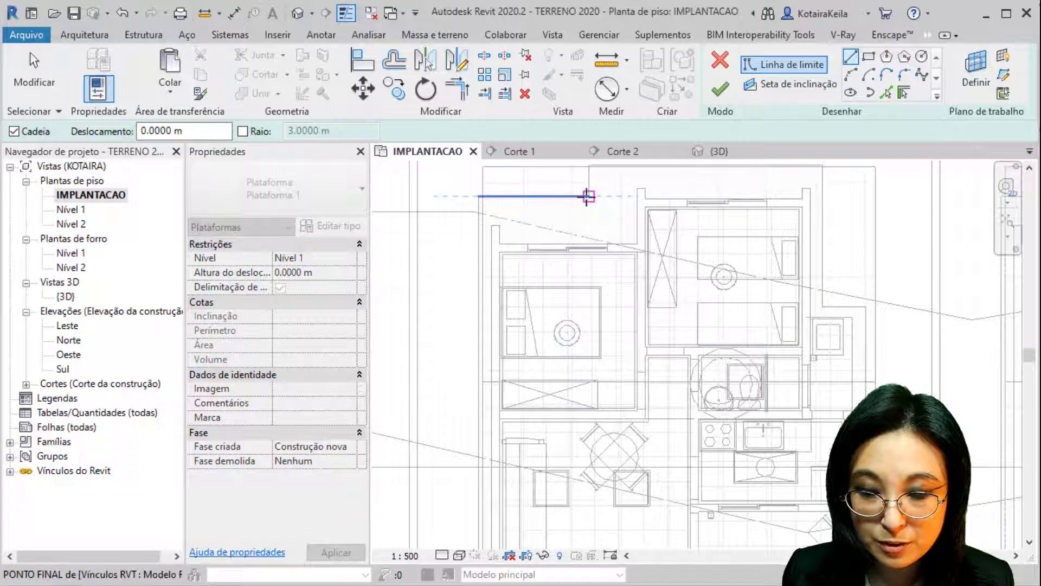
{"action": "left_click", "coordinate": [589, 196]}
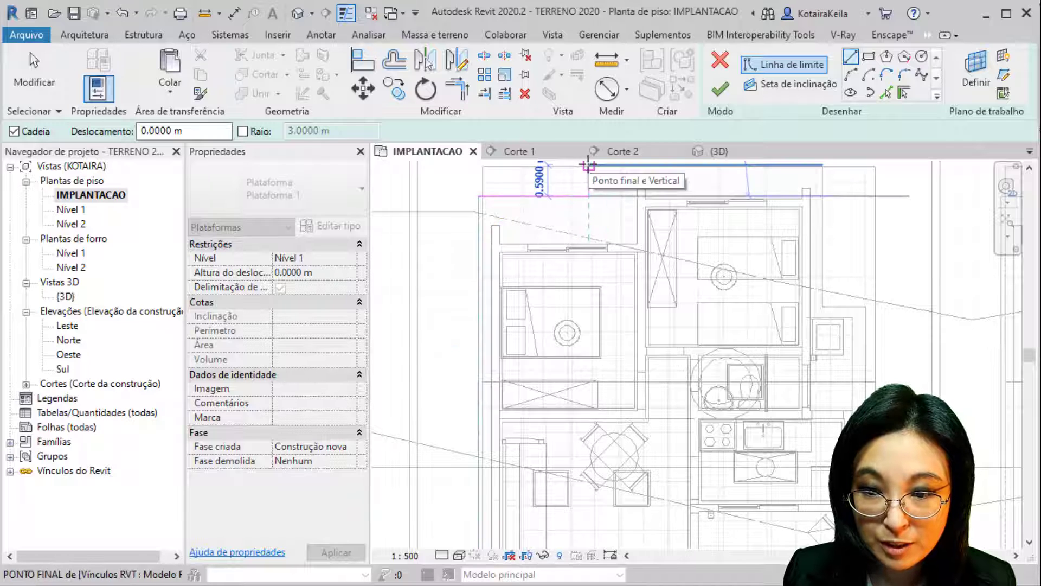
{"action": "left_click", "coordinate": [589, 165]}
{"action": "left_click", "coordinate": [822, 166]}
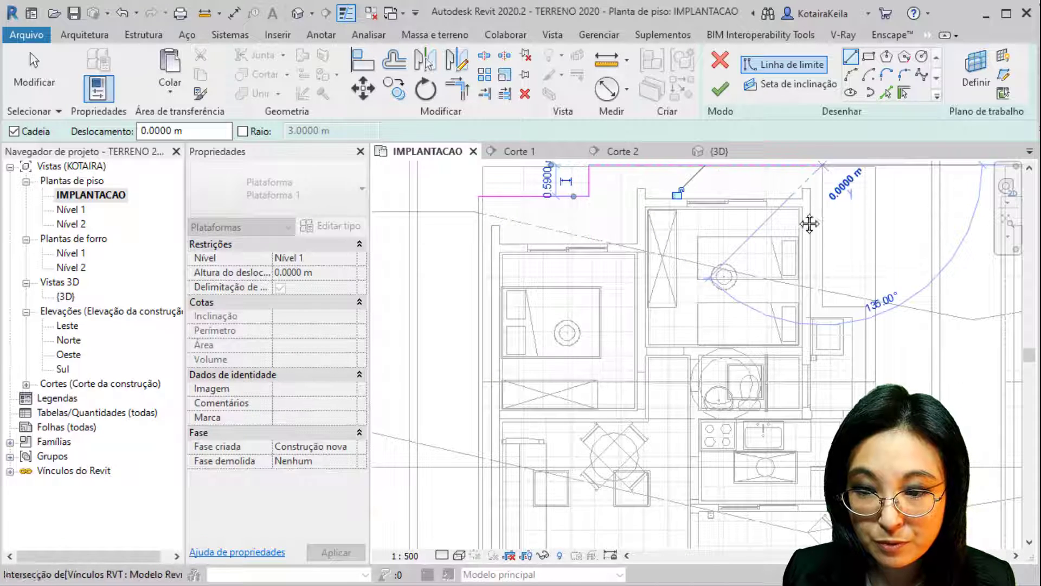
{"action": "middle_click_drag", "start_coordinate": [809, 223], "coordinate": [599, 205]}
{"action": "left_click", "coordinate": [600, 286]}
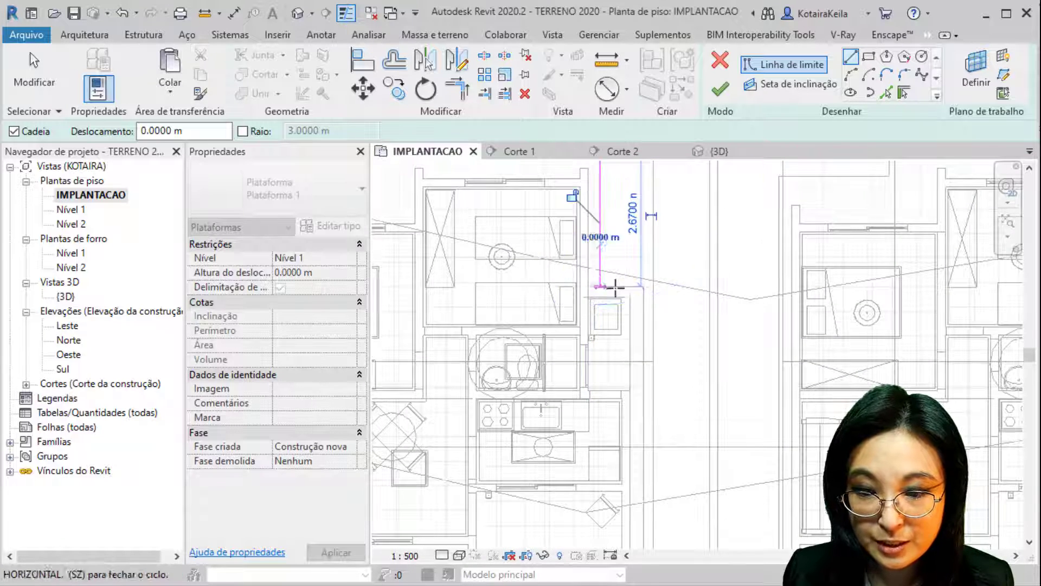
{"action": "left_click", "coordinate": [642, 287]}
Close the pad boundary around the first northern house with its 5.50 m east side, the front edge and the 7.55 m west side
{"action": "middle_click_drag", "start_coordinate": [645, 242], "coordinate": [610, 102]}
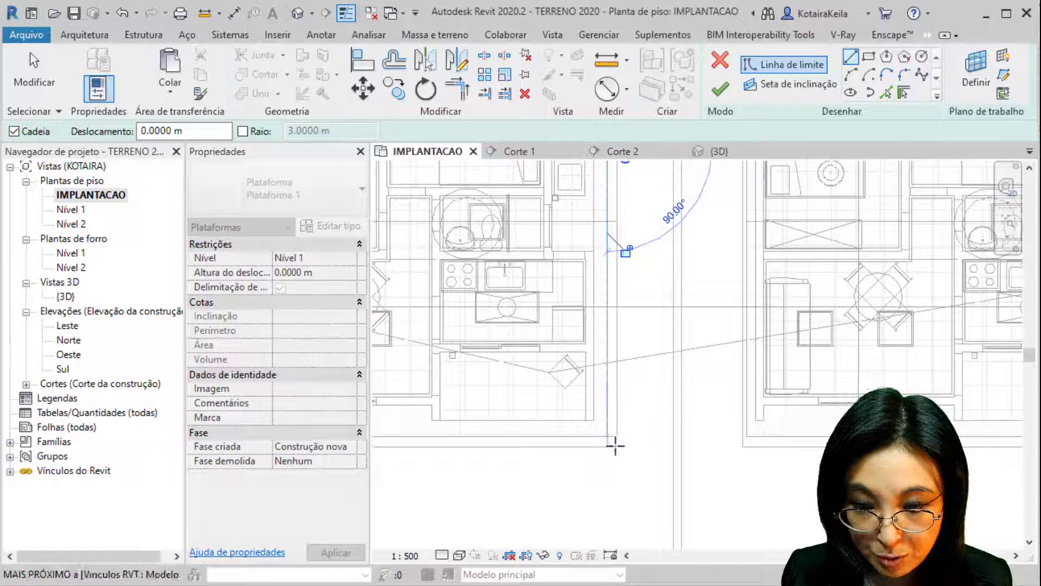
{"action": "scroll", "coordinate": [609, 437], "scroll_direction": "down", "scroll_amount": 1}
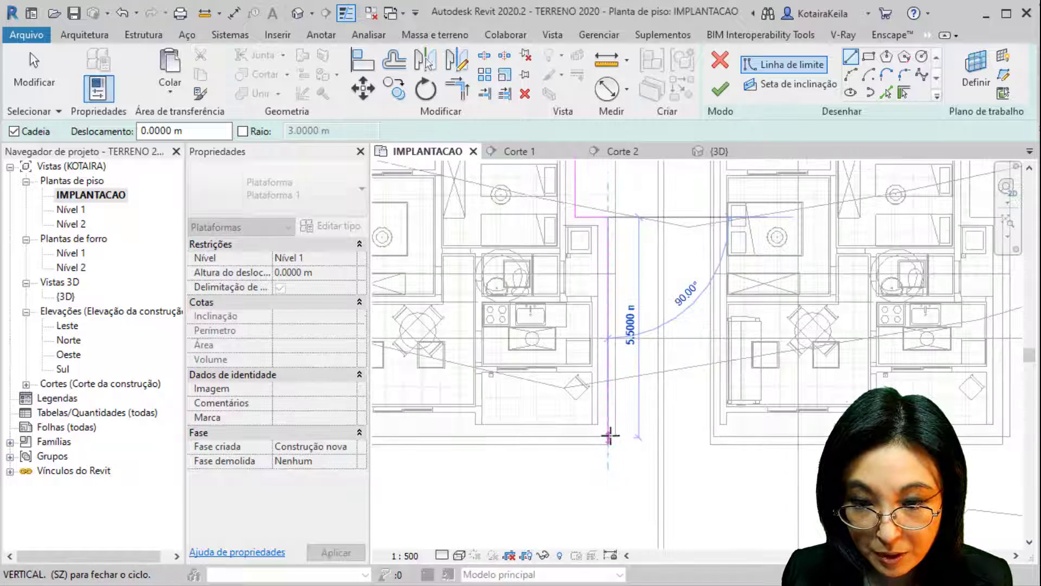
{"action": "scroll", "coordinate": [608, 433], "scroll_direction": "up", "scroll_amount": 2}
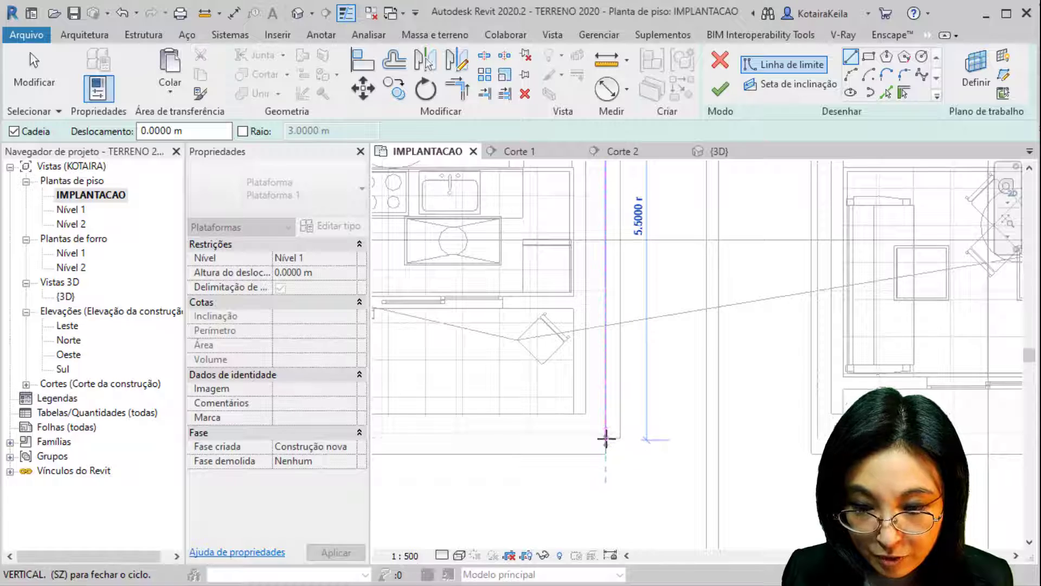
{"action": "left_click", "coordinate": [606, 438]}
{"action": "middle_click_drag", "start_coordinate": [622, 450], "coordinate": [721, 307]}
{"action": "left_click", "coordinate": [528, 281]}
{"action": "middle_click_drag", "start_coordinate": [537, 179], "coordinate": [508, 425]}
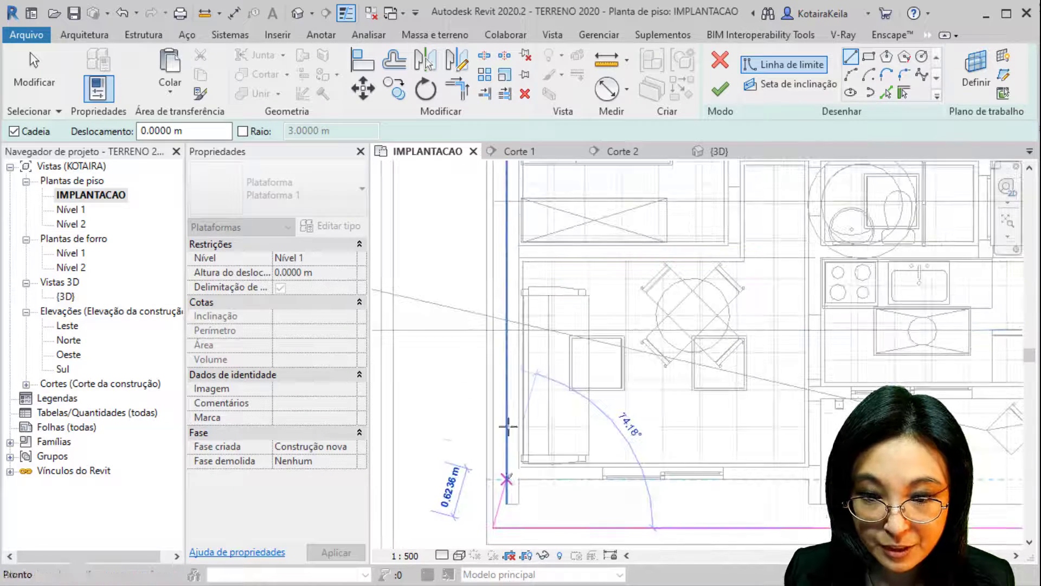
{"action": "middle_click_drag", "start_coordinate": [486, 219], "coordinate": [478, 376]}
{"action": "scroll", "coordinate": [467, 279], "scroll_direction": "down", "scroll_amount": 2}
{"action": "middle_click_drag", "start_coordinate": [466, 280], "coordinate": [467, 363]}
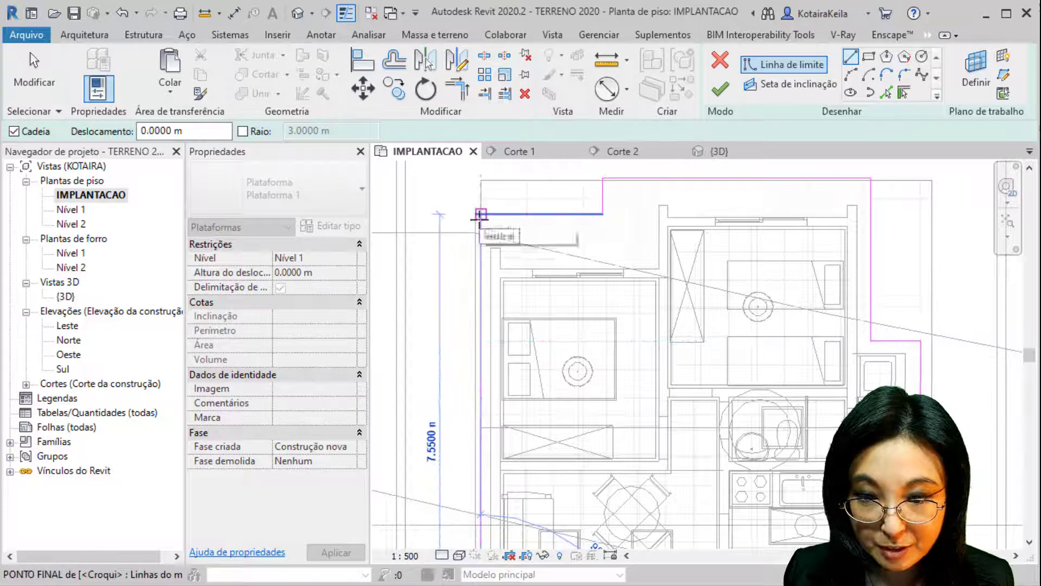
{"action": "left_click", "coordinate": [480, 214]}
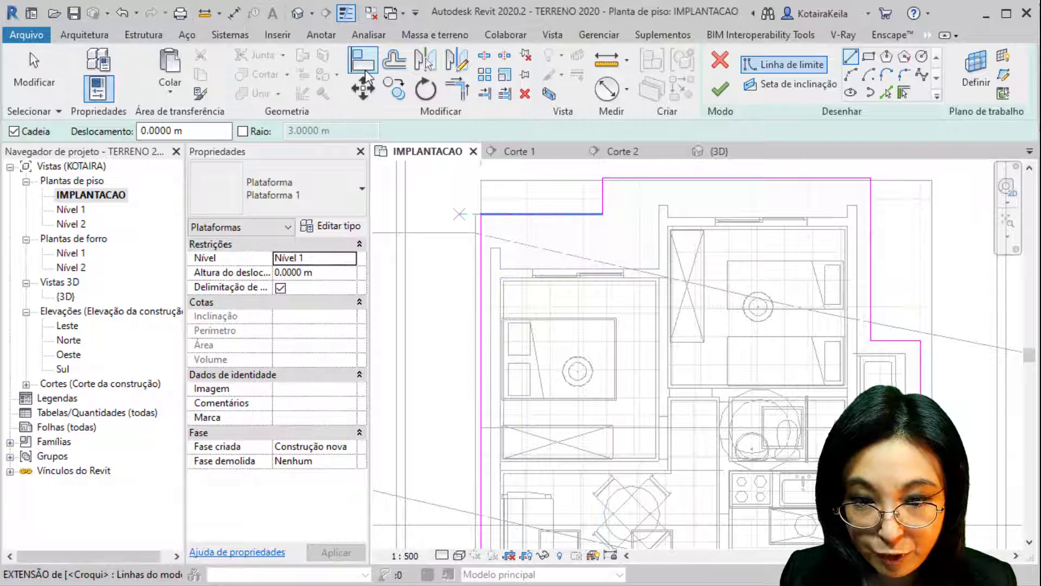
Align the pad boundary's west side and front edge with the matching outer reference lines of the first northern house
{"action": "left_click", "coordinate": [365, 70]}
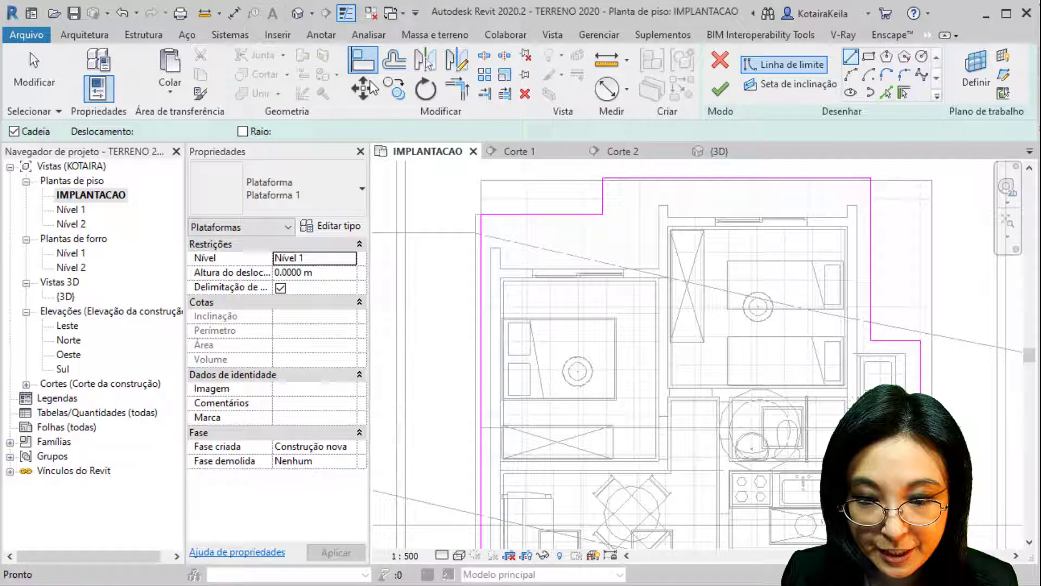
{"action": "left_click", "coordinate": [476, 307]}
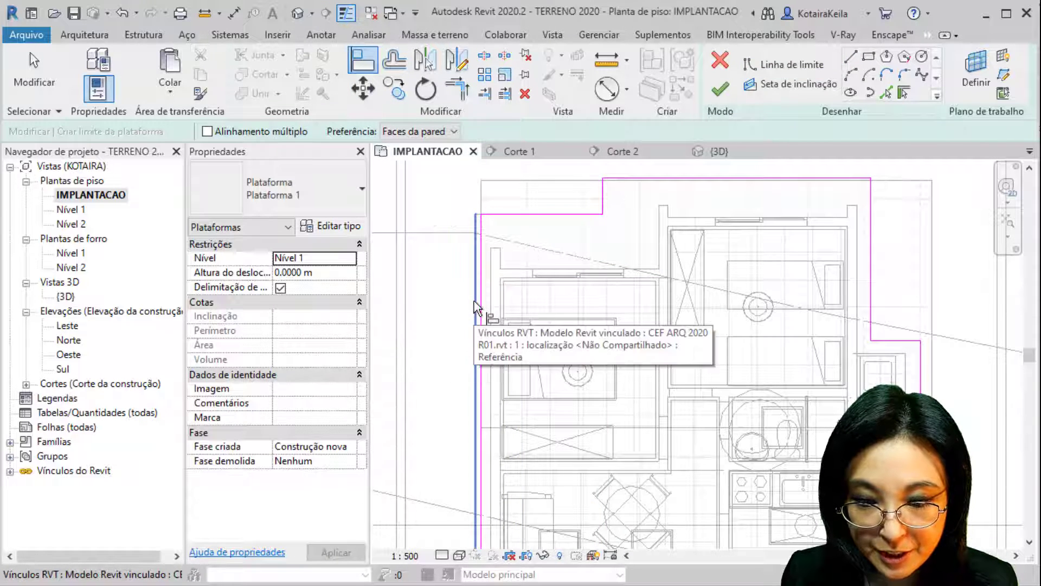
{"action": "left_click", "coordinate": [483, 302]}
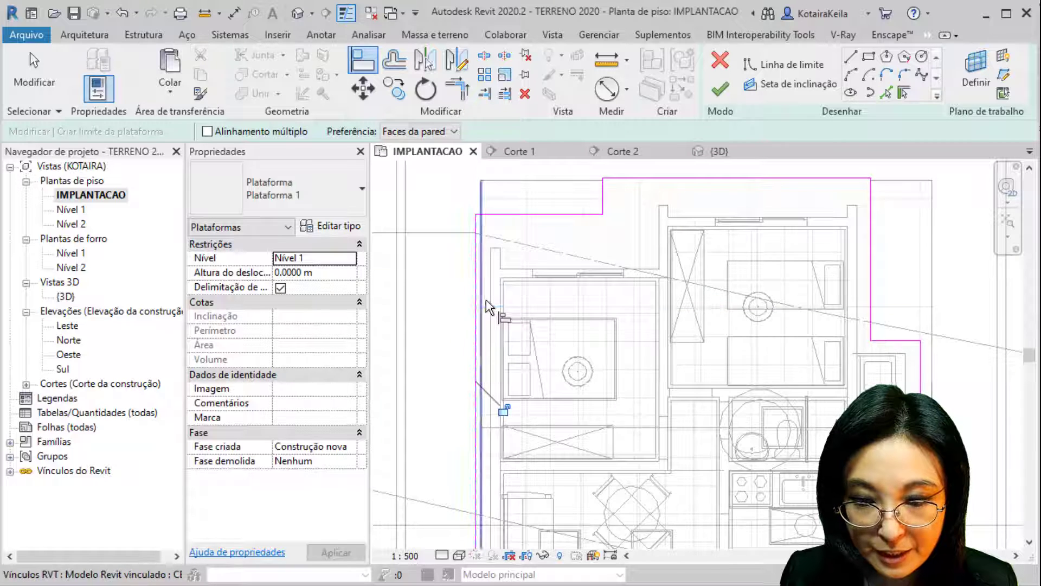
{"action": "mouse_move", "coordinate": [488, 305]}
{"action": "middle_mouse_down"}
{"action": "mouse_move", "coordinate": [471, 237]}
{"action": "mouse_move", "coordinate": [253, 134]}
{"action": "middle_mouse_up"}
{"action": "middle_click_drag", "start_coordinate": [685, 282], "coordinate": [542, 165]}
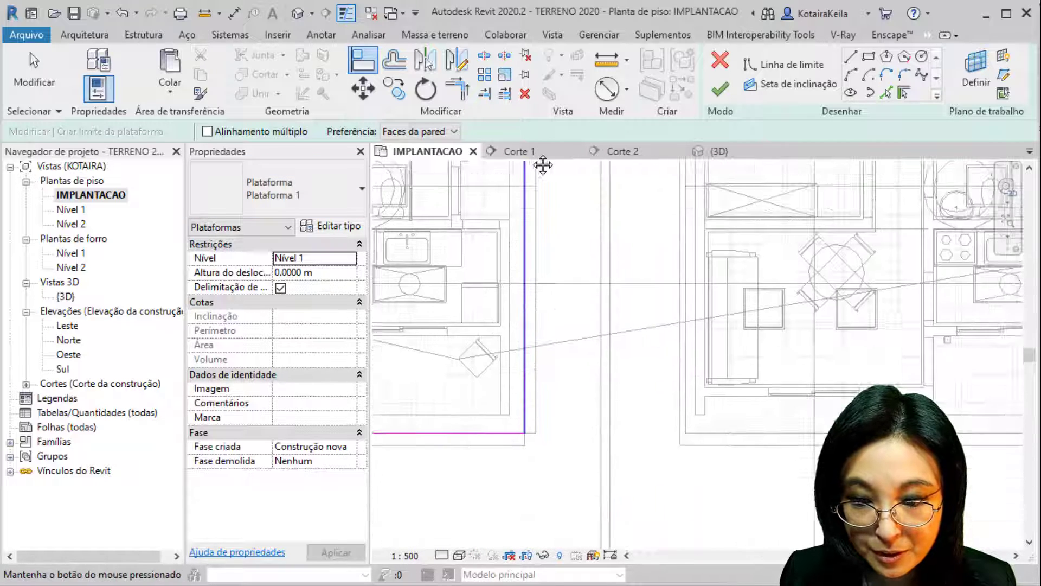
{"action": "key", "text": "ctrl"}
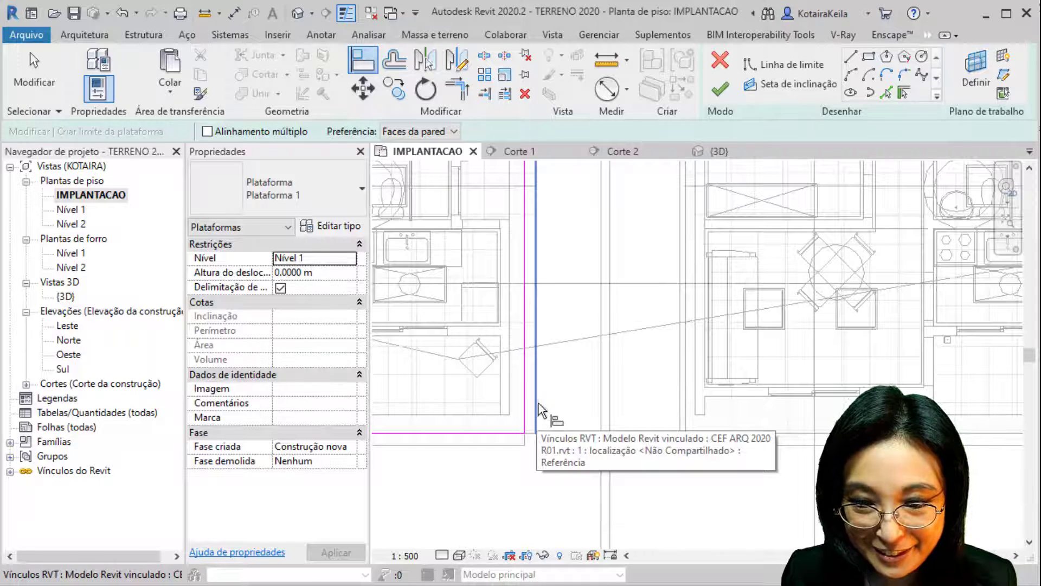
{"action": "scroll", "coordinate": [547, 428], "scroll_direction": "down", "scroll_amount": 2}
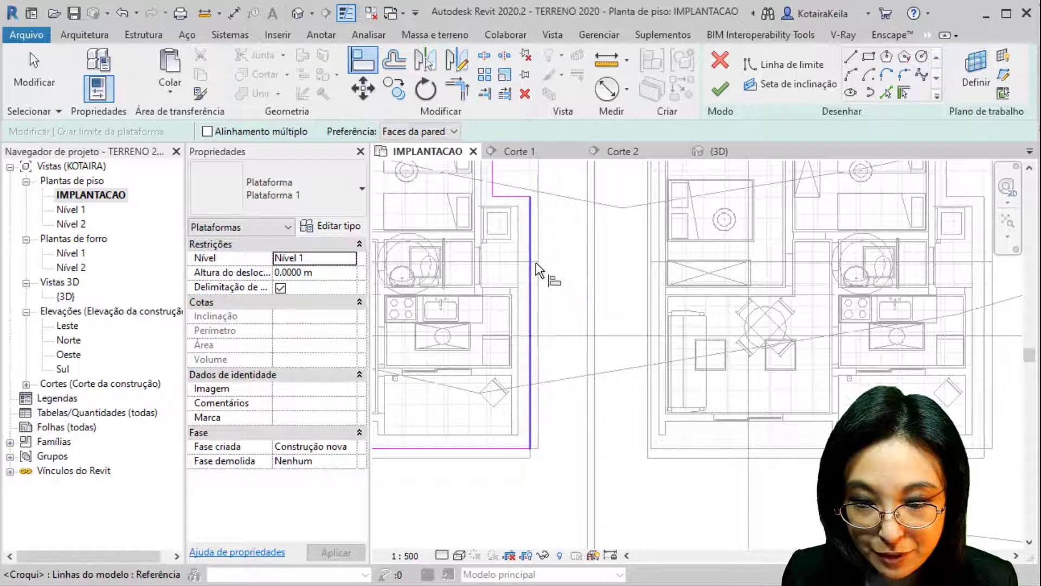
{"action": "key", "text": "ctrl"}
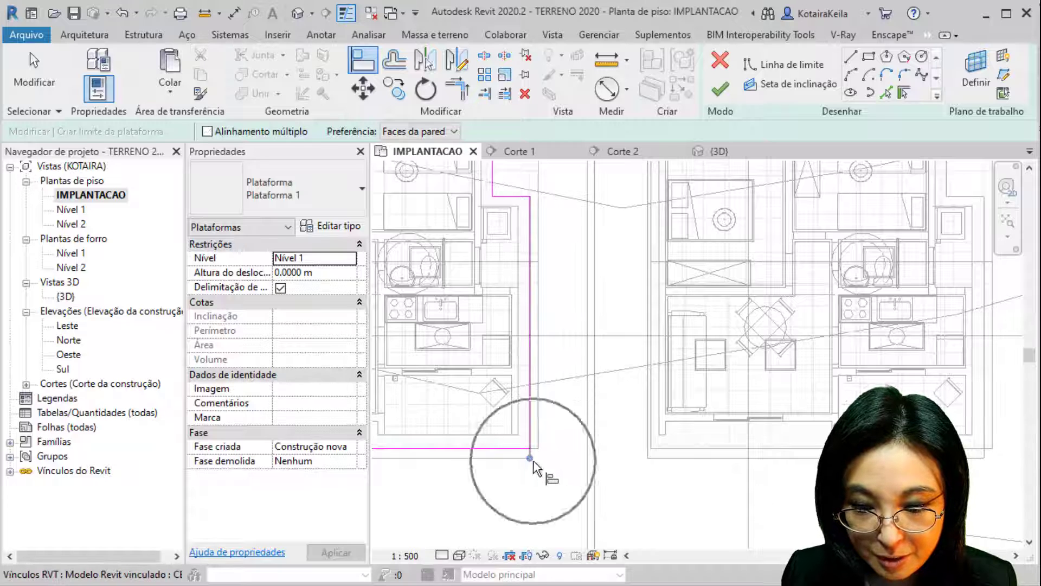
{"action": "middle_click_drag", "start_coordinate": [534, 468], "coordinate": [689, 379]}
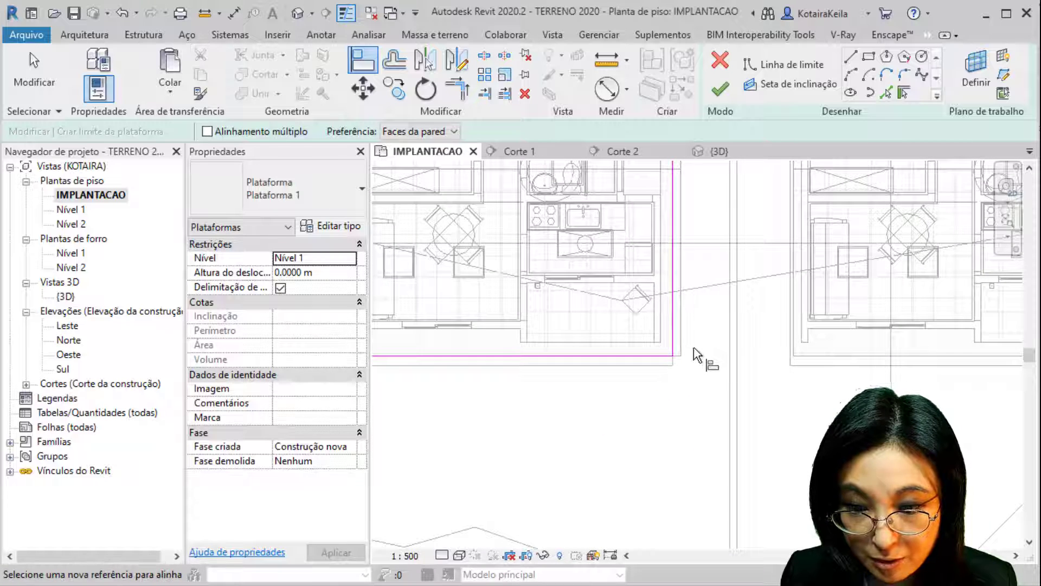
{"action": "scroll", "coordinate": [697, 355], "scroll_direction": "down", "scroll_amount": 2}
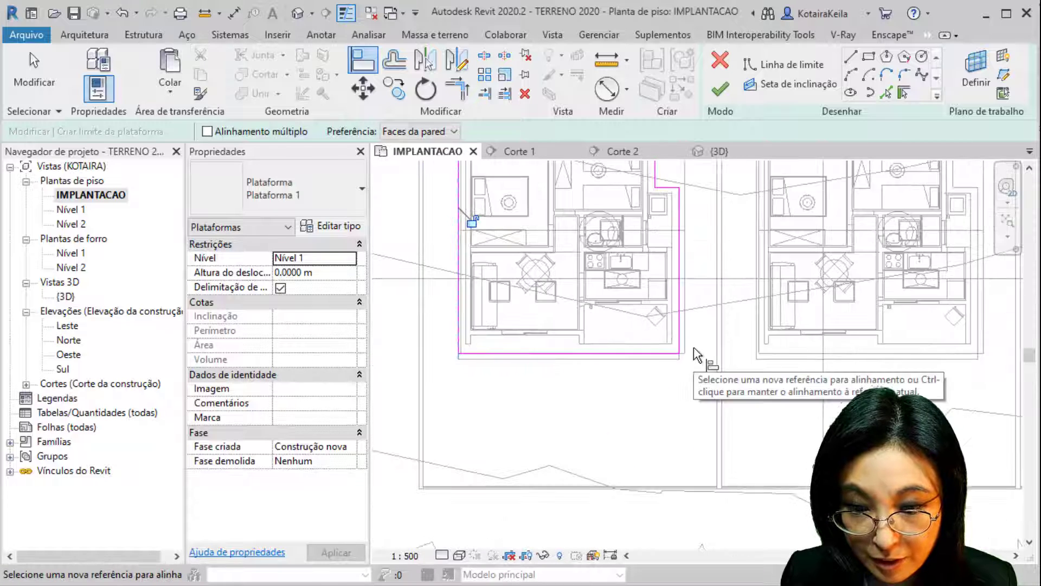
{"action": "left_click", "coordinate": [549, 354]}
Set the plan's visual style to Sombreado (shaded) and finish the building pad sketch under the first northern house
{"action": "left_click", "coordinate": [462, 558]}
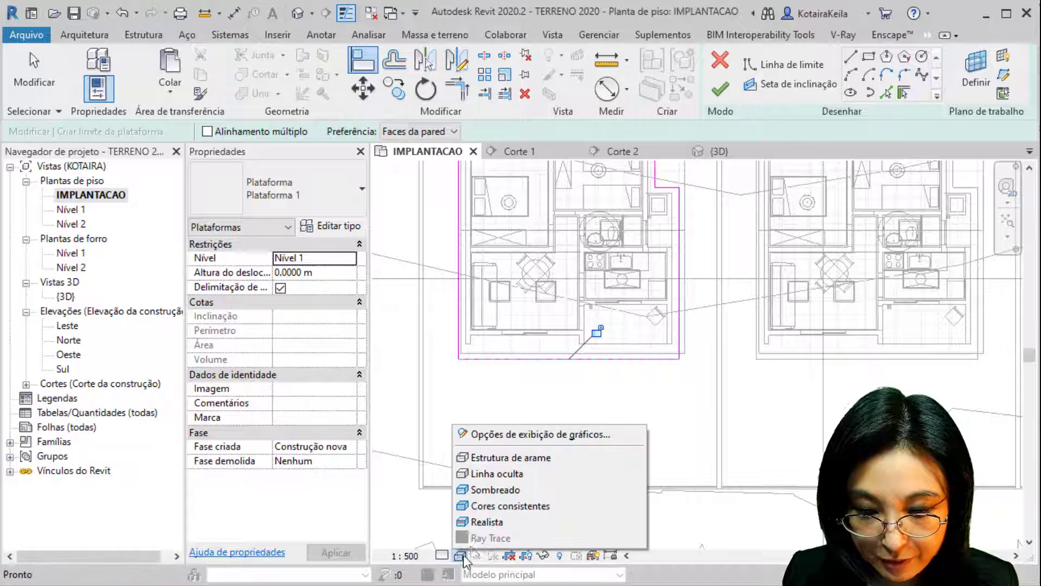
{"action": "left_click", "coordinate": [504, 488]}
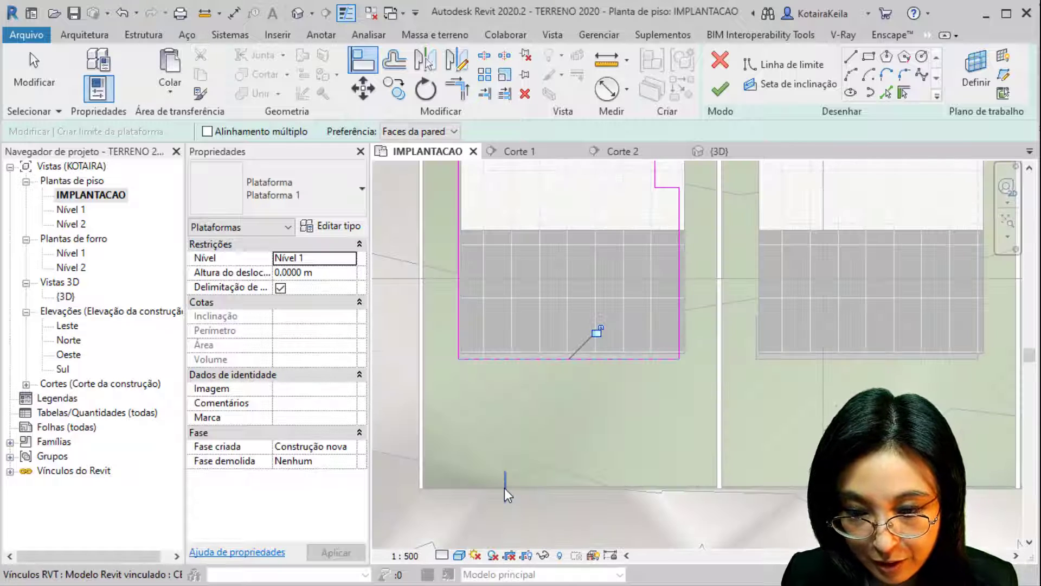
{"action": "middle_click_drag", "start_coordinate": [641, 392], "coordinate": [584, 435]}
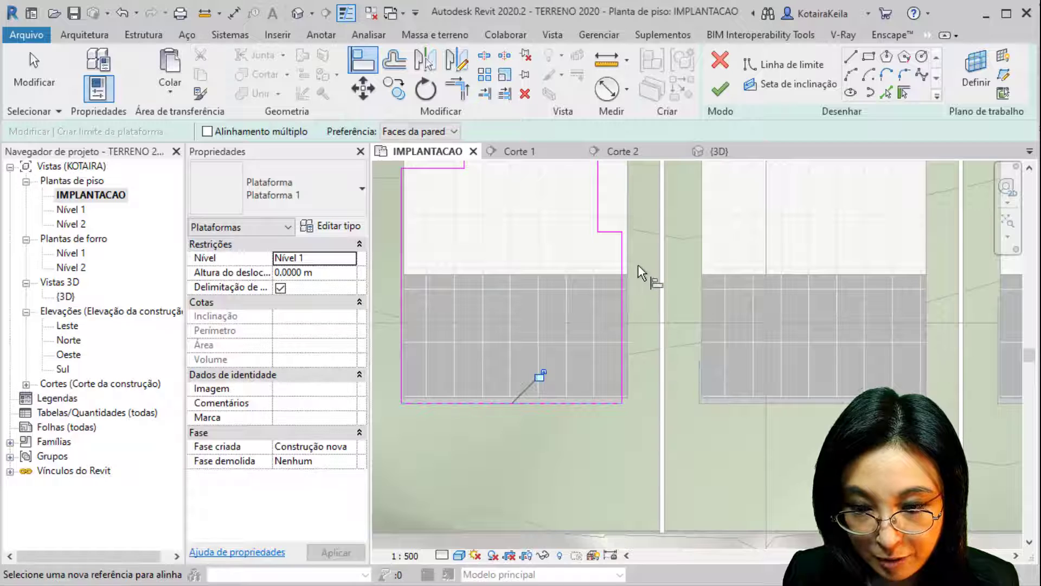
{"action": "middle_click_drag", "start_coordinate": [651, 337], "coordinate": [651, 430]}
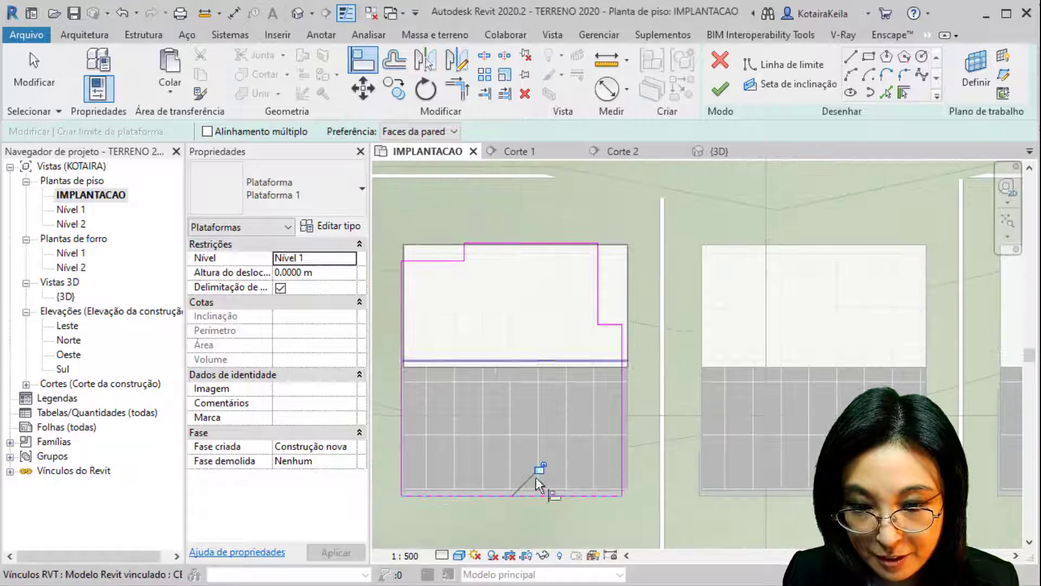
{"action": "left_click", "coordinate": [719, 89]}
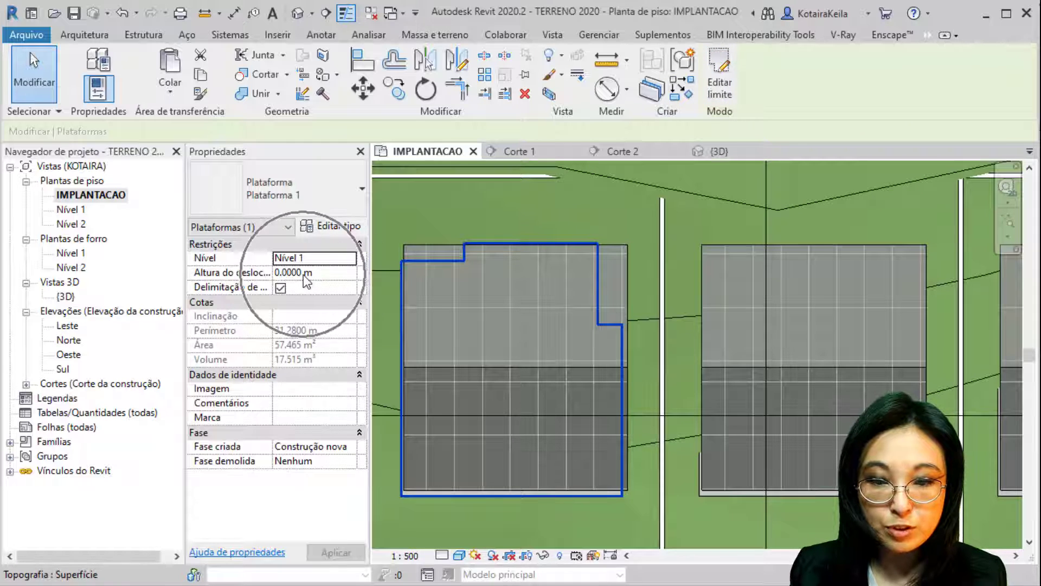
Move the Corte 1 section line west so it cuts through the first northern house, and open that section view
{"action": "scroll", "coordinate": [654, 338], "scroll_direction": "down", "scroll_amount": 5}
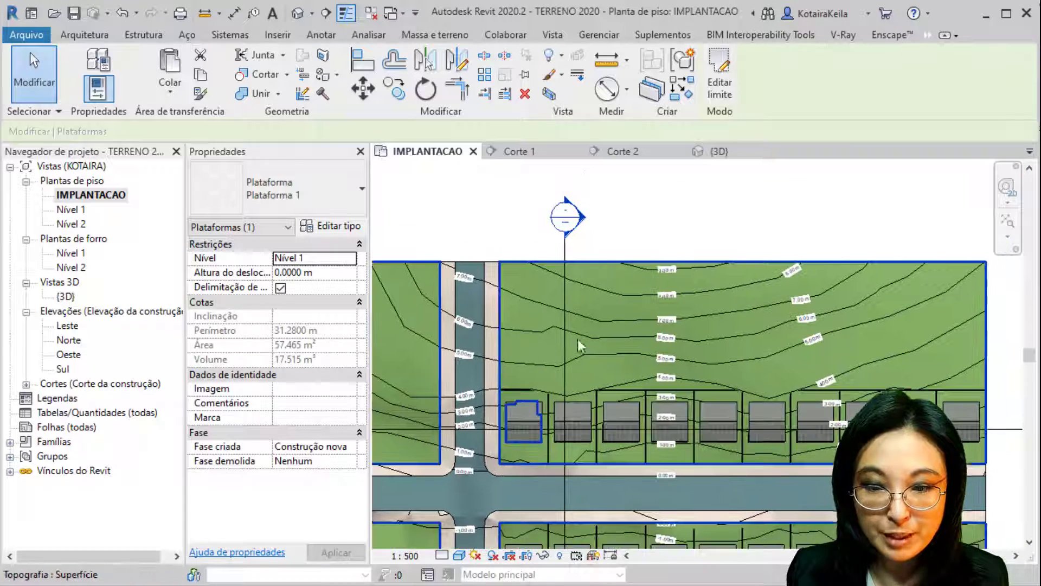
{"action": "left_click", "coordinate": [568, 326]}
{"action": "left_click_drag", "start_coordinate": [566, 321], "coordinate": [523, 330]}
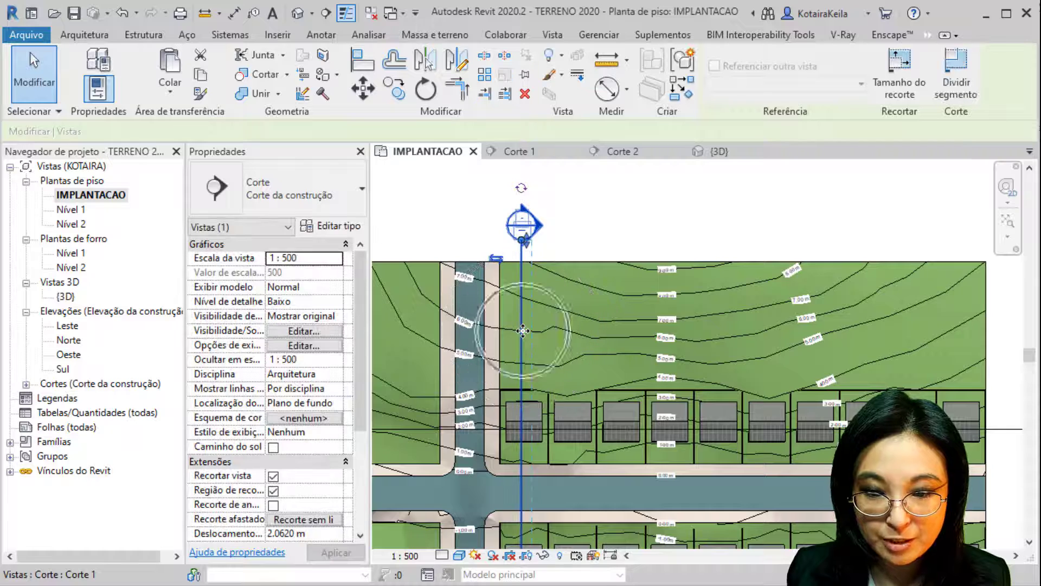
{"action": "left_click", "coordinate": [591, 198]}
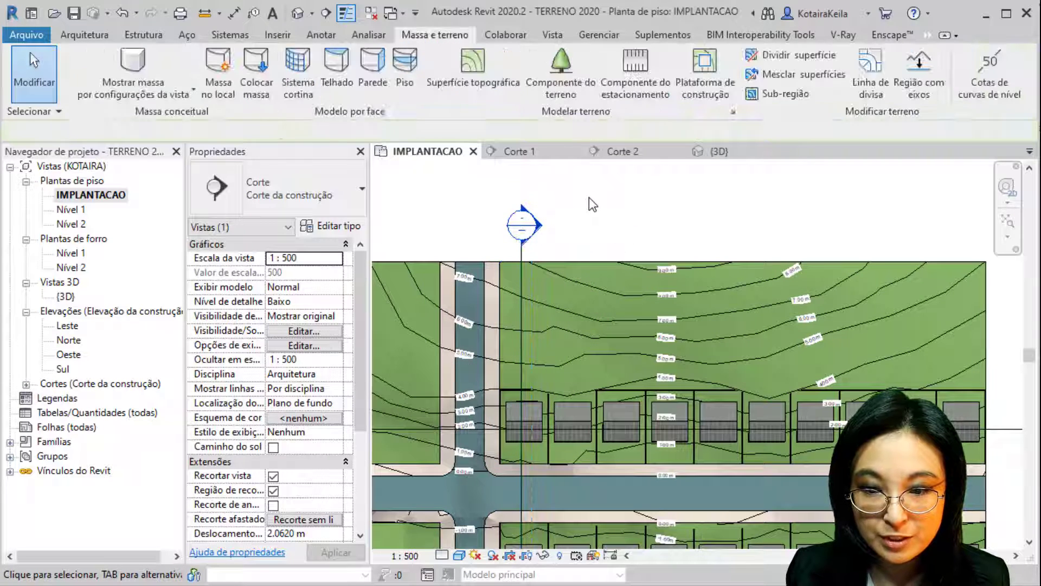
{"action": "double_click", "coordinate": [535, 229]}
{"action": "scroll", "coordinate": [483, 244], "scroll_direction": "up", "scroll_amount": 5}
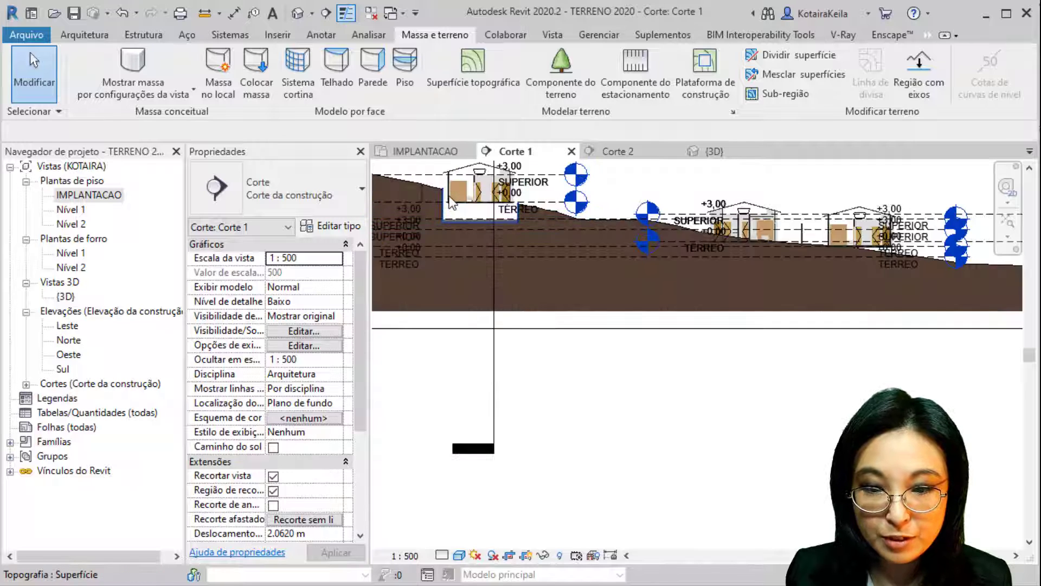
Edit the structure of the pad's type, Plataforma 1, and set its Estrutura layer thickness to 0.01 m
{"action": "left_click", "coordinate": [479, 242]}
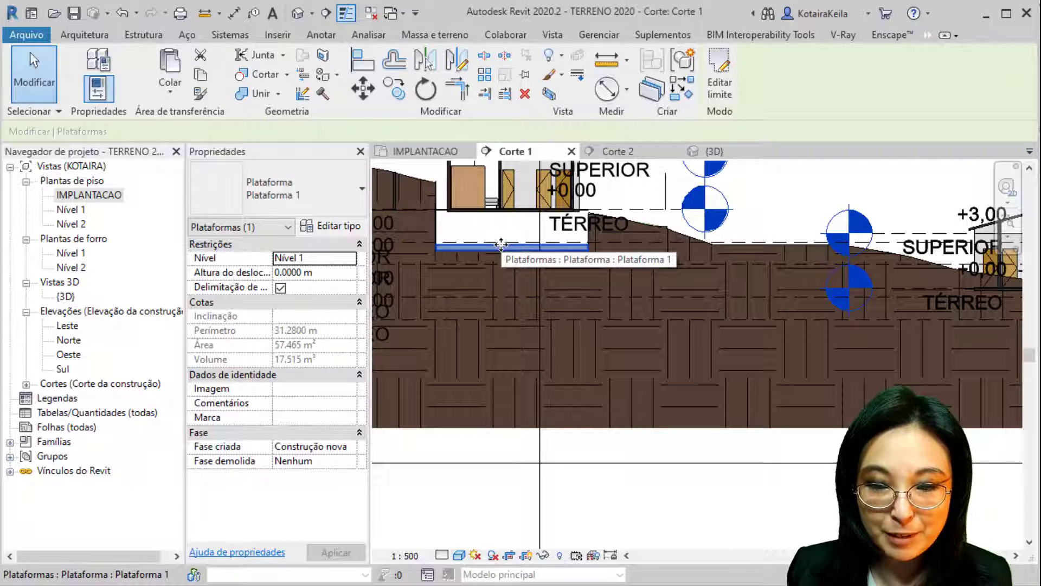
{"action": "left_click", "coordinate": [331, 226]}
{"action": "left_click", "coordinate": [358, 198]}
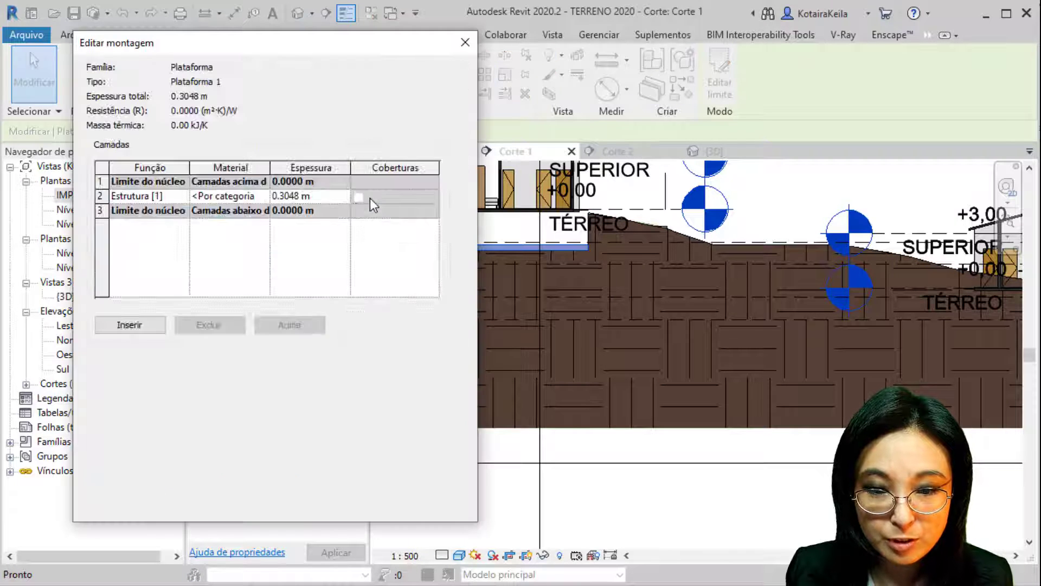
{"action": "left_click", "coordinate": [302, 198]}
{"action": "left_click_drag", "start_coordinate": [307, 199], "coordinate": [291, 200]}
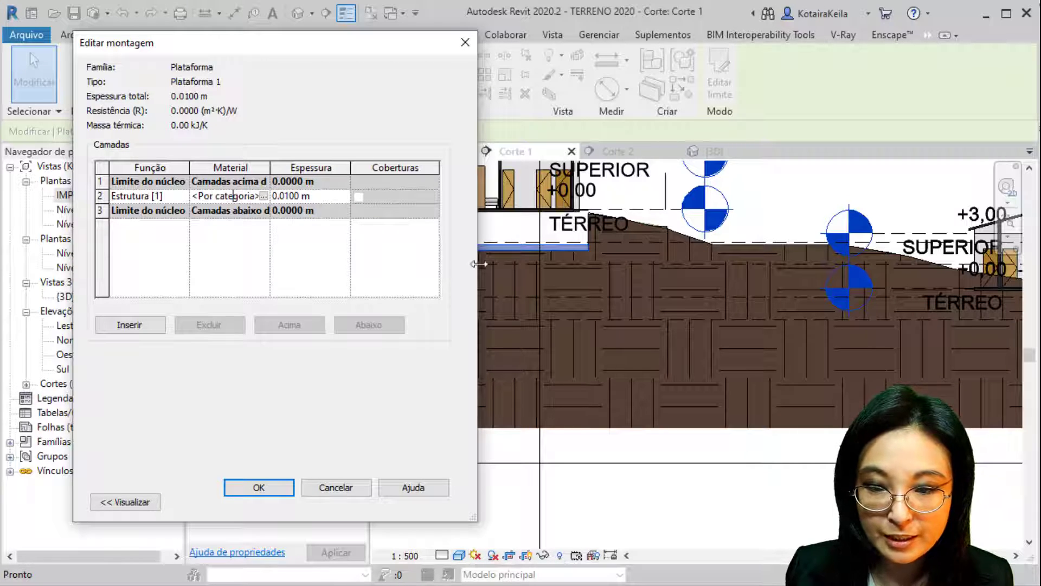
{"action": "key", "text": "ctrl"}
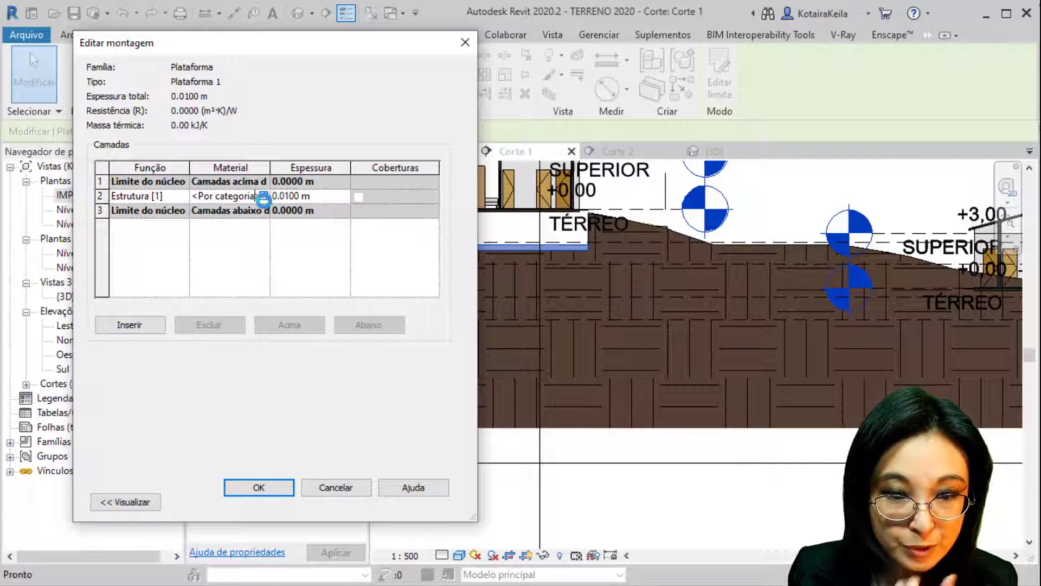
Search the materials for "areia" and assign Areia to the pad's Estrutura layer
{"action": "left_click", "coordinate": [263, 197]}
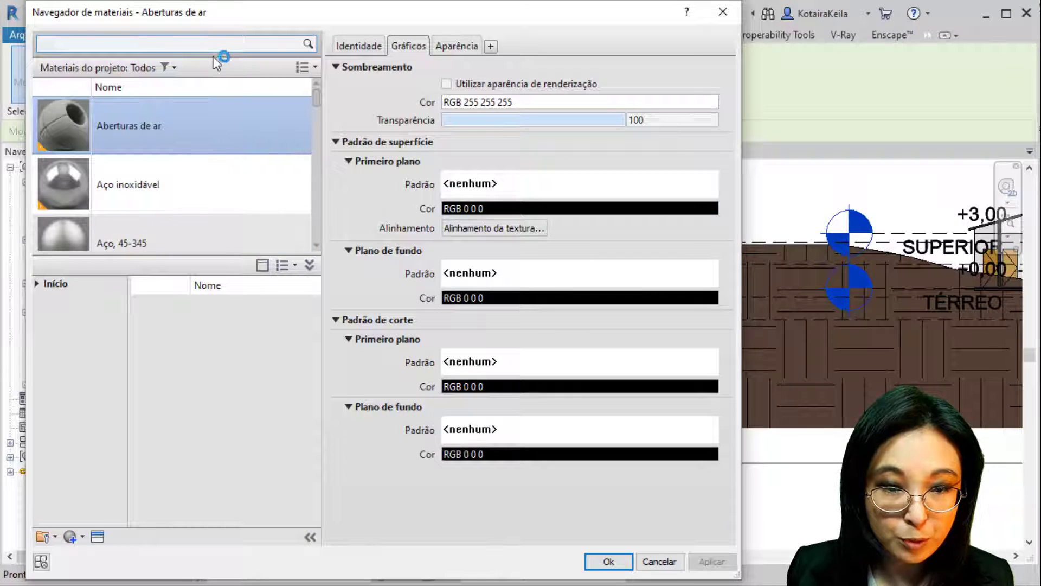
{"action": "left_click", "coordinate": [217, 45]}
{"action": "type", "text": "areia"}
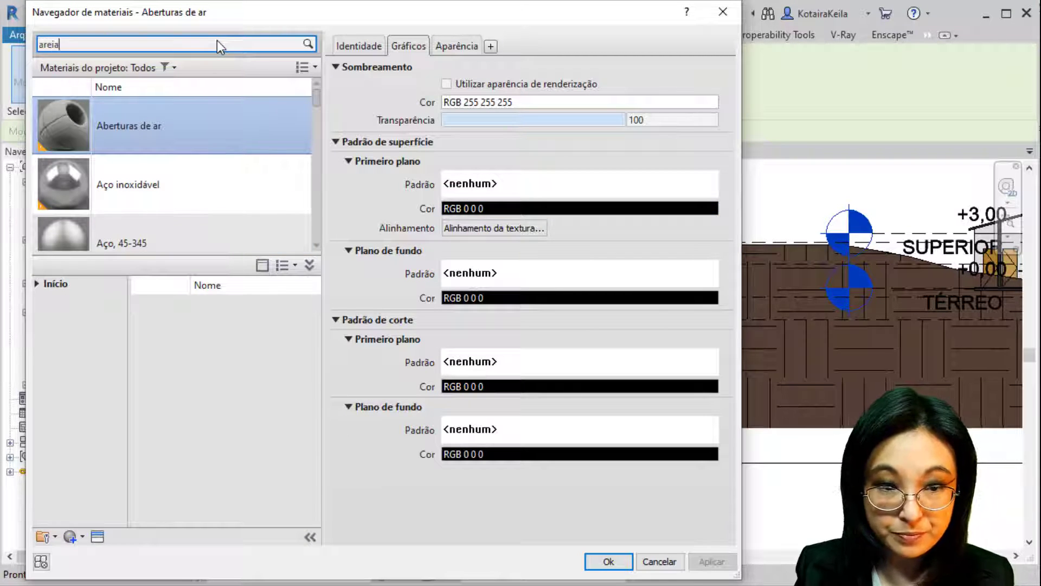
{"action": "left_click", "coordinate": [217, 44]}
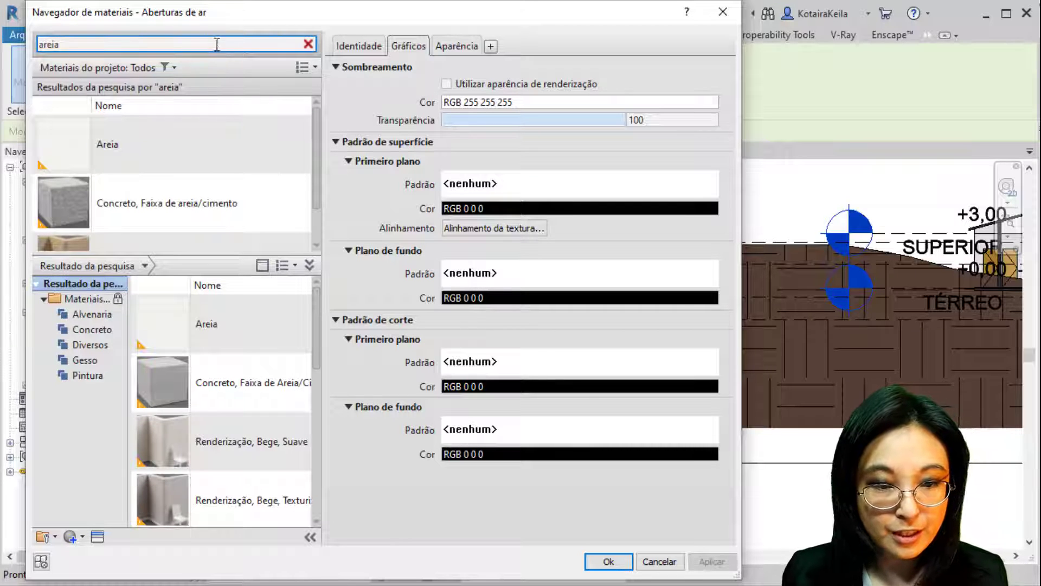
{"action": "left_click", "coordinate": [144, 124]}
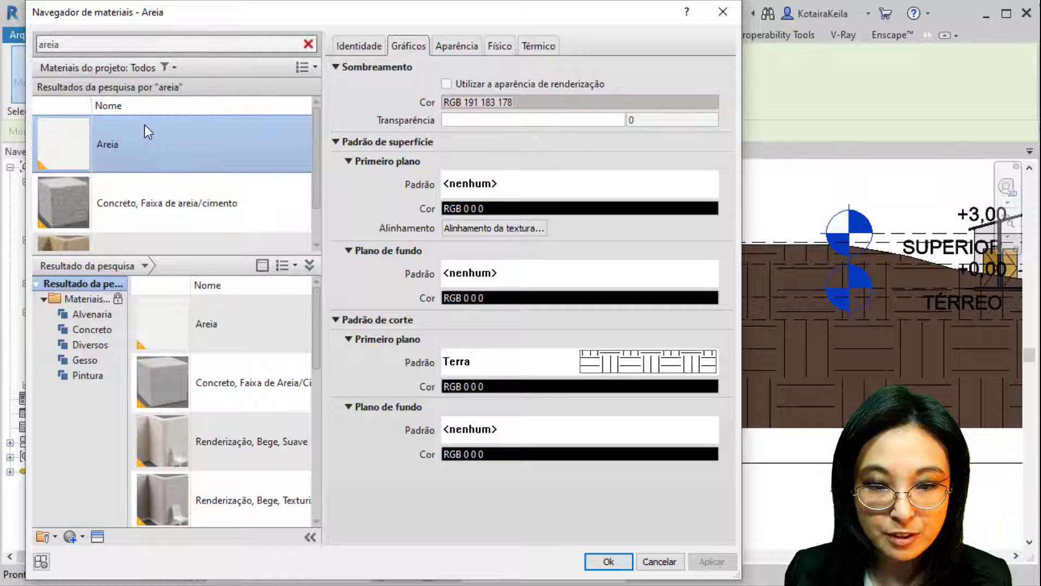
{"action": "scroll", "coordinate": [158, 159], "scroll_direction": "down", "scroll_amount": 1}
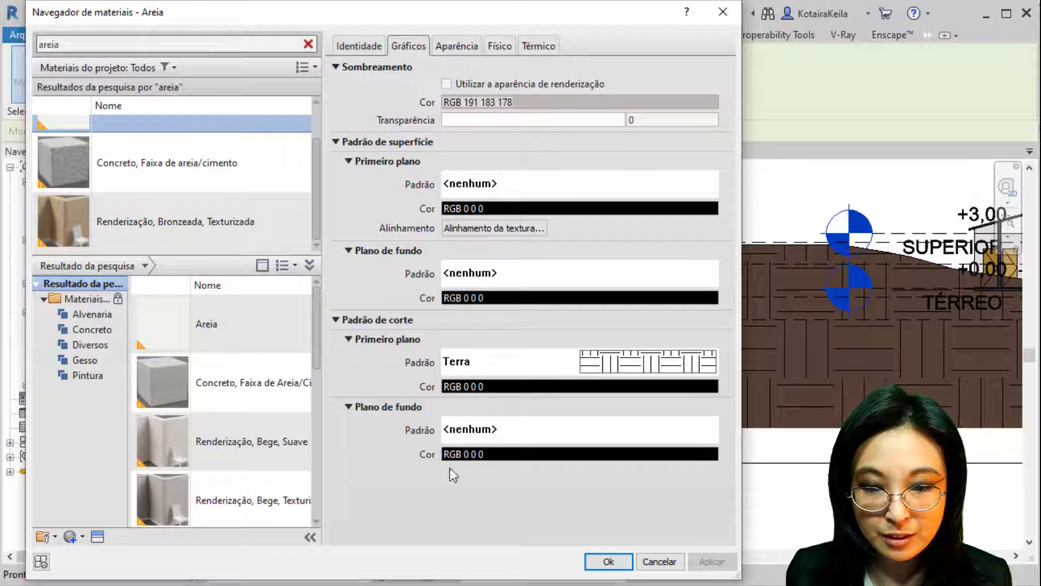
{"action": "left_click", "coordinate": [593, 562]}
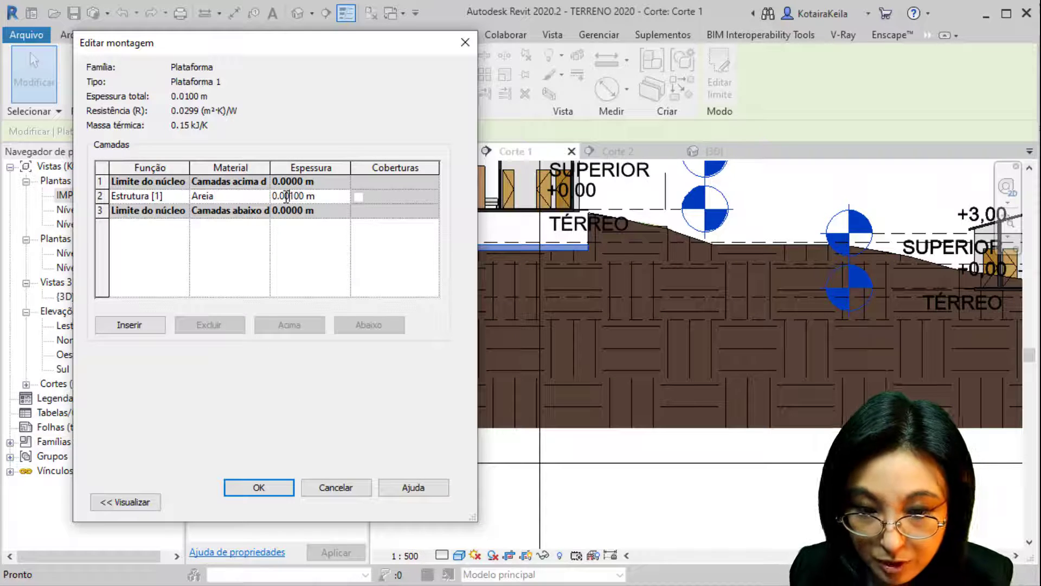
Reduce the pad's Estrutura layer thickness to 0.001 m and accept the type changes
{"action": "key", "text": "ctrl"}
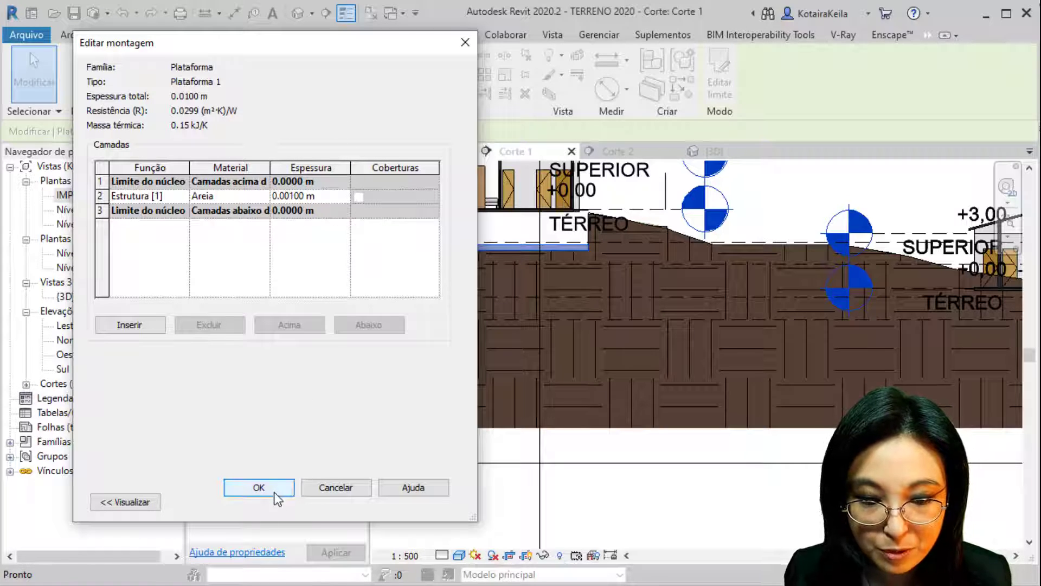
{"action": "left_click", "coordinate": [274, 488]}
{"action": "left_click", "coordinate": [279, 500]}
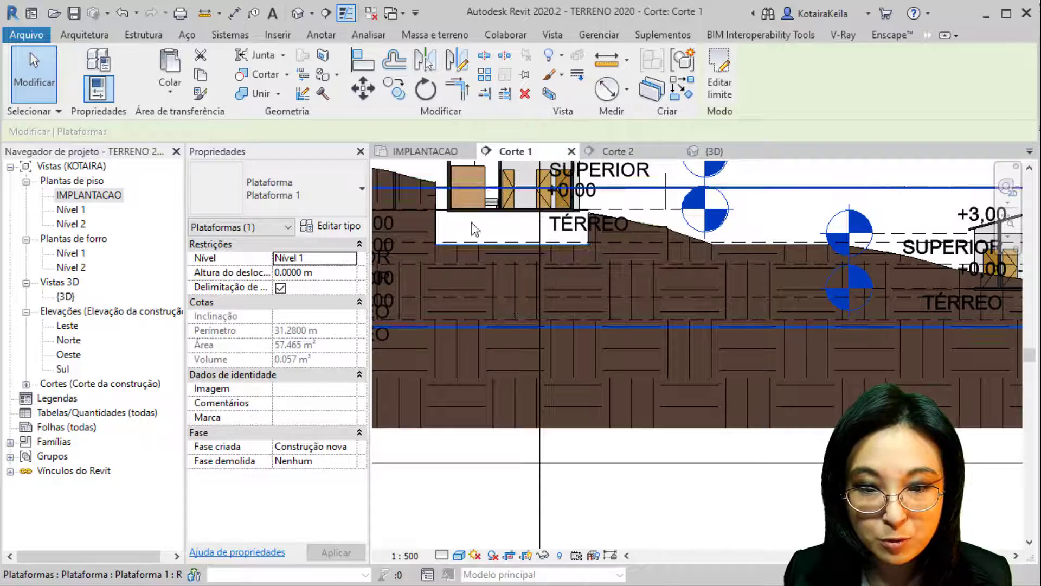
Move the pad vertically from its current level up to the underside of the first northern house's floor slab
{"action": "left_click", "coordinate": [363, 100]}
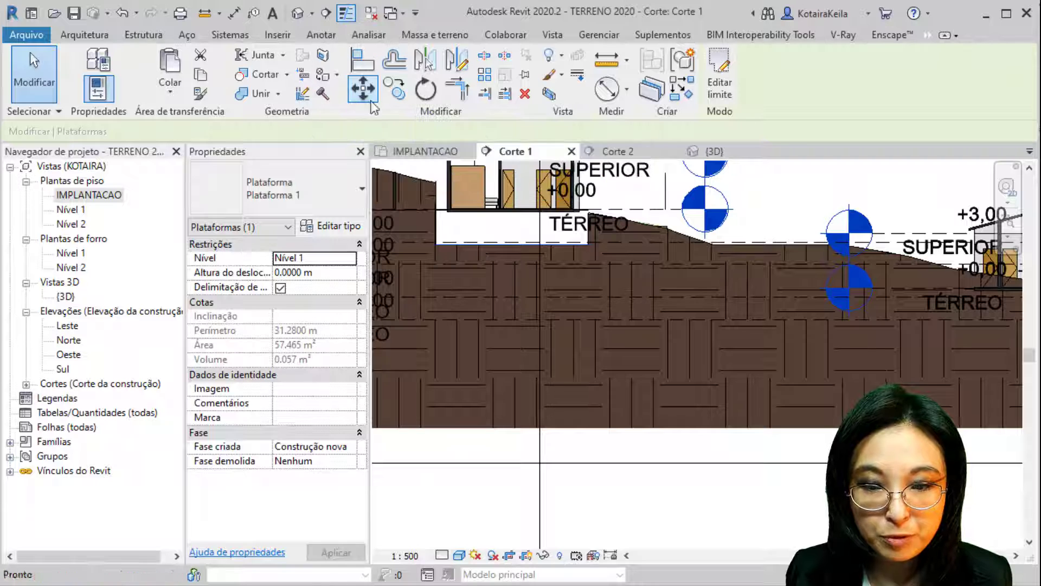
{"action": "scroll", "coordinate": [548, 252], "scroll_direction": "up", "scroll_amount": 3}
{"action": "scroll", "coordinate": [545, 255], "scroll_direction": "up", "scroll_amount": 5}
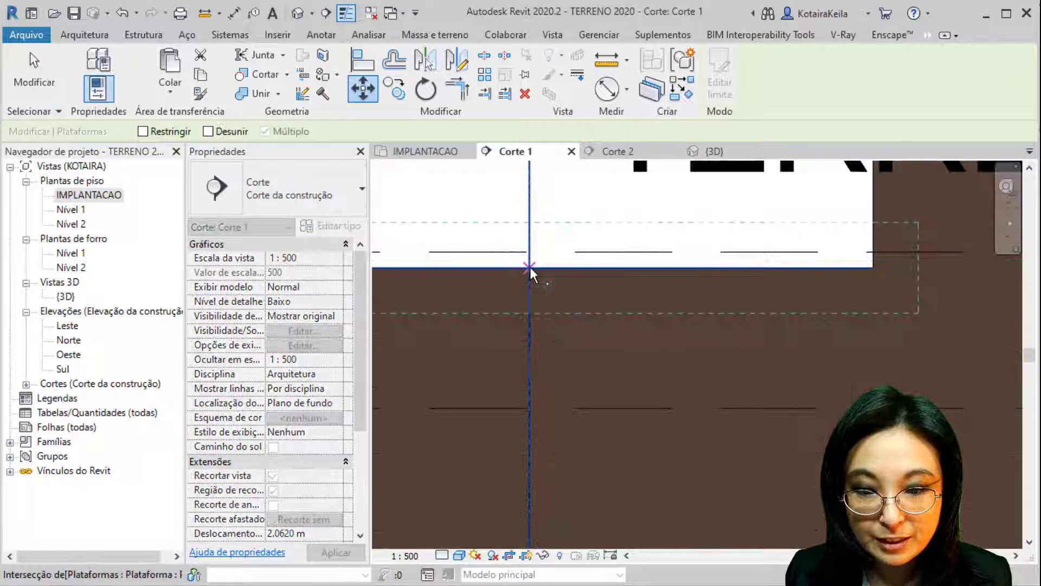
{"action": "scroll", "coordinate": [534, 269], "scroll_direction": "up", "scroll_amount": 5}
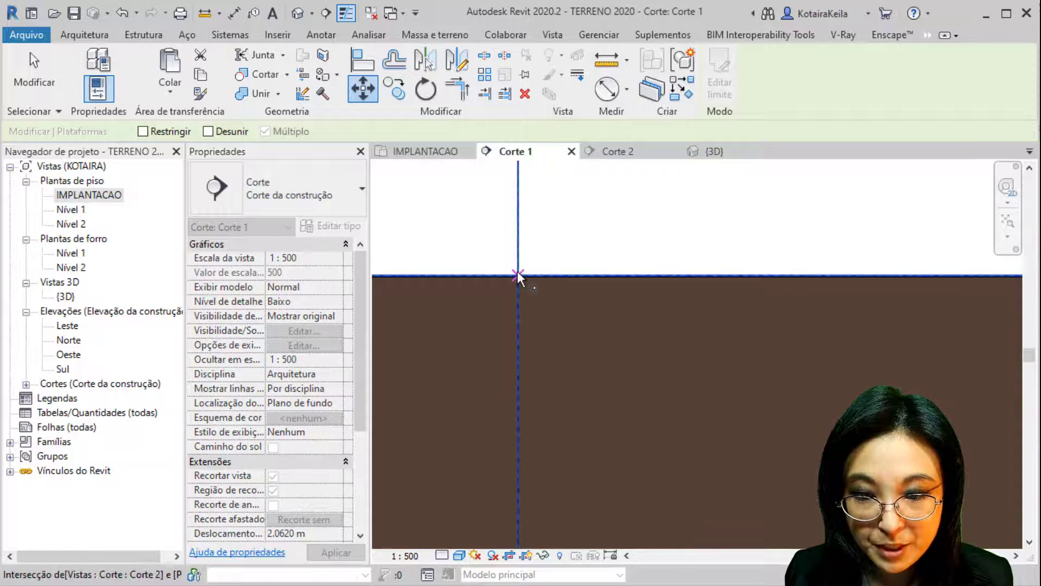
{"action": "left_click", "coordinate": [518, 275]}
{"action": "scroll", "coordinate": [523, 323], "scroll_direction": "down", "scroll_amount": 5}
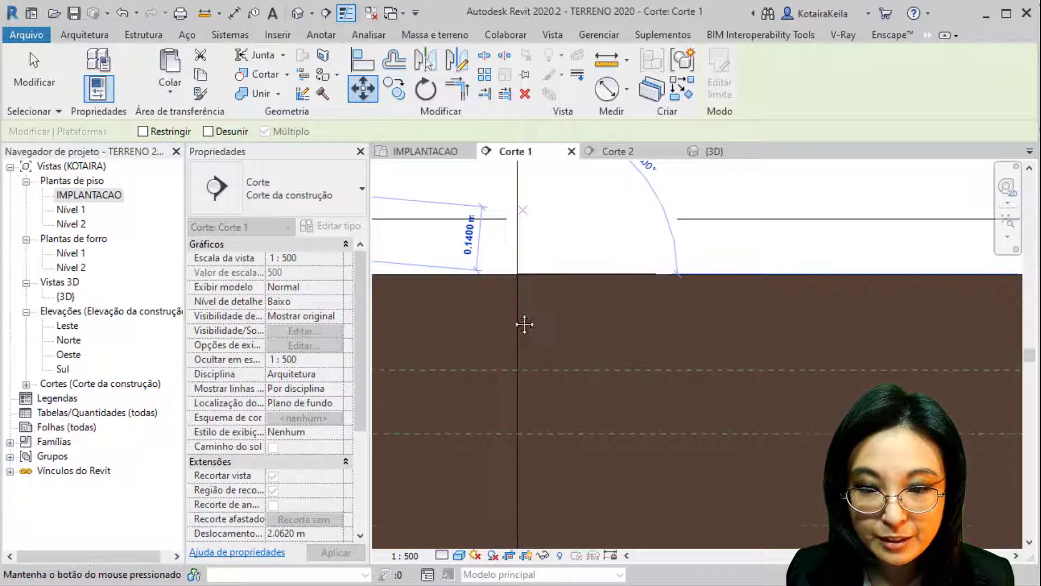
{"action": "middle_click_drag", "start_coordinate": [482, 190], "coordinate": [514, 434]}
{"action": "scroll", "coordinate": [506, 328], "scroll_direction": "up", "scroll_amount": 3}
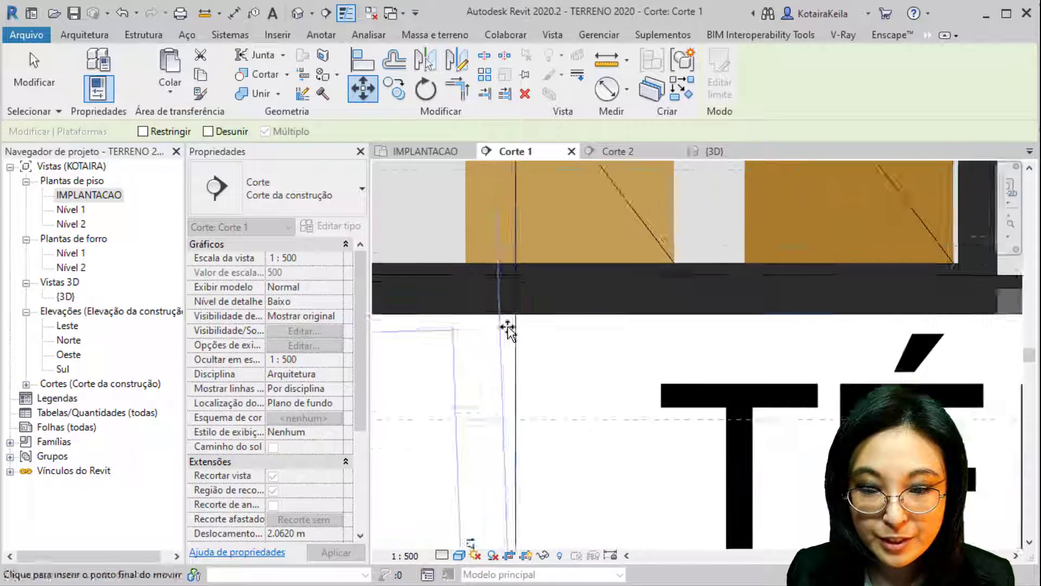
{"action": "left_click", "coordinate": [523, 309]}
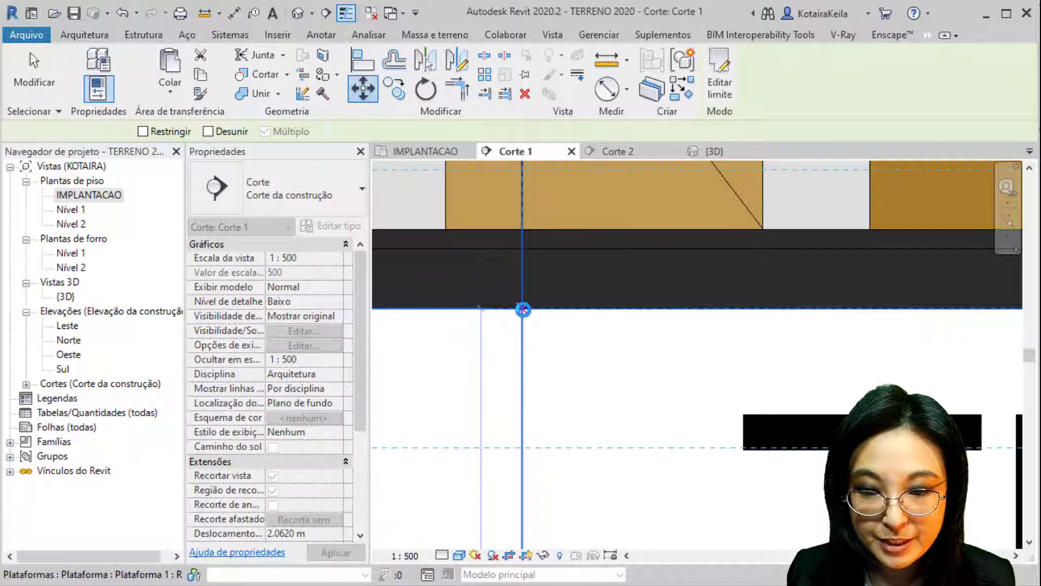
{"action": "scroll", "coordinate": [524, 312], "scroll_direction": "down", "scroll_amount": 2}
{"action": "scroll", "coordinate": [524, 312], "scroll_direction": "down", "scroll_amount": 4}
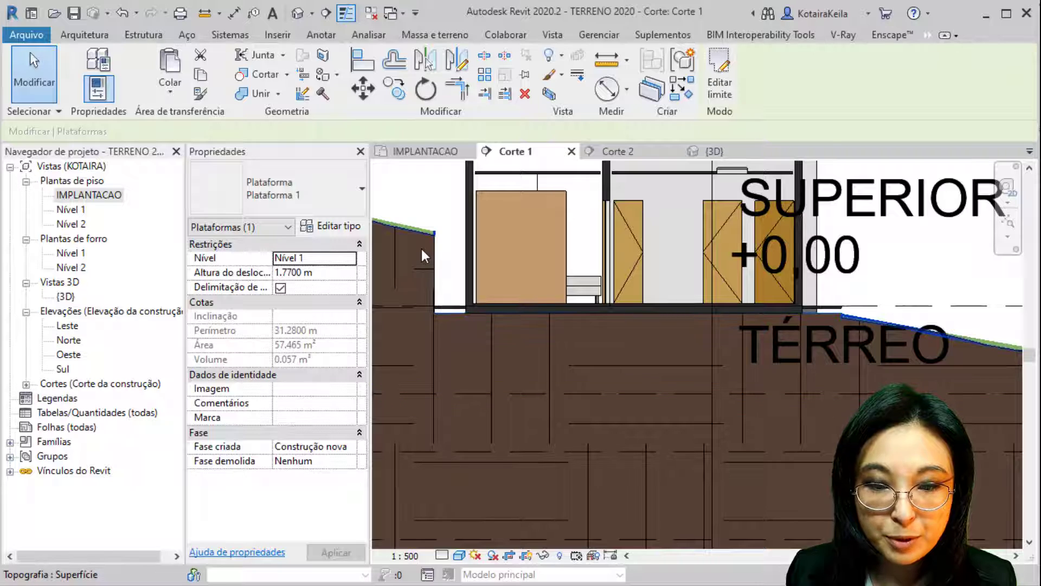
Check the pad in the 3D view, and open the Corte 2 section along the northern row from the IMPLANTACAO plan
{"action": "left_click", "coordinate": [297, 13]}
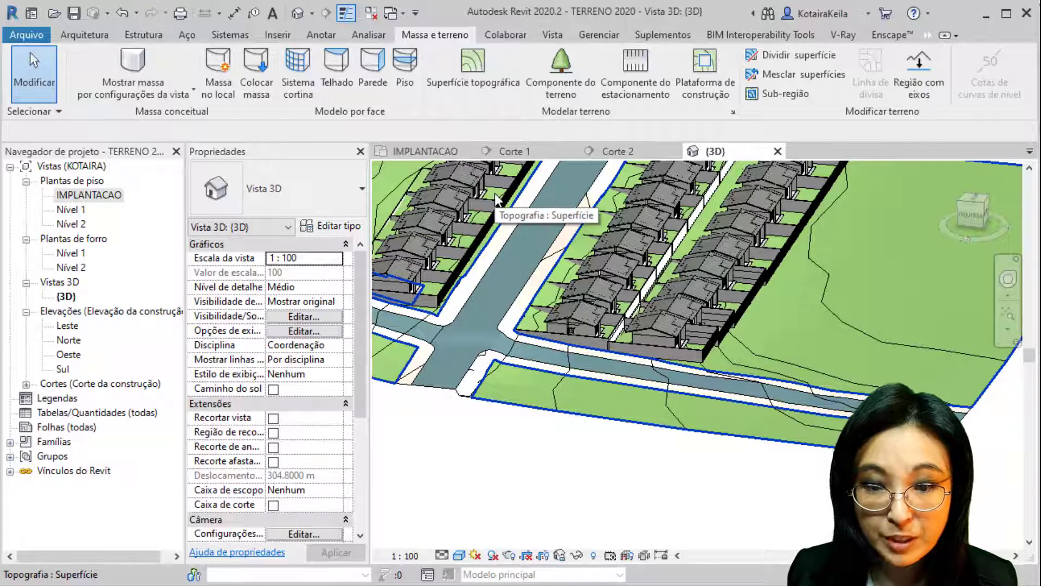
{"action": "left_click", "coordinate": [420, 148]}
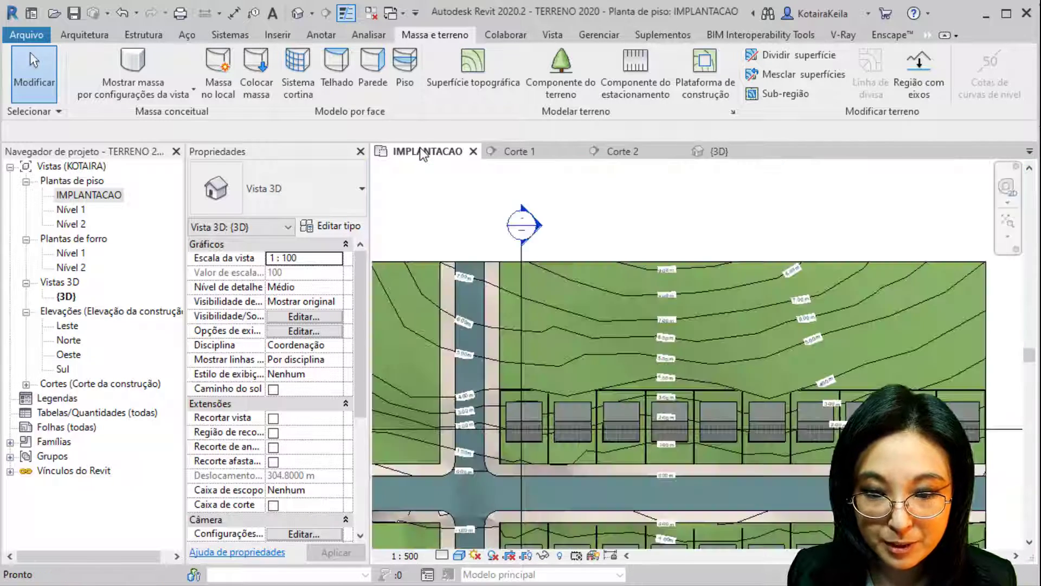
{"action": "scroll", "coordinate": [458, 299], "scroll_direction": "down", "scroll_amount": 3}
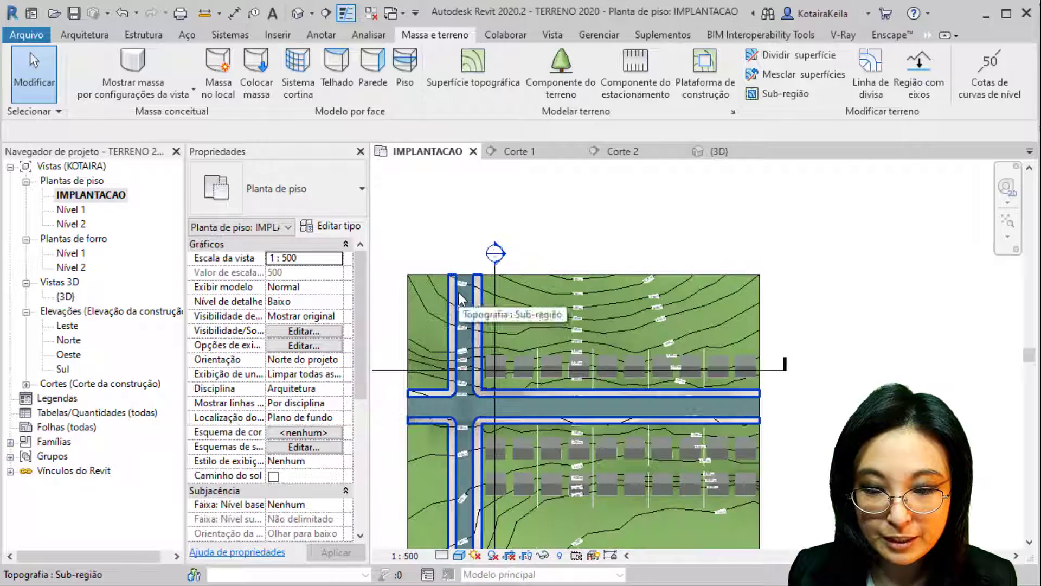
{"action": "middle_click_drag", "start_coordinate": [458, 299], "coordinate": [542, 221]}
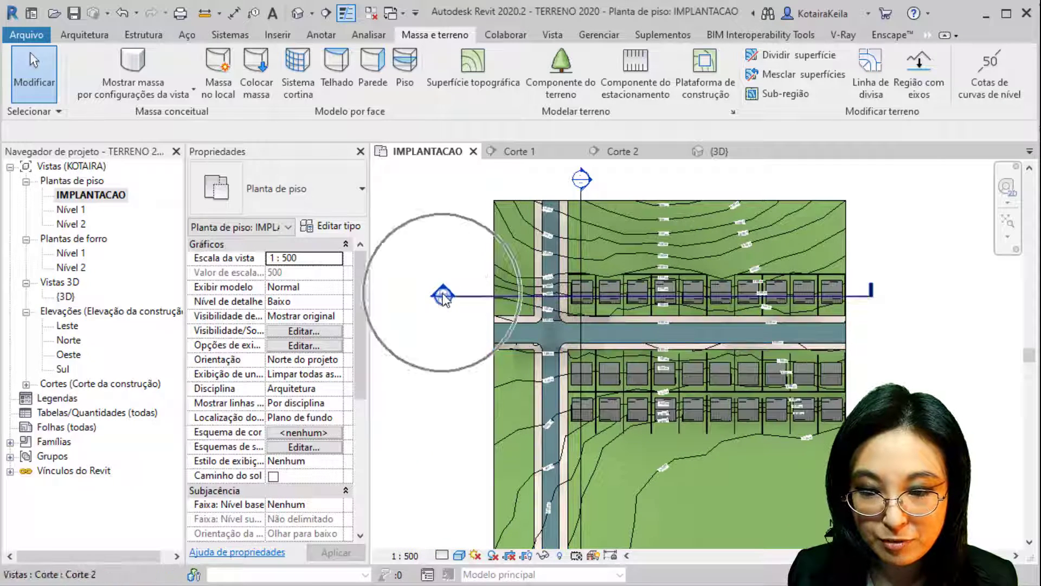
{"action": "double_click", "coordinate": [443, 295]}
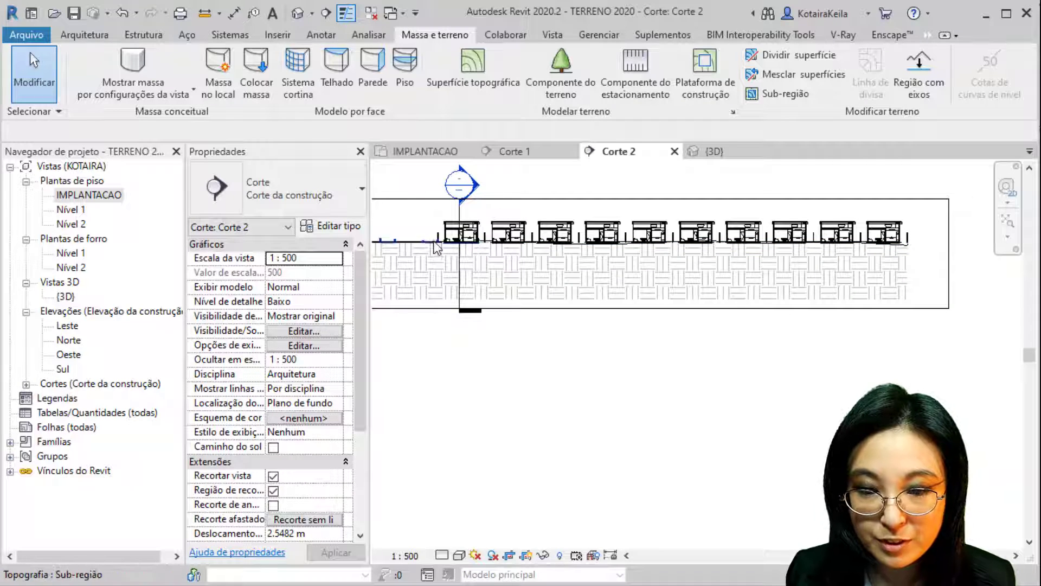
{"action": "scroll", "coordinate": [436, 238], "scroll_direction": "up", "scroll_amount": 5}
{"action": "scroll", "coordinate": [459, 287], "scroll_direction": "down", "scroll_amount": 5}
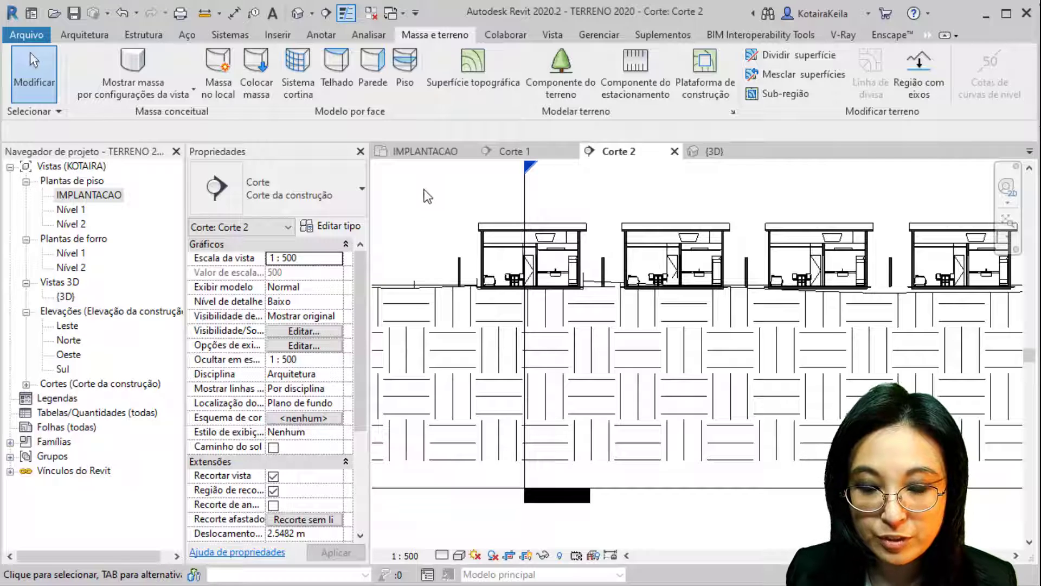
Select everything around the first house in the section and filter the selection to keep only Plataformas
{"action": "left_click_drag", "start_coordinate": [426, 195], "coordinate": [606, 348]}
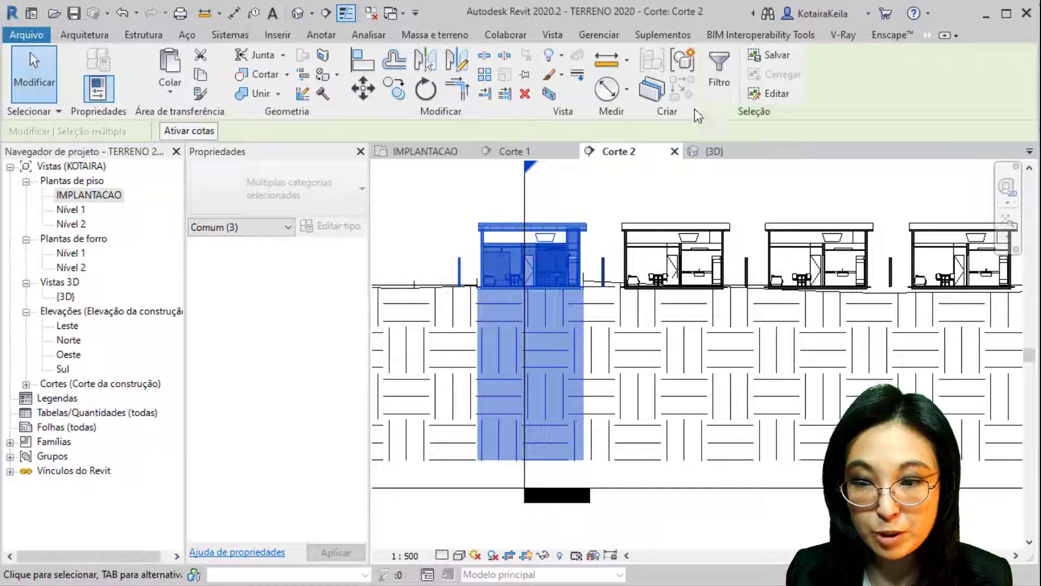
{"action": "left_click", "coordinate": [721, 69]}
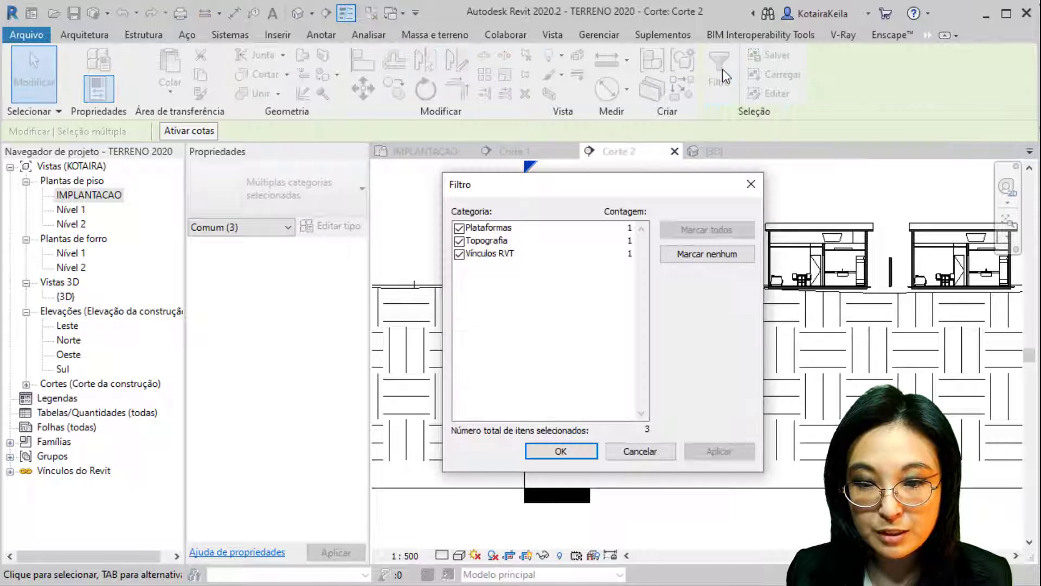
{"action": "left_click", "coordinate": [704, 255]}
{"action": "left_click", "coordinate": [460, 229]}
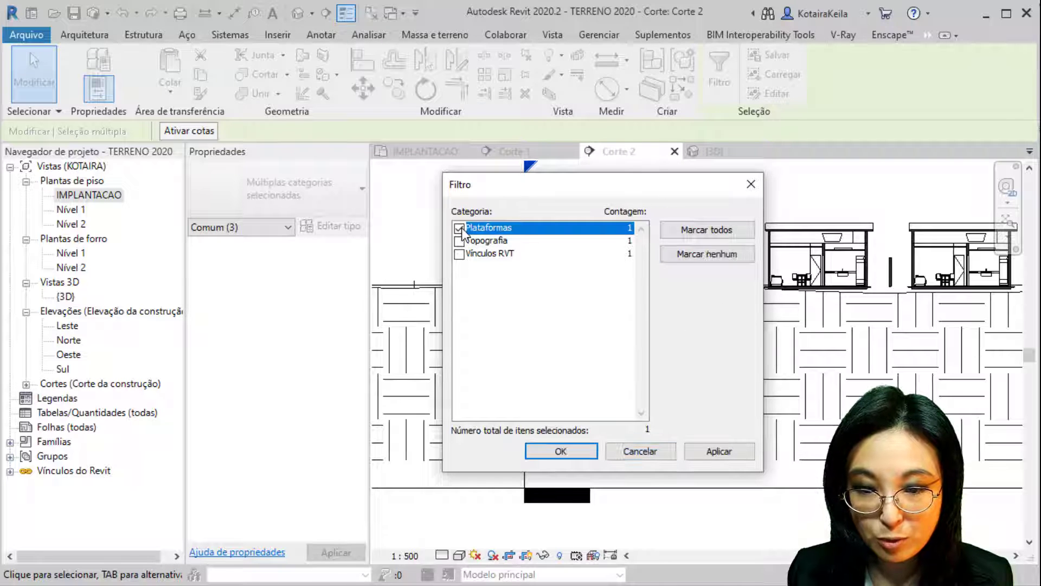
{"action": "left_click", "coordinate": [556, 452]}
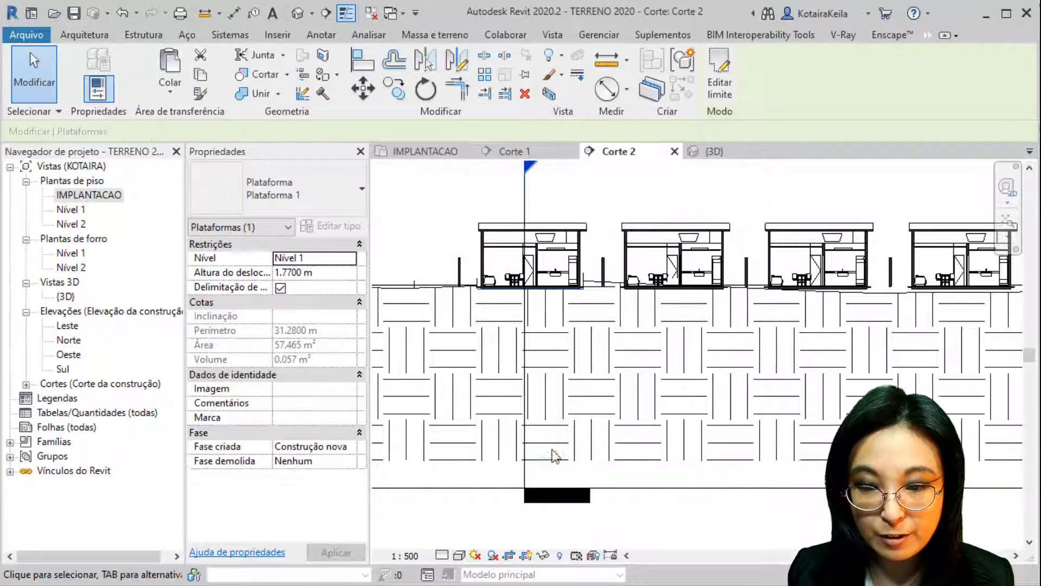
Copy the pad in multiple mode from the first house to the second, using matching roof corners as reference points
{"action": "left_click", "coordinate": [398, 96]}
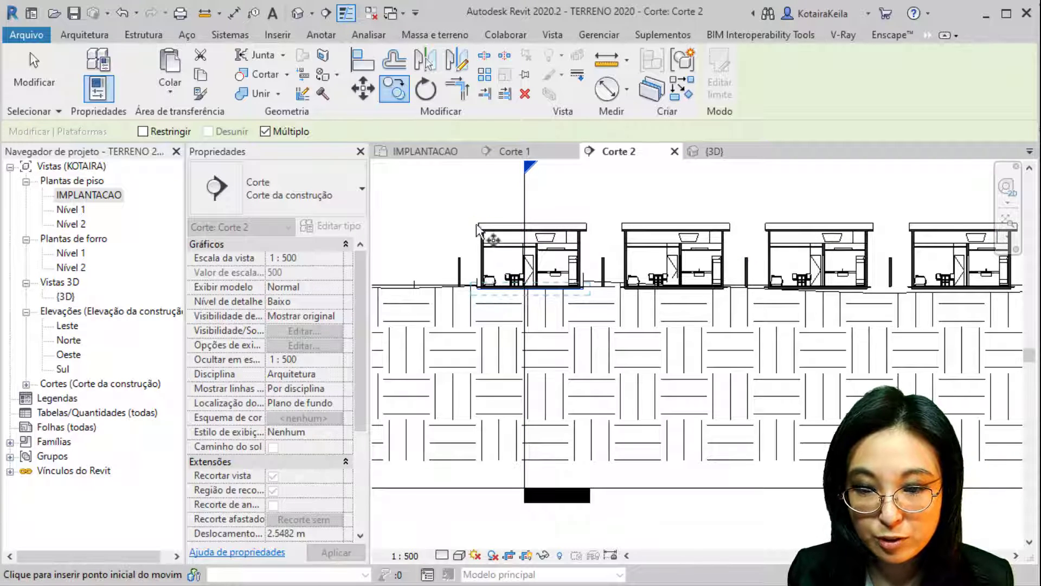
{"action": "scroll", "coordinate": [477, 288], "scroll_direction": "up", "scroll_amount": 4}
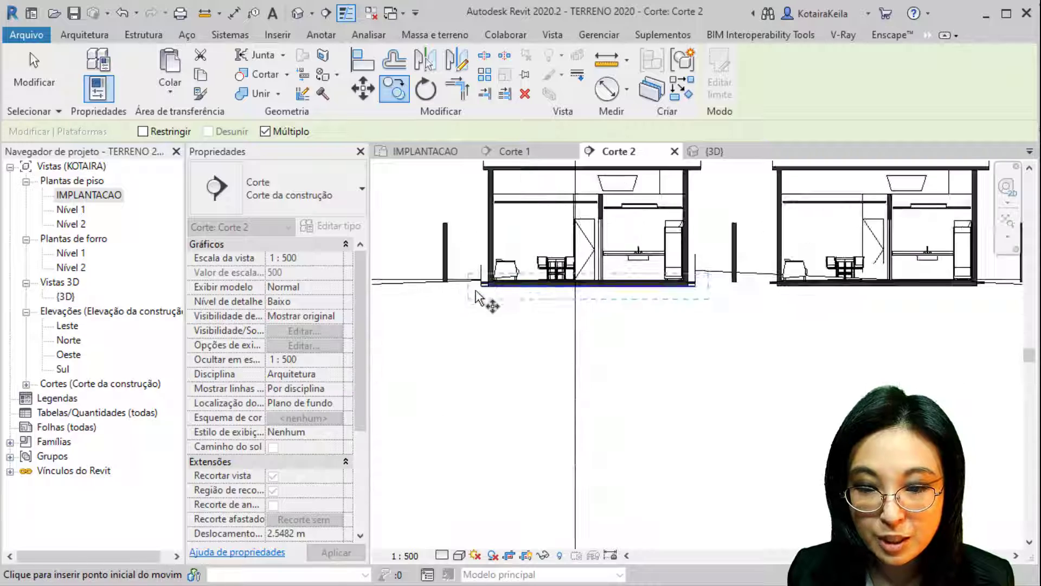
{"action": "scroll", "coordinate": [499, 292], "scroll_direction": "down", "scroll_amount": 3}
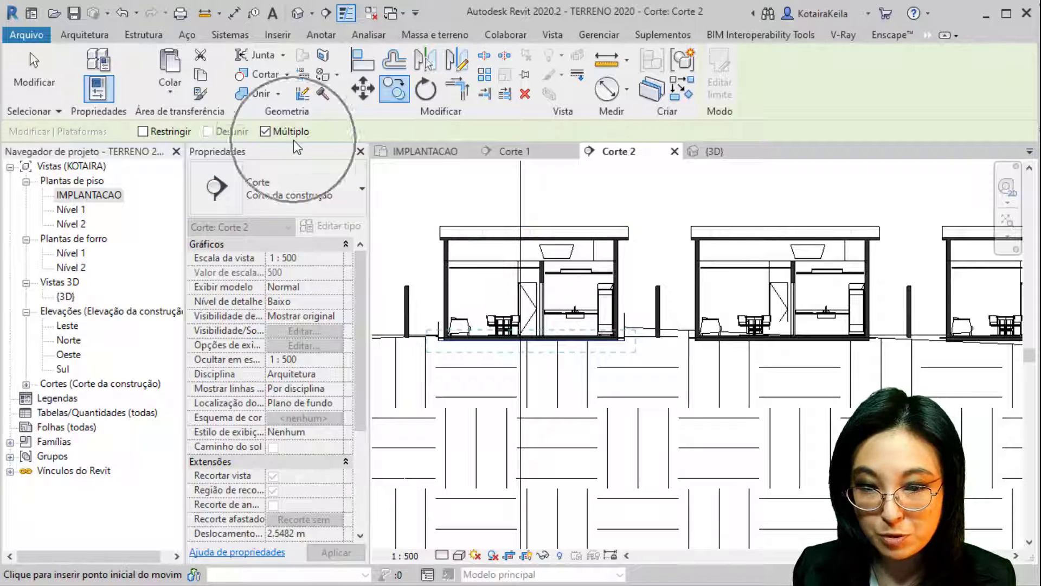
{"action": "left_click", "coordinate": [441, 226]}
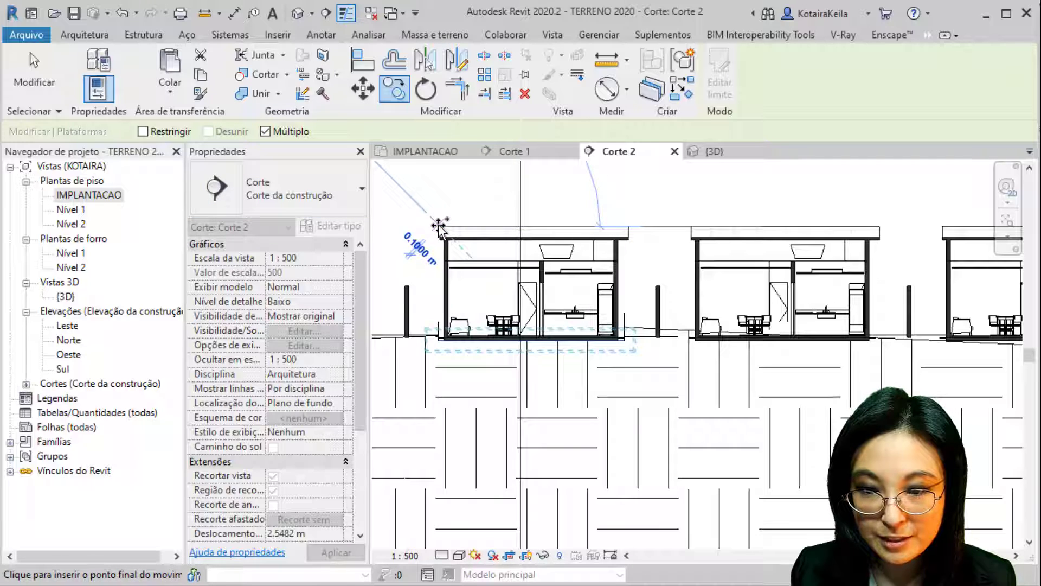
{"action": "left_click", "coordinate": [691, 227]}
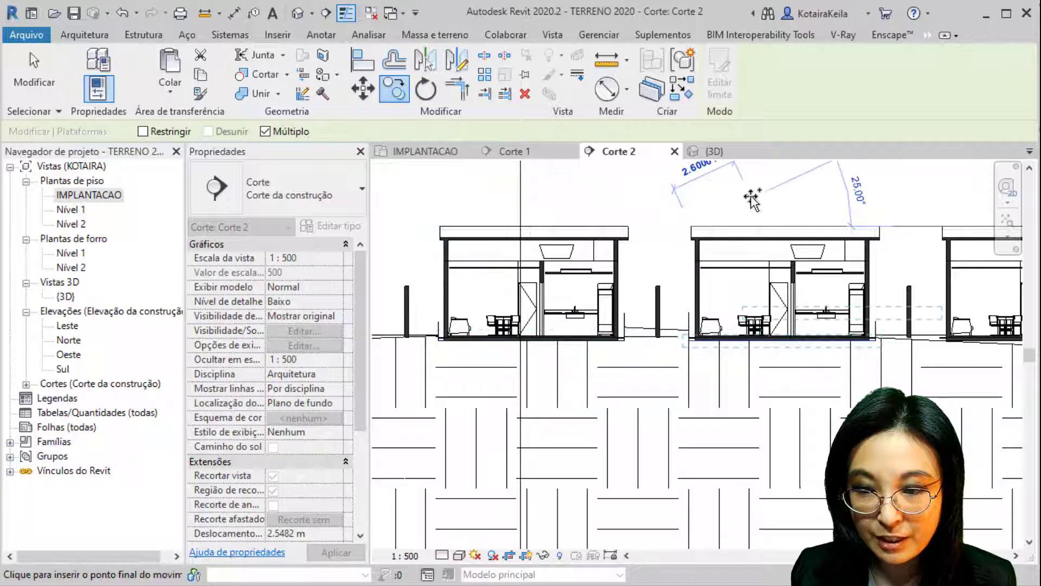
Place a pad copy under each remaining house of the northern row, snapping to every roof corner, and end the copying
{"action": "mouse_move", "coordinate": [750, 200]}
{"action": "middle_mouse_down"}
{"action": "mouse_move", "coordinate": [410, 196]}
{"action": "mouse_move", "coordinate": [559, 198]}
{"action": "middle_mouse_up"}
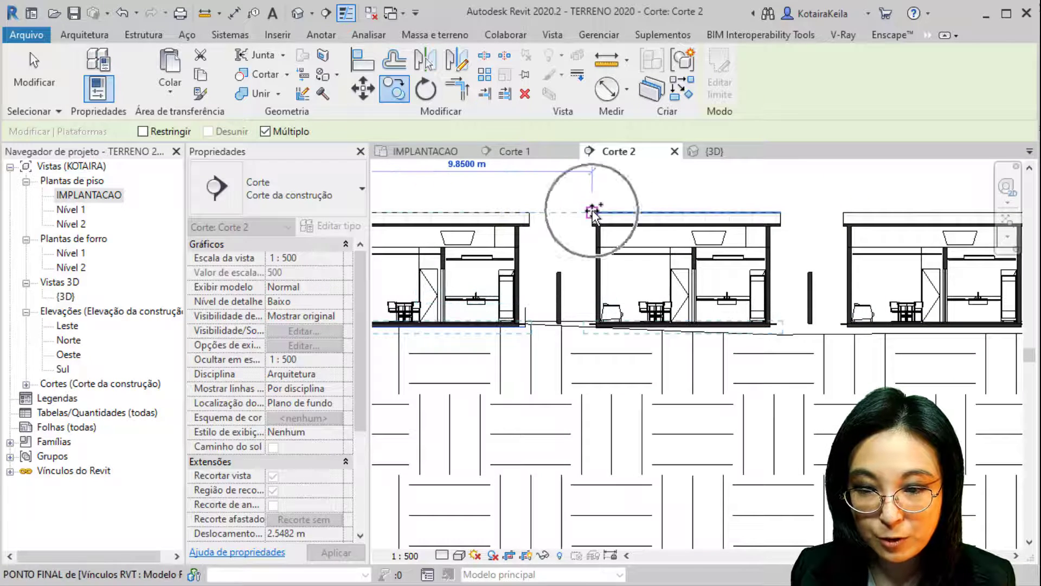
{"action": "middle_click_drag", "start_coordinate": [689, 210], "coordinate": [623, 198]}
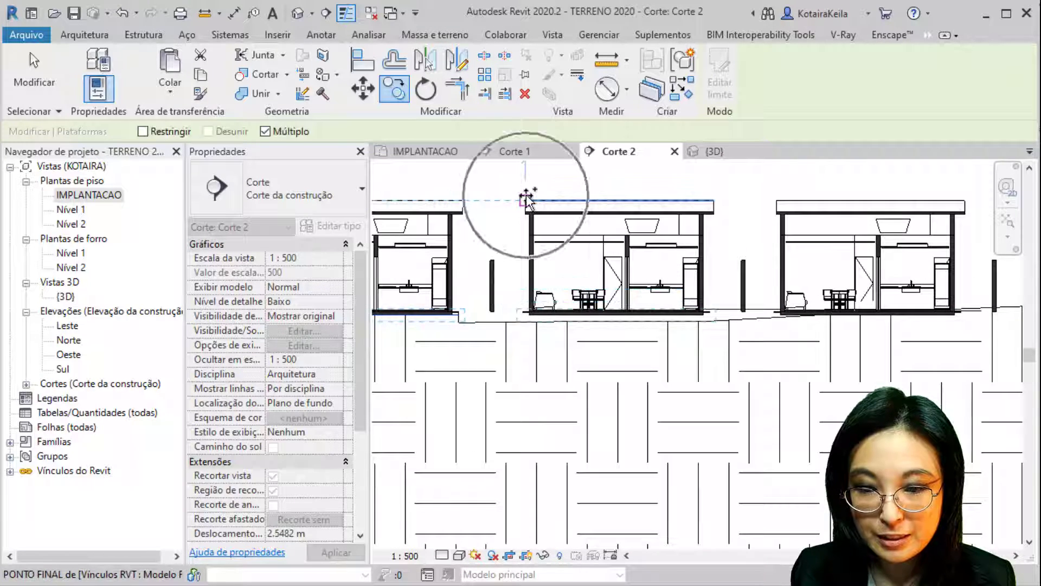
{"action": "middle_click_drag", "start_coordinate": [776, 200], "coordinate": [545, 203]}
{"action": "left_click", "coordinate": [545, 203]}
{"action": "middle_click_drag", "start_coordinate": [797, 203], "coordinate": [592, 207]}
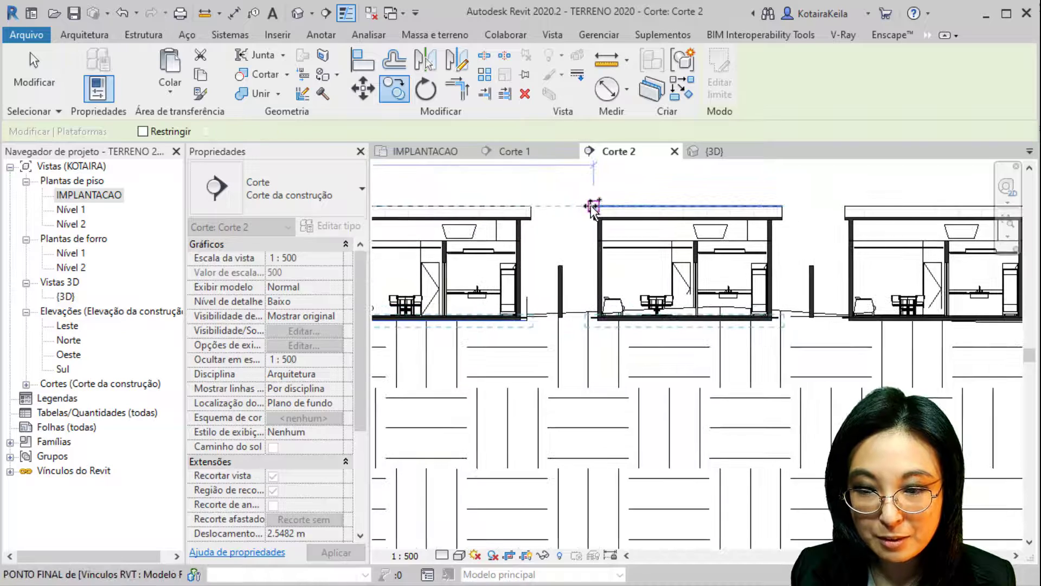
{"action": "middle_click_drag", "start_coordinate": [424, 231], "coordinate": [404, 228]}
{"action": "left_click", "coordinate": [572, 202]}
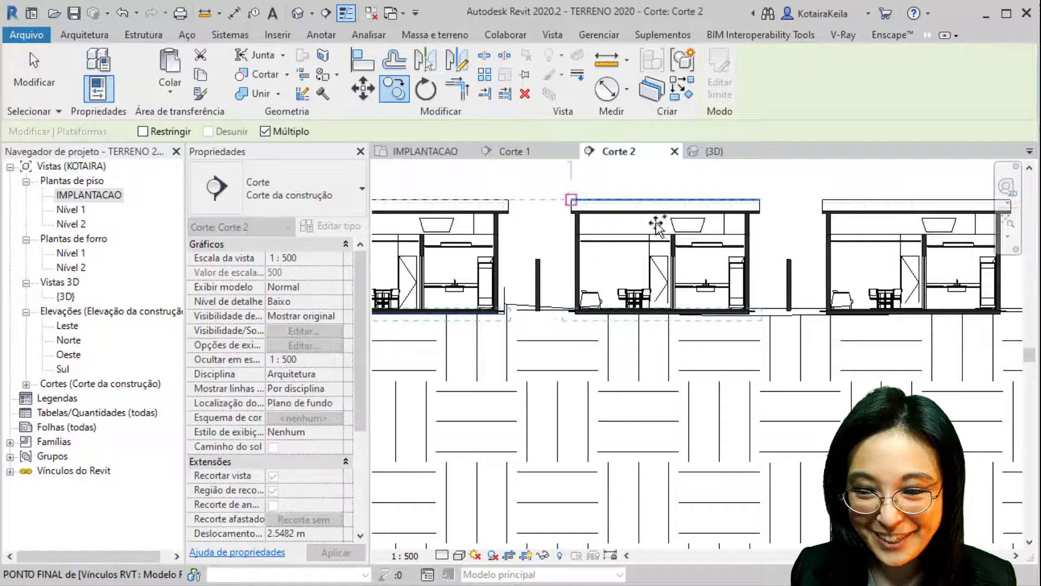
{"action": "middle_click_drag", "start_coordinate": [662, 238], "coordinate": [508, 238]}
{"action": "left_click", "coordinate": [670, 203]}
{"action": "middle_click_drag", "start_coordinate": [700, 247], "coordinate": [430, 237]}
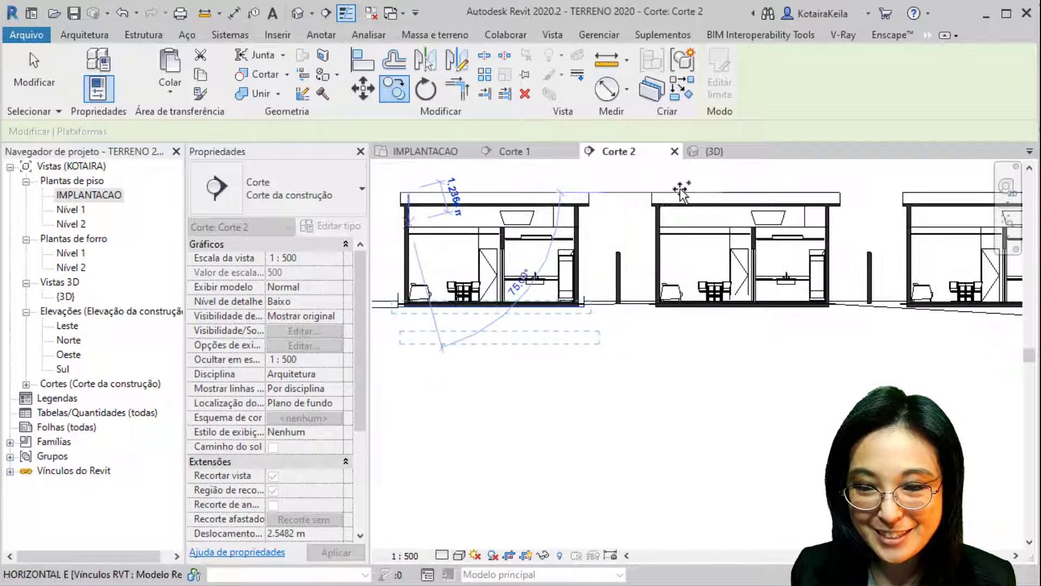
{"action": "left_click", "coordinate": [651, 192]}
{"action": "middle_click_drag", "start_coordinate": [732, 248], "coordinate": [430, 241]}
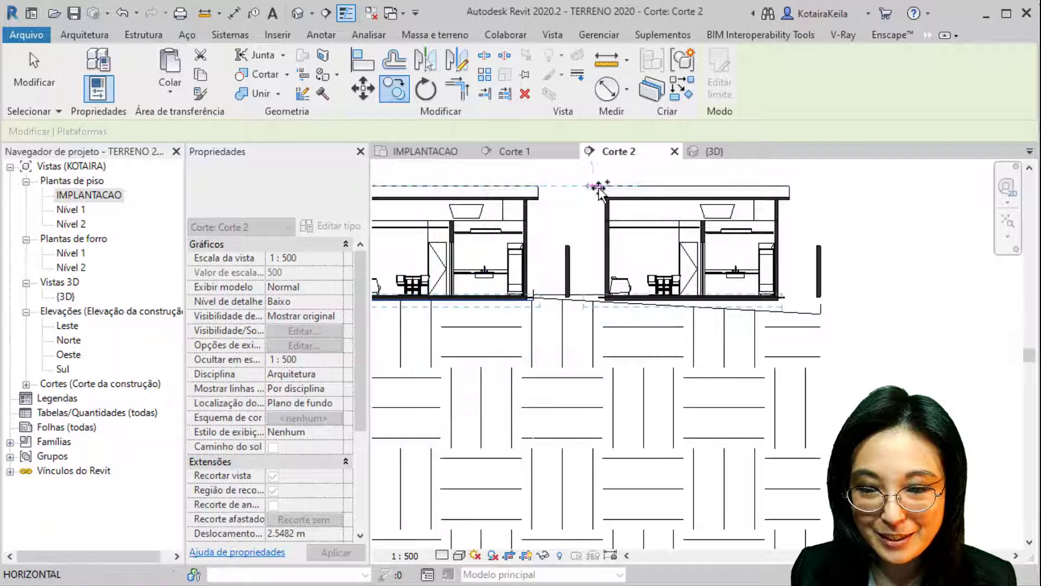
{"action": "left_click", "coordinate": [606, 186]}
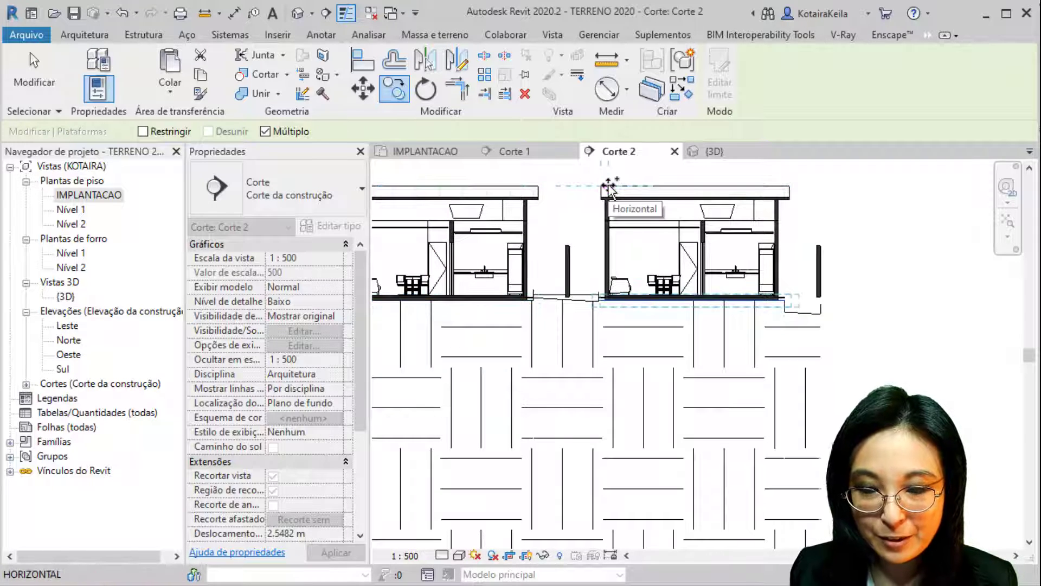
{"action": "key", "text": "Escape"}
{"action": "key", "text": "Escape"}
{"action": "scroll", "coordinate": [584, 244], "scroll_direction": "down", "scroll_amount": 5}
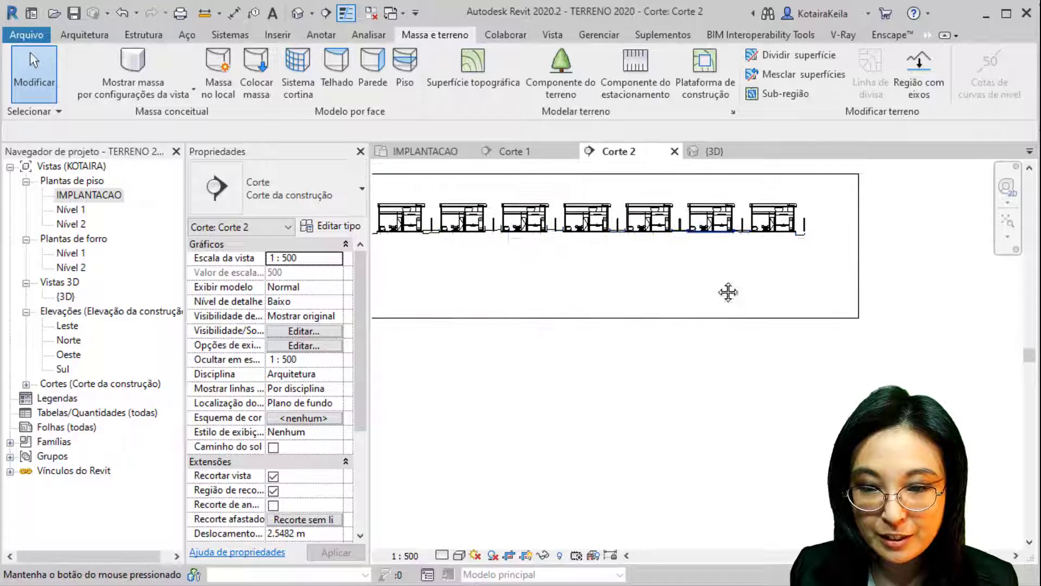
{"action": "scroll", "coordinate": [613, 344], "scroll_direction": "down", "scroll_amount": 3}
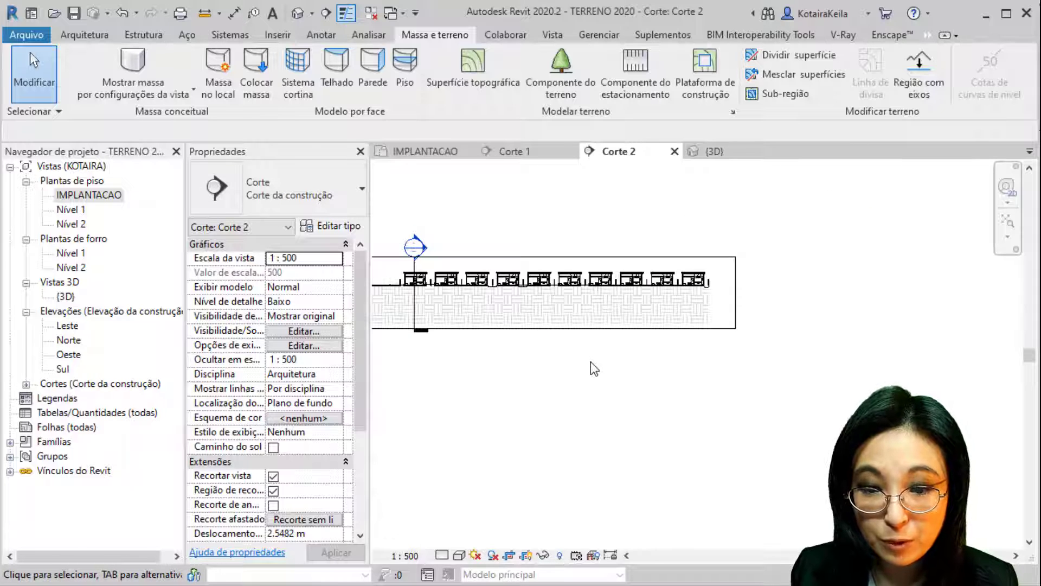
In the IMPLANTACAO plan, select the whole northern row of houses and filter the selection to only Plataformas
{"action": "left_click", "coordinate": [415, 154]}
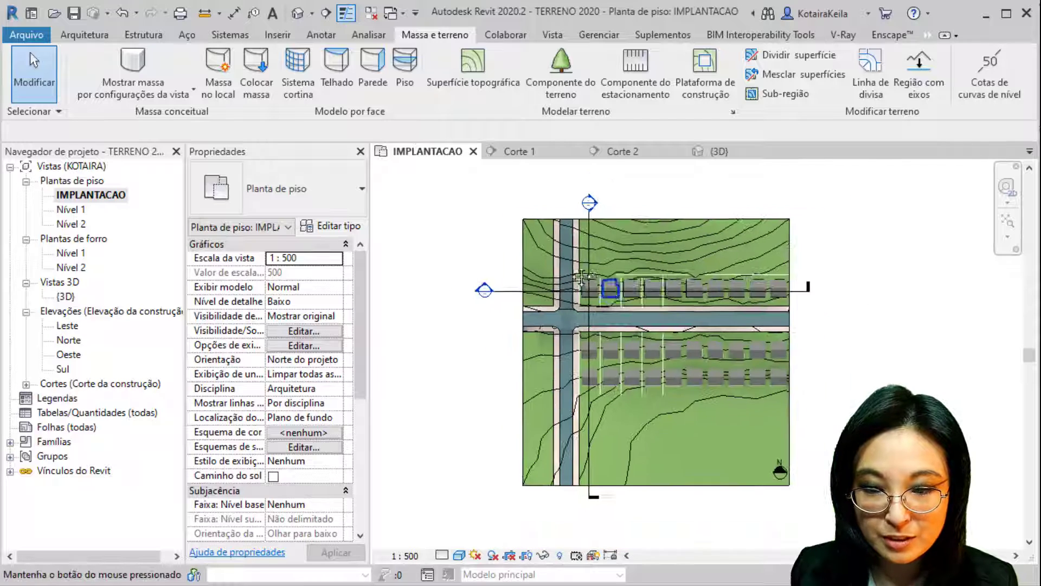
{"action": "middle_click_drag", "start_coordinate": [581, 276], "coordinate": [523, 263]}
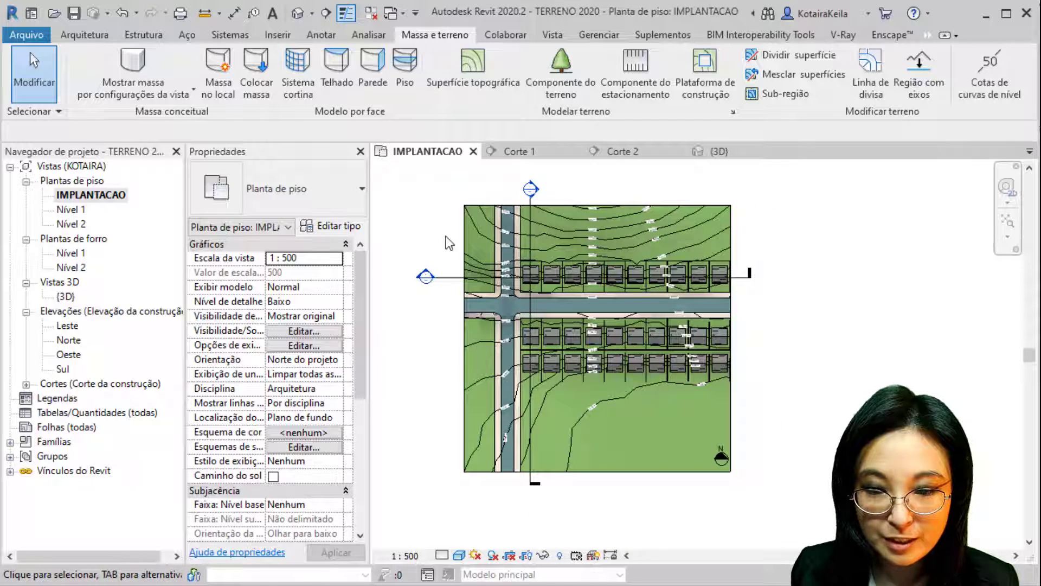
{"action": "mouse_move", "coordinate": [445, 235]}
{"action": "left_mouse_down"}
{"action": "mouse_move", "coordinate": [458, 255]}
{"action": "mouse_move", "coordinate": [742, 301]}
{"action": "mouse_move", "coordinate": [814, 301]}
{"action": "mouse_move", "coordinate": [751, 287]}
{"action": "left_mouse_up"}
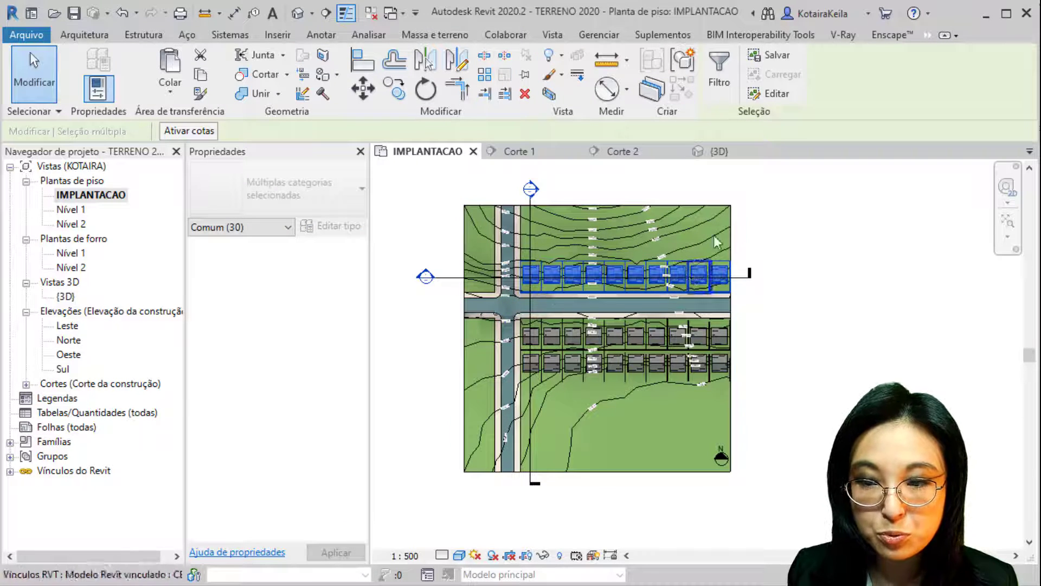
{"action": "left_click", "coordinate": [707, 89]}
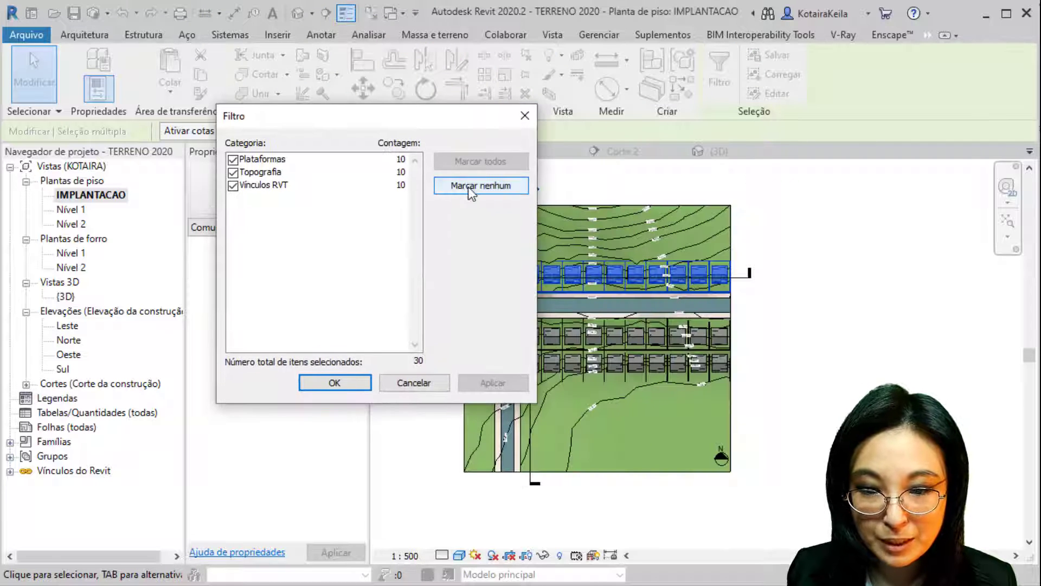
{"action": "left_click", "coordinate": [468, 188]}
{"action": "left_click", "coordinate": [232, 159]}
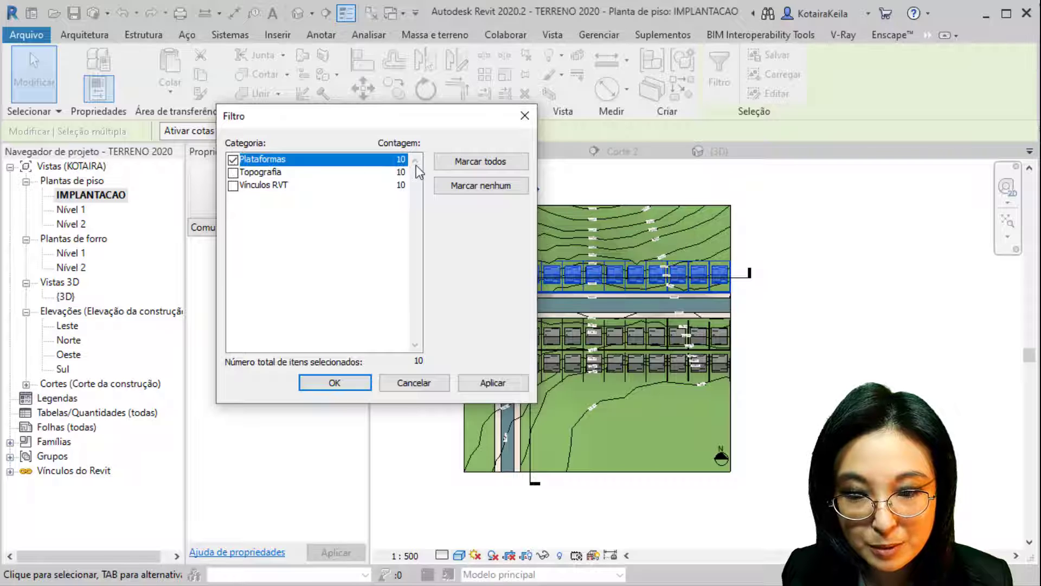
{"action": "left_click", "coordinate": [314, 382]}
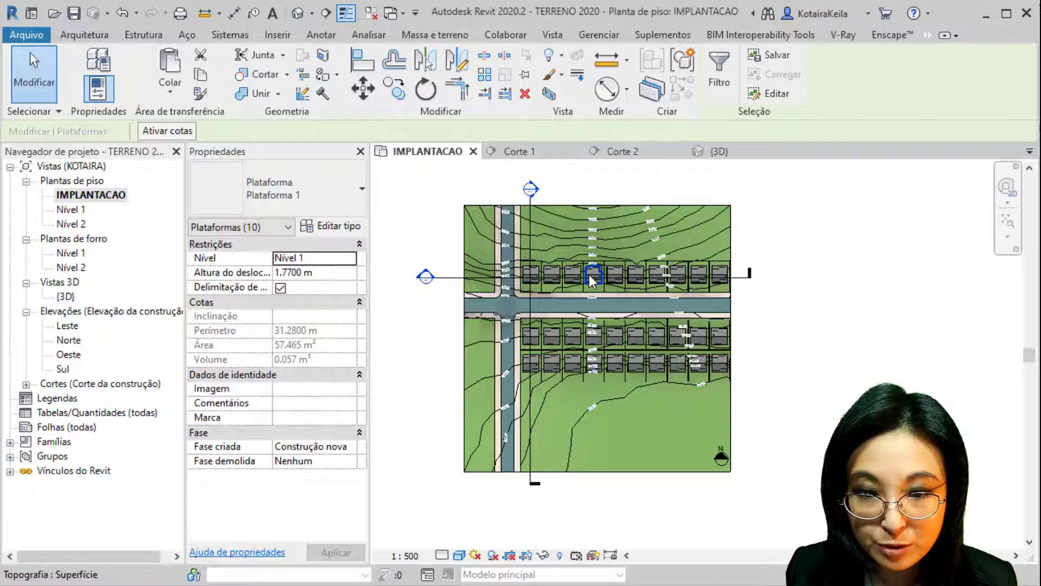
Copy the ten northern pads south onto the street, using the street's north and south edges as reference points
{"action": "left_click", "coordinate": [399, 92]}
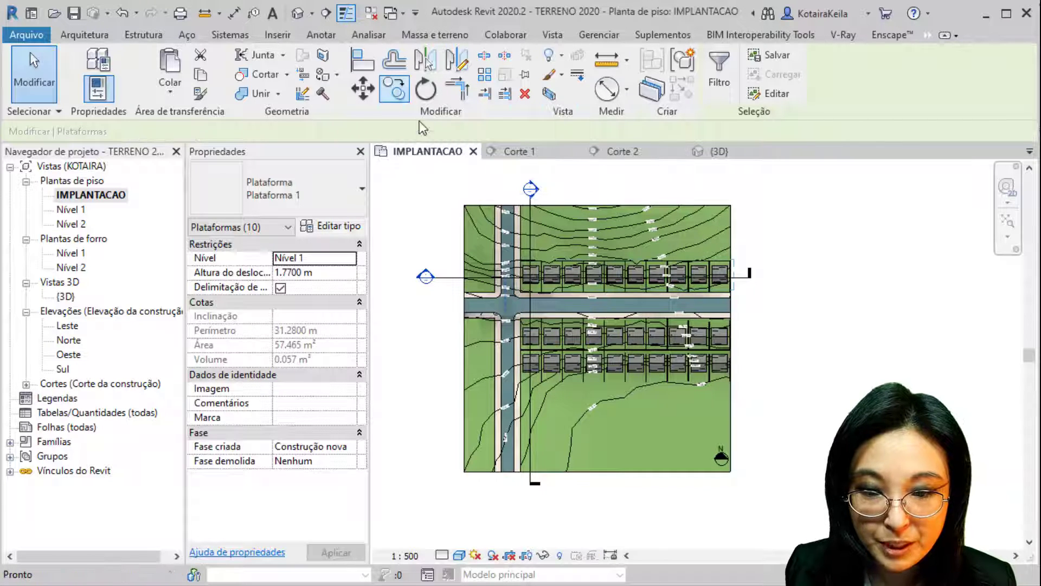
{"action": "scroll", "coordinate": [510, 304], "scroll_direction": "up", "scroll_amount": 2}
{"action": "scroll", "coordinate": [500, 298], "scroll_direction": "up", "scroll_amount": 1}
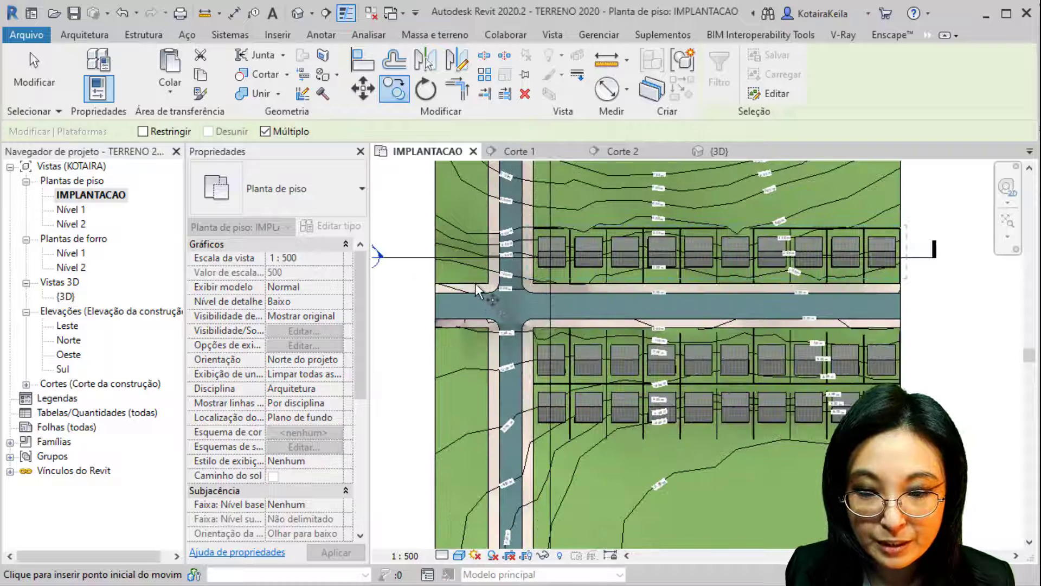
{"action": "left_click", "coordinate": [475, 283]}
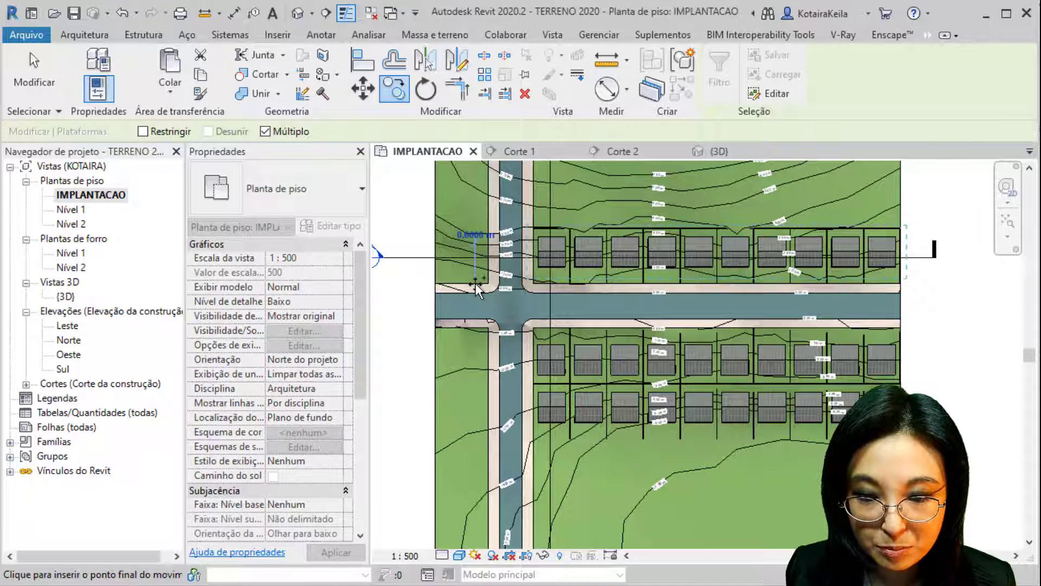
{"action": "left_click", "coordinate": [472, 326]}
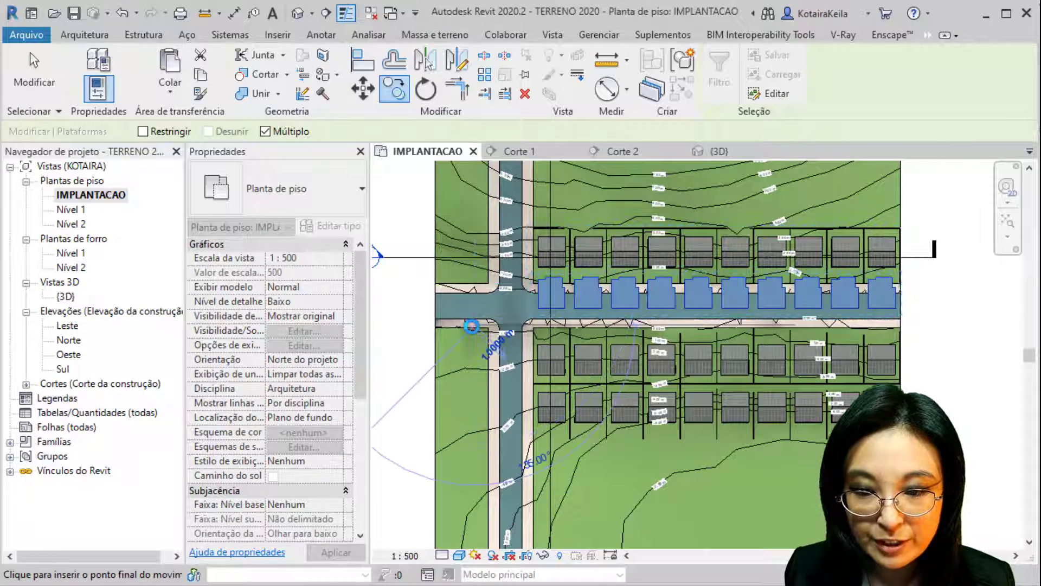
Rotate the copied row of pads by 180 degrees
{"action": "left_click", "coordinate": [426, 97]}
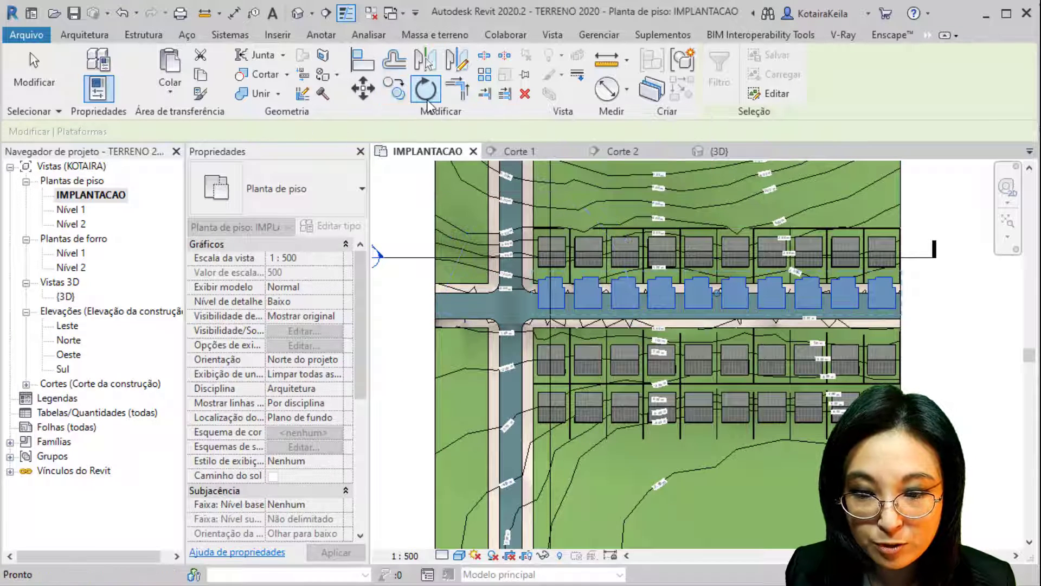
{"action": "left_click", "coordinate": [873, 297]}
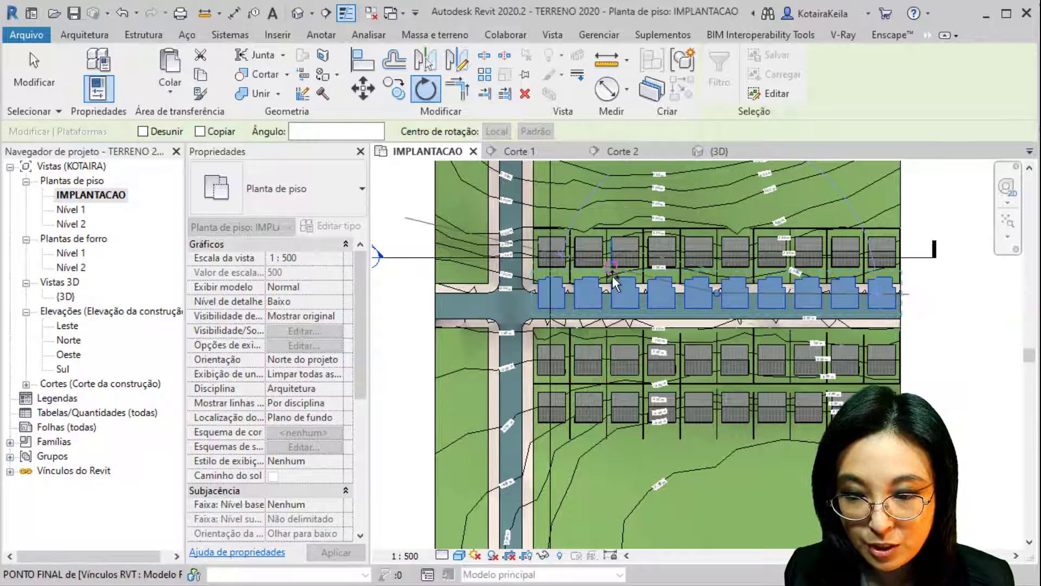
{"action": "middle_click_drag", "start_coordinate": [613, 283], "coordinate": [590, 356]}
{"action": "type", "text": "180"}
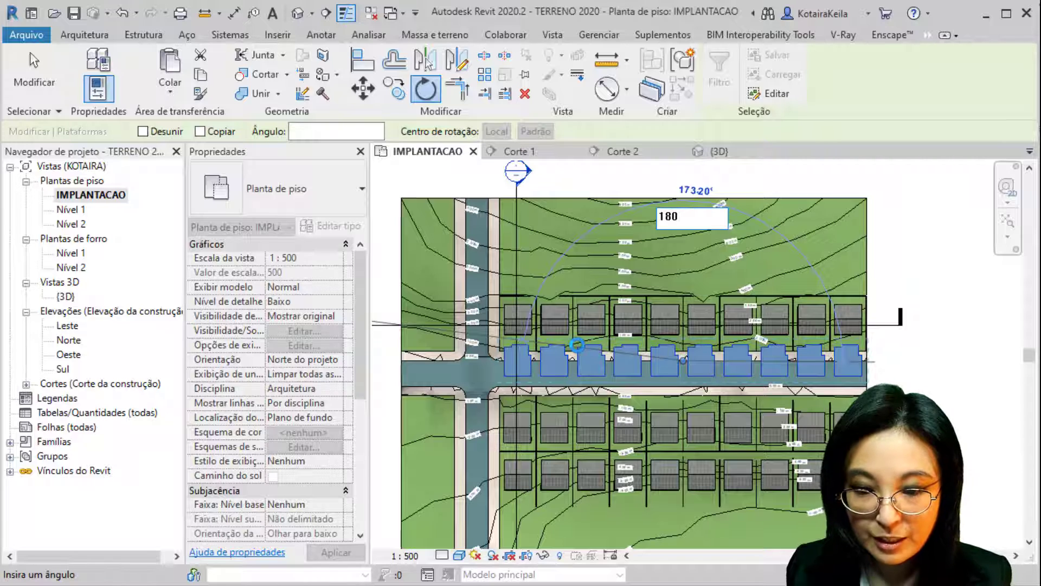
{"action": "key", "text": "Return"}
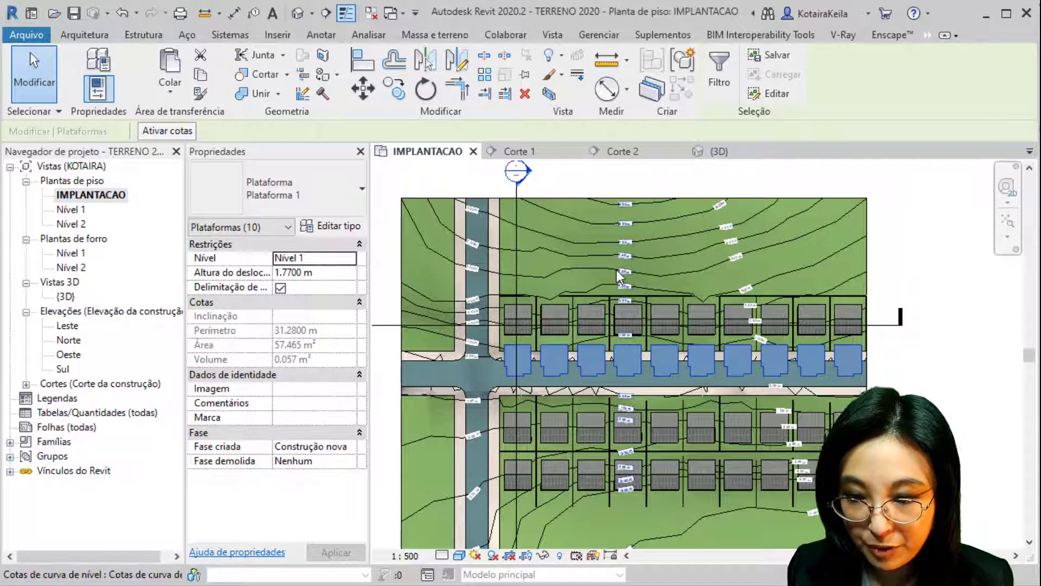
{"action": "left_click", "coordinate": [364, 88]}
{"action": "scroll", "coordinate": [492, 366], "scroll_direction": "up", "scroll_amount": 2}
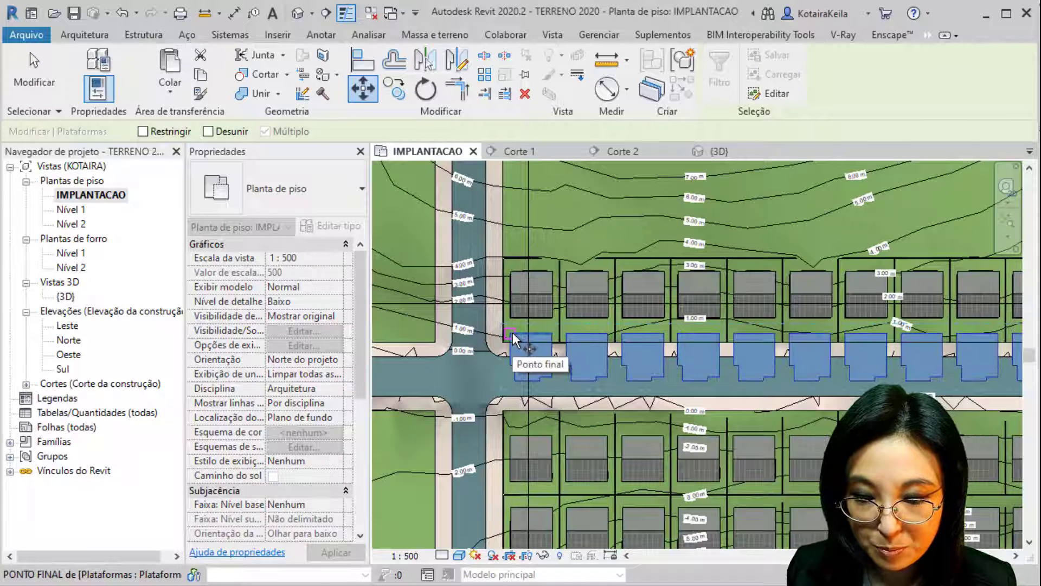
{"action": "left_click", "coordinate": [513, 333]}
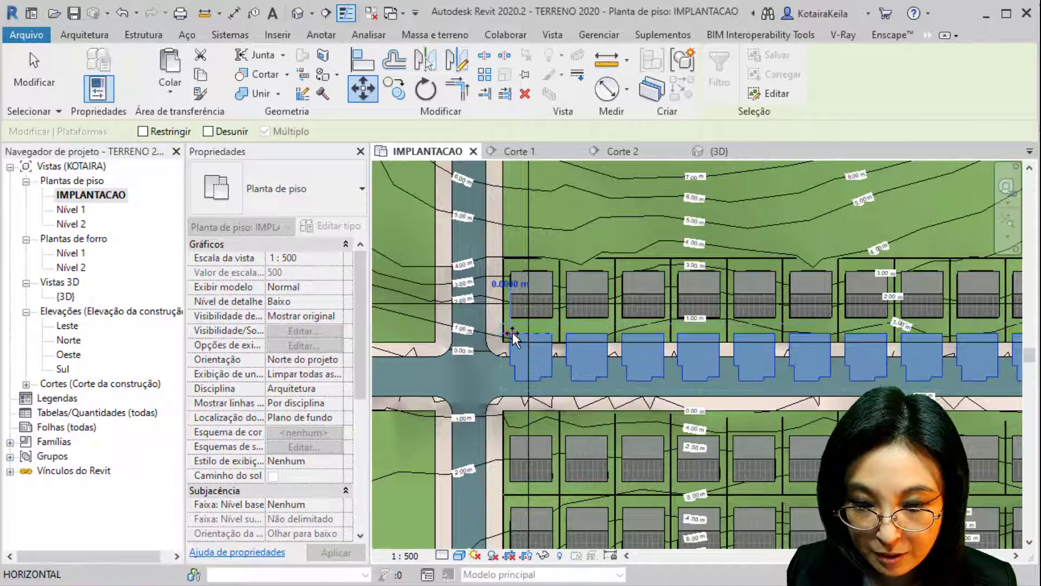
Set the plan's visual style to Estrutura de arame and leave the unfinished move
{"action": "left_click", "coordinate": [461, 556]}
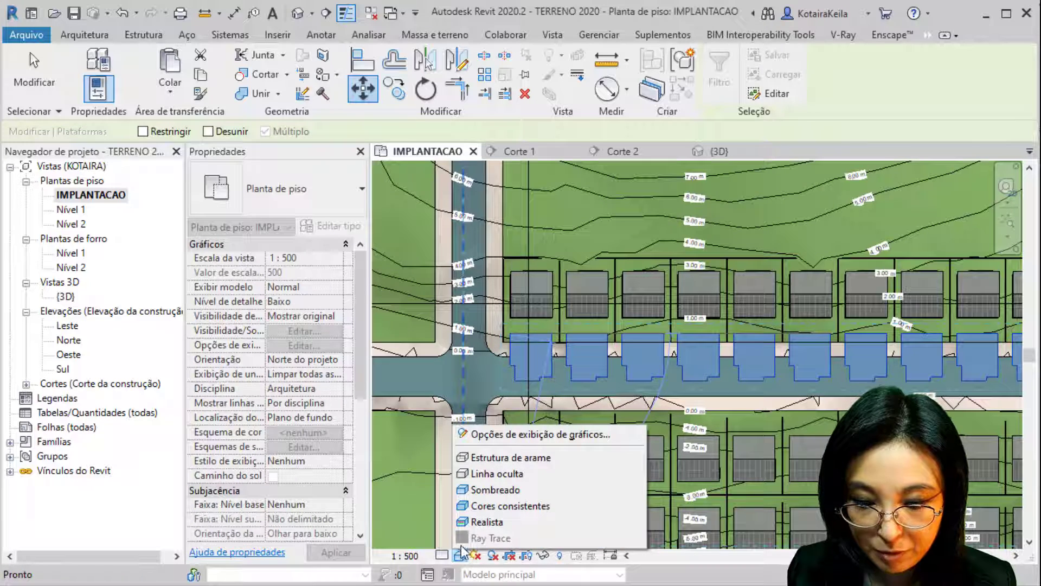
{"action": "left_click", "coordinate": [486, 459]}
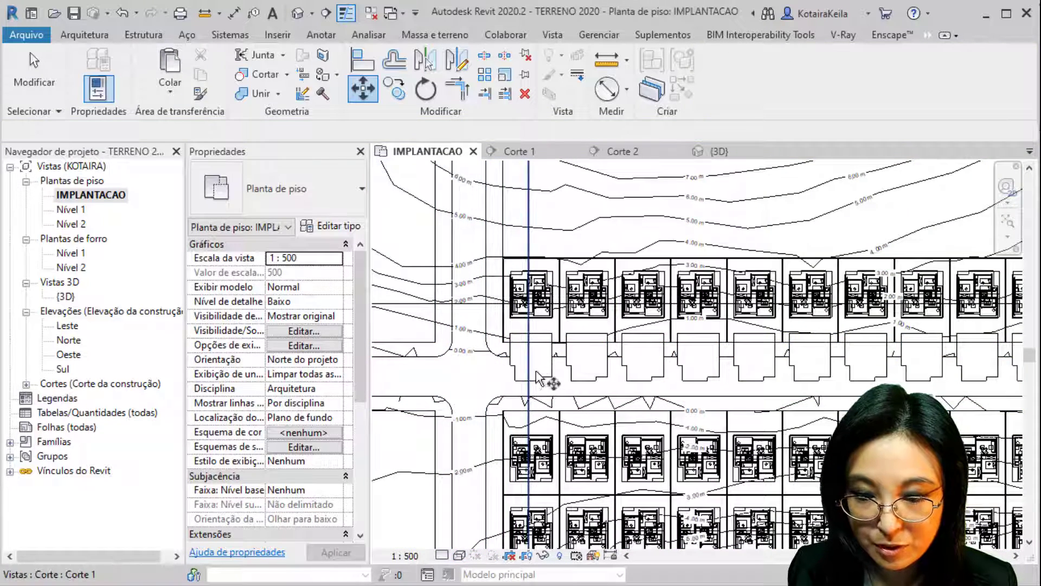
{"action": "scroll", "coordinate": [532, 358], "scroll_direction": "down", "scroll_amount": 3}
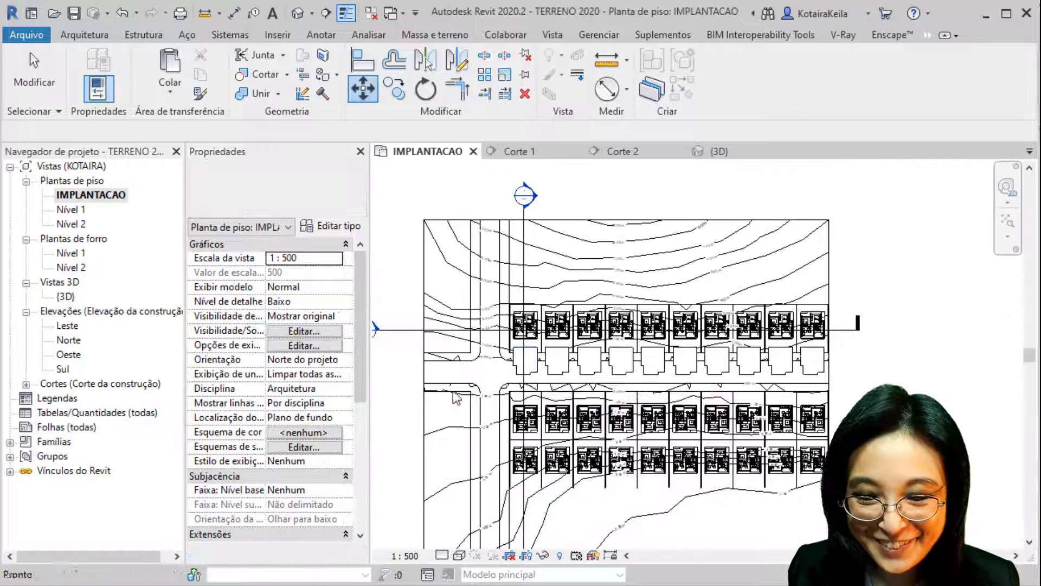
{"action": "key", "text": "Escape"}
Reselect the row of copied pads on the street and exclude Topografia from the selection
{"action": "left_click_drag", "start_coordinate": [395, 384], "coordinate": [843, 342]}
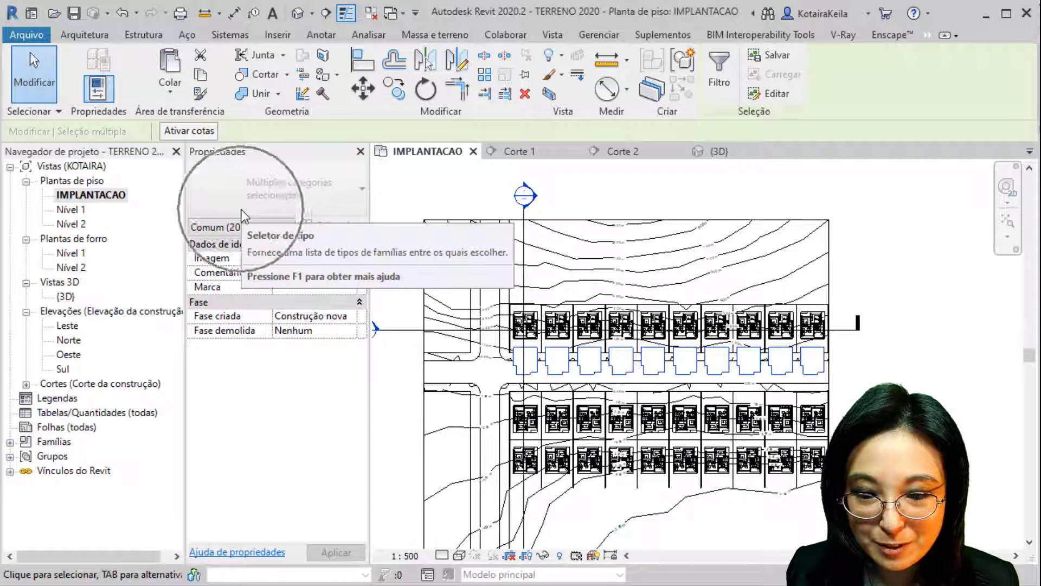
{"action": "left_click", "coordinate": [725, 78]}
{"action": "left_click", "coordinate": [233, 173]}
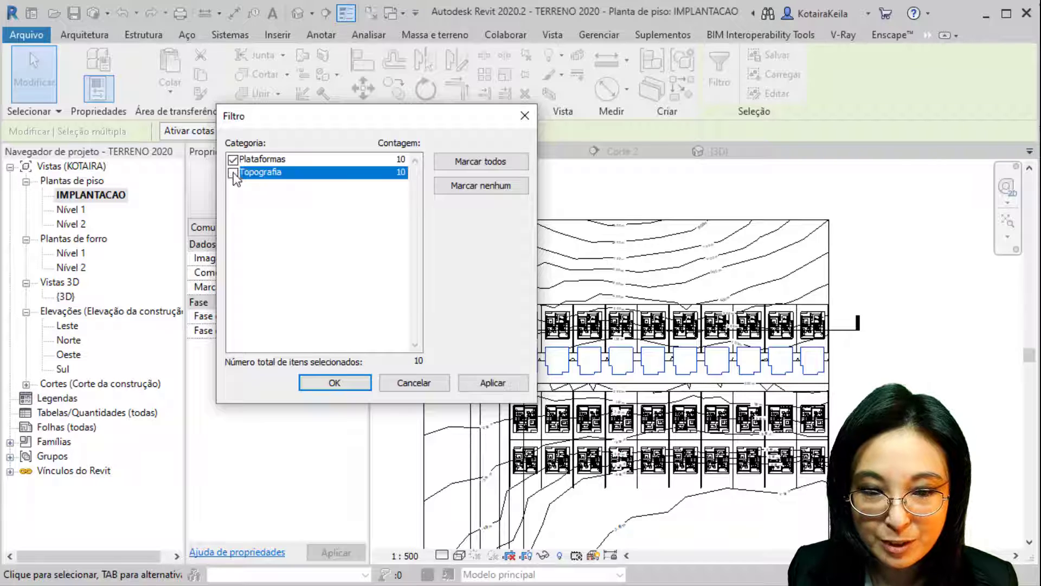
{"action": "left_click", "coordinate": [333, 383]}
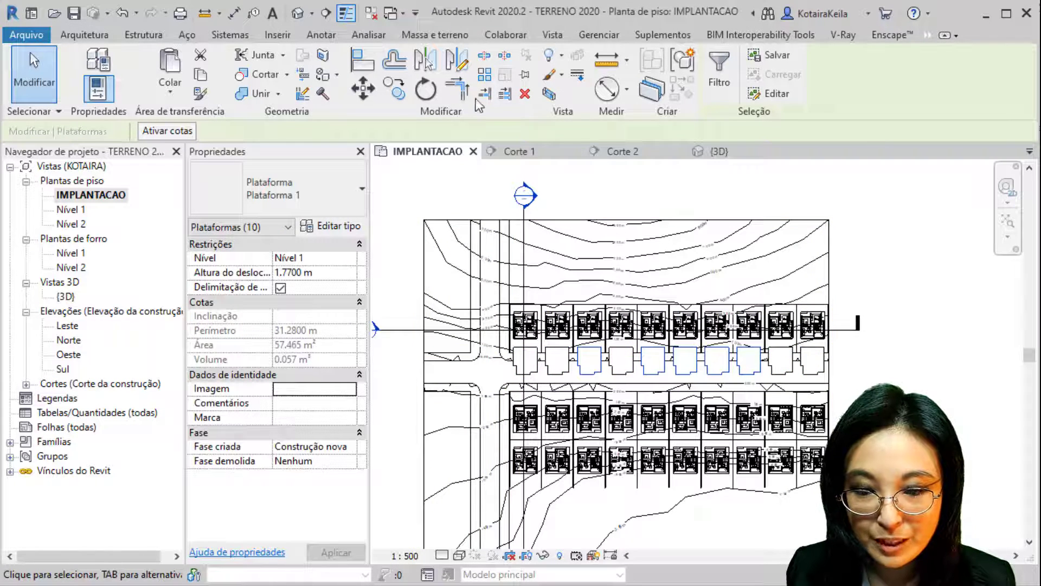
Move the selected pads from the first pad's northwest corner to the first house of the row just south of the street
{"action": "left_click", "coordinate": [365, 90]}
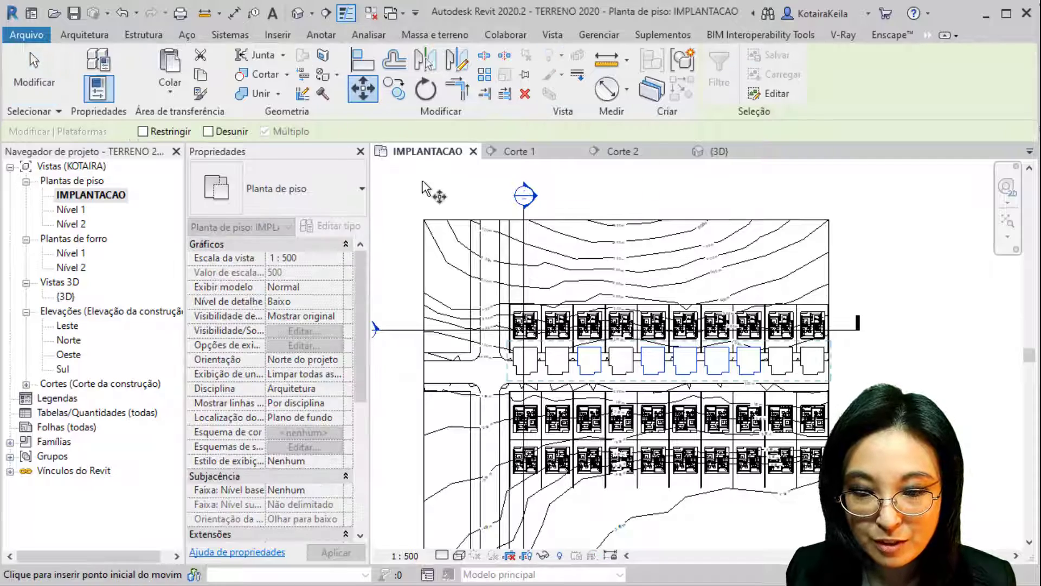
{"action": "scroll", "coordinate": [516, 345], "scroll_direction": "up", "scroll_amount": 3}
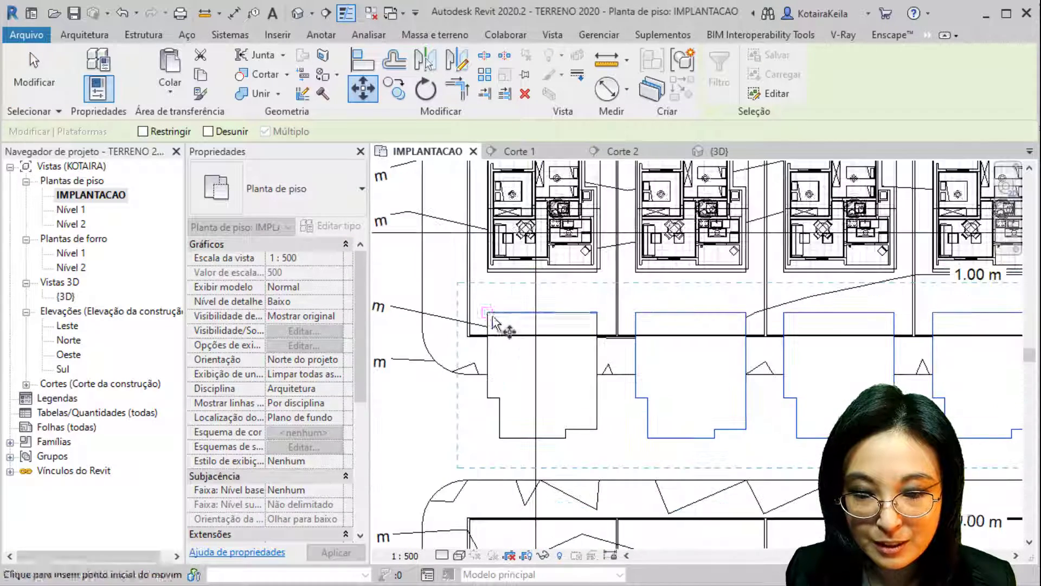
{"action": "left_click", "coordinate": [488, 312]}
{"action": "middle_click_drag", "start_coordinate": [503, 373], "coordinate": [463, 135]}
{"action": "scroll", "coordinate": [444, 331], "scroll_direction": "up", "scroll_amount": 3}
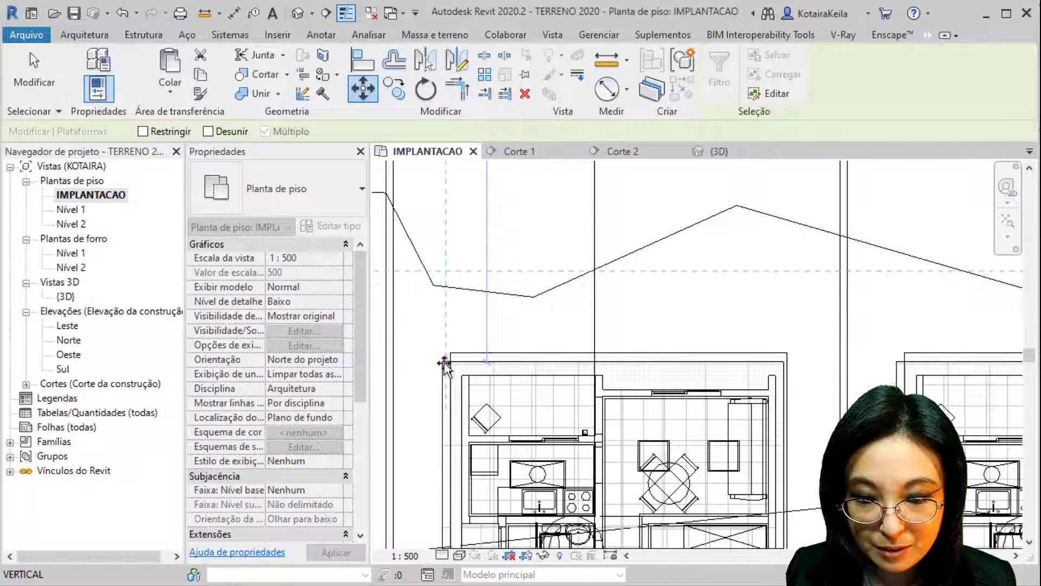
{"action": "scroll", "coordinate": [442, 368], "scroll_direction": "up", "scroll_amount": 2}
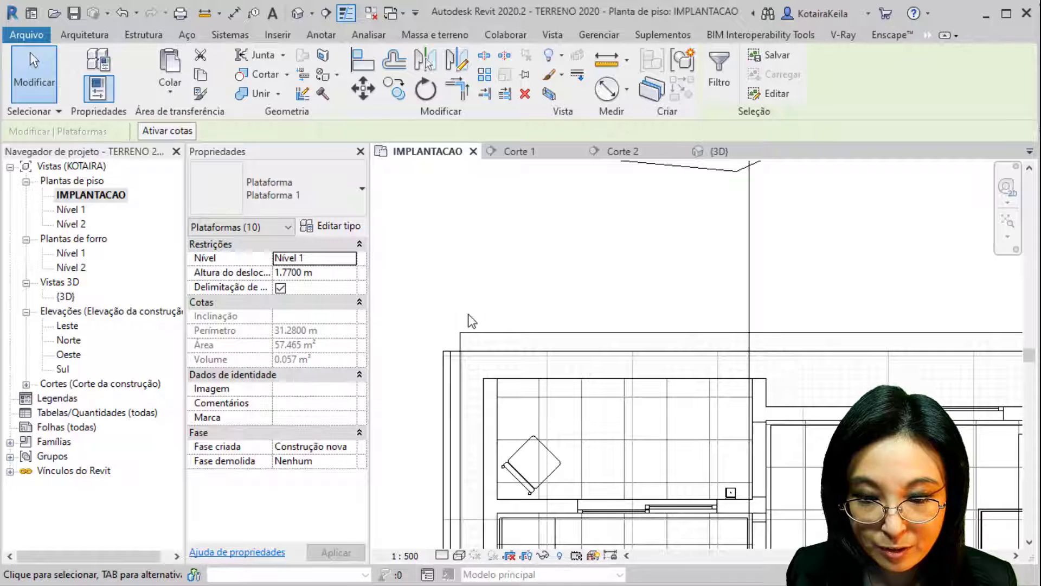
Shift the pads 0.08 m west so the first pad's corner snaps to the linked house's corner
{"action": "left_click", "coordinate": [362, 88]}
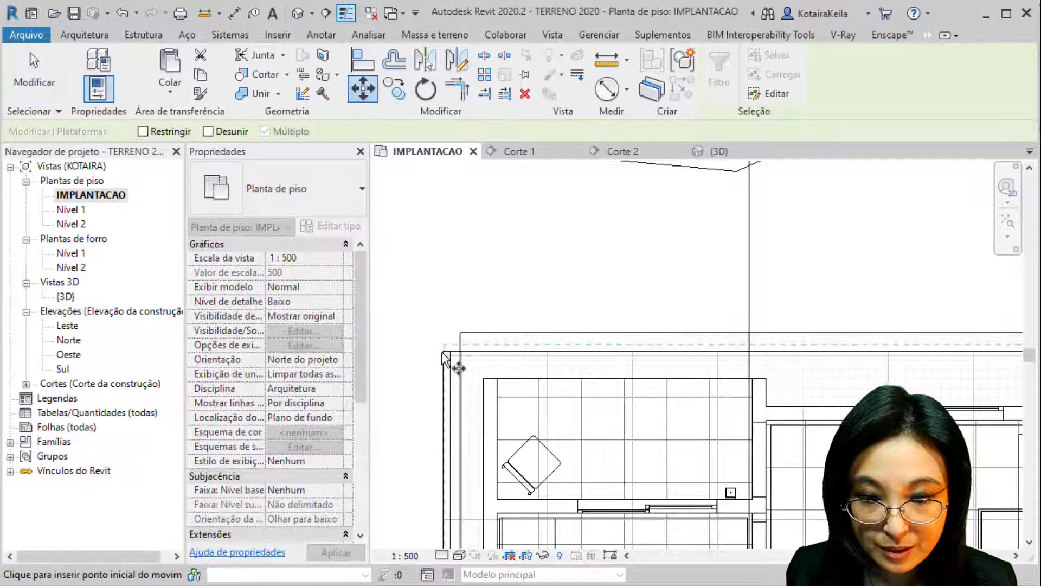
{"action": "left_click", "coordinate": [450, 357]}
{"action": "scroll", "coordinate": [459, 355], "scroll_direction": "up", "scroll_amount": 2}
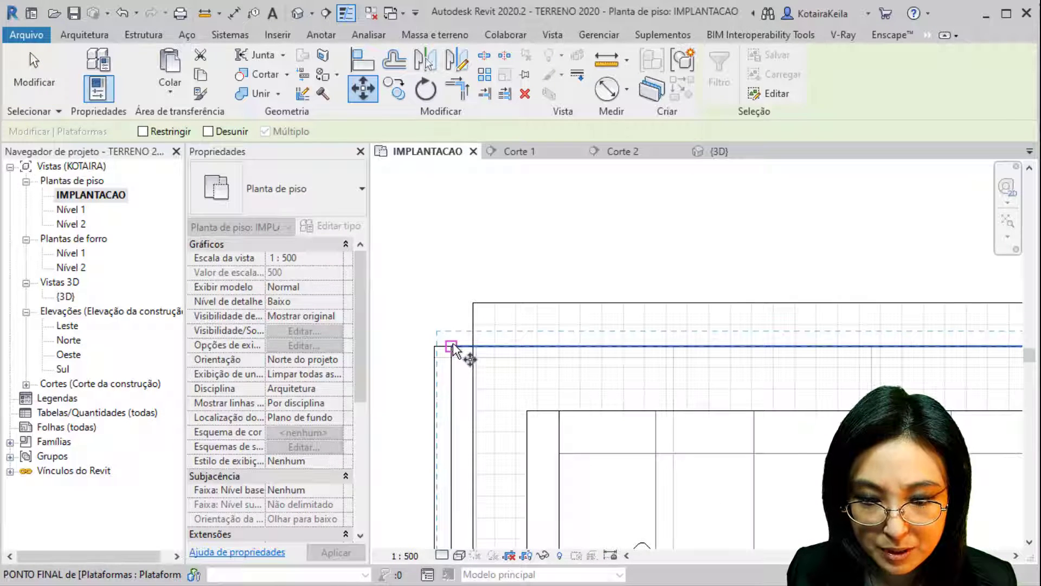
{"action": "left_click", "coordinate": [436, 345]}
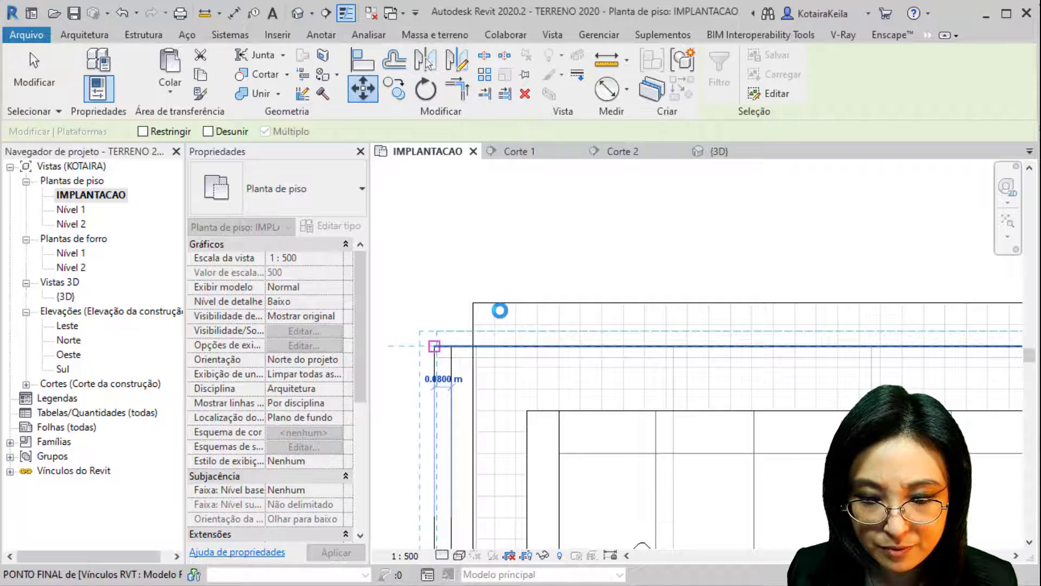
Check the moved pads against the houses in wireframe and shaded display, leaving the plan in Sombreado
{"action": "scroll", "coordinate": [494, 311], "scroll_direction": "down", "scroll_amount": 6}
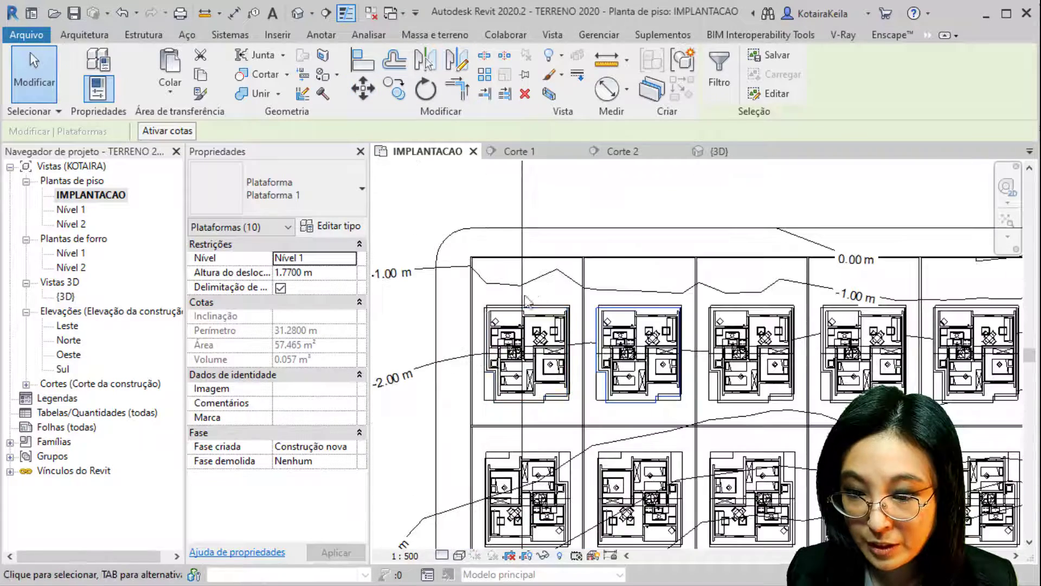
{"action": "scroll", "coordinate": [464, 197], "scroll_direction": "down", "scroll_amount": 4}
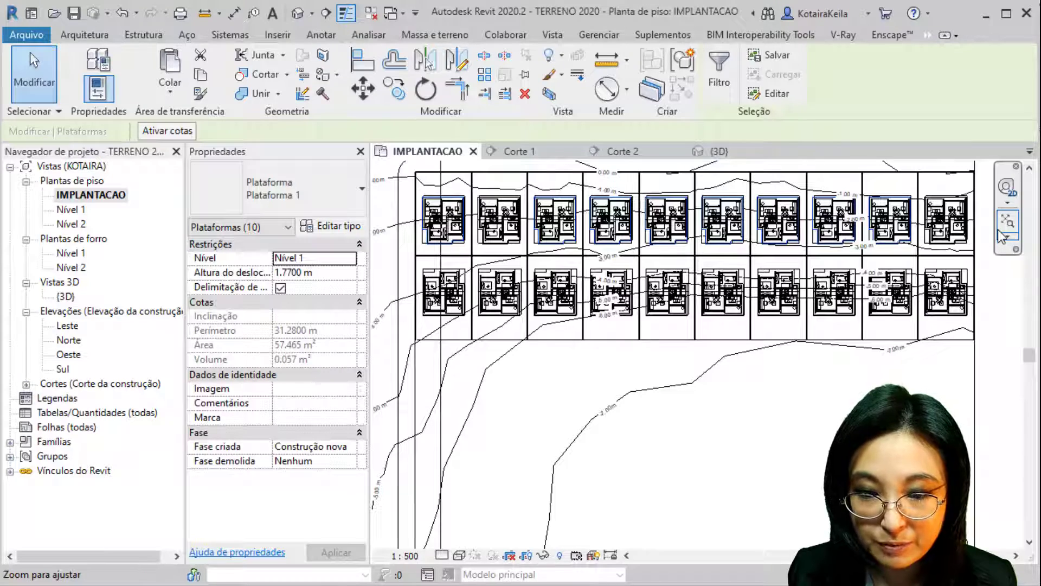
{"action": "scroll", "coordinate": [480, 323], "scroll_direction": "up", "scroll_amount": 6}
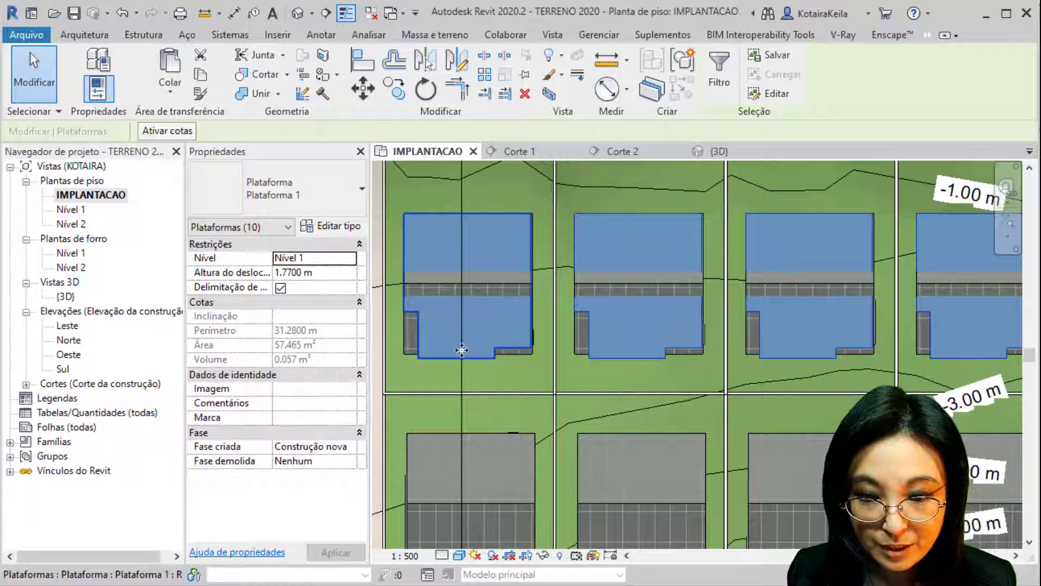
{"action": "key", "text": "w"}
{"action": "key", "text": "f"}
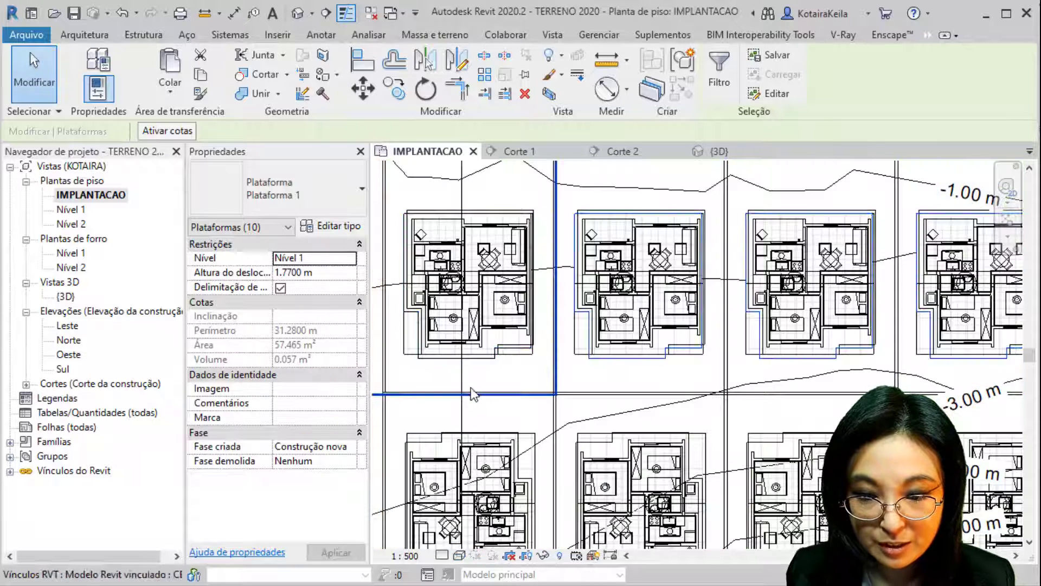
{"action": "key", "text": "s"}
{"action": "key", "text": "d"}
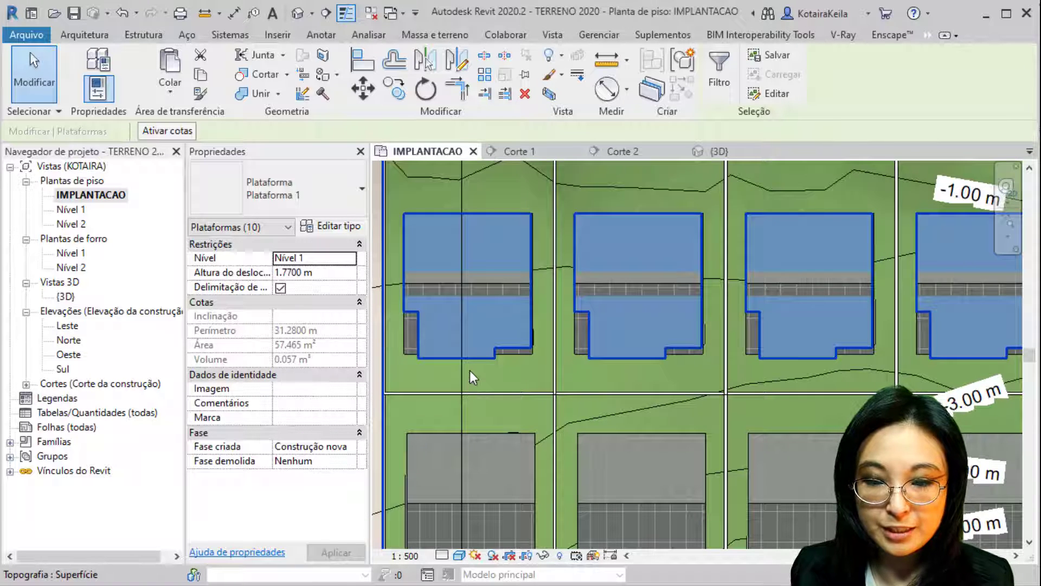
{"action": "scroll", "coordinate": [469, 370], "scroll_direction": "down", "scroll_amount": 5}
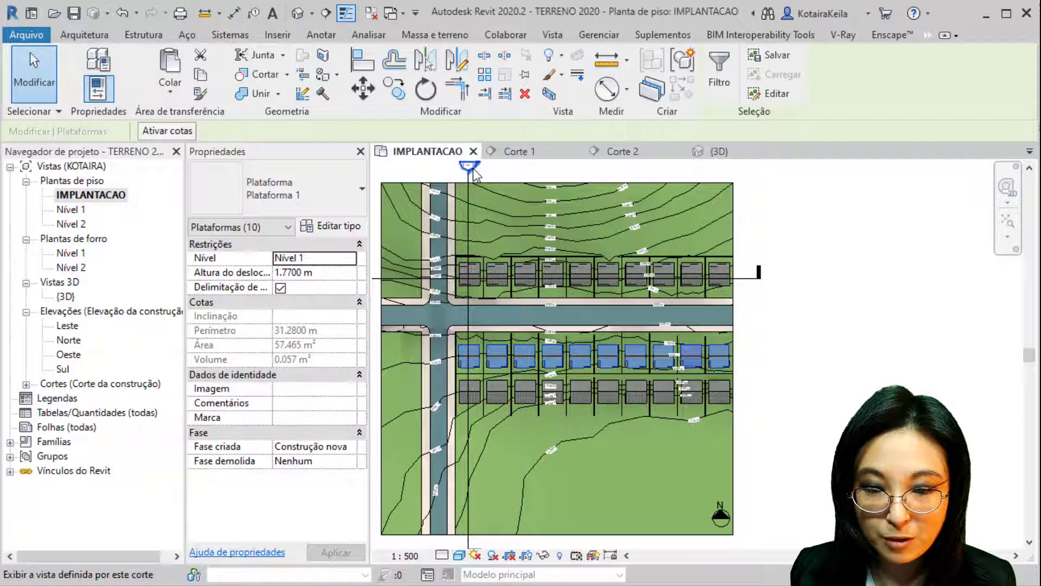
Move the Corte 2 section line south so it cuts the row of houses just south of the street
{"action": "scroll", "coordinate": [504, 281], "scroll_direction": "down", "scroll_amount": 3}
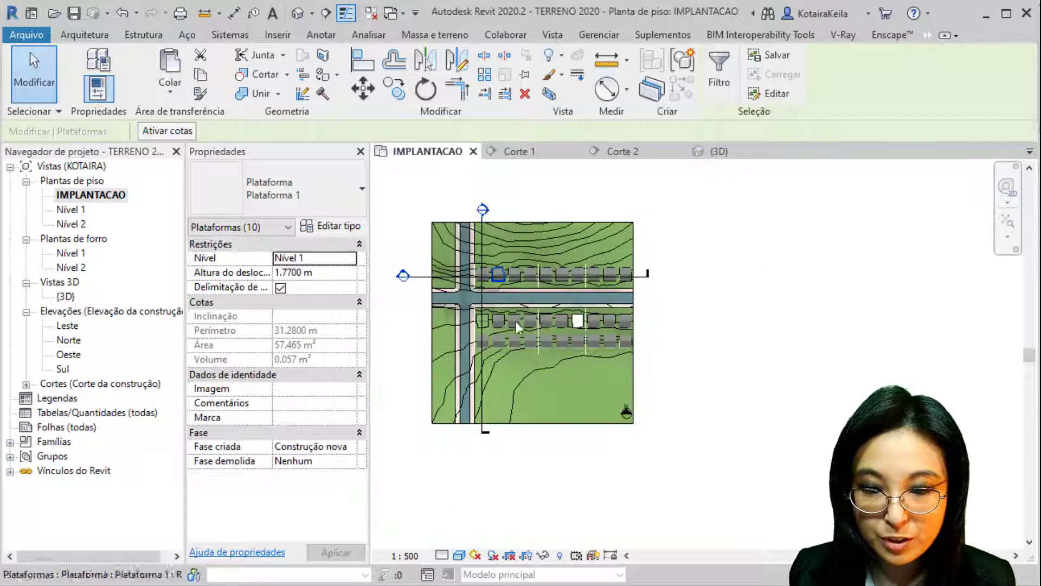
{"action": "left_click", "coordinate": [427, 280]}
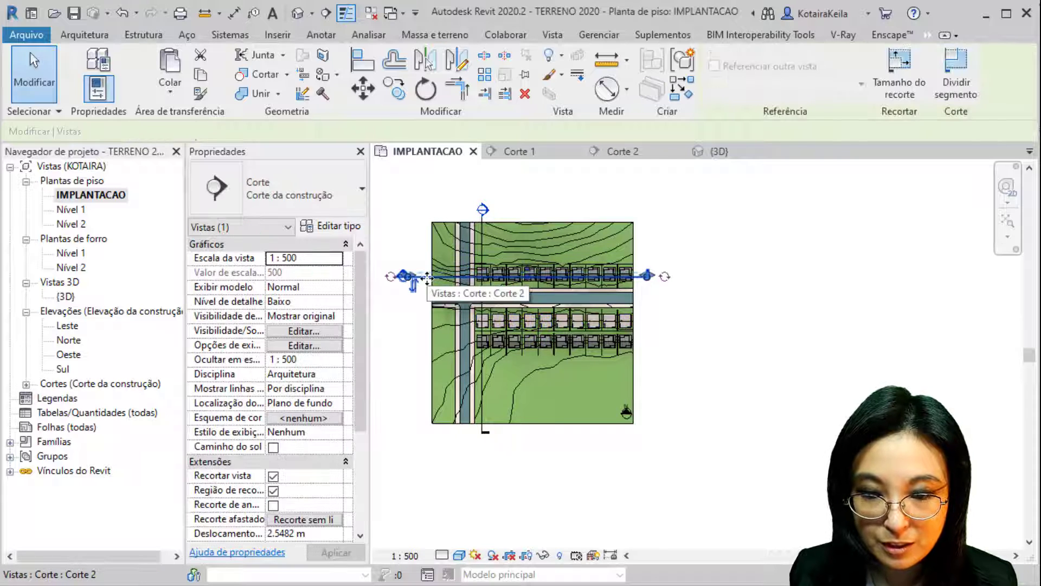
{"action": "left_click", "coordinate": [428, 278]}
{"action": "left_click_drag", "start_coordinate": [428, 288], "coordinate": [424, 335]}
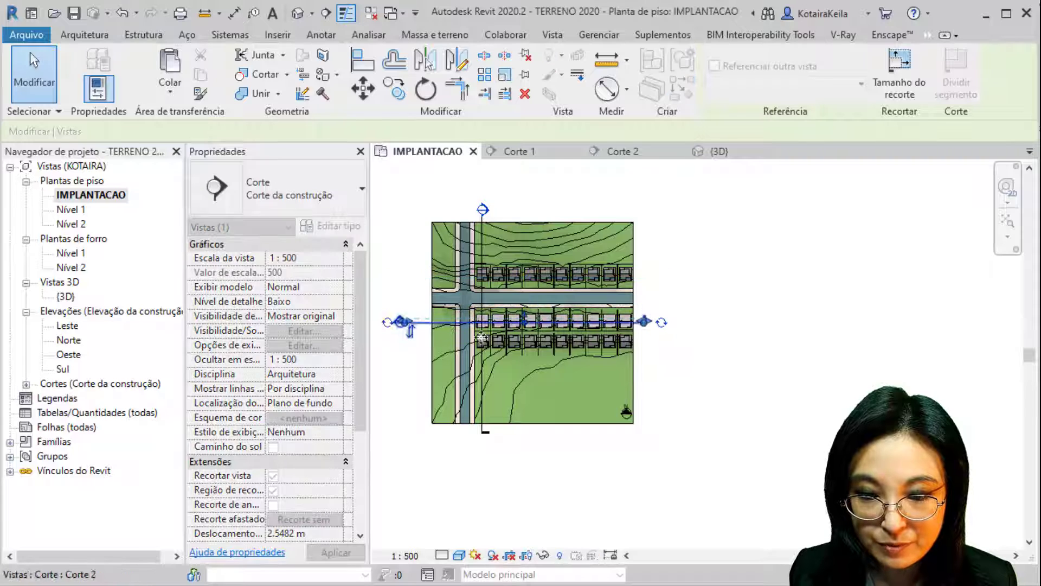
{"action": "left_click", "coordinate": [391, 272]}
Open the Corte 2 view and select its row of pads, excluding Topografia and Vínculos RVT from the selection
{"action": "left_click", "coordinate": [400, 323]}
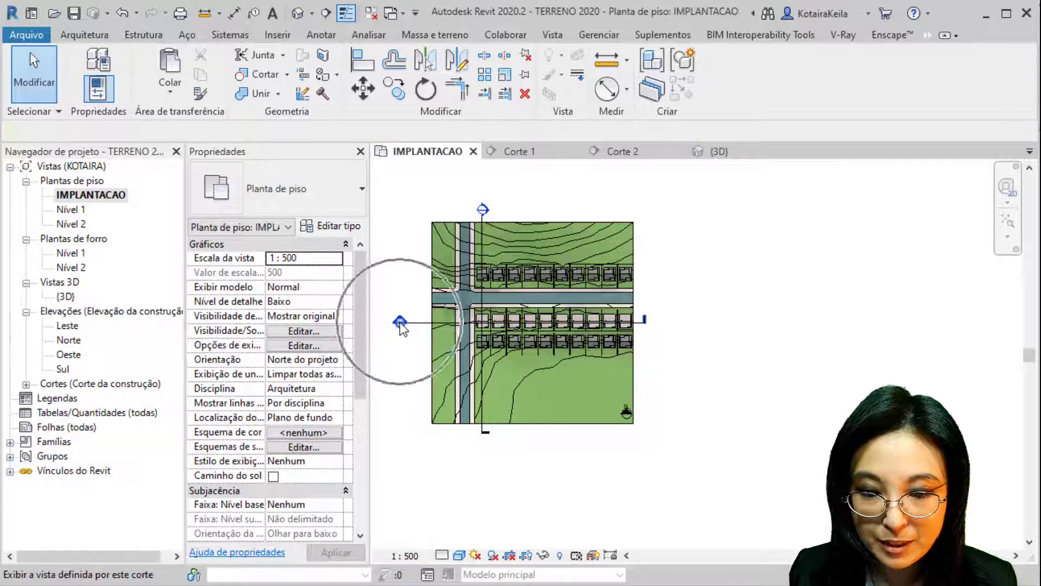
{"action": "double_click", "coordinate": [400, 322]}
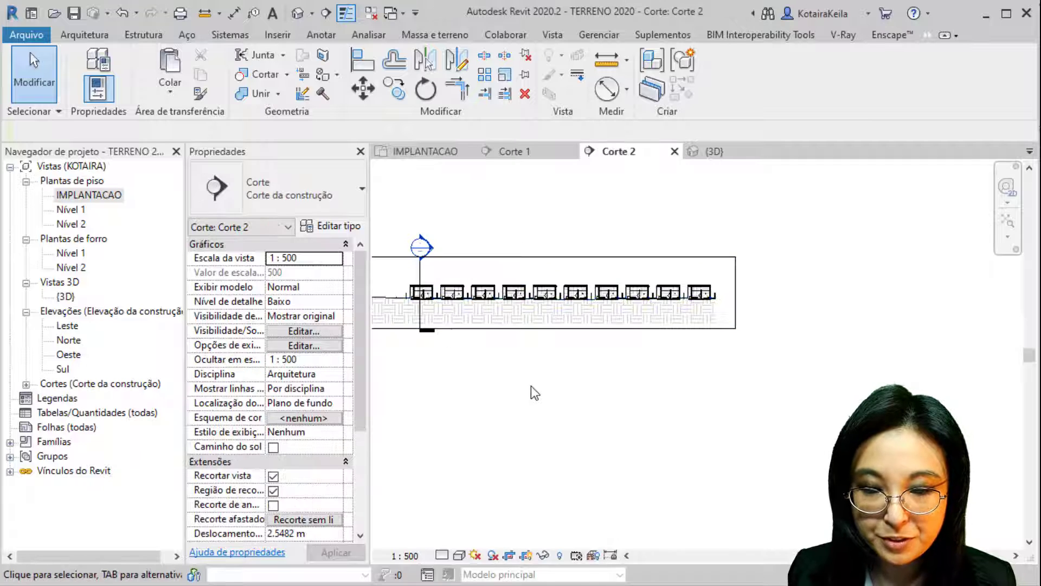
{"action": "middle_click_drag", "start_coordinate": [573, 413], "coordinate": [560, 393]}
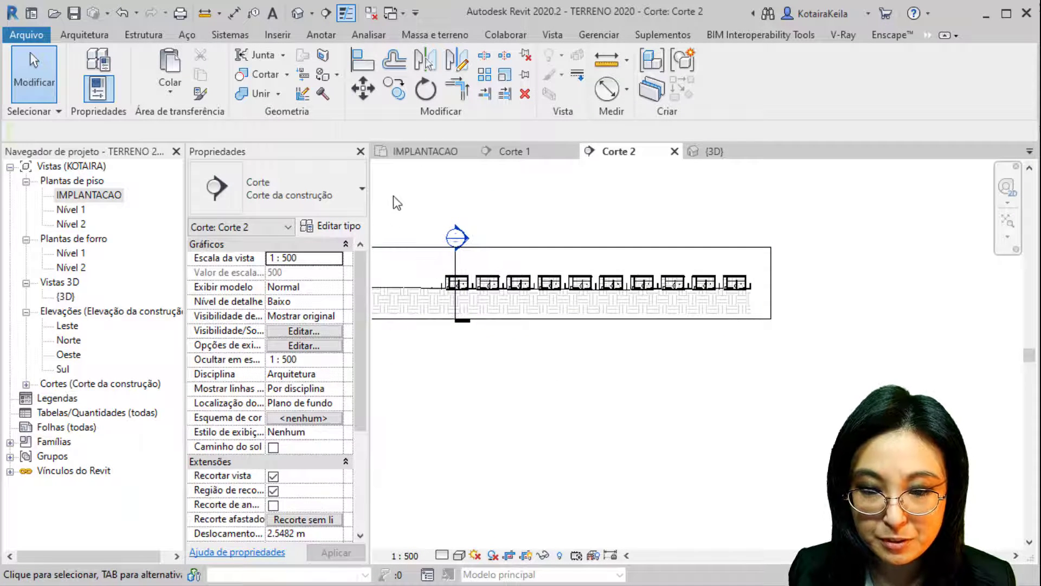
{"action": "left_click_drag", "start_coordinate": [398, 203], "coordinate": [813, 321]}
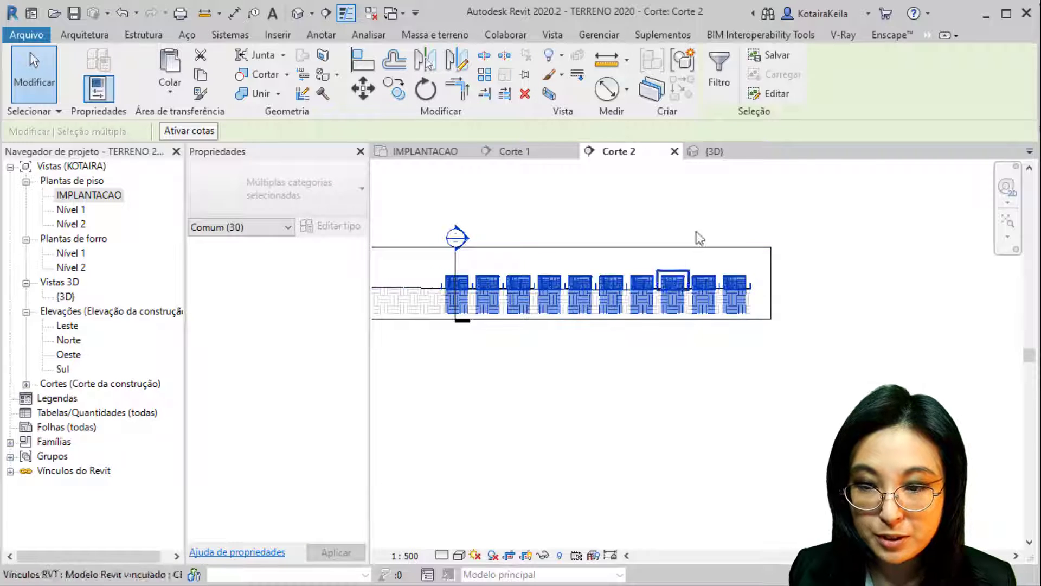
{"action": "left_click", "coordinate": [721, 86]}
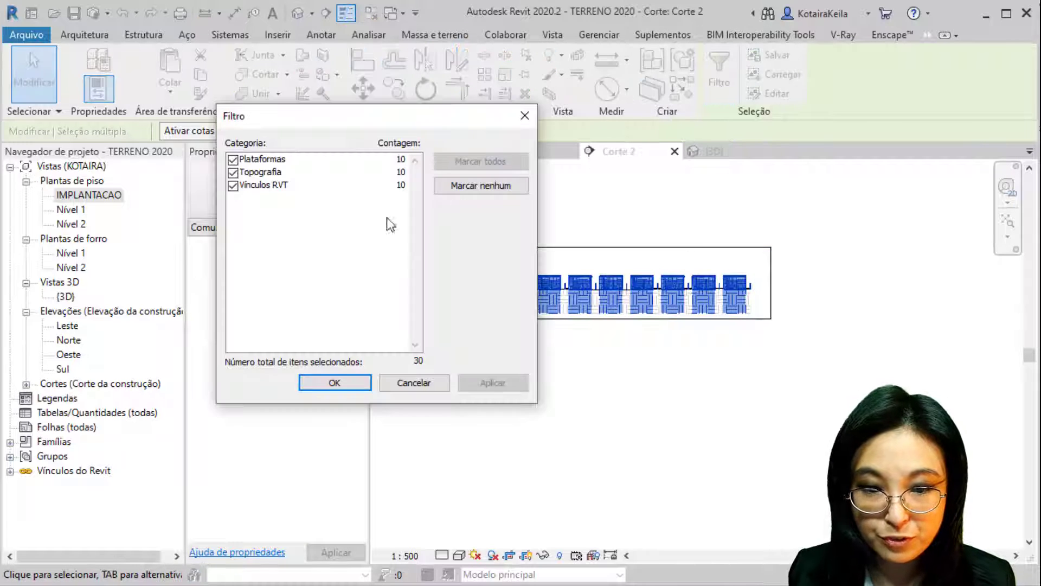
{"action": "left_click", "coordinate": [233, 172]}
{"action": "left_click", "coordinate": [234, 185]}
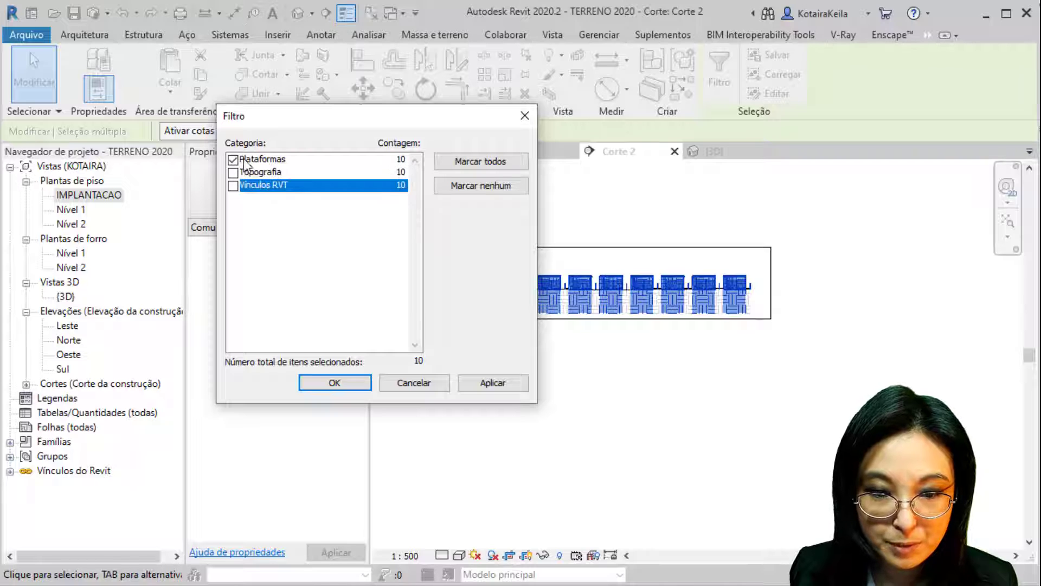
{"action": "left_click", "coordinate": [336, 383]}
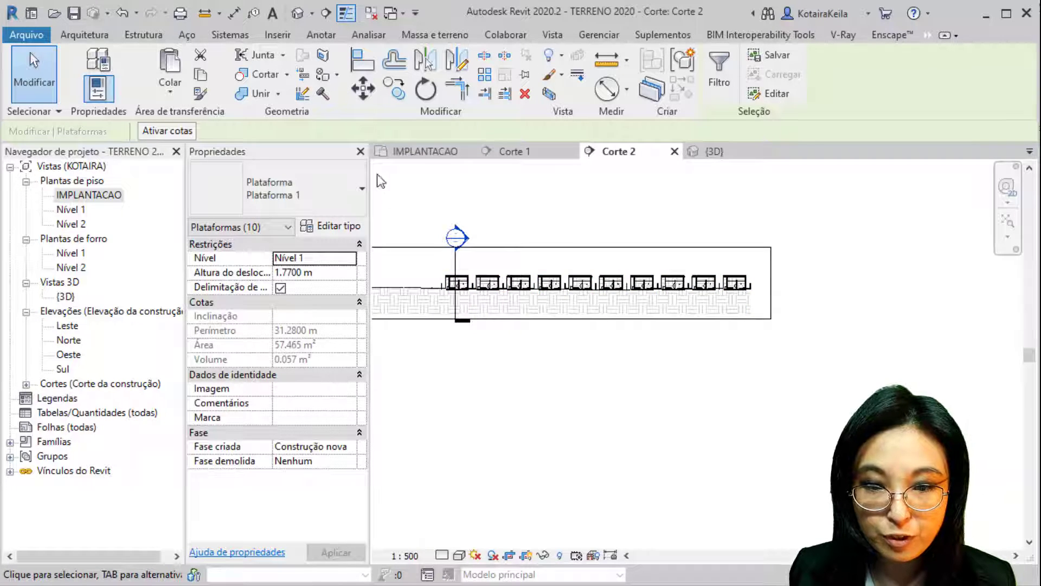
Move the selected pads vertically with Restringir enabled, from the first pad's end point down to the underside of the house floor slab
{"action": "left_click", "coordinate": [366, 98]}
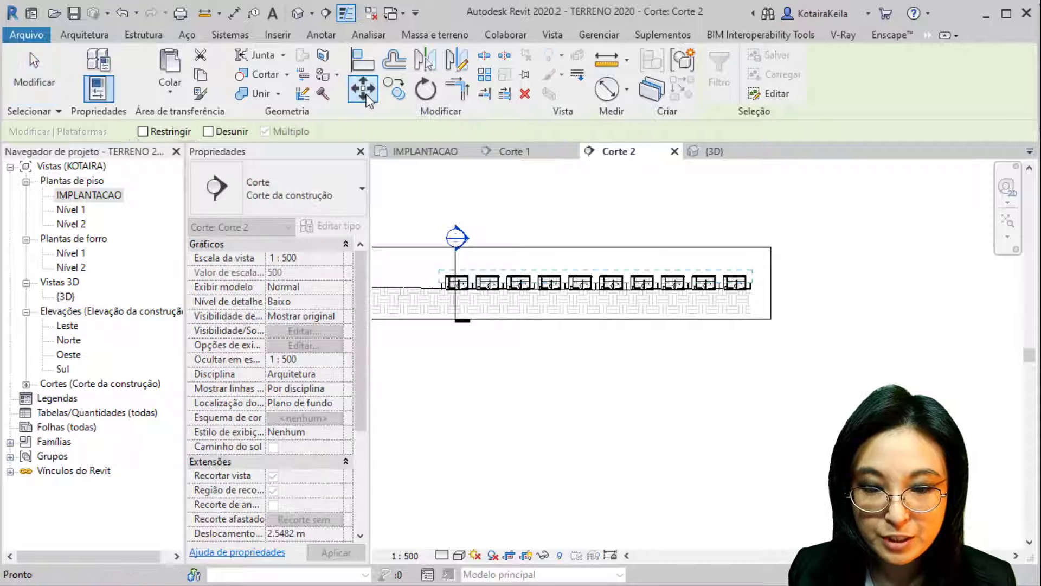
{"action": "scroll", "coordinate": [466, 310], "scroll_direction": "up", "scroll_amount": 5}
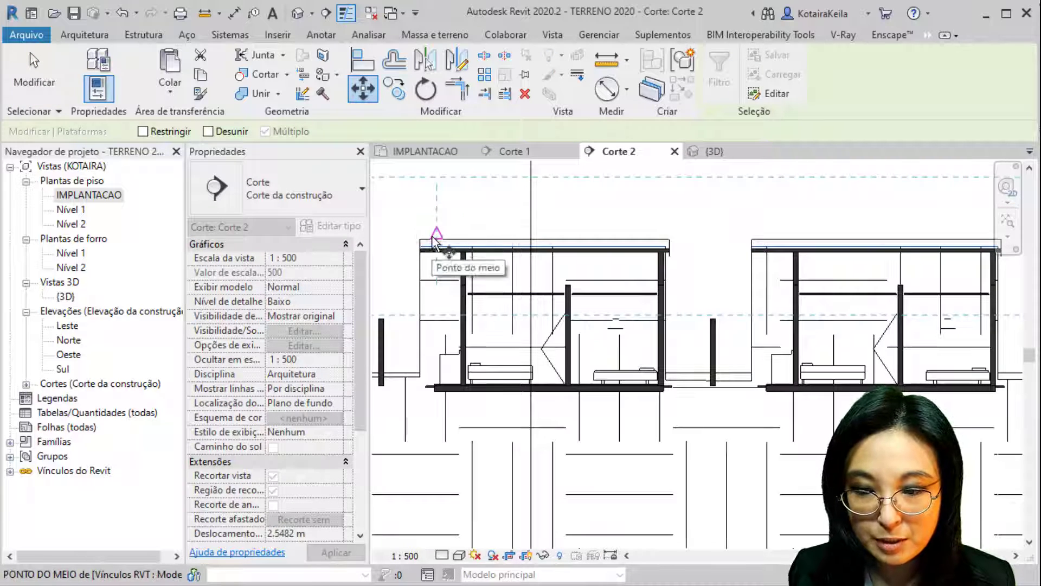
{"action": "scroll", "coordinate": [412, 283], "scroll_direction": "up", "scroll_amount": 5}
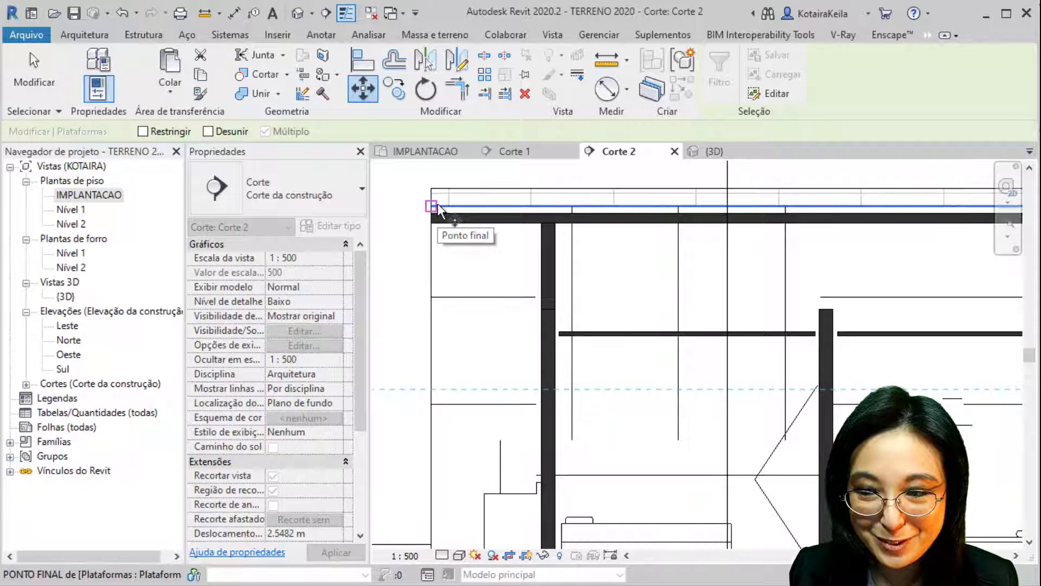
{"action": "scroll", "coordinate": [434, 215], "scroll_direction": "up", "scroll_amount": 4}
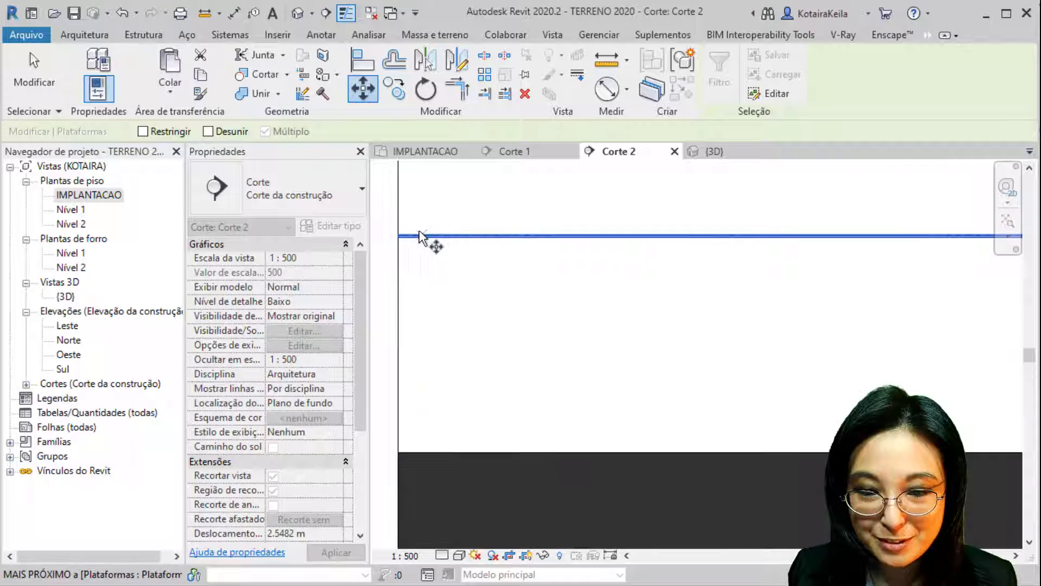
{"action": "left_click", "coordinate": [400, 236]}
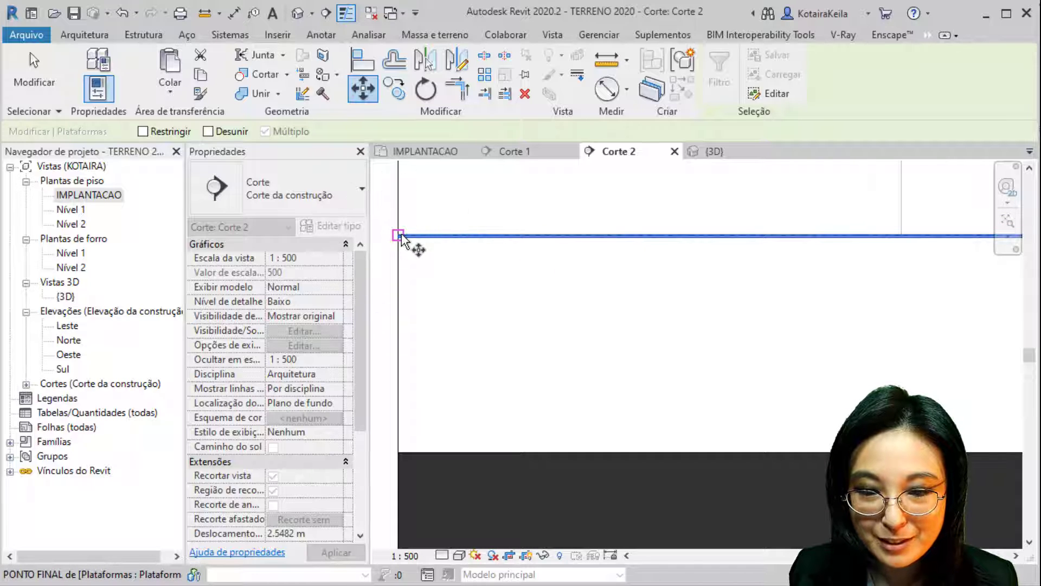
{"action": "scroll", "coordinate": [401, 238], "scroll_direction": "down", "scroll_amount": 5}
{"action": "middle_click_drag", "start_coordinate": [417, 393], "coordinate": [438, 171]}
{"action": "middle_click_drag", "start_coordinate": [450, 404], "coordinate": [449, 198]}
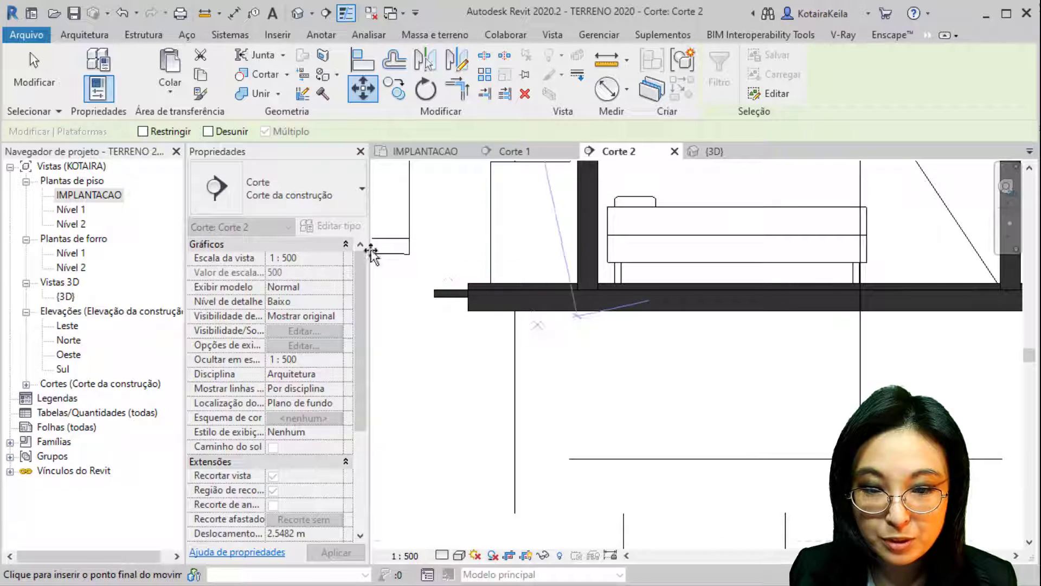
{"action": "left_click", "coordinate": [143, 132]}
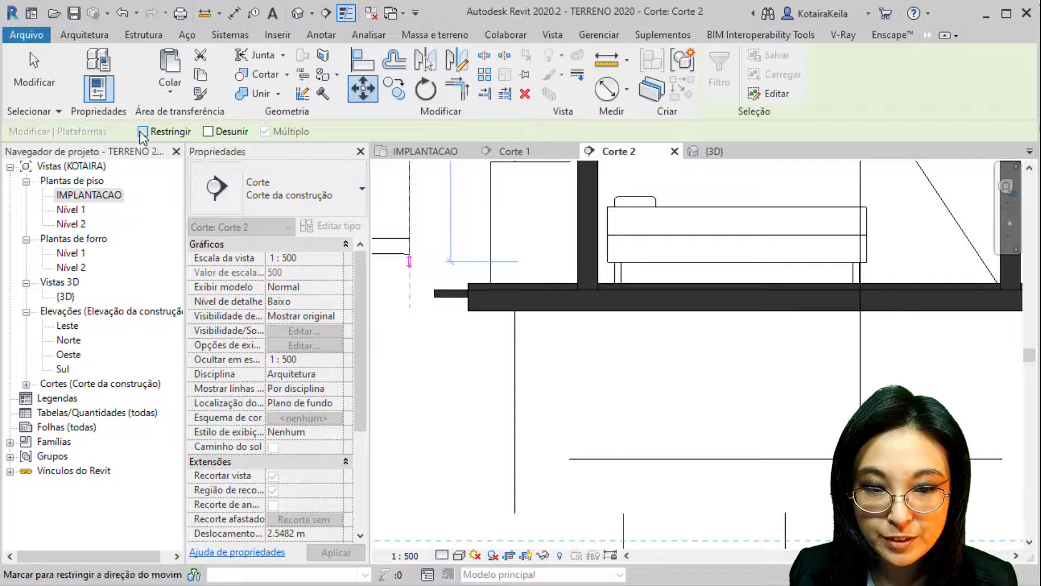
{"action": "left_click", "coordinate": [469, 319]}
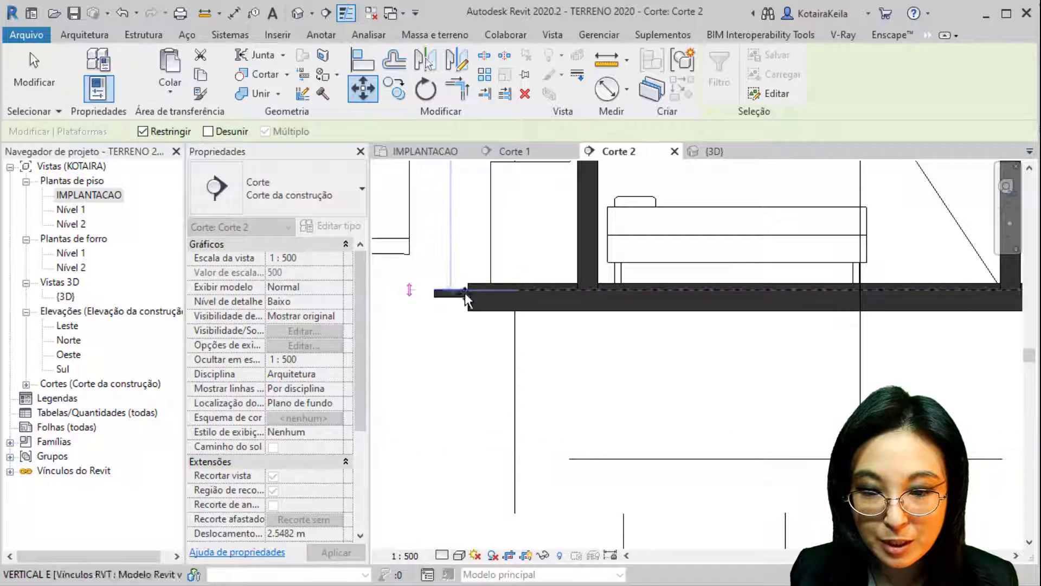
{"action": "left_click", "coordinate": [471, 313]}
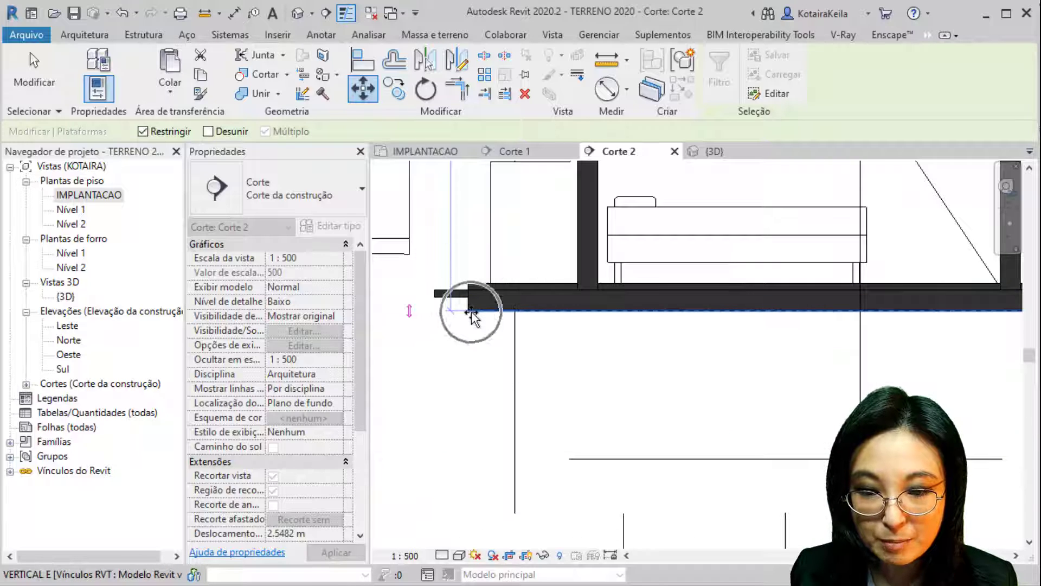
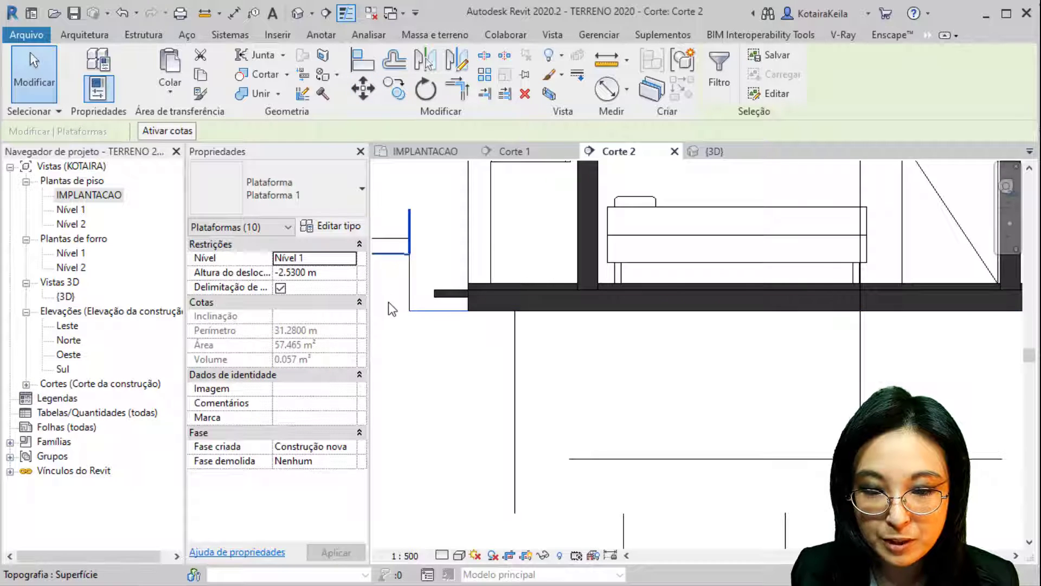
{"action": "scroll", "coordinate": [388, 302], "scroll_direction": "down", "scroll_amount": 5}
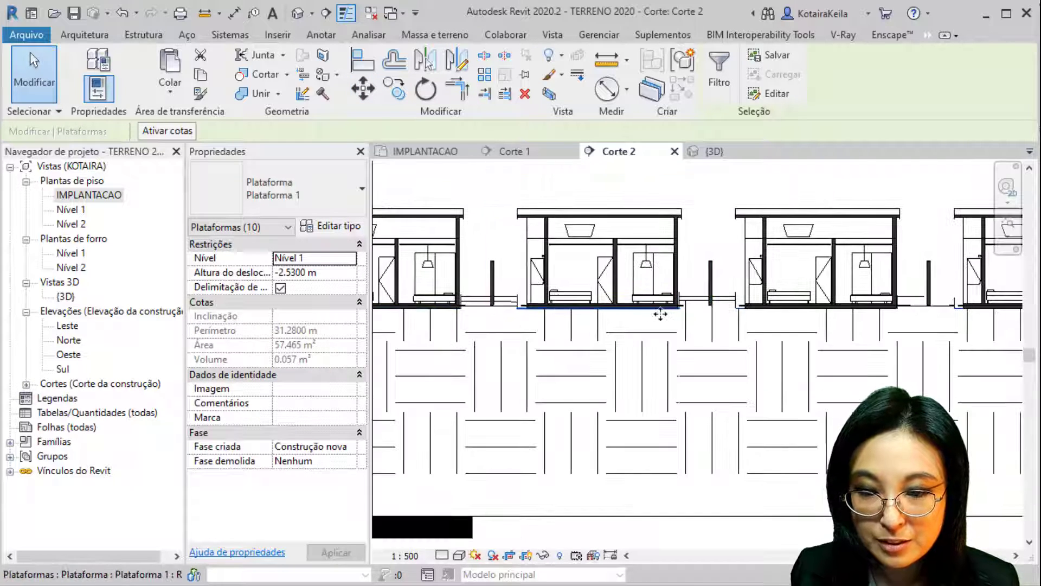
{"action": "middle_click_drag", "start_coordinate": [661, 313], "coordinate": [459, 323]}
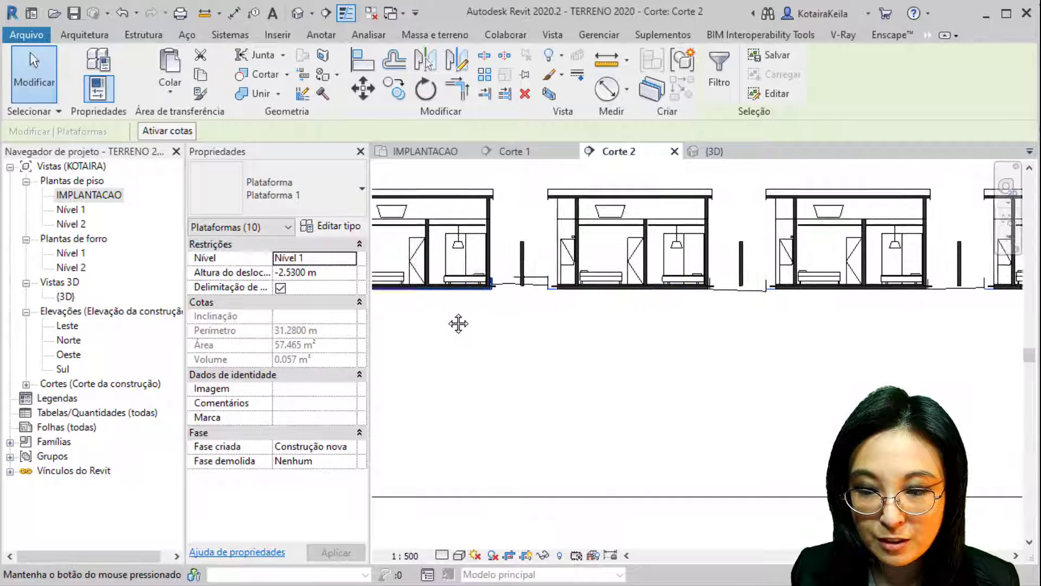
{"action": "scroll", "coordinate": [459, 324], "scroll_direction": "down", "scroll_amount": 5}
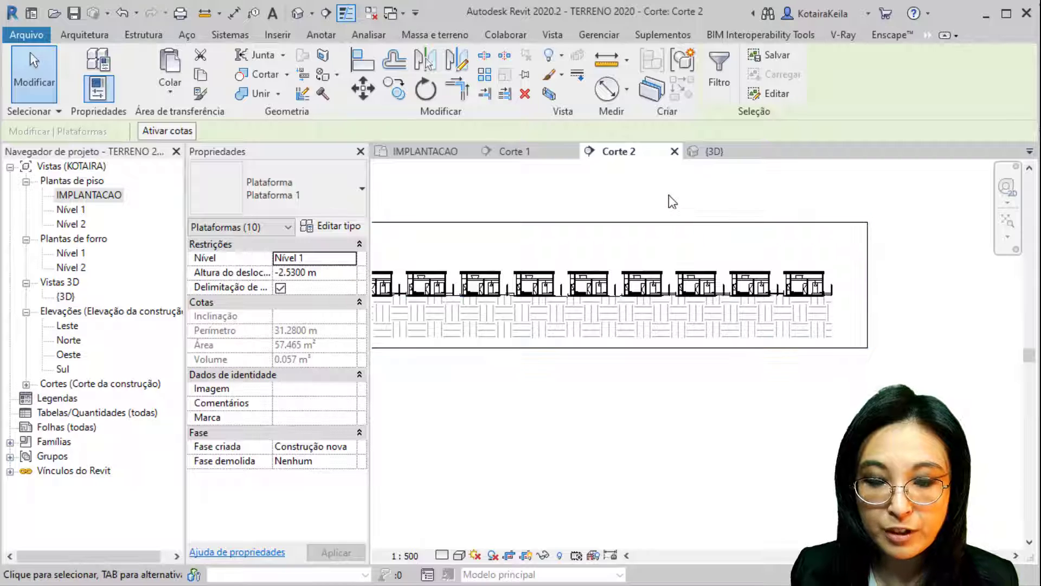
In the IMPLANTACAO plan, select the row north of the street and keep only Plataformas in the selection
{"action": "left_click", "coordinate": [407, 147]}
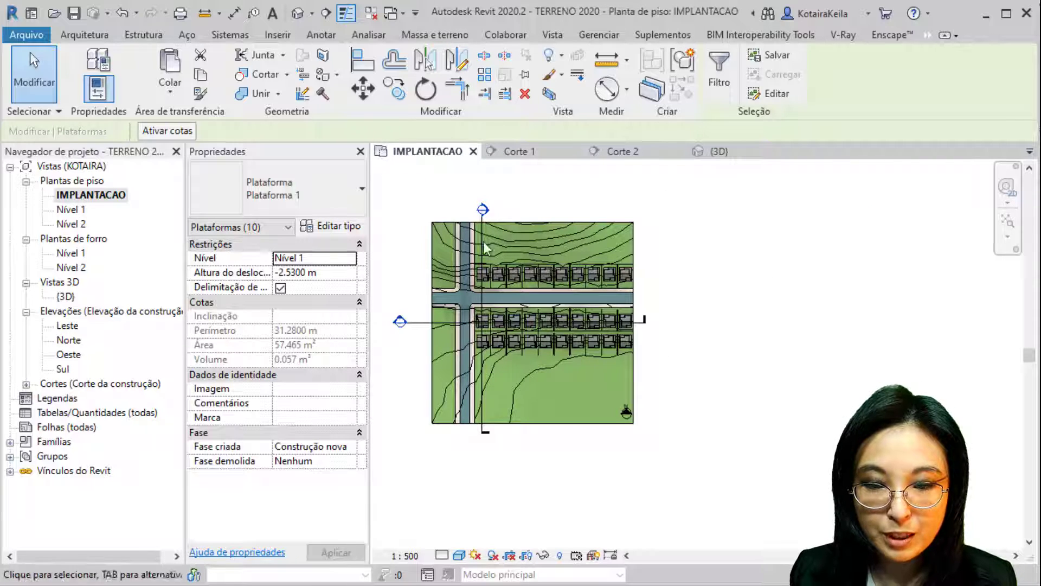
{"action": "left_click", "coordinate": [414, 255]}
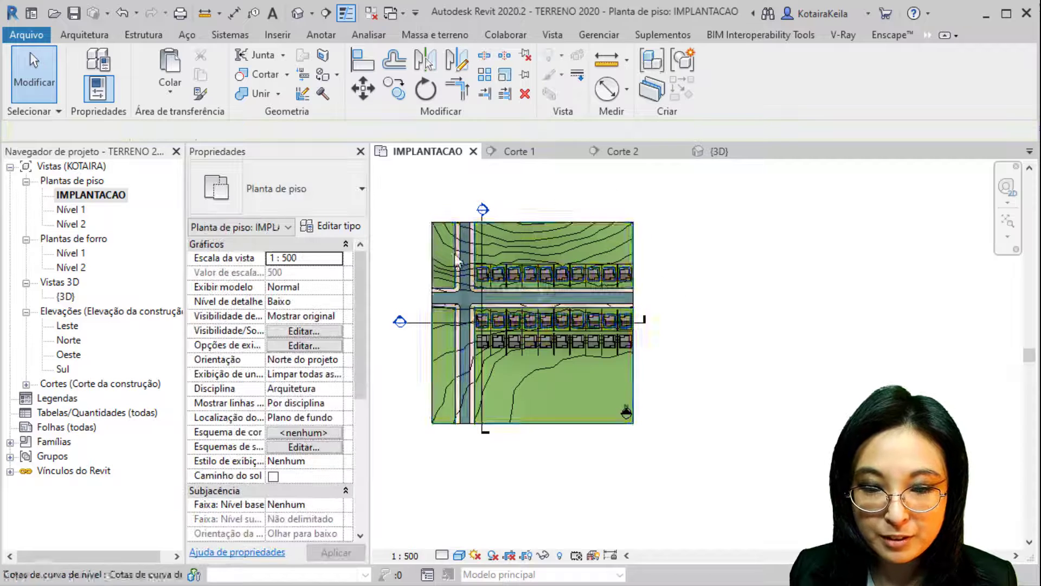
{"action": "left_click_drag", "start_coordinate": [411, 251], "coordinate": [678, 298]}
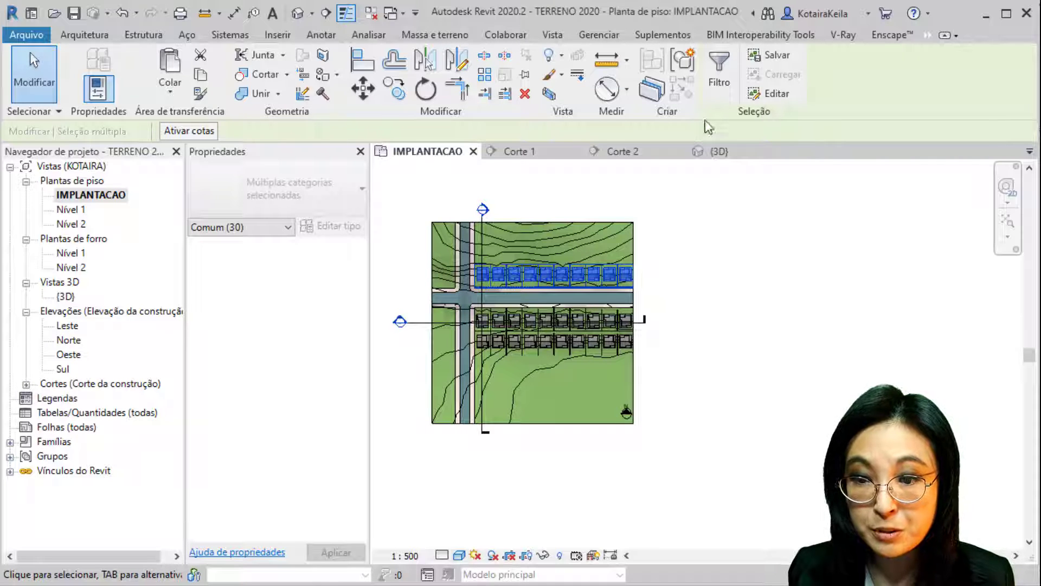
{"action": "left_click", "coordinate": [725, 84]}
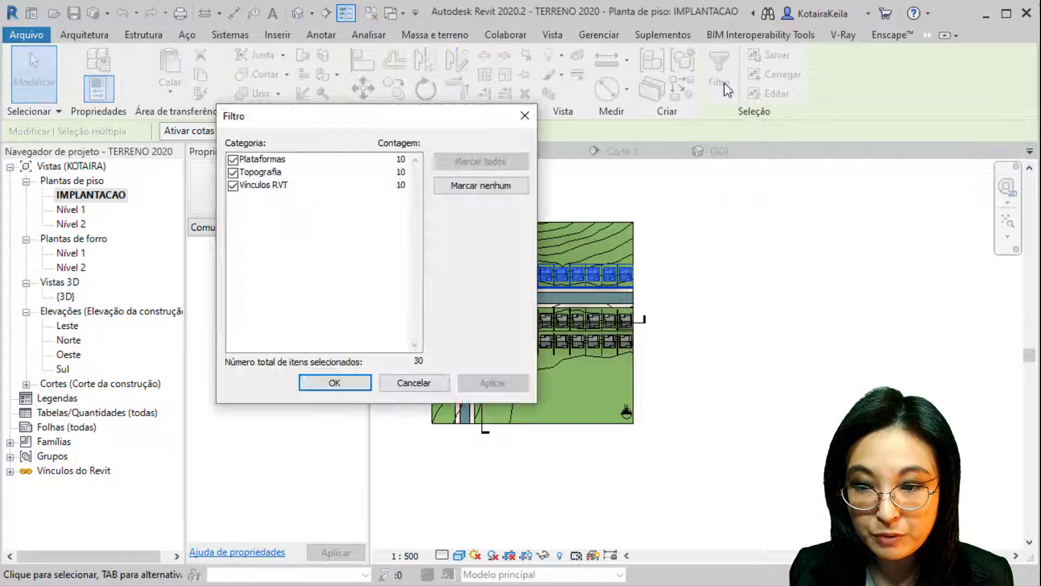
{"action": "left_click", "coordinate": [484, 186]}
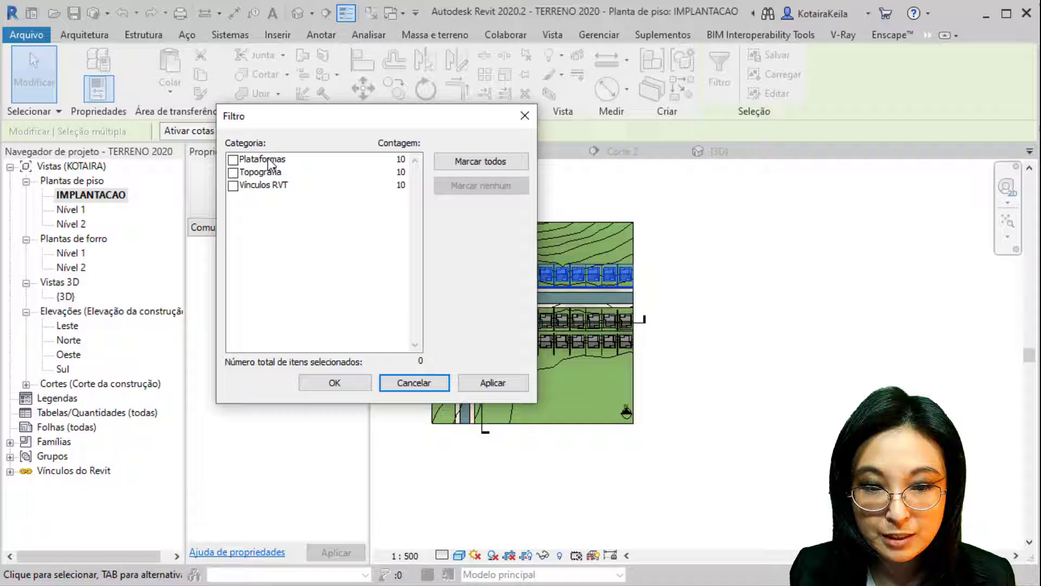
{"action": "left_click", "coordinate": [233, 160]}
{"action": "left_click", "coordinate": [351, 382]}
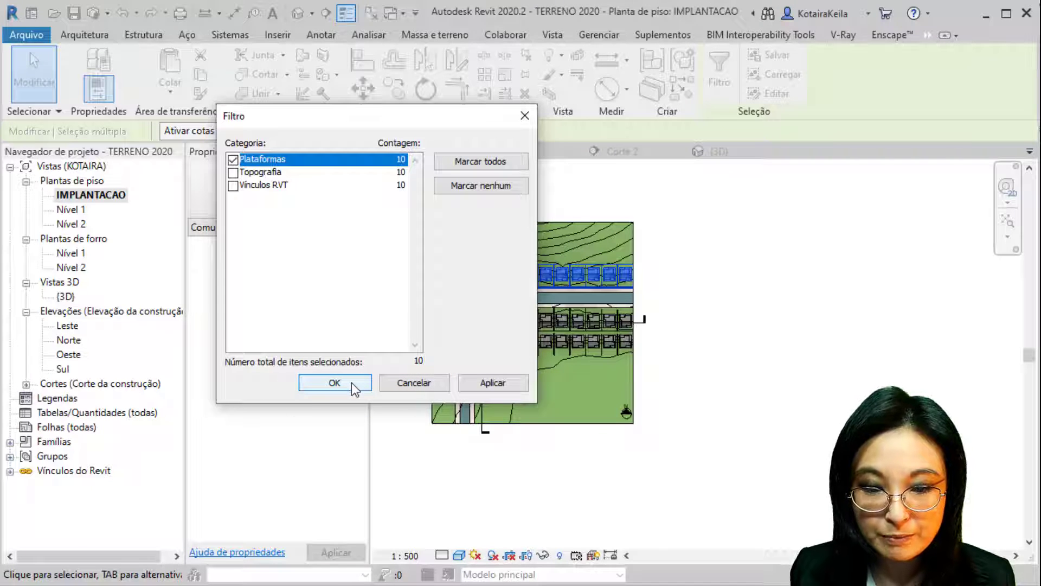
Copy the selected northern pads with Restringir and Múltiplo enabled, from their first lot's corner to the matching lot corner of the southernmost row
{"action": "scroll", "coordinate": [472, 277], "scroll_direction": "up", "scroll_amount": 10}
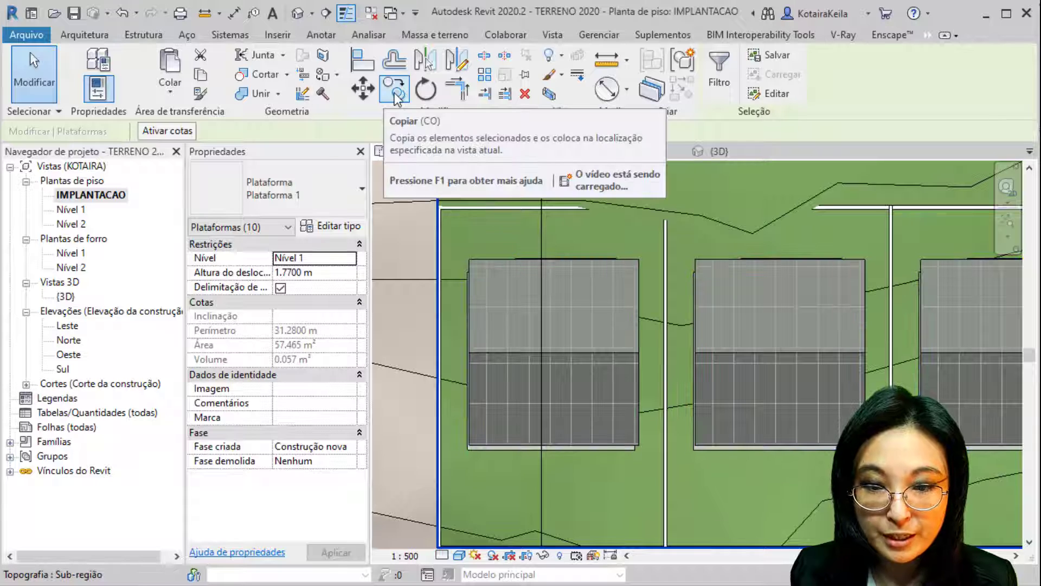
{"action": "left_click", "coordinate": [394, 91]}
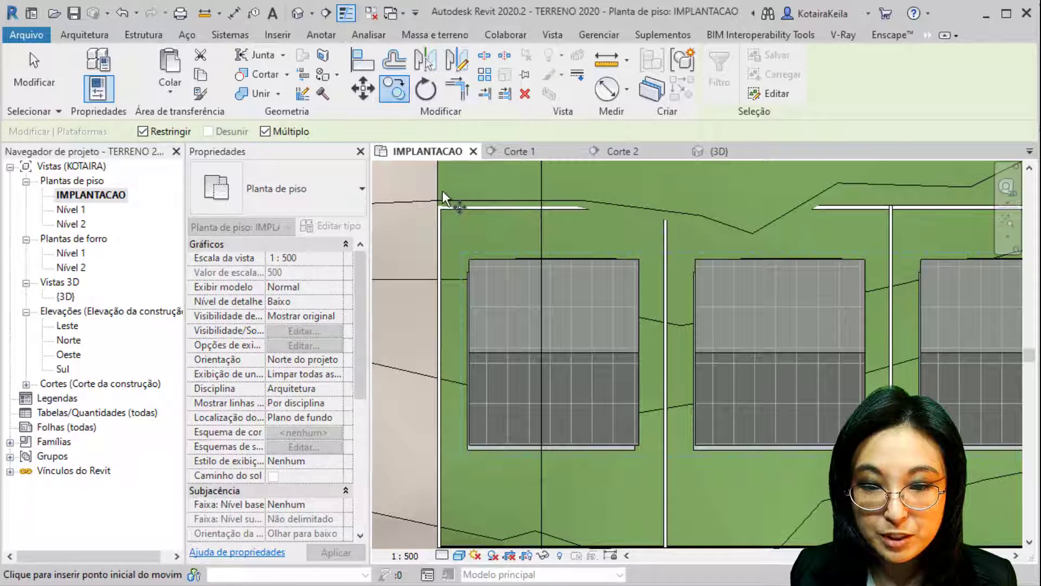
{"action": "scroll", "coordinate": [444, 217], "scroll_direction": "up", "scroll_amount": 2}
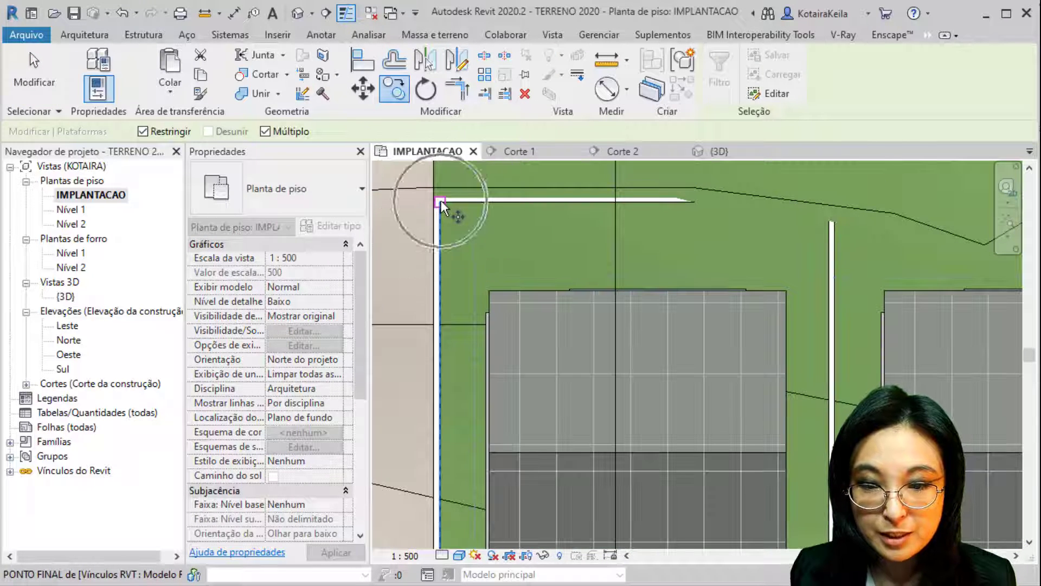
{"action": "left_click", "coordinate": [441, 200]}
{"action": "scroll", "coordinate": [438, 262], "scroll_direction": "down", "scroll_amount": 4}
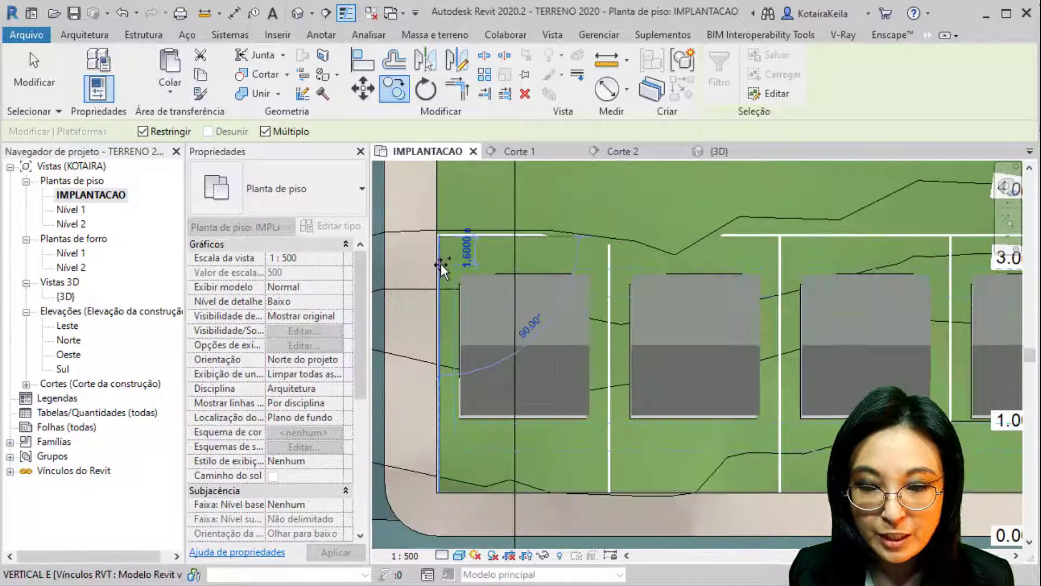
{"action": "middle_click_drag", "start_coordinate": [511, 178], "coordinate": [512, 130]}
{"action": "scroll", "coordinate": [497, 182], "scroll_direction": "up", "scroll_amount": 3}
{"action": "middle_click_drag", "start_coordinate": [493, 232], "coordinate": [509, 301]}
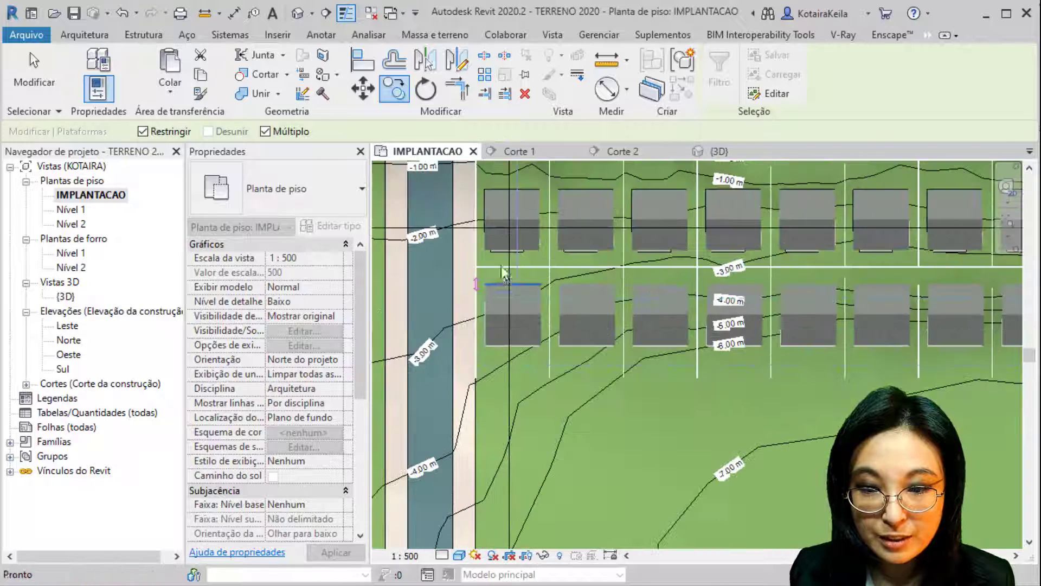
{"action": "scroll", "coordinate": [505, 271], "scroll_direction": "up", "scroll_amount": 1}
{"action": "scroll", "coordinate": [466, 263], "scroll_direction": "up", "scroll_amount": 6}
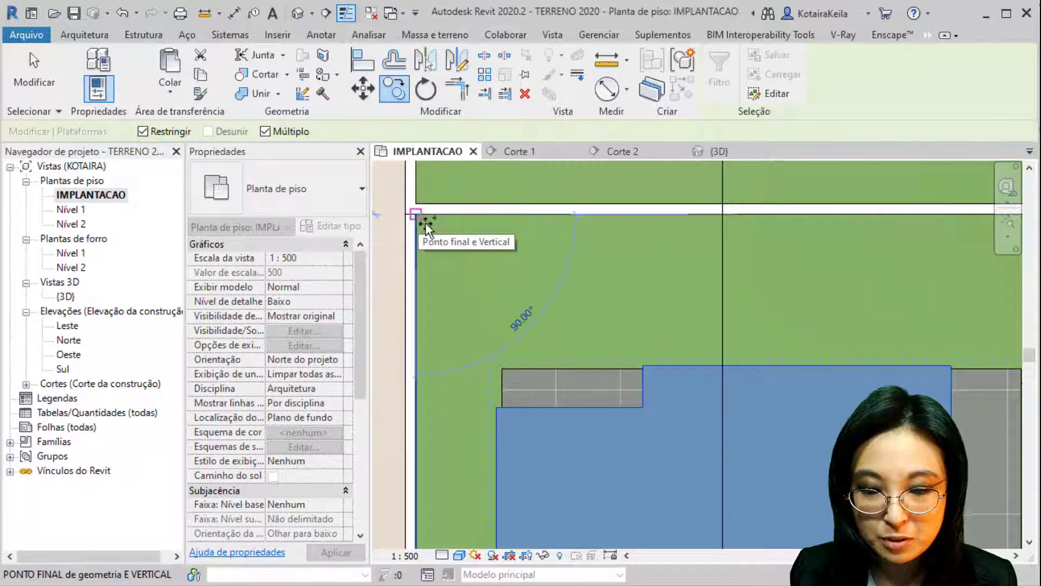
{"action": "scroll", "coordinate": [497, 268], "scroll_direction": "down", "scroll_amount": 2}
{"action": "middle_click_drag", "start_coordinate": [497, 268], "coordinate": [454, 170]}
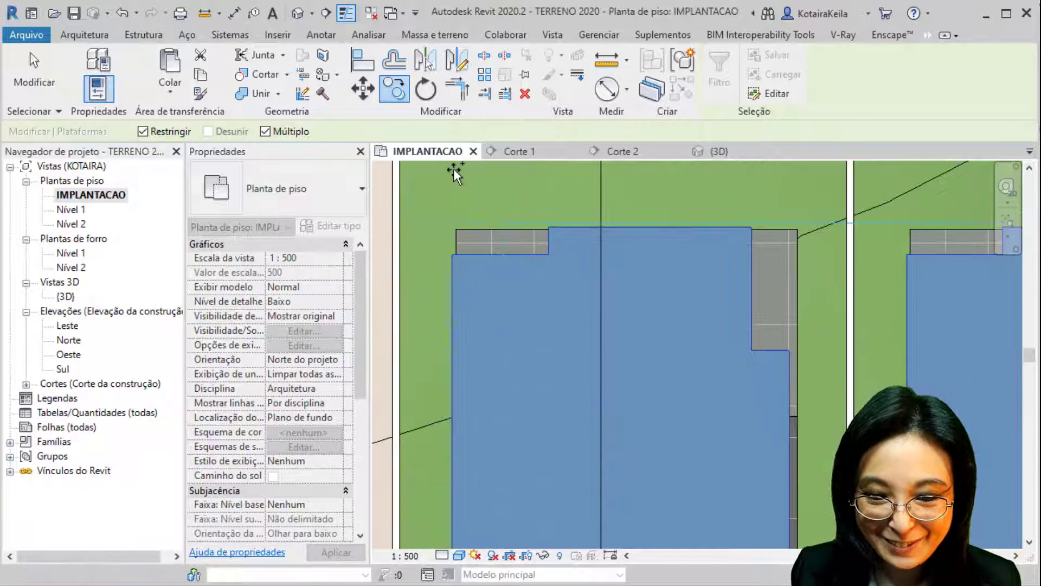
{"action": "key", "text": "Escape"}
{"action": "key", "text": "Escape"}
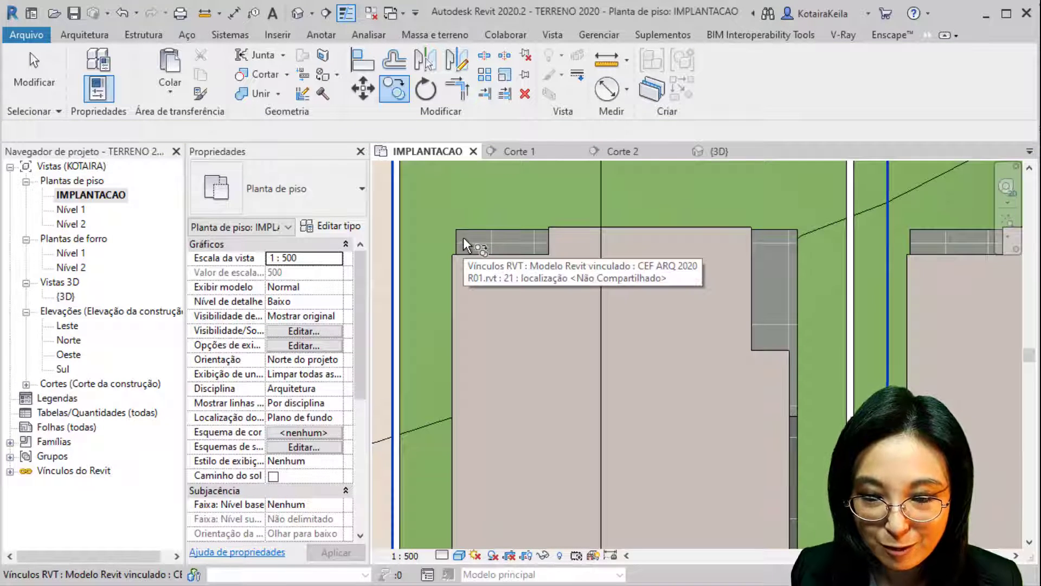
Move the Corte 2 section line south in the IMPLANTACAO plan so it cuts the southernmost row of houses
{"action": "scroll", "coordinate": [462, 235], "scroll_direction": "down", "scroll_amount": 8}
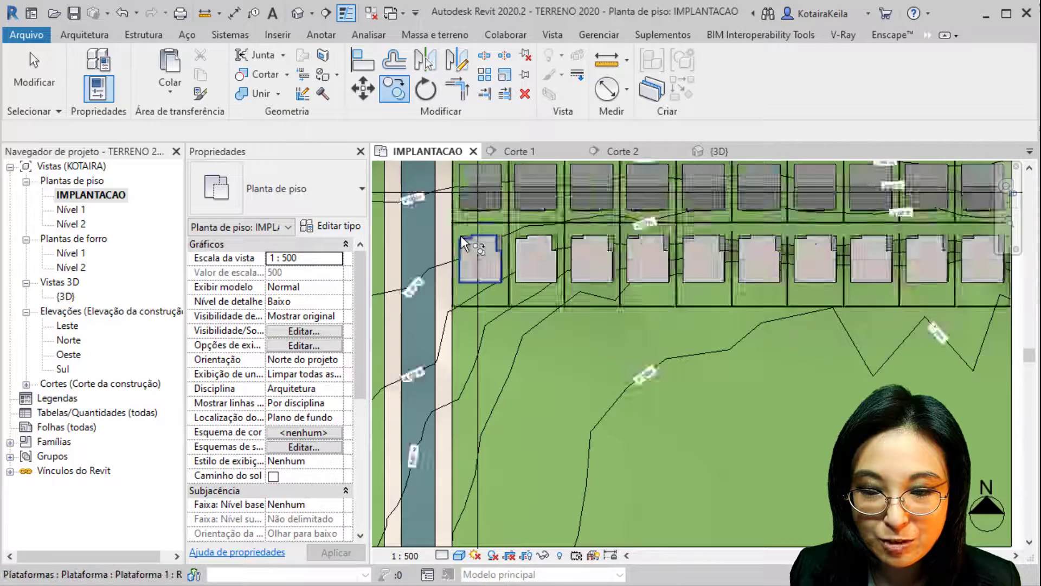
{"action": "scroll", "coordinate": [461, 236], "scroll_direction": "down", "scroll_amount": 5}
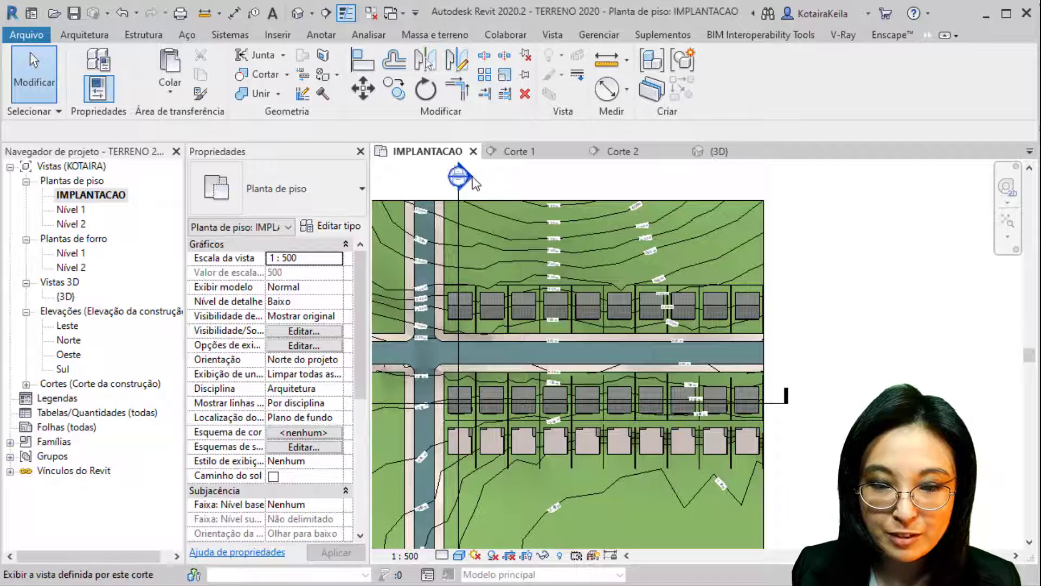
{"action": "double_click", "coordinate": [466, 183]}
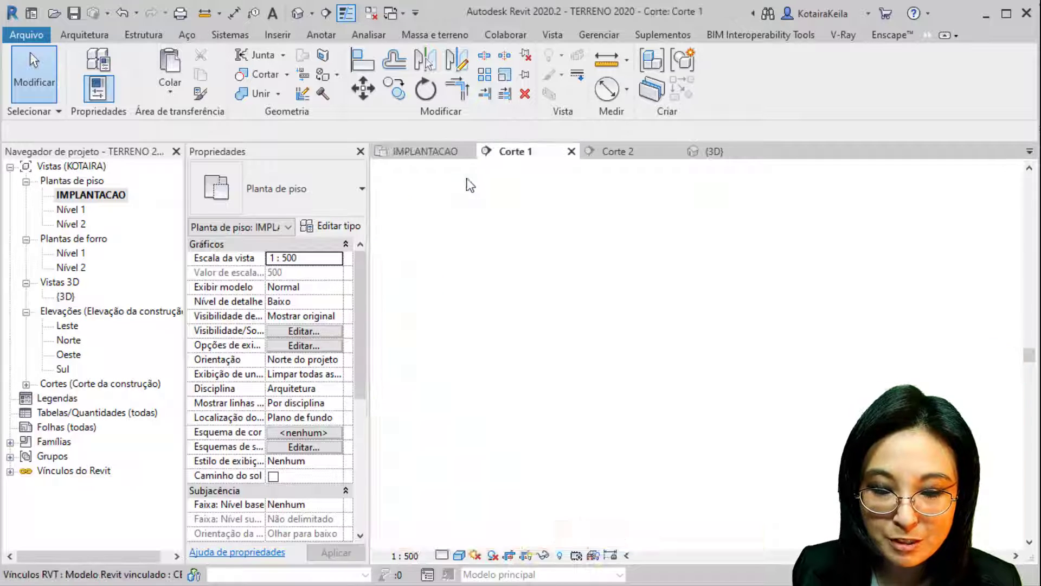
{"action": "left_click", "coordinate": [426, 151]}
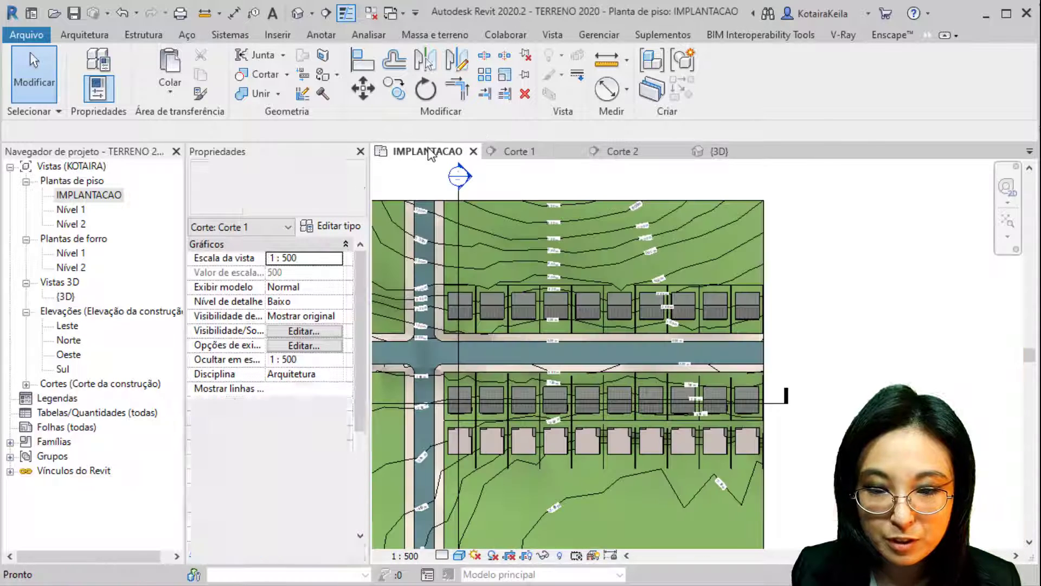
{"action": "scroll", "coordinate": [589, 233], "scroll_direction": "down", "scroll_amount": 2}
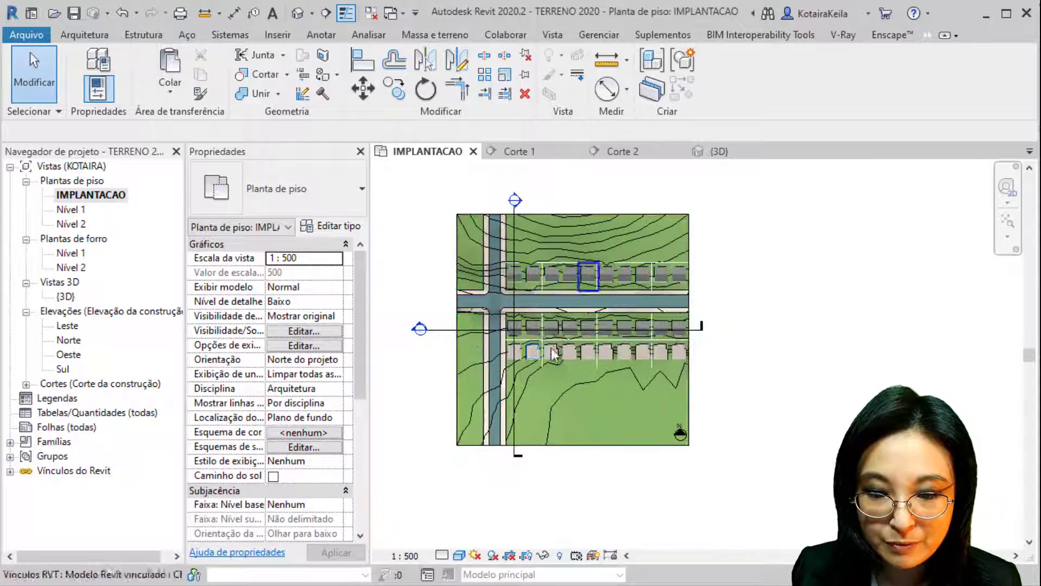
{"action": "left_click", "coordinate": [445, 332]}
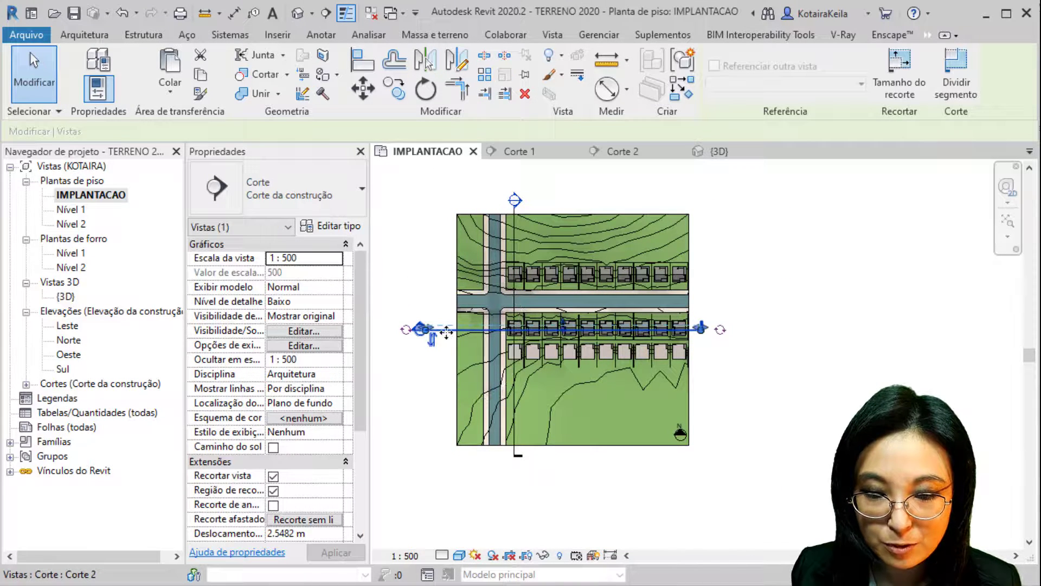
{"action": "left_click_drag", "start_coordinate": [446, 333], "coordinate": [447, 356]}
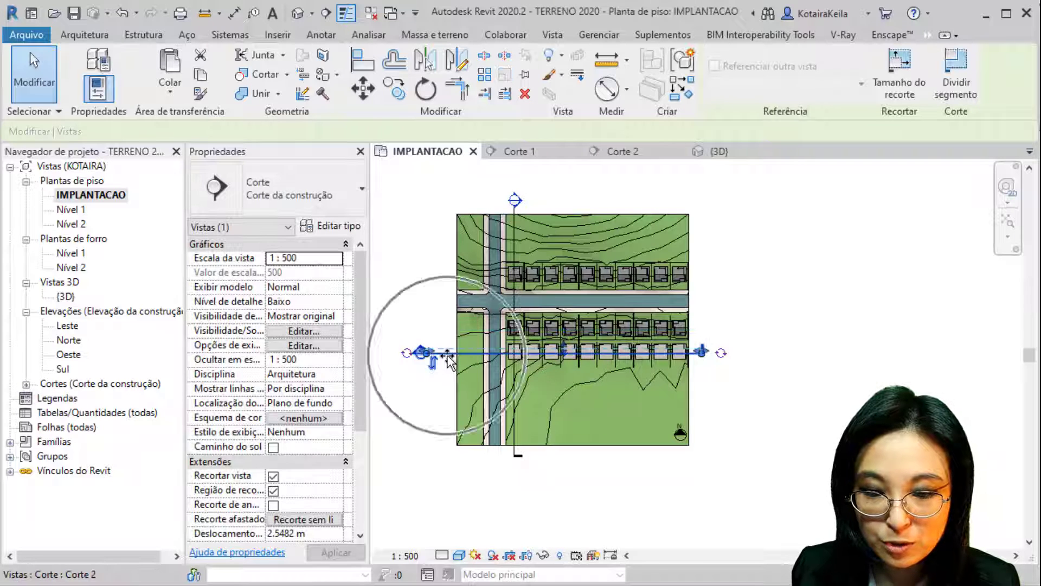
{"action": "left_click", "coordinate": [417, 318]}
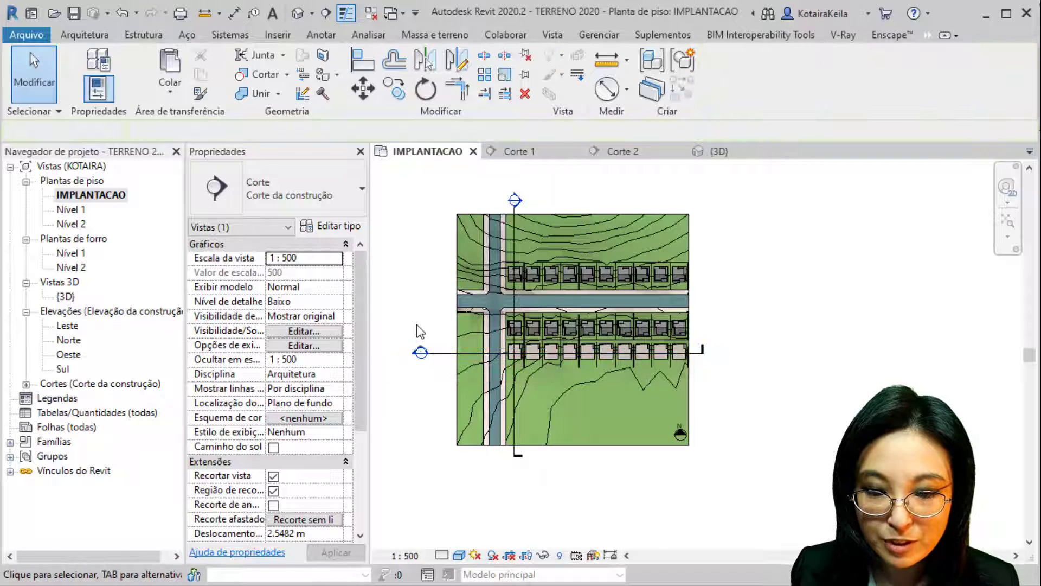
Open the Corte 2 view and display it in the hidden line visual style
{"action": "double_click", "coordinate": [421, 352]}
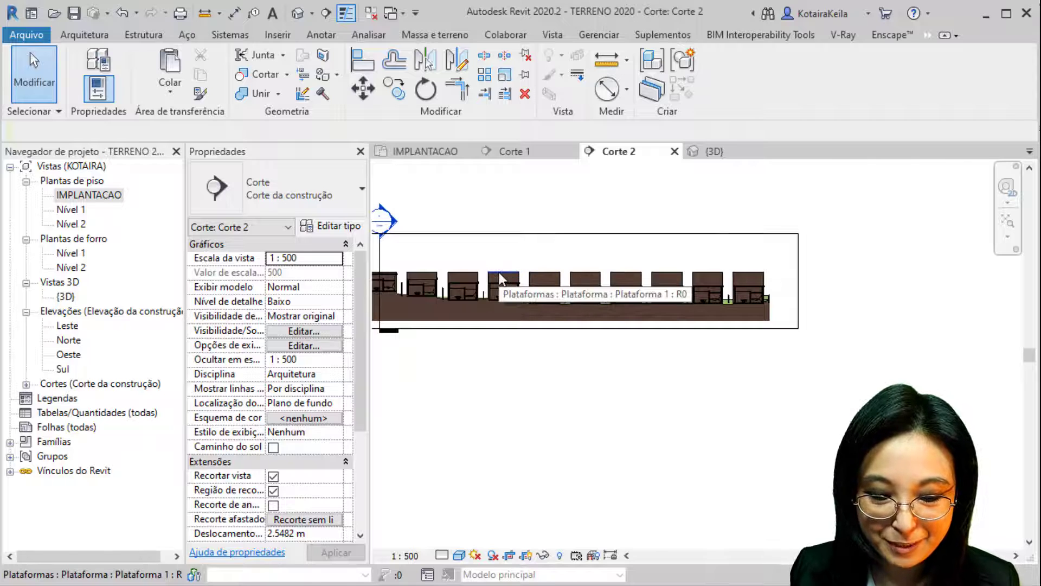
{"action": "key", "text": "h"}
{"action": "key", "text": "l"}
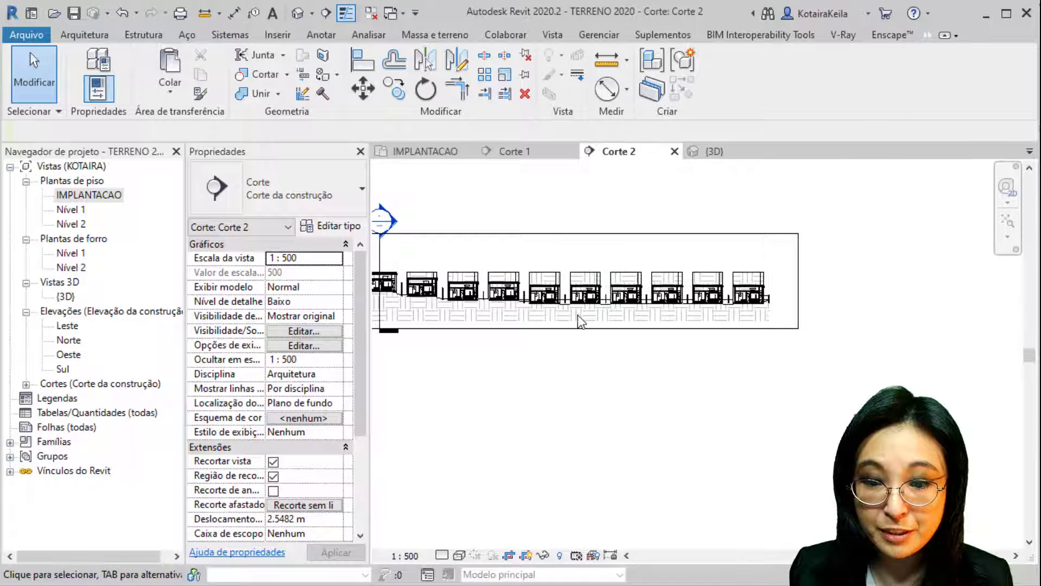
{"action": "middle_click_drag", "start_coordinate": [581, 321], "coordinate": [611, 325]}
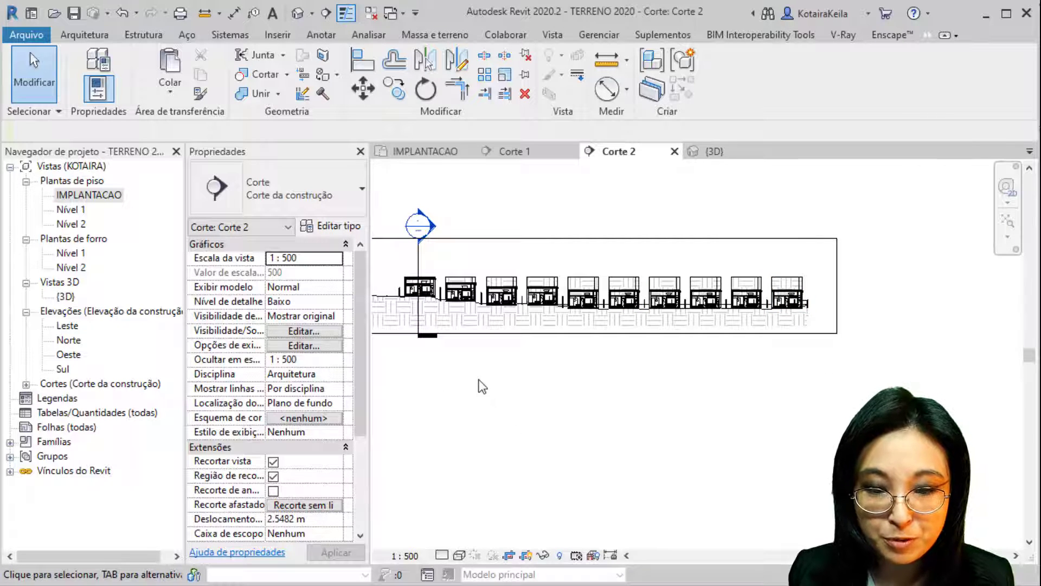
Select the whole row of houses in the section and filter the selection to only Plataformas
{"action": "scroll", "coordinate": [482, 386], "scroll_direction": "down", "scroll_amount": 1}
{"action": "left_click_drag", "start_coordinate": [386, 242], "coordinate": [776, 363]}
{"action": "left_click", "coordinate": [727, 77]}
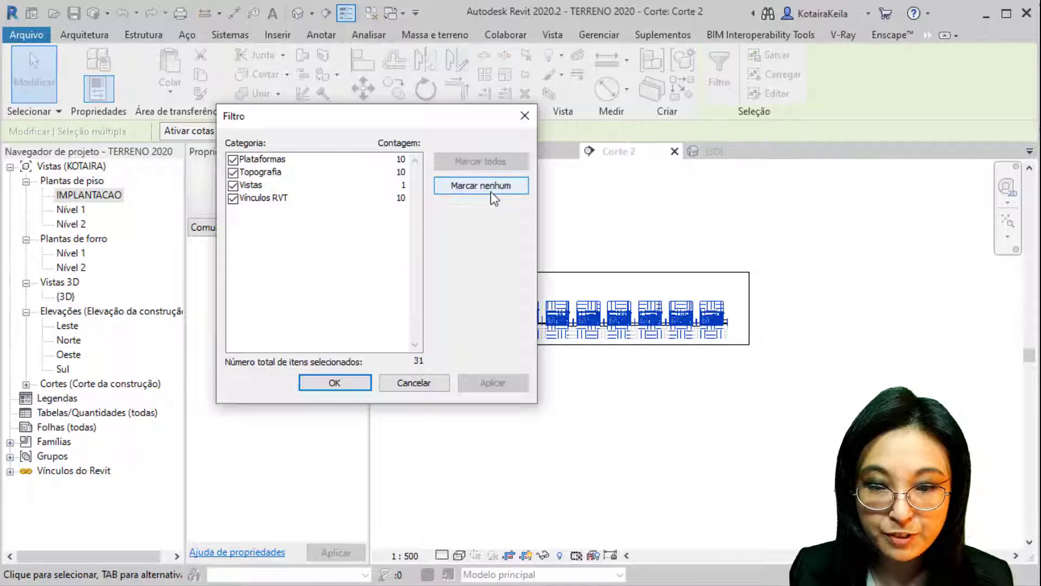
{"action": "left_click", "coordinate": [488, 187]}
{"action": "left_click", "coordinate": [233, 160]}
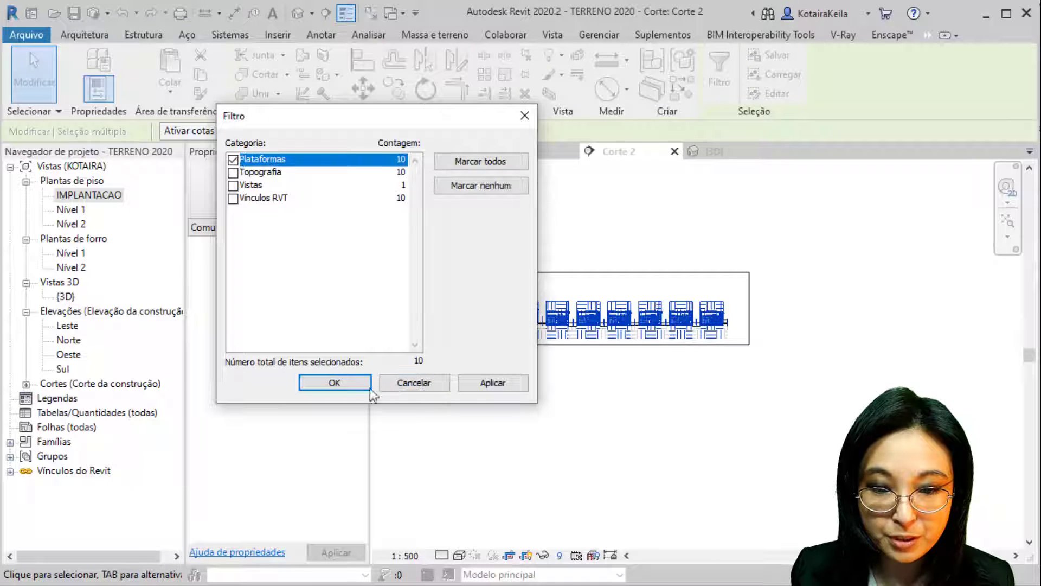
{"action": "left_click", "coordinate": [335, 382]}
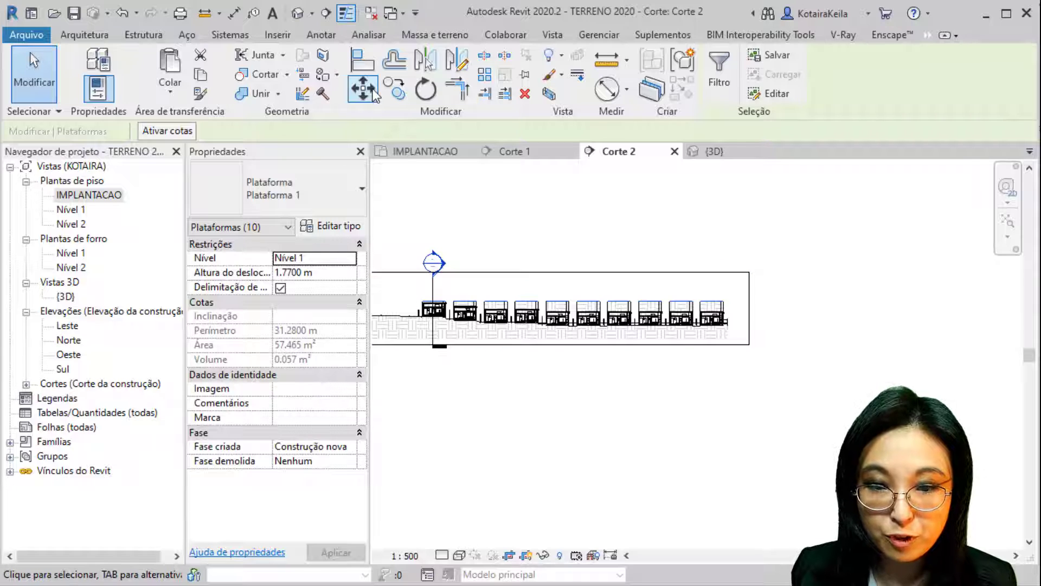
Move the selected pads vertically with Restringir enabled, from the easternmost pad's end down to the underside of that house's floor slab
{"action": "left_click", "coordinate": [363, 88]}
{"action": "scroll", "coordinate": [776, 331], "scroll_direction": "up", "scroll_amount": 5}
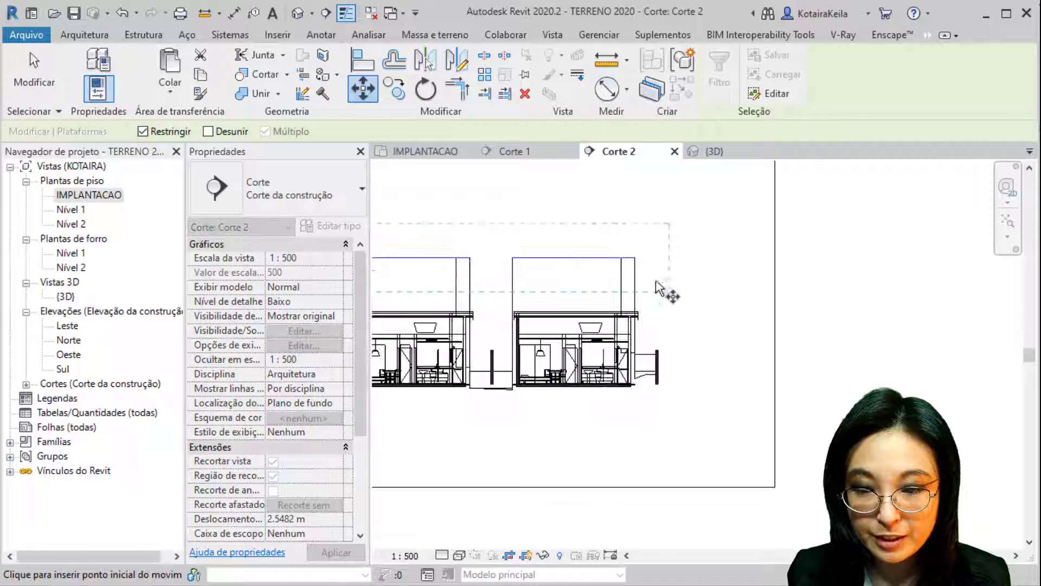
{"action": "scroll", "coordinate": [651, 274], "scroll_direction": "up", "scroll_amount": 3}
{"action": "left_click", "coordinate": [613, 229]}
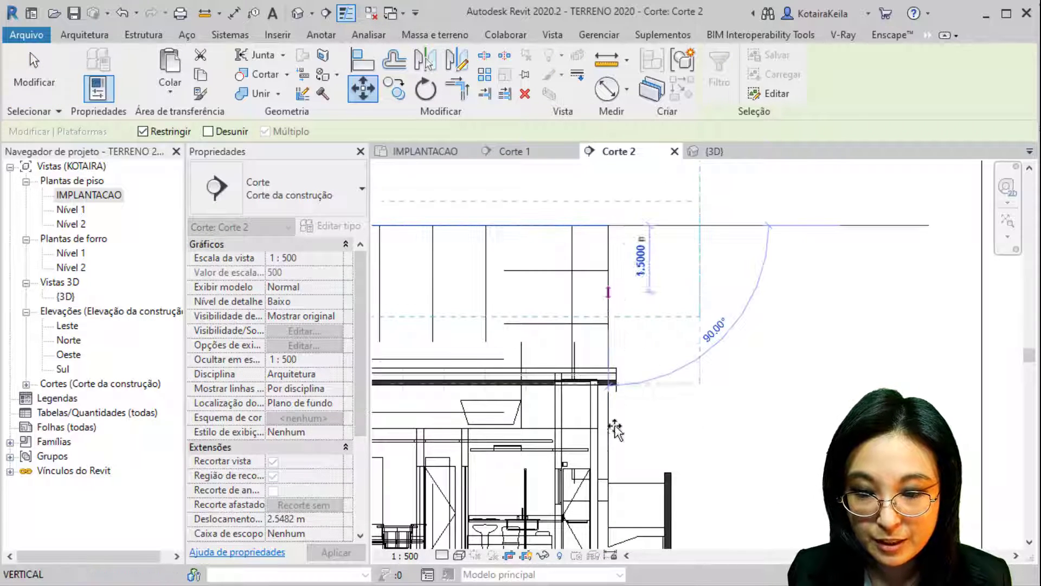
{"action": "scroll", "coordinate": [613, 352], "scroll_direction": "up", "scroll_amount": 6}
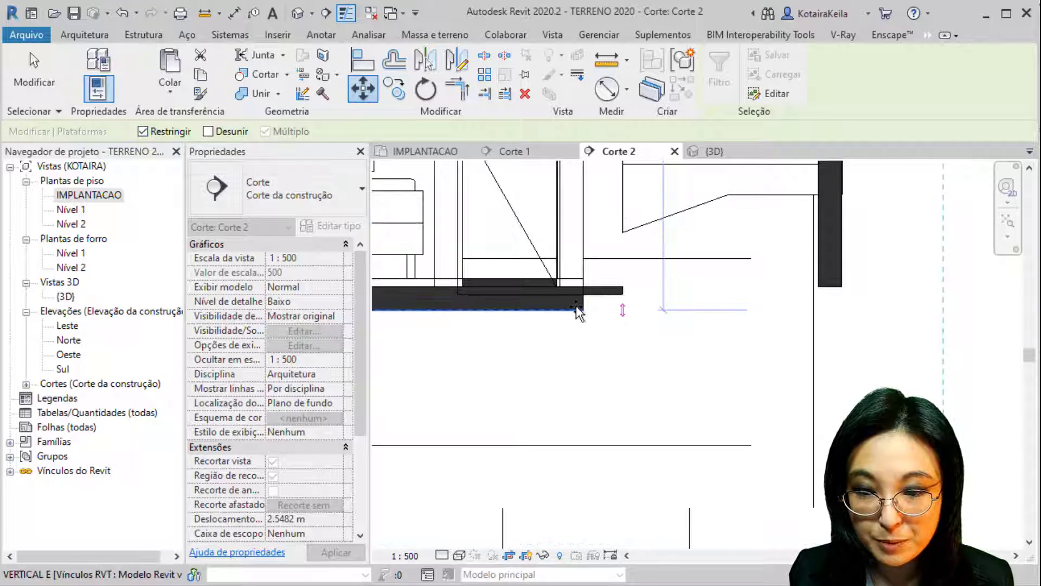
{"action": "left_click", "coordinate": [577, 305]}
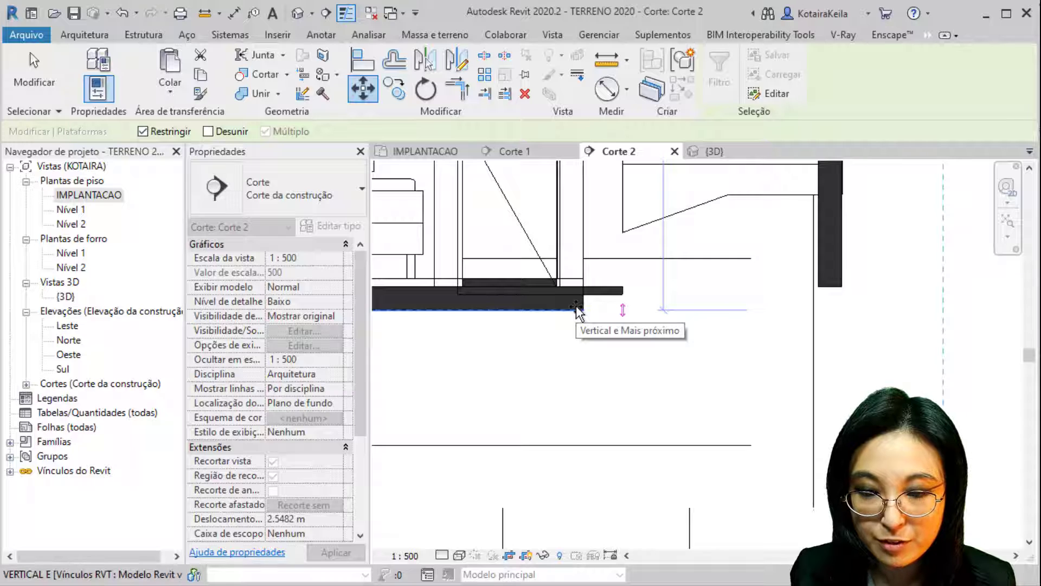
{"action": "left_click", "coordinate": [623, 304]}
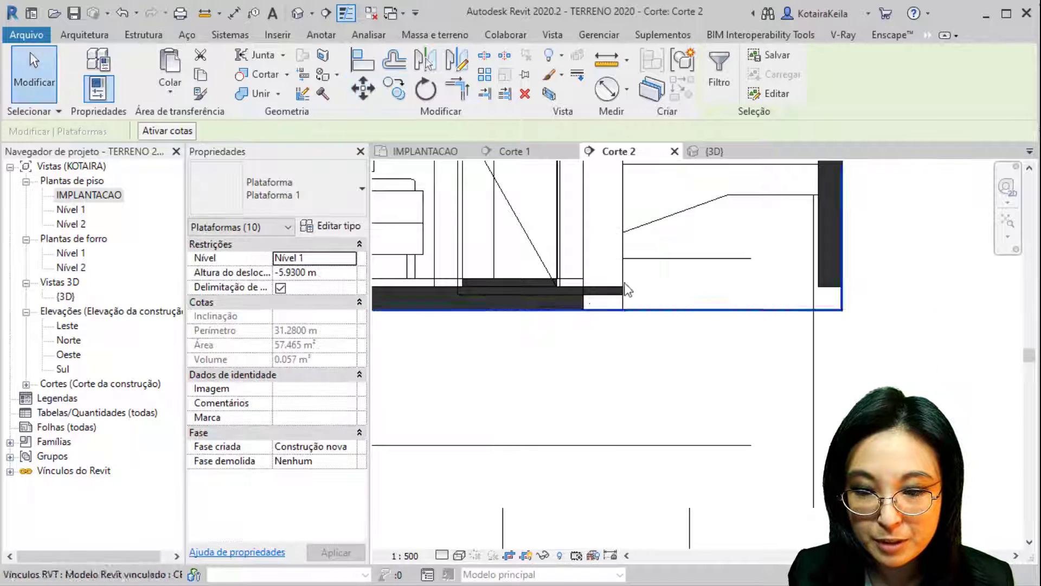
Examine how the pads sit against the floor slabs of the houses along the whole row
{"action": "scroll", "coordinate": [627, 327], "scroll_direction": "down", "scroll_amount": 5}
{"action": "middle_click_drag", "start_coordinate": [586, 374], "coordinate": [1010, 357]}
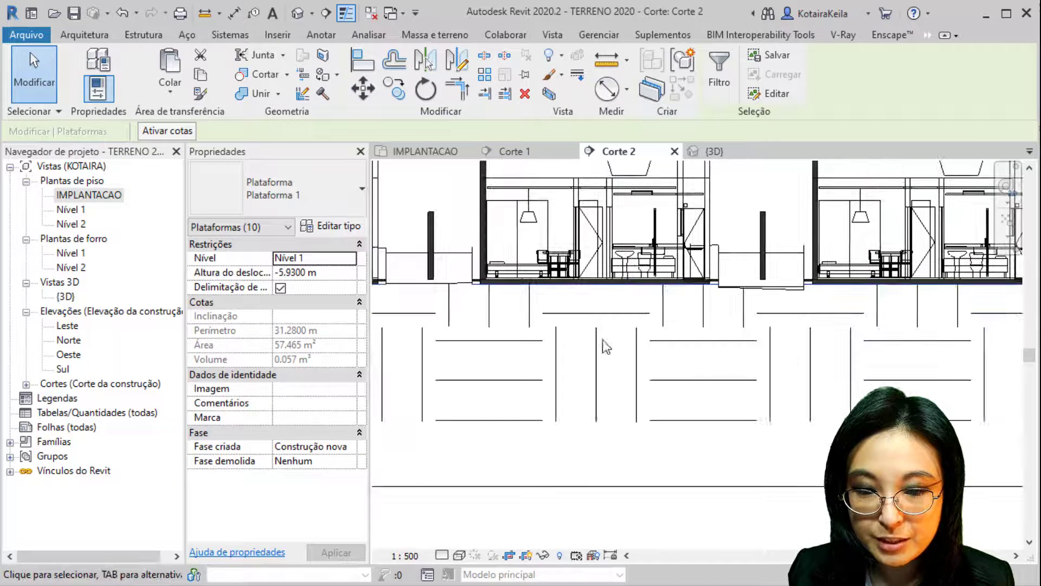
{"action": "scroll", "coordinate": [602, 342], "scroll_direction": "down", "scroll_amount": 2}
{"action": "middle_click_drag", "start_coordinate": [772, 320], "coordinate": [914, 277]}
{"action": "middle_click_drag", "start_coordinate": [662, 307], "coordinate": [643, 303]}
{"action": "middle_click_drag", "start_coordinate": [719, 317], "coordinate": [860, 324]}
{"action": "middle_click_drag", "start_coordinate": [385, 266], "coordinate": [555, 256]}
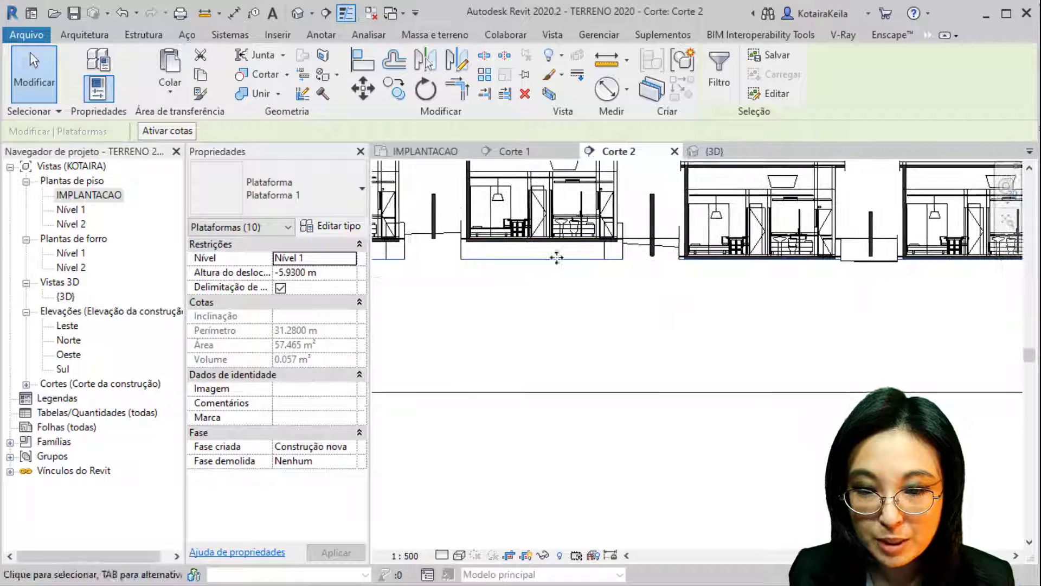
{"action": "scroll", "coordinate": [532, 246], "scroll_direction": "down", "scroll_amount": 4}
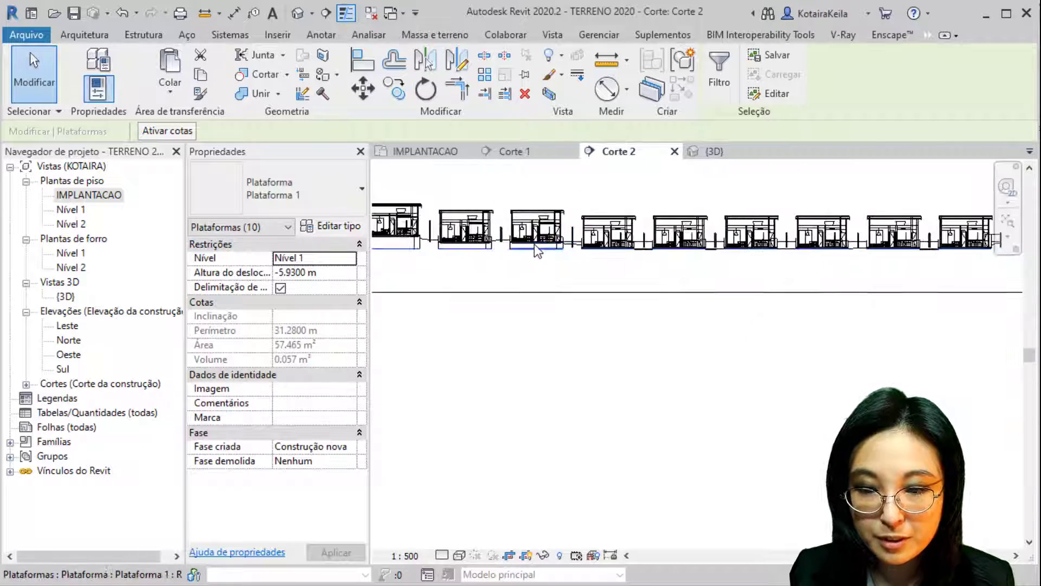
{"action": "middle_click_drag", "start_coordinate": [572, 349], "coordinate": [551, 368]}
{"action": "scroll", "coordinate": [549, 364], "scroll_direction": "down", "scroll_amount": 2}
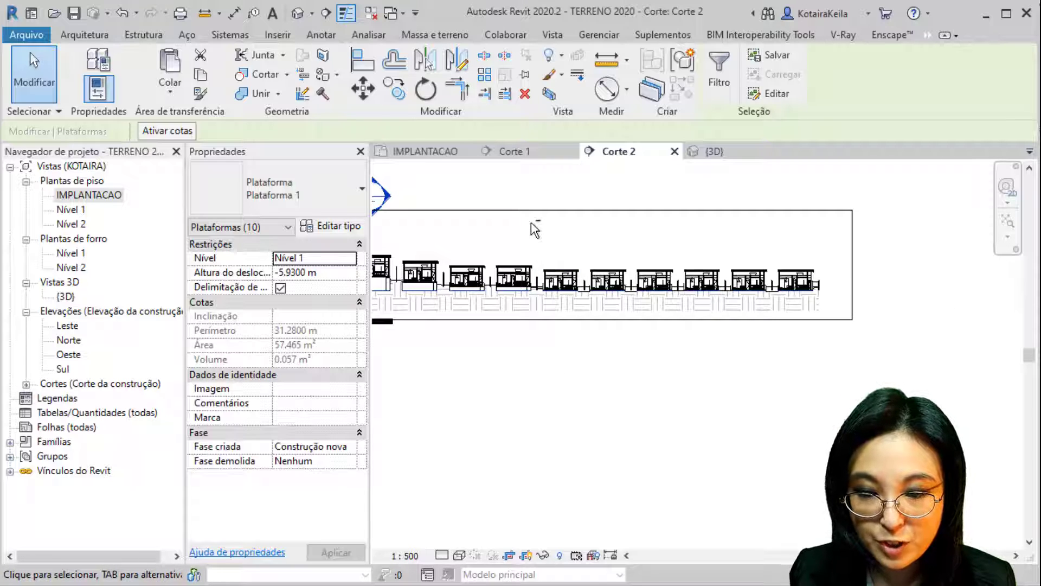
Deselect the pads of the six eastern houses and start moving the four remaining western pads
{"action": "left_click_drag", "start_coordinate": [531, 223], "coordinate": [874, 355]}
{"action": "middle_click_drag", "start_coordinate": [578, 340], "coordinate": [723, 340]}
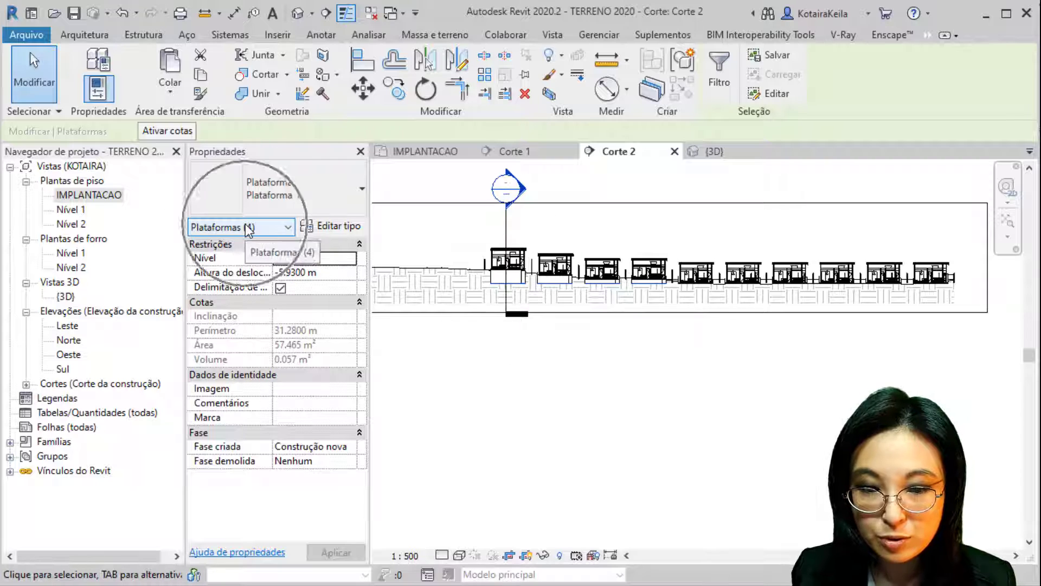
{"action": "scroll", "coordinate": [624, 299], "scroll_direction": "up", "scroll_amount": 6}
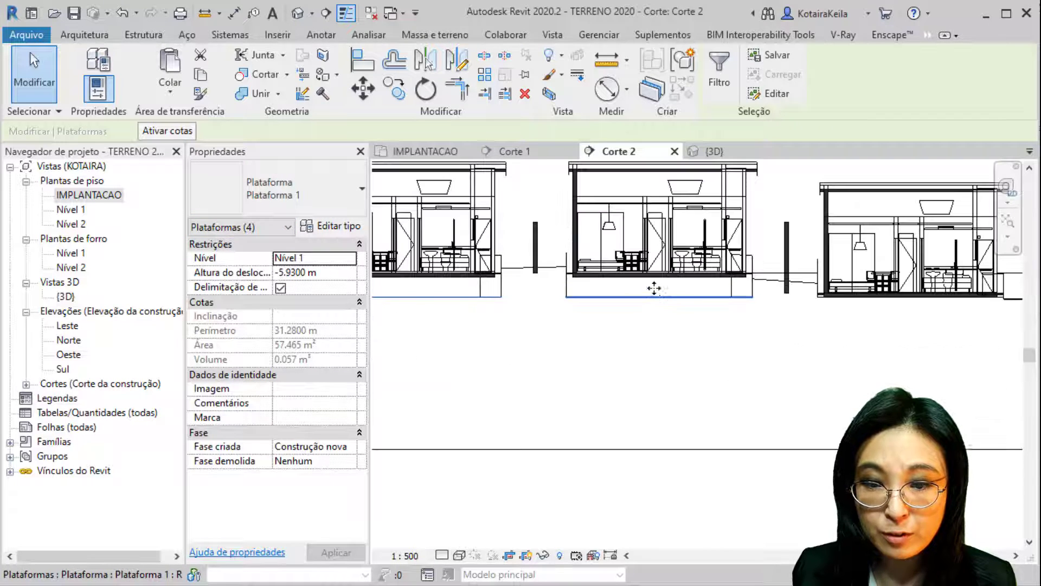
{"action": "left_click", "coordinate": [363, 88]}
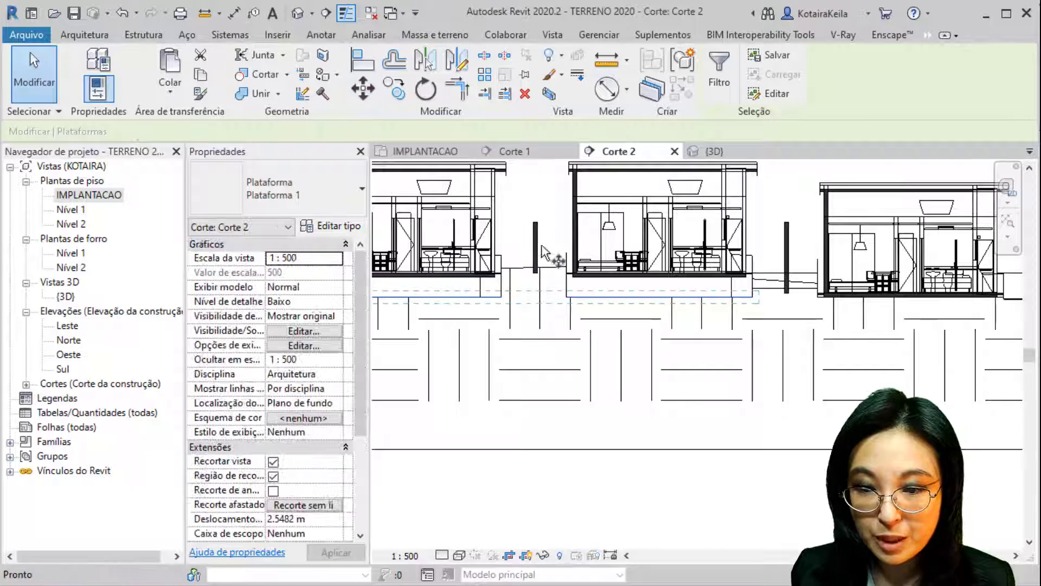
Move the four selected building pads vertically up to the underside of the house floor slab in the Corte 2 section
{"action": "scroll", "coordinate": [597, 304], "scroll_direction": "up", "scroll_amount": 5}
{"action": "scroll", "coordinate": [526, 314], "scroll_direction": "up", "scroll_amount": 5}
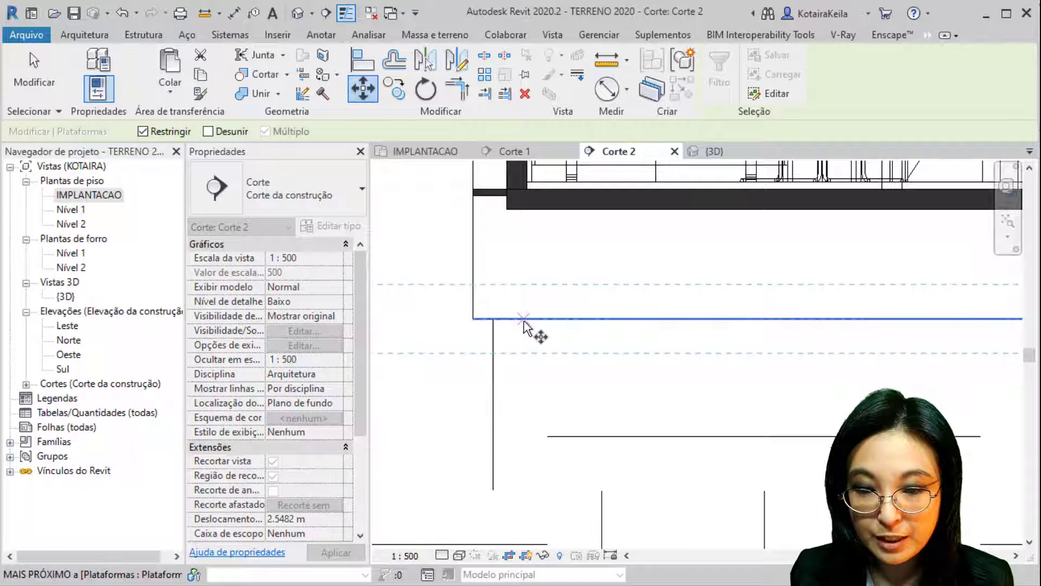
{"action": "scroll", "coordinate": [525, 314], "scroll_direction": "up", "scroll_amount": 3}
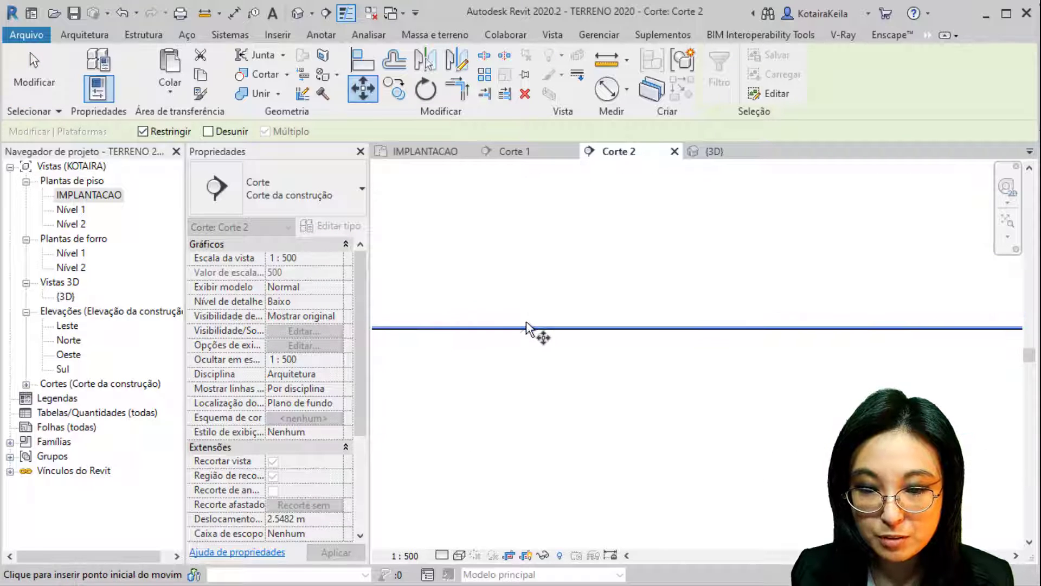
{"action": "left_click", "coordinate": [526, 327]}
{"action": "scroll", "coordinate": [526, 348], "scroll_direction": "down", "scroll_amount": 4}
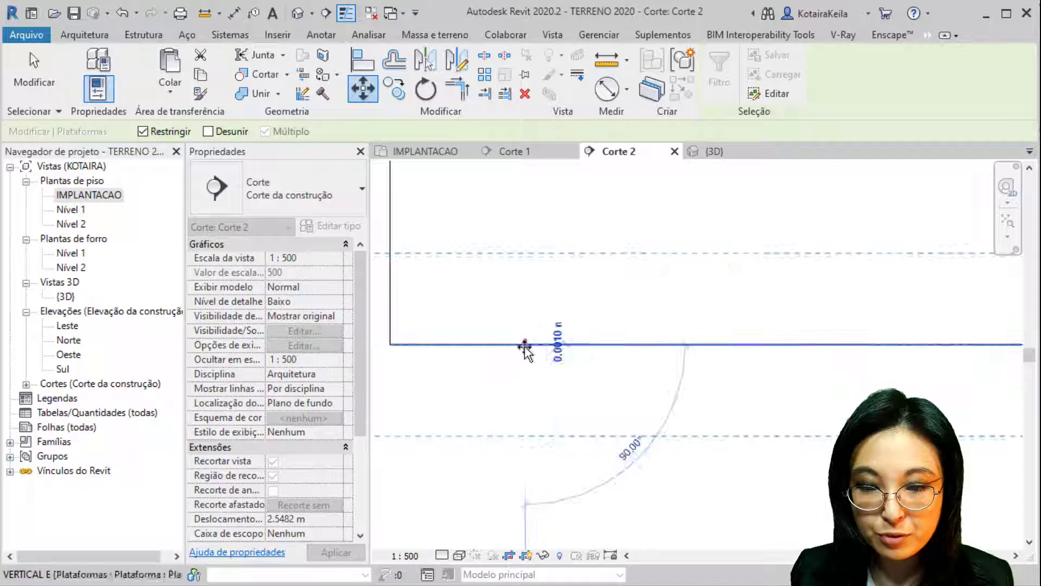
{"action": "left_click", "coordinate": [520, 235]}
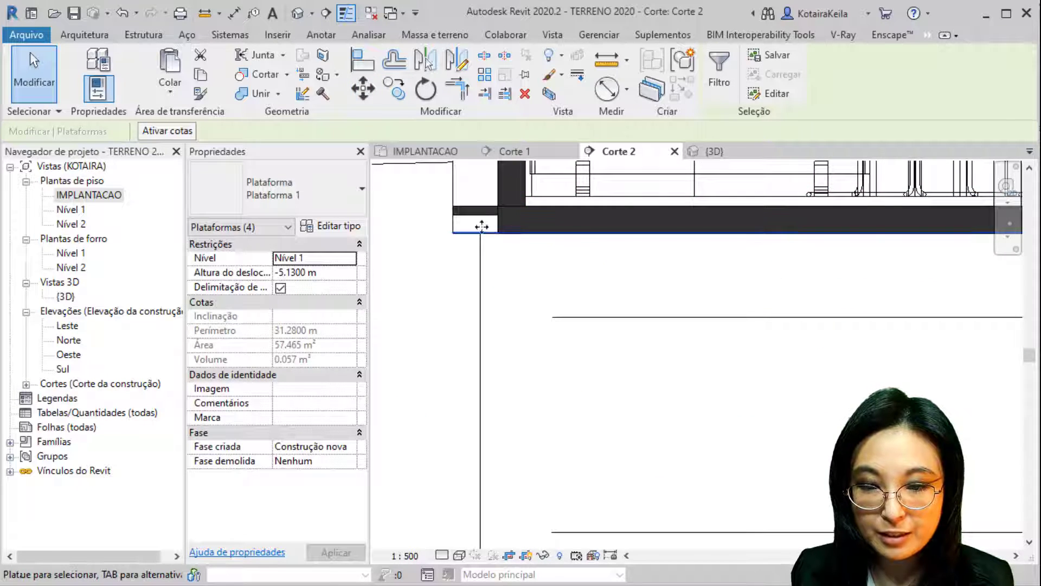
Remove the pads already touching their houses from the selection and move the remaining two up 0.90 m to the next house's slab underside
{"action": "scroll", "coordinate": [555, 270], "scroll_direction": "down", "scroll_amount": 4}
{"action": "middle_click_drag", "start_coordinate": [509, 332], "coordinate": [868, 307]}
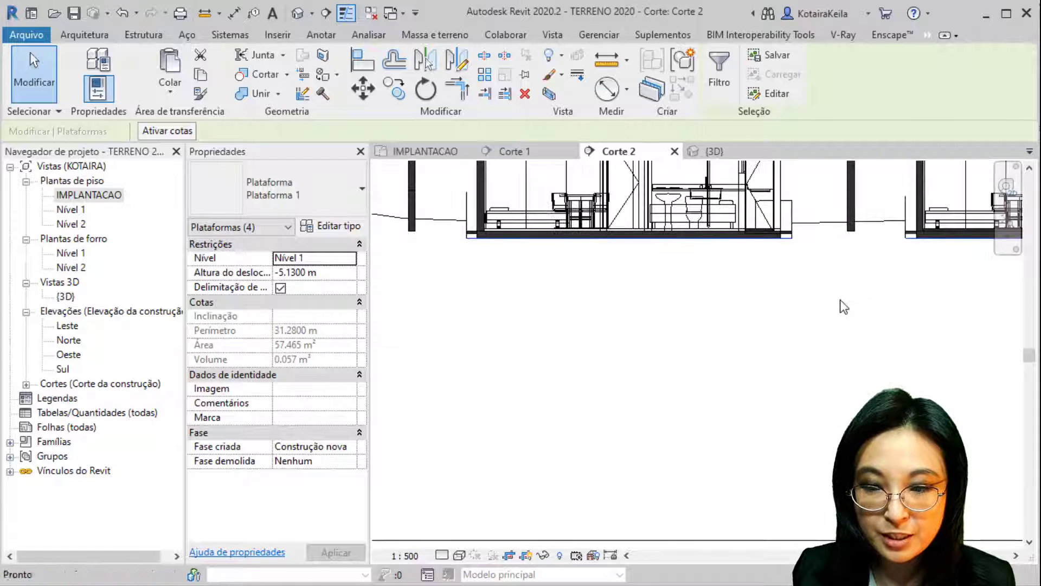
{"action": "middle_click_drag", "start_coordinate": [685, 355], "coordinate": [902, 353]}
{"action": "scroll", "coordinate": [743, 316], "scroll_direction": "down", "scroll_amount": 2}
{"action": "mouse_move", "coordinate": [744, 316]}
{"action": "middle_mouse_down"}
{"action": "mouse_move", "coordinate": [918, 326]}
{"action": "mouse_move", "coordinate": [619, 262]}
{"action": "middle_mouse_up"}
{"action": "scroll", "coordinate": [894, 309], "scroll_direction": "down", "scroll_amount": 3}
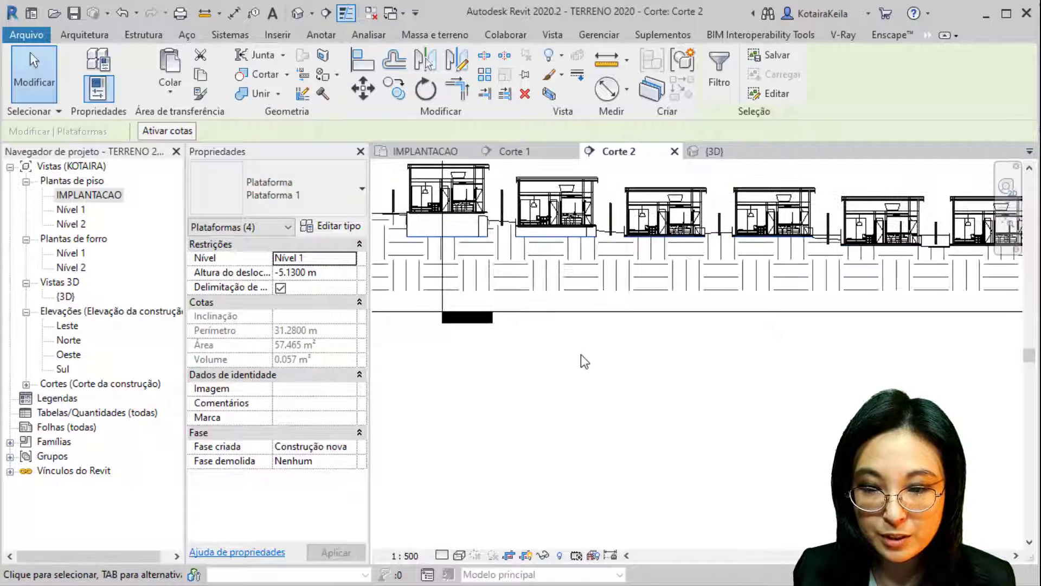
{"action": "left_click_drag", "start_coordinate": [592, 347], "coordinate": [894, 152], "text": "shift"}
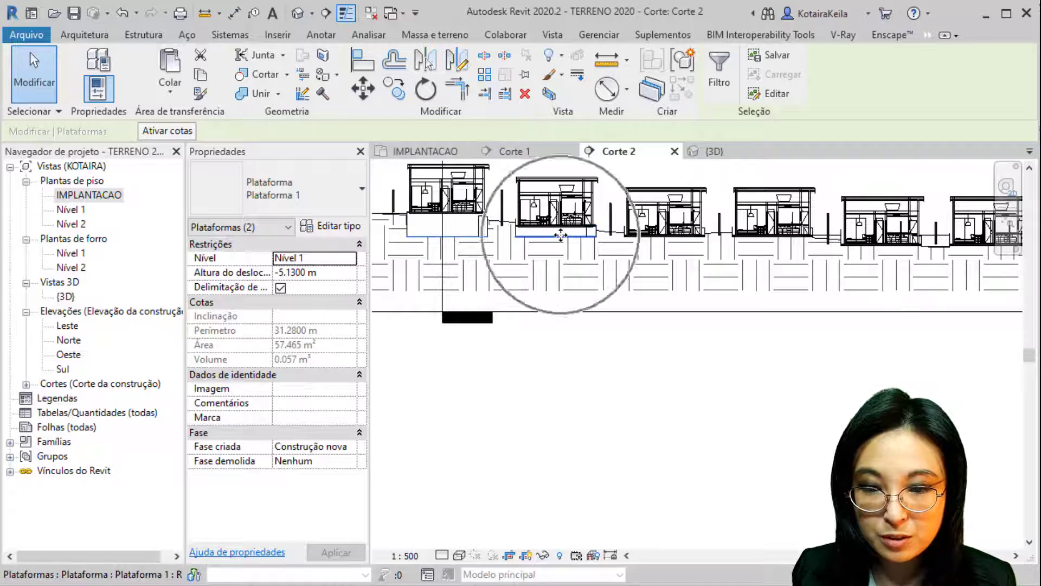
{"action": "left_click", "coordinate": [363, 90]}
{"action": "scroll", "coordinate": [507, 209], "scroll_direction": "up", "scroll_amount": 2}
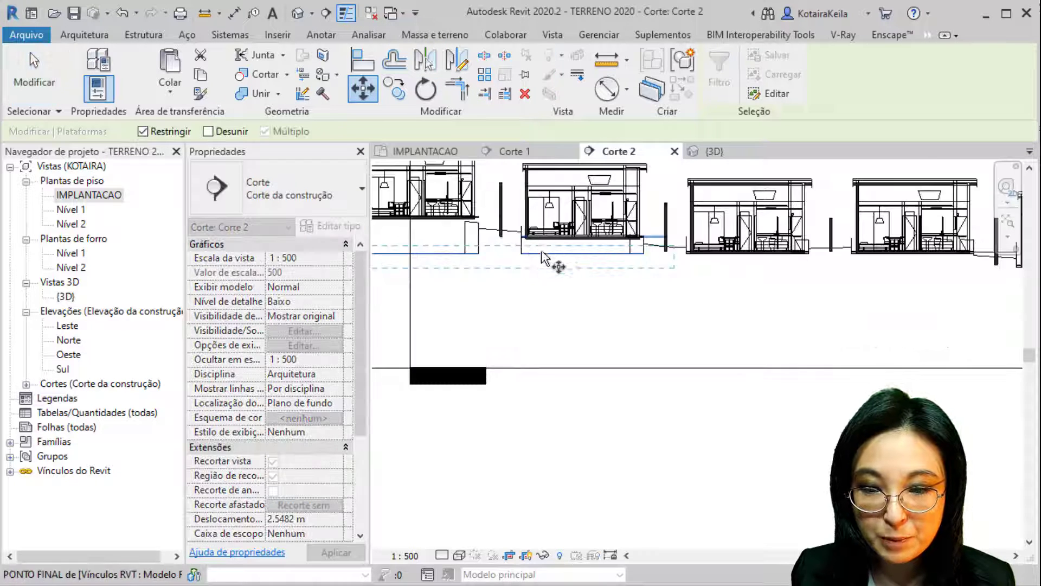
{"action": "scroll", "coordinate": [548, 261], "scroll_direction": "up", "scroll_amount": 6}
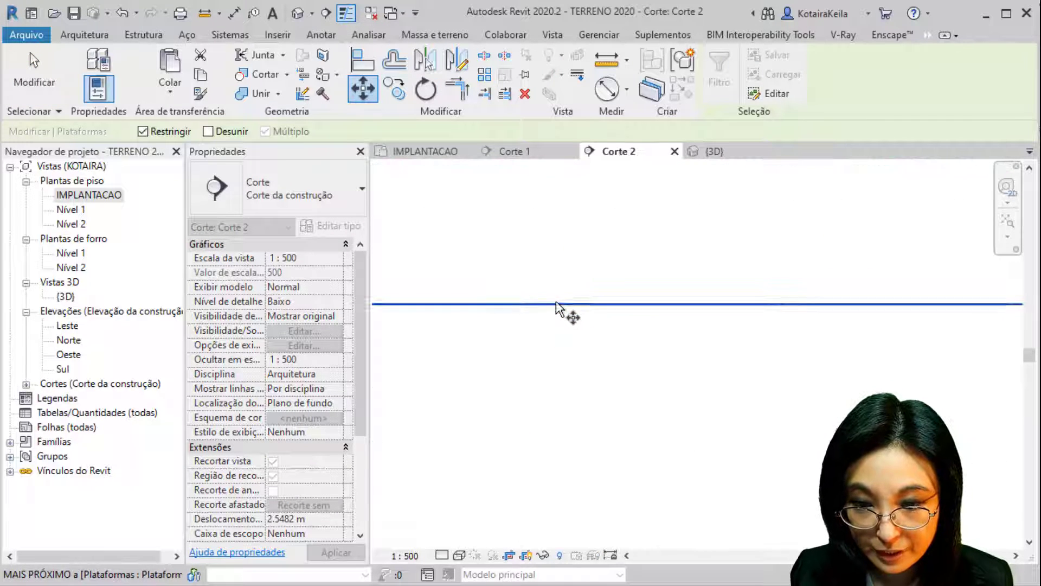
{"action": "scroll", "coordinate": [556, 302], "scroll_direction": "up", "scroll_amount": 1}
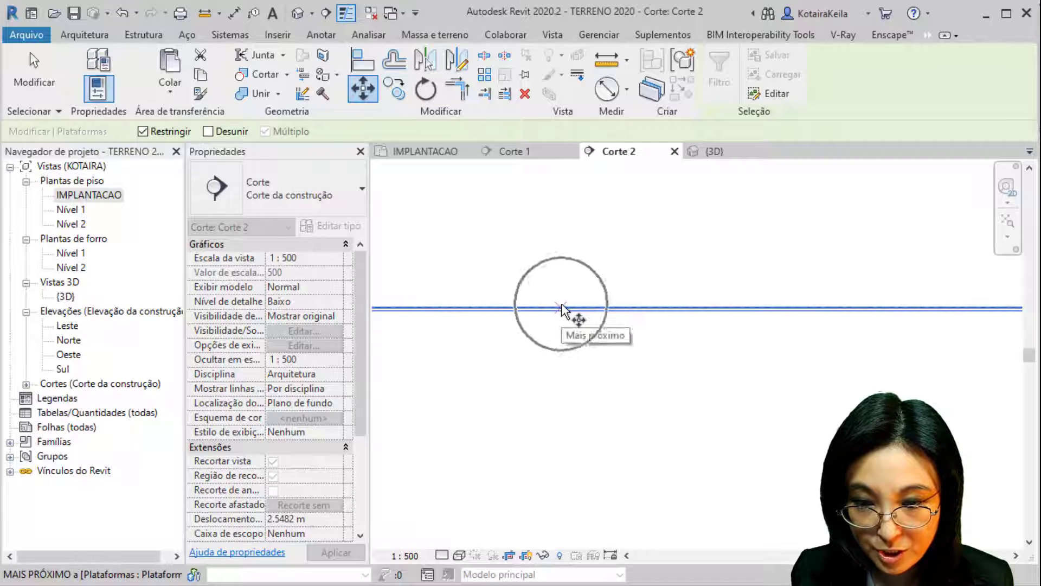
{"action": "left_click", "coordinate": [560, 306]}
{"action": "scroll", "coordinate": [560, 341], "scroll_direction": "down", "scroll_amount": 5}
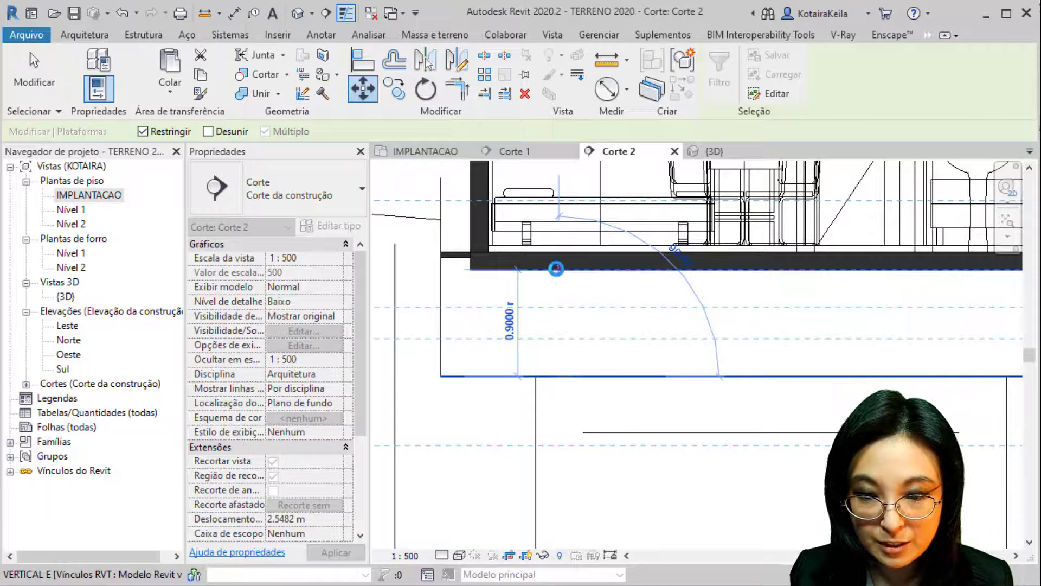
{"action": "left_click", "coordinate": [556, 269]}
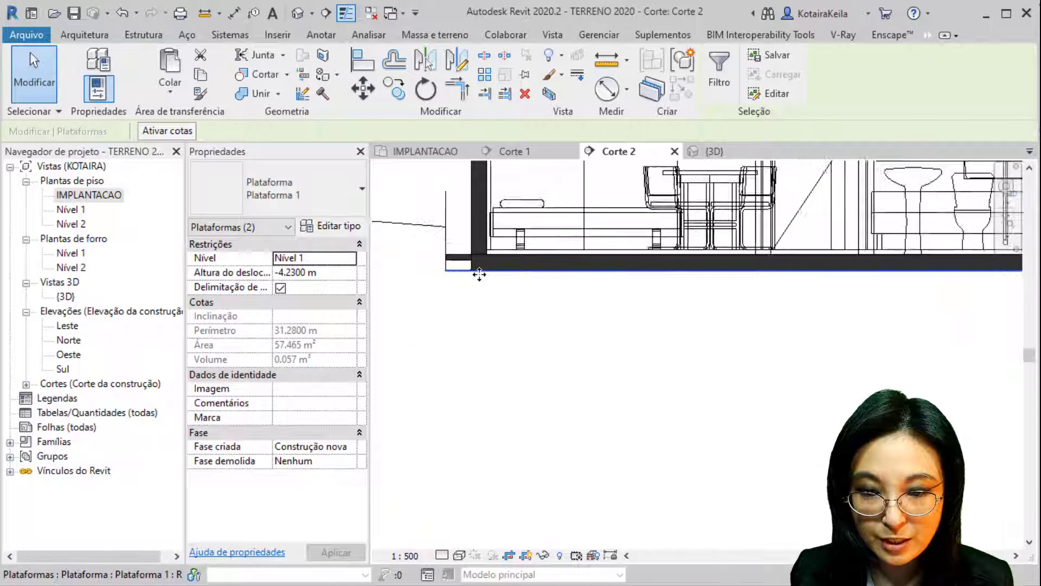
Deselect the pad just aligned and move the last one up 1.20 m to the underside of the highest house's slab
{"action": "scroll", "coordinate": [480, 275], "scroll_direction": "down", "scroll_amount": 4}
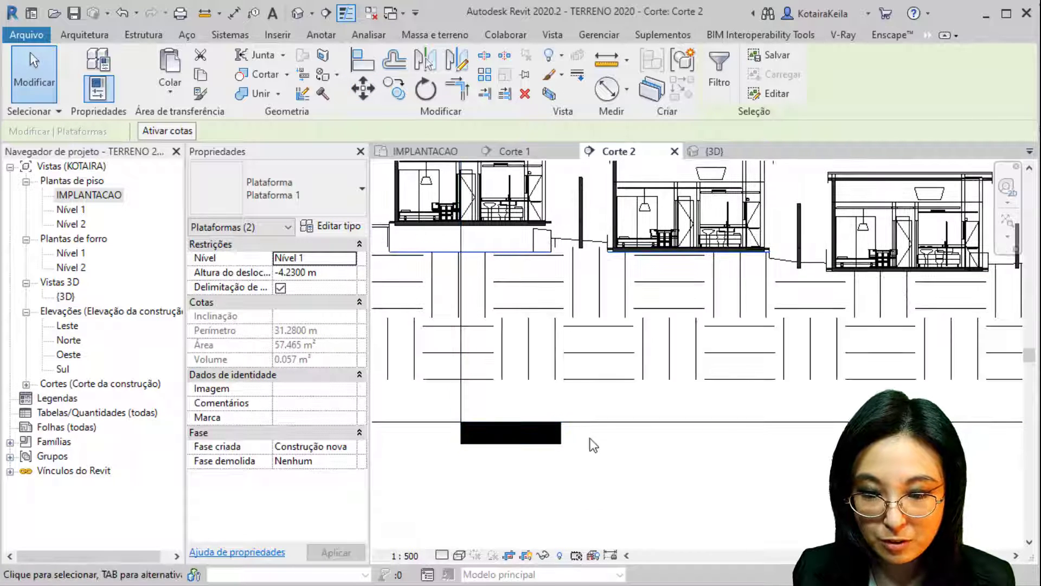
{"action": "left_click", "coordinate": [756, 253]}
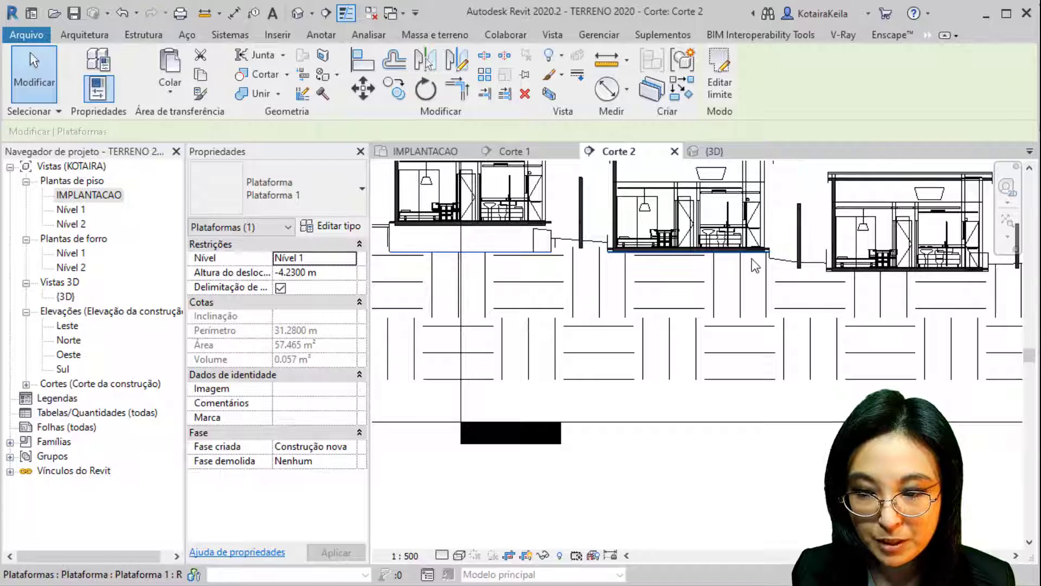
{"action": "scroll", "coordinate": [488, 290], "scroll_direction": "down", "scroll_amount": 1}
{"action": "scroll", "coordinate": [461, 252], "scroll_direction": "up", "scroll_amount": 5}
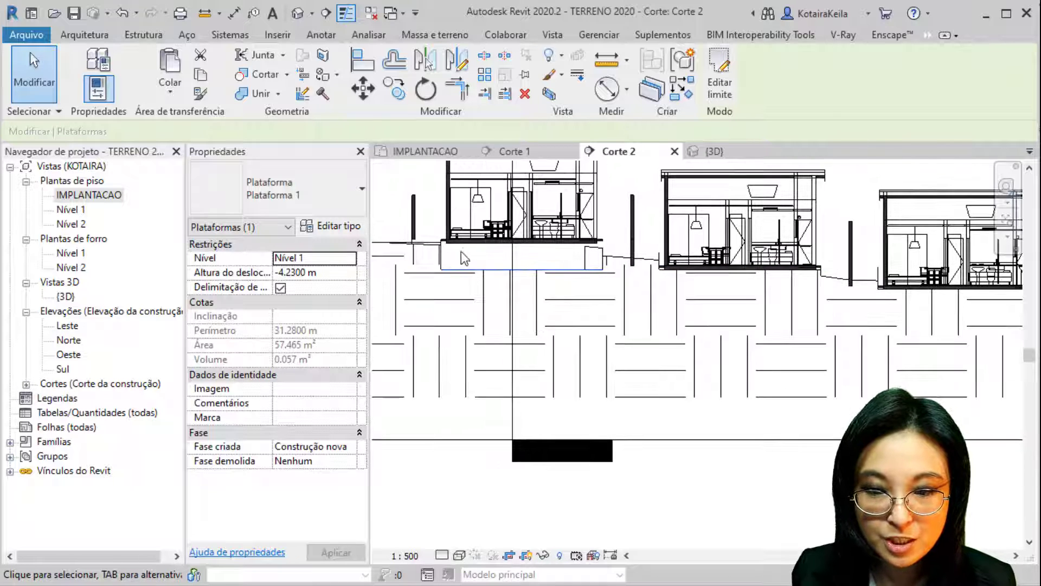
{"action": "left_click", "coordinate": [365, 90]}
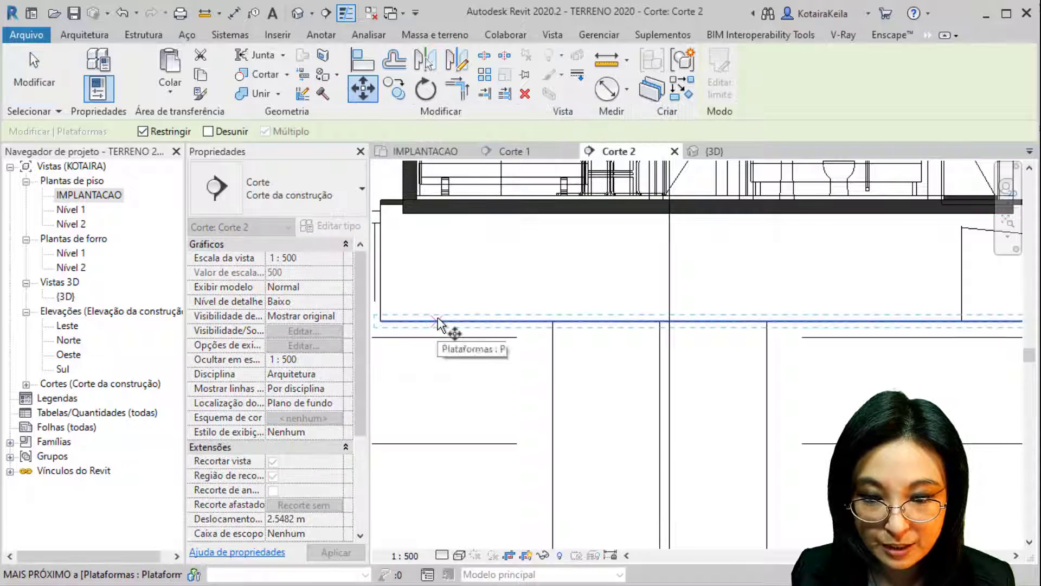
{"action": "left_click", "coordinate": [439, 323]}
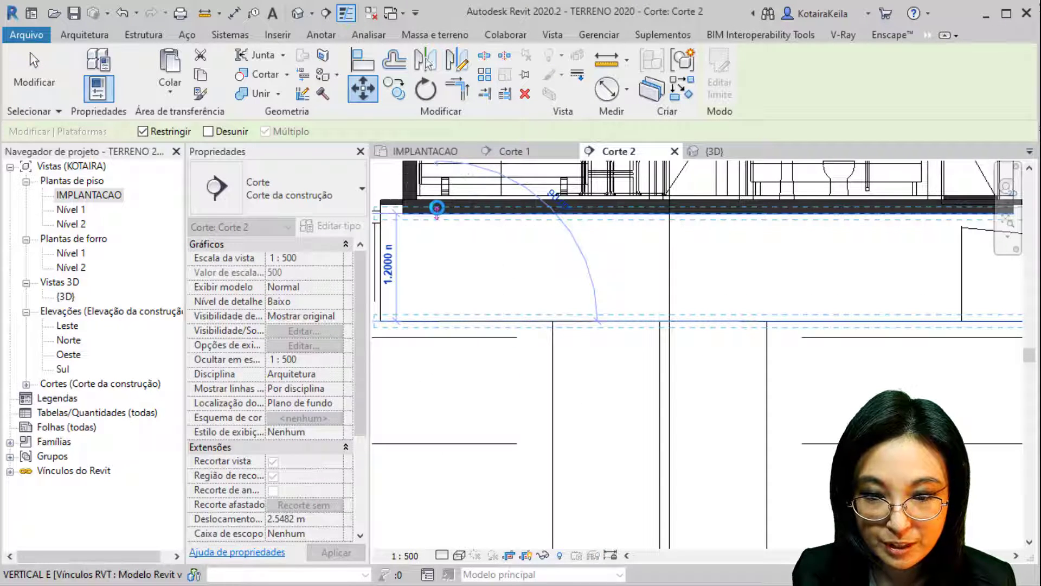
{"action": "left_click", "coordinate": [438, 207]}
{"action": "scroll", "coordinate": [453, 256], "scroll_direction": "down", "scroll_amount": 5}
{"action": "key", "text": "Escape"}
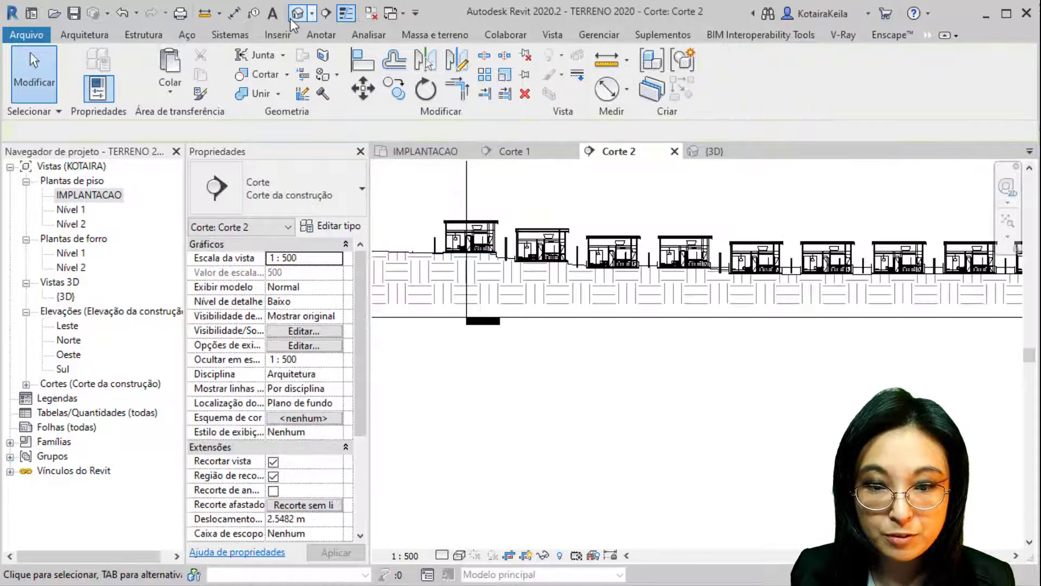
In the 3D view, select all instances of the linked house model CEF ARQ 2020 R01.rvt and temporarily hide them
{"action": "left_click", "coordinate": [291, 19]}
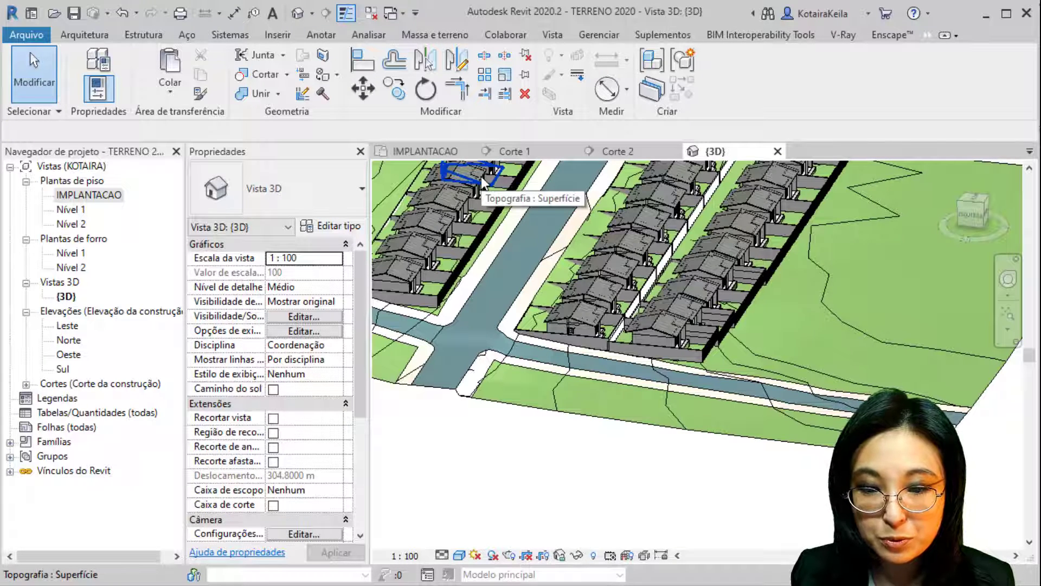
{"action": "left_click", "coordinate": [417, 296]}
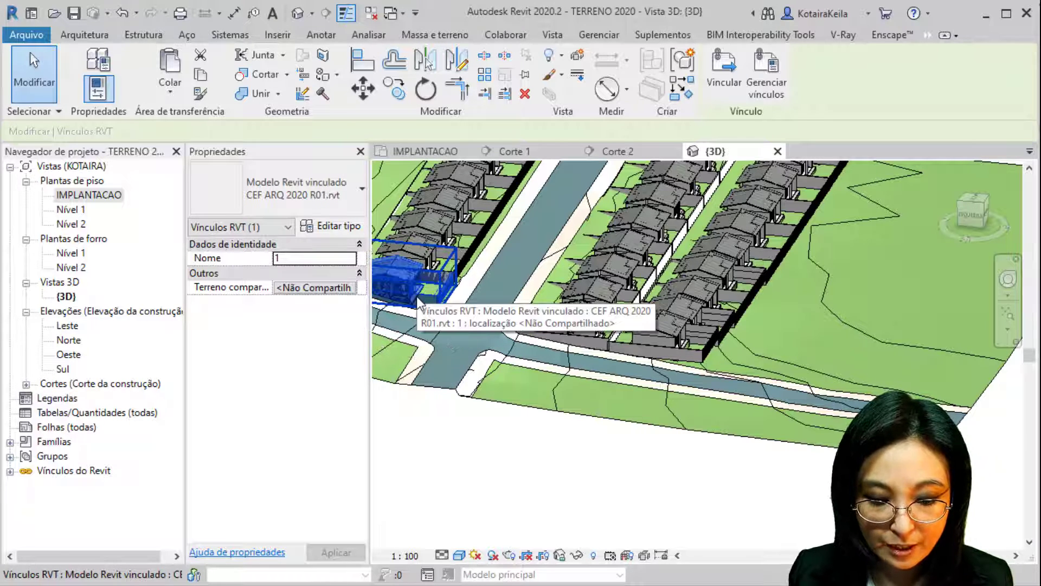
{"action": "key", "text": "s"}
{"action": "key", "text": "a"}
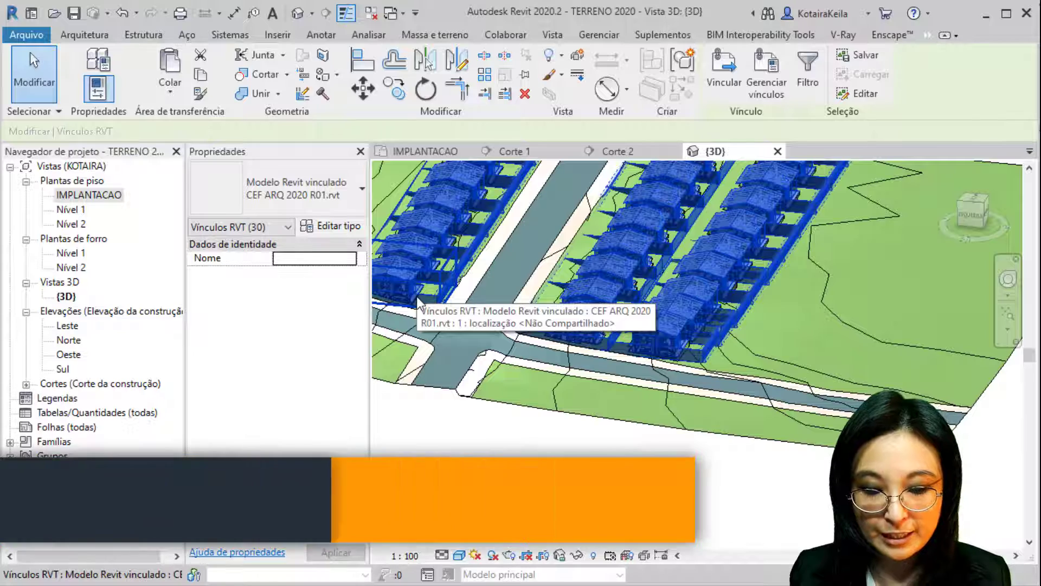
{"action": "key", "text": "h"}
{"action": "key", "text": "h"}
{"action": "scroll", "coordinate": [417, 299], "scroll_direction": "down", "scroll_amount": 2}
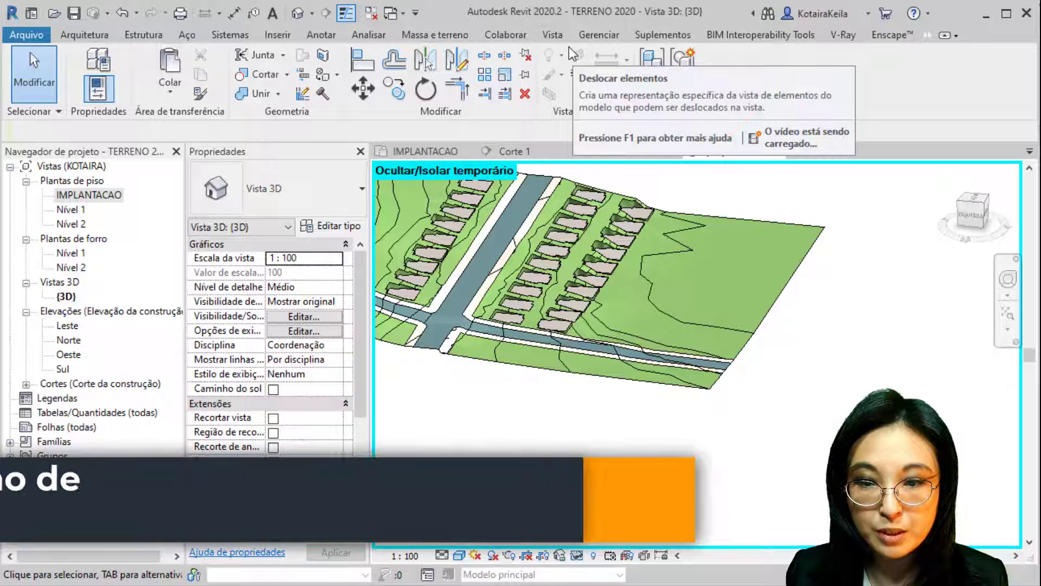
Use Spot Elevation to check the heights of the first pads beside the street intersection, without placing any annotation
{"action": "left_click", "coordinate": [332, 36]}
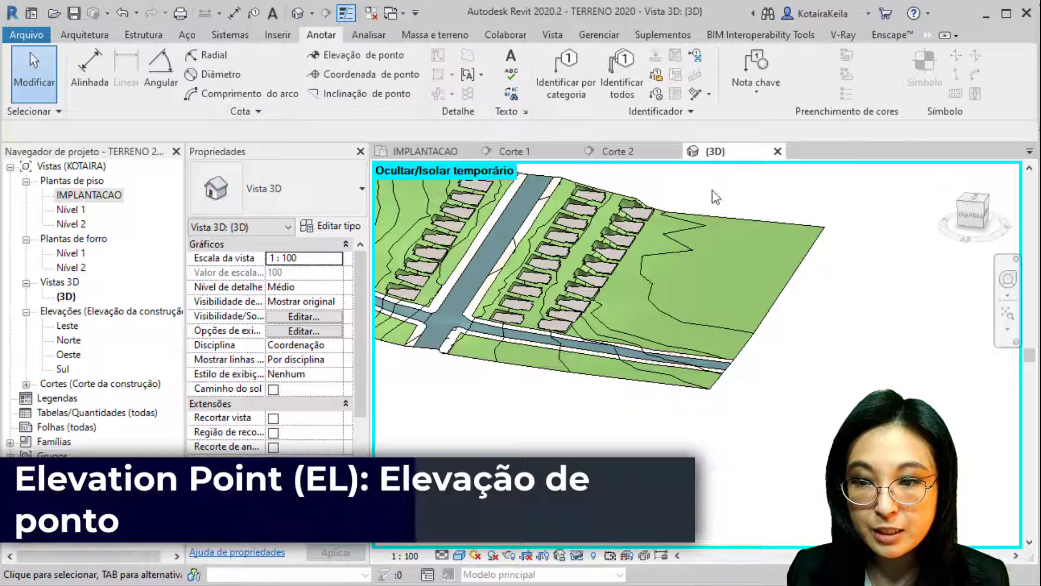
{"action": "left_click", "coordinate": [379, 60]}
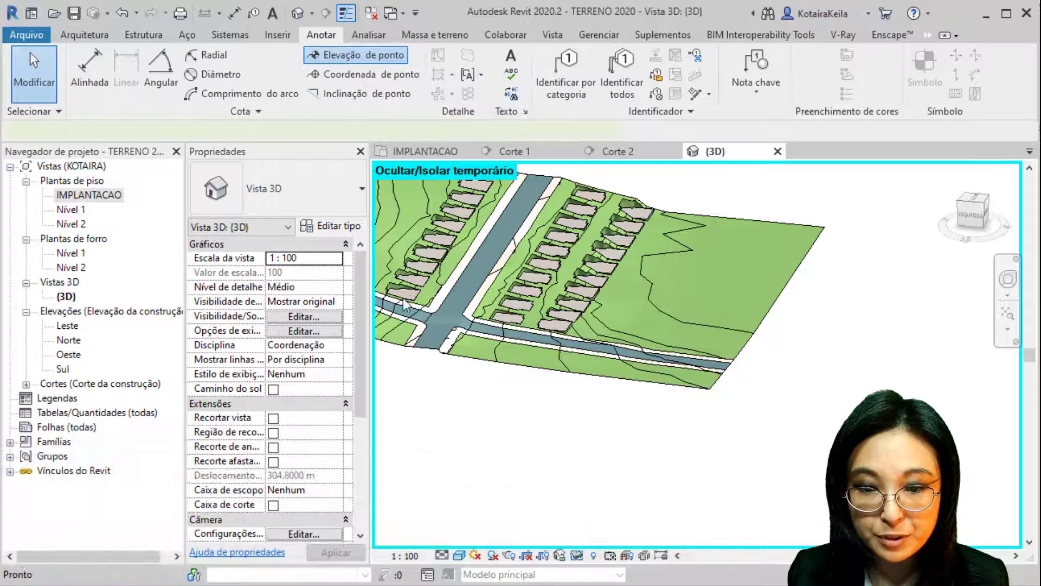
{"action": "scroll", "coordinate": [406, 298], "scroll_direction": "up", "scroll_amount": 10}
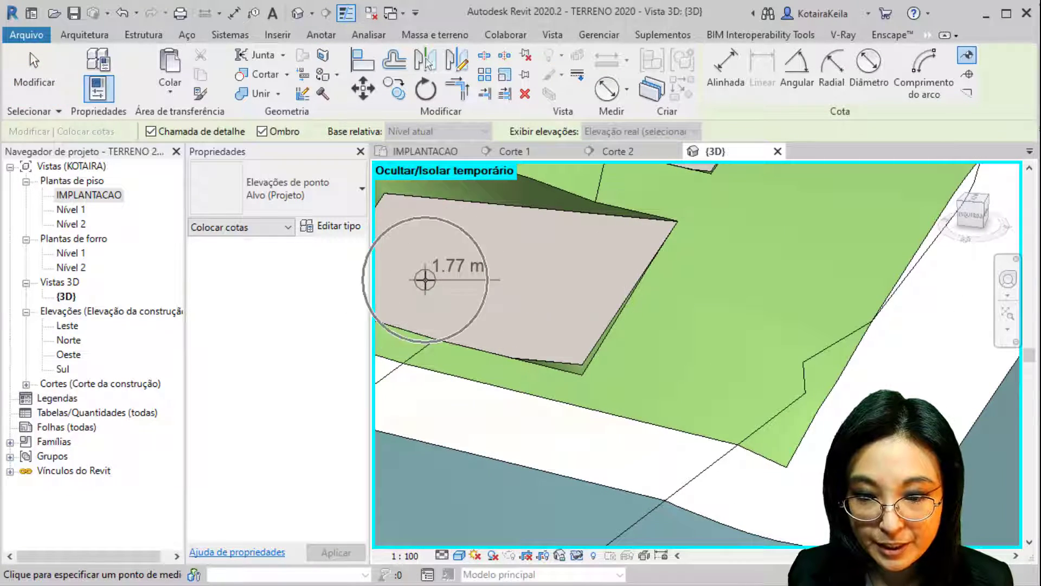
{"action": "scroll", "coordinate": [558, 291], "scroll_direction": "down", "scroll_amount": 6}
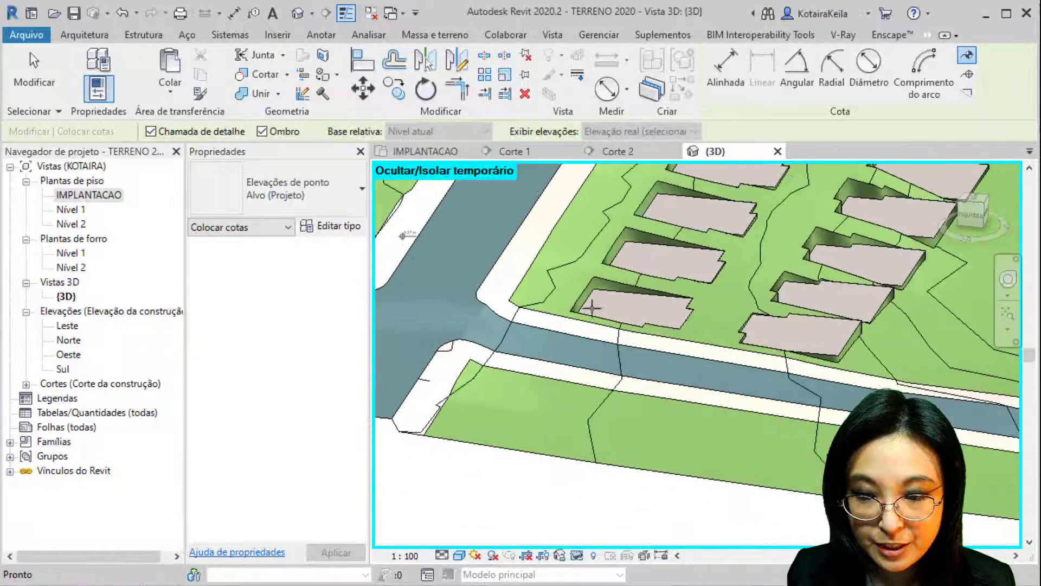
{"action": "scroll", "coordinate": [591, 308], "scroll_direction": "up", "scroll_amount": 5}
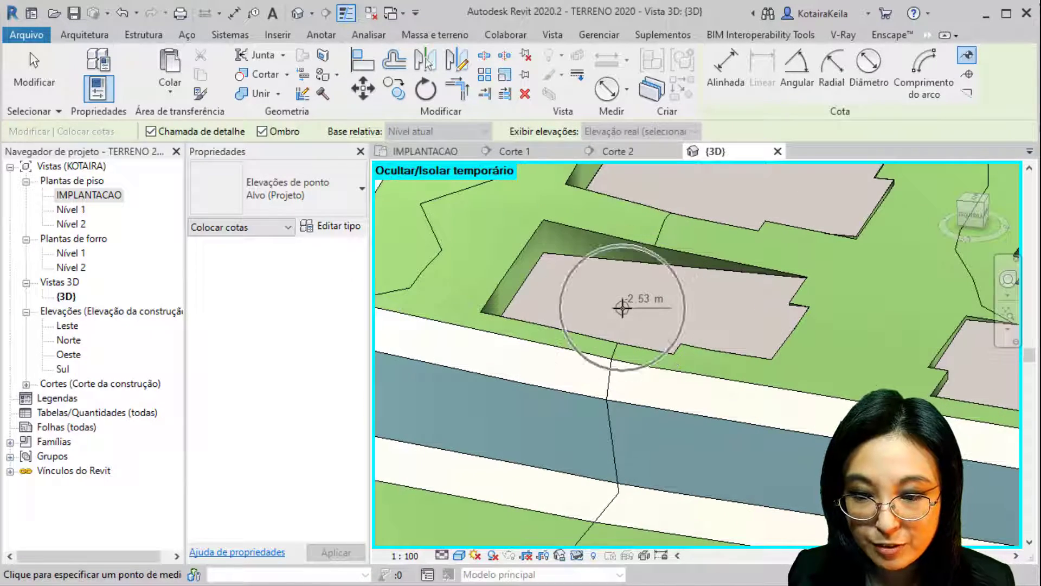
{"action": "scroll", "coordinate": [623, 308], "scroll_direction": "down", "scroll_amount": 5}
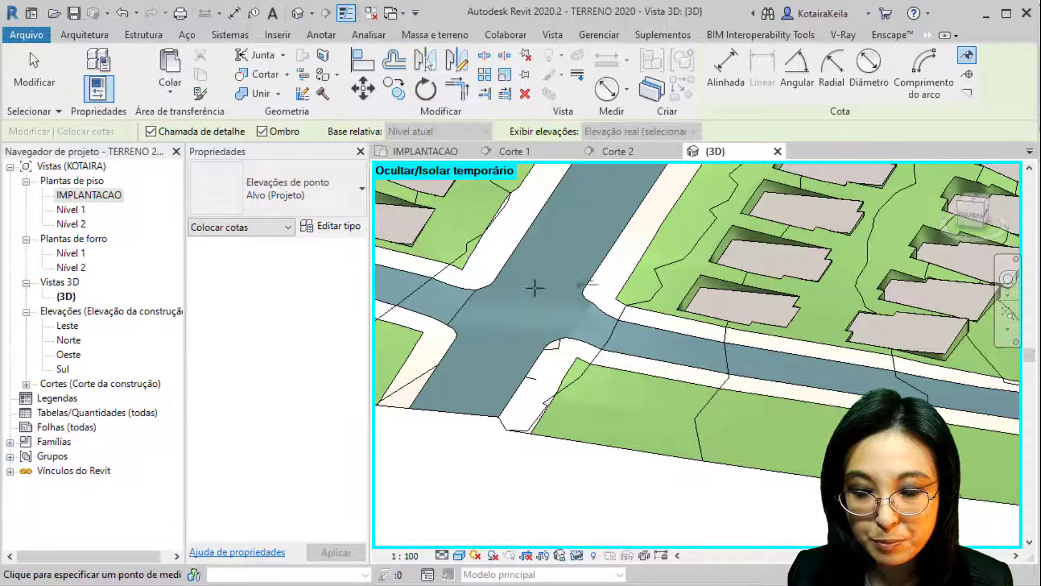
{"action": "scroll", "coordinate": [535, 288], "scroll_direction": "down", "scroll_amount": 10}
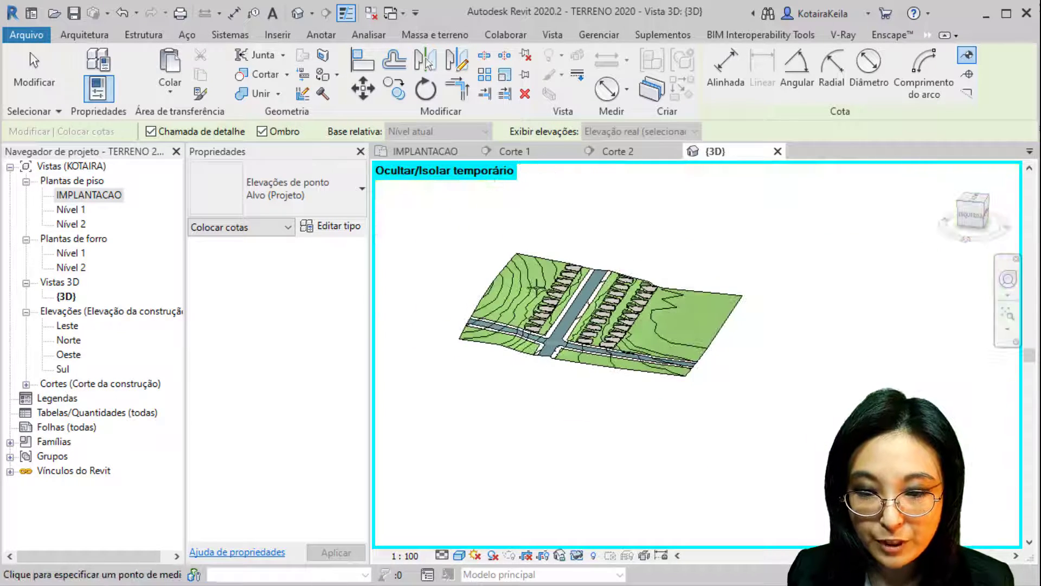
{"action": "key", "text": "Escape"}
{"action": "key", "text": "Escape"}
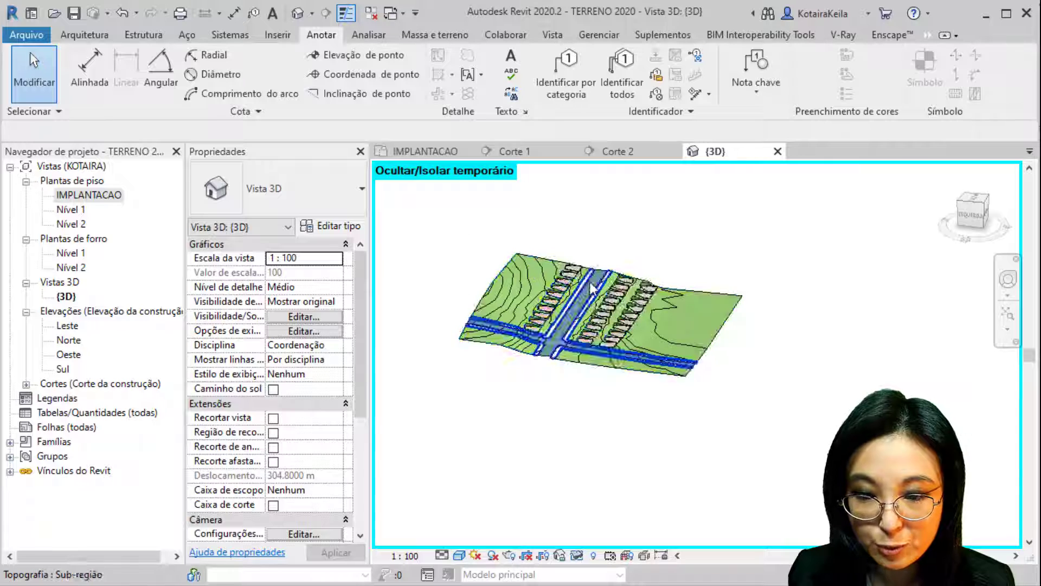
Edit the grass topography surface and place points at absolute elevation 1.77 m on the corners of the first pad beside the street intersection
{"action": "left_click", "coordinate": [509, 262]}
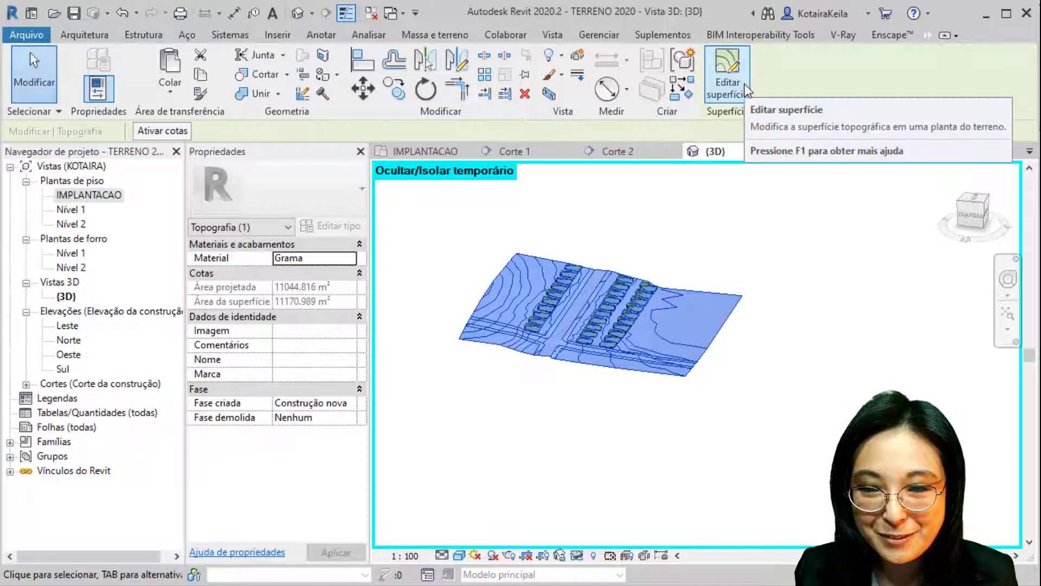
{"action": "left_click", "coordinate": [728, 76]}
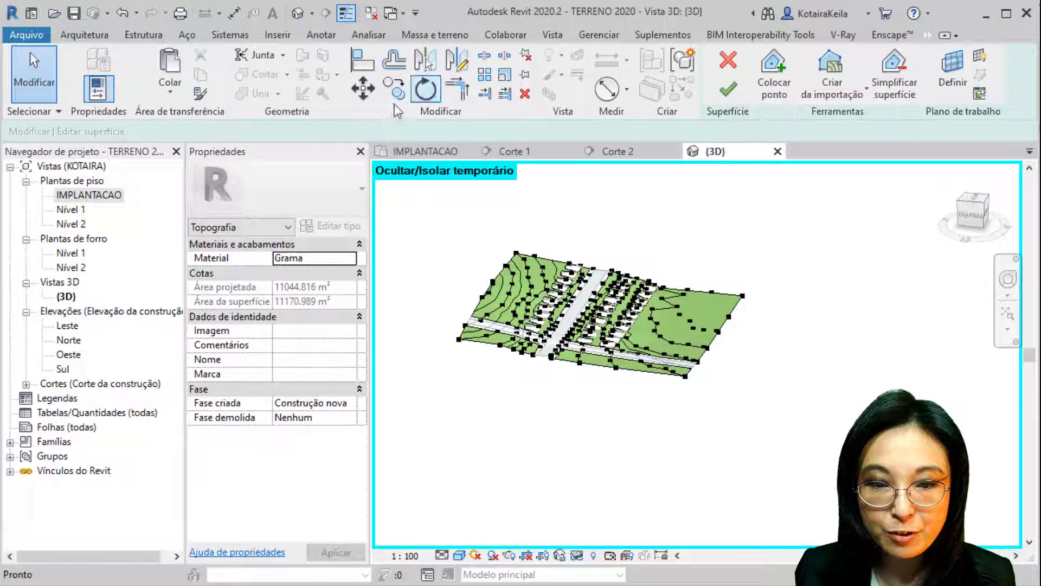
{"action": "left_click", "coordinate": [769, 82]}
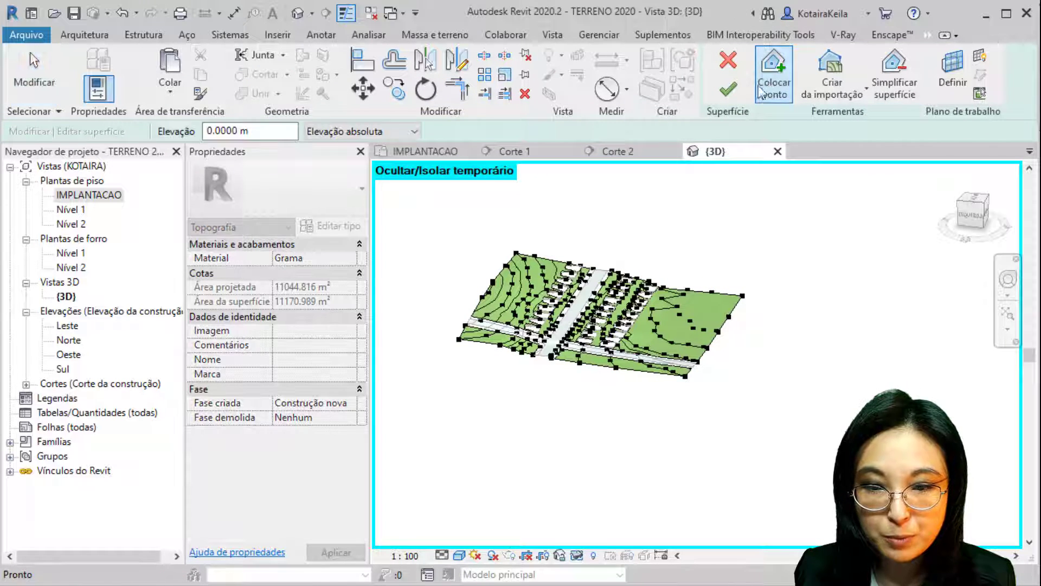
{"action": "left_click", "coordinate": [229, 131]}
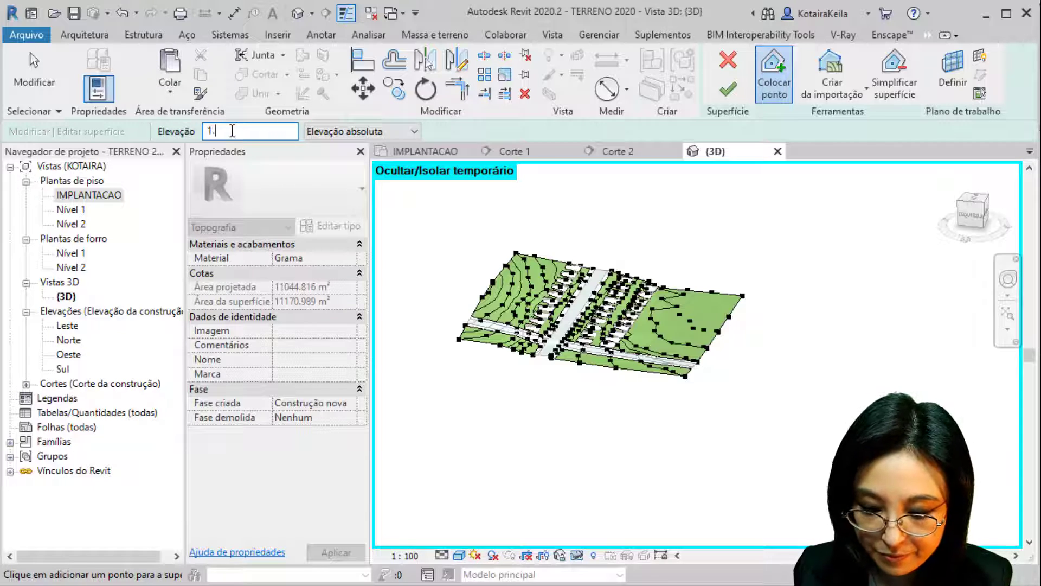
{"action": "scroll", "coordinate": [424, 348], "scroll_direction": "up", "scroll_amount": 8}
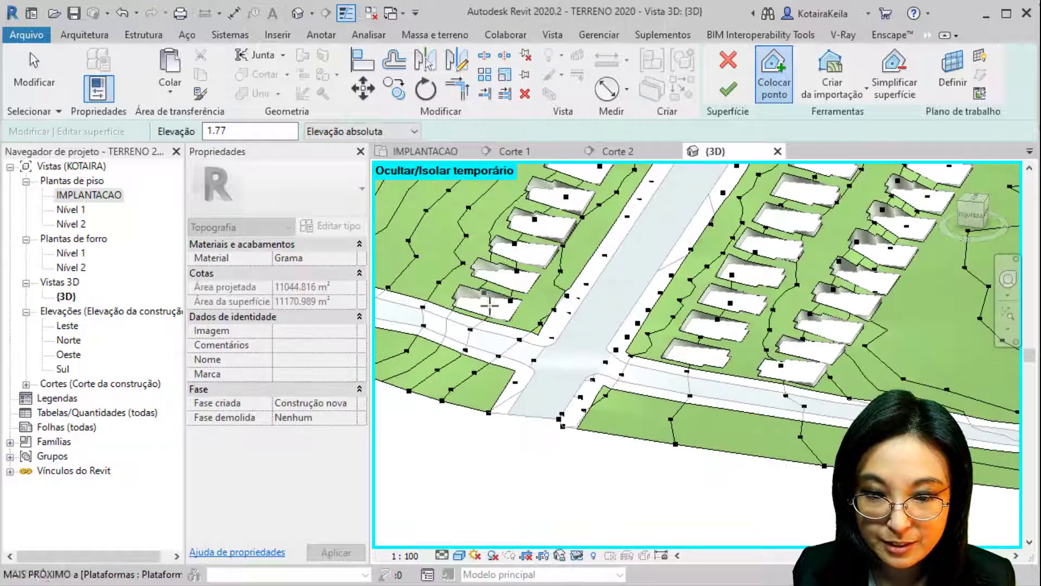
{"action": "scroll", "coordinate": [520, 304], "scroll_direction": "up", "scroll_amount": 6}
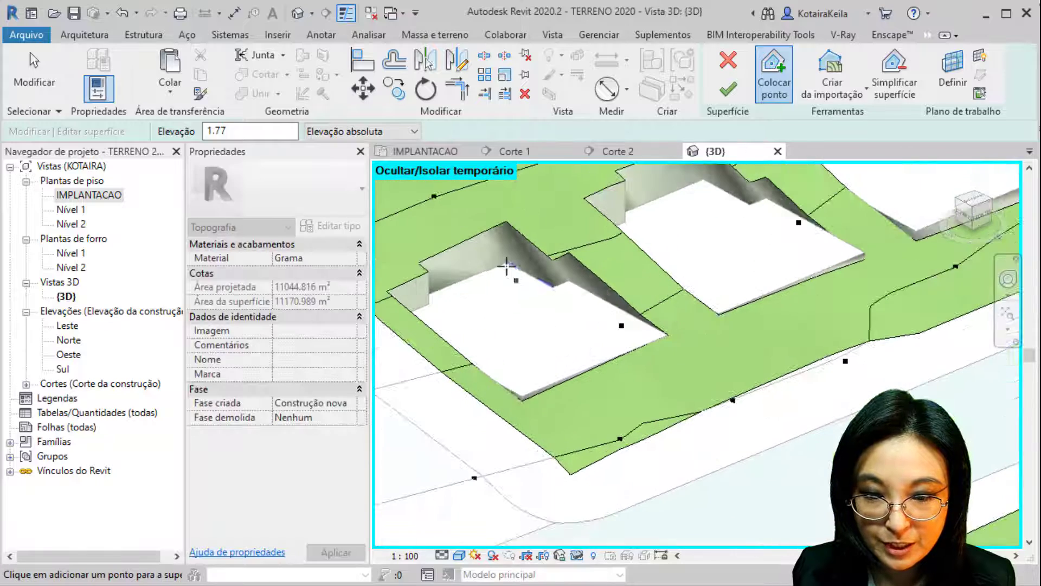
{"action": "left_click", "coordinate": [553, 288]}
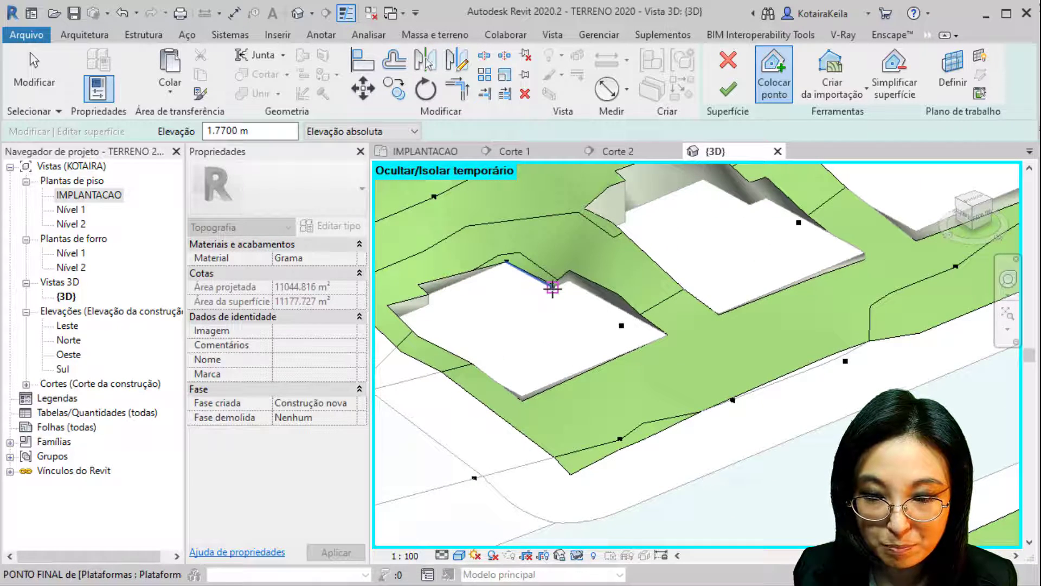
{"action": "left_click", "coordinate": [568, 281]}
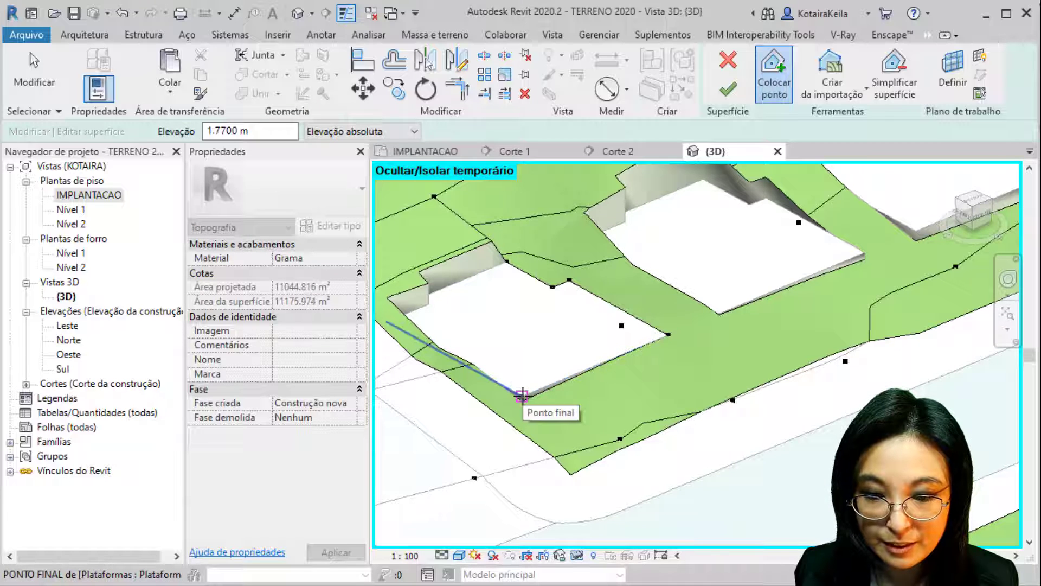
{"action": "middle_click_drag", "start_coordinate": [541, 385], "coordinate": [466, 399], "text": "shift"}
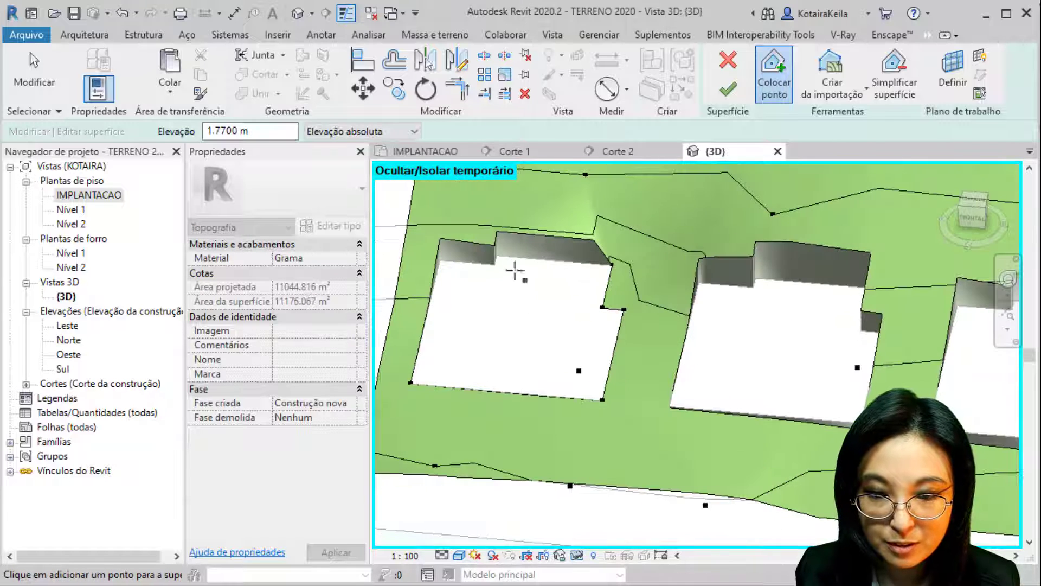
{"action": "left_click", "coordinate": [493, 263]}
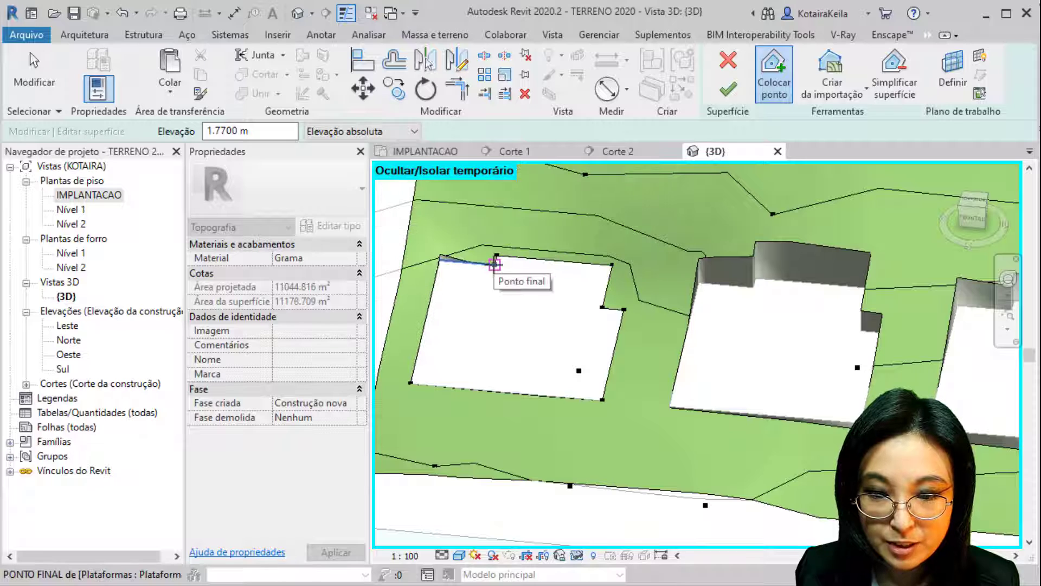
{"action": "left_click", "coordinate": [439, 259]}
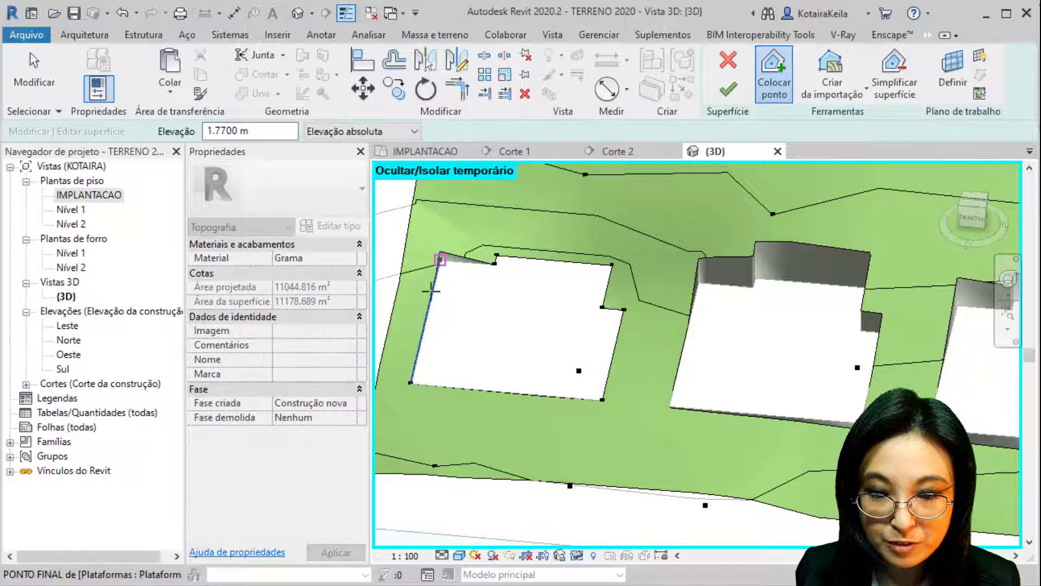
Place surface points at 1.77 m on every corner of the second pad in the row, including its notches
{"action": "middle_click_drag", "start_coordinate": [700, 283], "coordinate": [530, 227]}
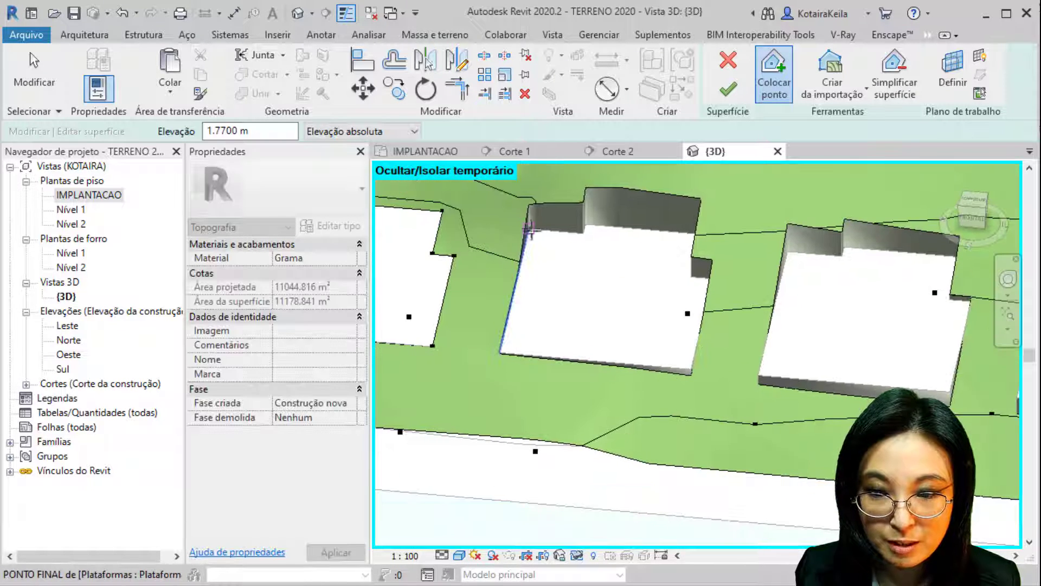
{"action": "left_click", "coordinate": [583, 233]}
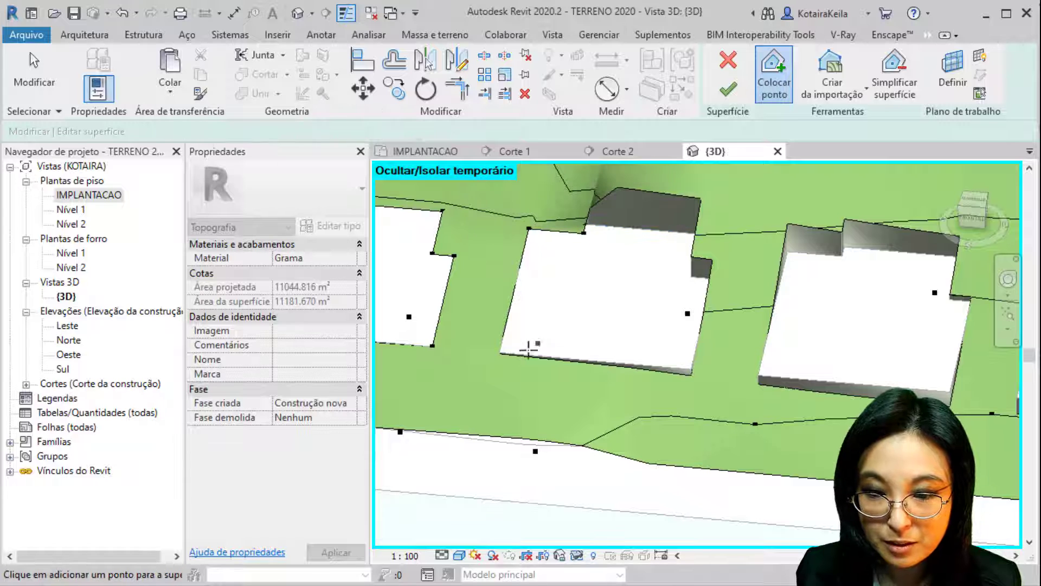
{"action": "left_click", "coordinate": [500, 352]}
{"action": "middle_click_drag", "start_coordinate": [470, 396], "coordinate": [609, 307], "text": "shift"}
{"action": "left_click", "coordinate": [587, 294]}
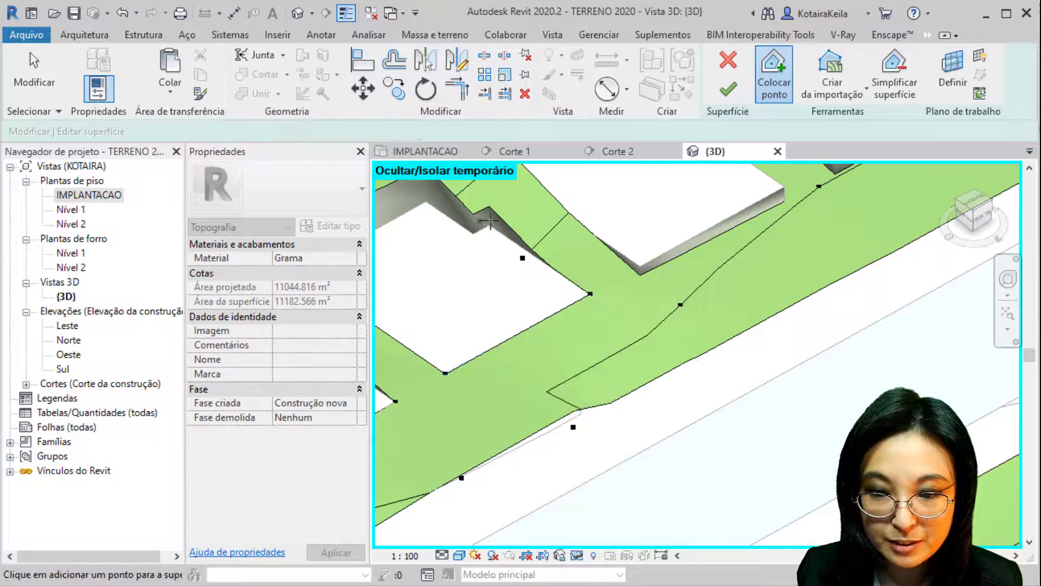
{"action": "left_click", "coordinate": [472, 234]}
{"action": "left_click", "coordinate": [423, 202]}
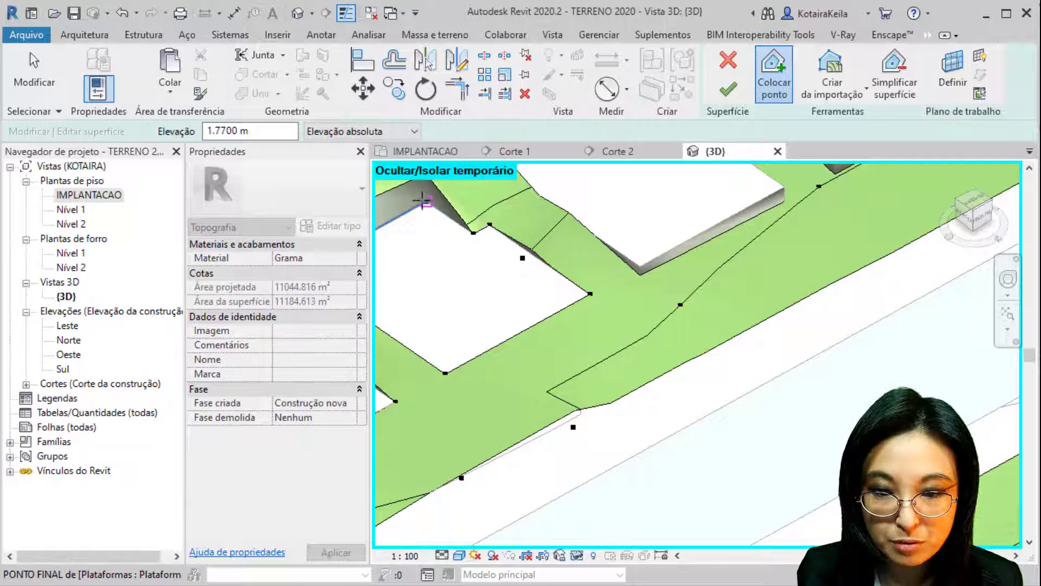
{"action": "left_click", "coordinate": [443, 287]}
{"action": "middle_click_drag", "start_coordinate": [461, 309], "coordinate": [575, 277], "text": "shift"}
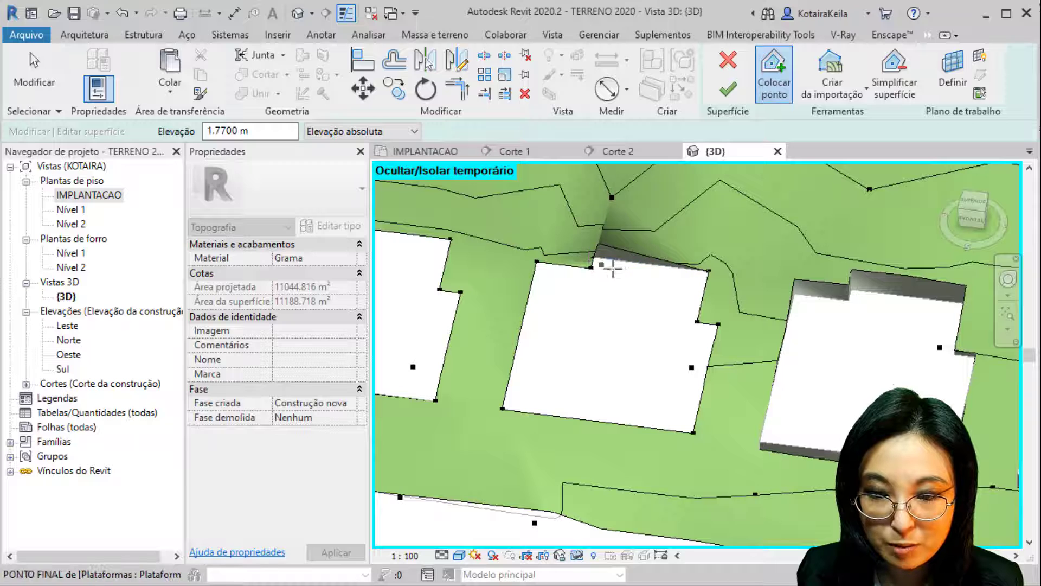
{"action": "left_click", "coordinate": [593, 263]}
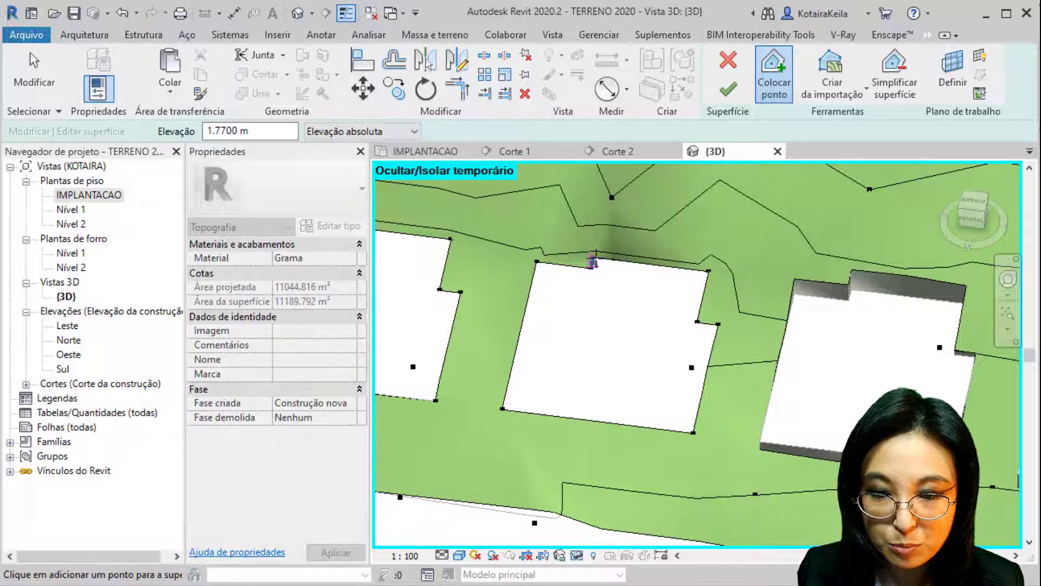
Outline the third pad in the row with surface points at elevation 1.77 m on all of its corners
{"action": "middle_click_drag", "start_coordinate": [843, 307], "coordinate": [651, 269]}
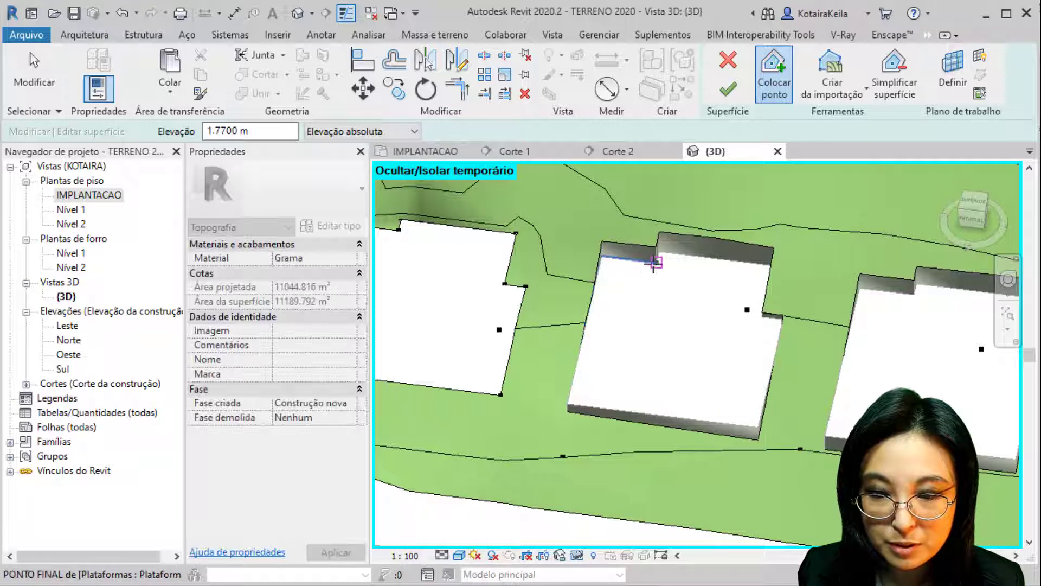
{"action": "left_click", "coordinate": [655, 262]}
{"action": "left_click", "coordinate": [659, 251]}
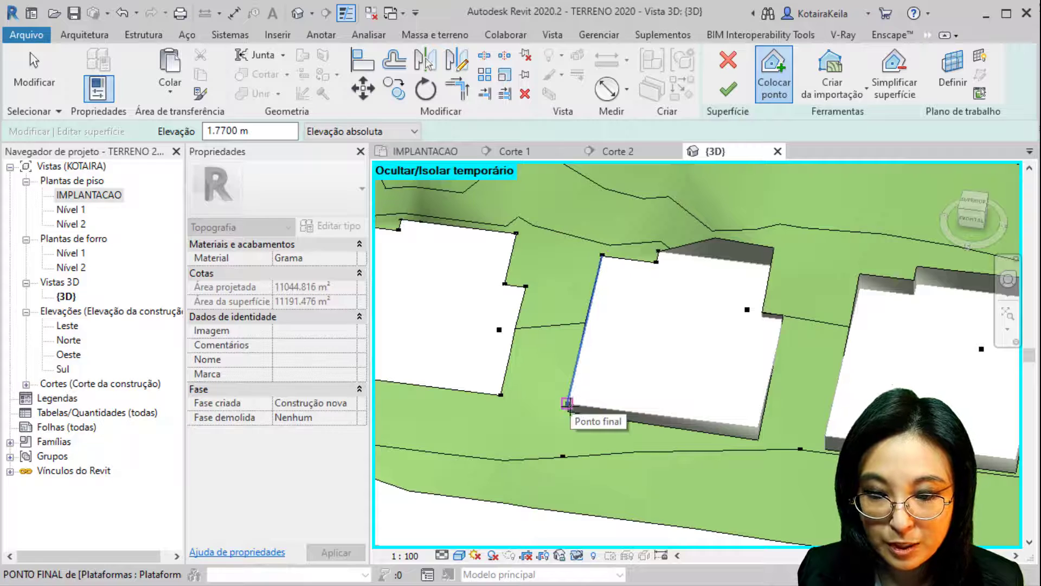
{"action": "left_click", "coordinate": [567, 404]}
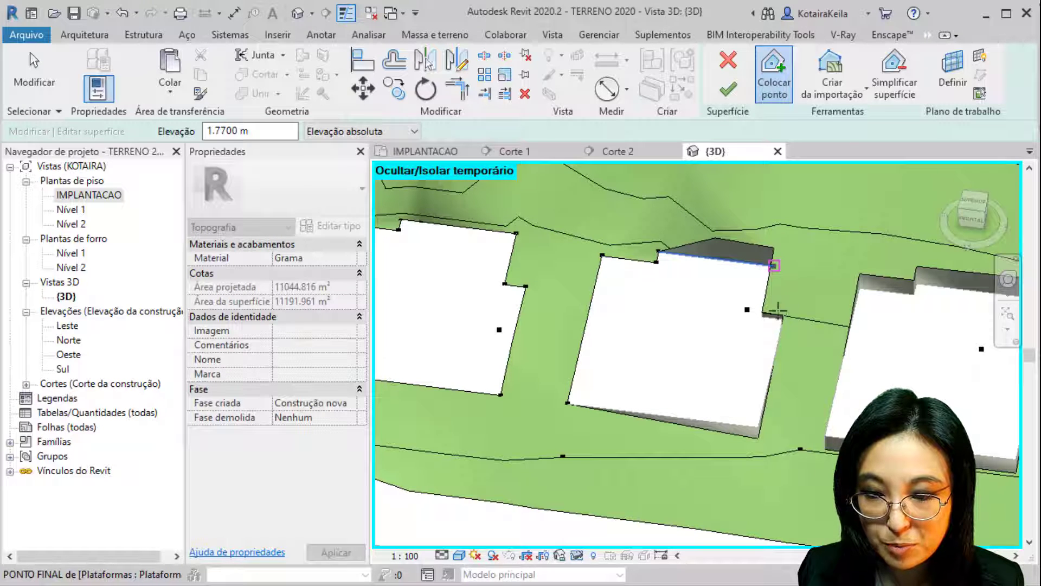
{"action": "left_click", "coordinate": [778, 310]}
{"action": "left_click", "coordinate": [781, 318]}
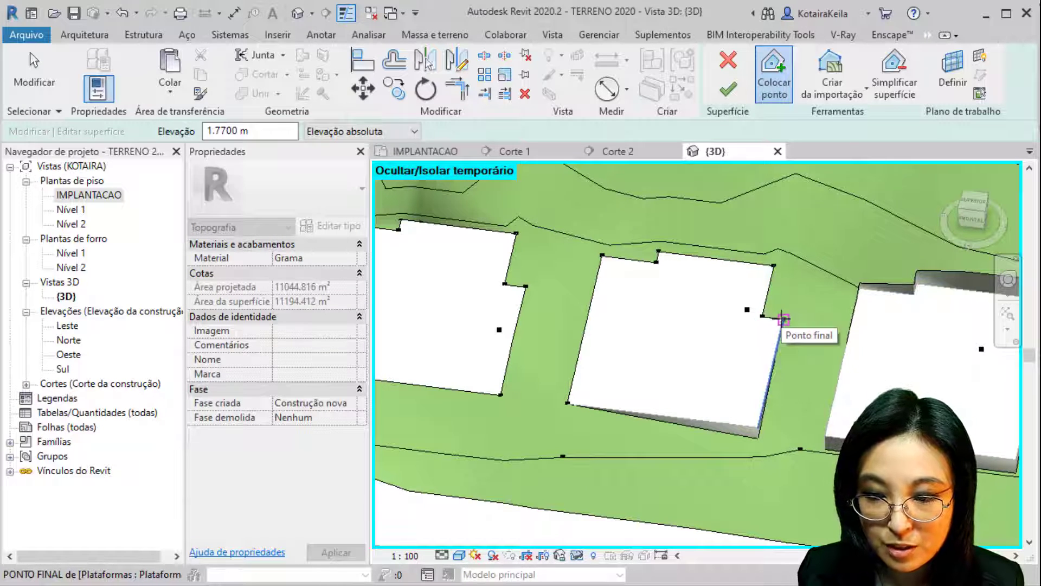
{"action": "middle_click_drag", "start_coordinate": [490, 300], "coordinate": [502, 235]}
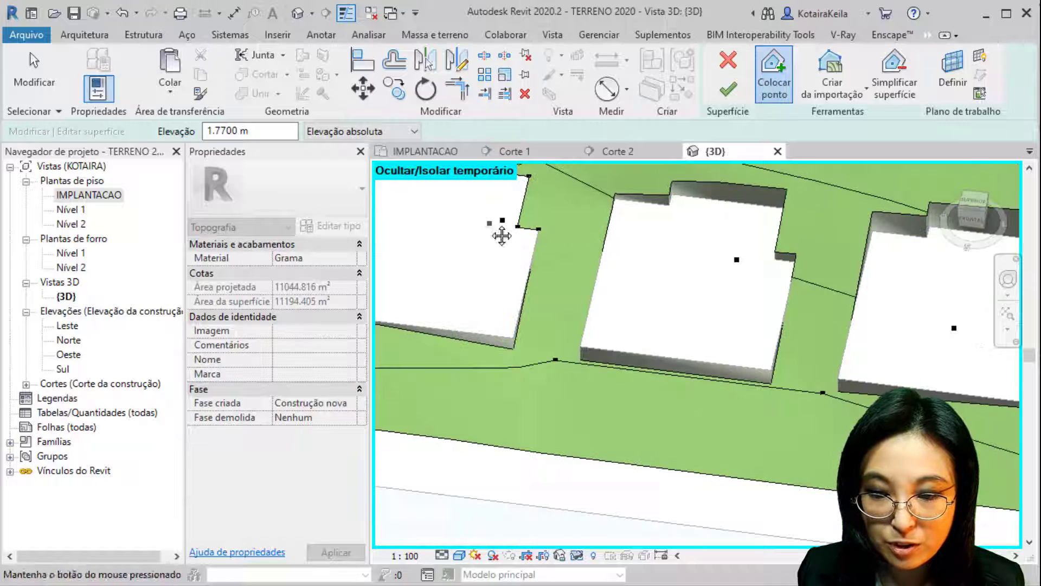
{"action": "left_click", "coordinate": [512, 338]}
Add surface points at 1.77 m to all corners of the fourth pad in the row
{"action": "left_click", "coordinate": [580, 346]}
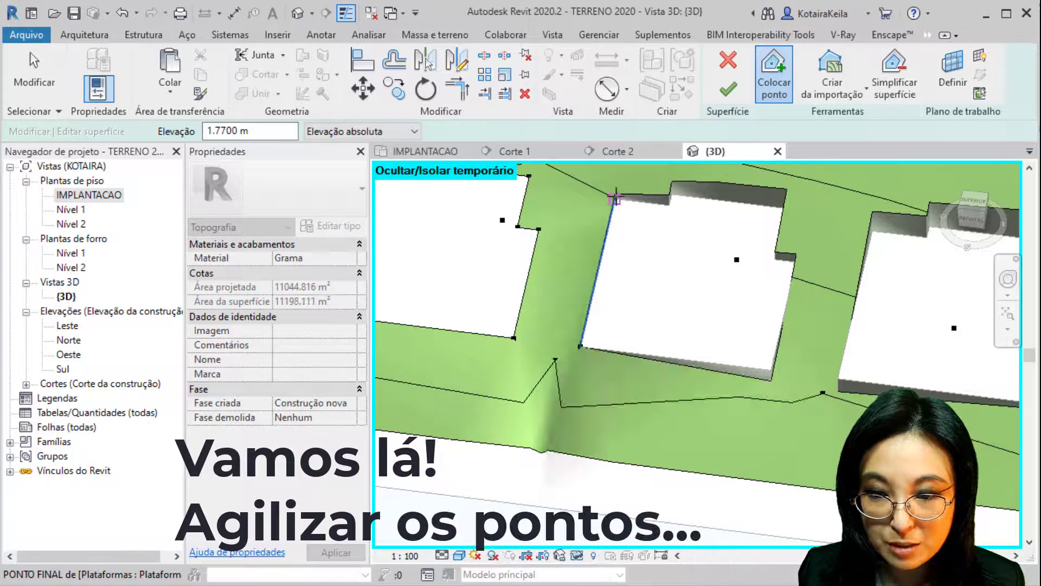
{"action": "left_click", "coordinate": [615, 199]}
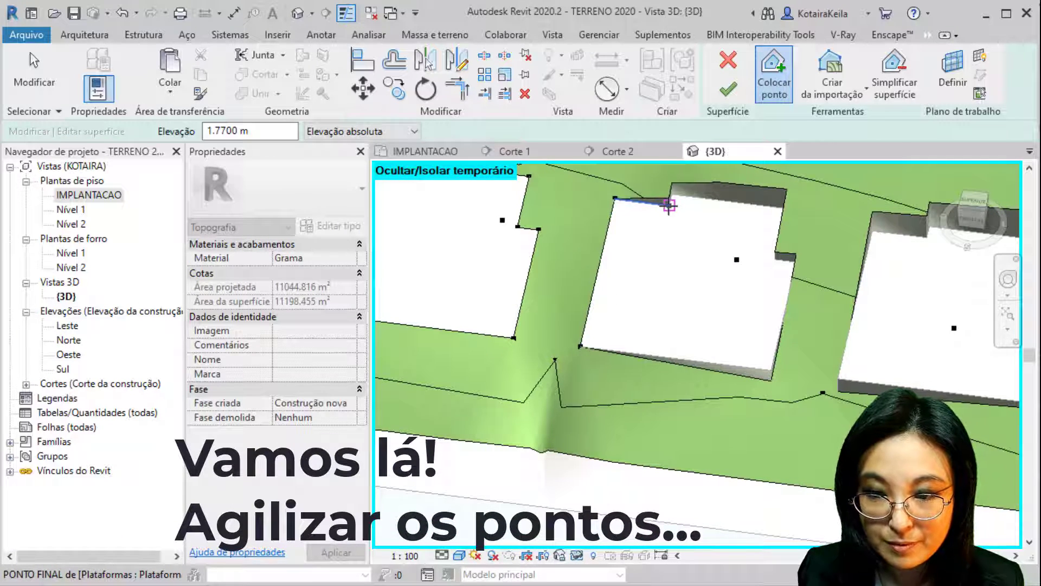
{"action": "left_click", "coordinate": [787, 208]}
{"action": "left_click", "coordinate": [775, 259]}
{"action": "left_click", "coordinate": [796, 262]}
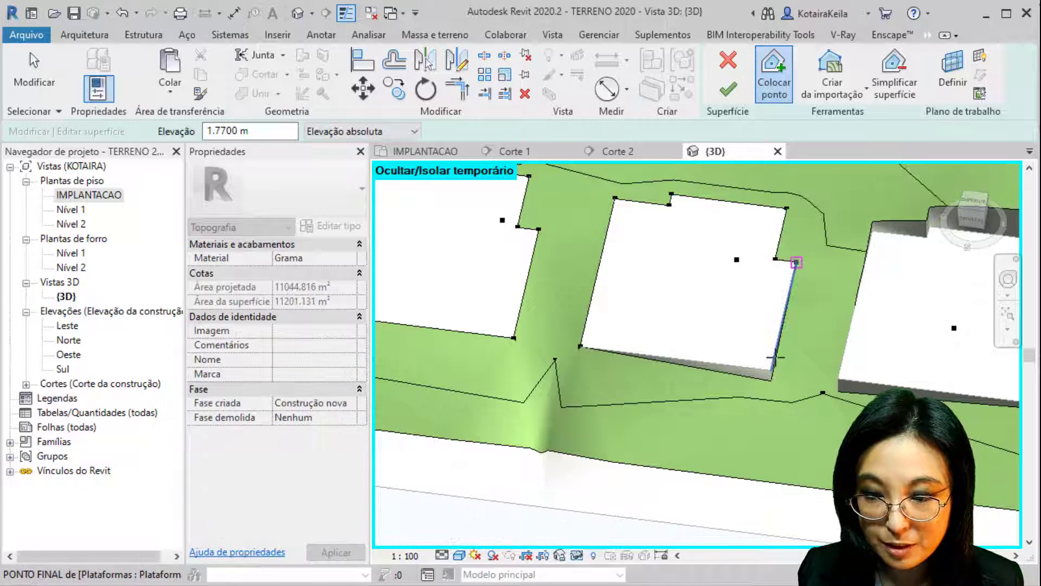
{"action": "left_click", "coordinate": [774, 358]}
Place 1.77 m surface points on the fifth pad's corners, plus one midway along its street-side edge
{"action": "middle_click_drag", "start_coordinate": [807, 344], "coordinate": [464, 297]}
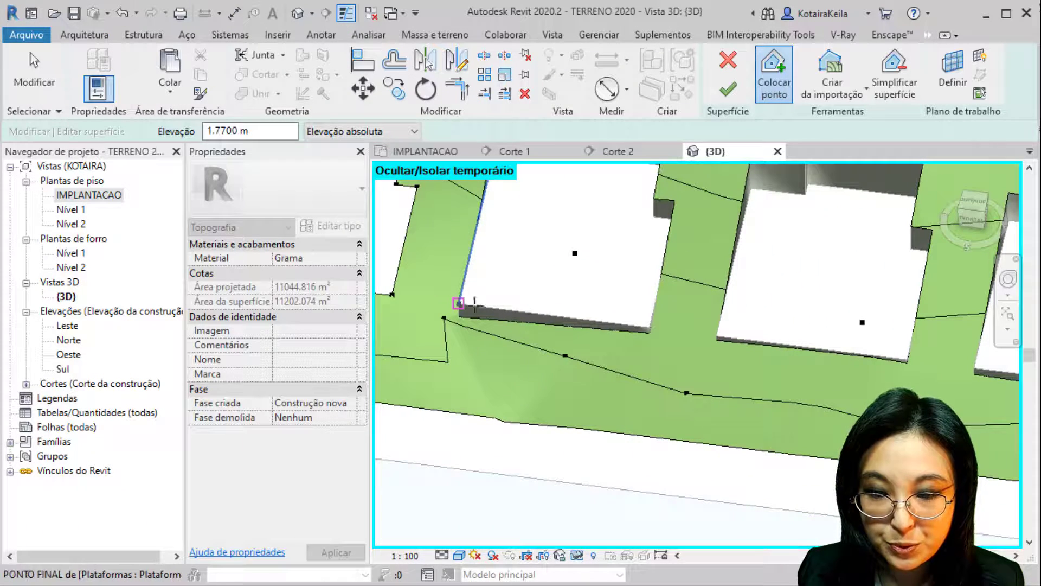
{"action": "left_click", "coordinate": [459, 304]}
{"action": "left_click", "coordinate": [675, 218]}
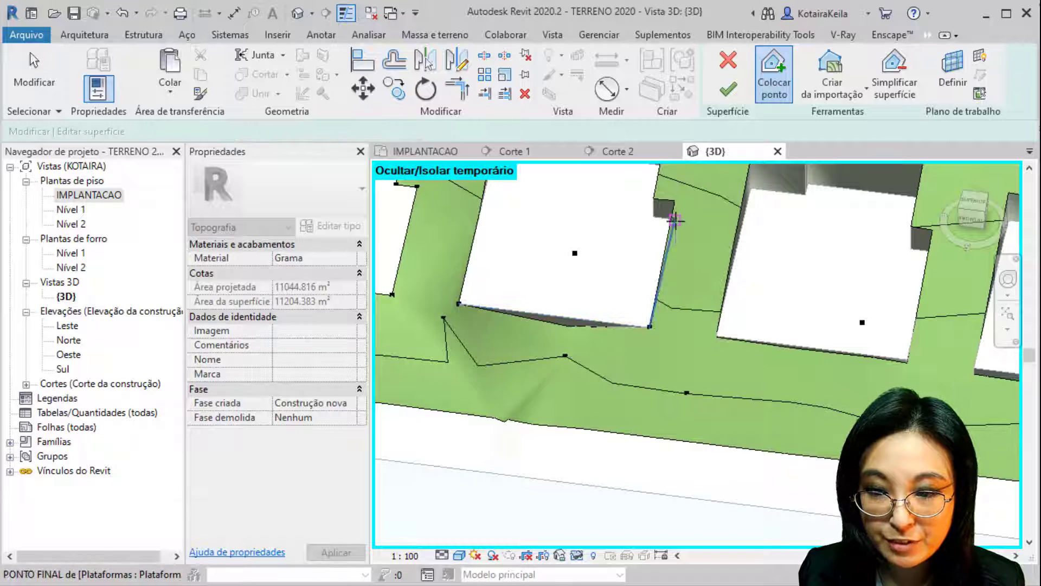
{"action": "left_click", "coordinate": [564, 315]}
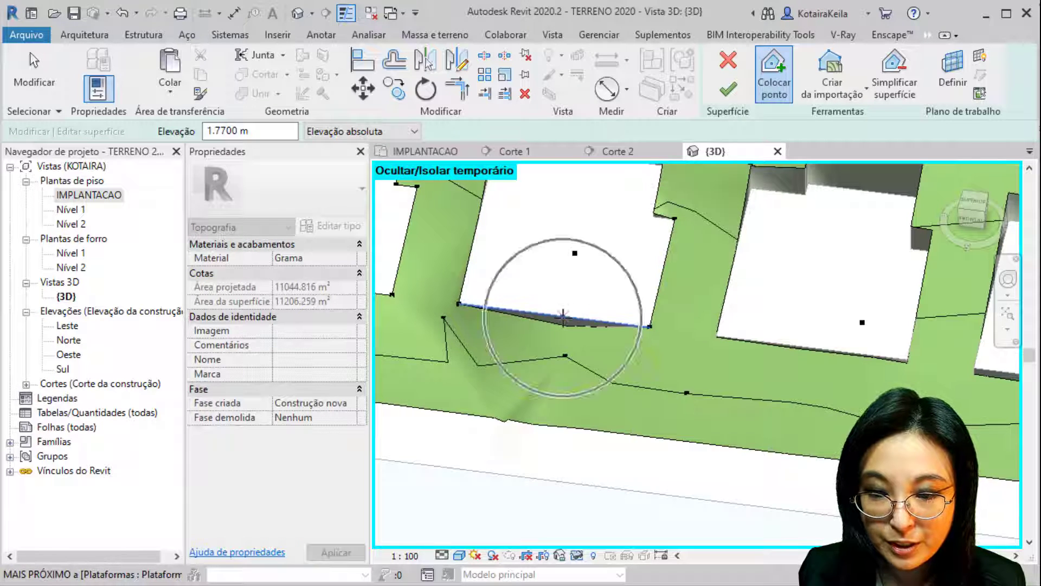
{"action": "middle_click_drag", "start_coordinate": [618, 288], "coordinate": [588, 365]}
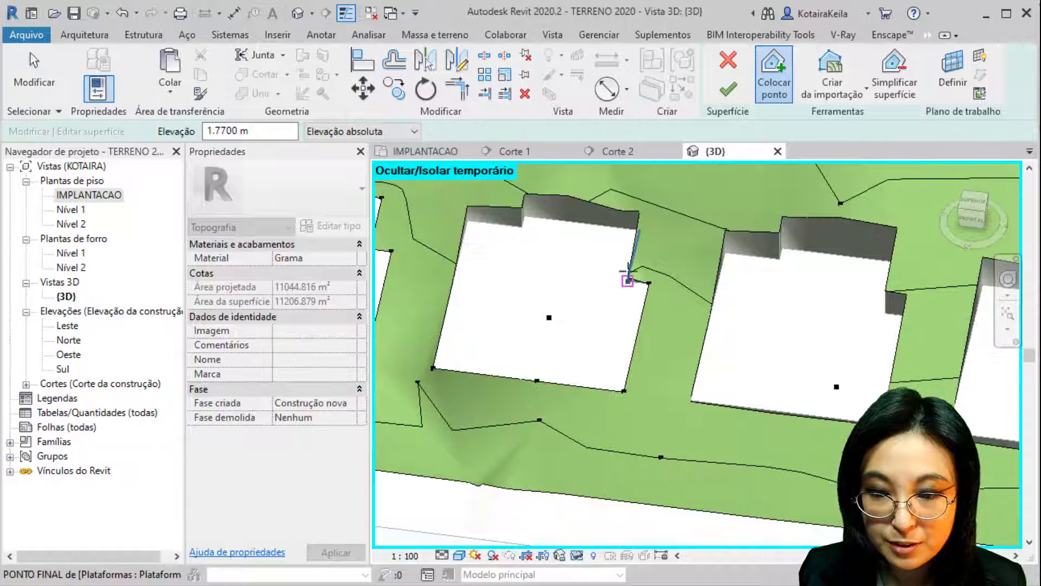
{"action": "left_click", "coordinate": [526, 215]}
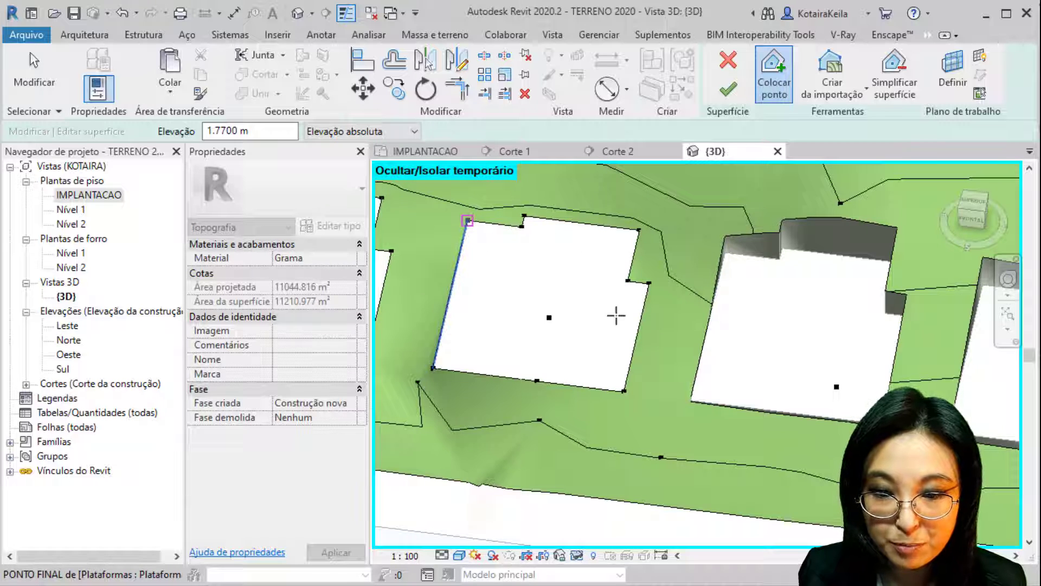
Place 1.77 m surface points on the sixth pad's corners, plus one along its rear edge
{"action": "middle_click_drag", "start_coordinate": [598, 299], "coordinate": [423, 241]}
{"action": "left_click", "coordinate": [551, 194]}
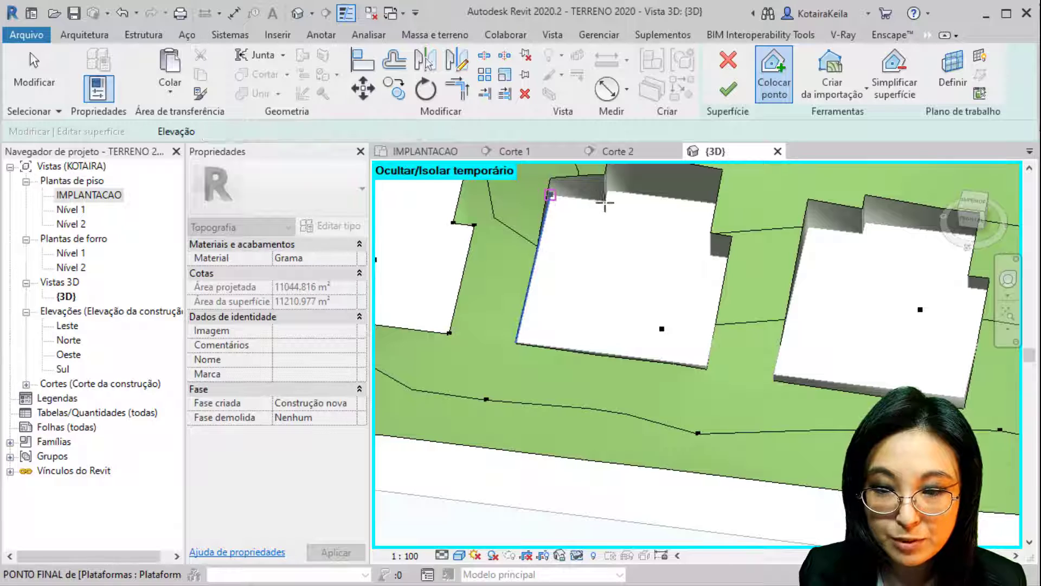
{"action": "left_click", "coordinate": [605, 200]}
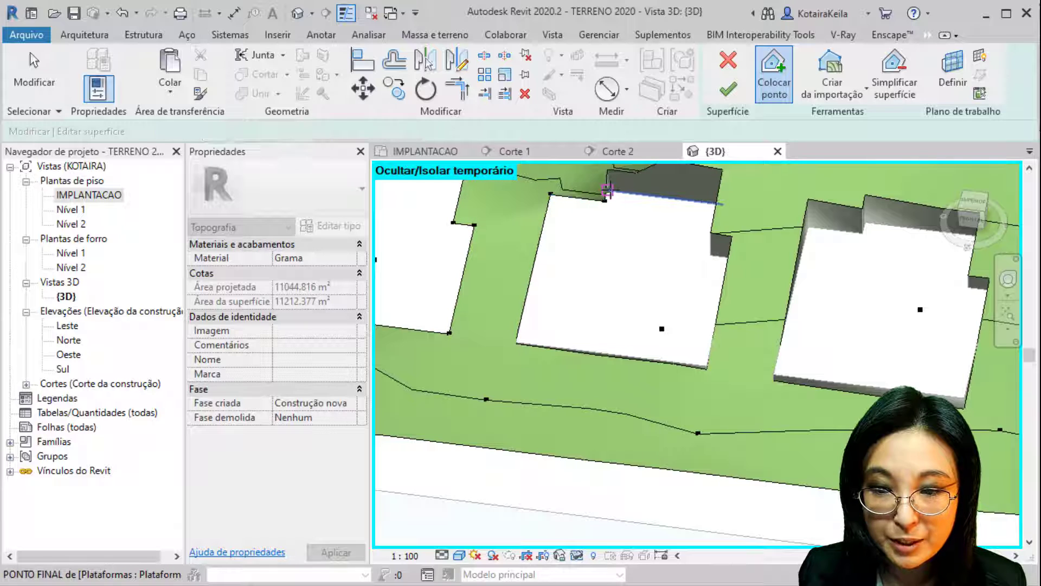
{"action": "left_click", "coordinate": [712, 204]}
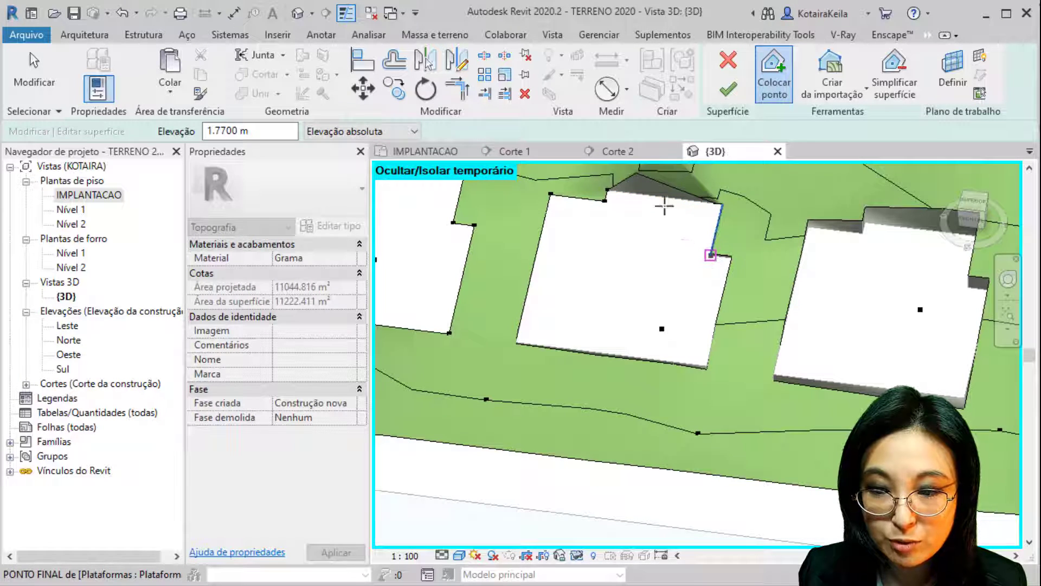
{"action": "left_click", "coordinate": [639, 197]}
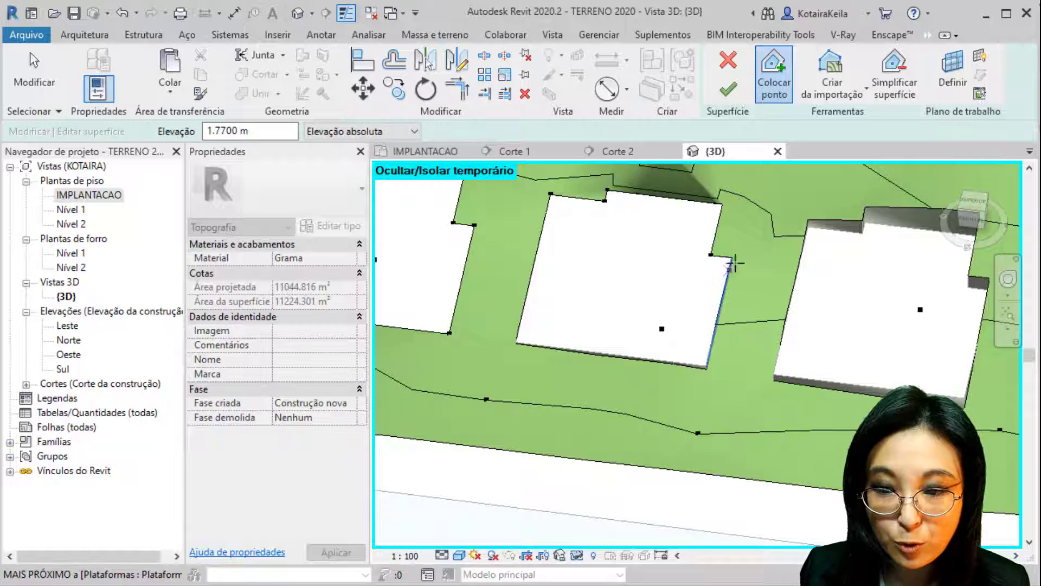
{"action": "left_click", "coordinate": [732, 257]}
{"action": "left_click", "coordinate": [520, 340]}
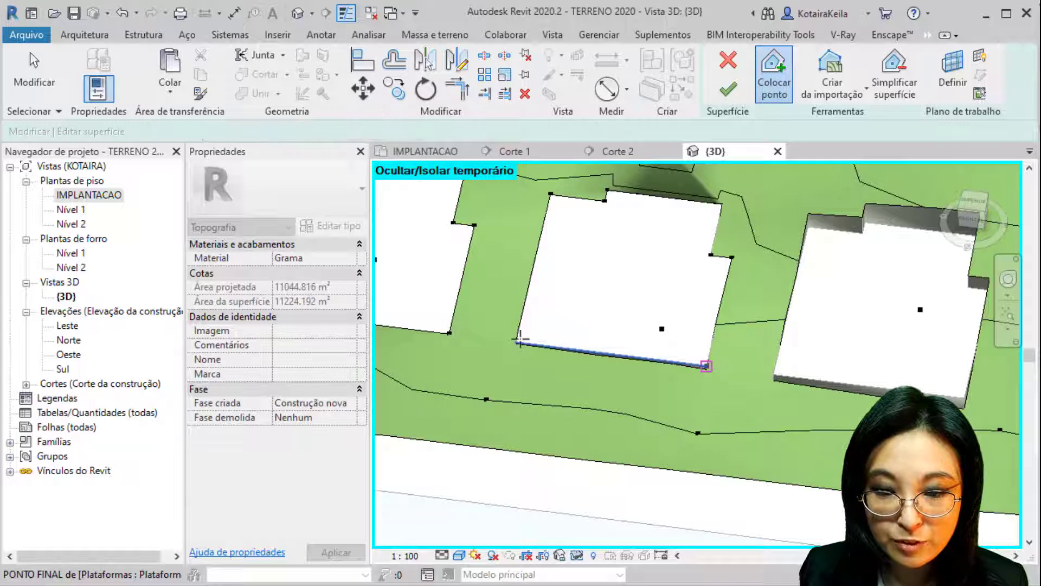
Place surface points at elevation 1.77 m on every corner of the seventh pad in the row
{"action": "middle_click_drag", "start_coordinate": [680, 336], "coordinate": [498, 293]}
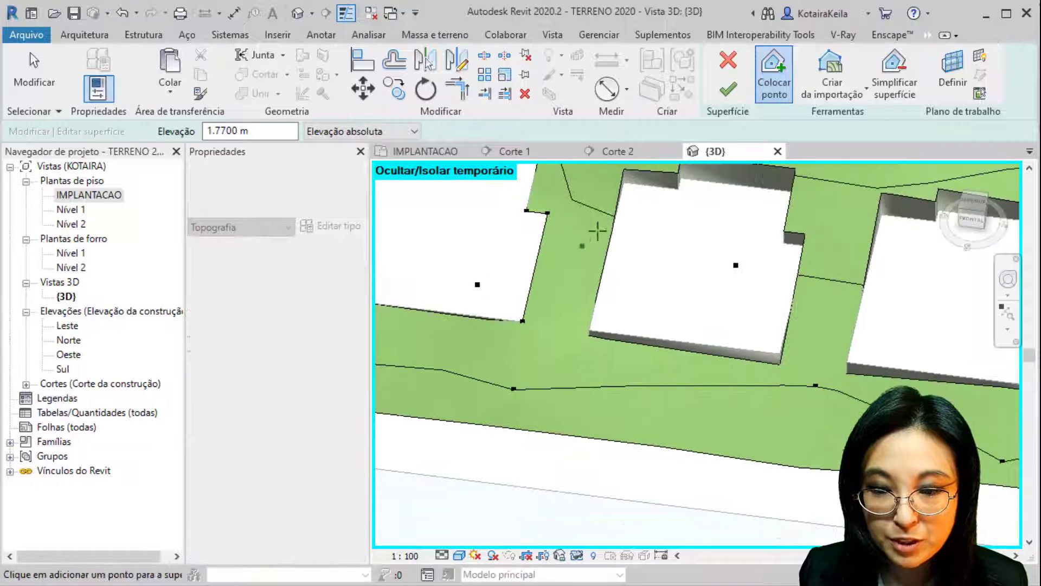
{"action": "left_click", "coordinate": [626, 183]}
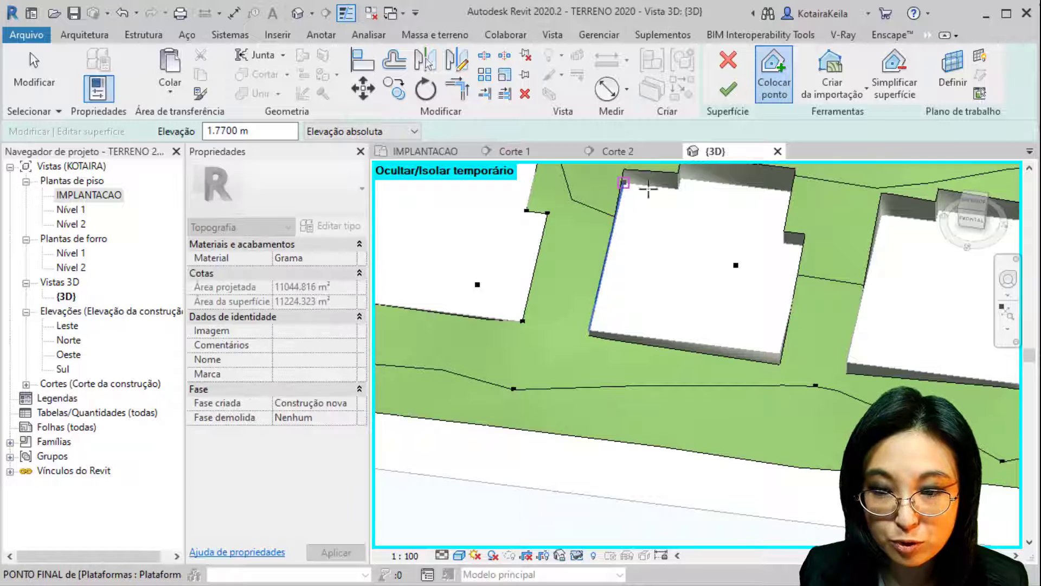
{"action": "left_click", "coordinate": [679, 189]}
{"action": "left_click", "coordinate": [794, 192]}
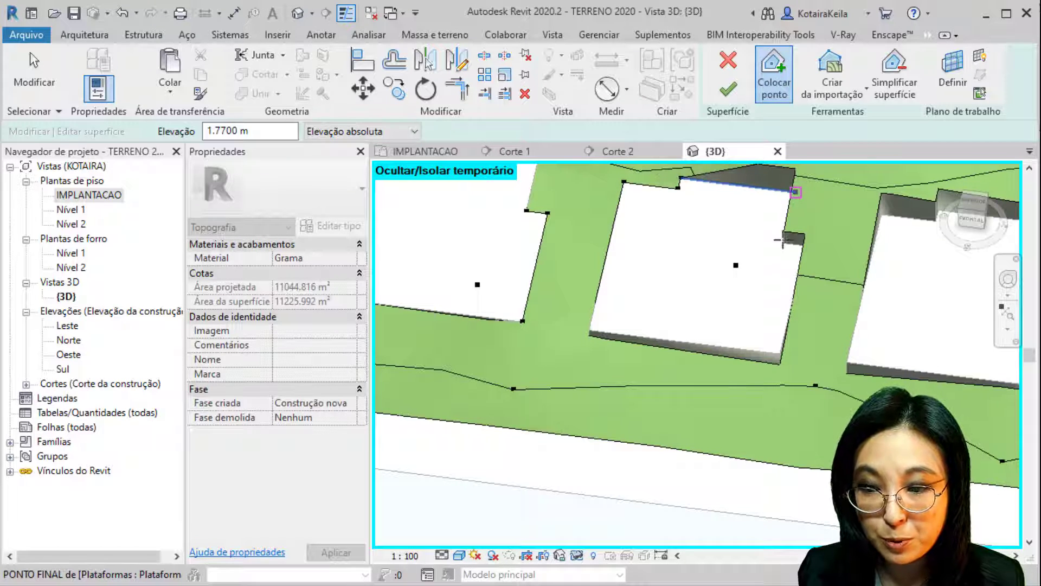
{"action": "left_click", "coordinate": [783, 241]}
{"action": "left_click", "coordinate": [805, 245]}
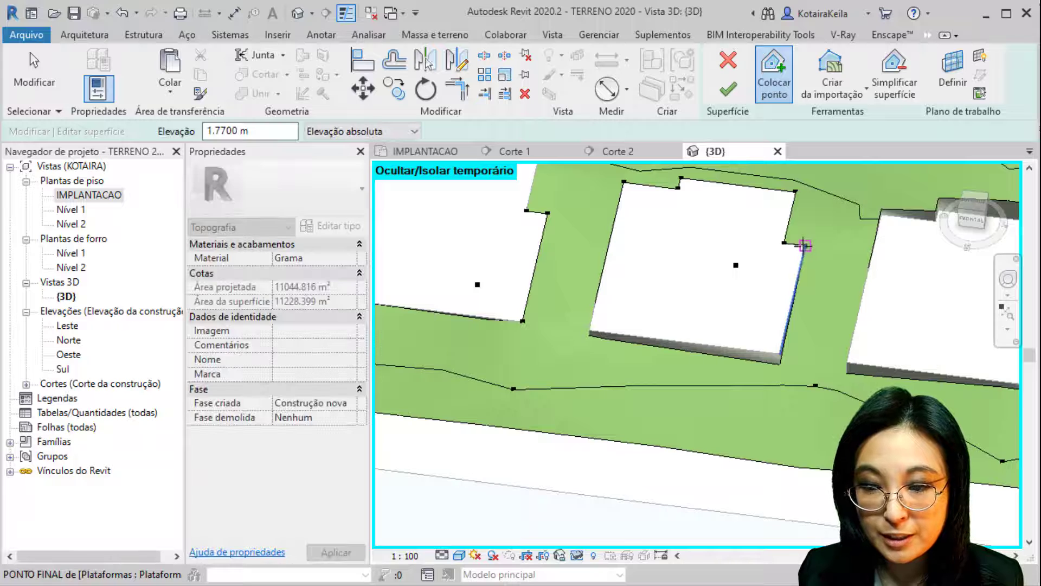
{"action": "left_click", "coordinate": [780, 355]}
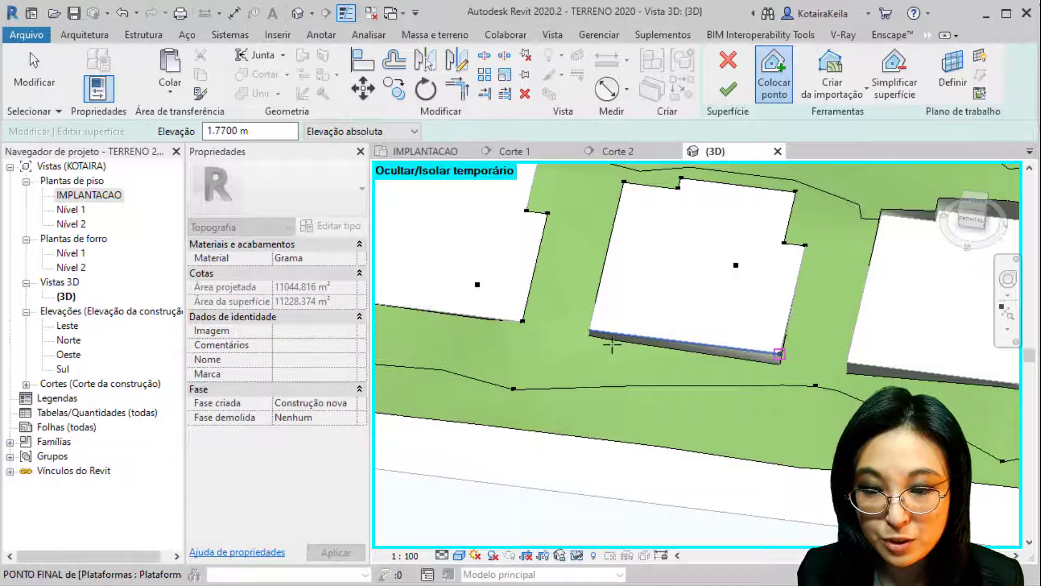
{"action": "left_click", "coordinate": [590, 330]}
Outline the eighth pad in the row with surface points at 1.77 m on its corners
{"action": "middle_click_drag", "start_coordinate": [641, 343], "coordinate": [353, 330]}
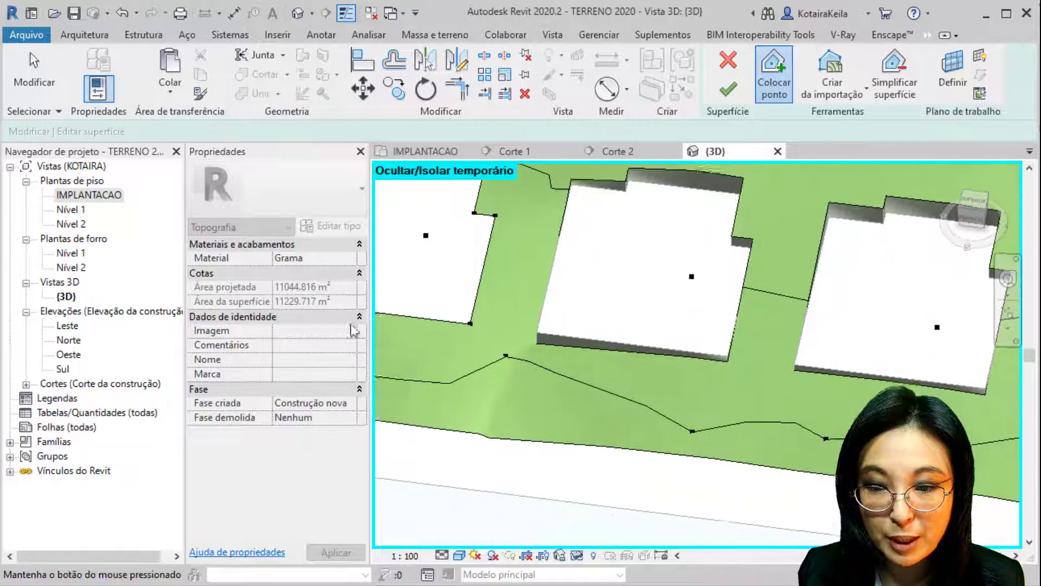
{"action": "left_click", "coordinate": [625, 187]}
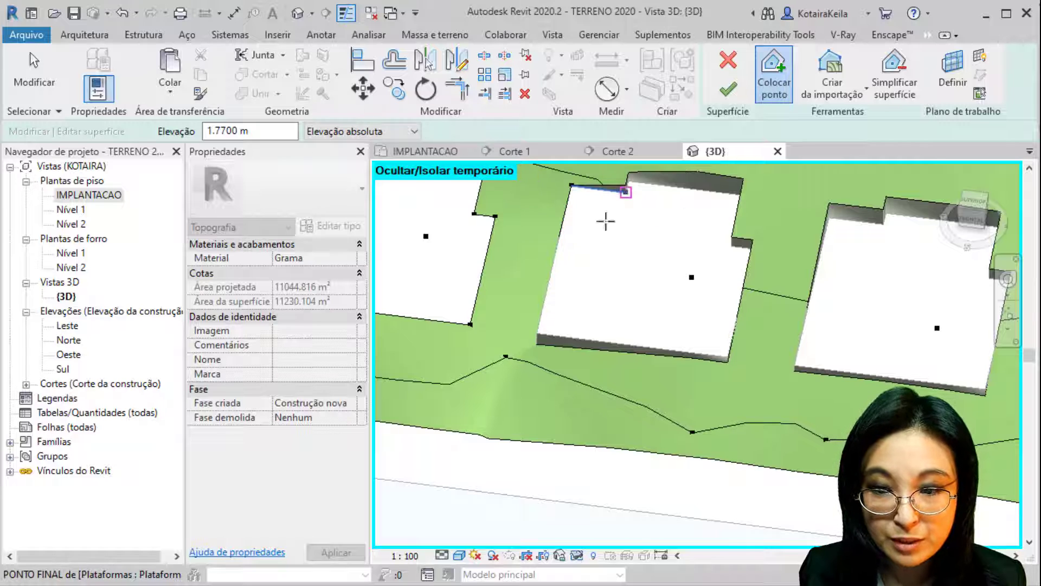
{"action": "left_click", "coordinate": [727, 357]}
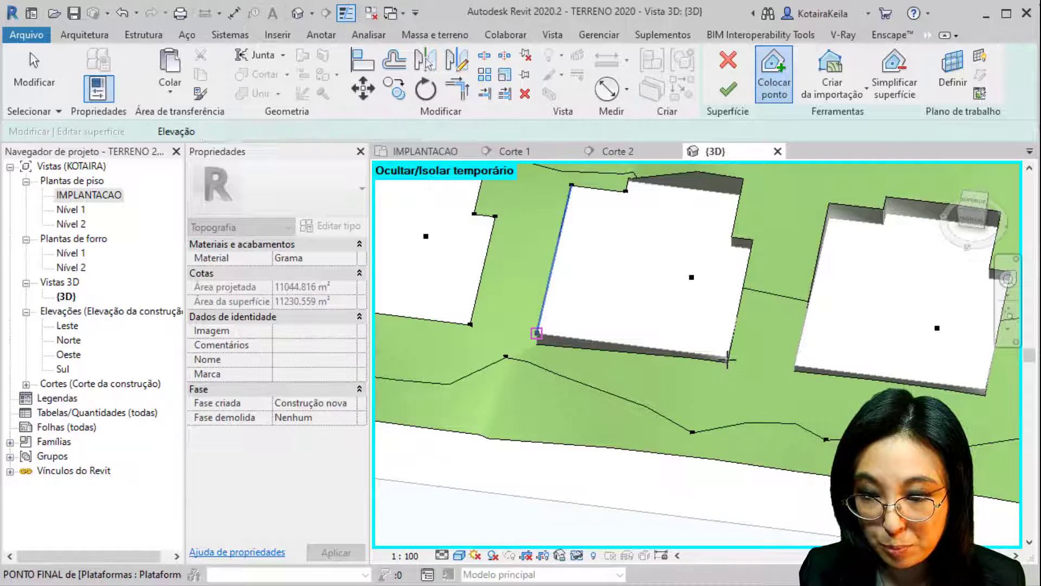
{"action": "left_click", "coordinate": [753, 249]}
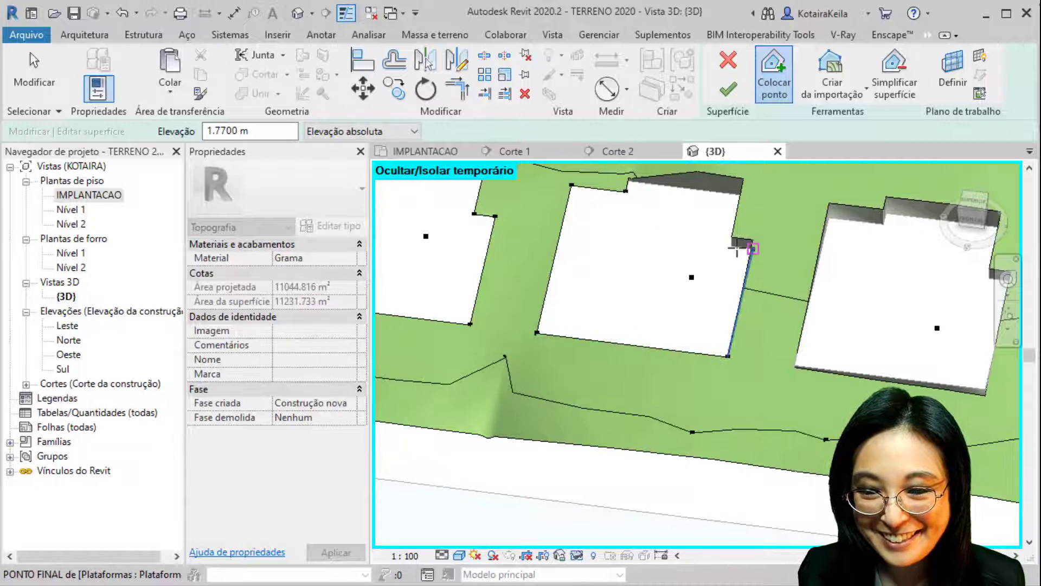
{"action": "left_click", "coordinate": [732, 246]}
{"action": "left_click", "coordinate": [743, 196]}
Add 1.77 m surface points to all corners of the ninth pad, including its recesses
{"action": "middle_click_drag", "start_coordinate": [961, 241], "coordinate": [672, 202]}
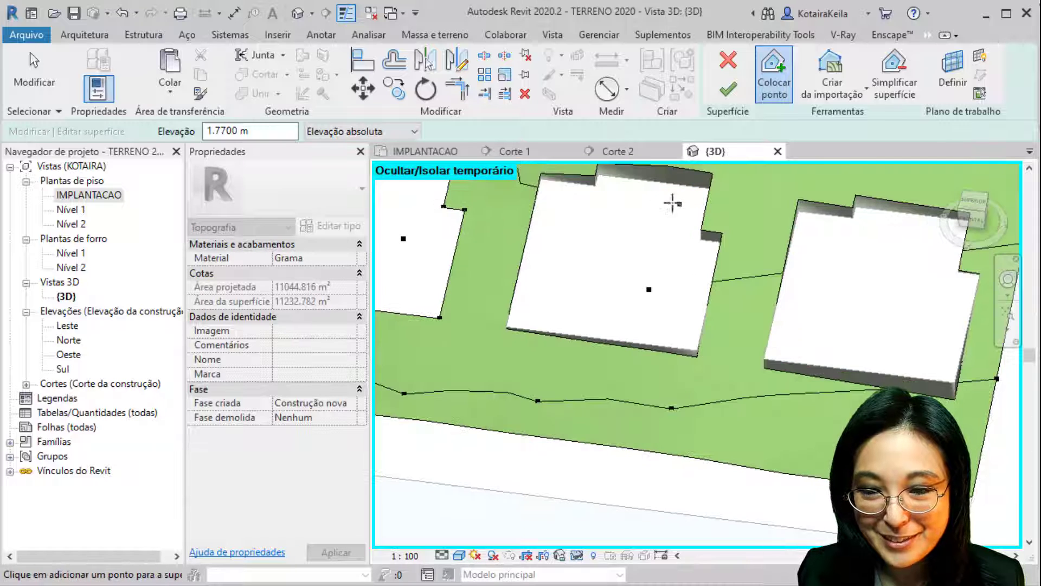
{"action": "left_click", "coordinate": [595, 185]}
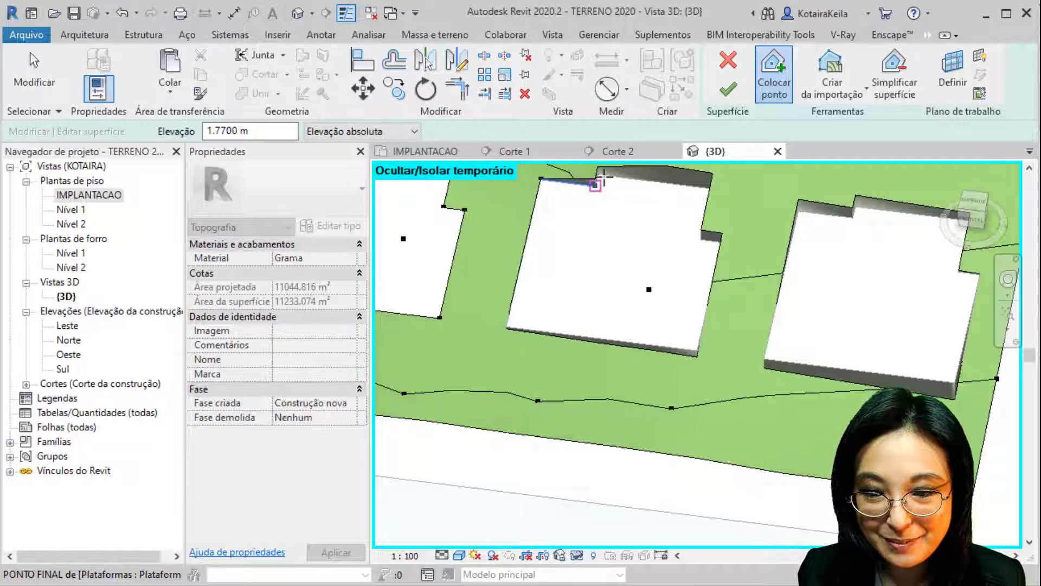
{"action": "left_click", "coordinate": [597, 175]}
{"action": "left_click", "coordinate": [713, 189]}
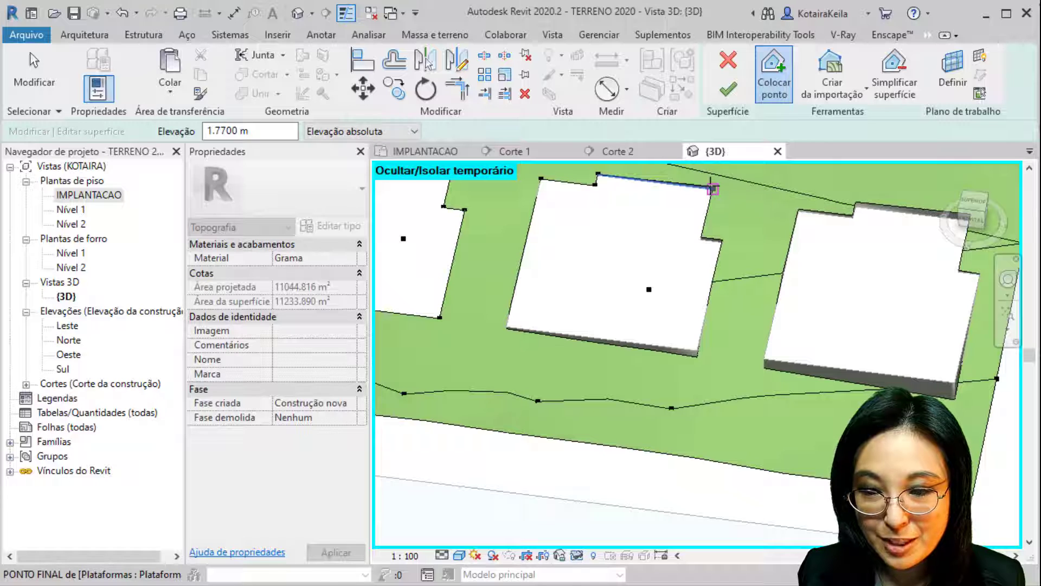
{"action": "left_click", "coordinate": [702, 239]}
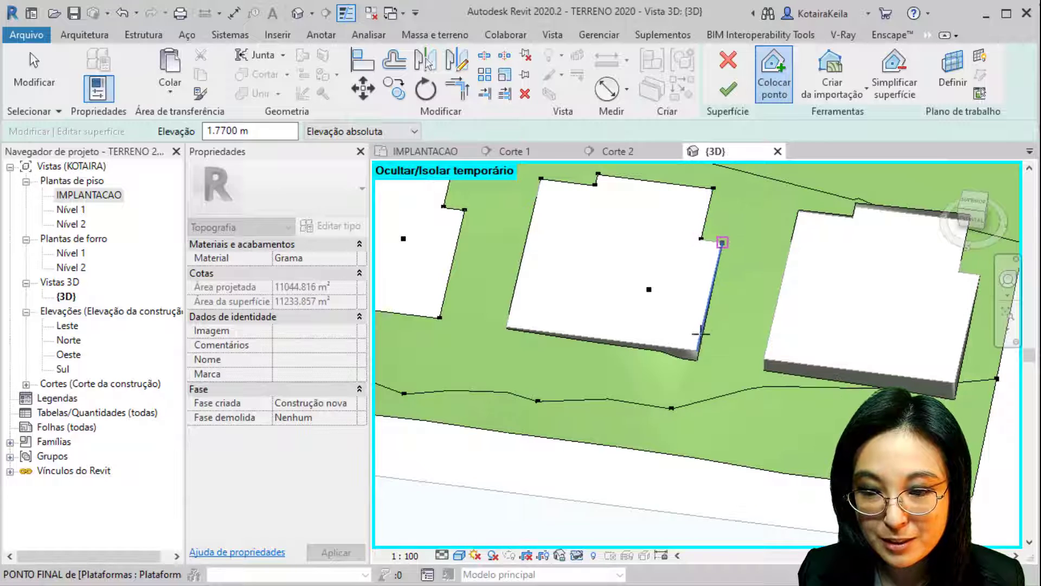
{"action": "left_click", "coordinate": [697, 351]}
{"action": "left_click", "coordinate": [508, 327]}
Place 1.77 m surface points on the corners of the row's last pad beside the site boundary and finish the surface edit
{"action": "middle_click_drag", "start_coordinate": [770, 294], "coordinate": [472, 277]}
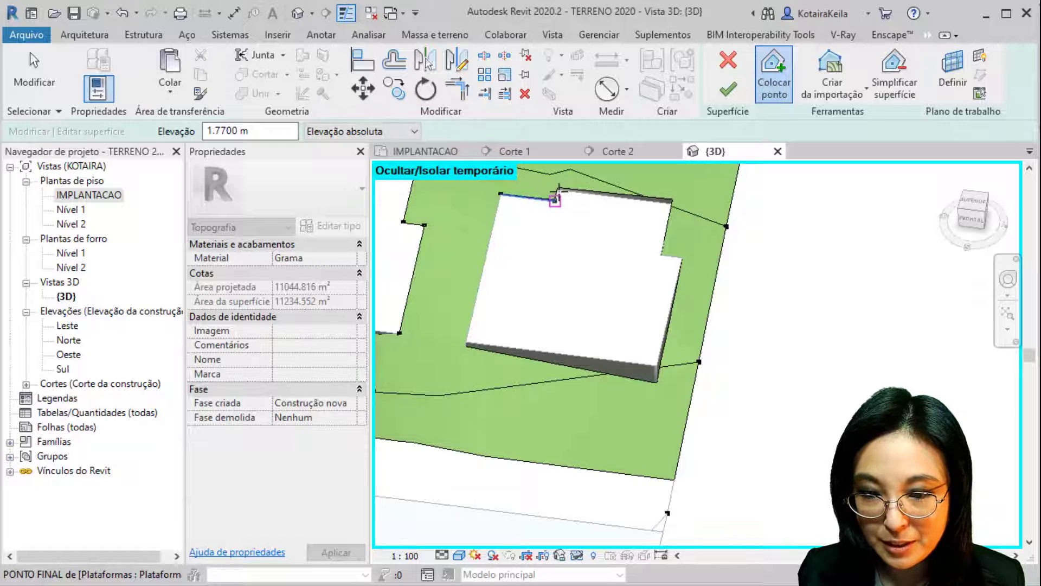
{"action": "left_click", "coordinate": [554, 200]}
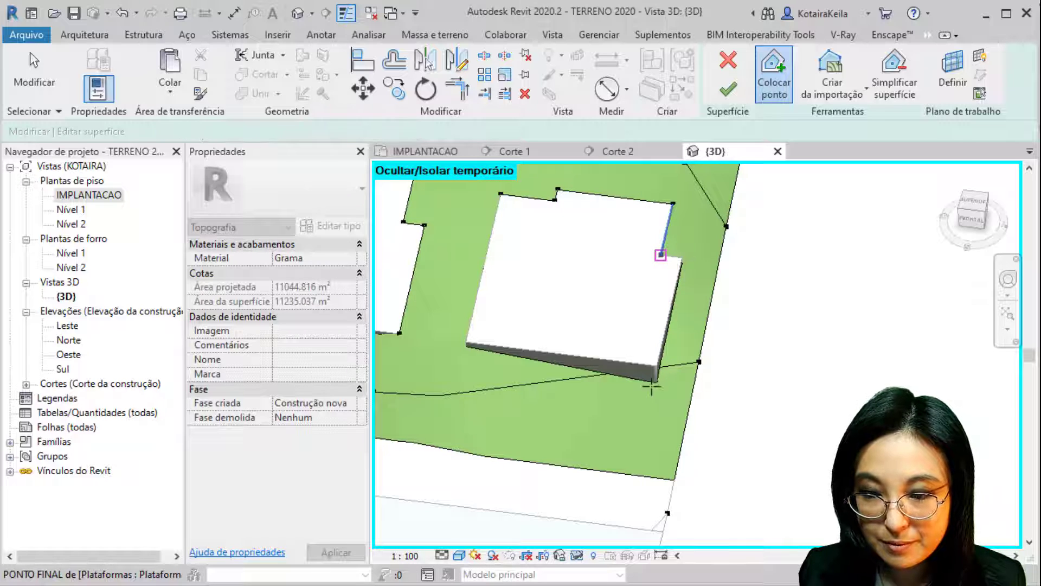
{"action": "left_click", "coordinate": [660, 255]}
{"action": "left_click", "coordinate": [467, 343]}
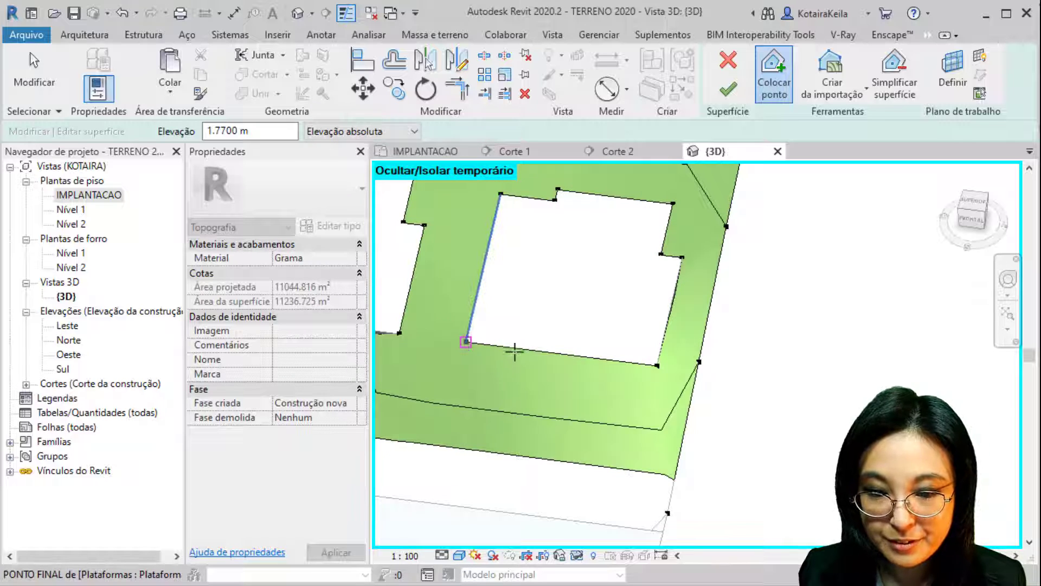
{"action": "scroll", "coordinate": [513, 347], "scroll_direction": "down", "scroll_amount": 5}
{"action": "middle_click_drag", "start_coordinate": [516, 353], "coordinate": [566, 314]}
{"action": "scroll", "coordinate": [565, 313], "scroll_direction": "down", "scroll_amount": 3}
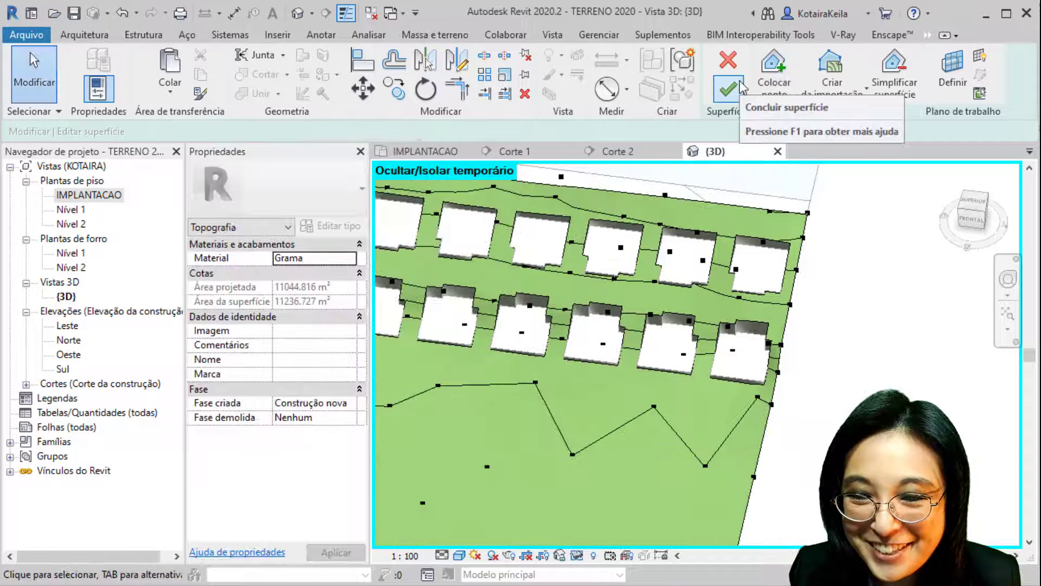
{"action": "left_click", "coordinate": [728, 89]}
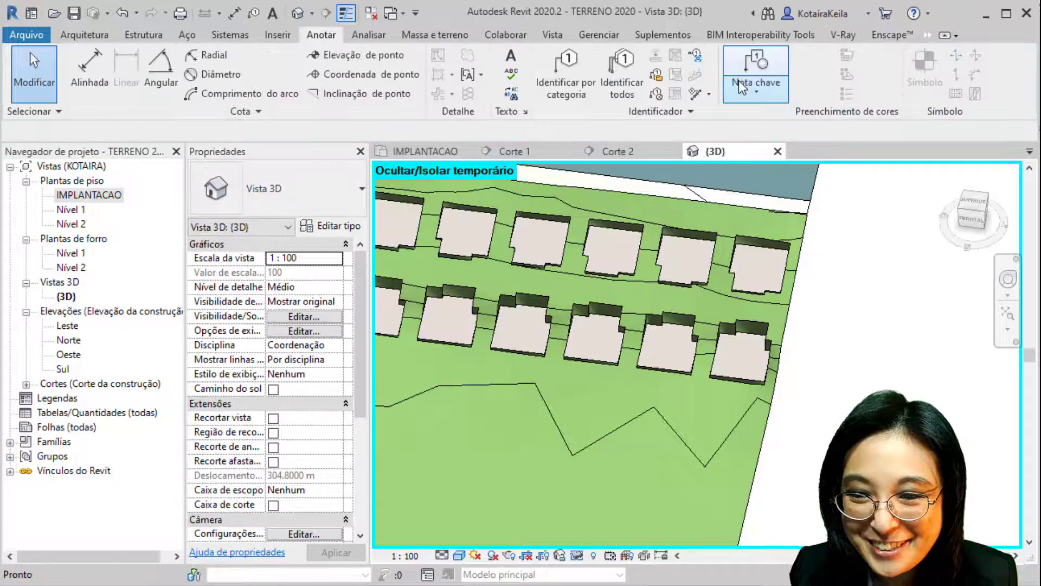
Check the top elevation of the end pads in the far row with the spot elevation tool
{"action": "left_click", "coordinate": [347, 60]}
{"action": "scroll", "coordinate": [756, 270], "scroll_direction": "up", "scroll_amount": 5}
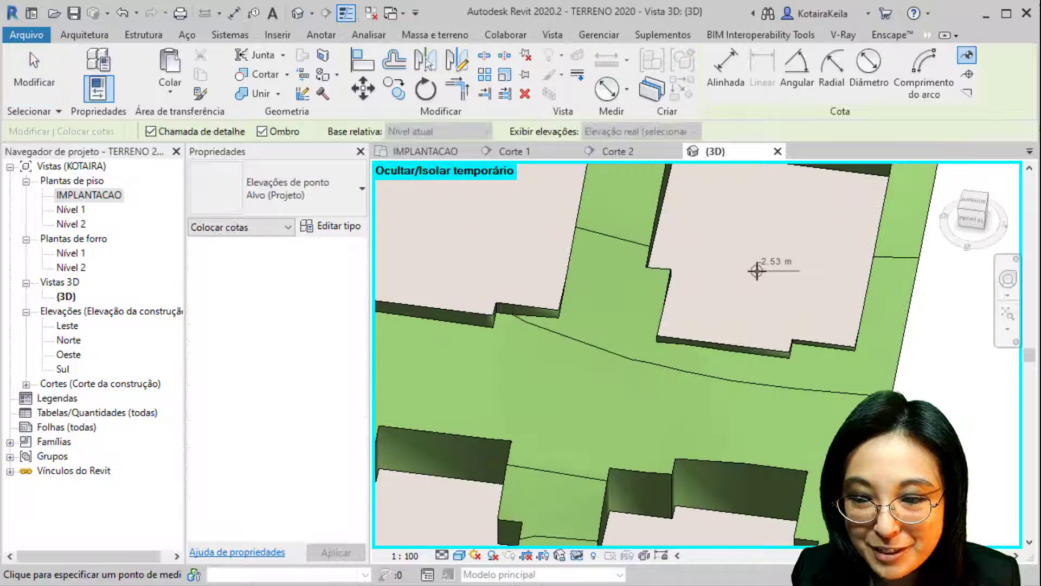
{"action": "left_click", "coordinate": [757, 270]}
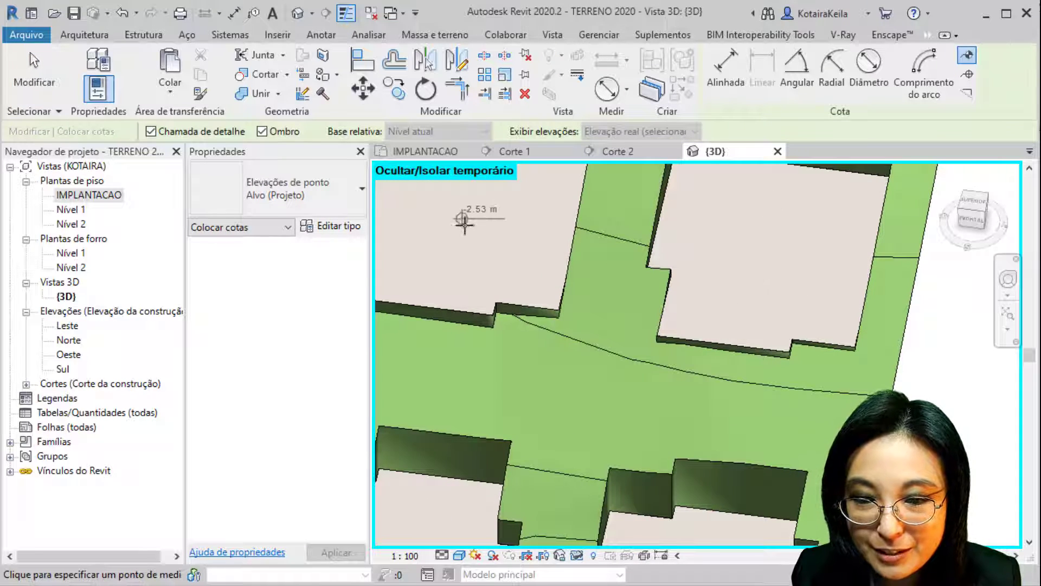
{"action": "scroll", "coordinate": [645, 261], "scroll_direction": "down", "scroll_amount": 3}
{"action": "key", "text": "Escape"}
{"action": "key", "text": "Escape"}
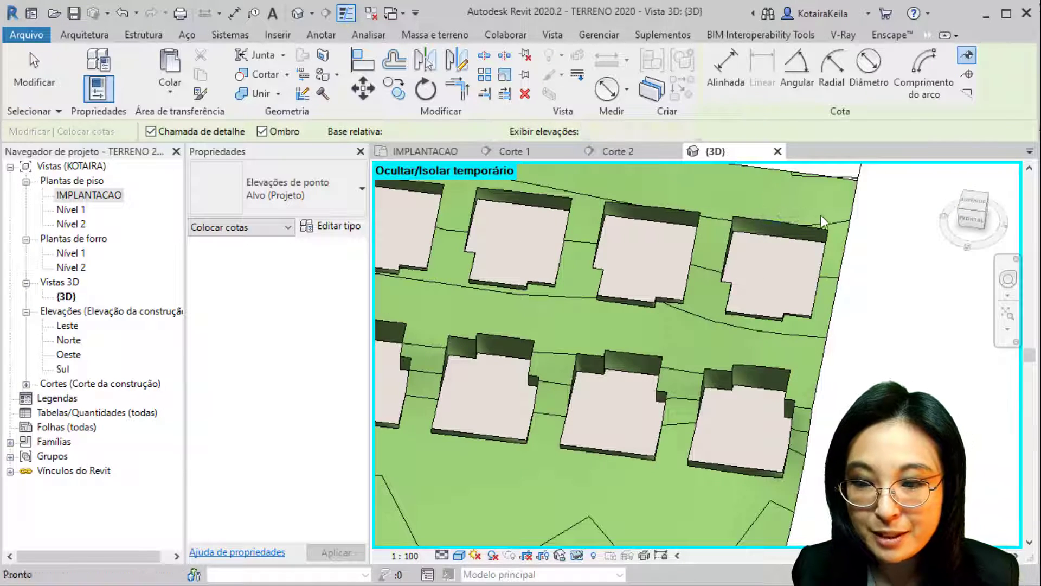
Reopen the topography surface for editing, set the absolute point elevation to -2.53 m and place a point on the far row's end pad
{"action": "left_click", "coordinate": [842, 213]}
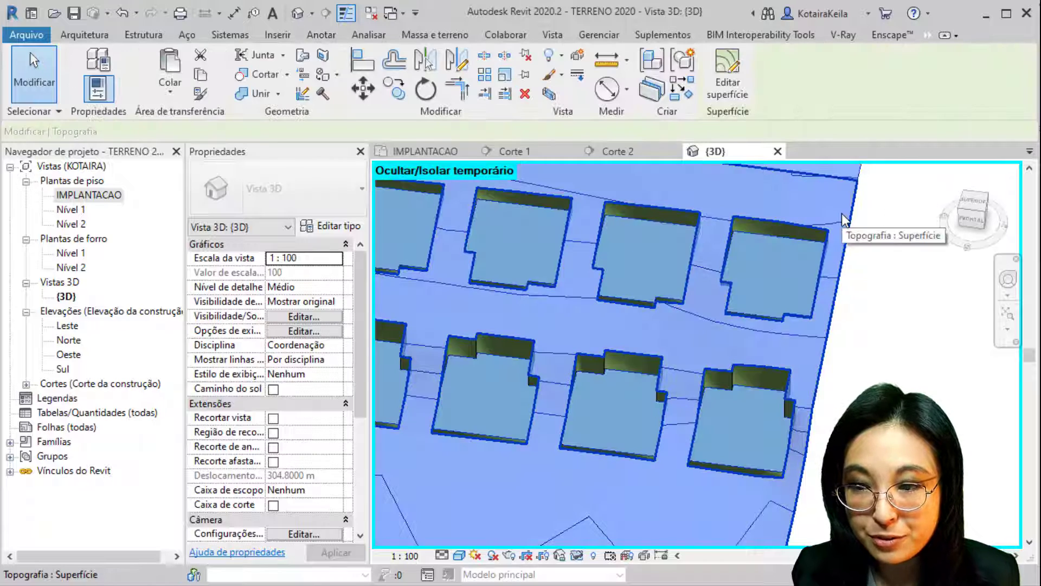
{"action": "left_click", "coordinate": [728, 89]}
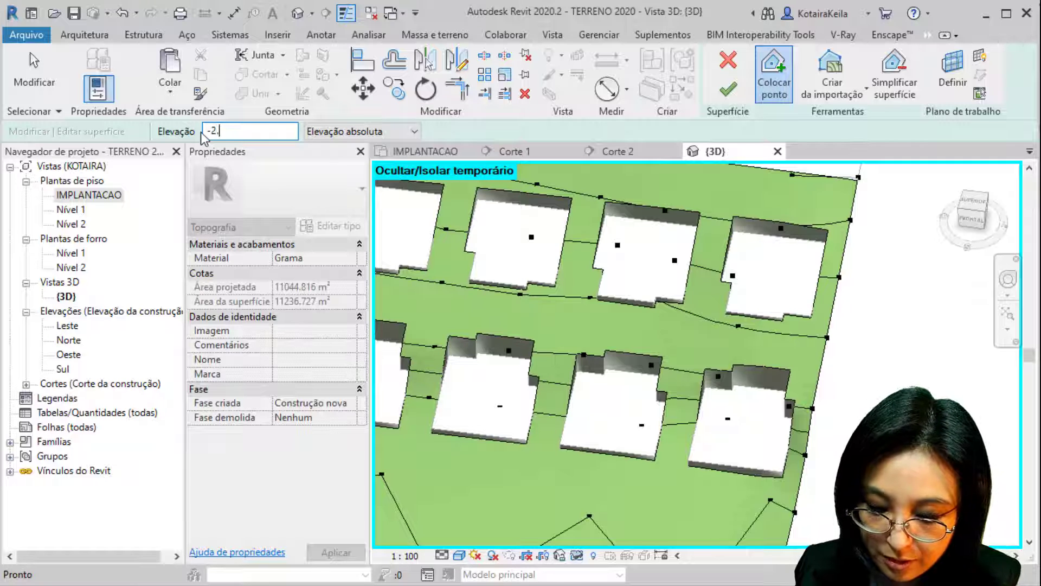
{"action": "middle_click_drag", "start_coordinate": [696, 302], "coordinate": [558, 254]}
{"action": "scroll", "coordinate": [595, 203], "scroll_direction": "up", "scroll_amount": 4}
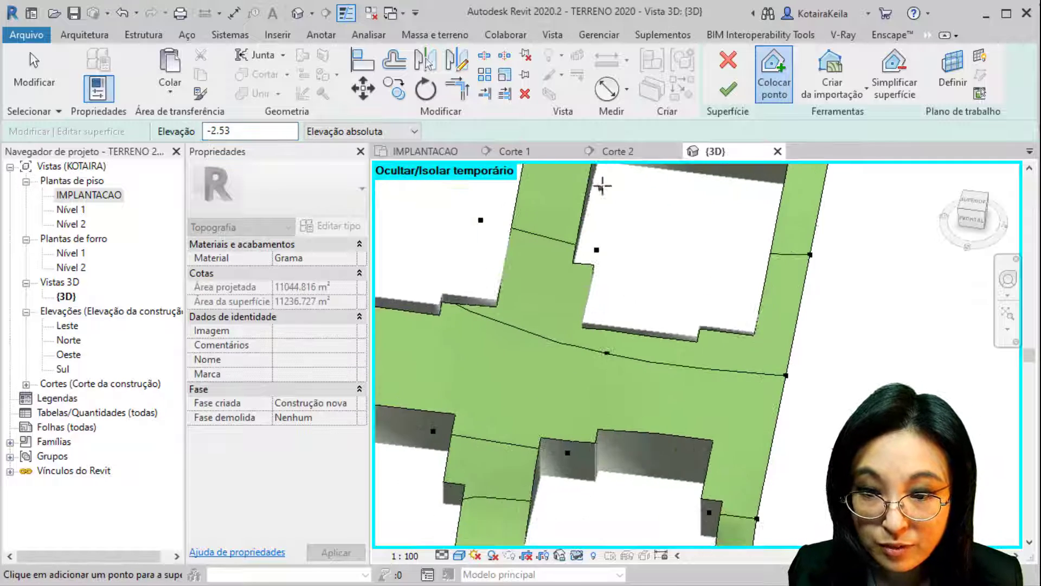
{"action": "scroll", "coordinate": [613, 223], "scroll_direction": "down", "scroll_amount": 1}
{"action": "middle_click_drag", "start_coordinate": [605, 168], "coordinate": [554, 237]}
{"action": "left_click", "coordinate": [549, 235]}
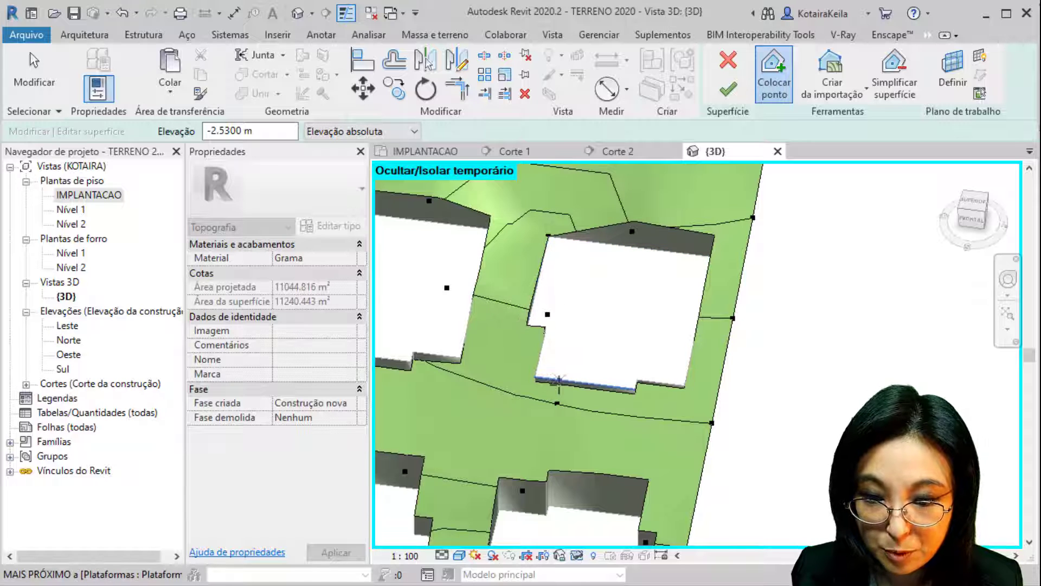
Surround the far row's end pad with -2.53 m surface points on its remaining corners and midway along its edges
{"action": "middle_click_drag", "start_coordinate": [558, 384], "coordinate": [481, 378], "text": "shift"}
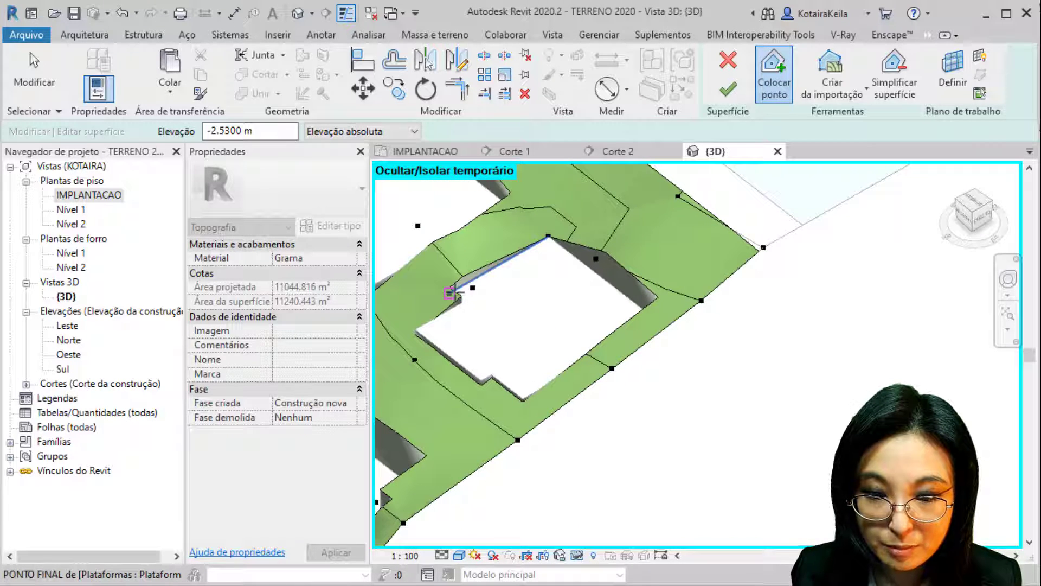
{"action": "left_click", "coordinate": [464, 306]}
{"action": "left_click", "coordinate": [418, 329]}
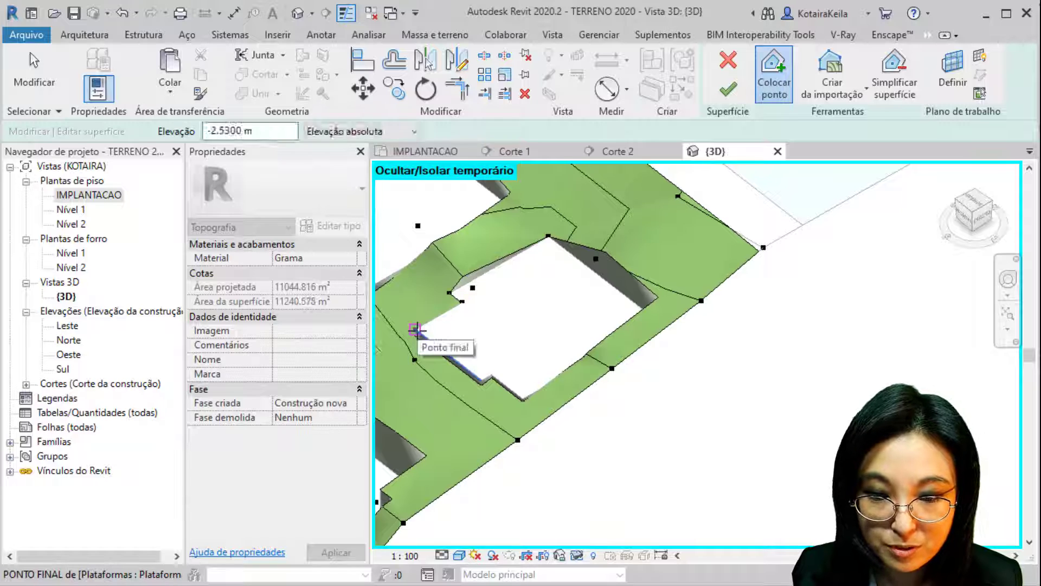
{"action": "left_click", "coordinate": [492, 374]}
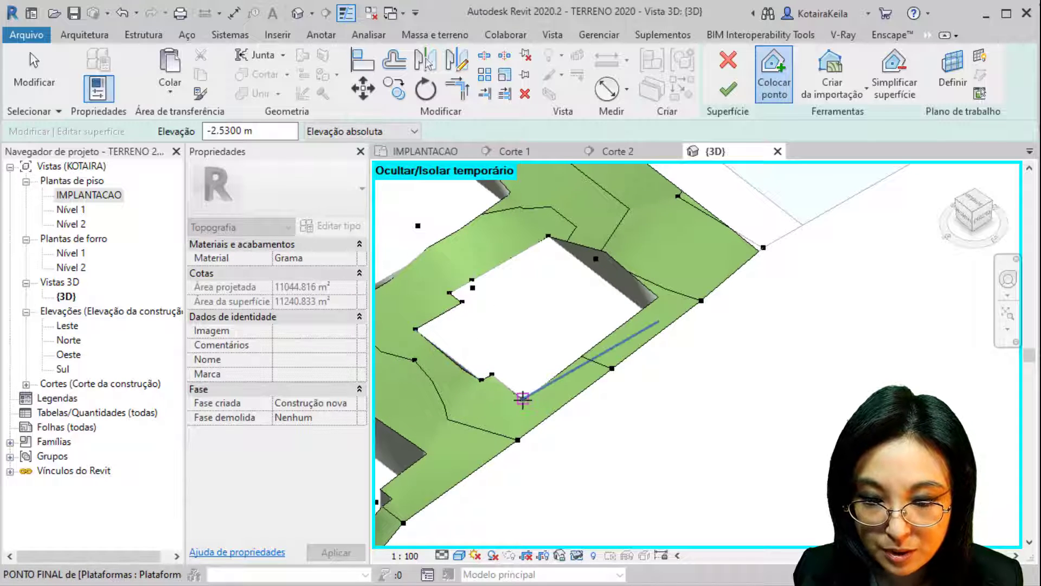
{"action": "left_click", "coordinate": [453, 356]}
{"action": "middle_click_drag", "start_coordinate": [588, 353], "coordinate": [634, 311], "text": "shift"}
{"action": "left_click", "coordinate": [583, 246]}
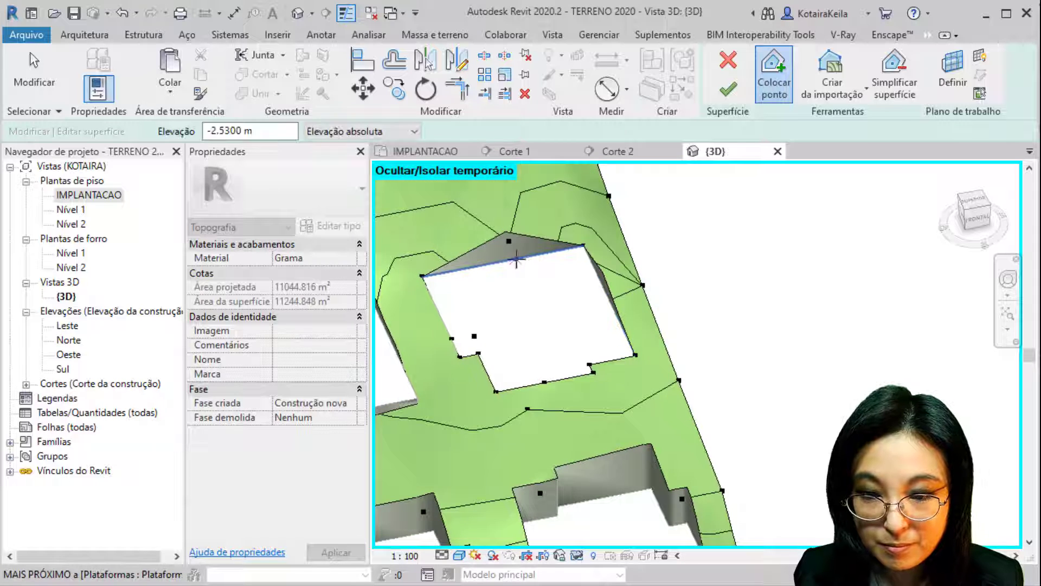
{"action": "left_click", "coordinate": [516, 260]}
Place -2.53 m surface points on the second far-row pad's straight edge, near side corner and stepped front corners
{"action": "middle_click_drag", "start_coordinate": [412, 323], "coordinate": [694, 295]}
{"action": "left_click", "coordinate": [648, 259]}
{"action": "left_click", "coordinate": [494, 289]}
{"action": "left_click", "coordinate": [699, 370]}
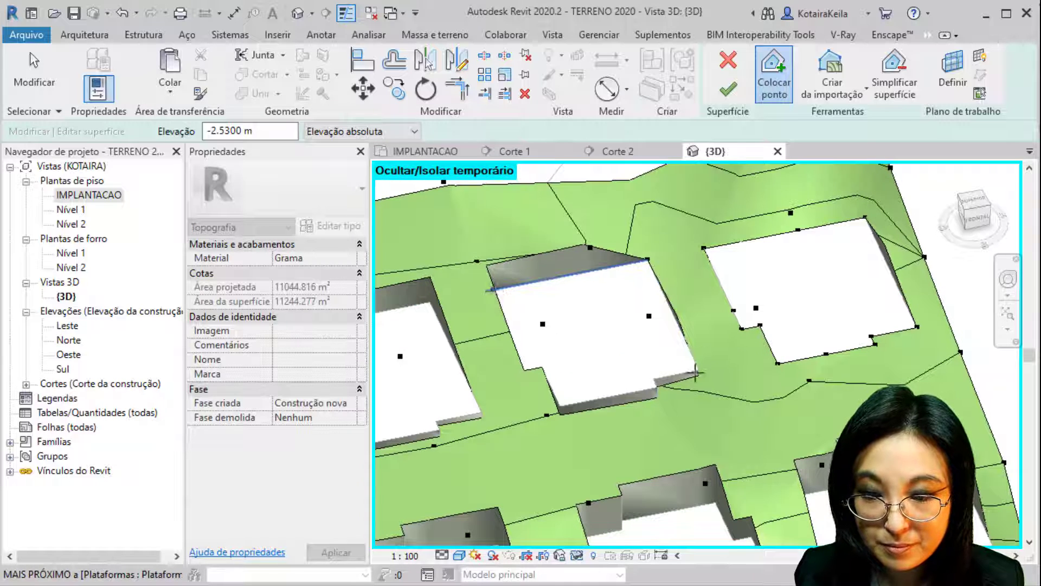
{"action": "left_click", "coordinate": [654, 378]}
{"action": "left_click", "coordinate": [580, 273]}
{"action": "left_click", "coordinate": [657, 389]}
{"action": "left_click", "coordinate": [560, 406]}
{"action": "left_click", "coordinate": [543, 368]}
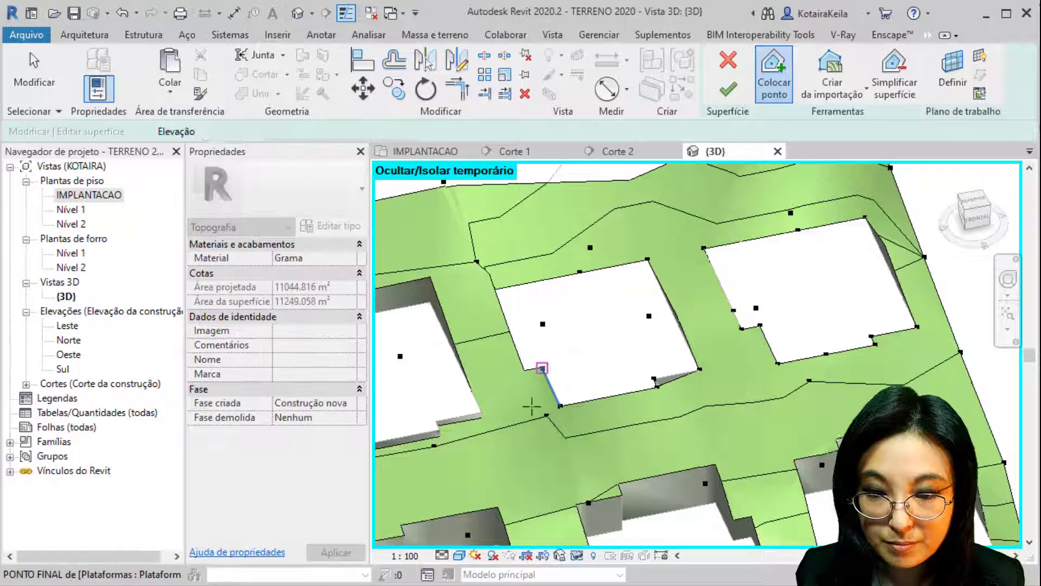
Complete the second far-row pad with -2.53 m points on its outer recess corner and along the side facing the third pad
{"action": "middle_click_drag", "start_coordinate": [532, 405], "coordinate": [599, 277], "text": "shift"}
{"action": "left_click", "coordinate": [548, 224]}
{"action": "middle_click_drag", "start_coordinate": [482, 304], "coordinate": [536, 391]}
{"action": "middle_click_drag", "start_coordinate": [613, 282], "coordinate": [678, 340]}
{"action": "left_click", "coordinate": [726, 331]}
{"action": "left_click", "coordinate": [755, 312]}
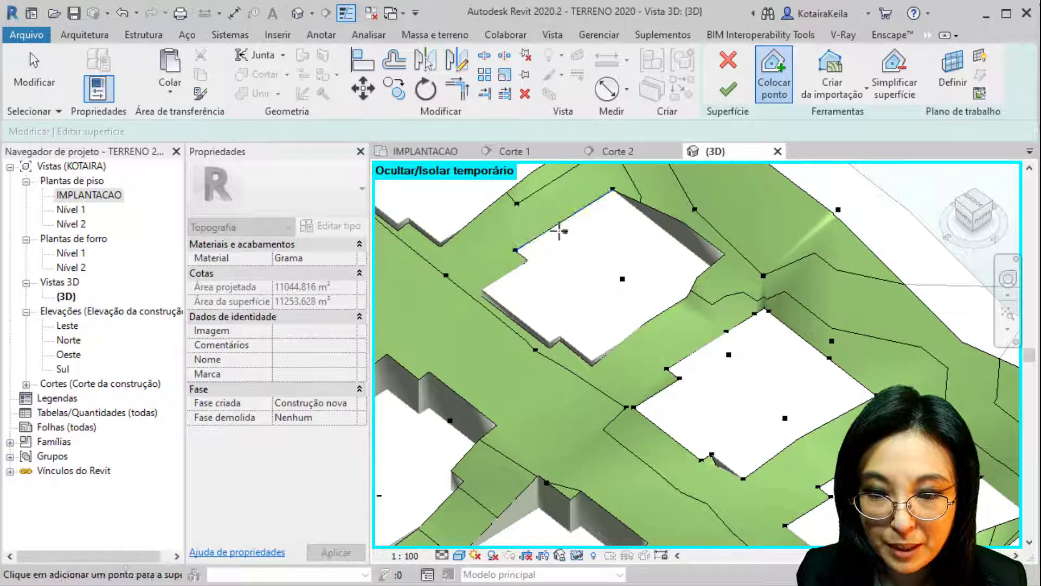
Outline the third far-row pad with -2.53 m surface points on its stepped front corners and midway along its side edge
{"action": "left_click", "coordinate": [481, 295]}
{"action": "left_click", "coordinate": [551, 343]}
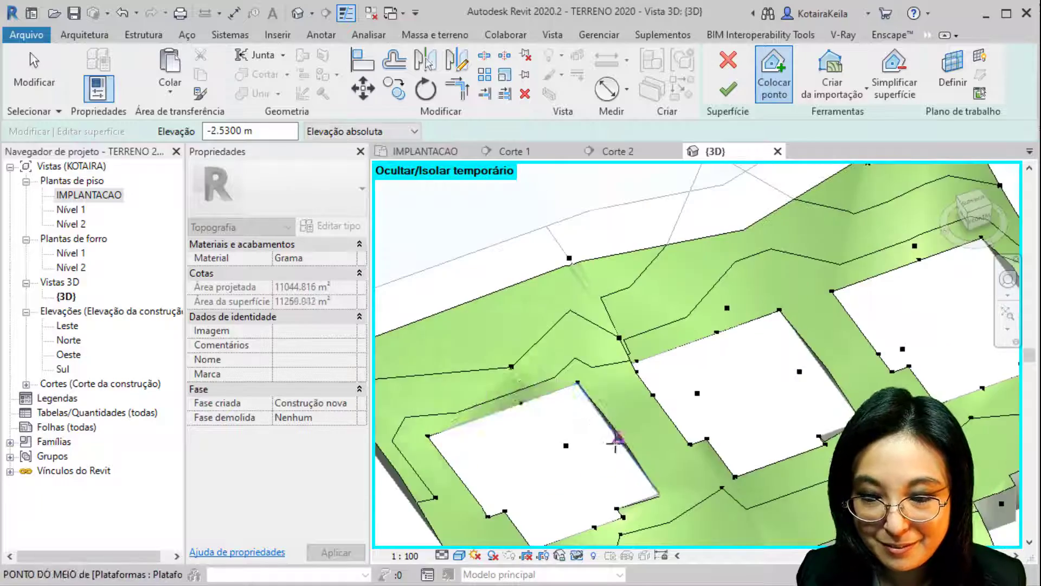
{"action": "middle_click_drag", "start_coordinate": [616, 440], "coordinate": [617, 345]}
{"action": "left_click", "coordinate": [617, 346]}
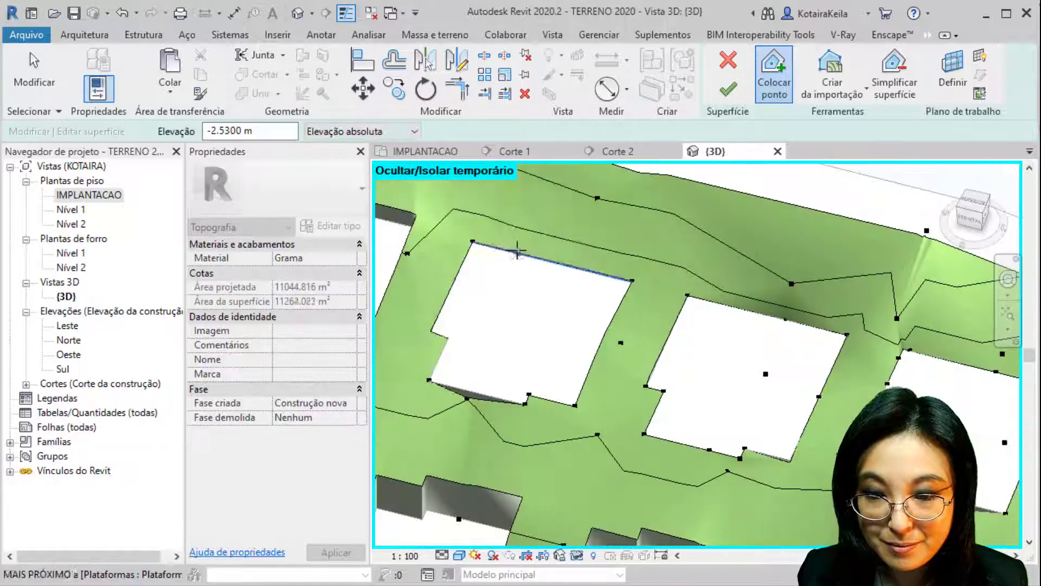
Add a -2.53 m surface point on the third far-row pad's rear edge and outline the next pad's stepped front corners
{"action": "left_click", "coordinate": [517, 251]}
{"action": "middle_click_drag", "start_coordinate": [407, 409], "coordinate": [721, 400]}
{"action": "left_click", "coordinate": [590, 353]}
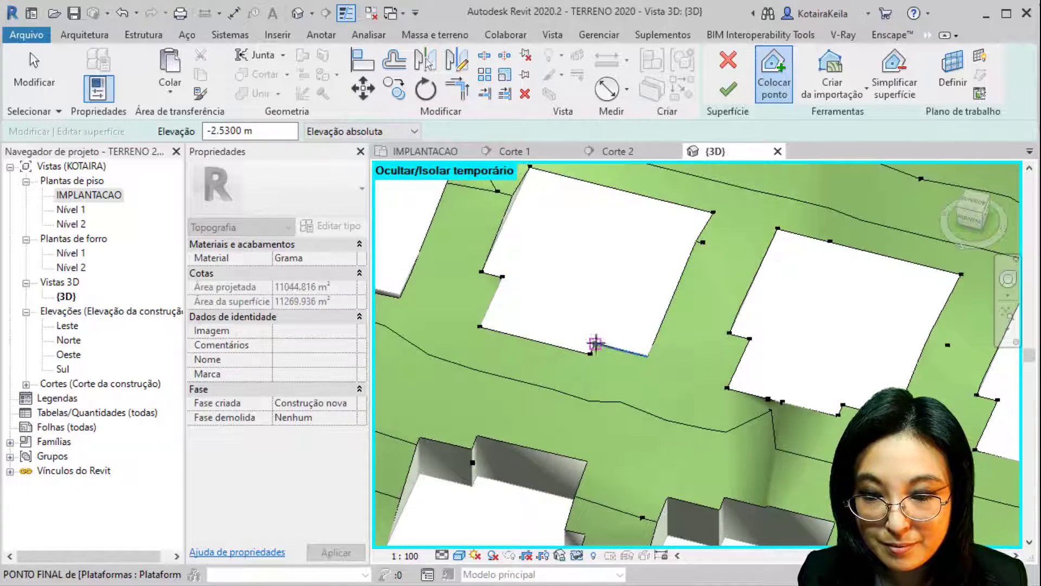
{"action": "left_click", "coordinate": [595, 343]}
{"action": "left_click", "coordinate": [648, 356]}
Continue along the far row with -2.53 m surface points on the corners and side edge of the following pad
{"action": "middle_click_drag", "start_coordinate": [564, 264], "coordinate": [911, 302]}
{"action": "left_click", "coordinate": [611, 385]}
{"action": "left_click", "coordinate": [682, 351]}
{"action": "middle_click_drag", "start_coordinate": [667, 342], "coordinate": [496, 537], "text": "shift"}
{"action": "left_click", "coordinate": [711, 234]}
{"action": "middle_click_drag", "start_coordinate": [544, 205], "coordinate": [599, 235]}
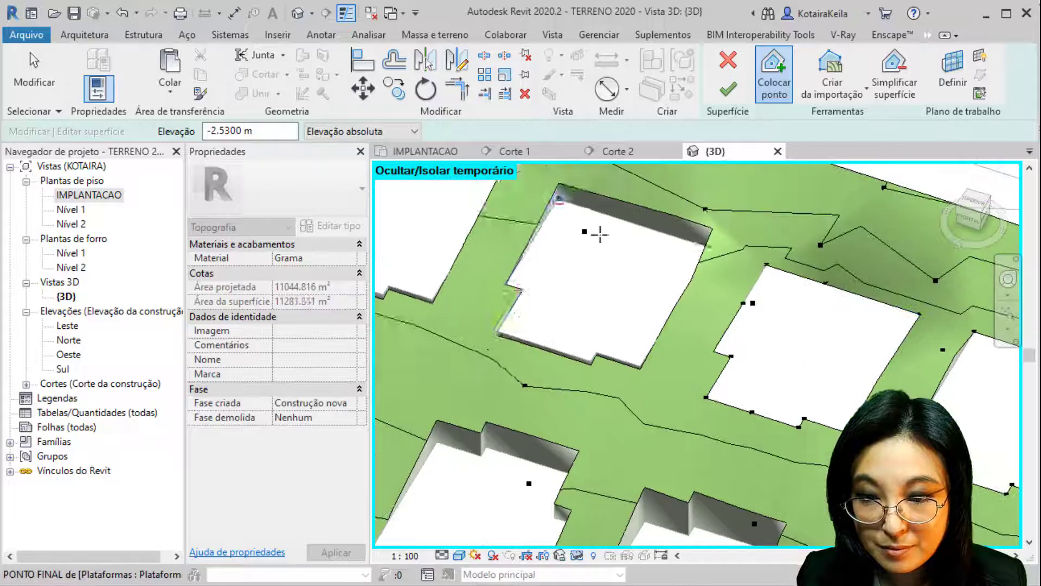
Outline the third-to-last far-row pad with -2.53 m surface points on its rear corner and stepped front corners
{"action": "middle_click_drag", "start_coordinate": [591, 358], "coordinate": [693, 253], "text": "shift"}
{"action": "middle_click_drag", "start_coordinate": [604, 204], "coordinate": [692, 204]}
{"action": "left_click", "coordinate": [704, 191]}
{"action": "left_click", "coordinate": [758, 319]}
{"action": "left_click", "coordinate": [715, 329]}
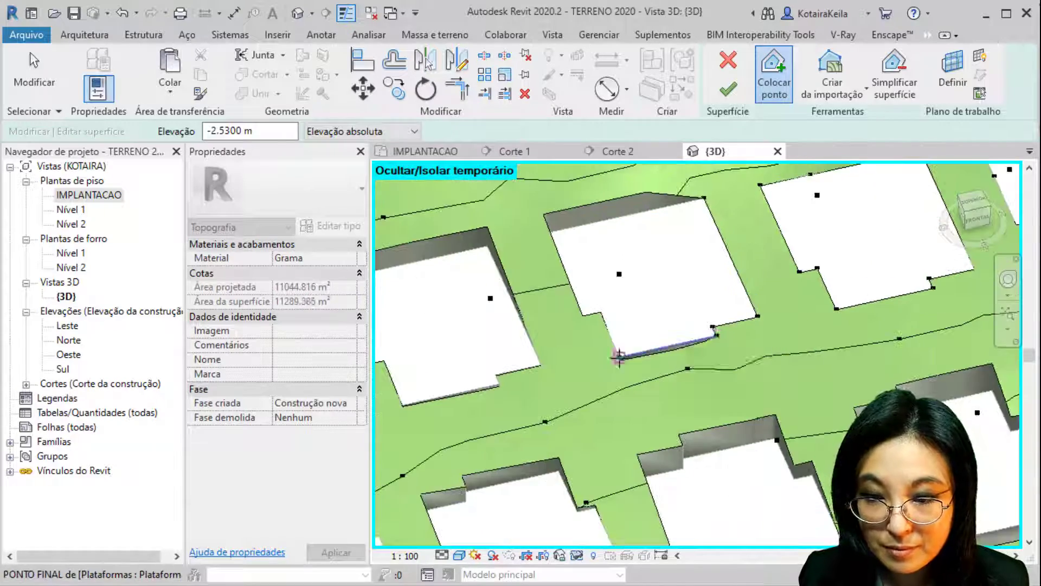
{"action": "left_click", "coordinate": [620, 358]}
Place -2.53 m surface points on the side and stepped front corners of the second-to-last far-row pad
{"action": "middle_click_drag", "start_coordinate": [619, 359], "coordinate": [515, 304], "text": "shift"}
{"action": "middle_click_drag", "start_coordinate": [646, 251], "coordinate": [789, 129]}
{"action": "left_click", "coordinate": [460, 266]}
{"action": "middle_click_drag", "start_coordinate": [566, 378], "coordinate": [681, 283]}
{"action": "left_click", "coordinate": [681, 284]}
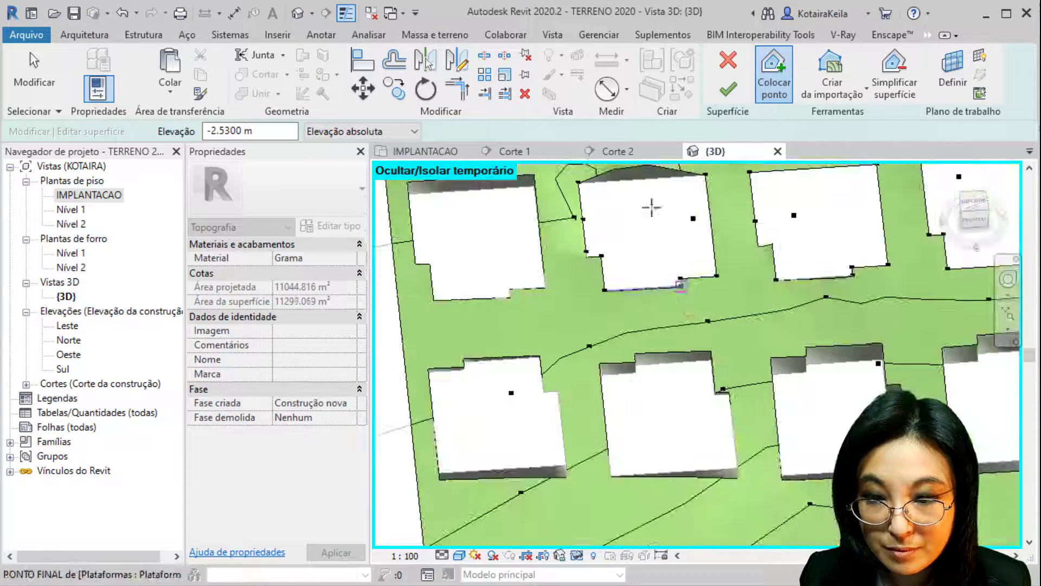
Place -2.53 m surface points on the last far-row pad's rear and stepped corners, and finish the surface edit
{"action": "middle_click_drag", "start_coordinate": [650, 206], "coordinate": [765, 245]}
{"action": "left_click", "coordinate": [642, 214]}
{"action": "left_click", "coordinate": [621, 325]}
{"action": "left_click", "coordinate": [533, 300]}
{"action": "scroll", "coordinate": [532, 300], "scroll_direction": "down", "scroll_amount": 6}
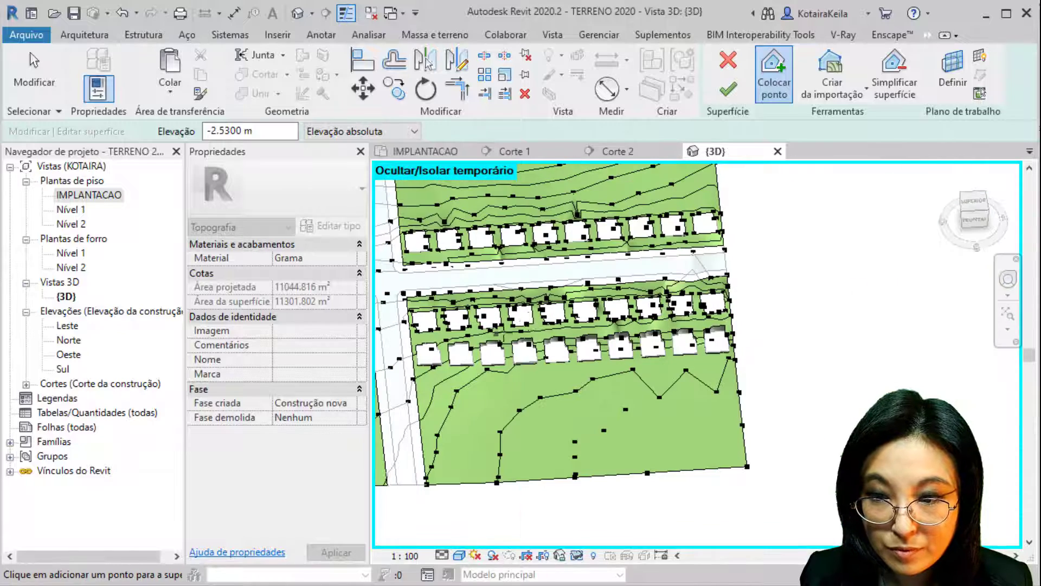
{"action": "left_click", "coordinate": [730, 92]}
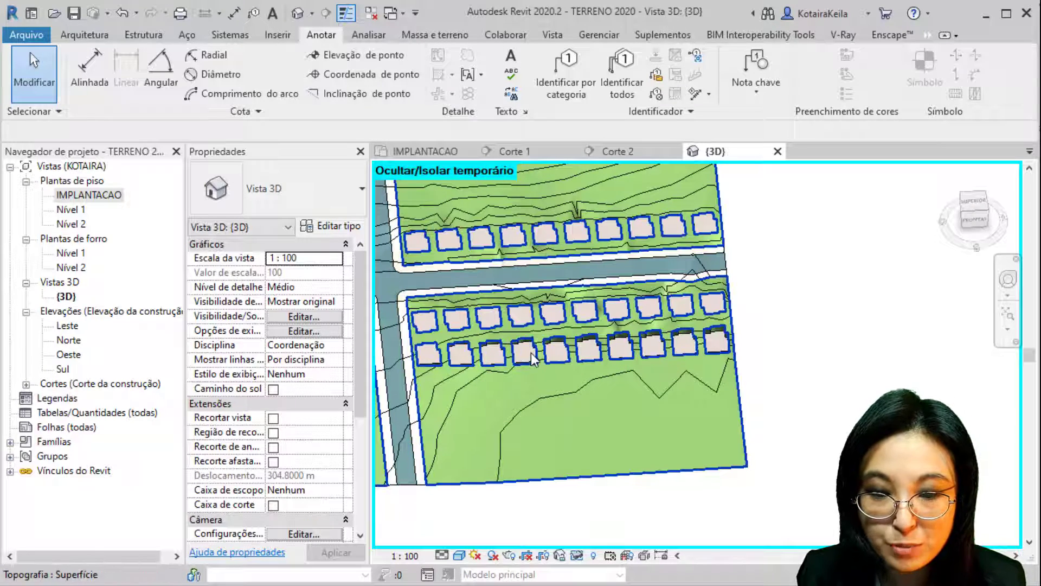
Check the elevation of the pads in the row below with the spot elevation tool, without placing a label
{"action": "left_click", "coordinate": [364, 55]}
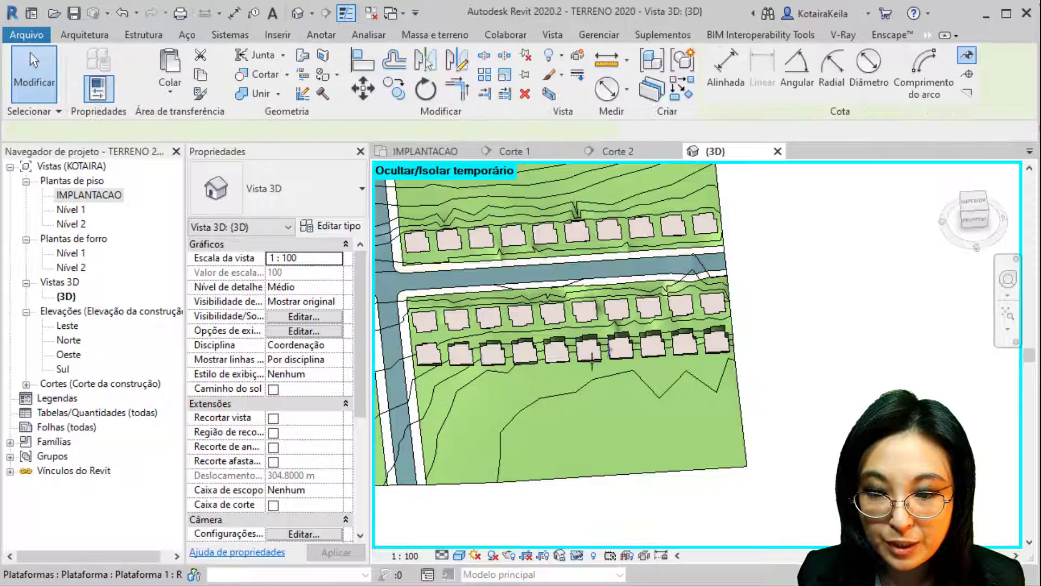
{"action": "scroll", "coordinate": [589, 351], "scroll_direction": "up", "scroll_amount": 5}
{"action": "scroll", "coordinate": [589, 352], "scroll_direction": "up", "scroll_amount": 4}
{"action": "scroll", "coordinate": [590, 352], "scroll_direction": "down", "scroll_amount": 2}
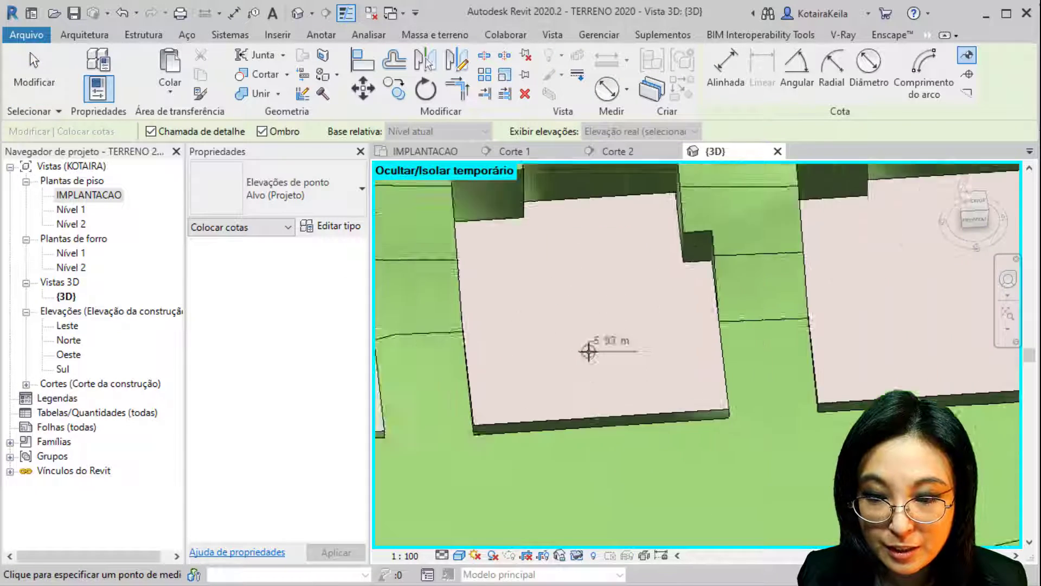
{"action": "middle_click_drag", "start_coordinate": [799, 315], "coordinate": [620, 308]}
{"action": "key", "text": "Escape"}
{"action": "key", "text": "Escape"}
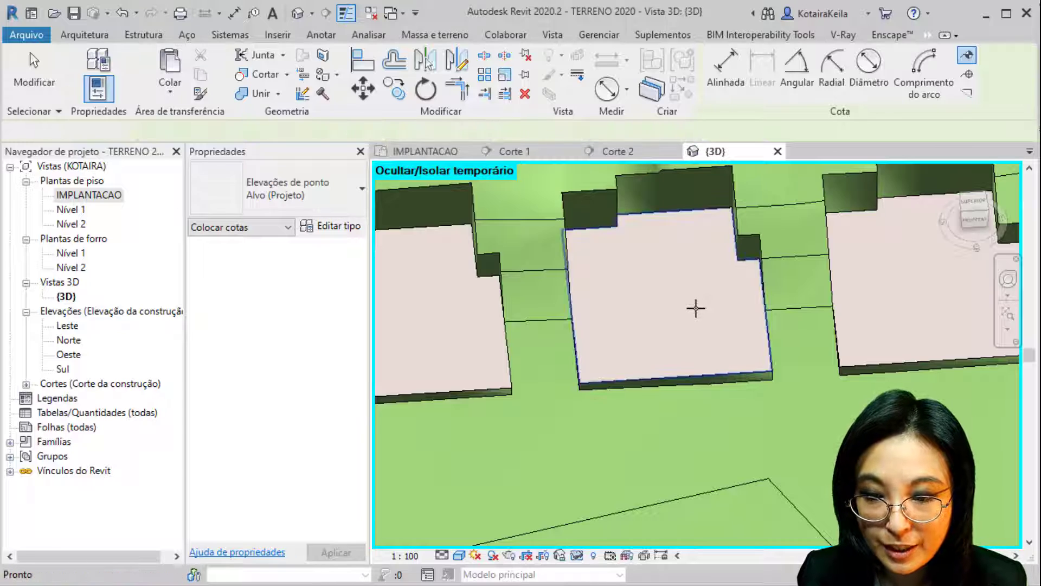
{"action": "scroll", "coordinate": [709, 320], "scroll_direction": "down", "scroll_amount": 5}
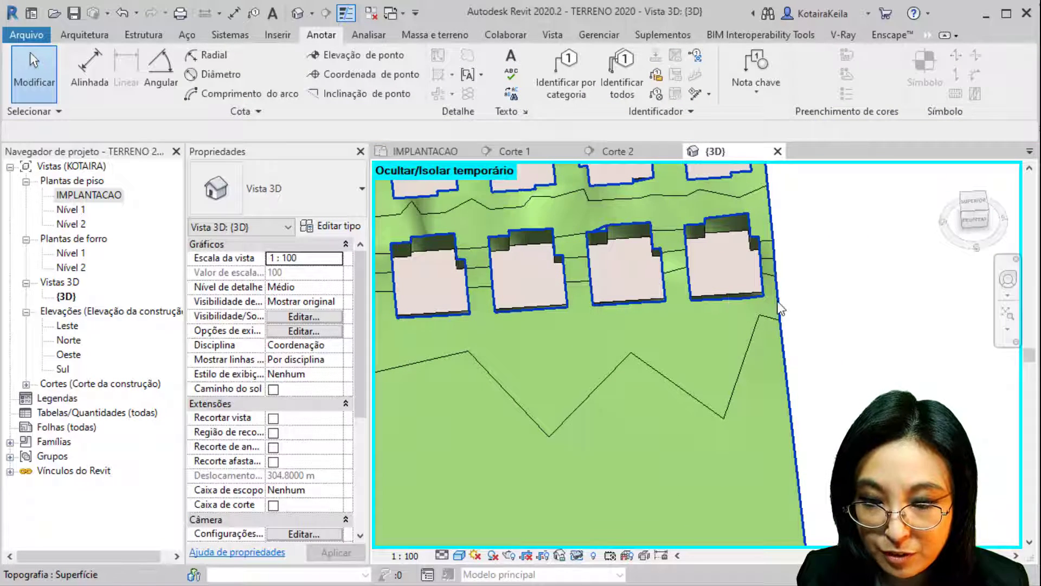
Edit the topography again and place surface points at -5.93 m absolute elevation around the lower row's end pad beside the site boundary
{"action": "left_click", "coordinate": [779, 310]}
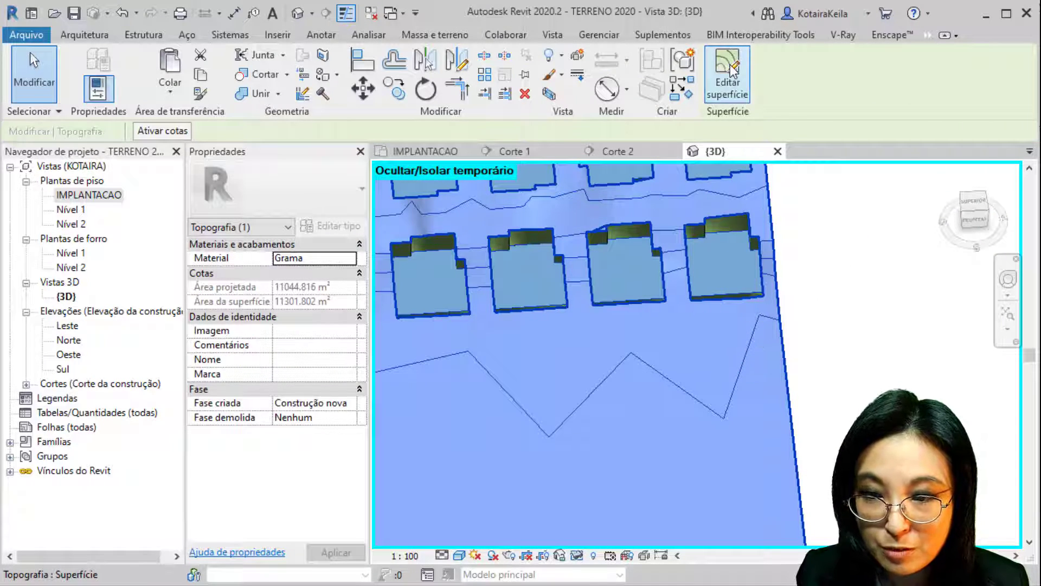
{"action": "left_click", "coordinate": [730, 71]}
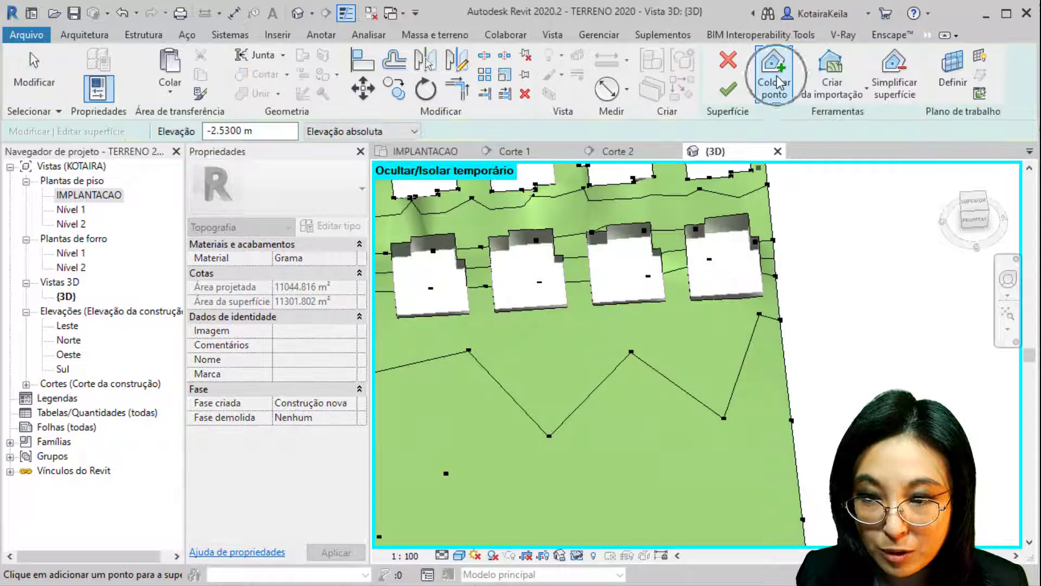
{"action": "left_click", "coordinate": [218, 132]}
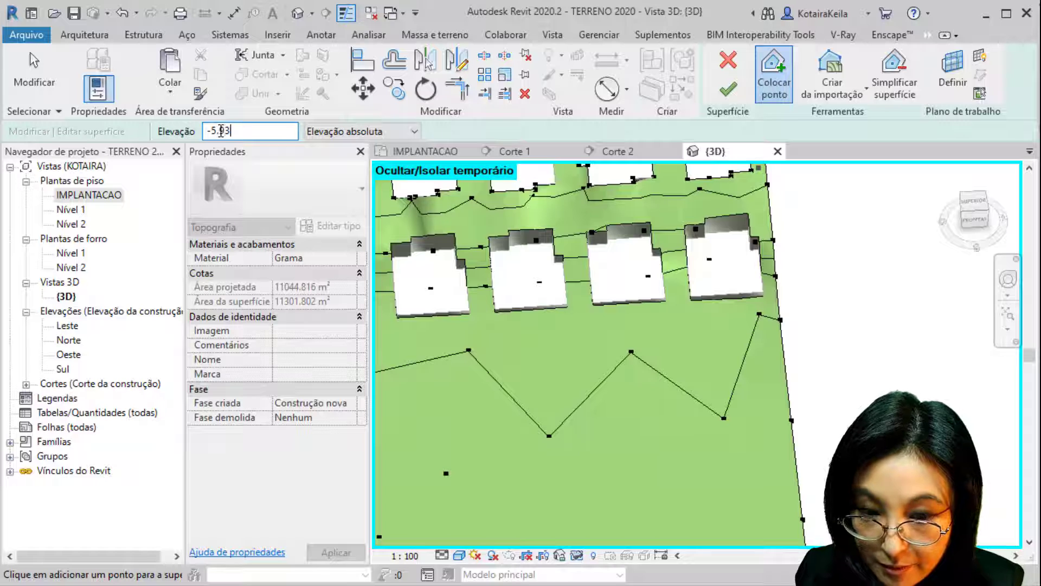
{"action": "scroll", "coordinate": [724, 286], "scroll_direction": "up", "scroll_amount": 5}
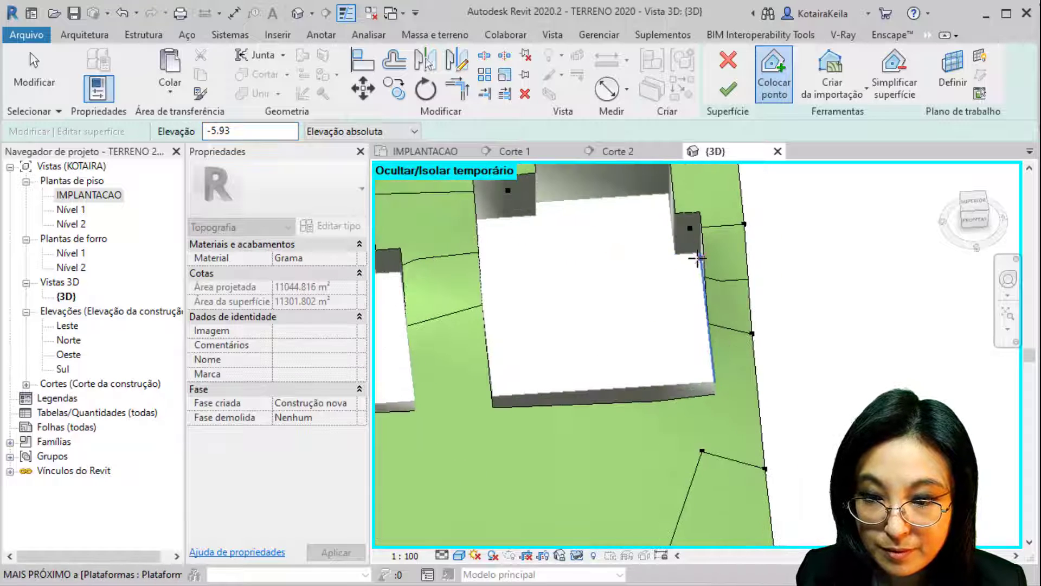
{"action": "left_click", "coordinate": [698, 253]}
{"action": "left_click", "coordinate": [535, 215]}
{"action": "left_click", "coordinate": [493, 396]}
{"action": "left_click", "coordinate": [715, 383]}
{"action": "left_click", "coordinate": [602, 209]}
Place -5.93 m surface points on the corners of the lower-row pad beside the end pad
{"action": "middle_click_drag", "start_coordinate": [704, 272], "coordinate": [673, 318], "text": "shift"}
{"action": "left_click", "coordinate": [595, 375]}
{"action": "left_click", "coordinate": [689, 270]}
{"action": "left_click", "coordinate": [597, 242]}
{"action": "left_click", "coordinate": [672, 318]}
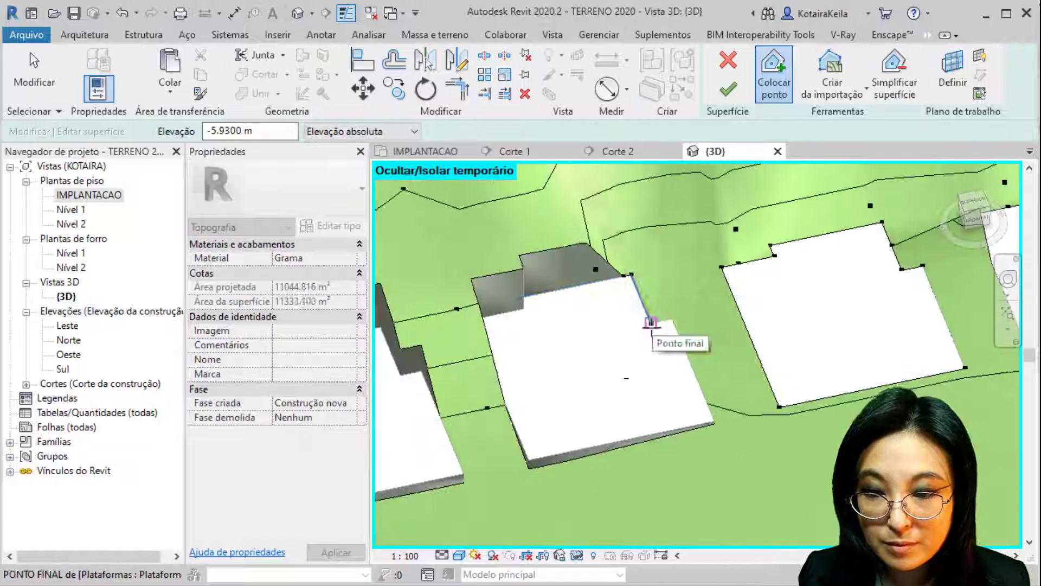
Surround the next lower-row pad with -5.93 m surface points on its side recess and stepped rear corners, continuing onto the neighbouring pad
{"action": "left_click", "coordinate": [651, 323]}
{"action": "left_click", "coordinate": [631, 274]}
{"action": "left_click", "coordinate": [520, 298]}
{"action": "left_click", "coordinate": [482, 316]}
{"action": "middle_click_drag", "start_coordinate": [482, 316], "coordinate": [596, 365], "text": "shift"}
{"action": "left_click", "coordinate": [407, 365]}
{"action": "left_click", "coordinate": [479, 197]}
{"action": "left_click", "coordinate": [434, 210]}
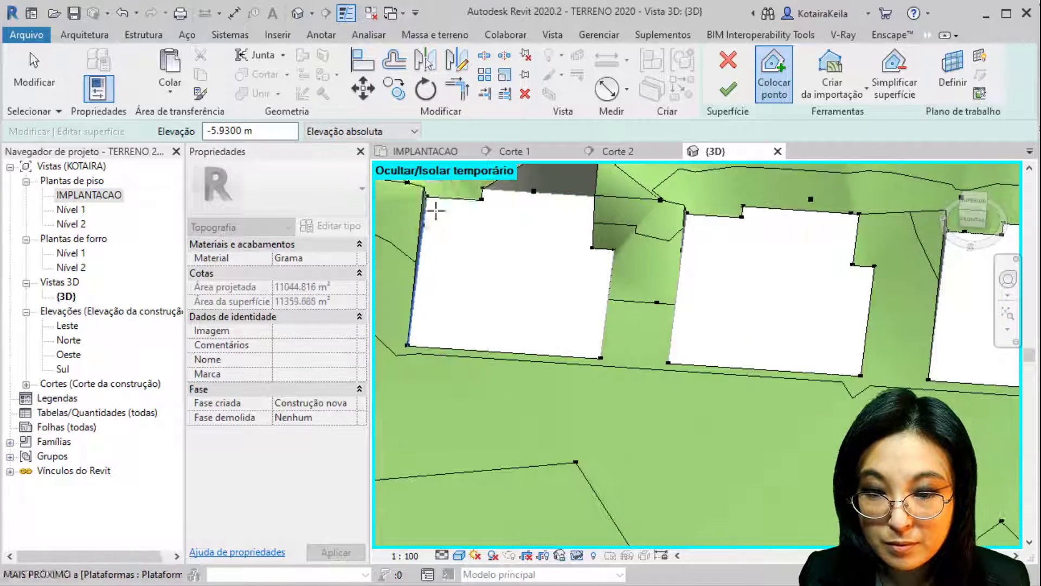
Continue the -5.93 m surface points around the remaining same-level pads of the lower row, on their rear, recess and front corners
{"action": "middle_click_drag", "start_coordinate": [434, 209], "coordinate": [518, 262], "text": "shift"}
{"action": "left_click", "coordinate": [559, 251]}
{"action": "left_click", "coordinate": [603, 295]}
{"action": "left_click", "coordinate": [471, 445]}
{"action": "left_click", "coordinate": [454, 277]}
{"action": "middle_click_drag", "start_coordinate": [454, 278], "coordinate": [678, 271], "text": "shift"}
{"action": "middle_click_drag", "start_coordinate": [678, 271], "coordinate": [623, 228], "text": "shift"}
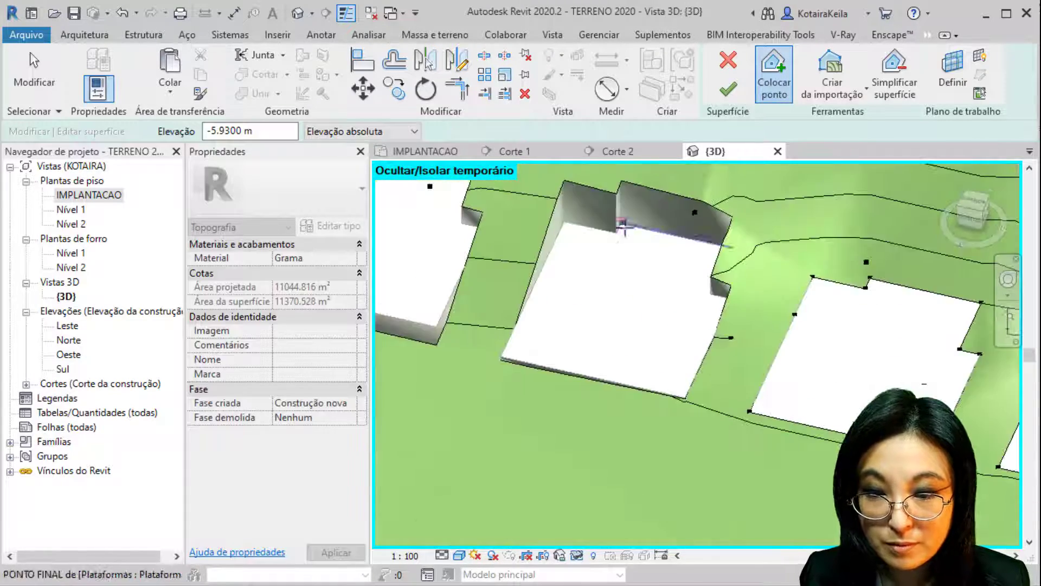
{"action": "left_click", "coordinate": [621, 222]}
{"action": "left_click", "coordinate": [731, 298]}
{"action": "scroll", "coordinate": [731, 298], "scroll_direction": "down", "scroll_amount": 4}
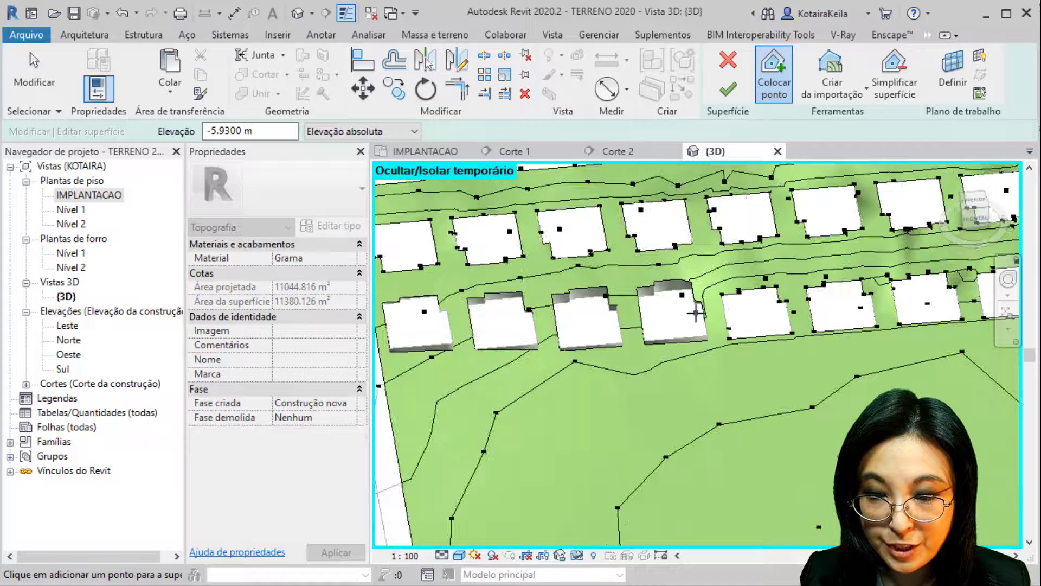
Try a -5.93 m surface point on the front corner of the fourth lower-row pad from the road, and undo it
{"action": "scroll", "coordinate": [707, 338], "scroll_direction": "up", "scroll_amount": 3}
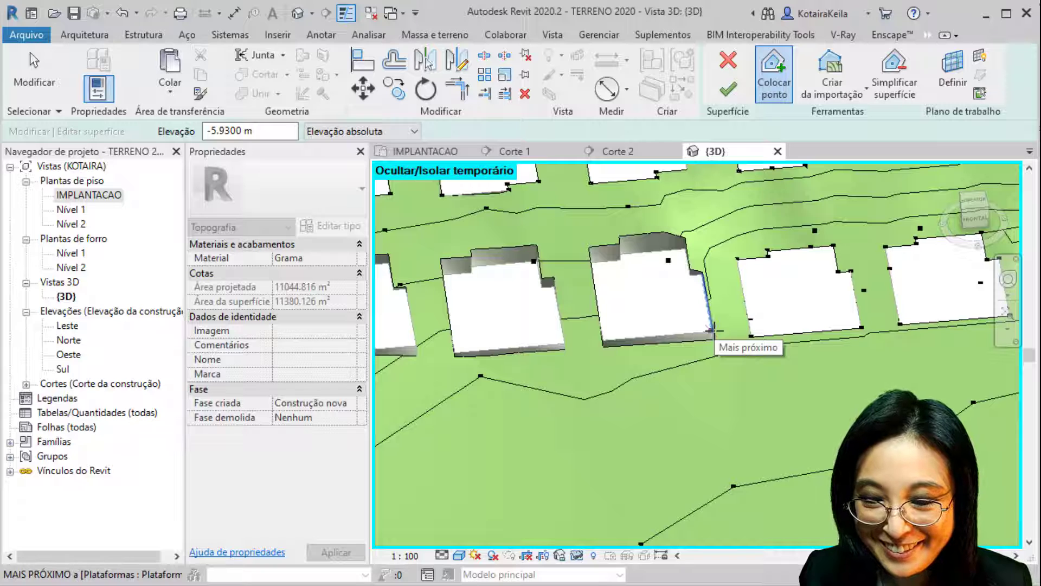
{"action": "left_click", "coordinate": [716, 343]}
{"action": "scroll", "coordinate": [715, 339], "scroll_direction": "up", "scroll_amount": 5}
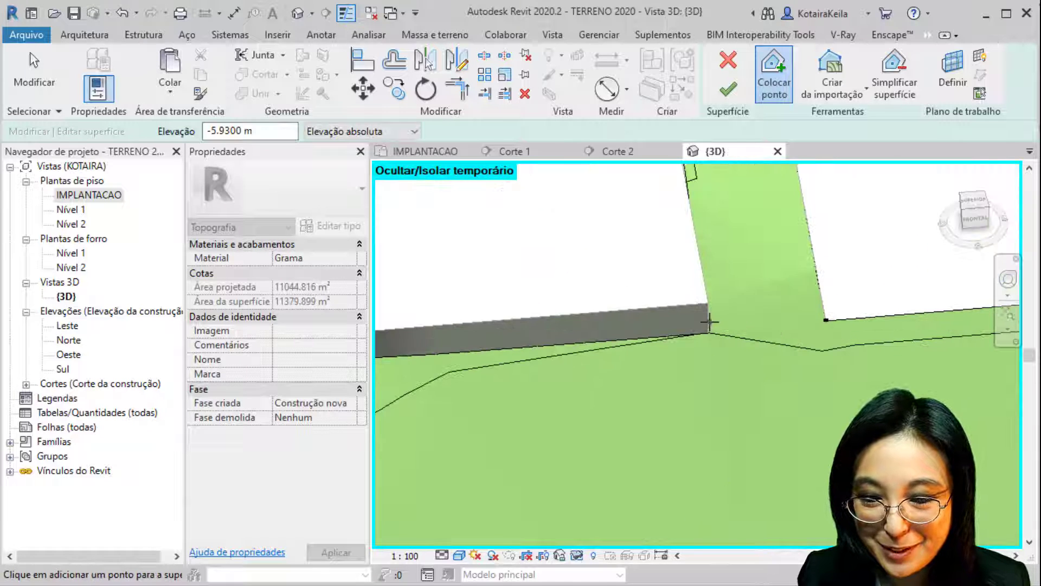
{"action": "scroll", "coordinate": [709, 321], "scroll_direction": "down", "scroll_amount": 3}
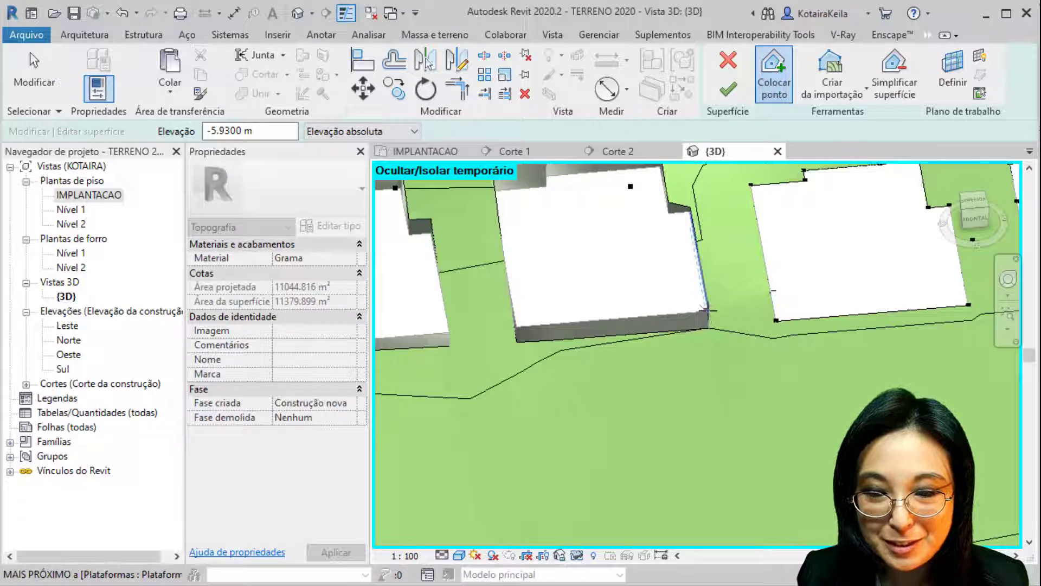
{"action": "left_click", "coordinate": [120, 16]}
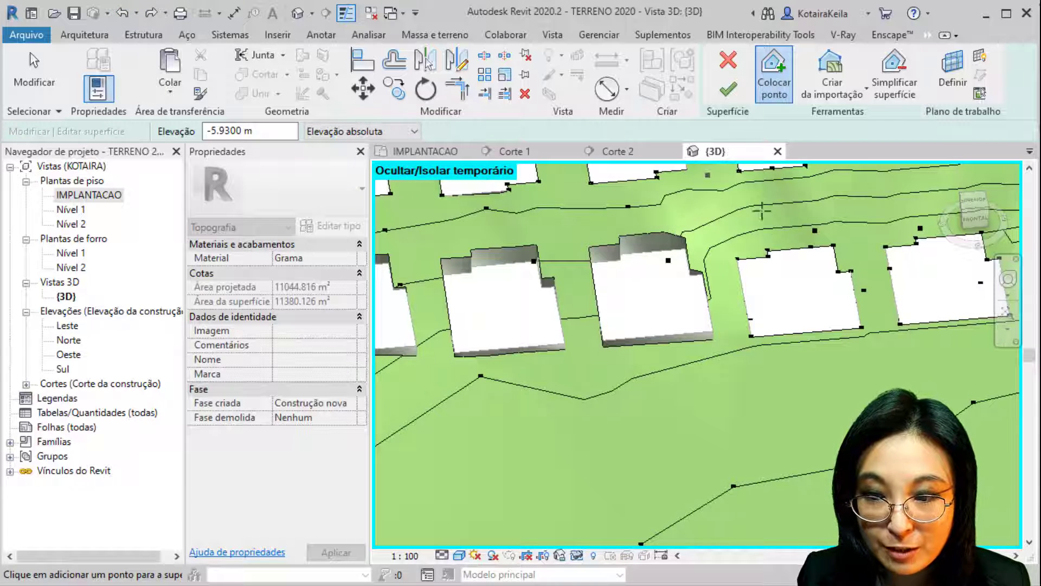
Review the four unfitted pads near the road and finish the topography surface edit
{"action": "scroll", "coordinate": [735, 293], "scroll_direction": "down", "scroll_amount": 5}
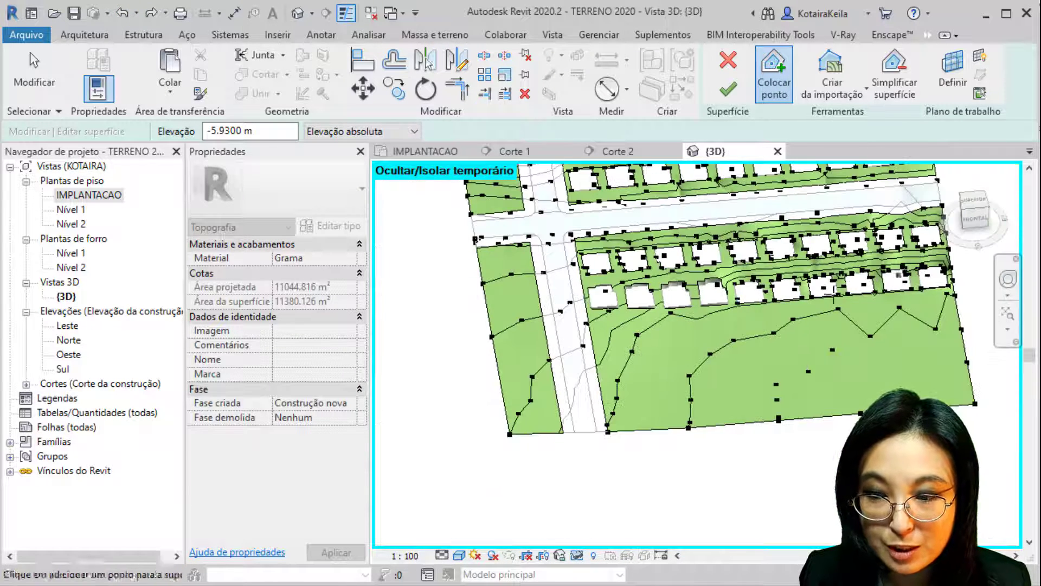
{"action": "scroll", "coordinate": [754, 299], "scroll_direction": "up", "scroll_amount": 4}
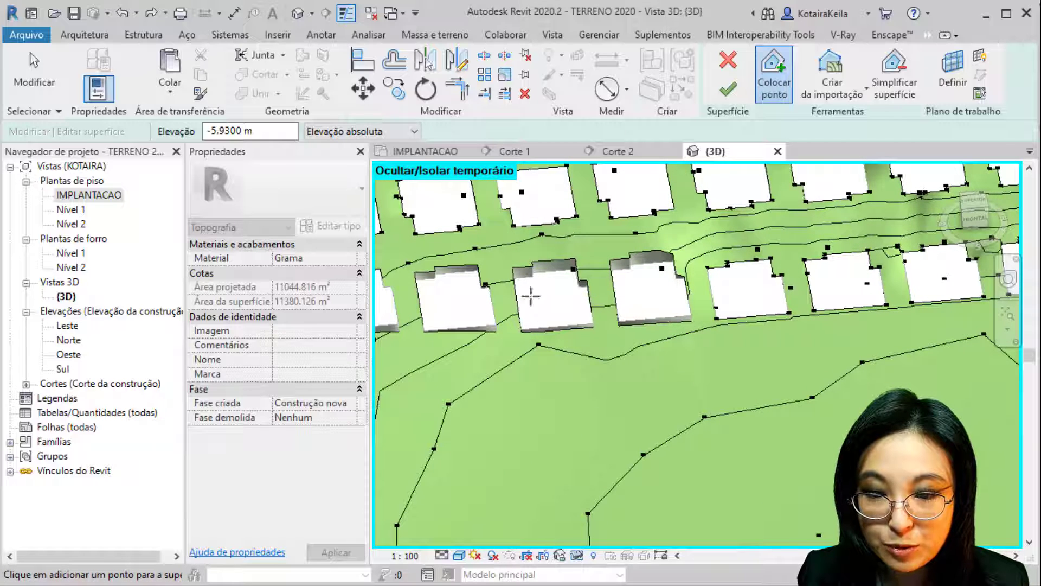
{"action": "middle_click_drag", "start_coordinate": [618, 298], "coordinate": [731, 270]}
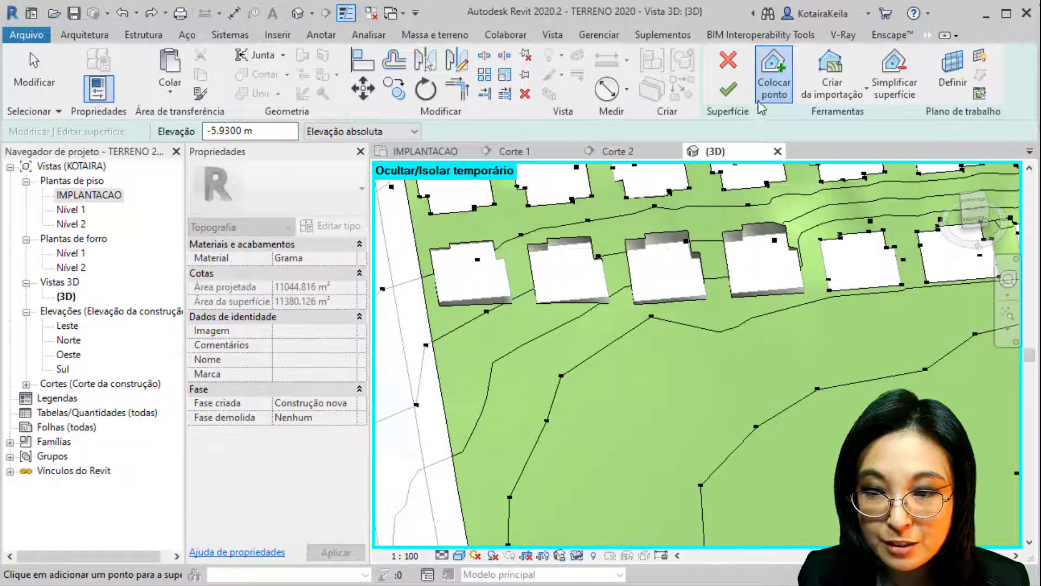
{"action": "left_click", "coordinate": [730, 89]}
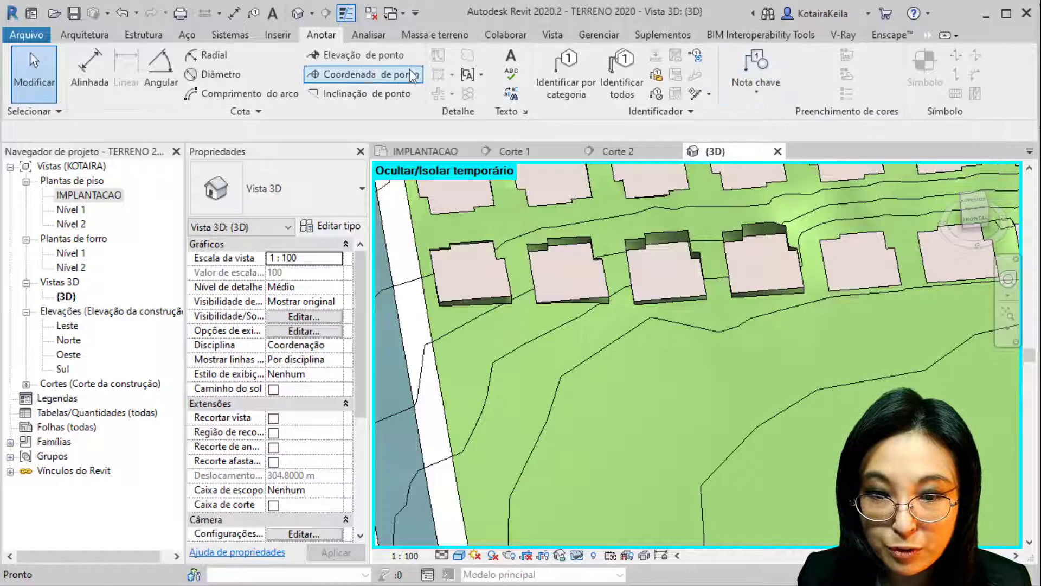
Label the three lower-row pads nearest the road with spot elevations
{"action": "left_click", "coordinate": [385, 54]}
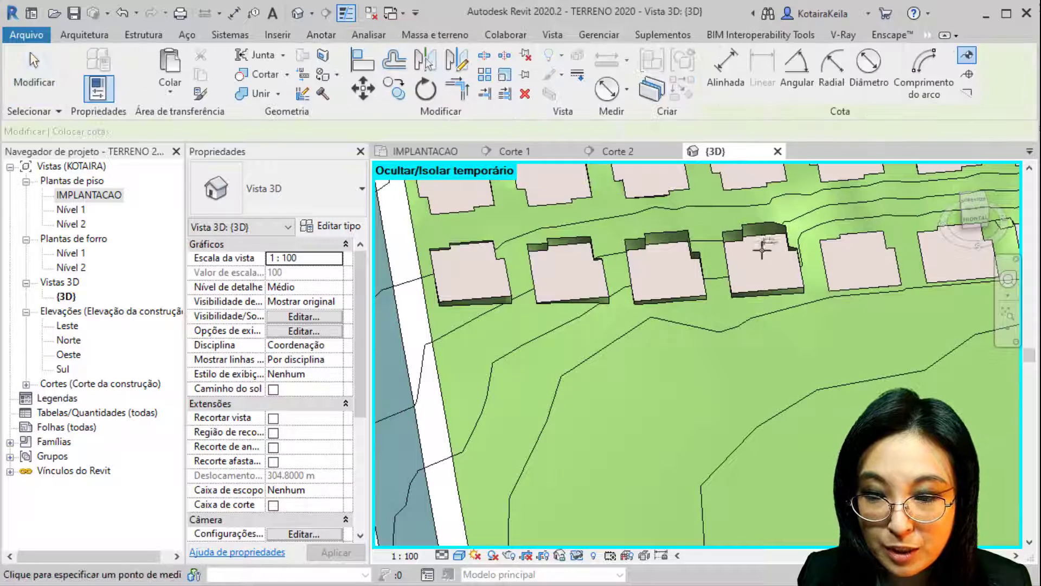
{"action": "scroll", "coordinate": [762, 249], "scroll_direction": "up", "scroll_amount": 4}
{"action": "middle_click_drag", "start_coordinate": [500, 315], "coordinate": [521, 274]}
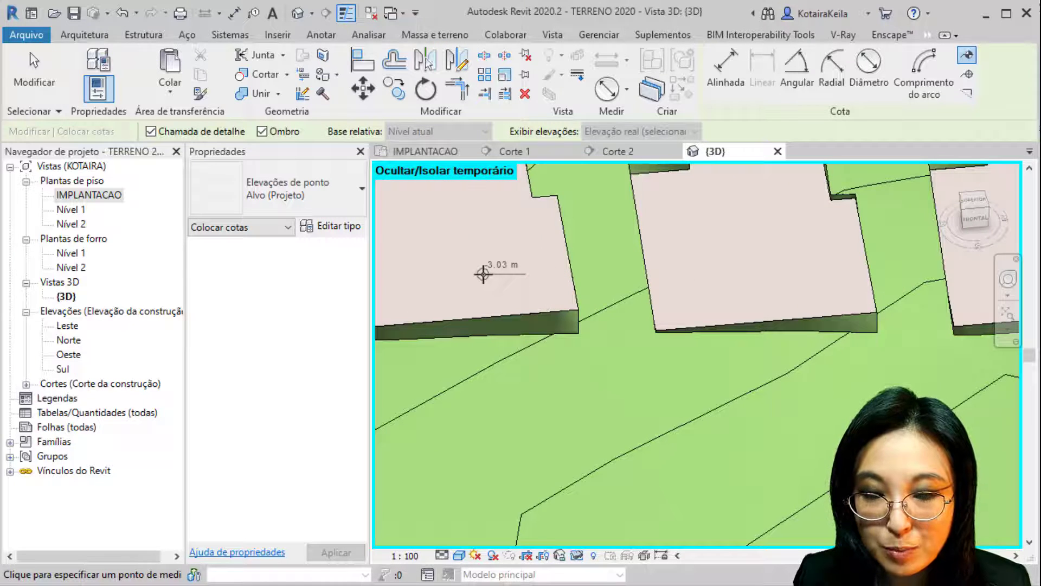
{"action": "scroll", "coordinate": [600, 283], "scroll_direction": "down", "scroll_amount": 2}
{"action": "scroll", "coordinate": [610, 265], "scroll_direction": "up", "scroll_amount": 2}
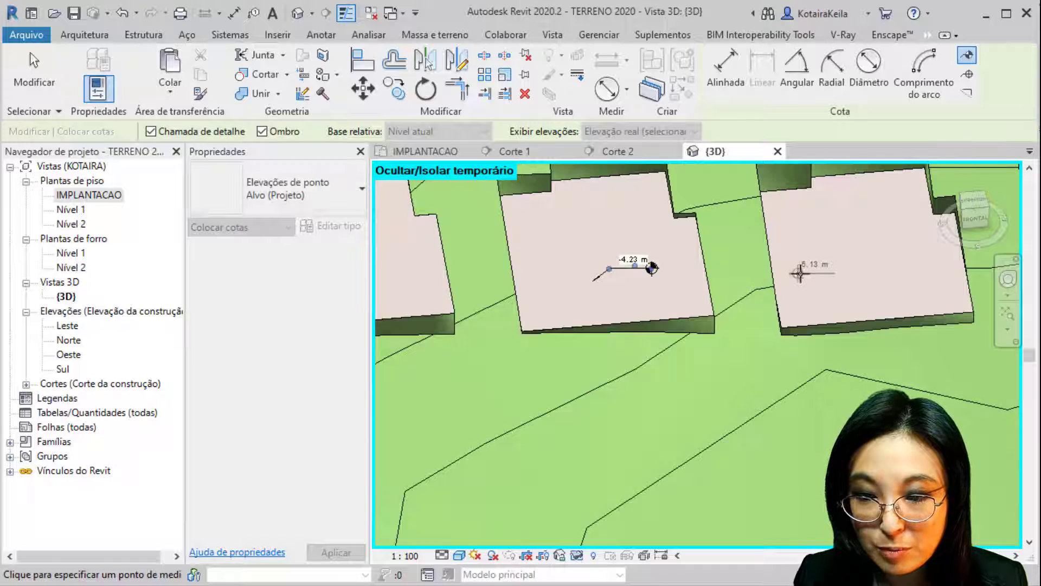
{"action": "left_click", "coordinate": [873, 259]}
{"action": "middle_click_drag", "start_coordinate": [744, 304], "coordinate": [828, 306]}
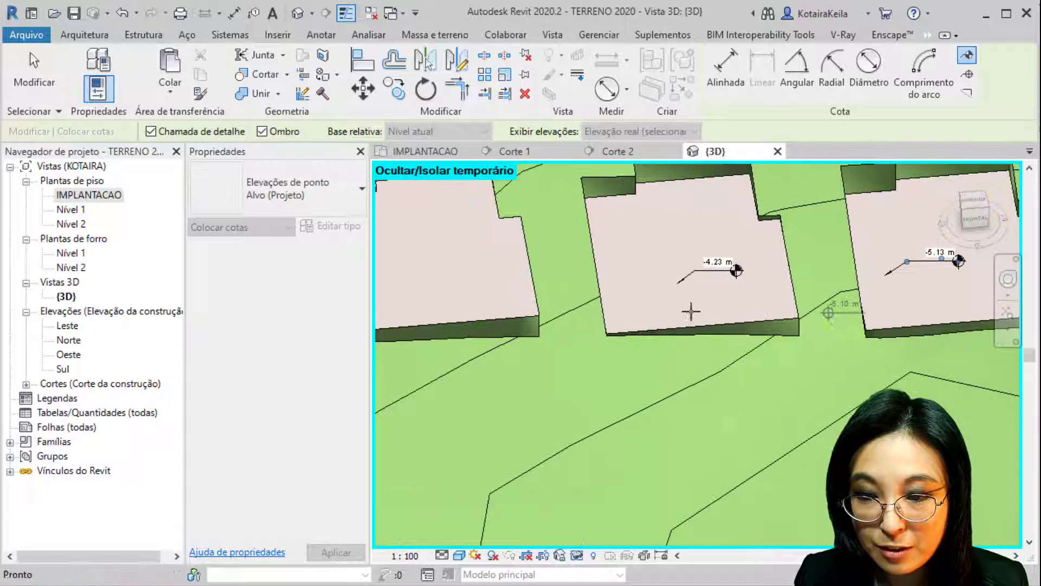
{"action": "left_click", "coordinate": [472, 272]}
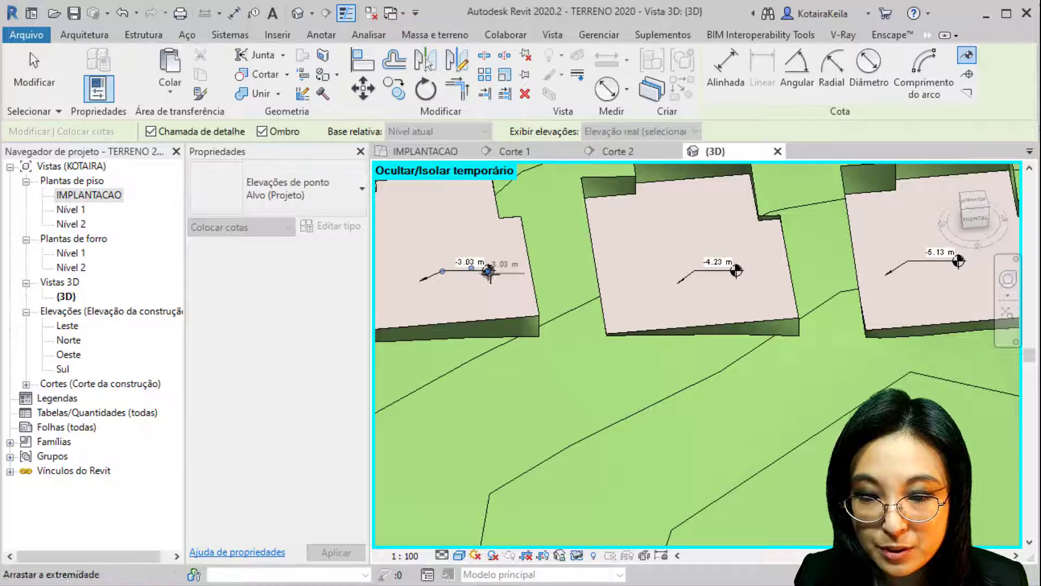
{"action": "key", "text": "Escape"}
{"action": "key", "text": "Escape"}
{"action": "scroll", "coordinate": [578, 285], "scroll_direction": "down", "scroll_amount": 5}
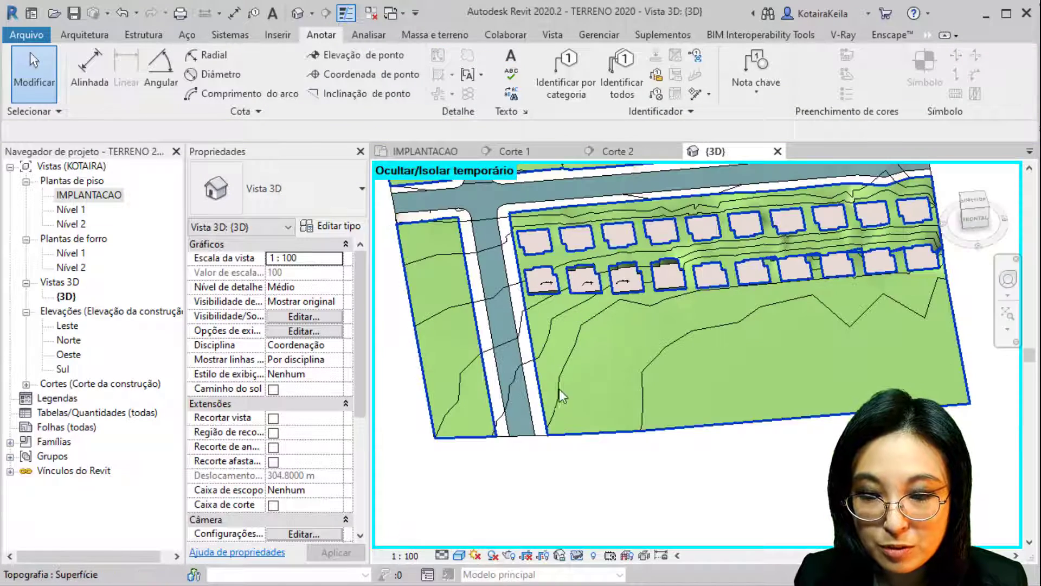
Edit the topography surface and place points at -5.13 m on the corners of the third lower-row pad from the road
{"action": "left_click", "coordinate": [548, 415]}
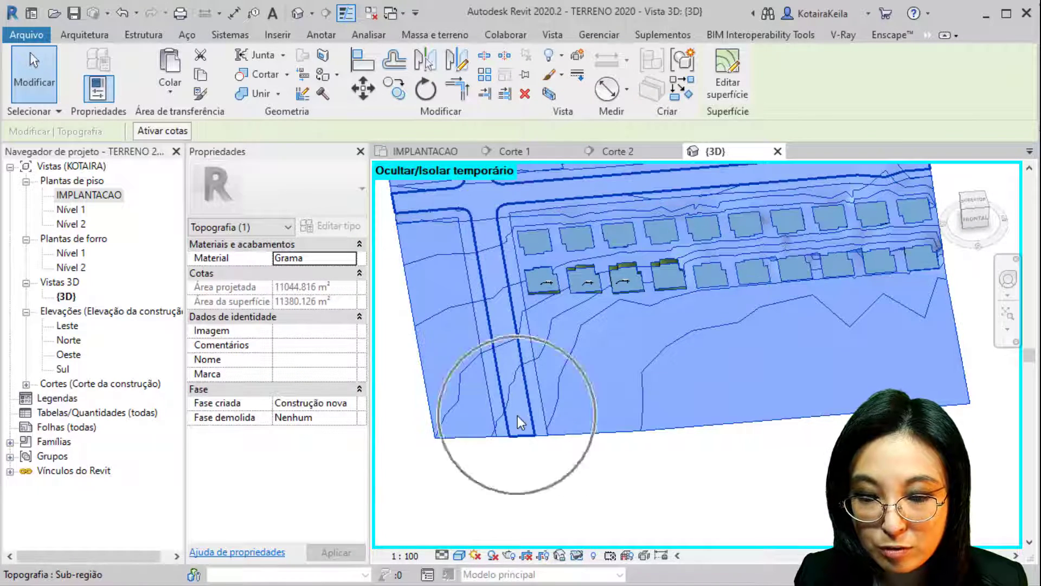
{"action": "left_click", "coordinate": [745, 93]}
{"action": "left_click", "coordinate": [775, 84]}
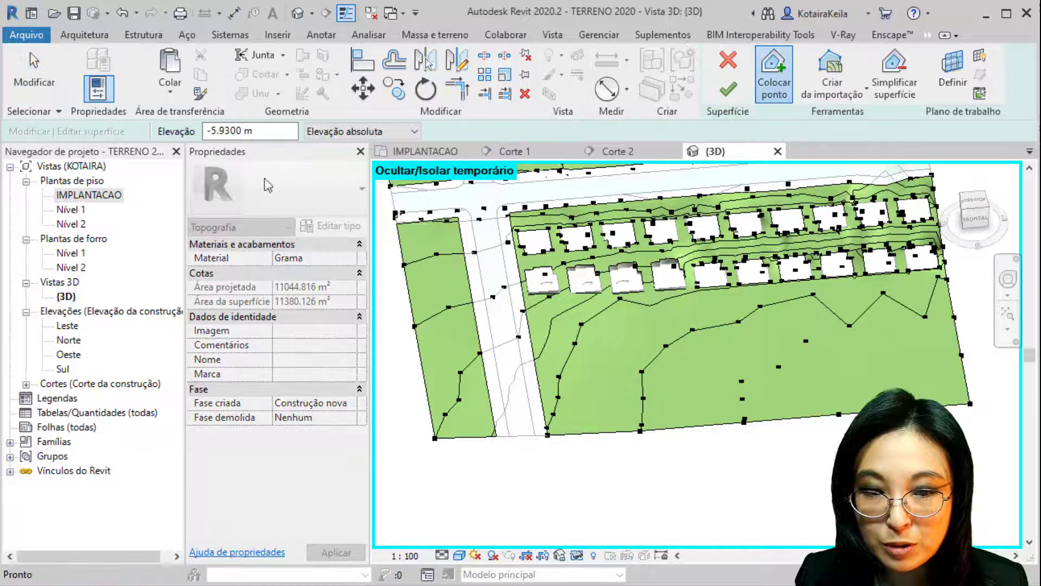
{"action": "scroll", "coordinate": [623, 272], "scroll_direction": "up", "scroll_amount": 8}
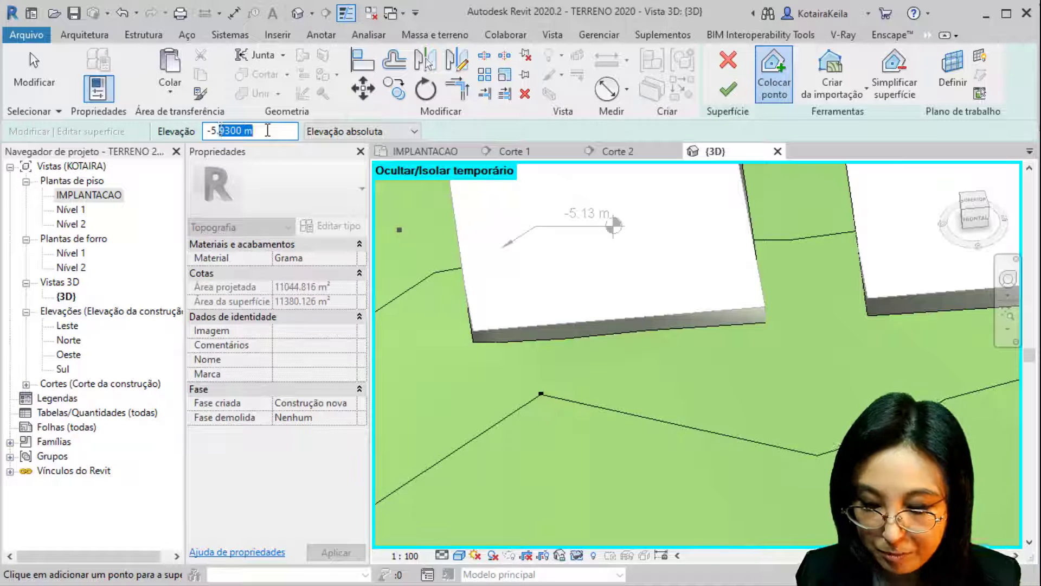
{"action": "middle_click_drag", "start_coordinate": [607, 363], "coordinate": [540, 371]}
{"action": "left_click", "coordinate": [407, 338]}
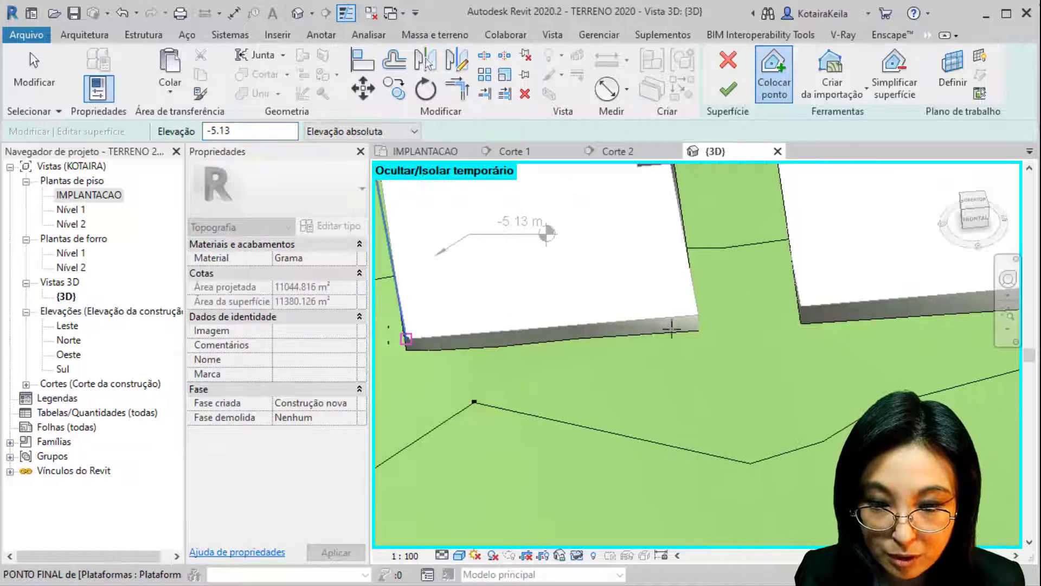
{"action": "middle_click_drag", "start_coordinate": [749, 271], "coordinate": [662, 293]}
{"action": "left_click", "coordinate": [737, 225]}
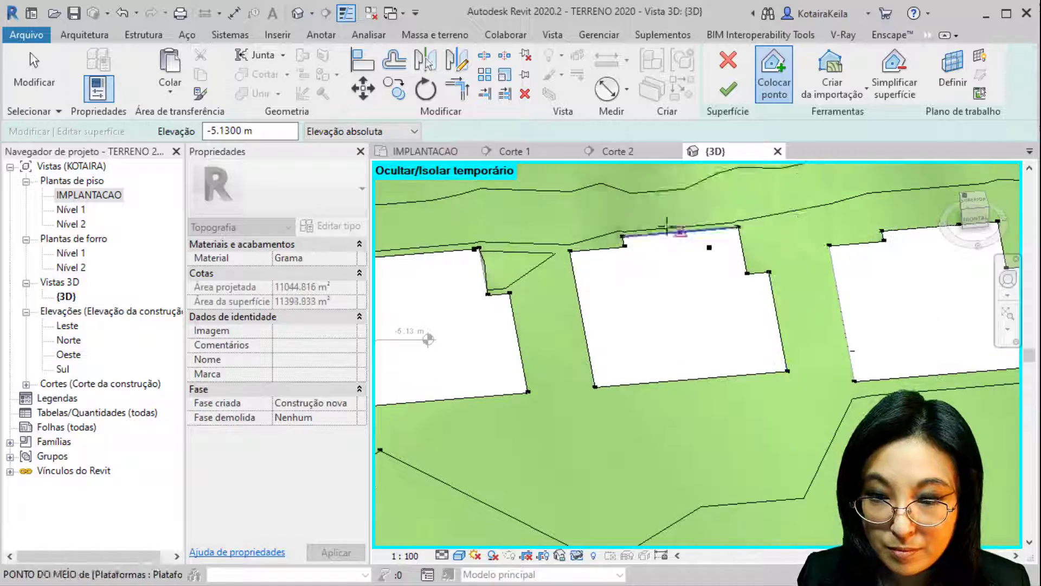
Place surface points at -4.23 m on the corners of the second lower-row pad from the road
{"action": "middle_click_drag", "start_coordinate": [665, 226], "coordinate": [853, 274], "text": "shift"}
{"action": "scroll", "coordinate": [667, 284], "scroll_direction": "up", "scroll_amount": 3}
{"action": "left_click_drag", "start_coordinate": [288, 131], "coordinate": [214, 131]}
{"action": "type", "text": "-4.23"}
{"action": "scroll", "coordinate": [521, 369], "scroll_direction": "down", "scroll_amount": 2}
{"action": "left_click", "coordinate": [471, 233]}
Place surface points at -3.03 m on the corners of the lower-row pad nearest the road and finish the surface edit
{"action": "middle_click_drag", "start_coordinate": [491, 240], "coordinate": [588, 226]}
{"action": "scroll", "coordinate": [587, 226], "scroll_direction": "up", "scroll_amount": 3}
{"action": "left_click_drag", "start_coordinate": [214, 131], "coordinate": [278, 130]}
{"action": "type", "text": "-3.03"}
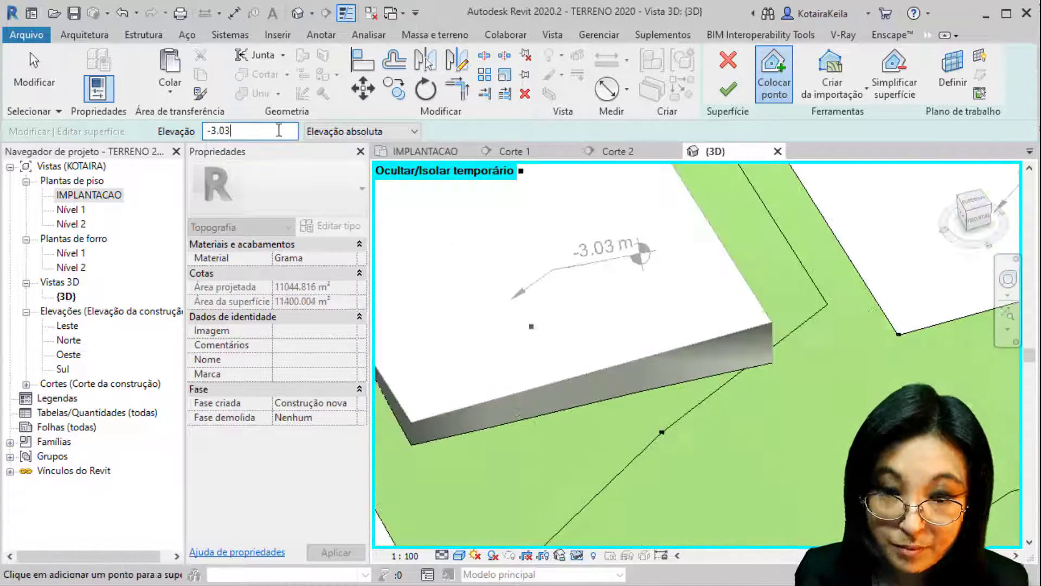
{"action": "middle_click_drag", "start_coordinate": [611, 246], "coordinate": [755, 361]}
{"action": "left_click", "coordinate": [495, 230]}
{"action": "scroll", "coordinate": [496, 230], "scroll_direction": "down", "scroll_amount": 8}
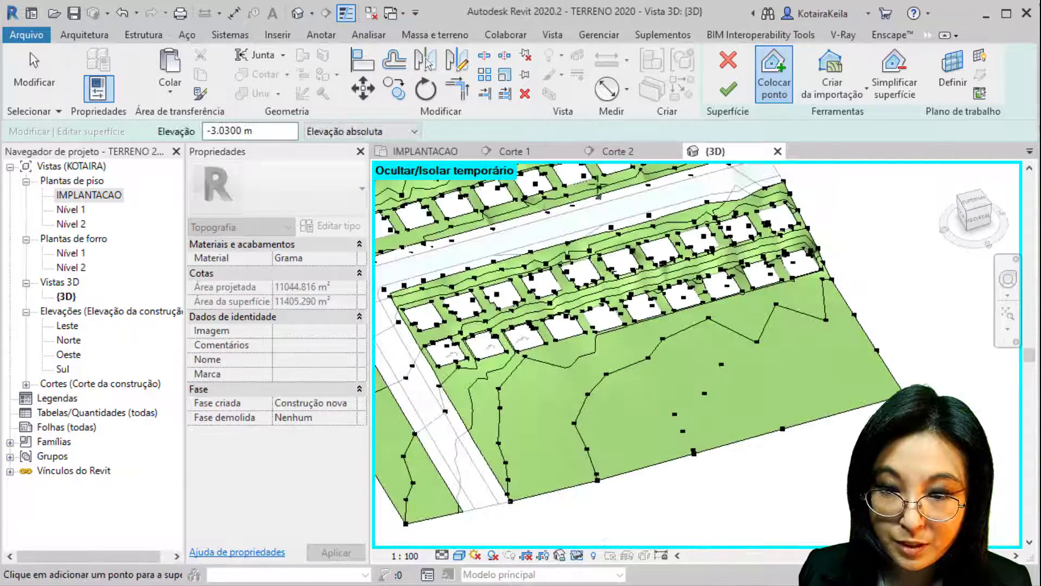
{"action": "left_click", "coordinate": [727, 91]}
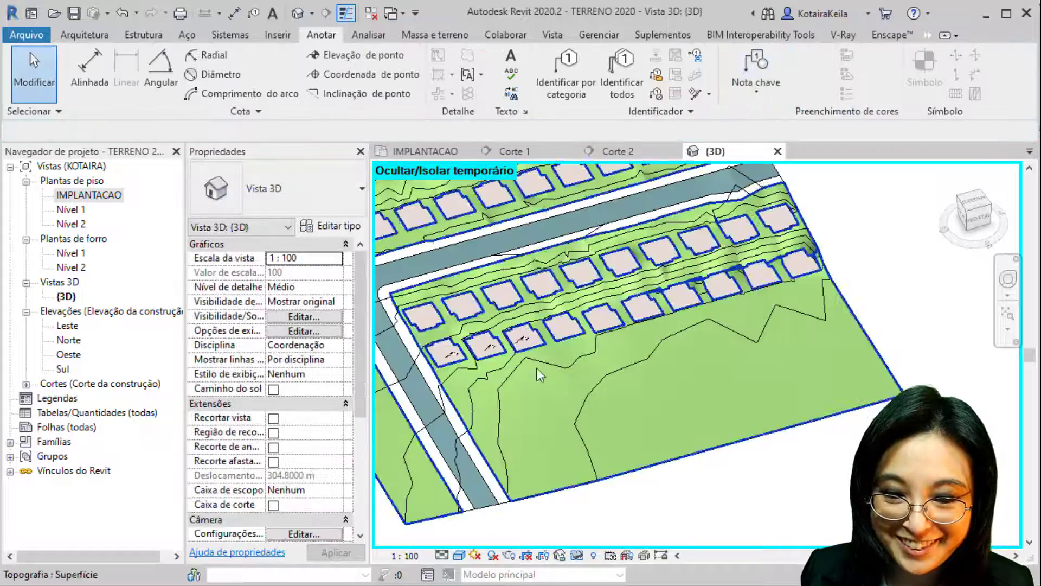
Delete the spot elevations from the three lower-row pads nearest the road
{"action": "scroll", "coordinate": [464, 346], "scroll_direction": "up", "scroll_amount": 5}
{"action": "scroll", "coordinate": [619, 327], "scroll_direction": "down", "scroll_amount": 3}
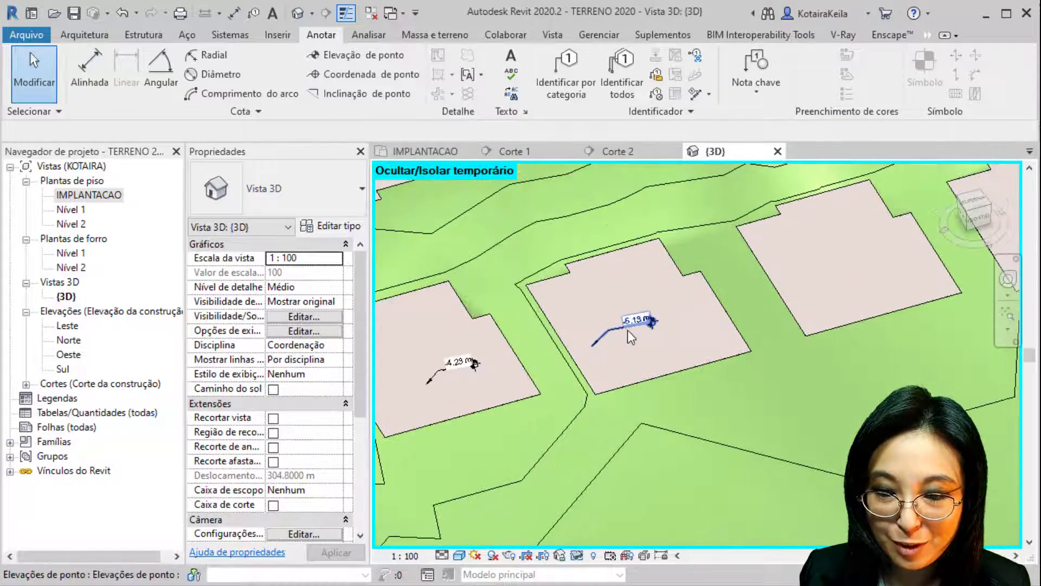
{"action": "mouse_move", "coordinate": [627, 330]}
{"action": "middle_mouse_down", "text": "shift"}
{"action": "mouse_move", "coordinate": [583, 327]}
{"action": "mouse_move", "coordinate": [639, 327]}
{"action": "middle_mouse_up", "text": "shift"}
{"action": "scroll", "coordinate": [636, 327], "scroll_direction": "up", "scroll_amount": 3}
{"action": "key", "text": "ctrl"}
{"action": "left_click", "coordinate": [636, 327]}
{"action": "key", "text": "Delete"}
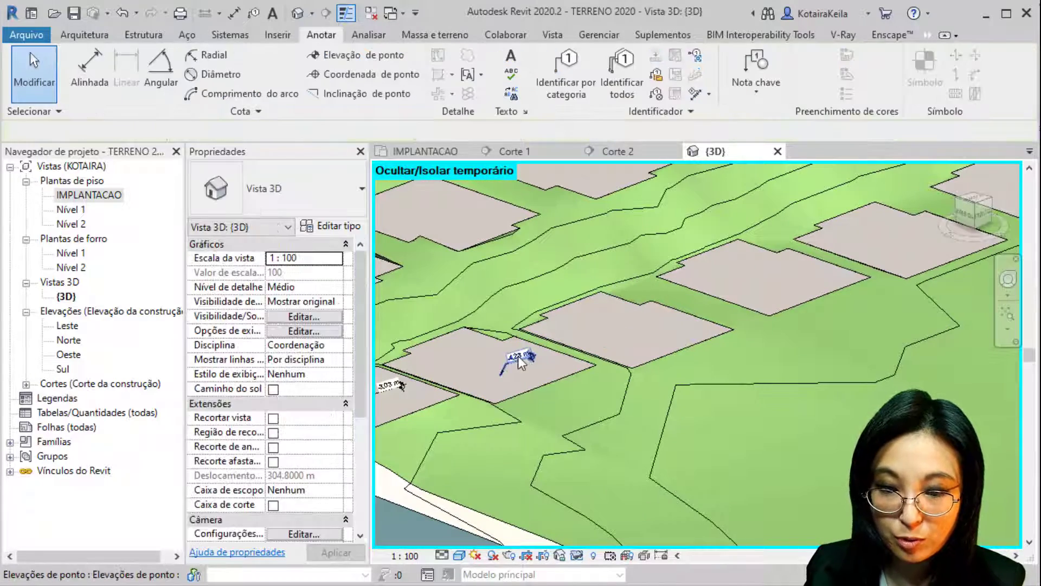
{"action": "left_click", "coordinate": [519, 355]}
{"action": "key", "text": "Delete"}
{"action": "middle_click_drag", "start_coordinate": [378, 415], "coordinate": [502, 418]}
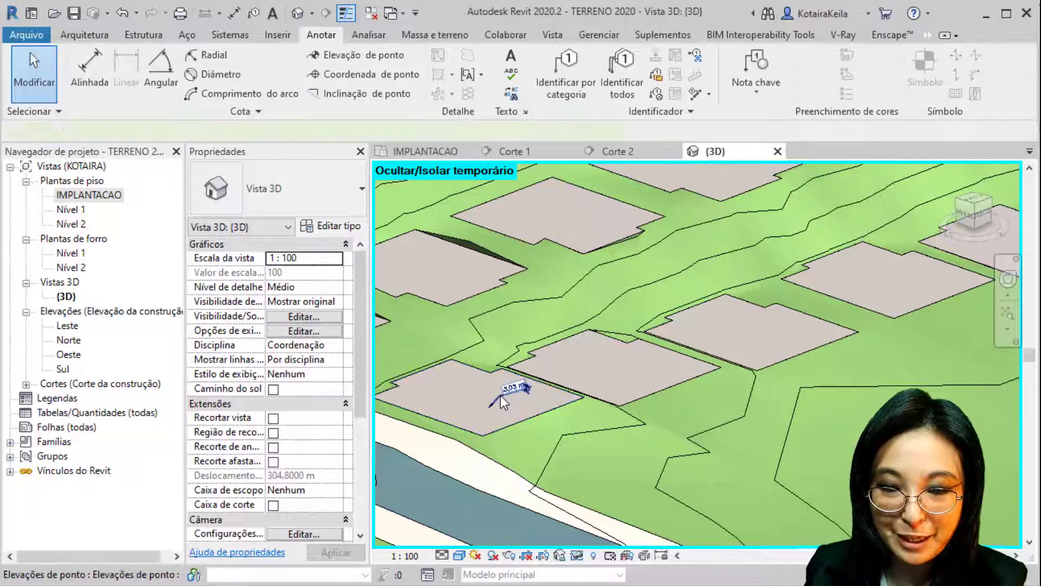
{"action": "left_click", "coordinate": [501, 396]}
{"action": "key", "text": "Delete"}
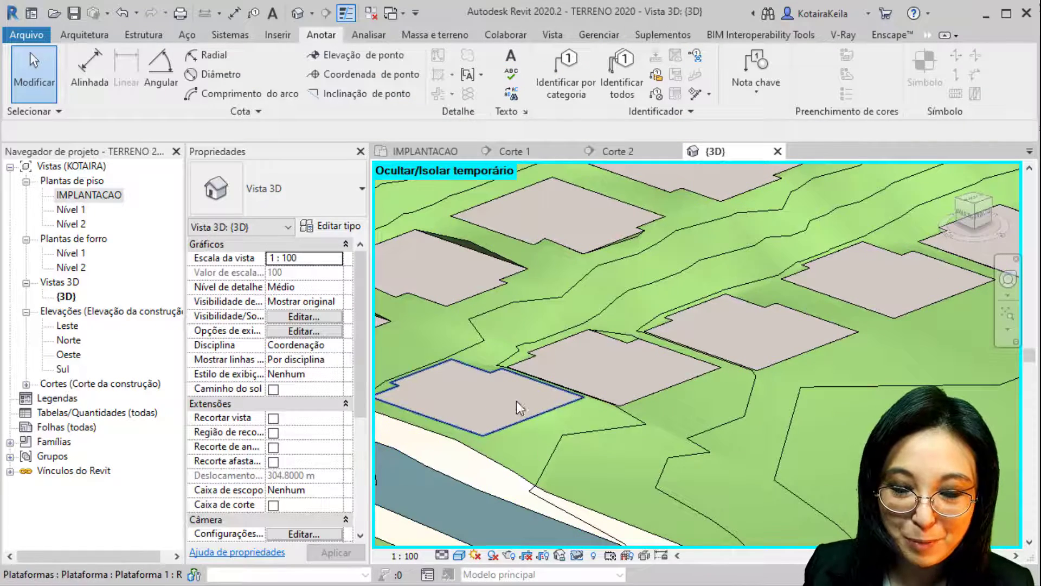
Reset the temporary hide/isolate in the 3D view to show the linked houses on the terrain again
{"action": "key", "text": "ctrl"}
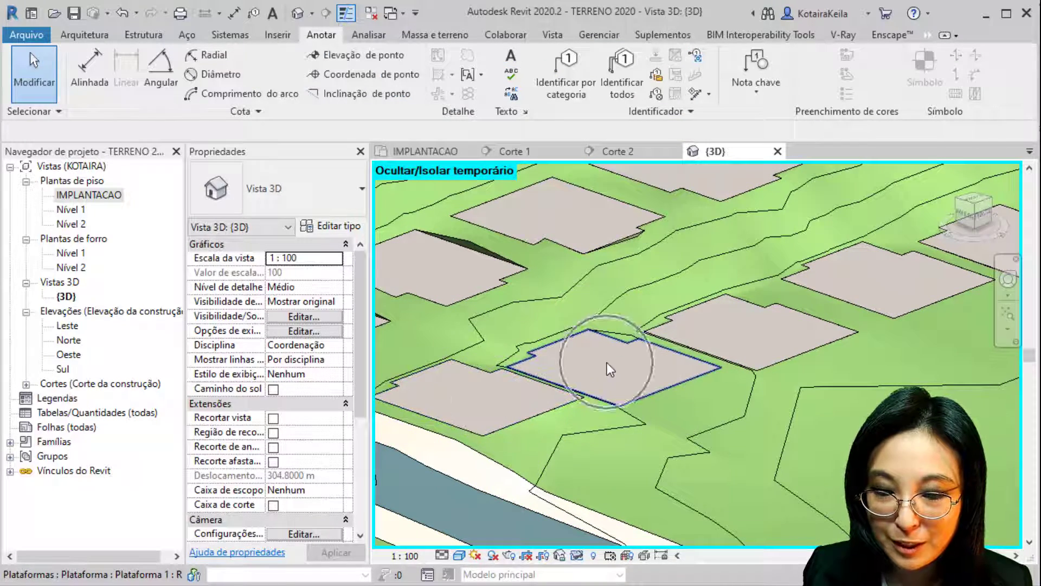
{"action": "scroll", "coordinate": [667, 380], "scroll_direction": "down", "scroll_amount": 5}
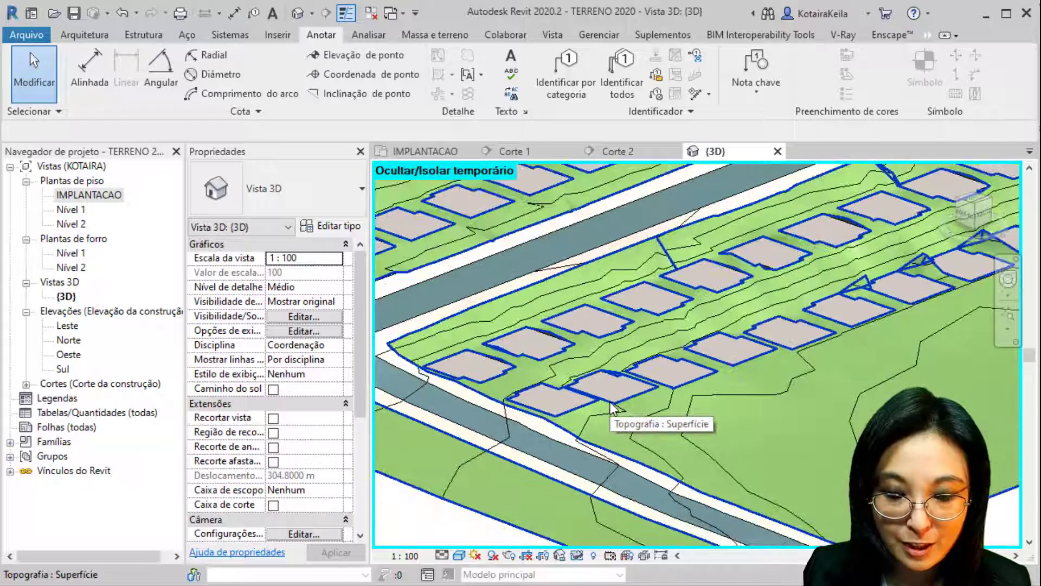
{"action": "scroll", "coordinate": [610, 402], "scroll_direction": "down", "scroll_amount": 3}
{"action": "middle_click_drag", "start_coordinate": [611, 402], "coordinate": [592, 377], "text": "shift"}
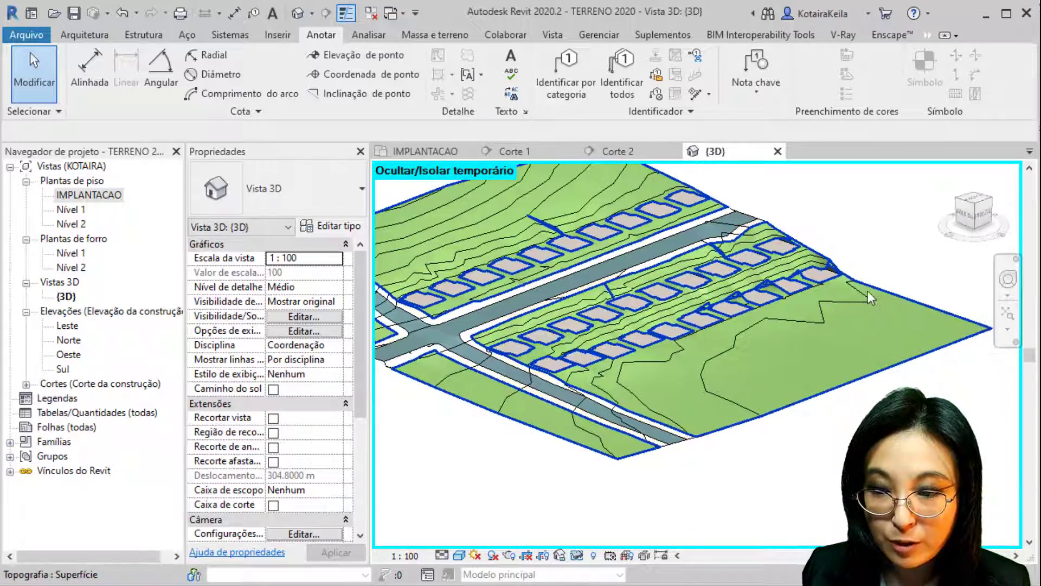
{"action": "middle_click_drag", "start_coordinate": [868, 291], "coordinate": [616, 274], "text": "shift"}
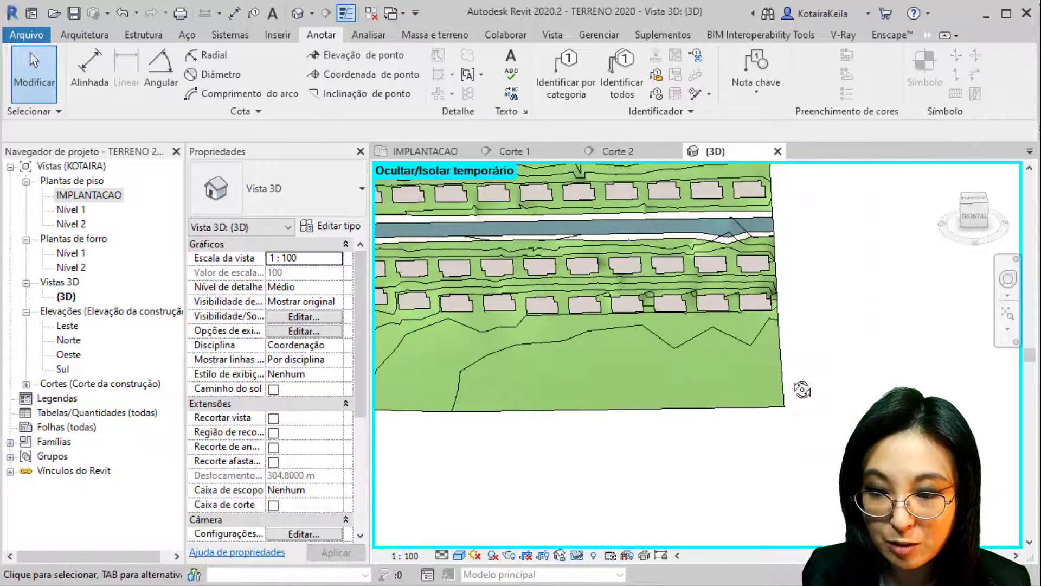
{"action": "middle_click_drag", "start_coordinate": [802, 389], "coordinate": [643, 410], "text": "shift"}
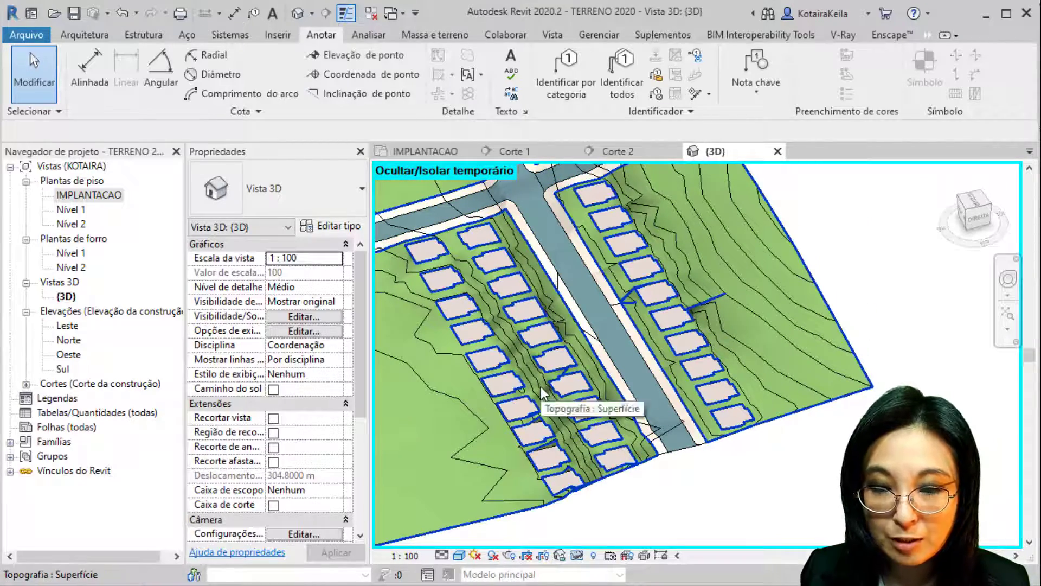
{"action": "scroll", "coordinate": [542, 388], "scroll_direction": "down", "scroll_amount": 5}
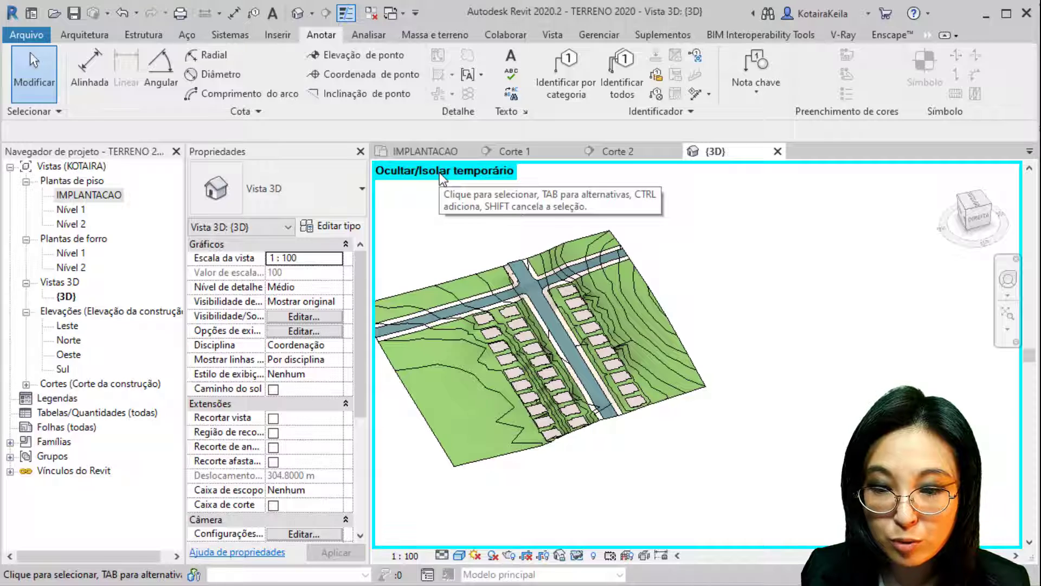
{"action": "left_click", "coordinate": [441, 174]}
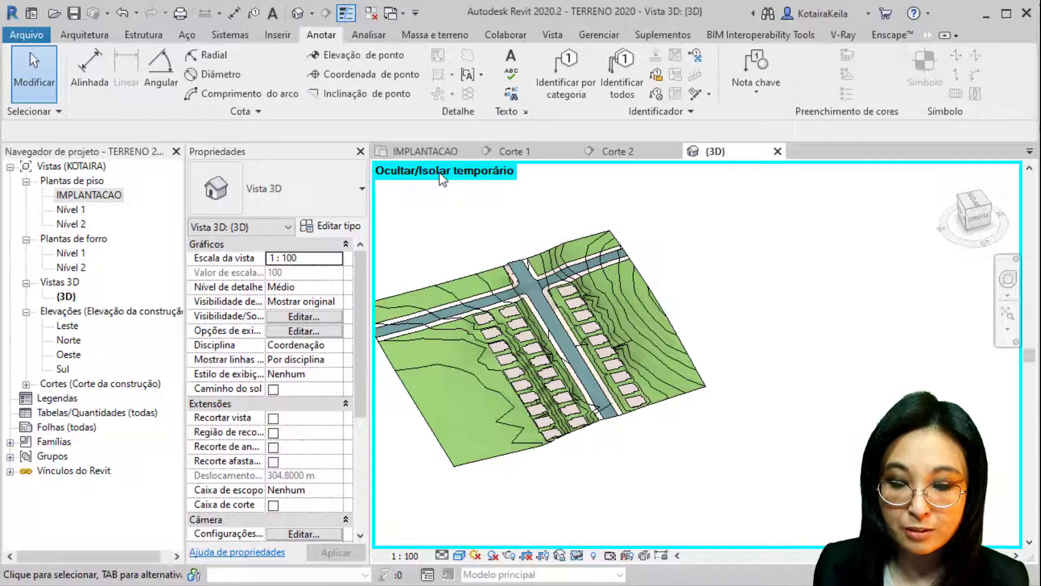
{"action": "key", "text": "r"}
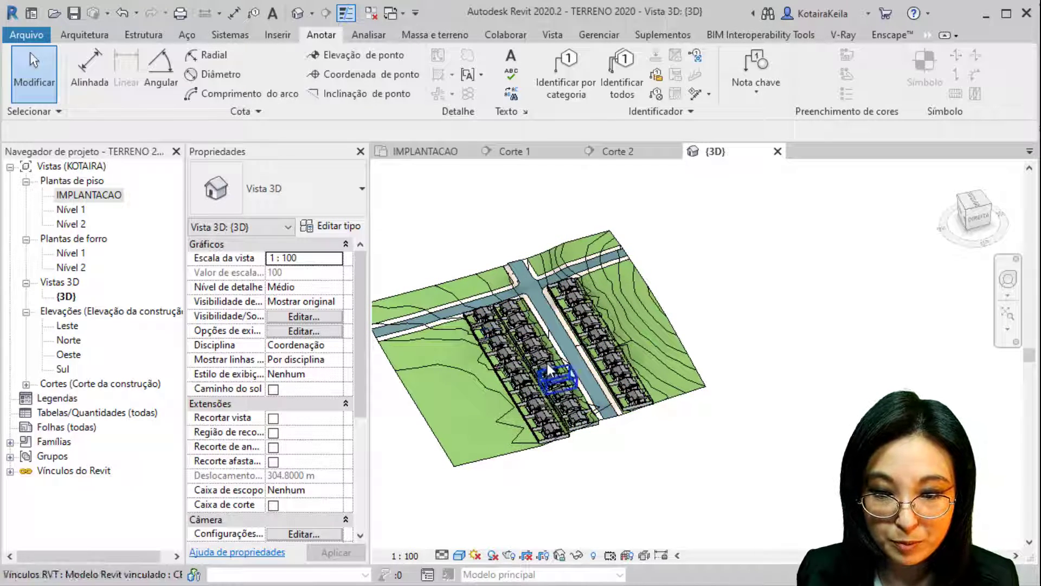
In the IMPLANTACAO floor plan, start a wall with its location line set to Face de acabamento: Externa
{"action": "double_click", "coordinate": [100, 198]}
{"action": "scroll", "coordinate": [488, 336], "scroll_direction": "up", "scroll_amount": 5}
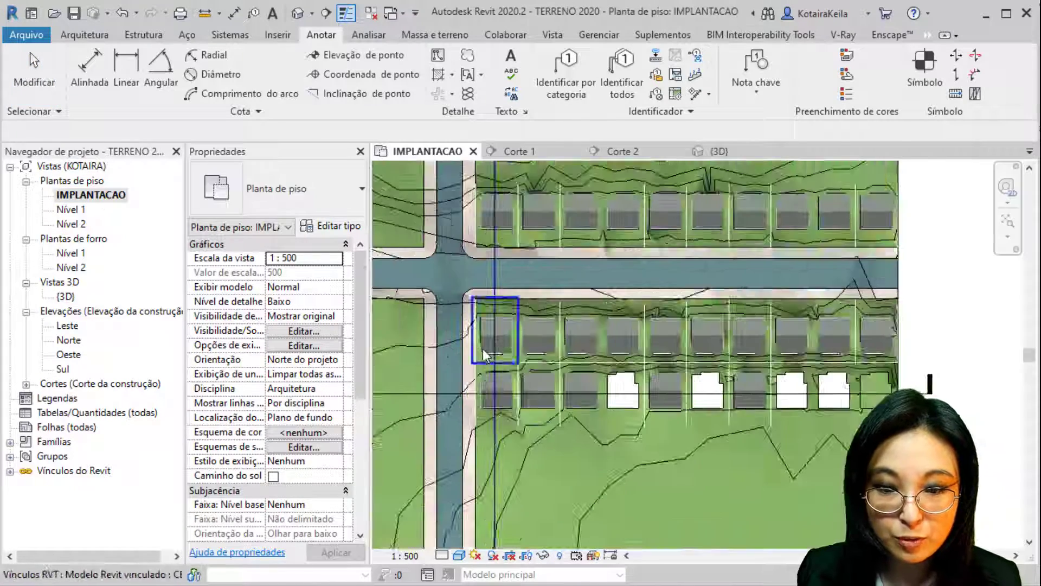
{"action": "scroll", "coordinate": [497, 323], "scroll_direction": "up", "scroll_amount": 1}
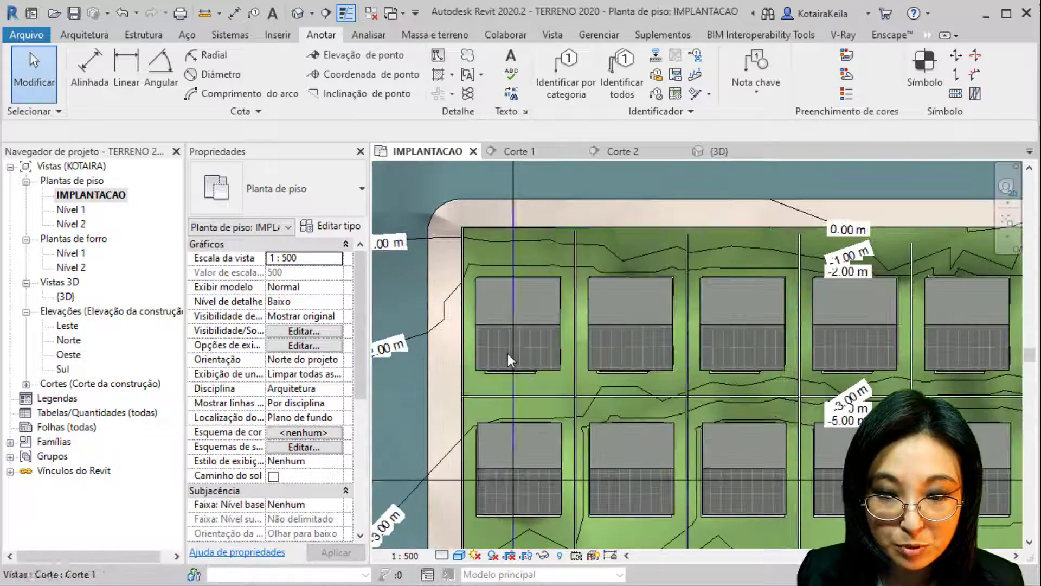
{"action": "left_click", "coordinate": [80, 31]}
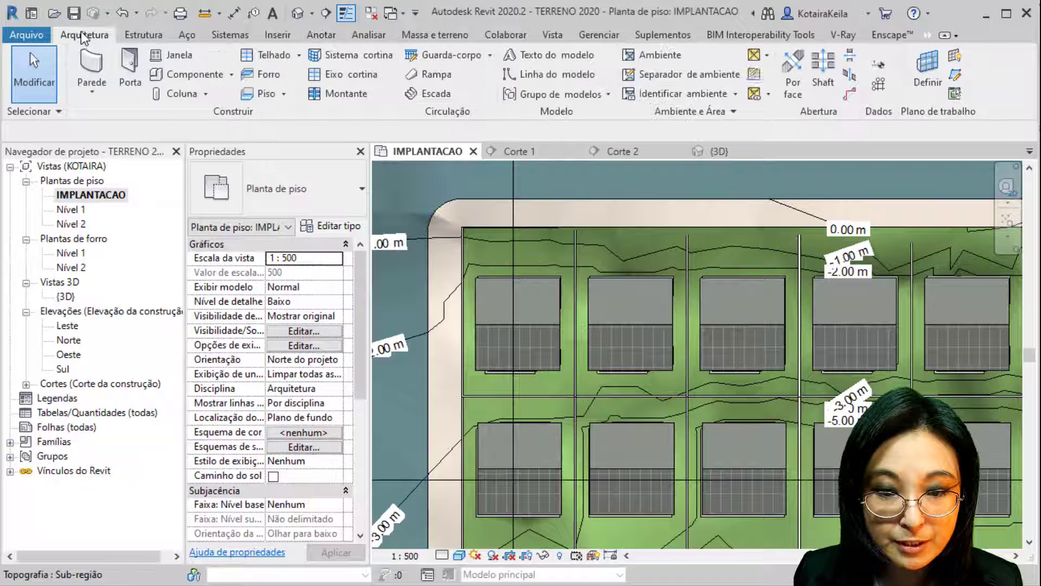
{"action": "left_click", "coordinate": [95, 68]}
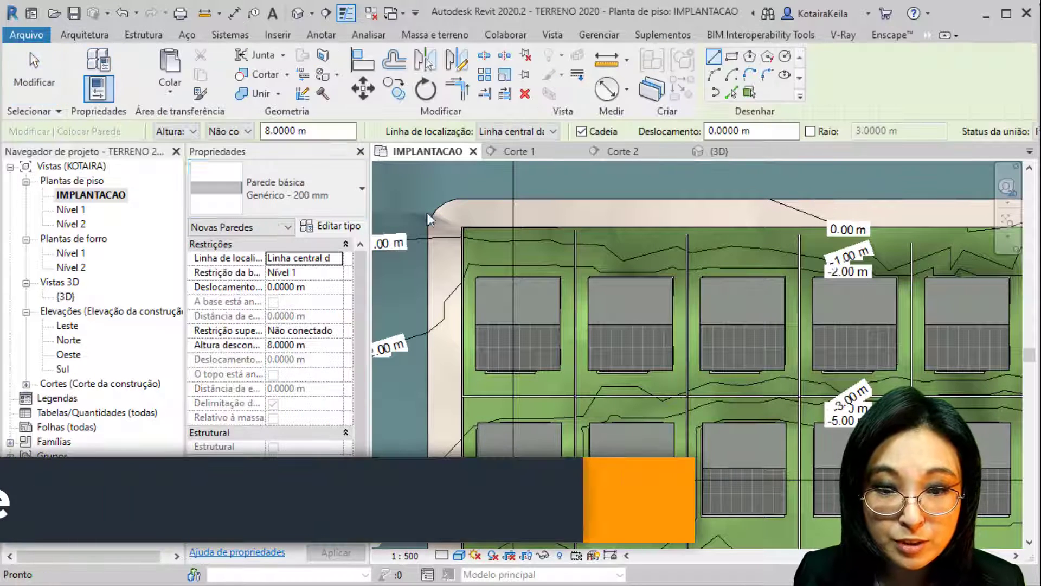
{"action": "left_click", "coordinate": [192, 133]}
{"action": "left_click", "coordinate": [192, 138]}
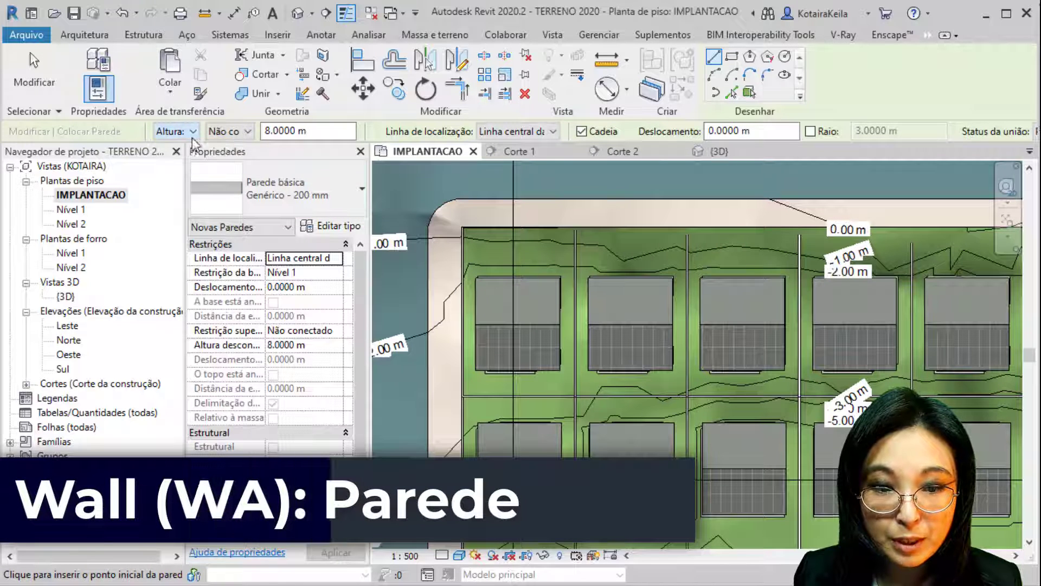
{"action": "left_click", "coordinate": [235, 132]}
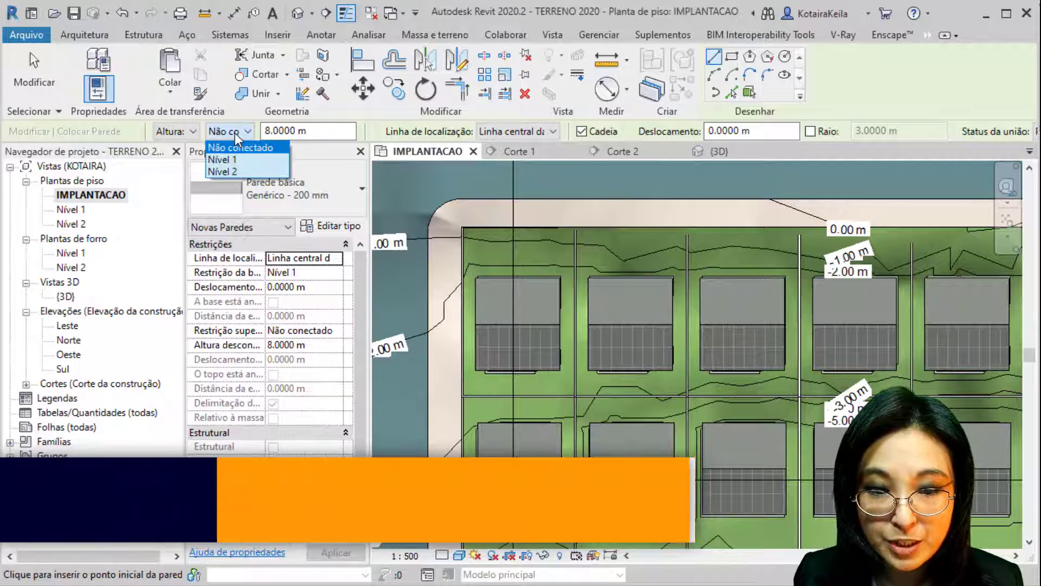
{"action": "left_click", "coordinate": [262, 140]}
{"action": "left_click", "coordinate": [306, 131]}
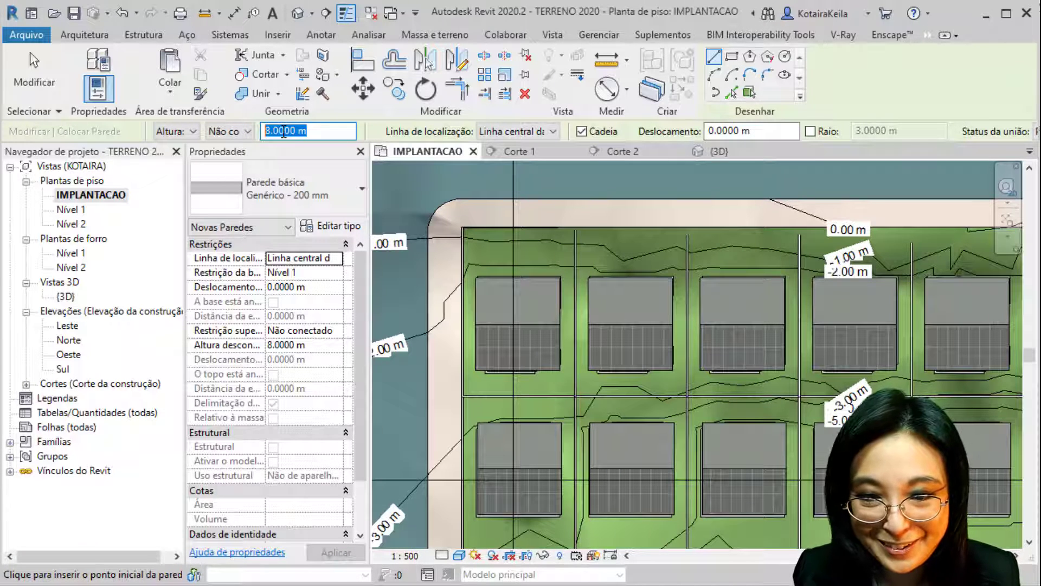
{"action": "left_click", "coordinate": [537, 140]}
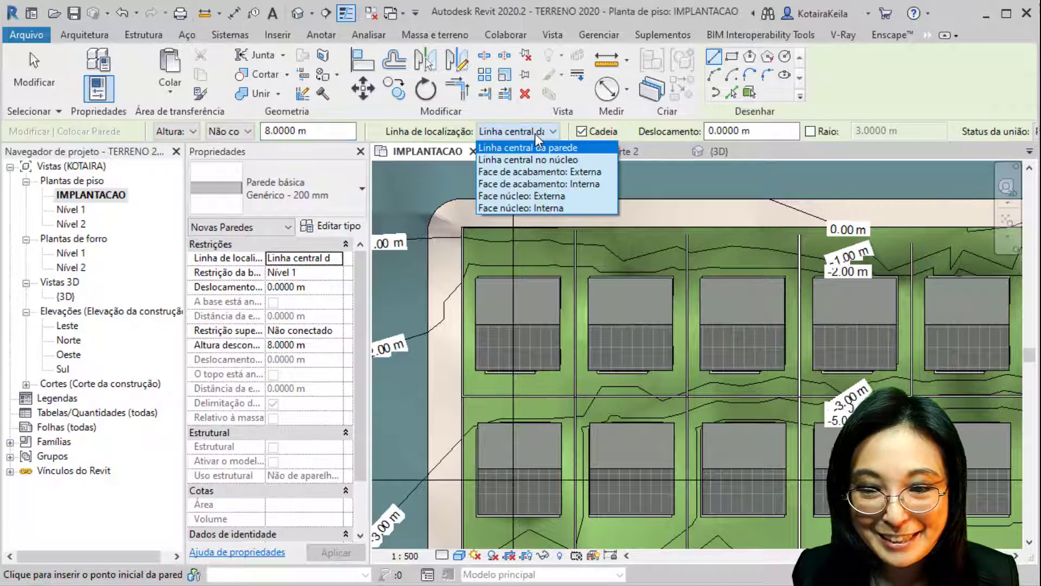
{"action": "left_click", "coordinate": [501, 169]}
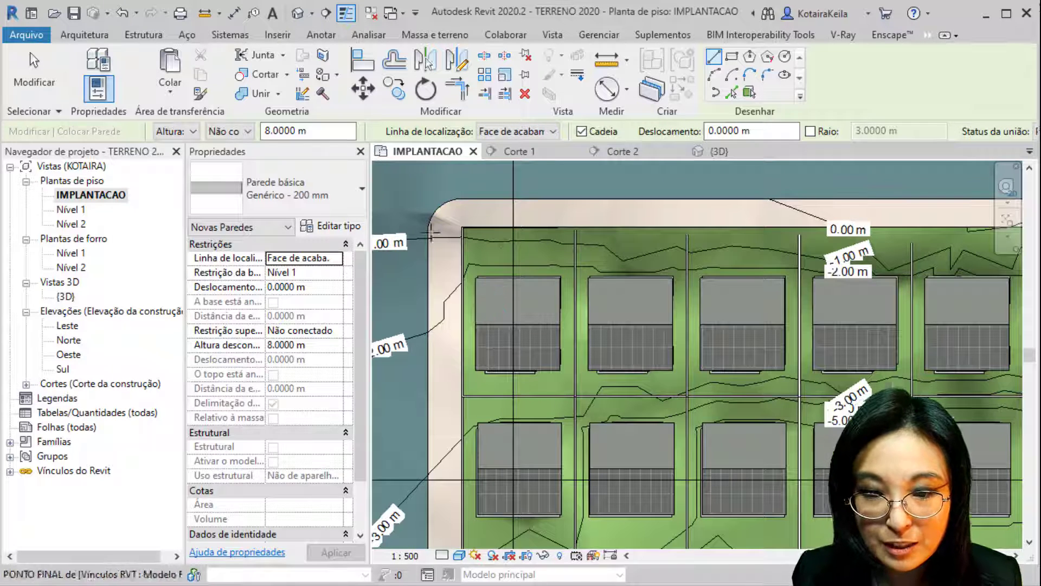
{"action": "scroll", "coordinate": [432, 233], "scroll_direction": "up", "scroll_amount": 5}
{"action": "left_click", "coordinate": [494, 184]}
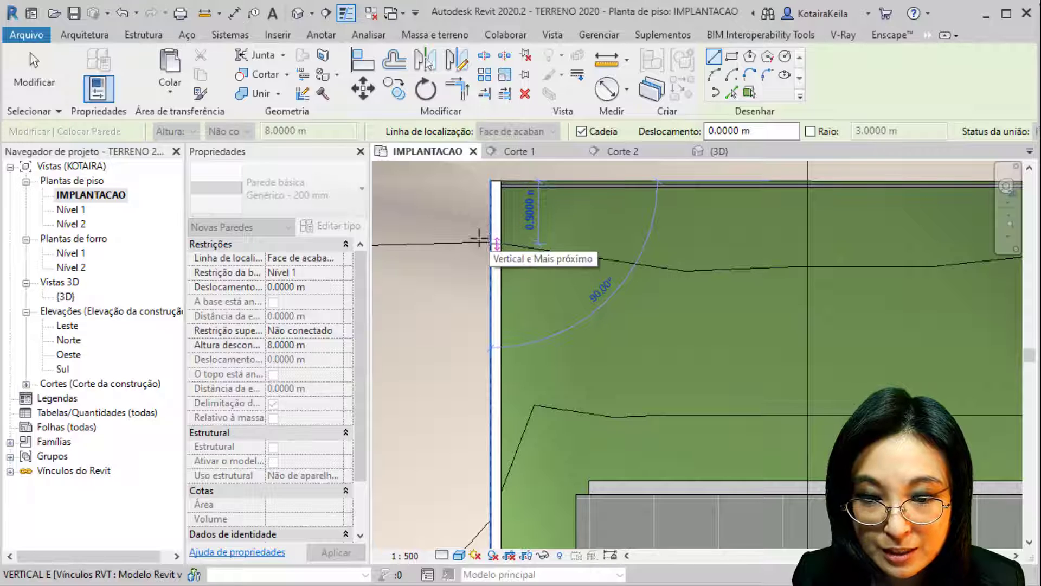
{"action": "left_click", "coordinate": [302, 203]}
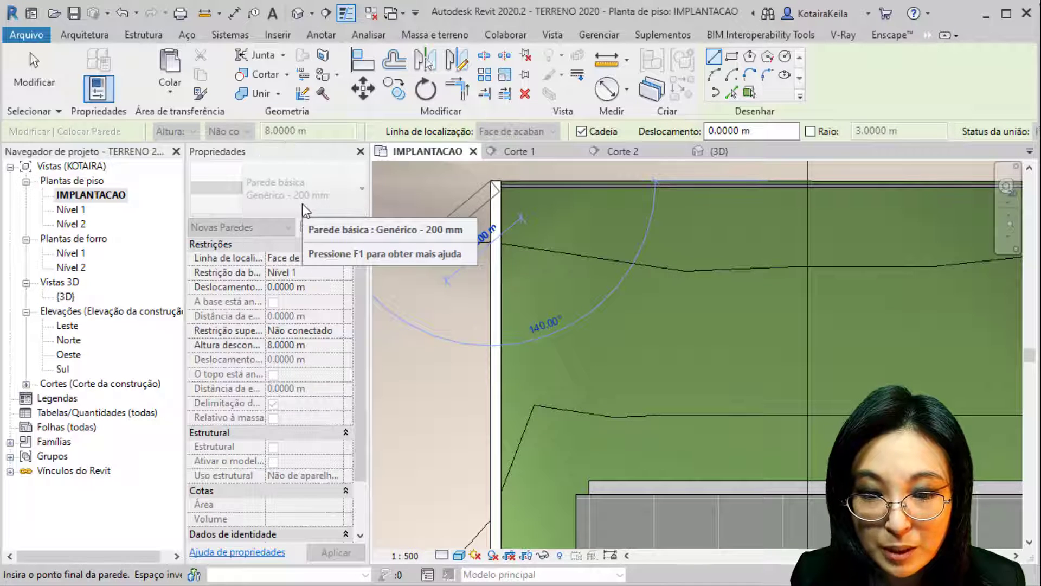
{"action": "key", "text": "Escape"}
{"action": "key", "text": "Escape"}
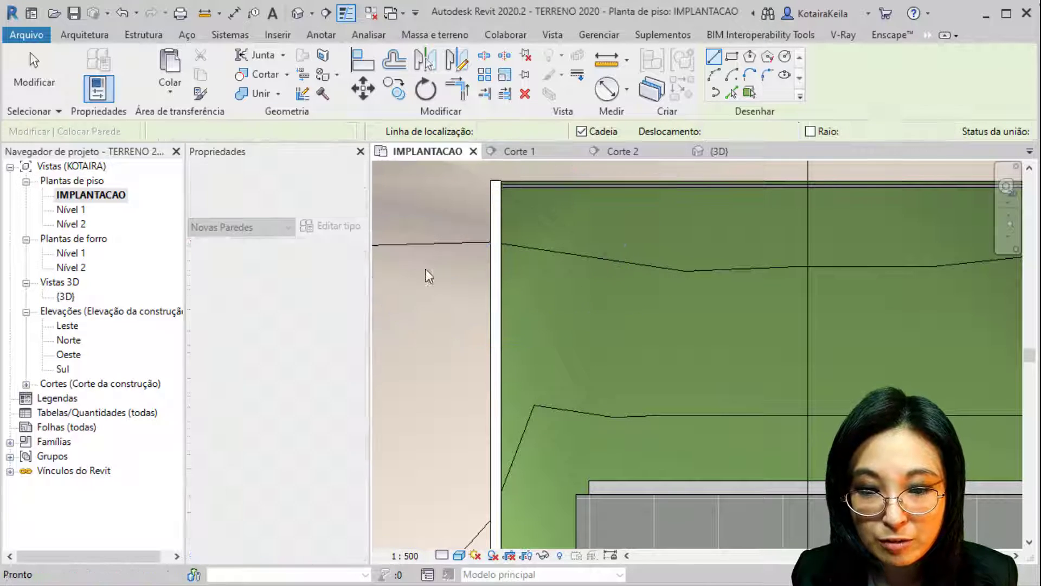
Duplicate the Genérico - 200 mm wall type under the name muro 15cm
{"action": "left_click", "coordinate": [341, 232]}
{"action": "left_click", "coordinate": [432, 100]}
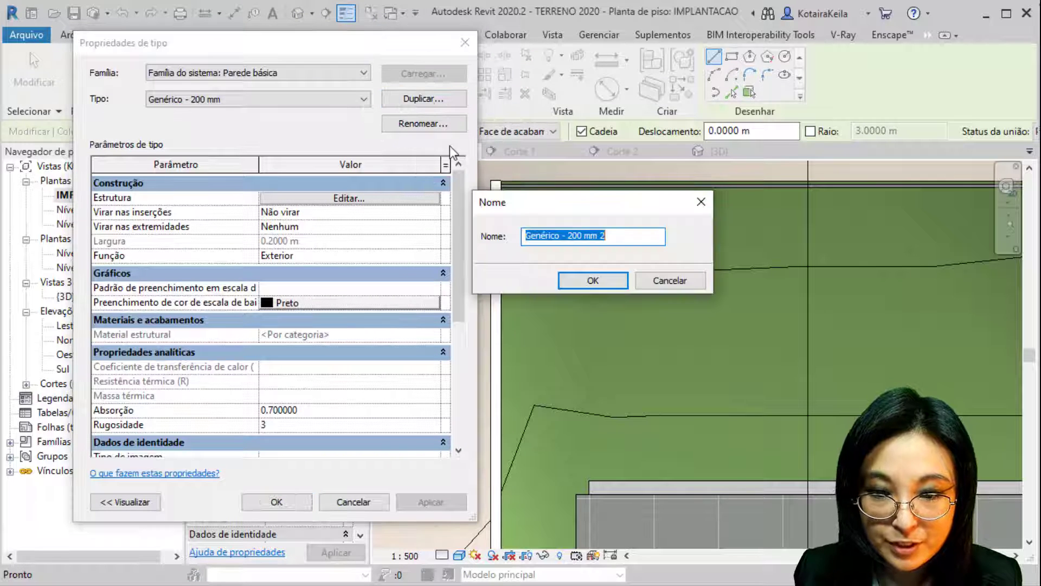
{"action": "type", "text": "muro"}
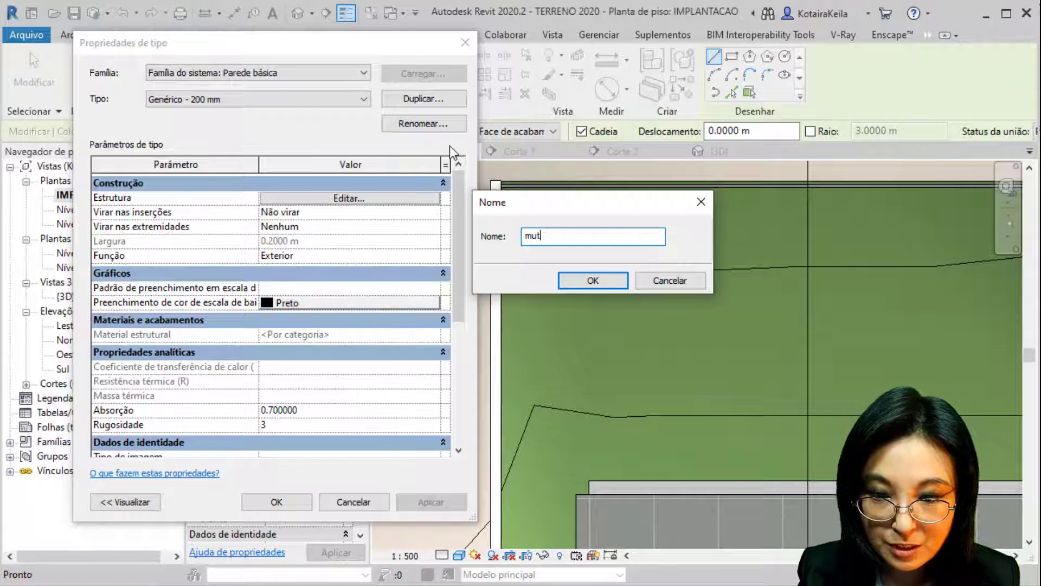
{"action": "type", "text": " 15cm"}
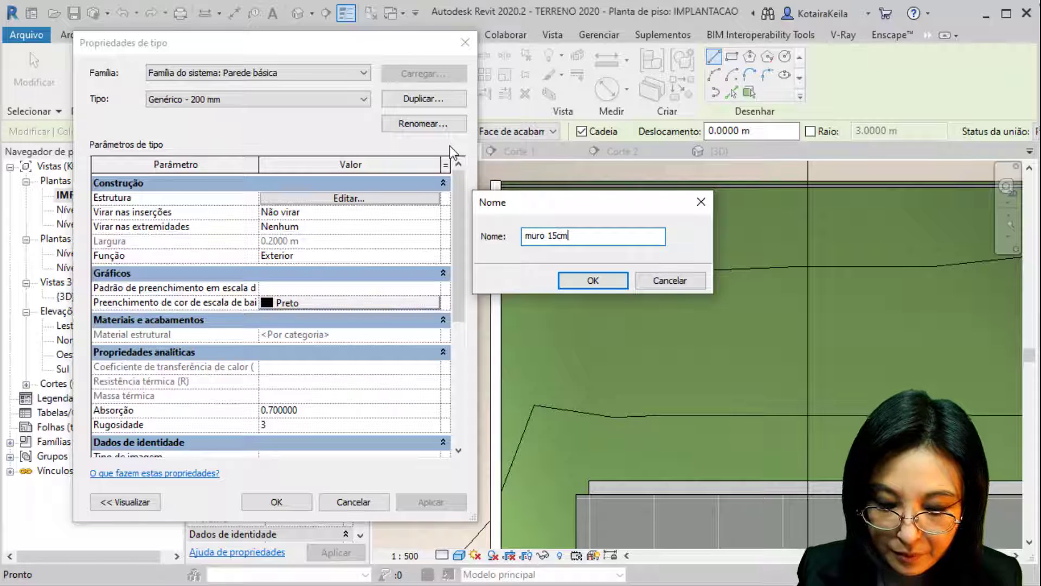
{"action": "left_click", "coordinate": [615, 280]}
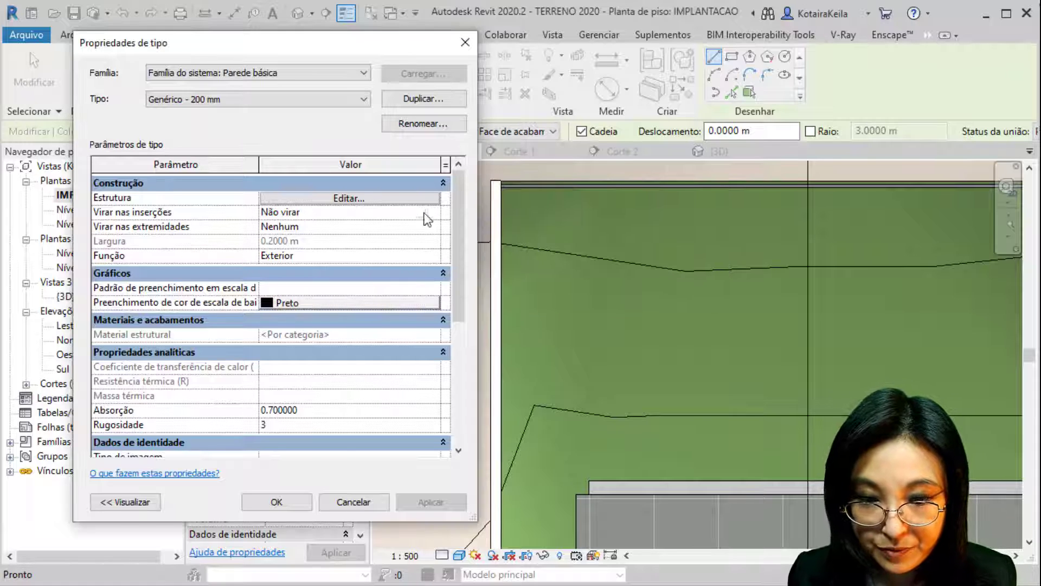
Set the structure layer thickness of the muro 15cm wall type to 0.15 m and accept the type properties
{"action": "left_click", "coordinate": [391, 197]}
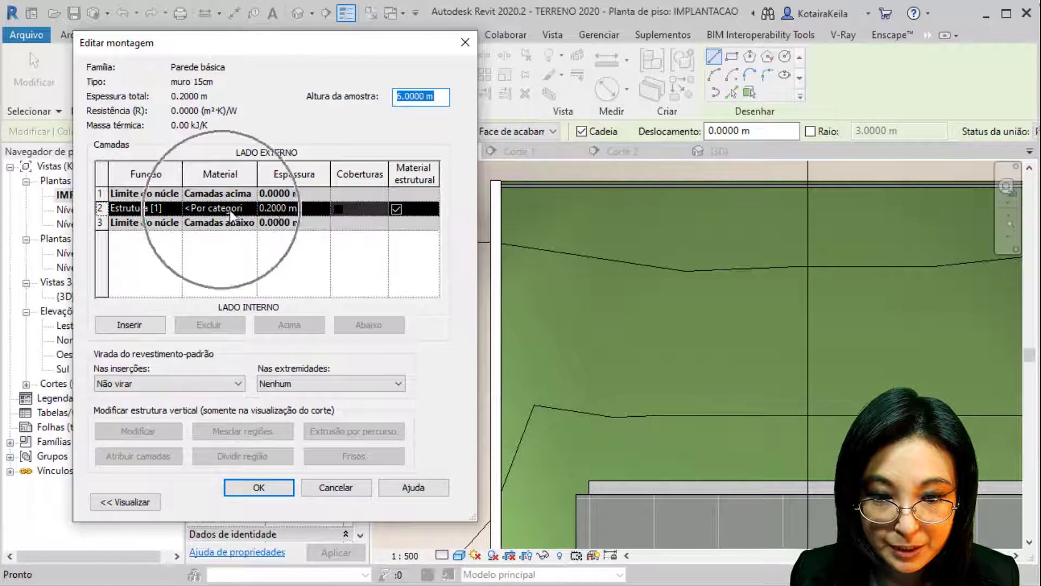
{"action": "left_click", "coordinate": [276, 208]}
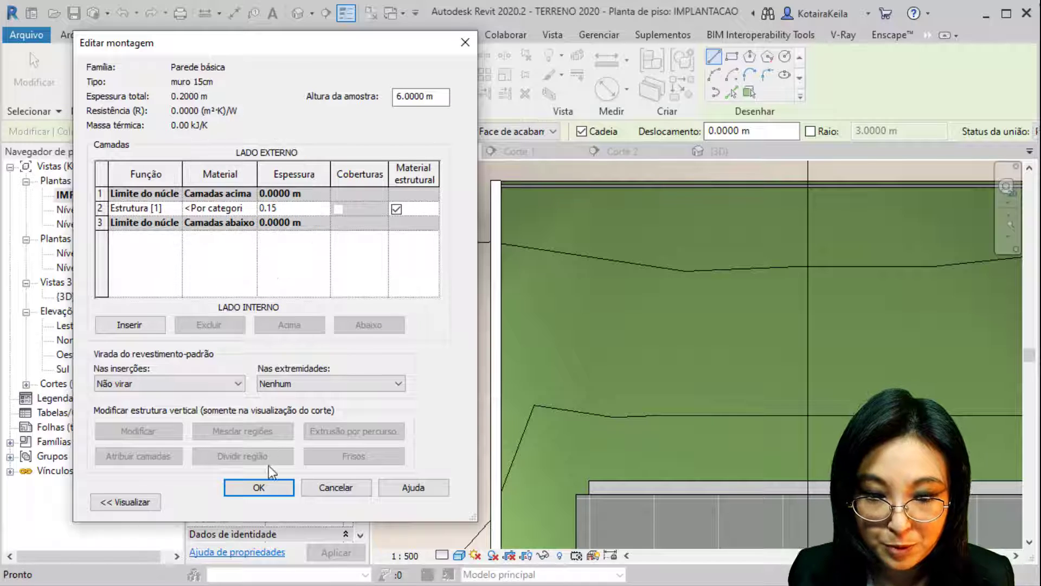
{"action": "left_click", "coordinate": [264, 486]}
{"action": "left_click", "coordinate": [270, 500]}
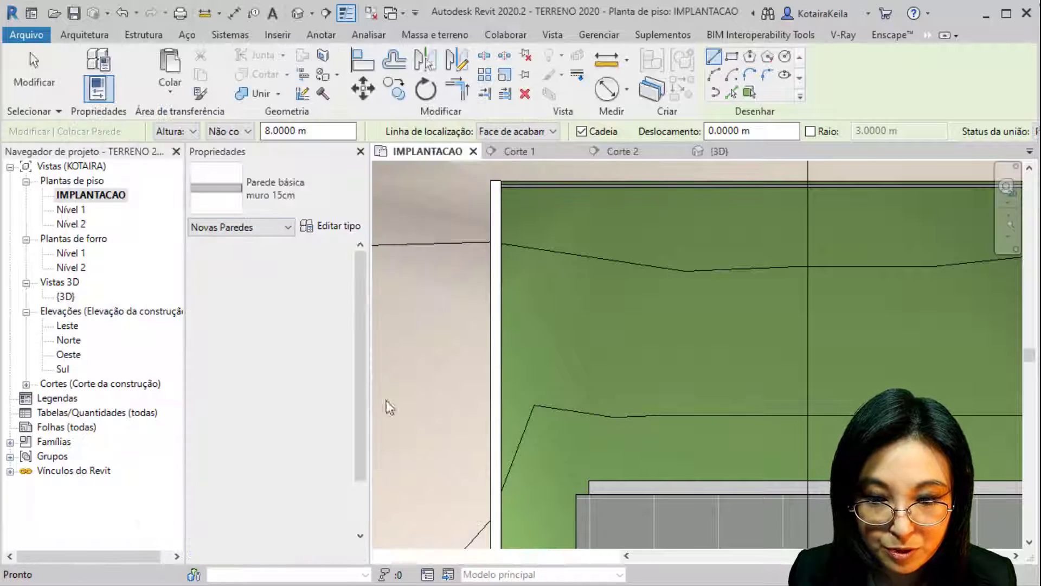
Draw the side wall from the first lot's street corner down the block edge to the line dividing the two lot rows
{"action": "left_click", "coordinate": [493, 181]}
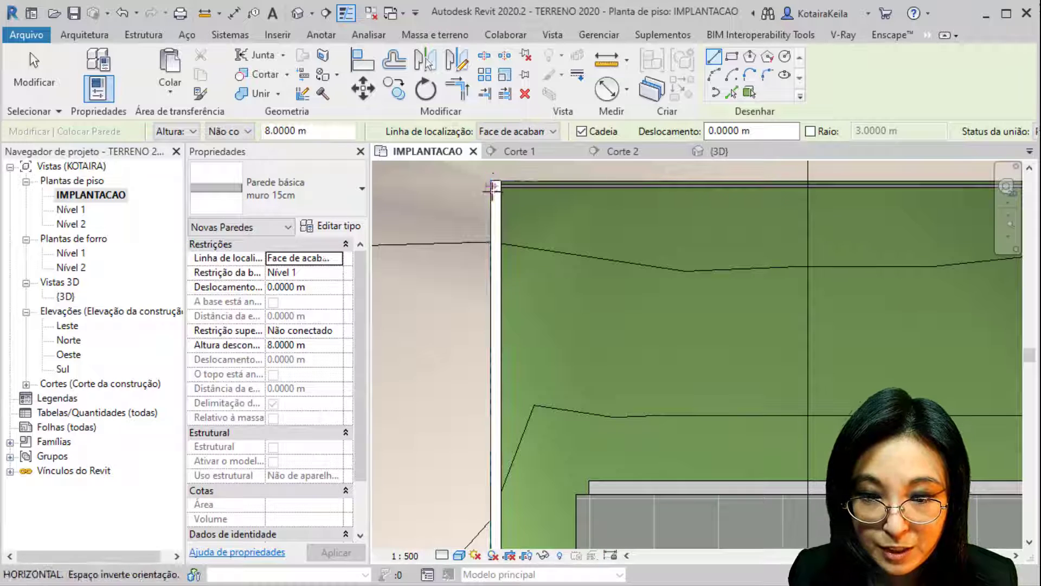
{"action": "scroll", "coordinate": [481, 277], "scroll_direction": "down", "scroll_amount": 2}
{"action": "middle_click_drag", "start_coordinate": [480, 347], "coordinate": [502, 184]}
{"action": "middle_click_drag", "start_coordinate": [521, 298], "coordinate": [529, 54]}
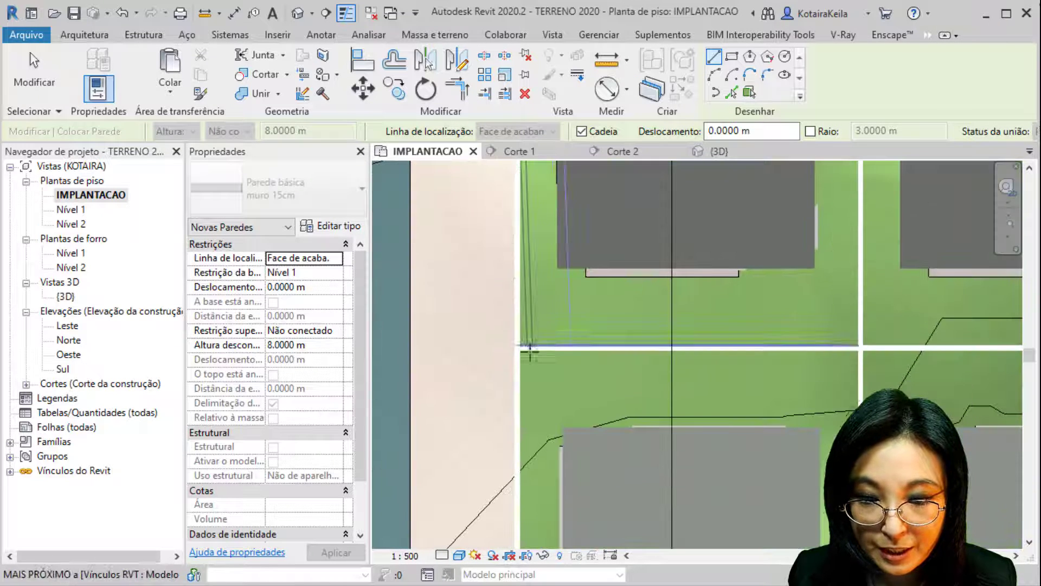
{"action": "scroll", "coordinate": [526, 350], "scroll_direction": "up", "scroll_amount": 2}
{"action": "left_click", "coordinate": [510, 348]}
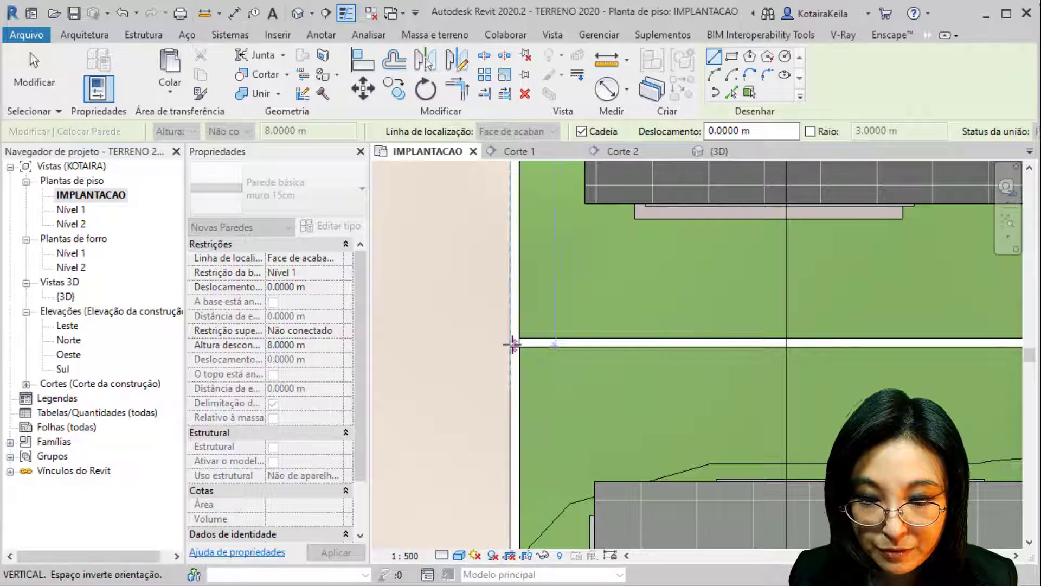
Continue the wall along the dividing line between the two lot rows to the far edge of the terrain
{"action": "scroll", "coordinate": [819, 347], "scroll_direction": "down", "scroll_amount": 3}
{"action": "middle_click_drag", "start_coordinate": [846, 369], "coordinate": [293, 364]}
{"action": "middle_click_drag", "start_coordinate": [685, 353], "coordinate": [295, 350]}
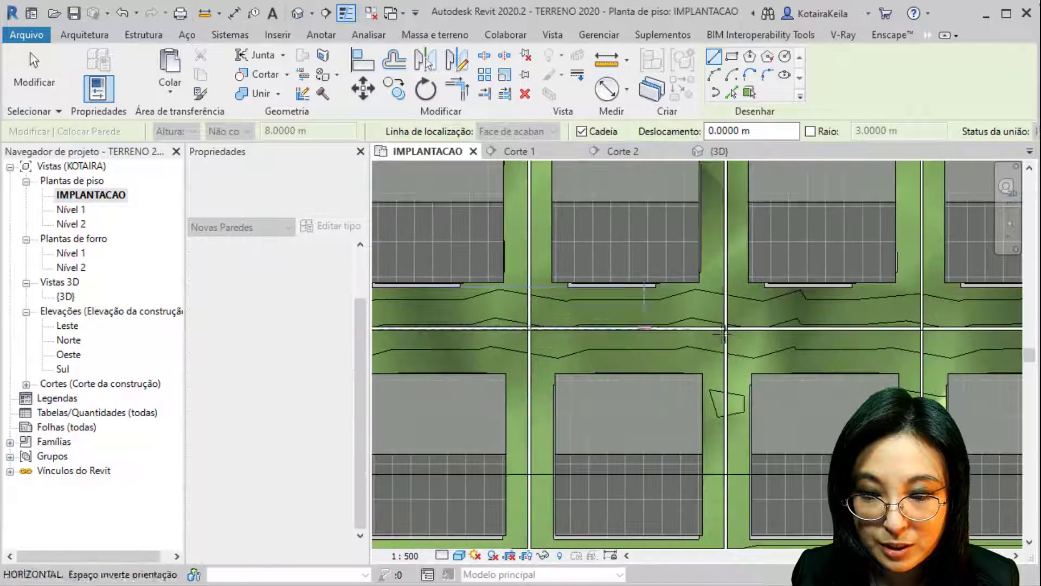
{"action": "middle_click_drag", "start_coordinate": [835, 339], "coordinate": [623, 339]}
{"action": "middle_click_drag", "start_coordinate": [738, 342], "coordinate": [302, 349]}
{"action": "scroll", "coordinate": [660, 327], "scroll_direction": "up", "scroll_amount": 4}
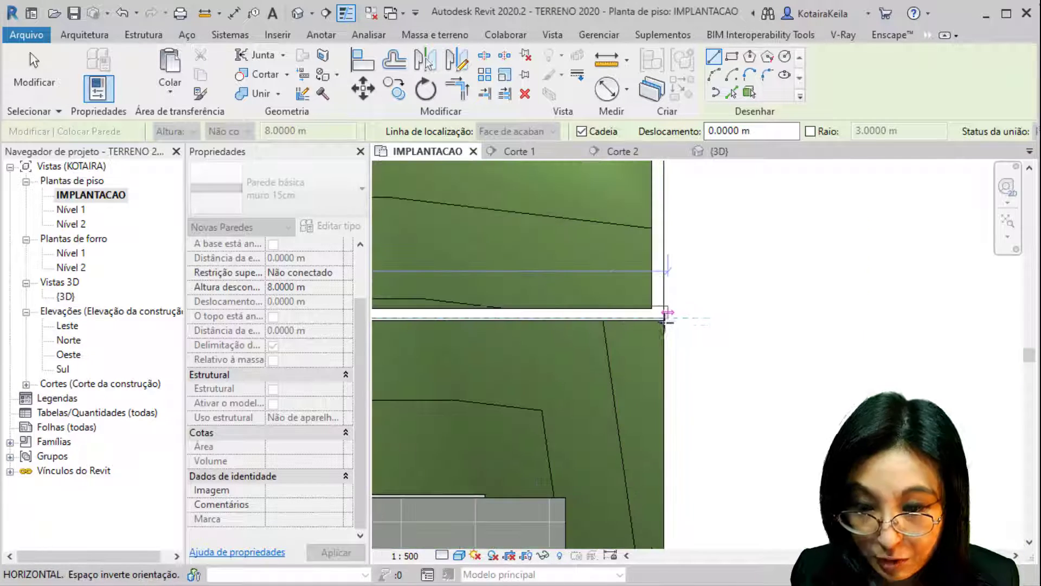
{"action": "scroll", "coordinate": [660, 315], "scroll_direction": "up", "scroll_amount": 3}
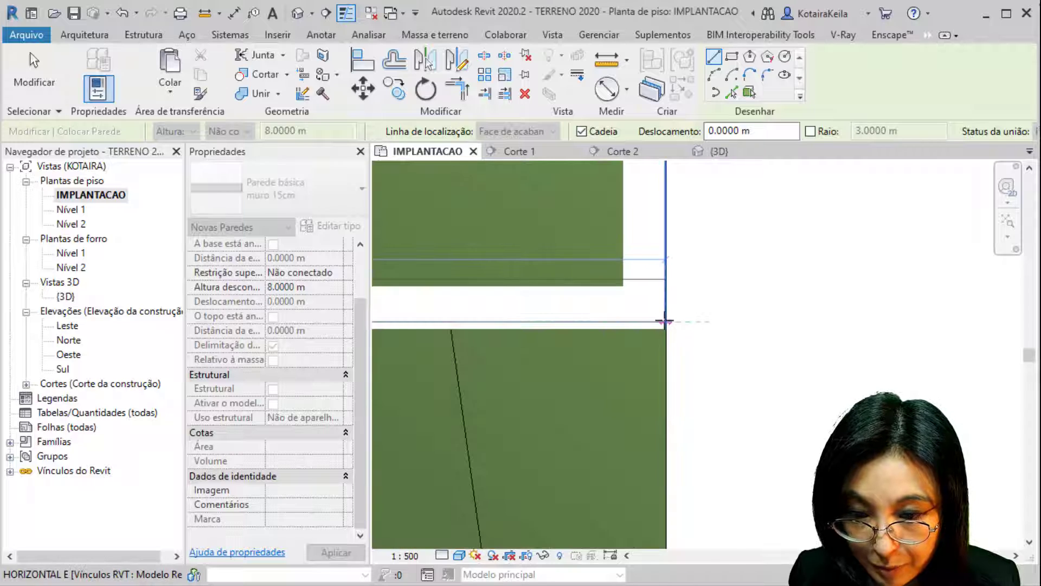
{"action": "left_click", "coordinate": [662, 351]}
Continue the wall up the far terrain edge to the sidewalk corner and finish the wall chain
{"action": "scroll", "coordinate": [662, 352], "scroll_direction": "down", "scroll_amount": 6}
{"action": "middle_click_drag", "start_coordinate": [674, 260], "coordinate": [568, 513]}
{"action": "scroll", "coordinate": [560, 274], "scroll_direction": "up", "scroll_amount": 3}
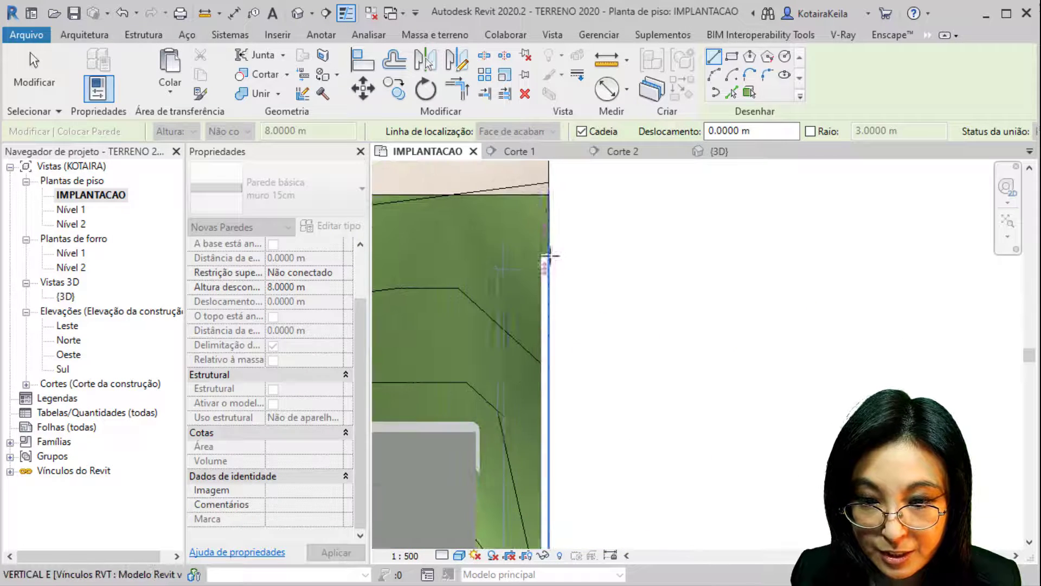
{"action": "left_click", "coordinate": [550, 195]}
{"action": "scroll", "coordinate": [607, 302], "scroll_direction": "down", "scroll_amount": 5}
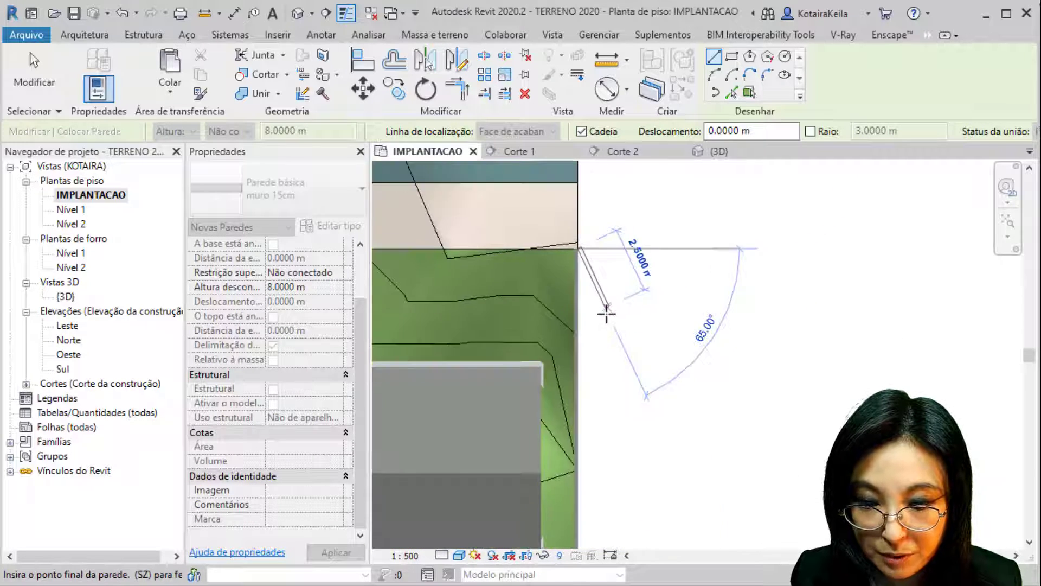
{"action": "middle_click_drag", "start_coordinate": [605, 402], "coordinate": [721, 239]}
{"action": "key", "text": "Escape"}
{"action": "key", "text": "Escape"}
Align the long rear wall's face with the linked lot boundary line between the two rows
{"action": "scroll", "coordinate": [714, 282], "scroll_direction": "up", "scroll_amount": 5}
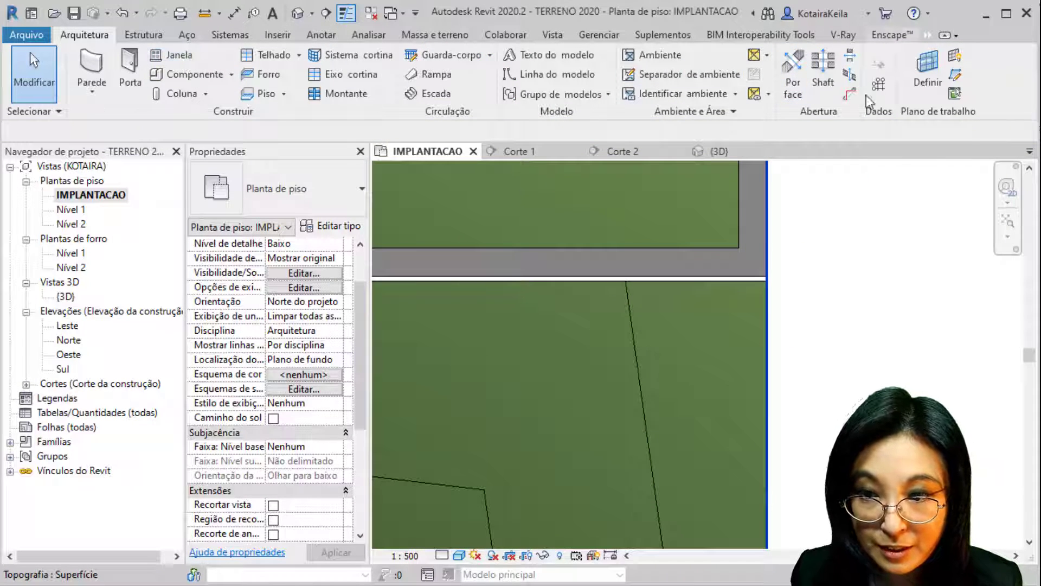
{"action": "key", "text": "a"}
{"action": "key", "text": "l"}
{"action": "scroll", "coordinate": [702, 287], "scroll_direction": "up", "scroll_amount": 3}
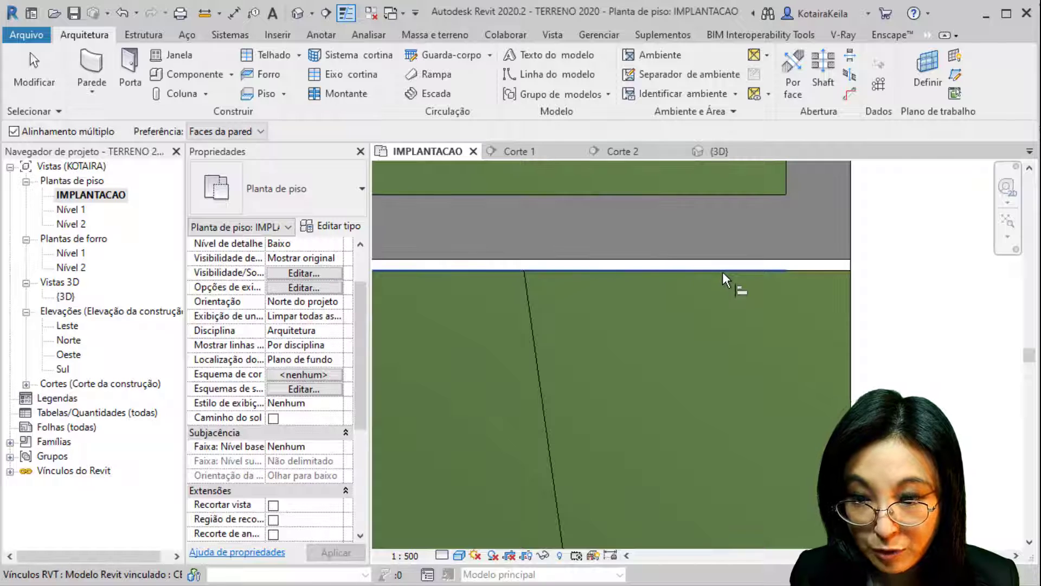
{"action": "left_click", "coordinate": [724, 257]}
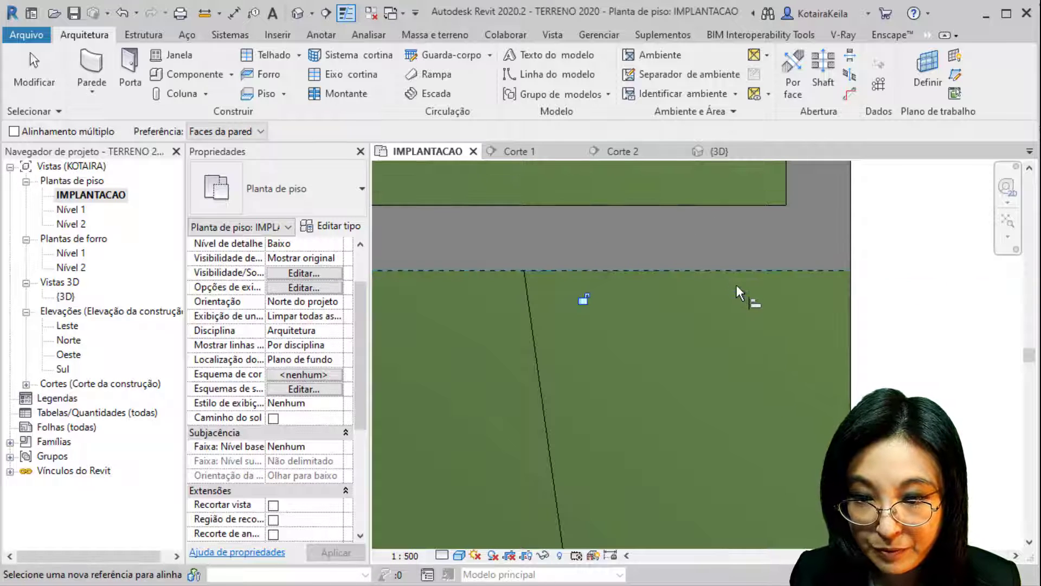
{"action": "scroll", "coordinate": [737, 284], "scroll_direction": "down", "scroll_amount": 5}
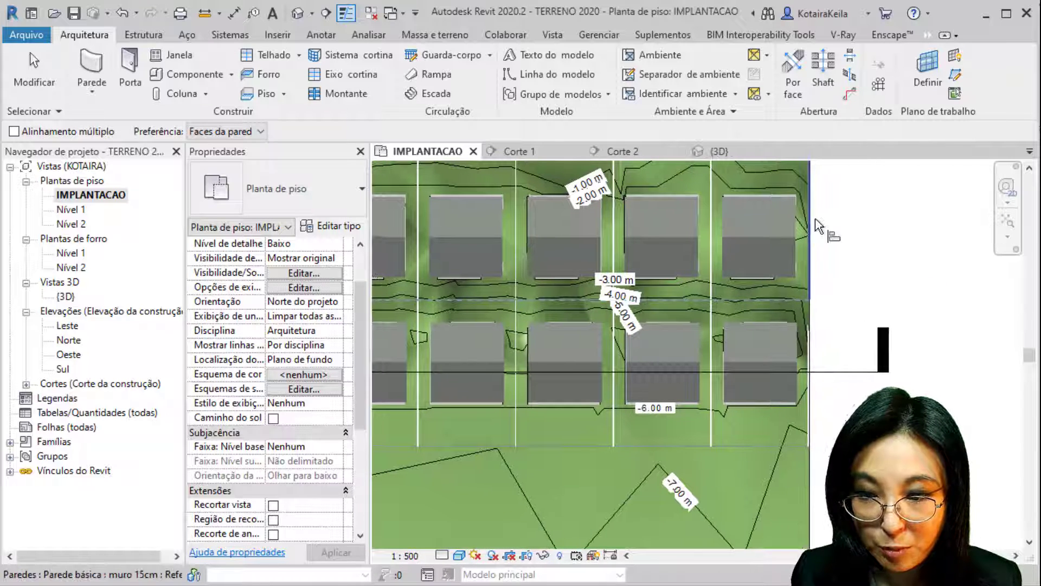
{"action": "key", "text": "Escape"}
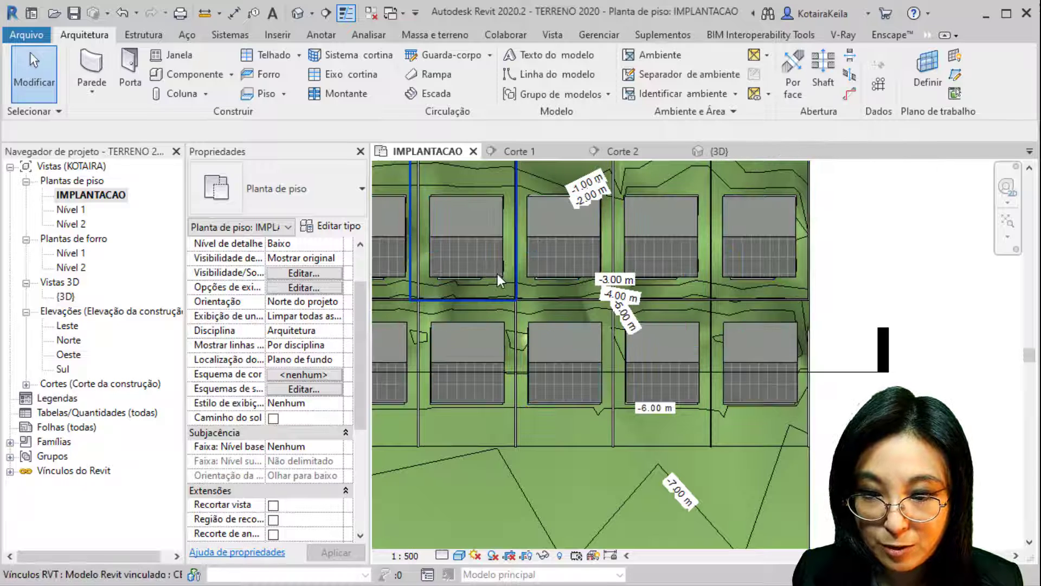
Check the new walls in the 3D view, and flip the view direction of section Corte 2 in the IMPLANTACAO plan
{"action": "left_click", "coordinate": [297, 14]}
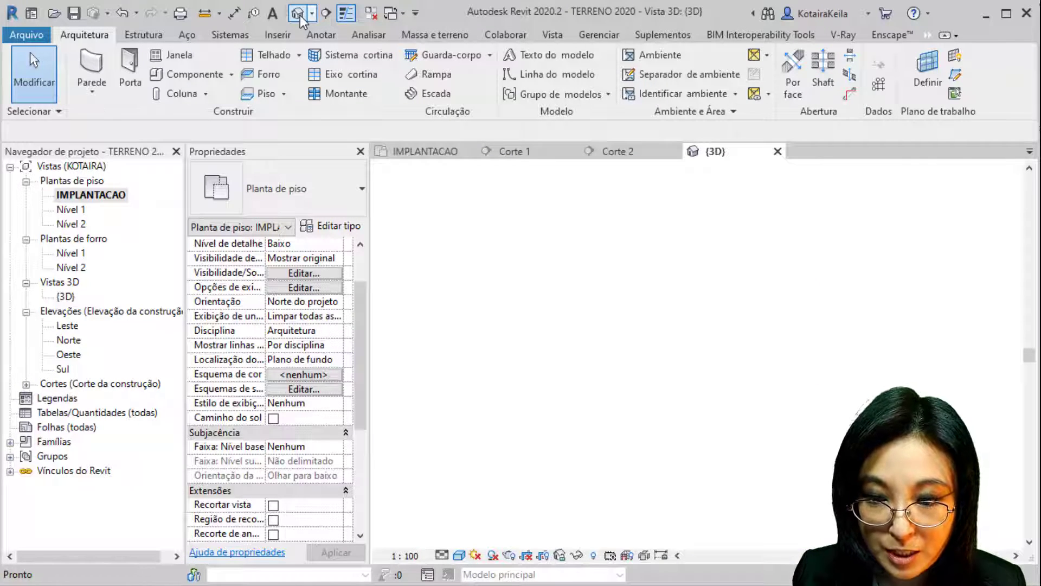
{"action": "scroll", "coordinate": [578, 411], "scroll_direction": "up", "scroll_amount": 5}
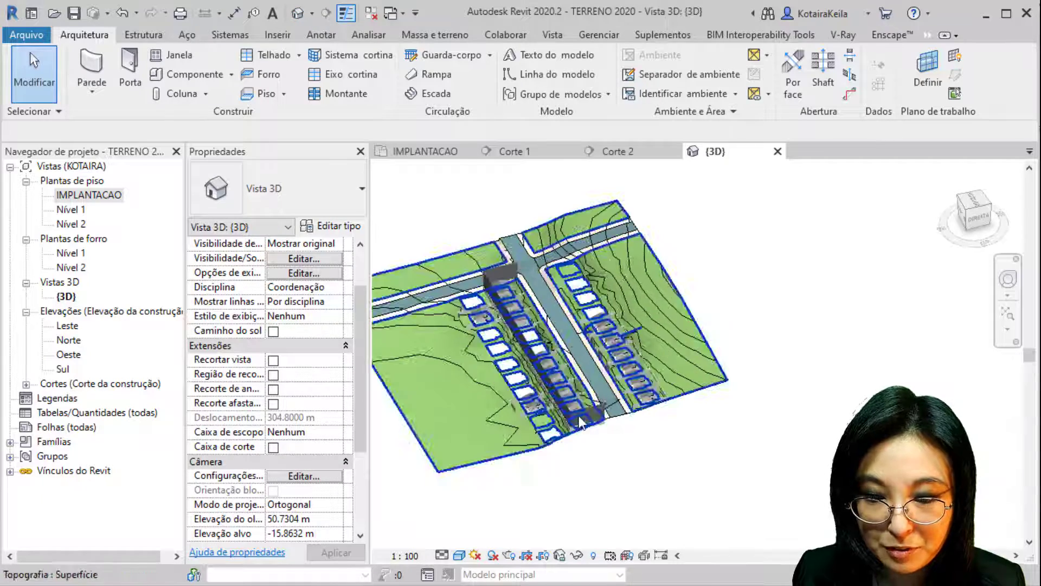
{"action": "scroll", "coordinate": [578, 411], "scroll_direction": "down", "scroll_amount": 5}
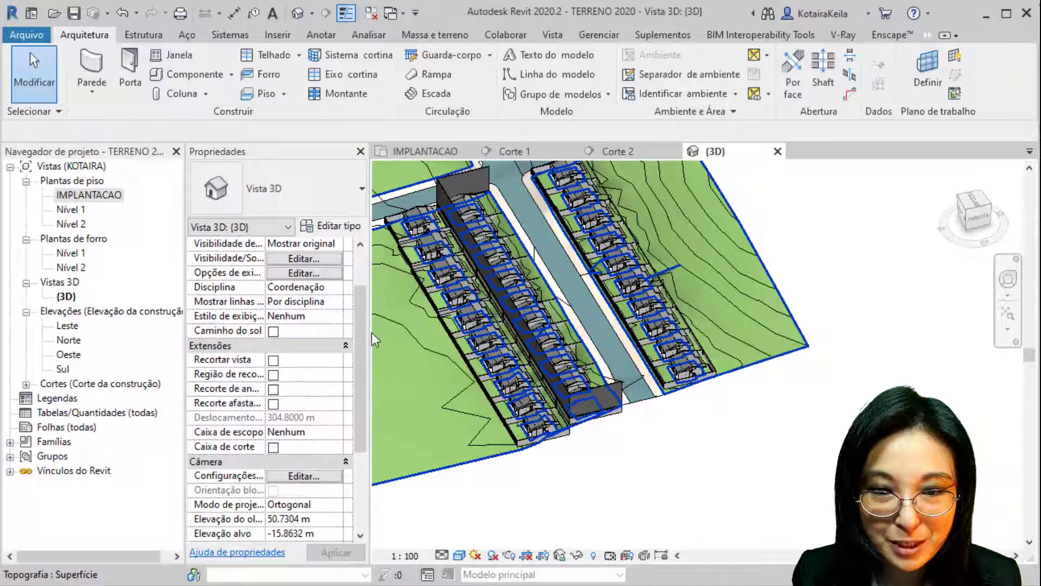
{"action": "double_click", "coordinate": [90, 195]}
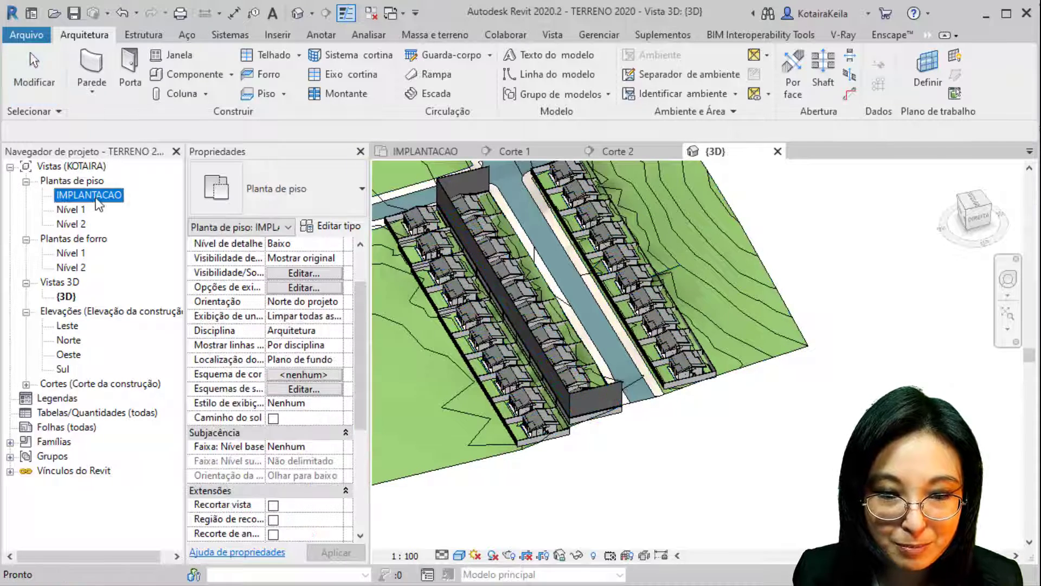
{"action": "left_click", "coordinate": [856, 342]}
{"action": "left_click_drag", "start_coordinate": [857, 345], "coordinate": [857, 335]}
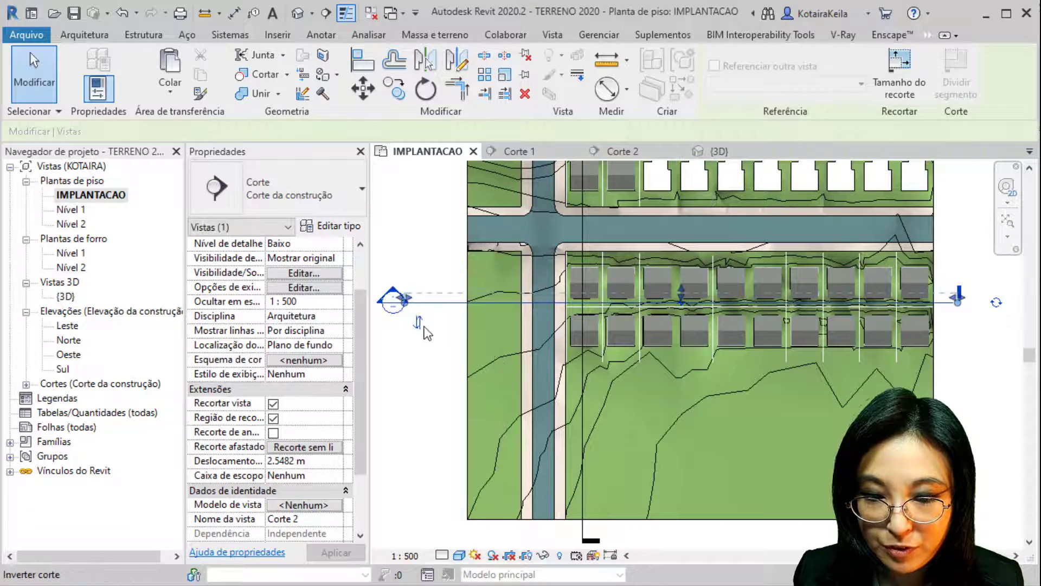
{"action": "left_click", "coordinate": [417, 321]}
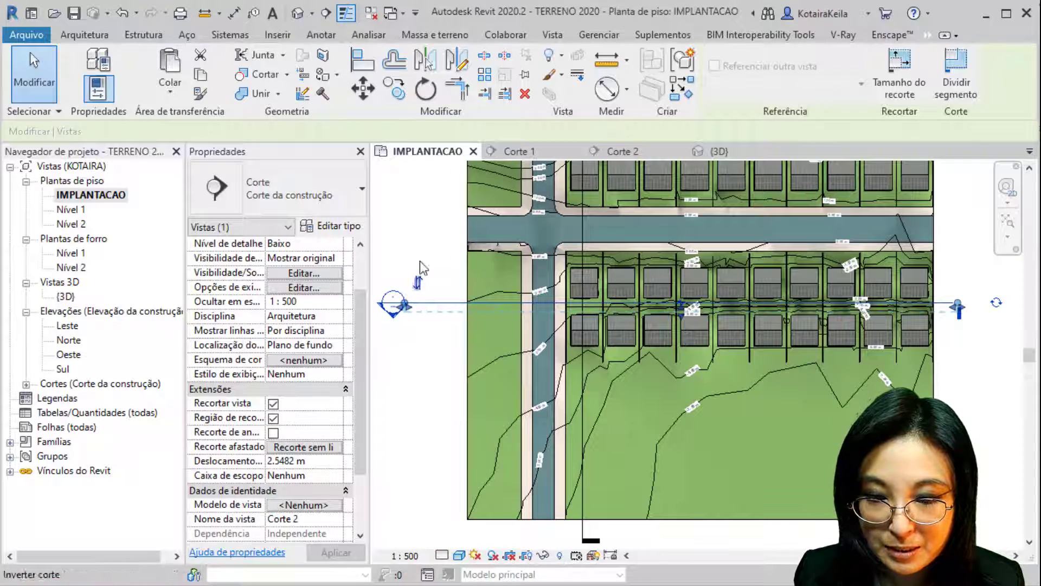
{"action": "left_click", "coordinate": [414, 248]}
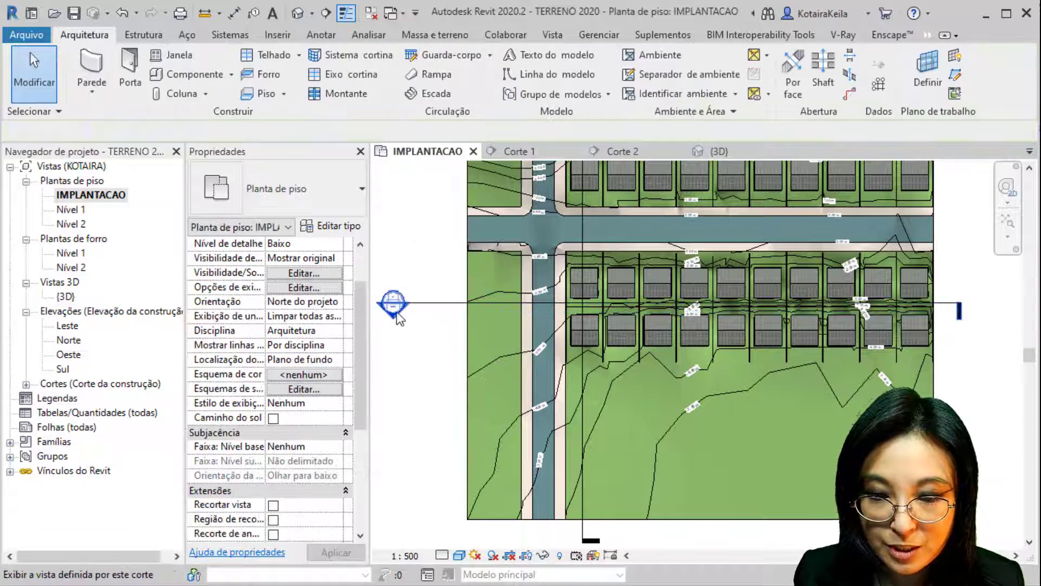
In section Corte 2, stretch the long rear wall's base below the terrain and lower its top to the top of the linked lot walls
{"action": "double_click", "coordinate": [395, 316]}
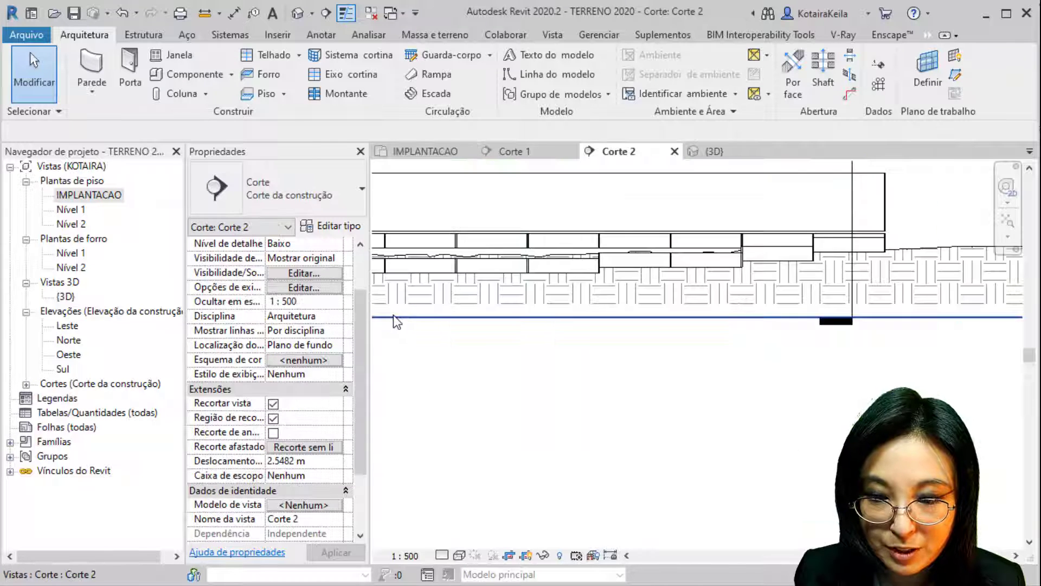
{"action": "middle_click_drag", "start_coordinate": [703, 375], "coordinate": [705, 367]}
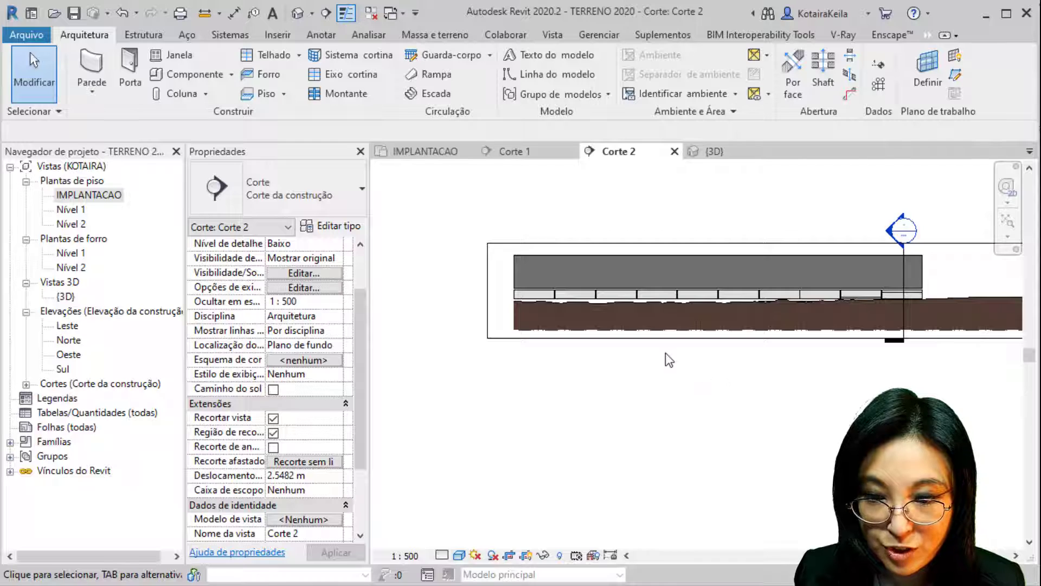
{"action": "left_click", "coordinate": [617, 254]}
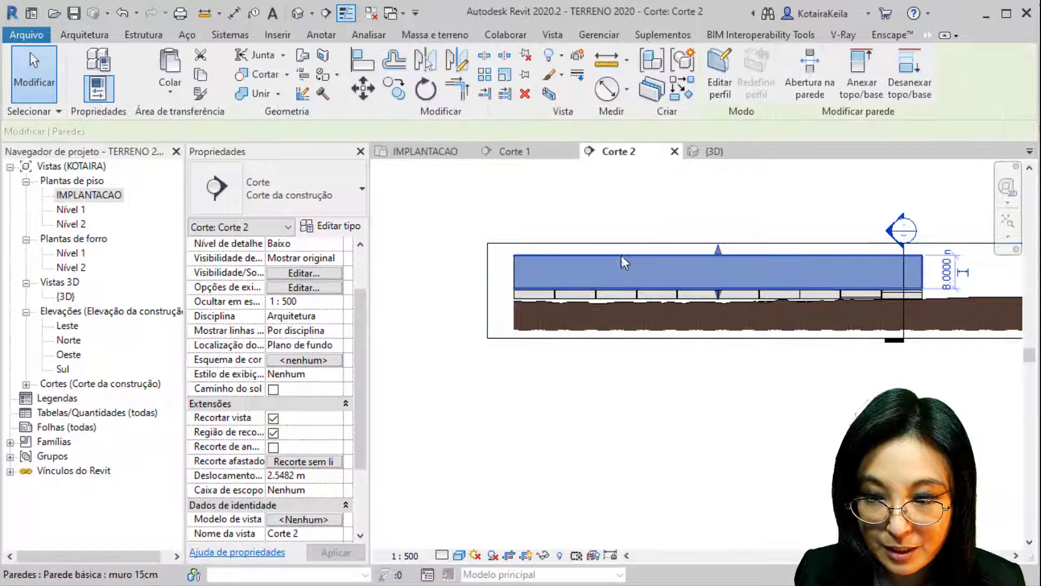
{"action": "scroll", "coordinate": [611, 301], "scroll_direction": "up", "scroll_amount": 4}
{"action": "scroll", "coordinate": [603, 308], "scroll_direction": "up", "scroll_amount": 2}
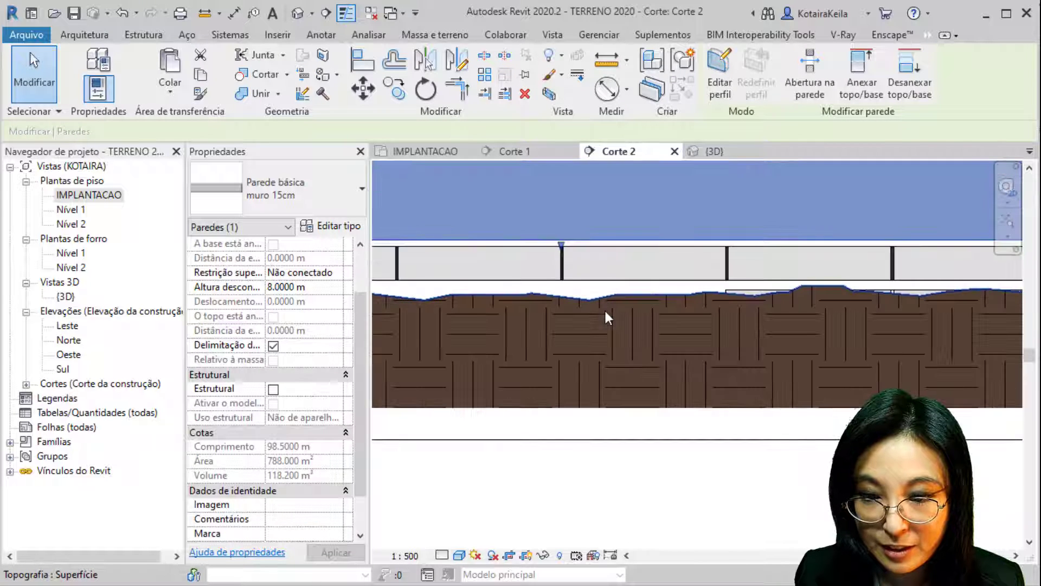
{"action": "left_click_drag", "start_coordinate": [568, 249], "coordinate": [697, 292]}
{"action": "scroll", "coordinate": [687, 304], "scroll_direction": "down", "scroll_amount": 2}
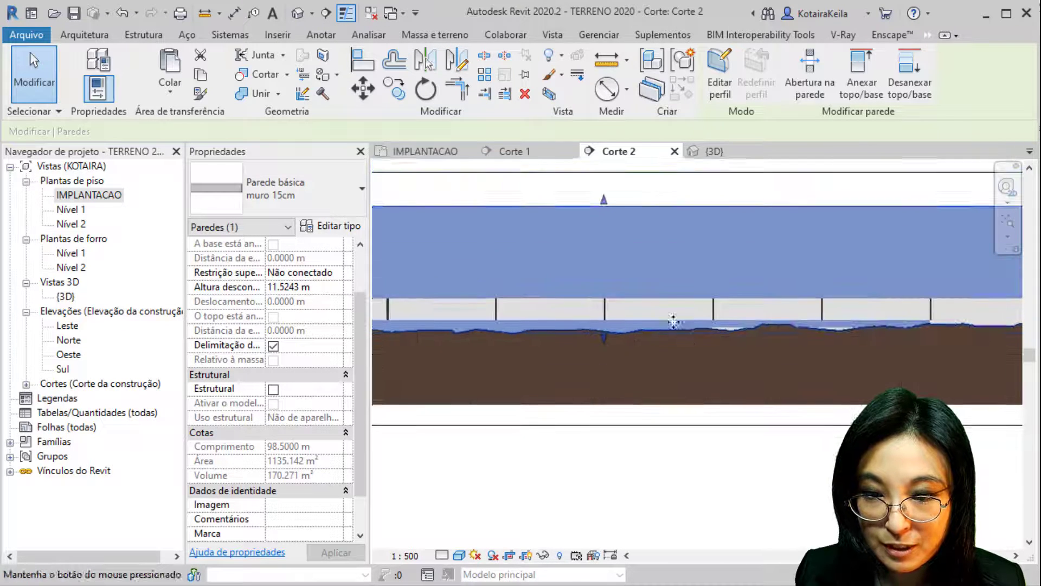
{"action": "left_click_drag", "start_coordinate": [604, 204], "coordinate": [621, 302]}
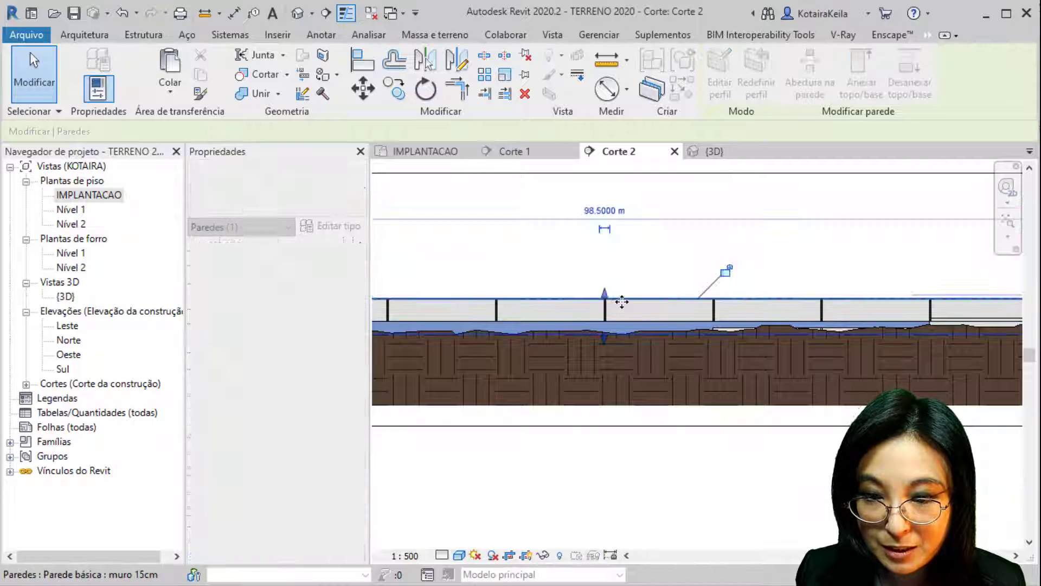
{"action": "left_click", "coordinate": [681, 251]}
Stretch the base of the side wall at the street end below the terrain, for an unconnected height of 10.88 m
{"action": "scroll", "coordinate": [682, 251], "scroll_direction": "down", "scroll_amount": 3}
{"action": "scroll", "coordinate": [901, 288], "scroll_direction": "up", "scroll_amount": 2}
{"action": "left_click", "coordinate": [903, 274]}
{"action": "scroll", "coordinate": [906, 304], "scroll_direction": "up", "scroll_amount": 3}
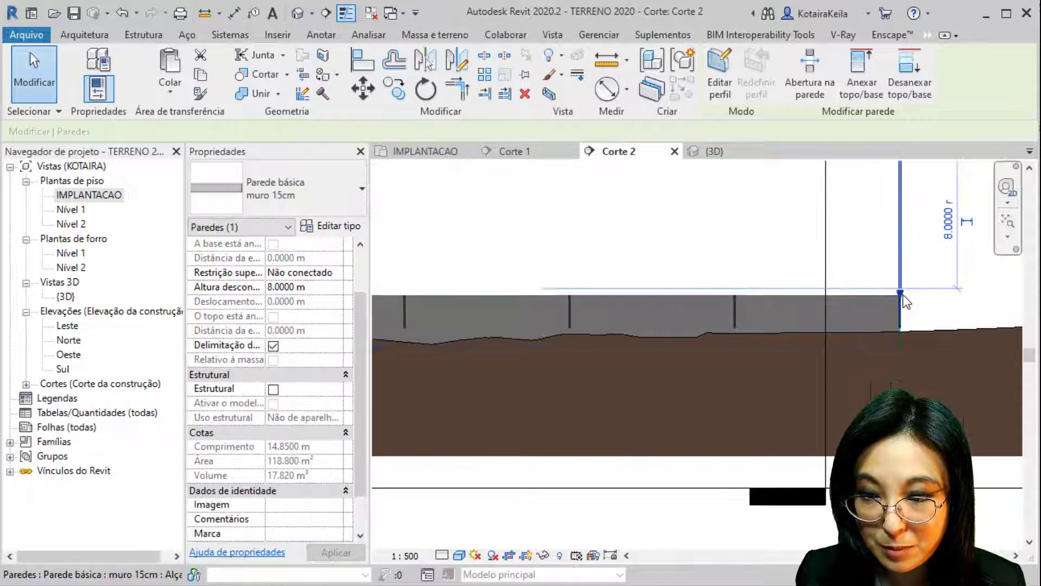
{"action": "left_click_drag", "start_coordinate": [904, 328], "coordinate": [903, 343]}
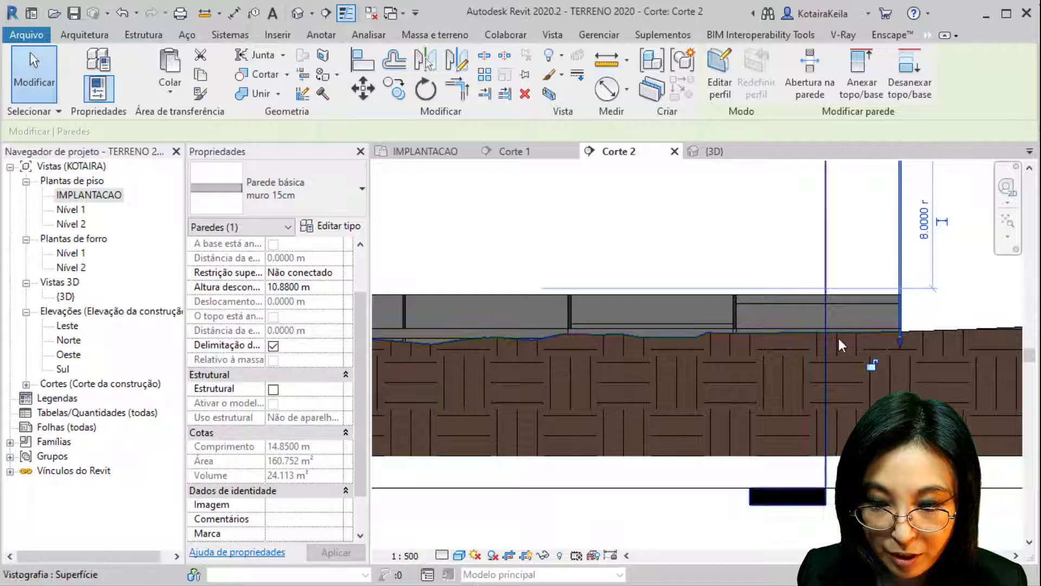
Stretch the street-end side wall's base further below the terrain and lower its top to the top of the linked lot walls
{"action": "scroll", "coordinate": [922, 353], "scroll_direction": "up", "scroll_amount": 2}
{"action": "scroll", "coordinate": [923, 355], "scroll_direction": "up", "scroll_amount": 1}
{"action": "left_click_drag", "start_coordinate": [890, 339], "coordinate": [890, 349]}
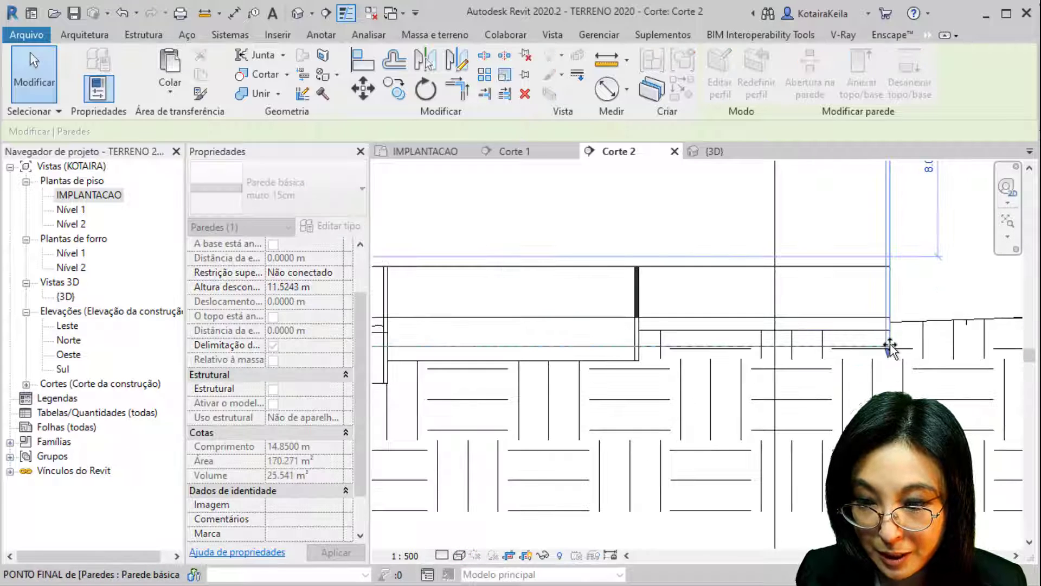
{"action": "scroll", "coordinate": [836, 392], "scroll_direction": "down", "scroll_amount": 3}
{"action": "left_click_drag", "start_coordinate": [862, 222], "coordinate": [864, 327]}
At the opposite end of section Corte 2, stretch the side wall's base below the terrain and lower its top to the linked lot walls' top
{"action": "scroll", "coordinate": [1014, 345], "scroll_direction": "down", "scroll_amount": 4}
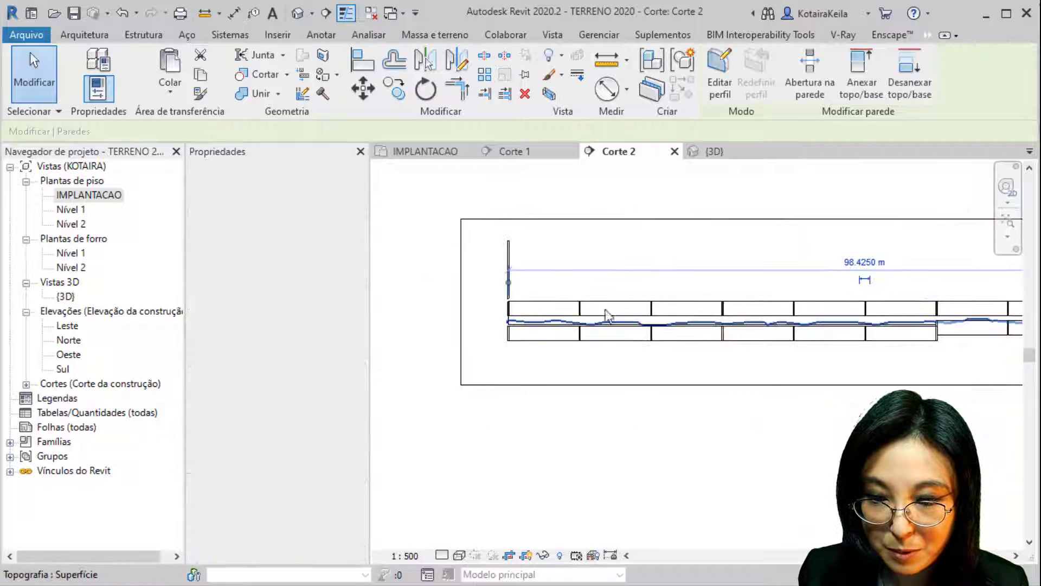
{"action": "left_click", "coordinate": [506, 246]}
{"action": "scroll", "coordinate": [500, 346], "scroll_direction": "up", "scroll_amount": 3}
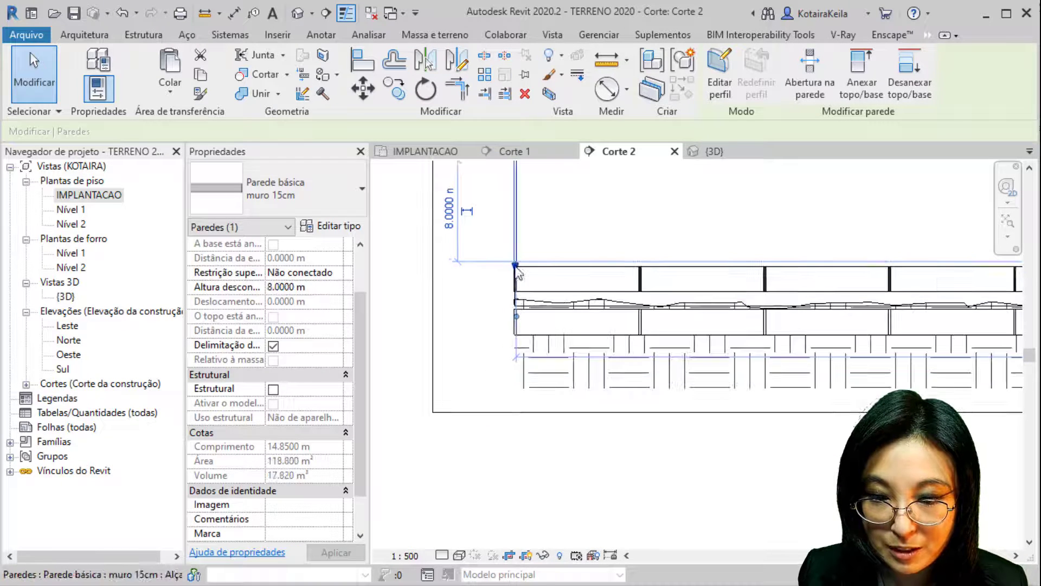
{"action": "left_click_drag", "start_coordinate": [516, 267], "coordinate": [508, 335]}
{"action": "middle_click_drag", "start_coordinate": [541, 196], "coordinate": [538, 253]}
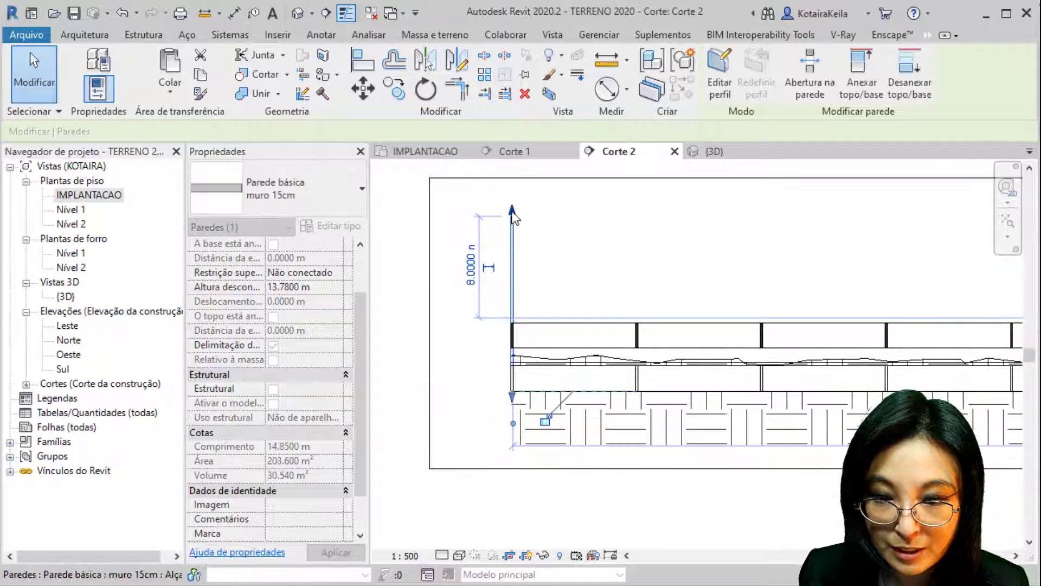
{"action": "left_click_drag", "start_coordinate": [513, 211], "coordinate": [524, 278]}
{"action": "left_click_drag", "start_coordinate": [526, 326], "coordinate": [518, 326]}
{"action": "left_click", "coordinate": [546, 333]}
{"action": "scroll", "coordinate": [545, 335], "scroll_direction": "up", "scroll_amount": 1}
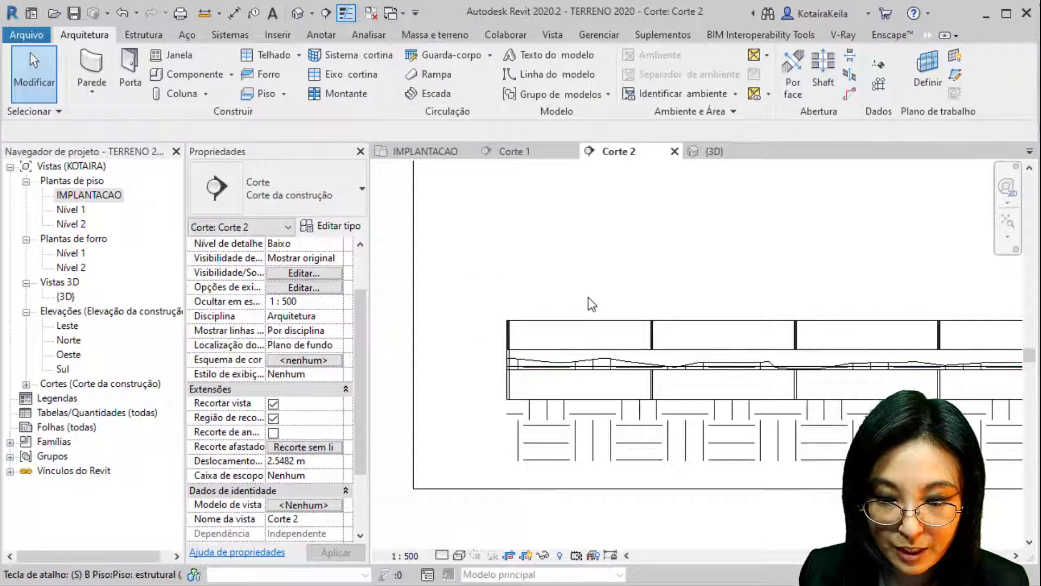
Shade section Corte 2, and examine the new side wall against the end lot's linked house in the 3D view
{"action": "key", "text": "d"}
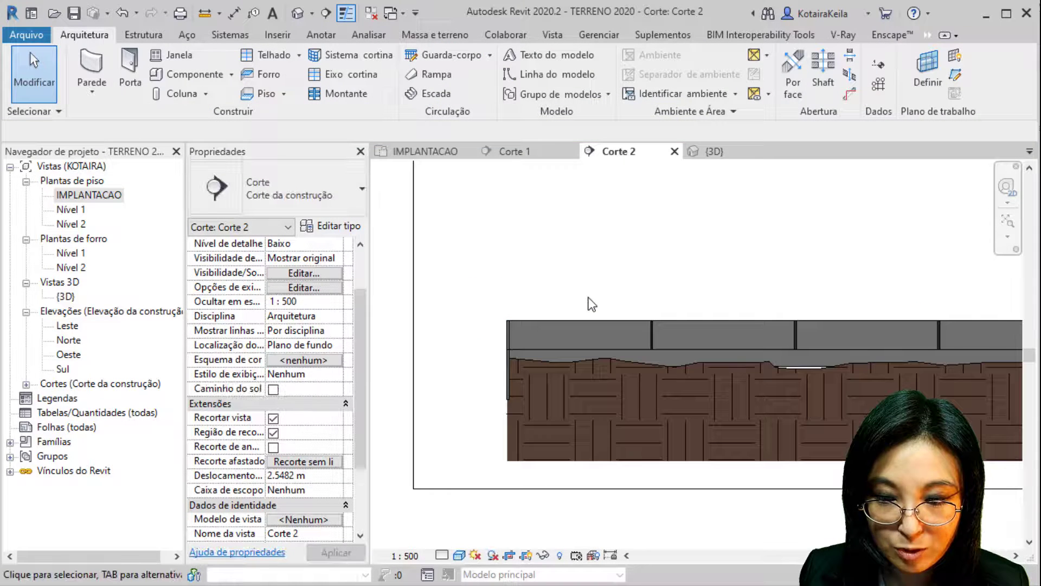
{"action": "left_click", "coordinate": [299, 16]}
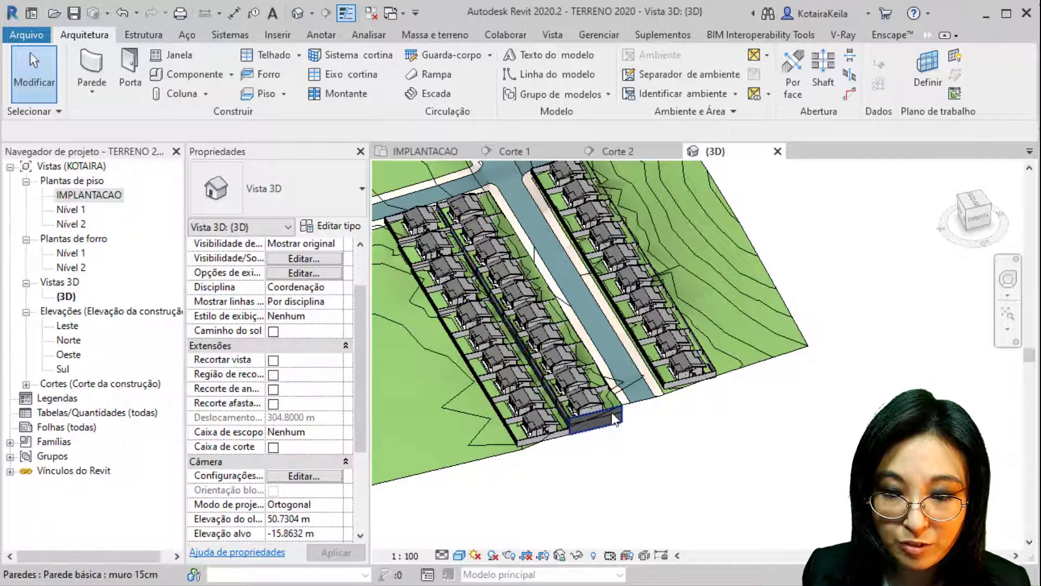
{"action": "scroll", "coordinate": [613, 420], "scroll_direction": "up", "scroll_amount": 5}
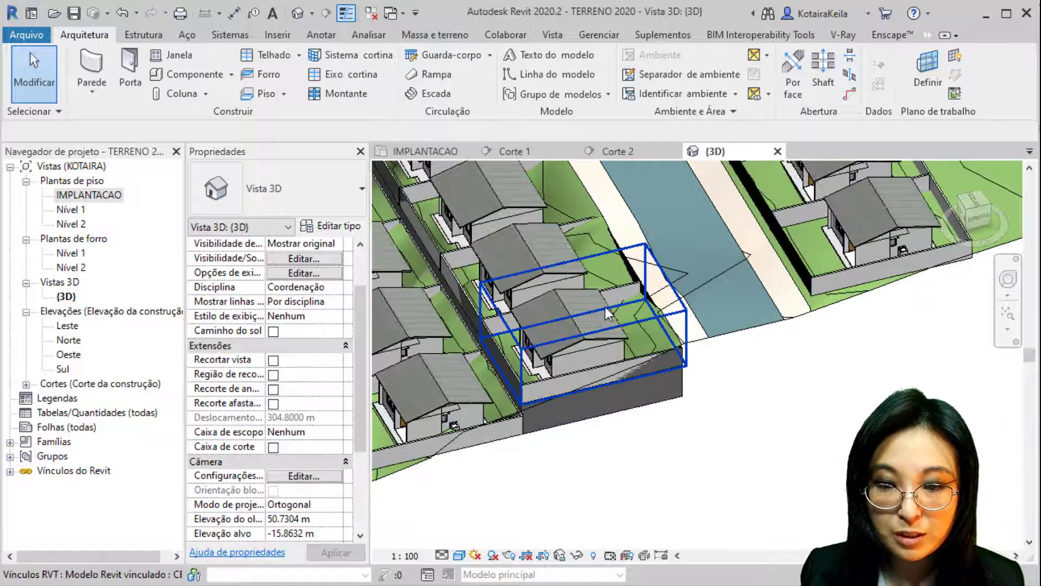
{"action": "left_click", "coordinate": [603, 310]}
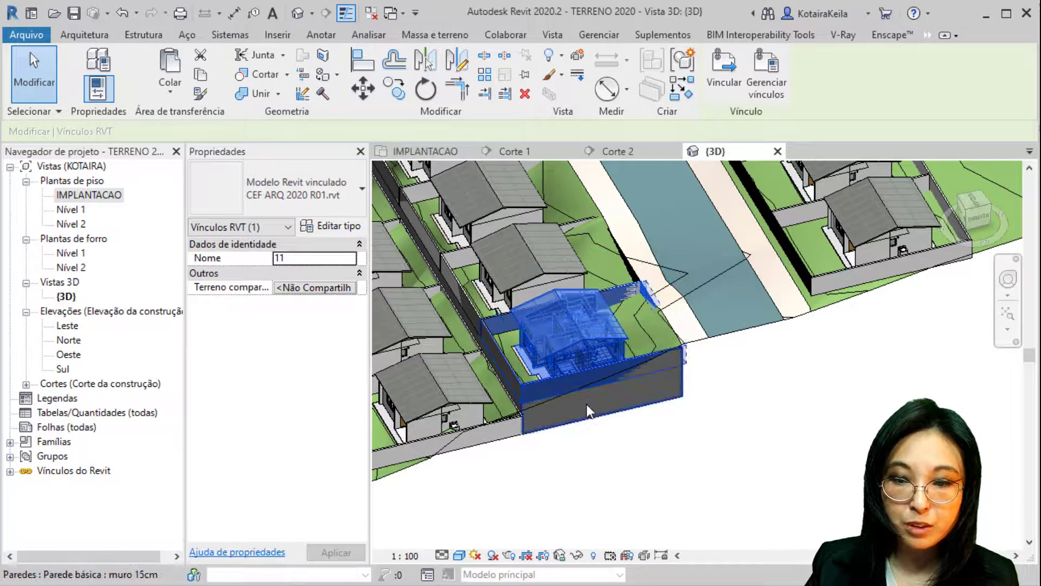
{"action": "left_click", "coordinate": [833, 357]}
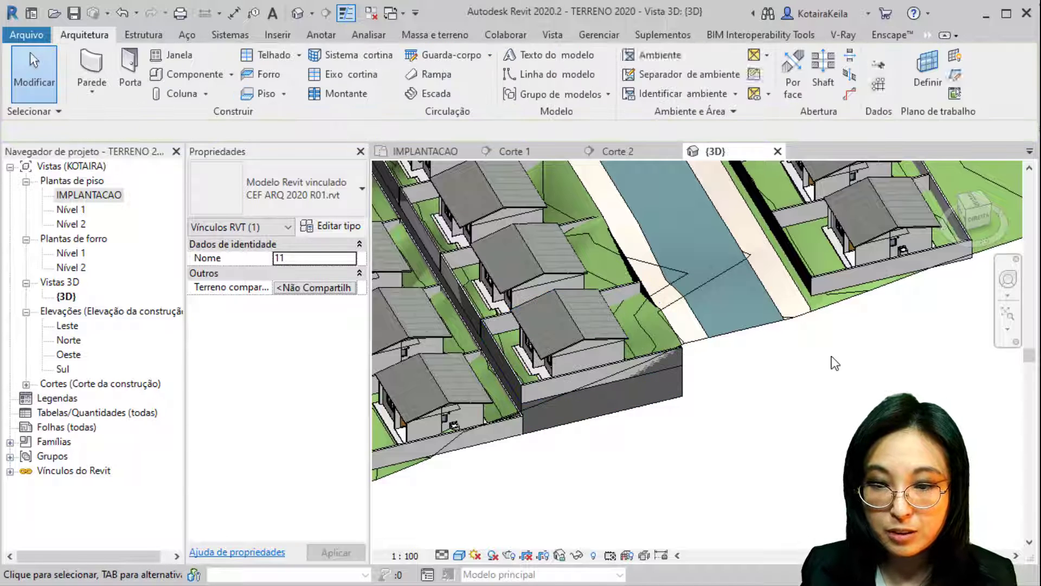
Close the inactive views and open the linked house model CEF ARQ 2020 R01 for editing, accepting that its link is unloaded
{"action": "left_click", "coordinate": [372, 21]}
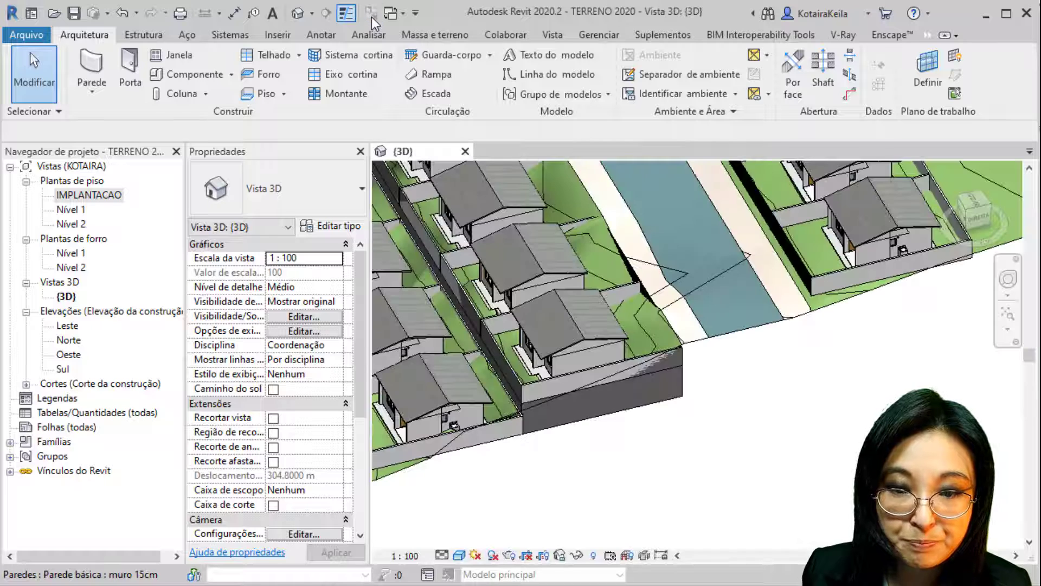
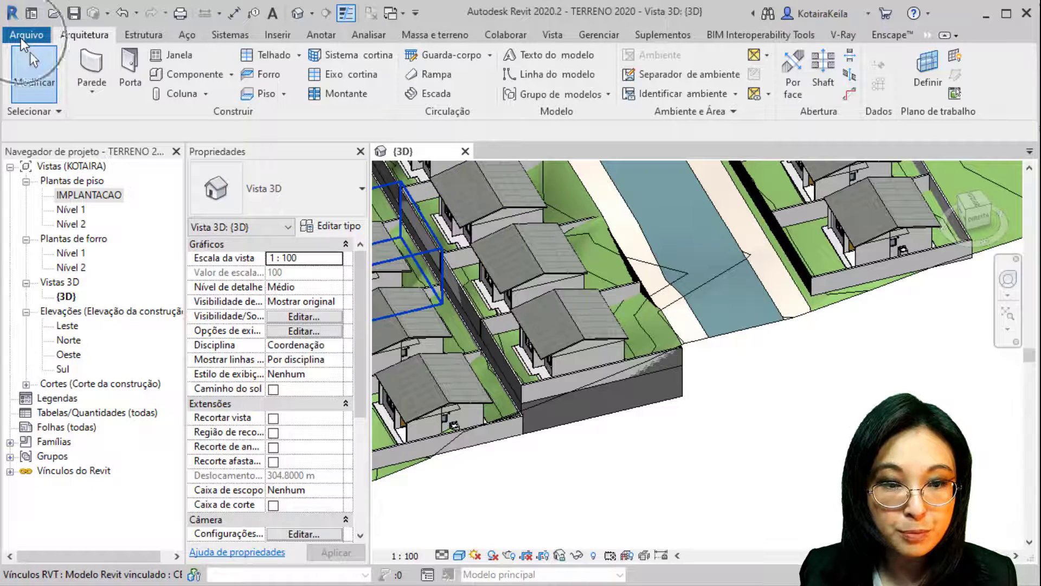
{"action": "left_click", "coordinate": [24, 36]}
{"action": "key", "text": "Escape"}
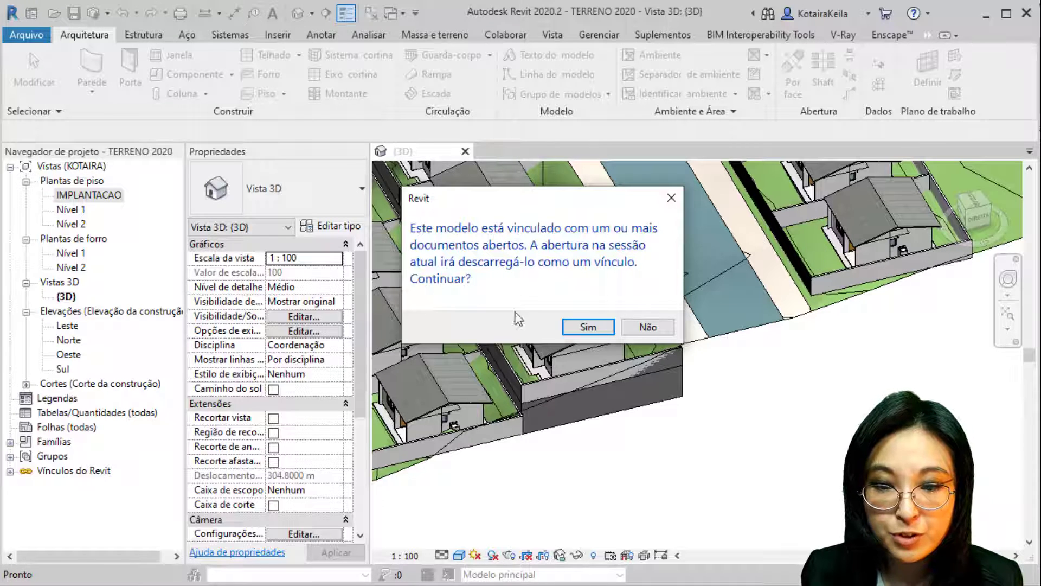
{"action": "left_click", "coordinate": [591, 325]}
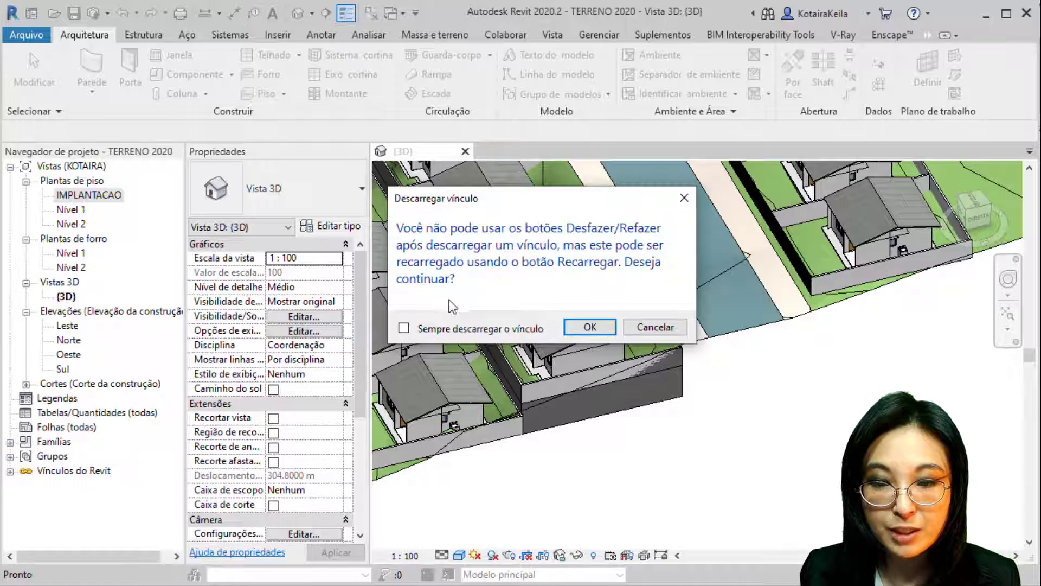
{"action": "left_click", "coordinate": [593, 327]}
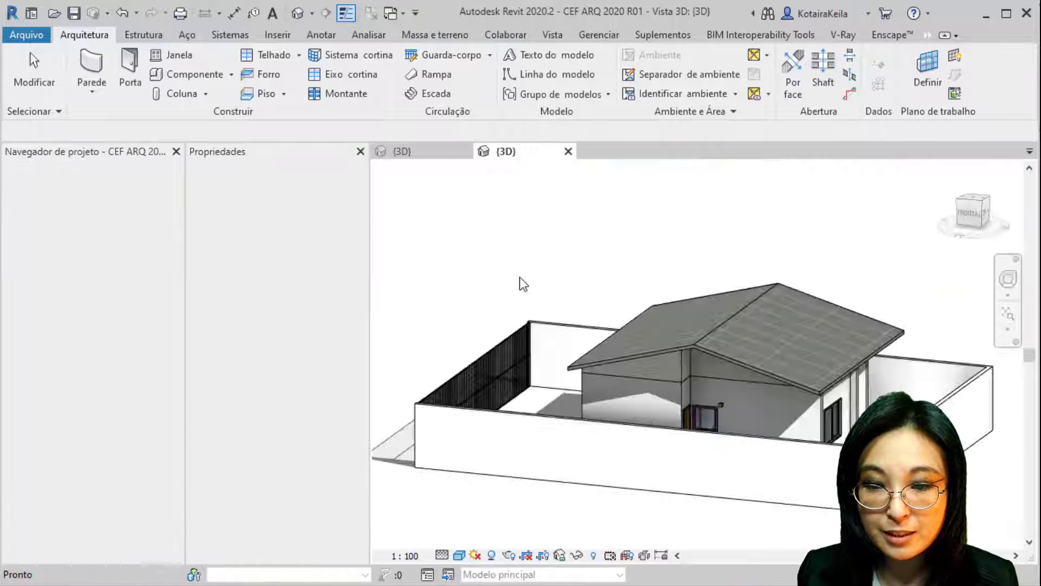
{"action": "left_click", "coordinate": [404, 149]}
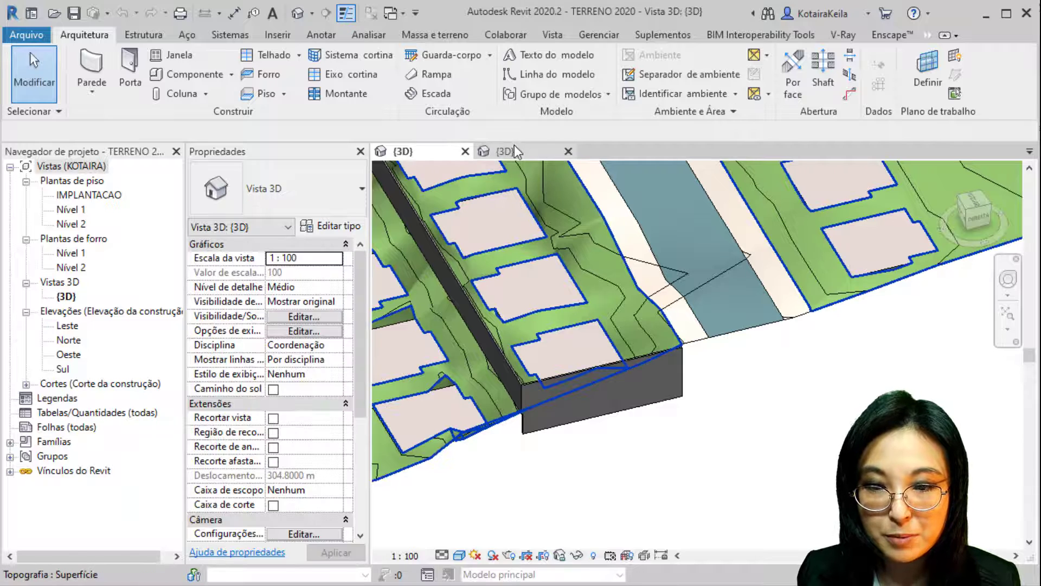
{"action": "left_click", "coordinate": [515, 147]}
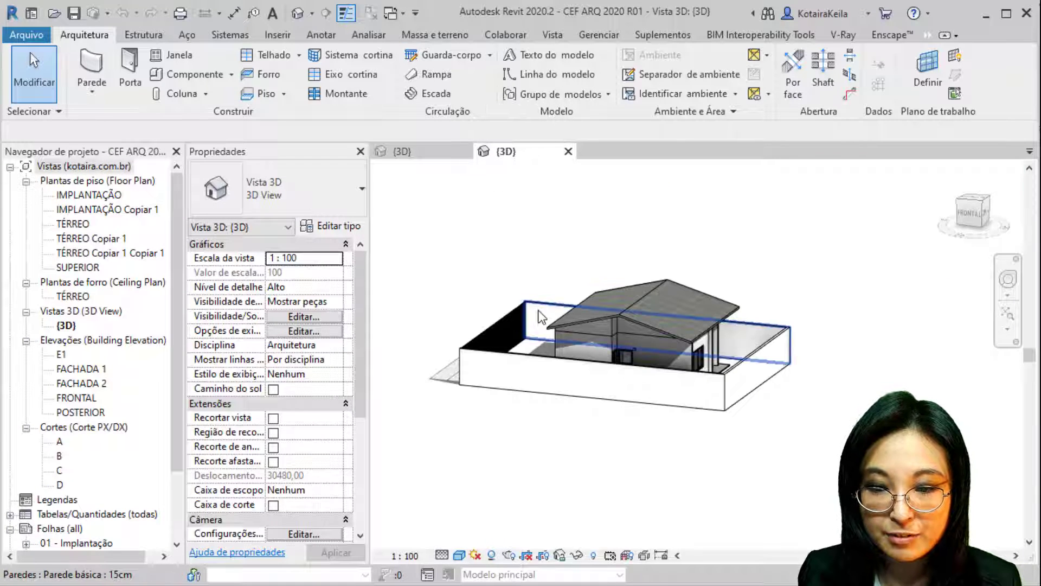
Delete the three 15cm boundary walls and the front fence around the house, and close the house model with the changes saved
{"action": "middle_click_drag", "start_coordinate": [564, 395], "coordinate": [647, 310], "text": "shift"}
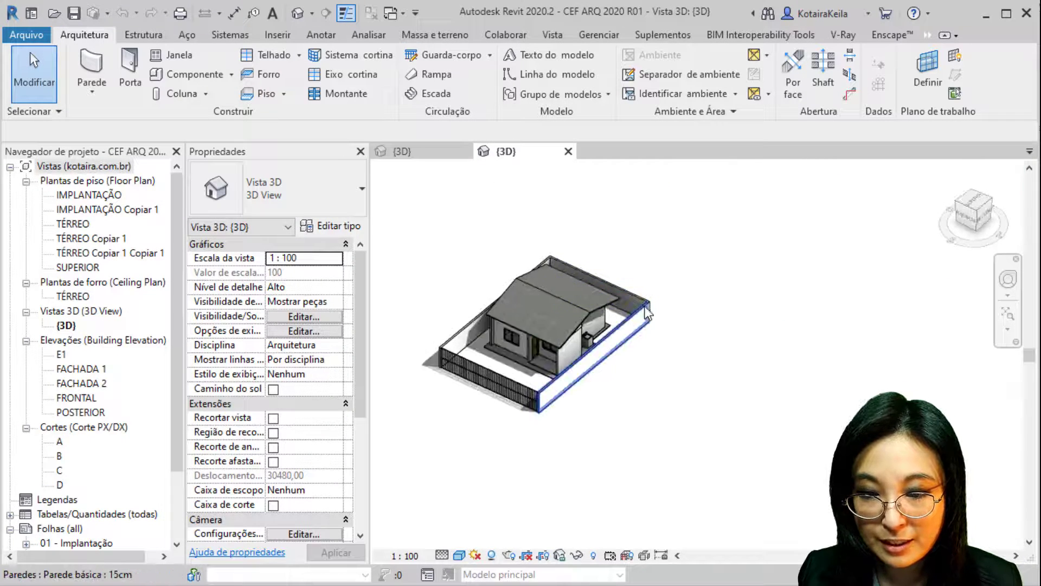
{"action": "left_click", "coordinate": [640, 320]}
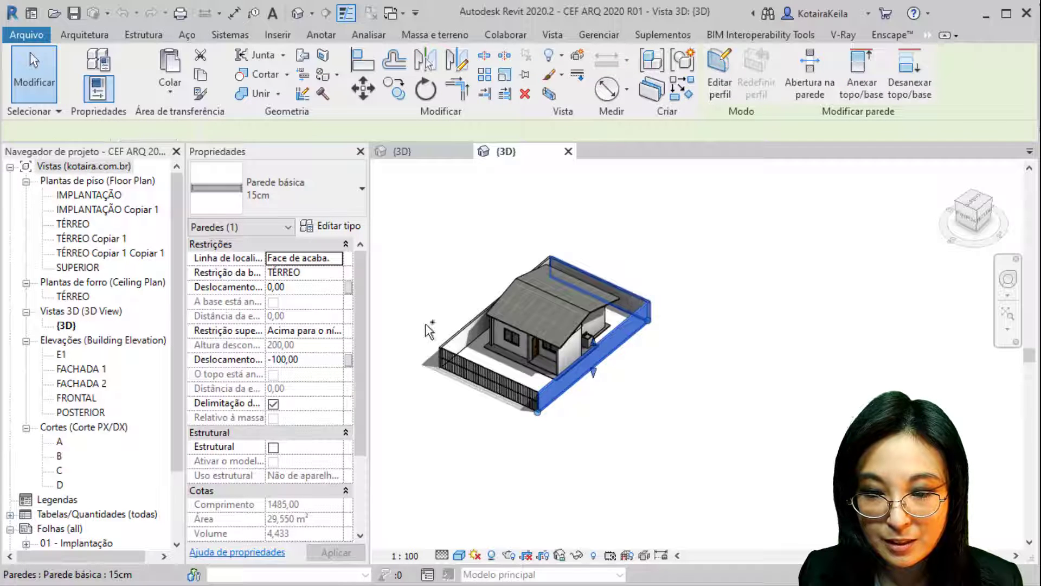
{"action": "left_click", "coordinate": [461, 334], "text": "ctrl"}
{"action": "left_click", "coordinate": [460, 333], "text": "ctrl"}
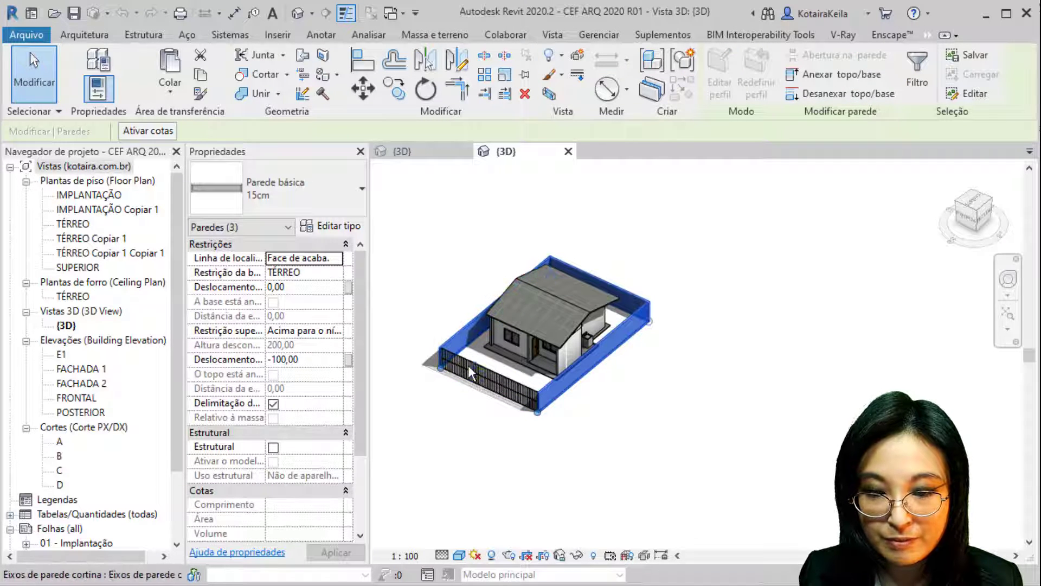
{"action": "left_click", "coordinate": [472, 362], "text": "ctrl"}
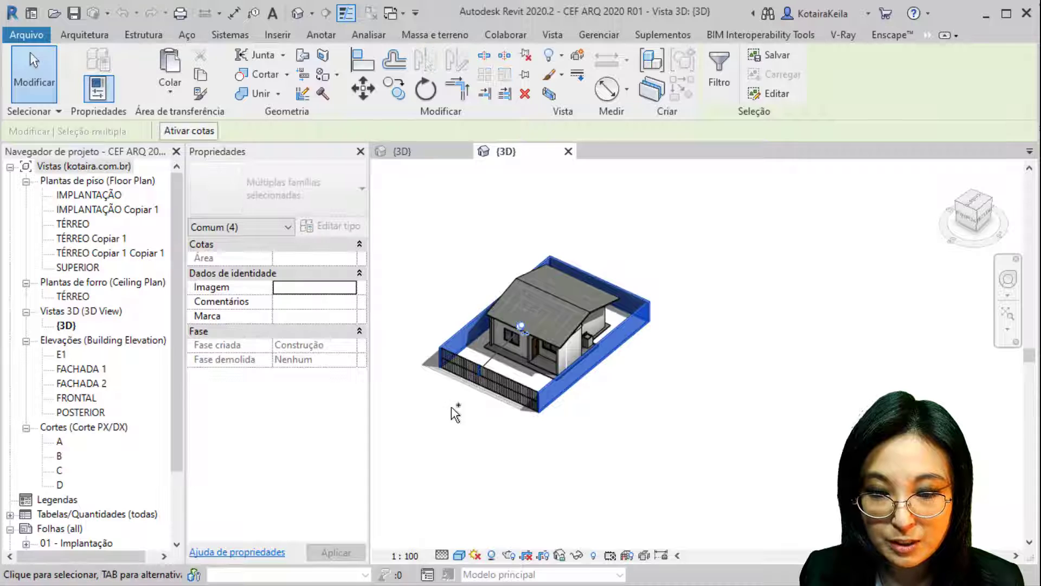
{"action": "middle_click_drag", "start_coordinate": [568, 489], "coordinate": [624, 365], "text": "shift"}
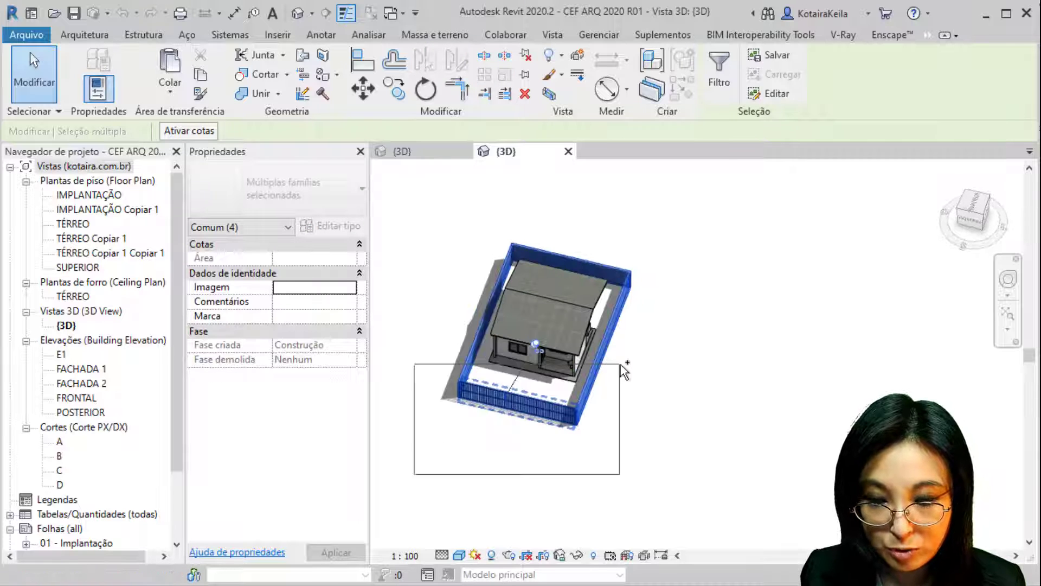
{"action": "key", "text": "Delete"}
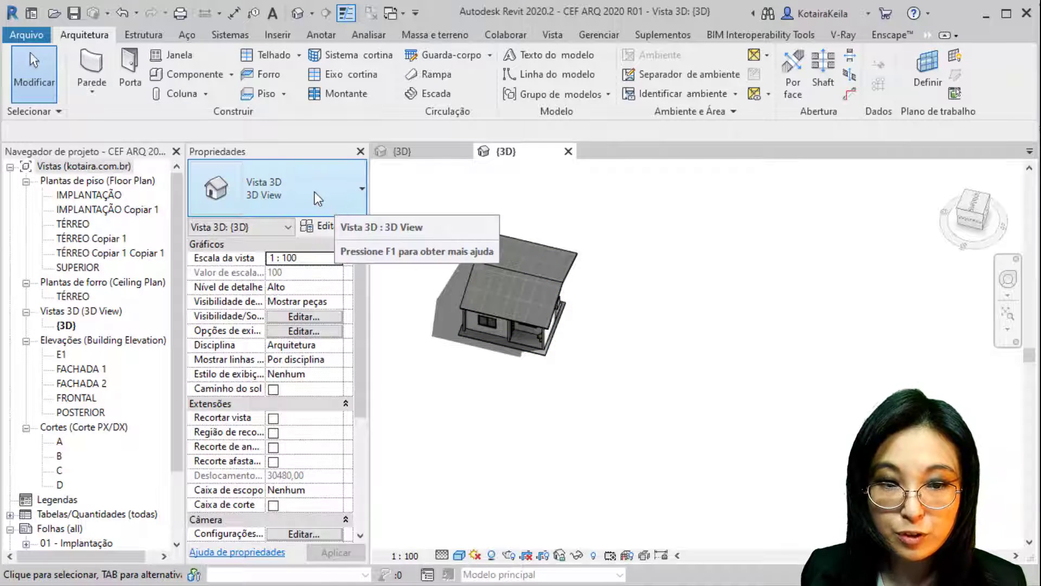
{"action": "left_click", "coordinate": [568, 152]}
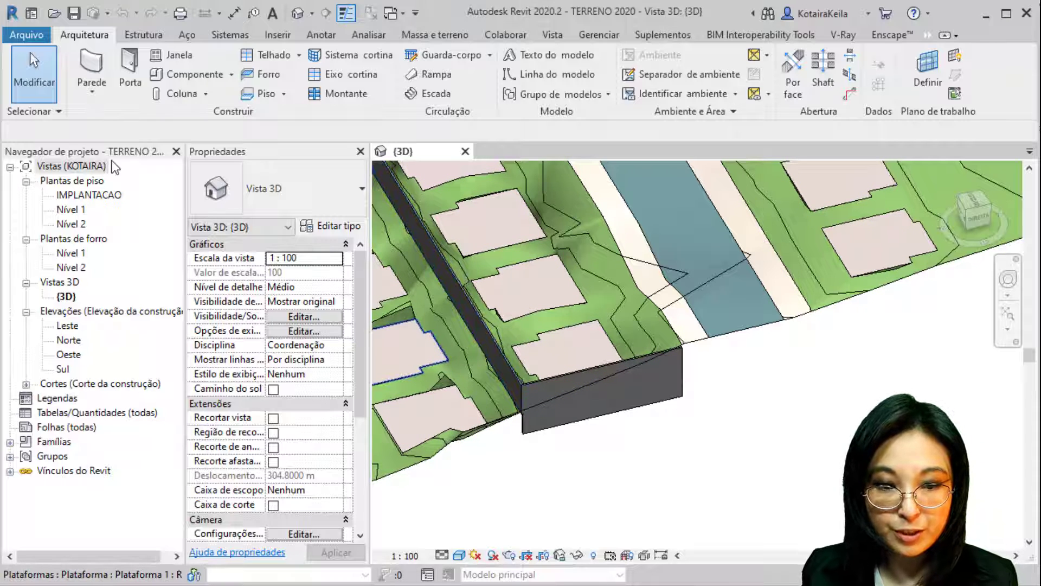
Reload the link CEF ARQ 2020 R01.rvt in TERRENO 2020 and check the lots in the 3D view
{"action": "left_click", "coordinate": [80, 472]}
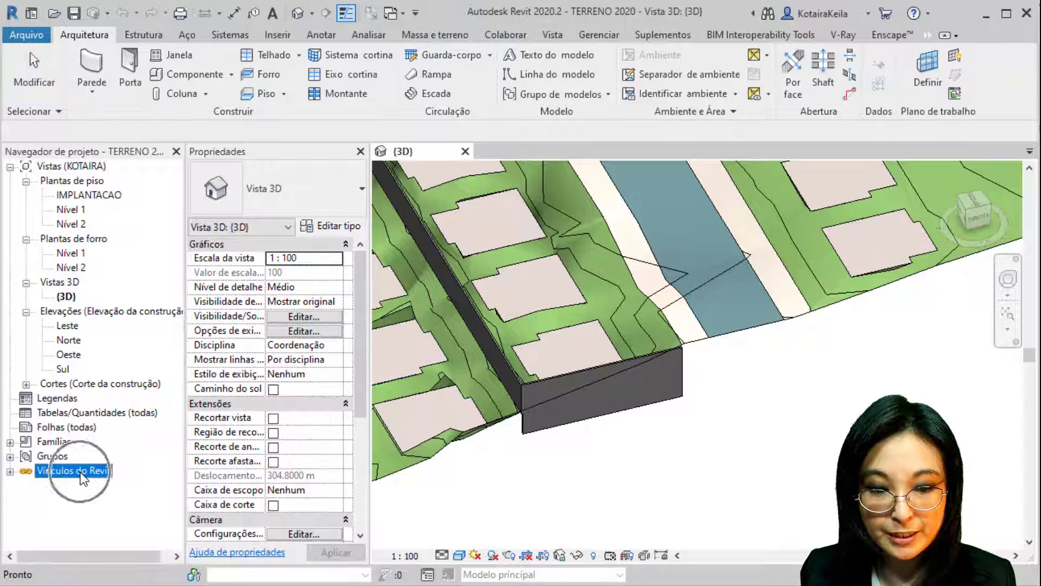
{"action": "right_click", "coordinate": [81, 475]}
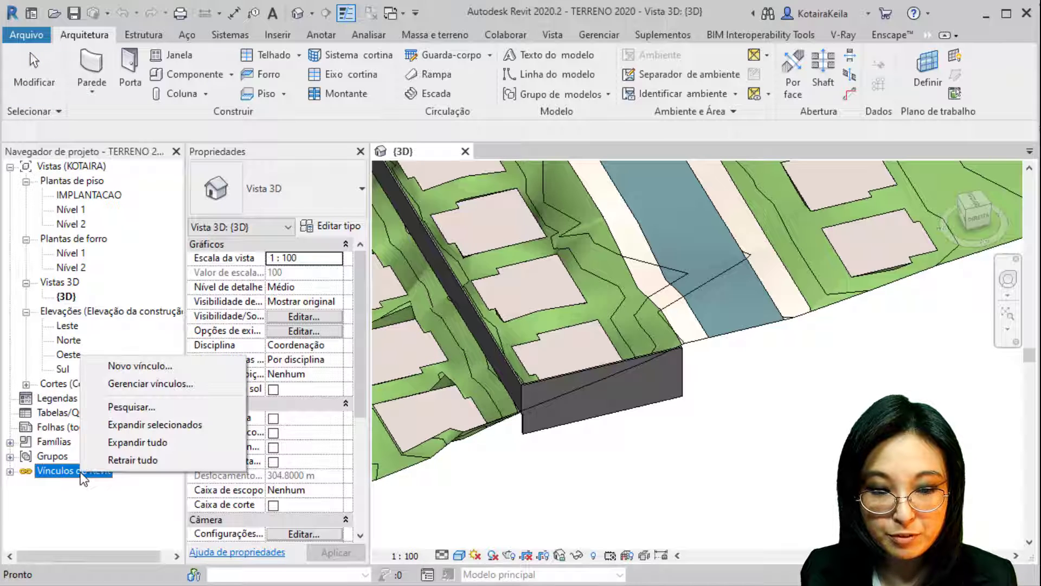
{"action": "left_click", "coordinate": [199, 383]}
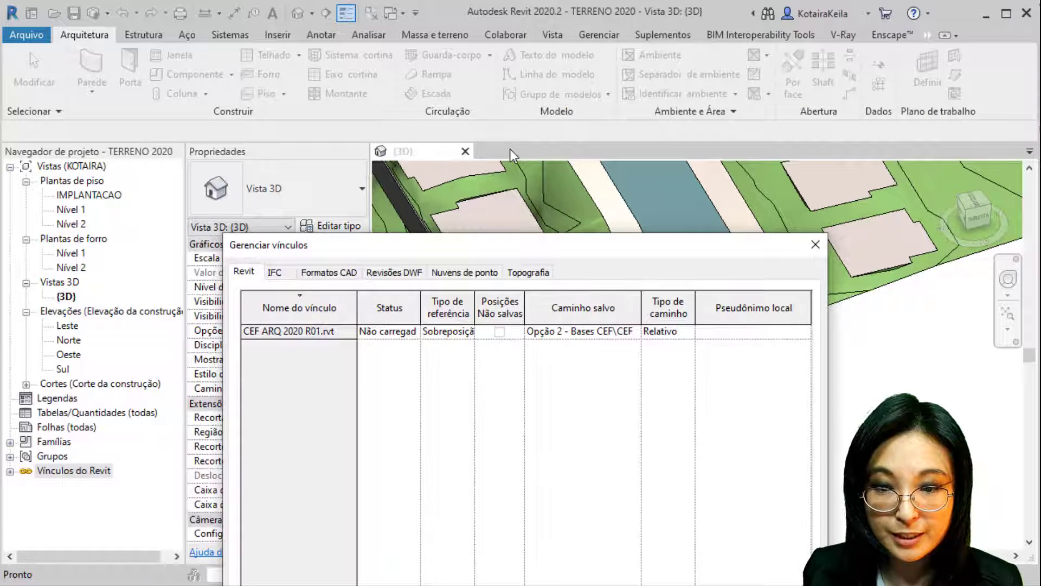
{"action": "left_click_drag", "start_coordinate": [445, 249], "coordinate": [371, 38]}
{"action": "left_click", "coordinate": [240, 125]}
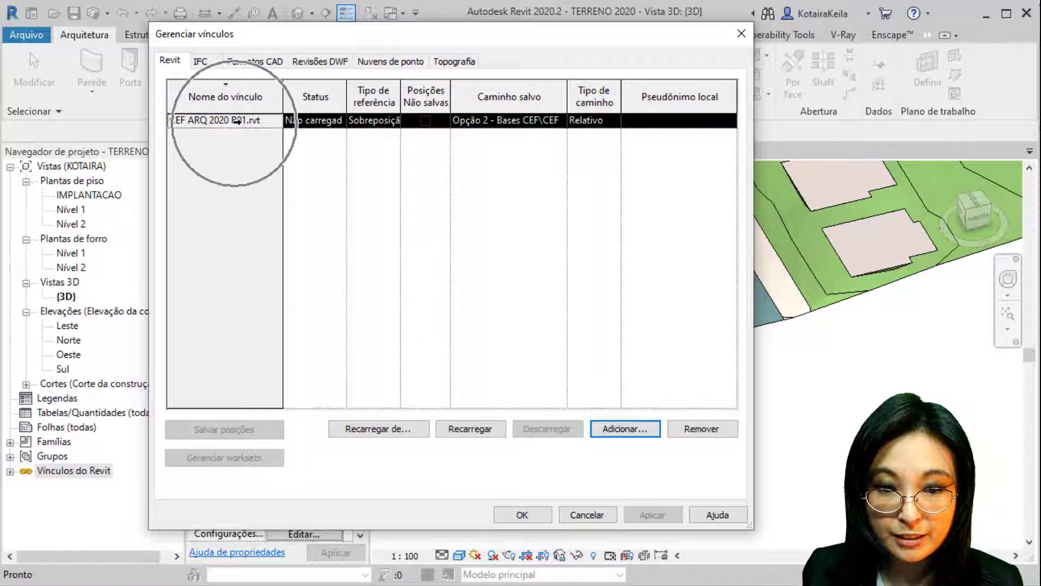
{"action": "left_click", "coordinate": [473, 430]}
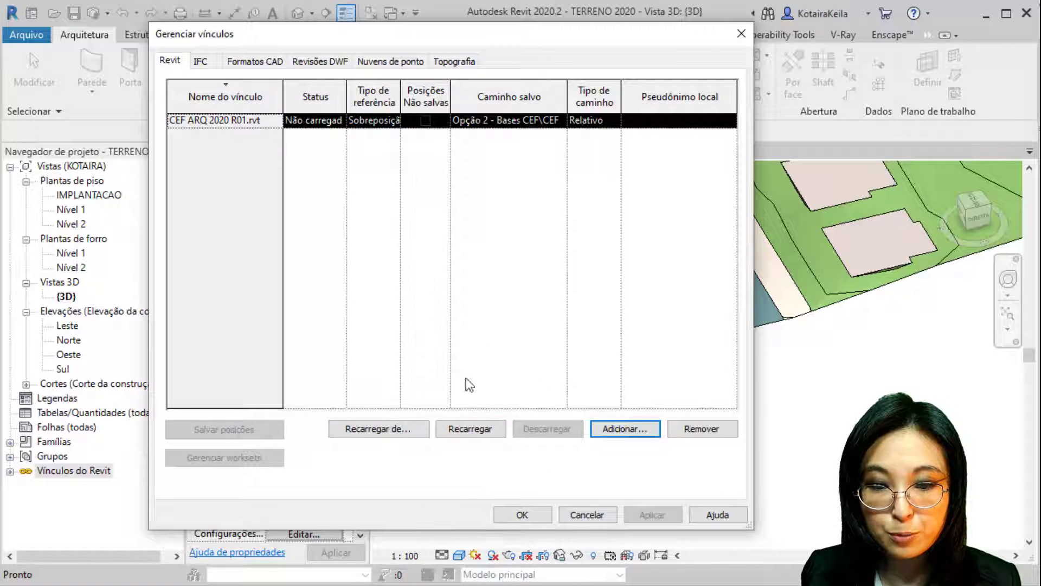
{"action": "left_click", "coordinate": [366, 431]}
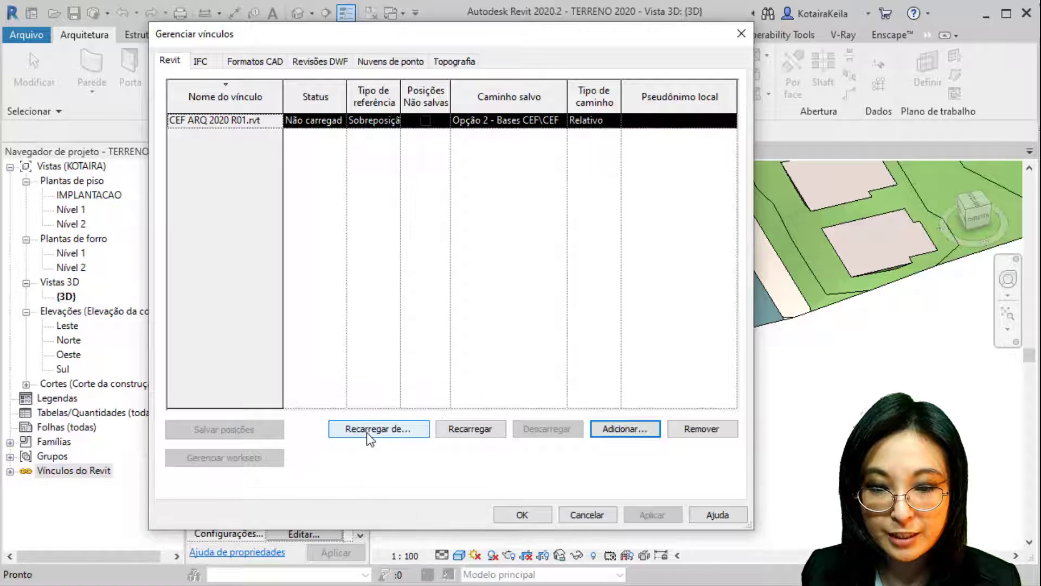
{"action": "left_click", "coordinate": [367, 432]}
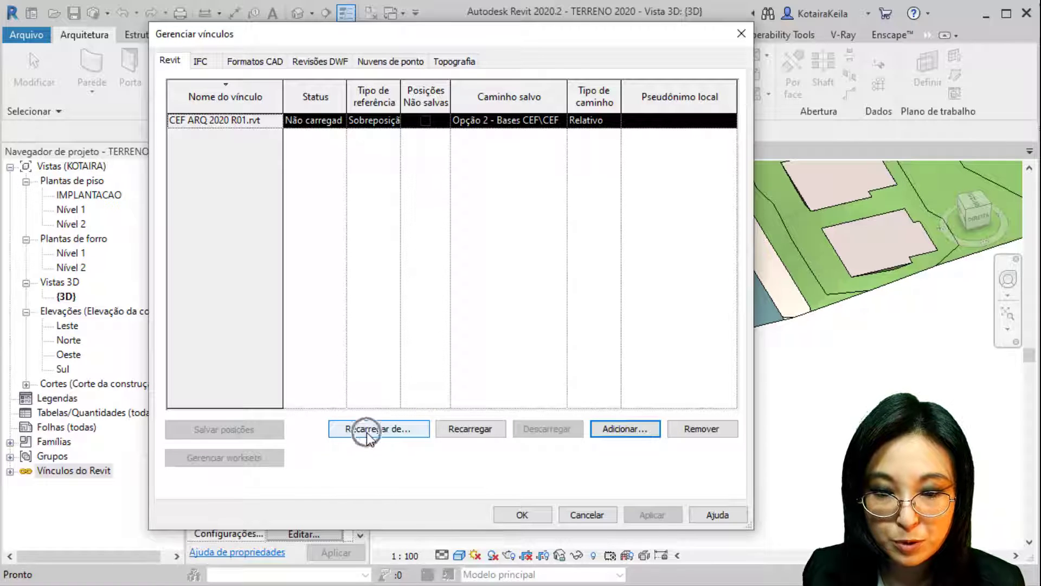
{"action": "left_click", "coordinate": [464, 429]}
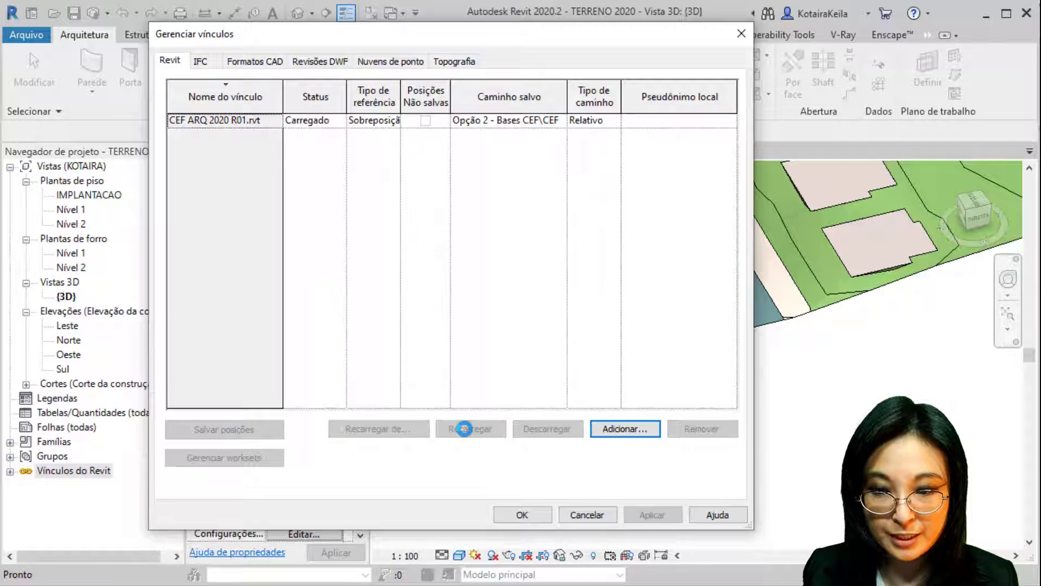
{"action": "left_click", "coordinate": [531, 515]}
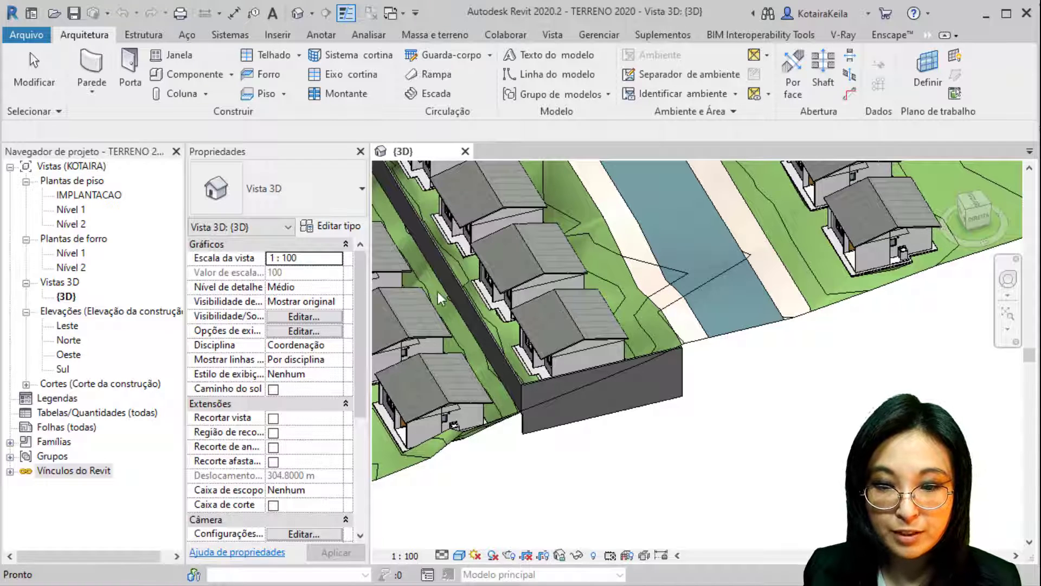
{"action": "scroll", "coordinate": [586, 363], "scroll_direction": "down", "scroll_amount": 6}
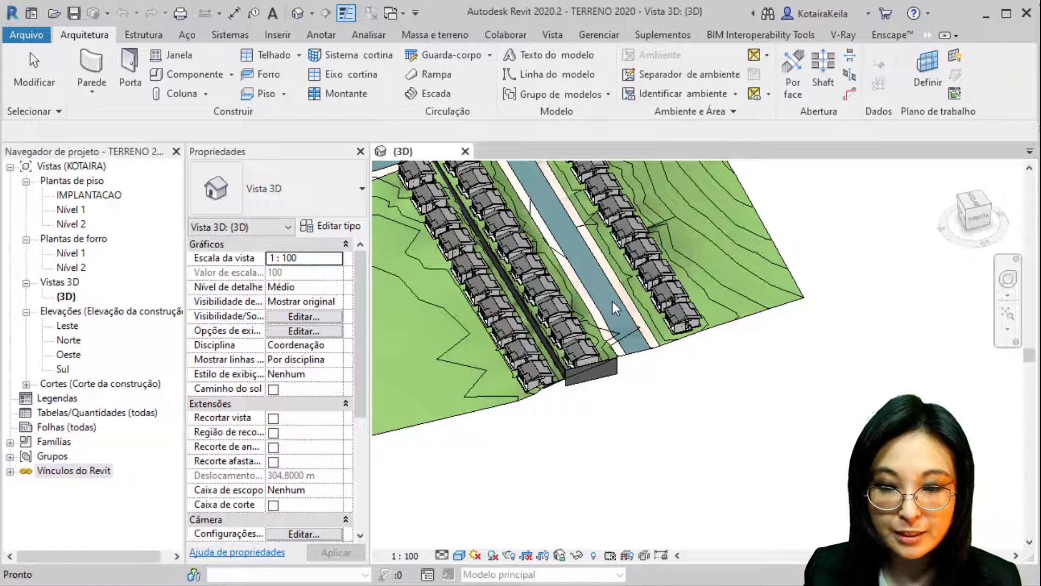
{"action": "scroll", "coordinate": [605, 310], "scroll_direction": "up", "scroll_amount": 5}
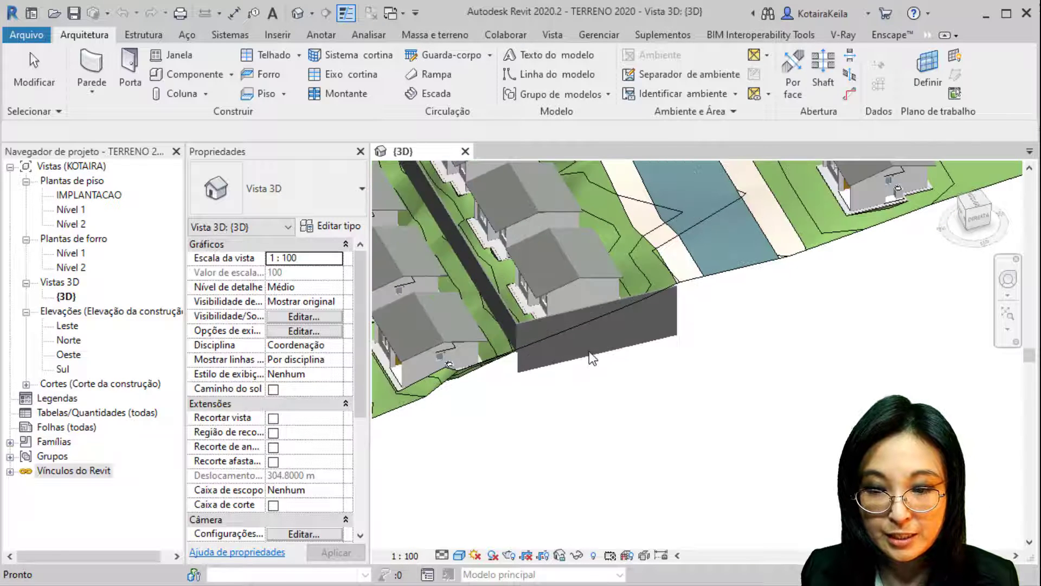
Stretch the end lot's 15 cm side wall to a height of about 5.04 m with a base offset of about -3.45 m
{"action": "left_click", "coordinate": [557, 316]}
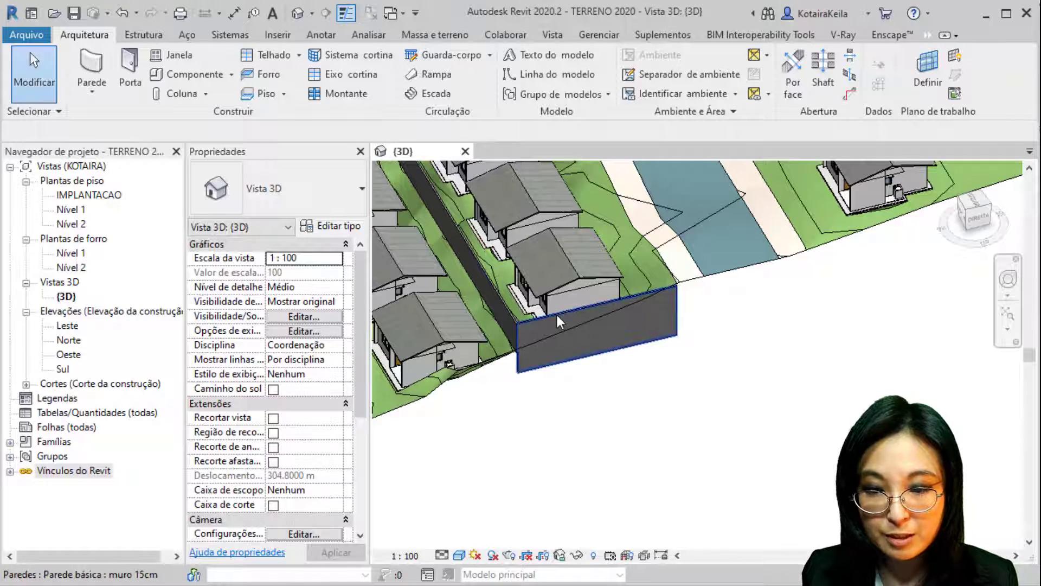
{"action": "scroll", "coordinate": [600, 295], "scroll_direction": "up", "scroll_amount": 2}
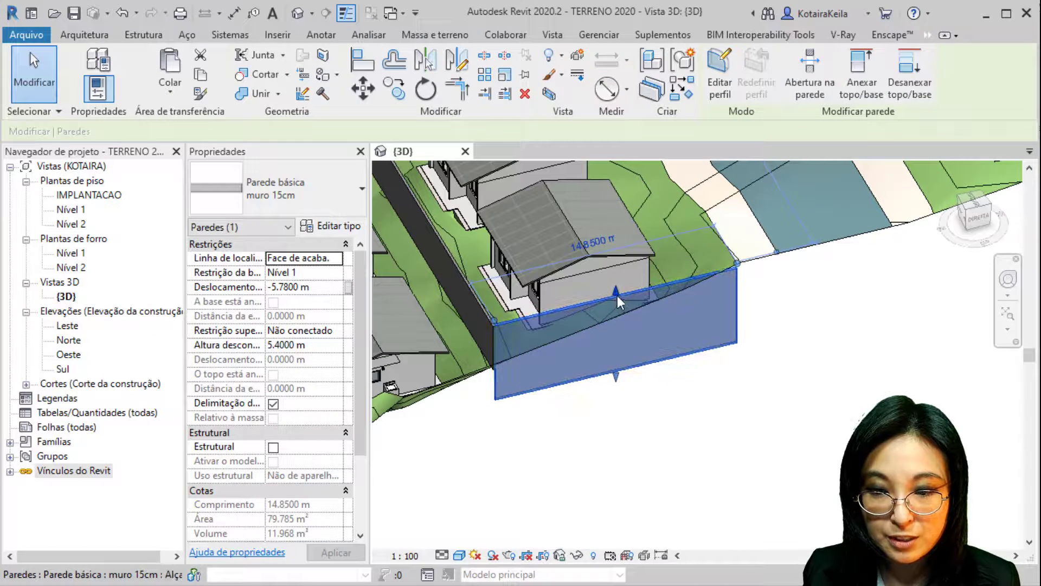
{"action": "left_click_drag", "start_coordinate": [616, 272], "coordinate": [616, 251]}
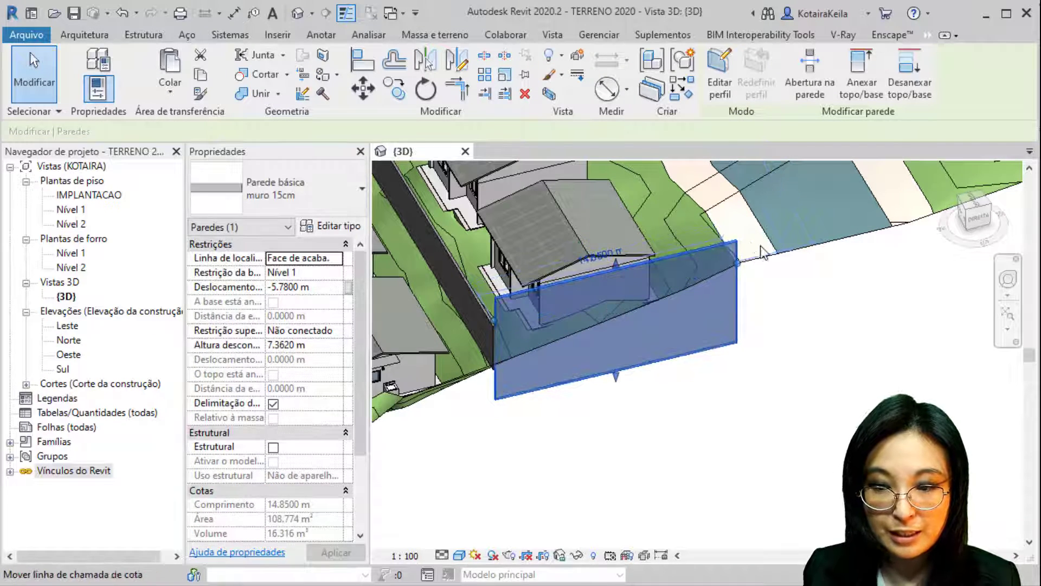
{"action": "left_click_drag", "start_coordinate": [616, 375], "coordinate": [616, 343]}
{"action": "left_click_drag", "start_coordinate": [620, 444], "coordinate": [620, 461]}
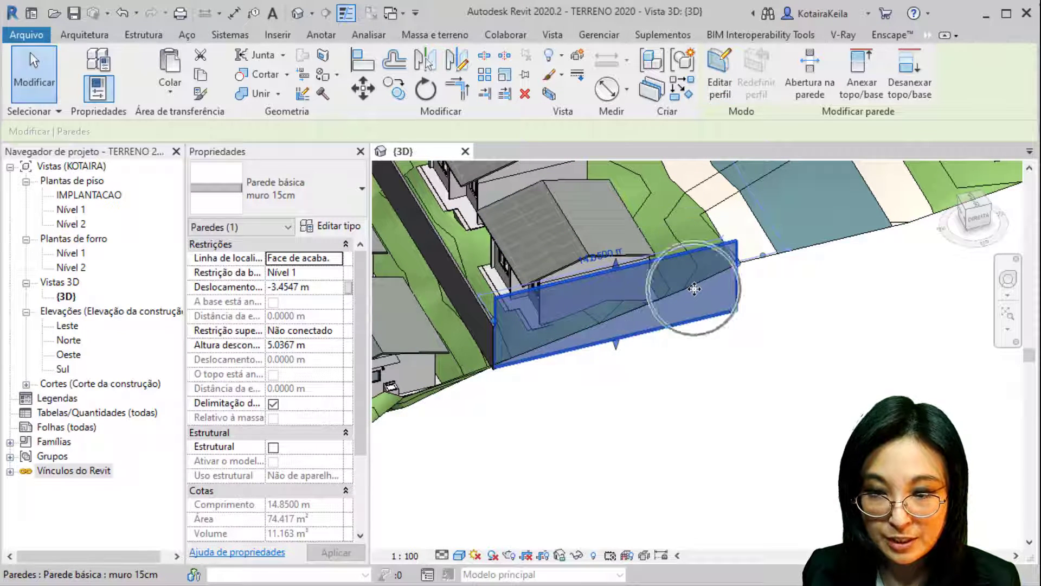
Start editing the side wall's profile and pick the top end edge of the long rear wall as a reference line
{"action": "left_click", "coordinate": [716, 87]}
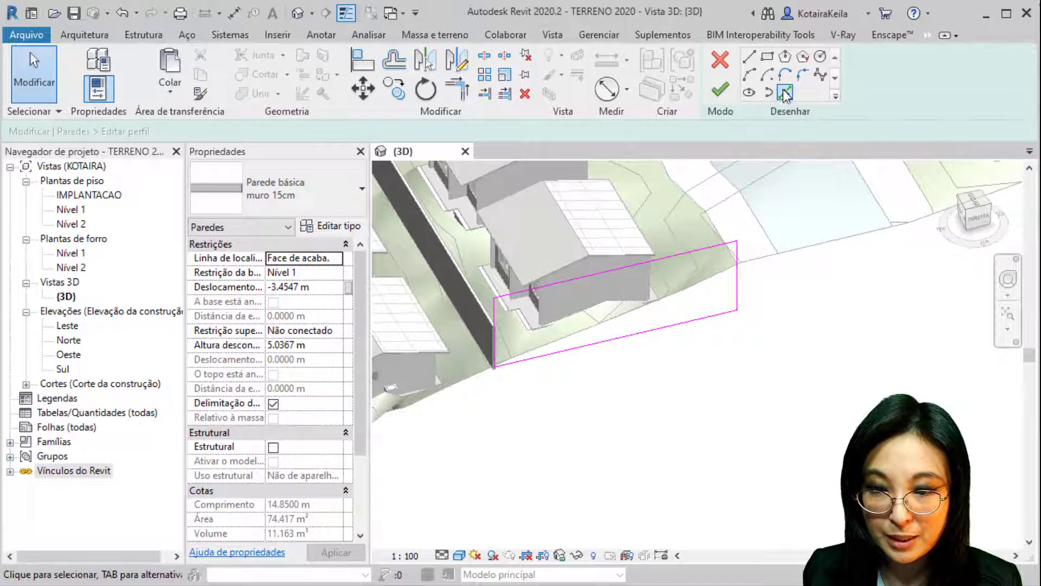
{"action": "left_click", "coordinate": [785, 93]}
{"action": "scroll", "coordinate": [497, 324], "scroll_direction": "up", "scroll_amount": 3}
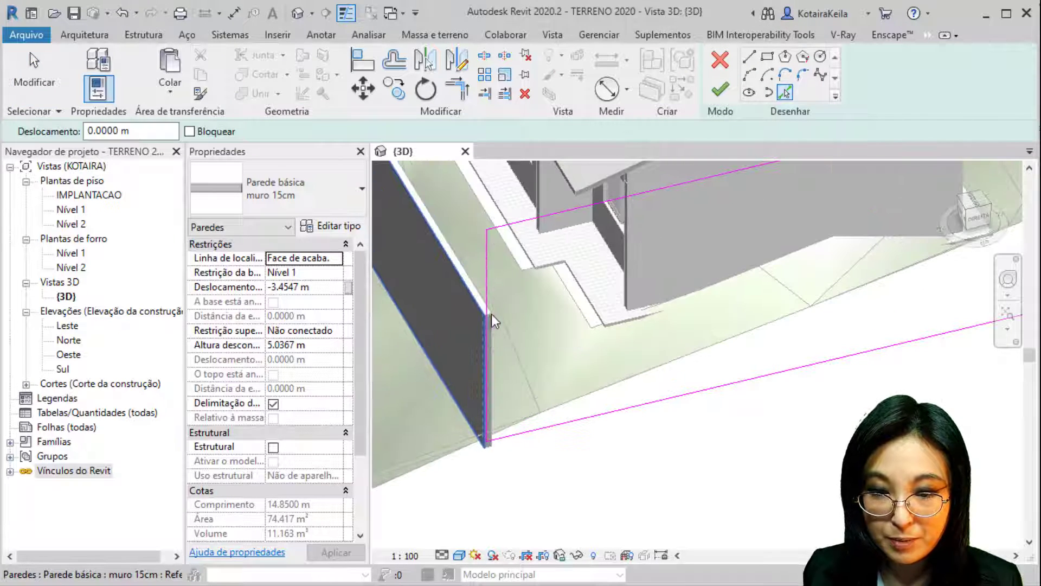
{"action": "scroll", "coordinate": [492, 314], "scroll_direction": "up", "scroll_amount": 2}
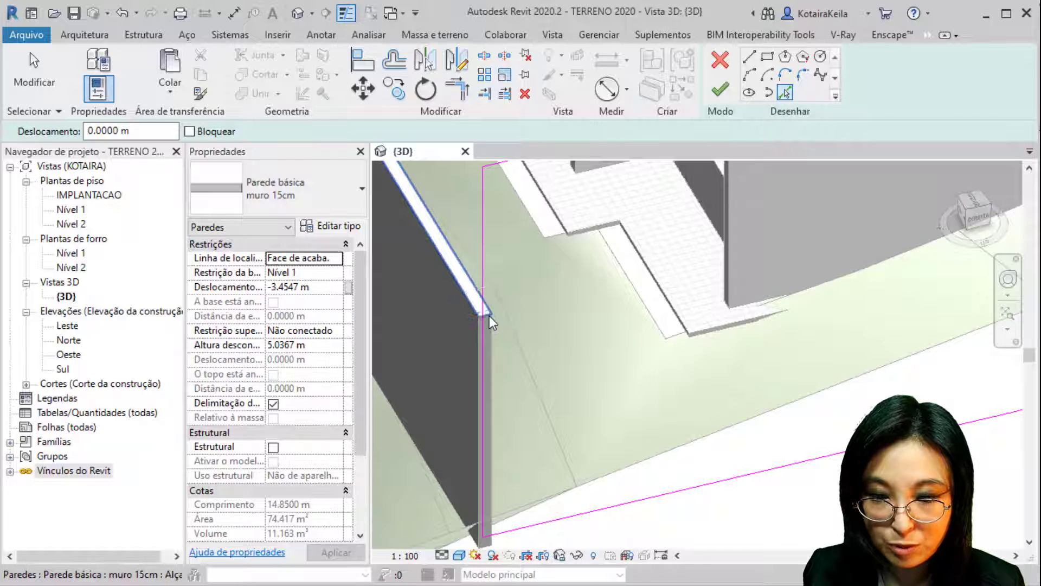
{"action": "left_click", "coordinate": [490, 315]}
{"action": "scroll", "coordinate": [490, 315], "scroll_direction": "down", "scroll_amount": 2}
{"action": "middle_click_drag", "start_coordinate": [494, 329], "coordinate": [426, 354]}
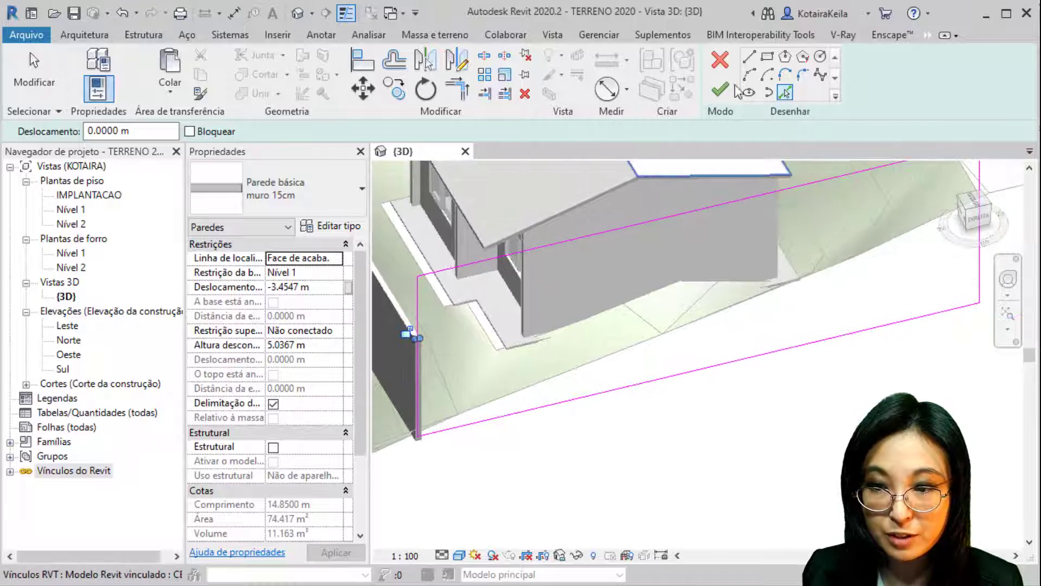
Draw a sloped profile line from the top of the rear wall to the profile's upper corner at the street end
{"action": "left_click", "coordinate": [753, 60]}
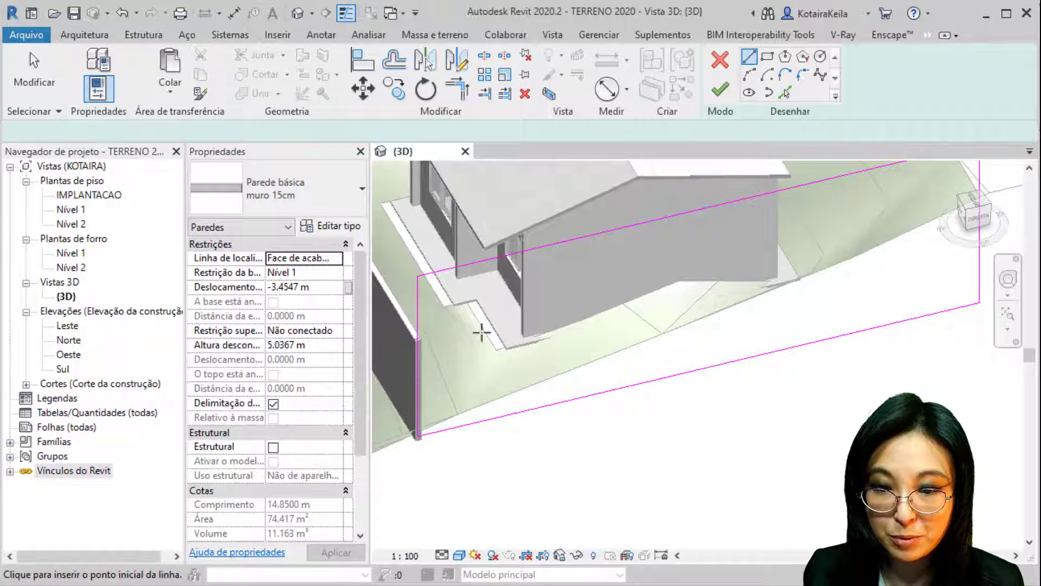
{"action": "left_click", "coordinate": [417, 338]}
{"action": "left_click", "coordinate": [777, 226]}
{"action": "middle_click_drag", "start_coordinate": [773, 233], "coordinate": [520, 327]}
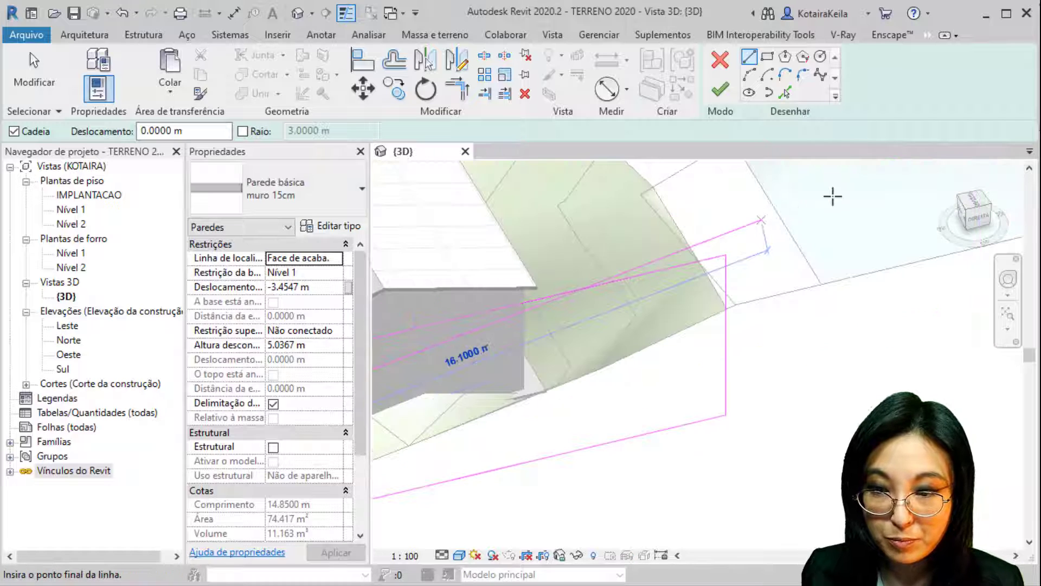
{"action": "left_click", "coordinate": [726, 254]}
{"action": "scroll", "coordinate": [726, 258], "scroll_direction": "down", "scroll_amount": 2}
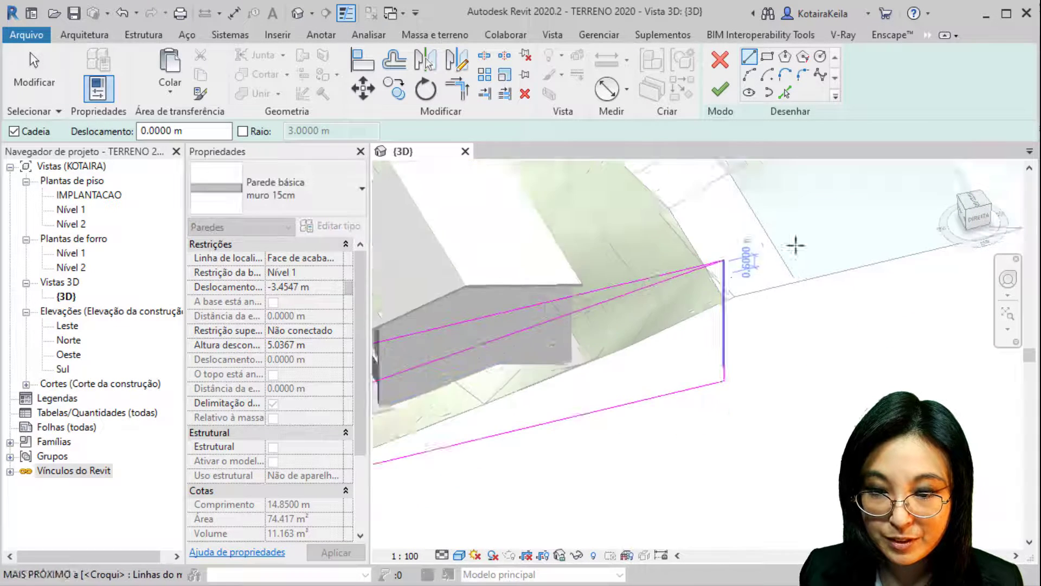
{"action": "middle_click_drag", "start_coordinate": [795, 244], "coordinate": [905, 184]}
{"action": "key", "text": "Escape"}
{"action": "key", "text": "Escape"}
Delete the profile's original top line and trim the vertical edge beside the rear wall to the sloped line
{"action": "left_click", "coordinate": [511, 277]}
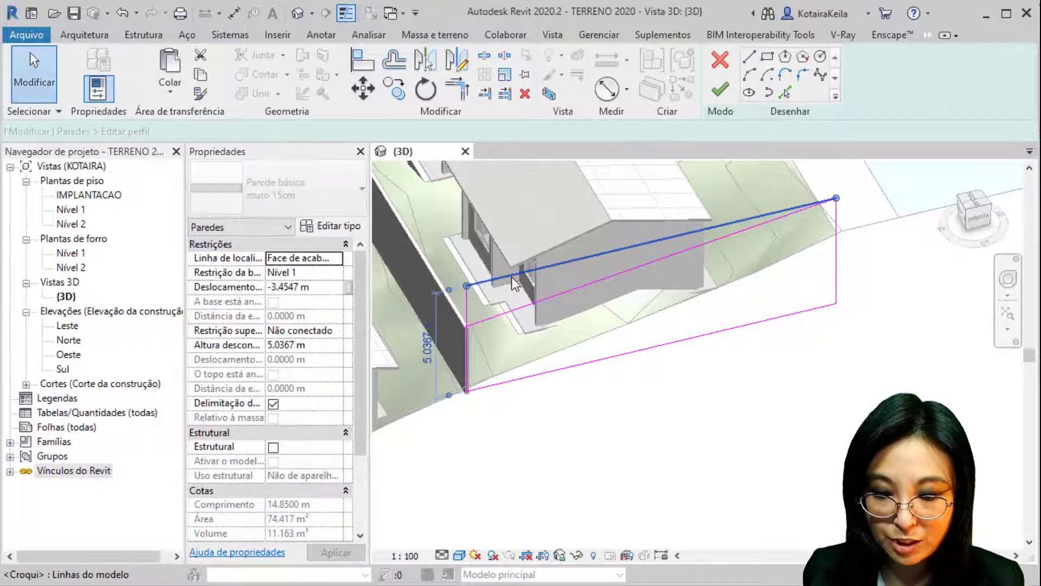
{"action": "key", "text": "Delete"}
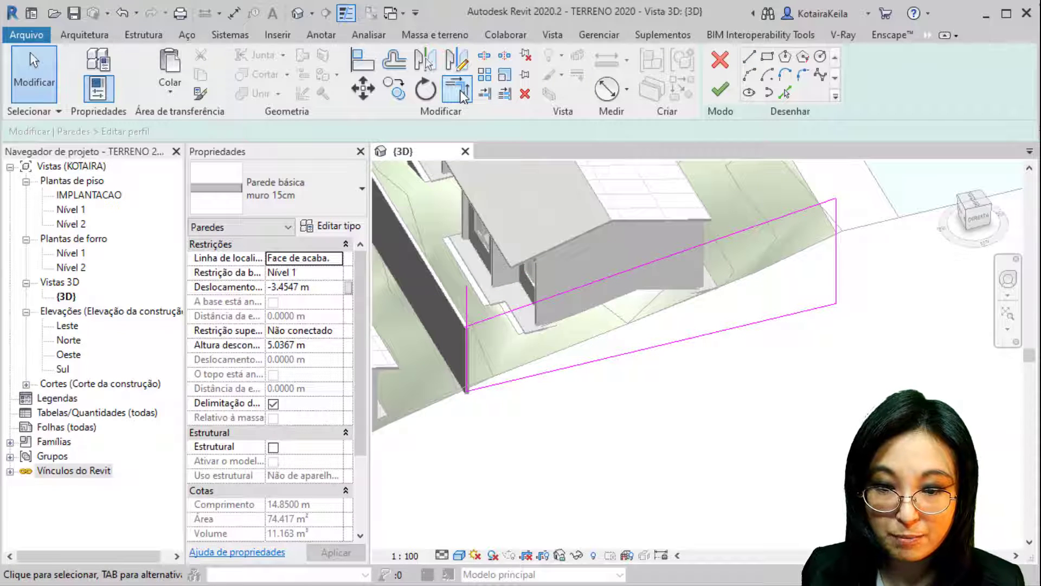
{"action": "left_click", "coordinate": [457, 90]}
{"action": "scroll", "coordinate": [465, 331], "scroll_direction": "up", "scroll_amount": 5}
{"action": "scroll", "coordinate": [463, 326], "scroll_direction": "up", "scroll_amount": 2}
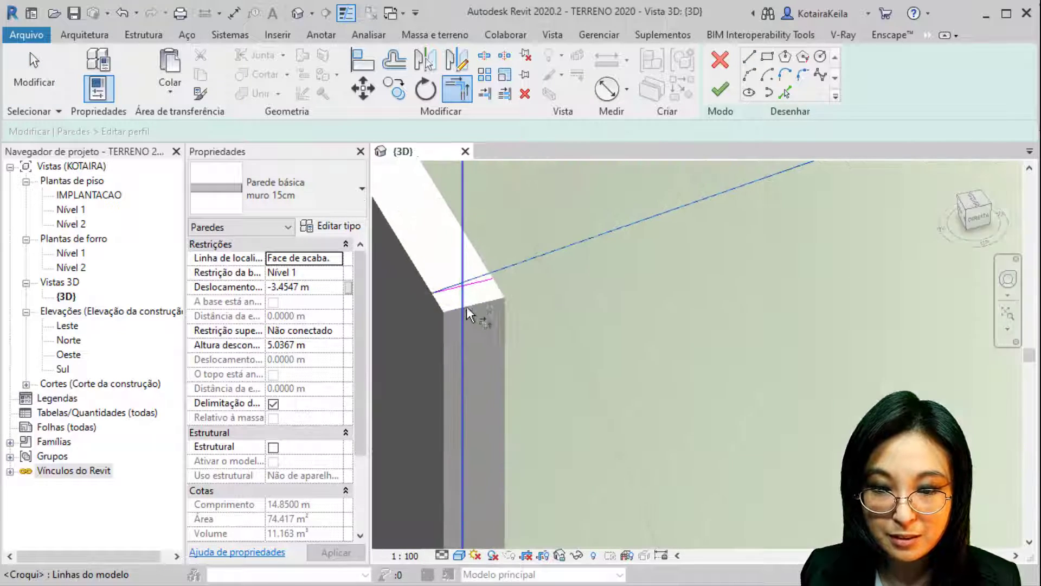
{"action": "left_click", "coordinate": [464, 311]}
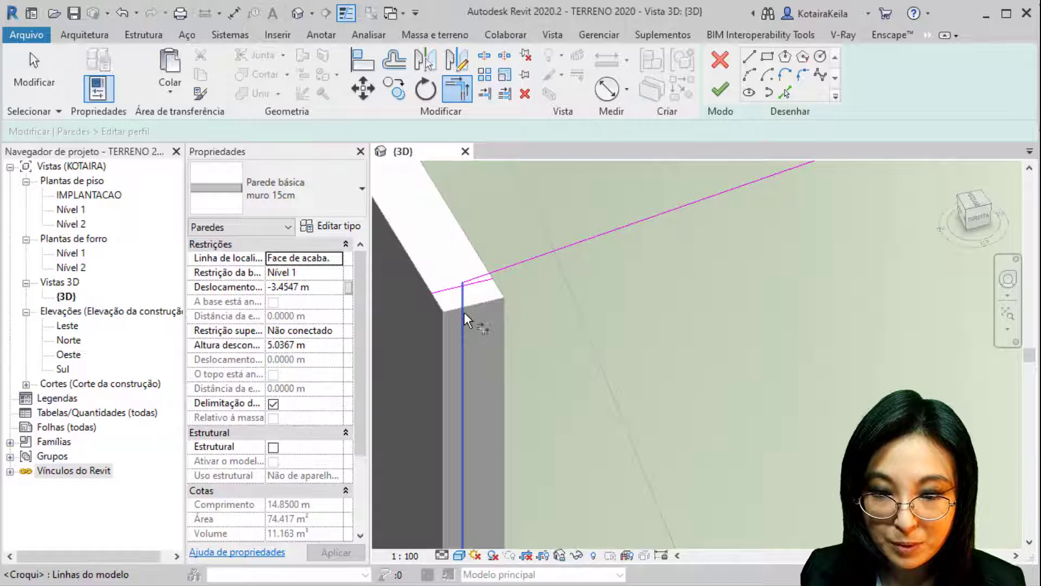
{"action": "left_click", "coordinate": [480, 276]}
{"action": "key", "text": "Escape"}
Delete the short 0.15 m reference line on top of the rear wall from the profile sketch
{"action": "left_click", "coordinate": [439, 293]}
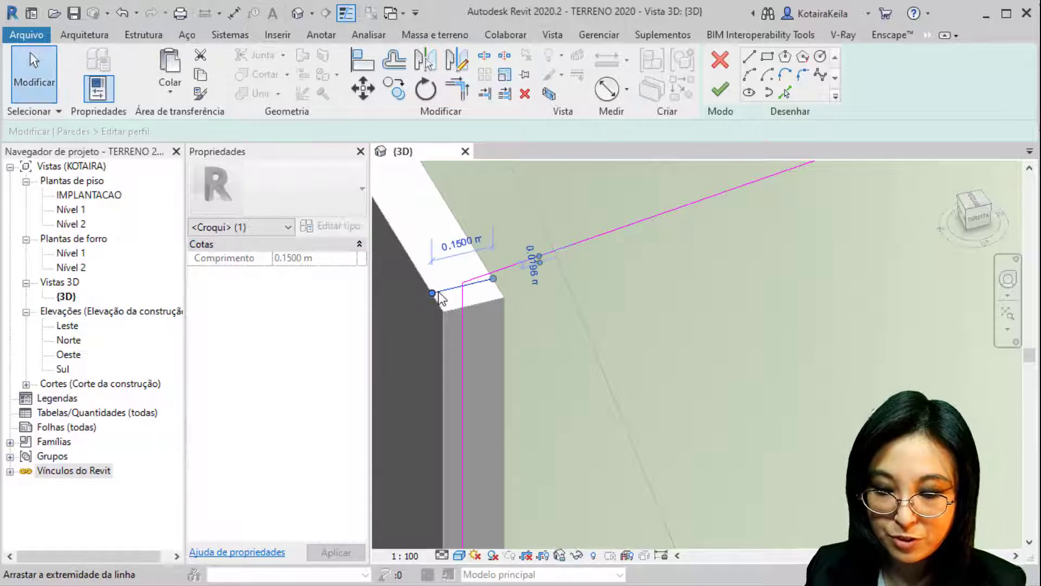
{"action": "key", "text": "Delete"}
{"action": "scroll", "coordinate": [470, 349], "scroll_direction": "down", "scroll_amount": 7}
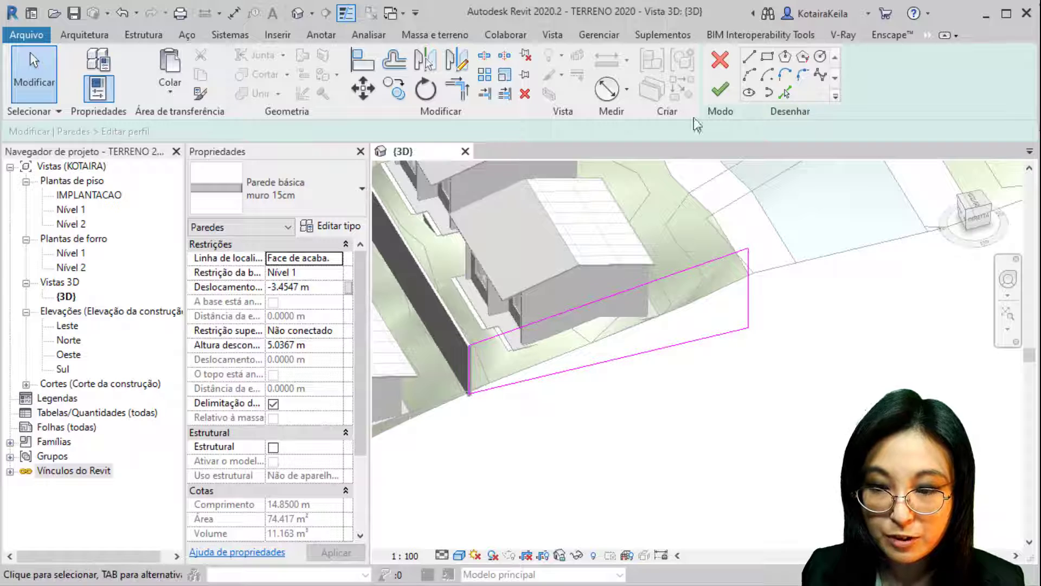
{"action": "left_click", "coordinate": [459, 401]}
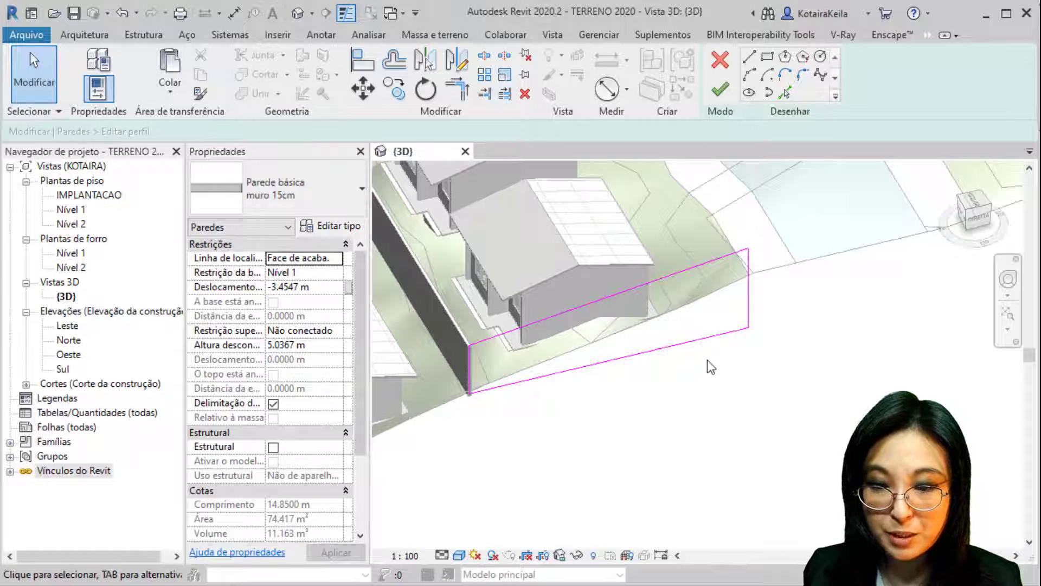
{"action": "left_click", "coordinate": [749, 337]}
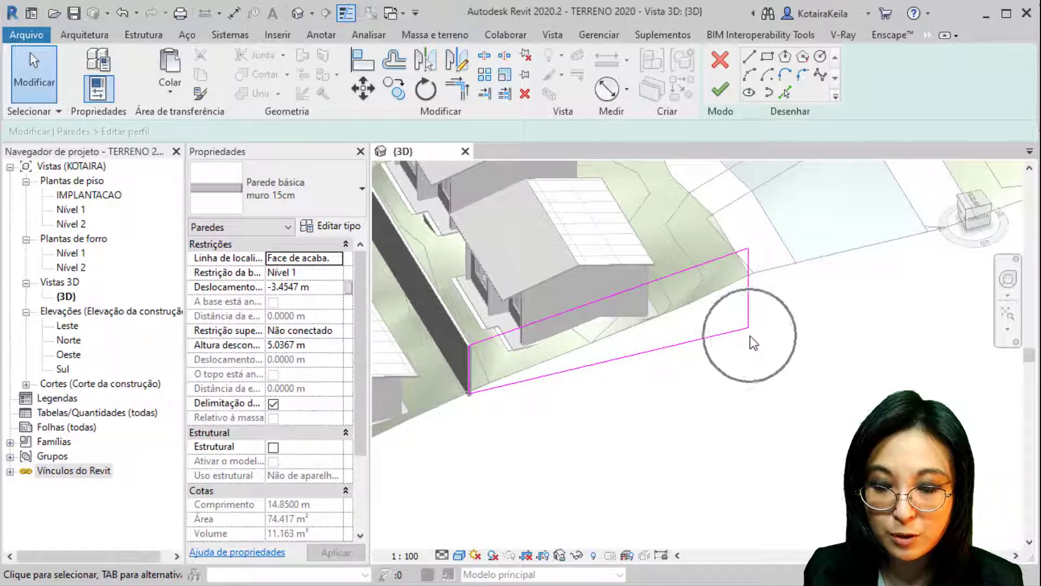
{"action": "left_click", "coordinate": [466, 393]}
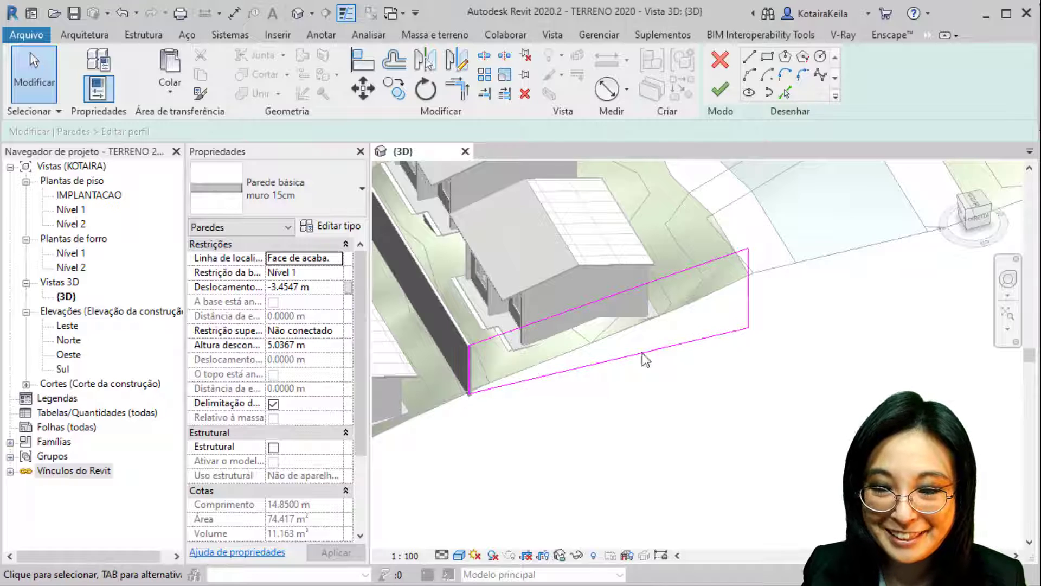
{"action": "left_click", "coordinate": [471, 394]}
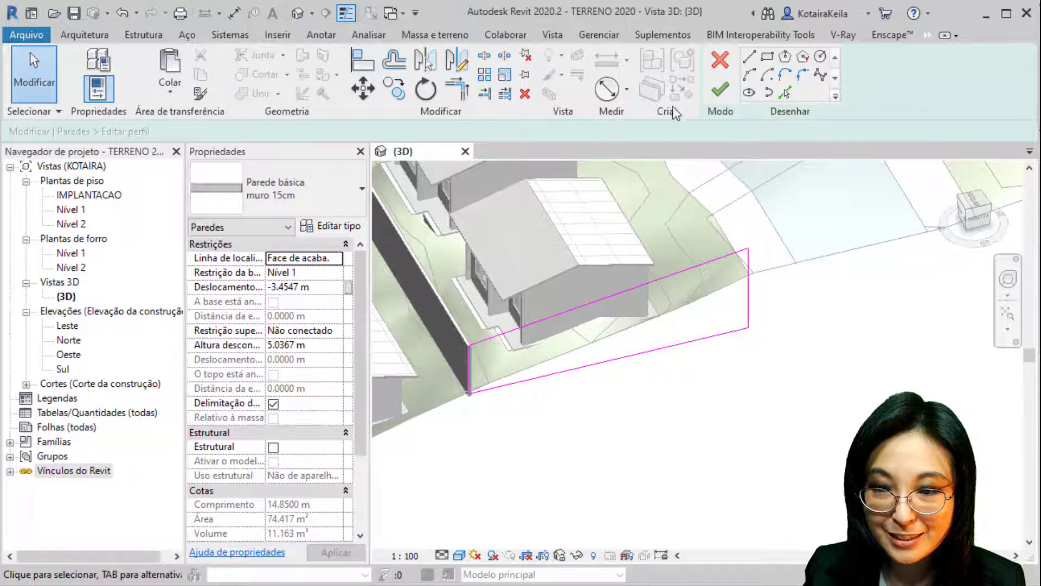
Draw a raised step in the profile's base: a short vertical line, then a line about 6.2 m long parallel to the base, ending at the street-side edge
{"action": "left_click", "coordinate": [749, 56]}
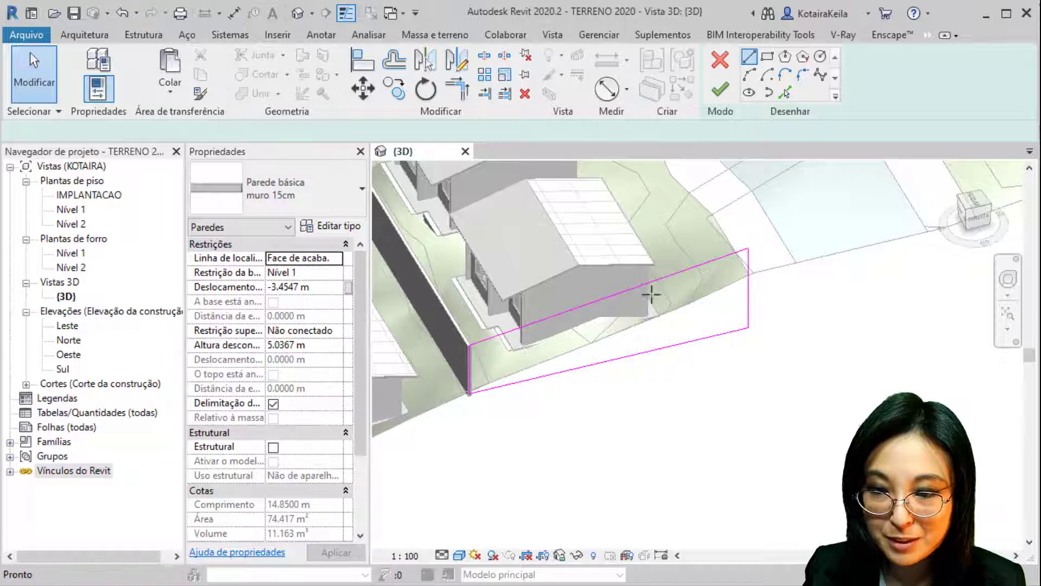
{"action": "left_click", "coordinate": [632, 354]}
{"action": "left_click", "coordinate": [633, 335]}
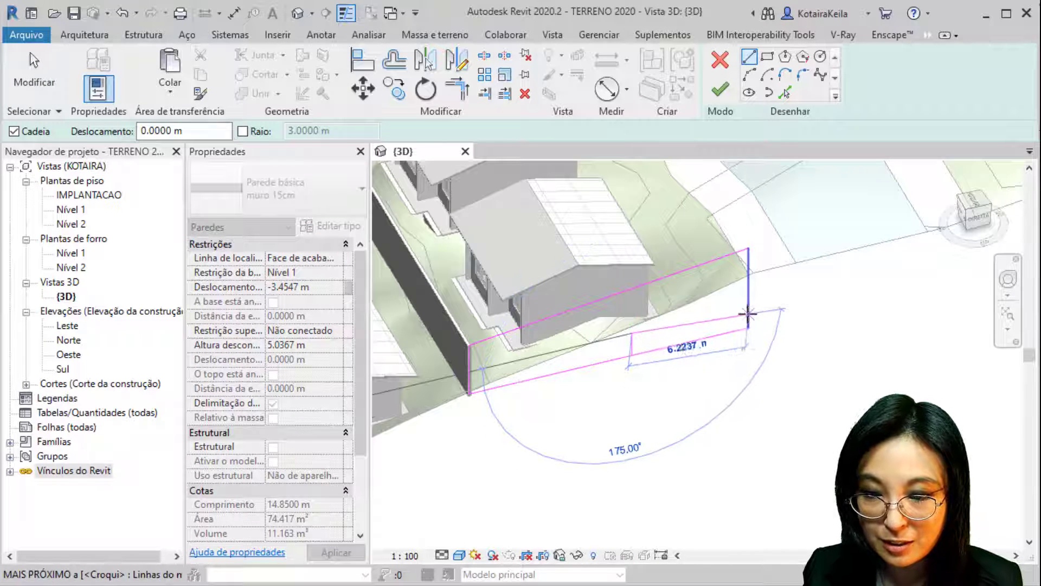
{"action": "left_click", "coordinate": [749, 306]}
{"action": "key", "text": "Escape"}
{"action": "key", "text": "Escape"}
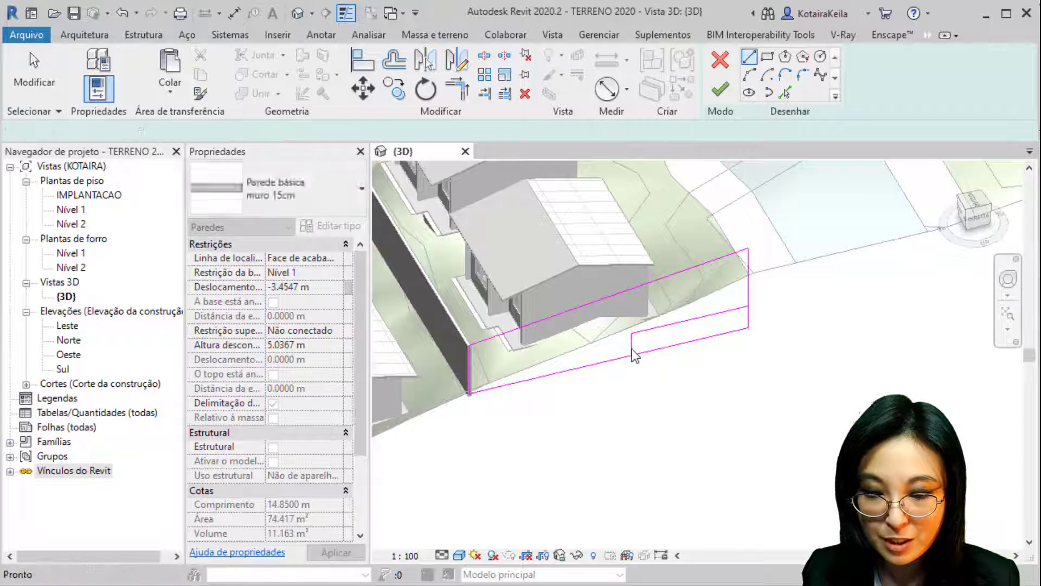
Trim the profile's base and street-side edge to the stepped lines, and finish the wall profile edit
{"action": "left_click", "coordinate": [631, 348]}
{"action": "left_click", "coordinate": [619, 359]}
{"action": "left_click", "coordinate": [674, 324]}
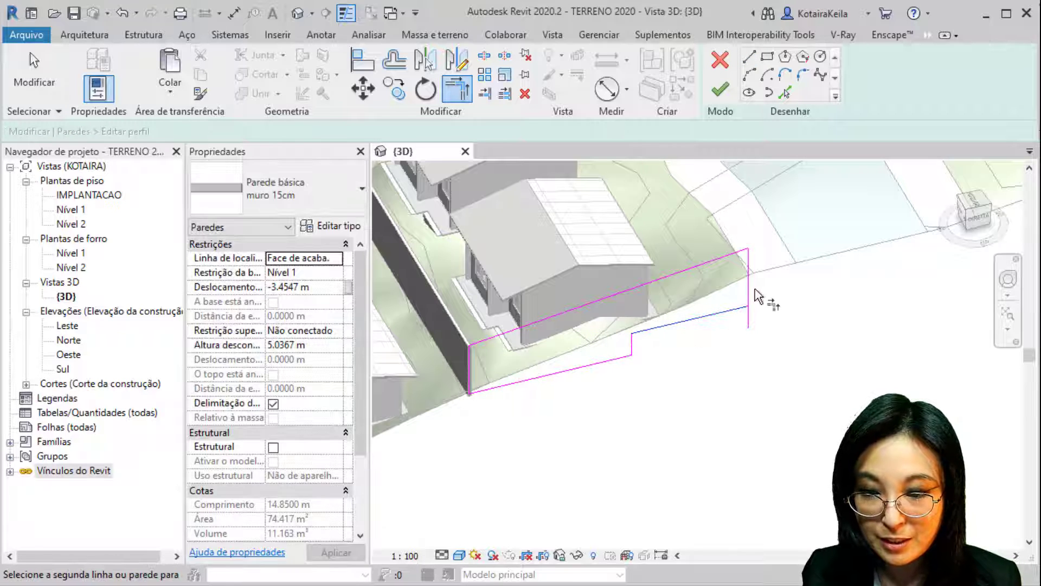
{"action": "left_click", "coordinate": [750, 289]}
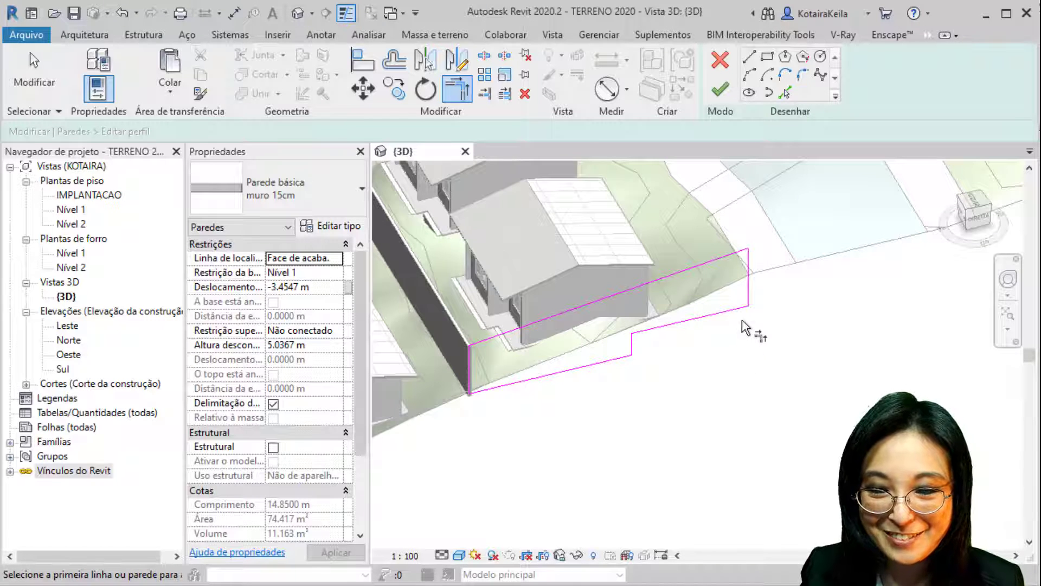
{"action": "left_click", "coordinate": [754, 238]}
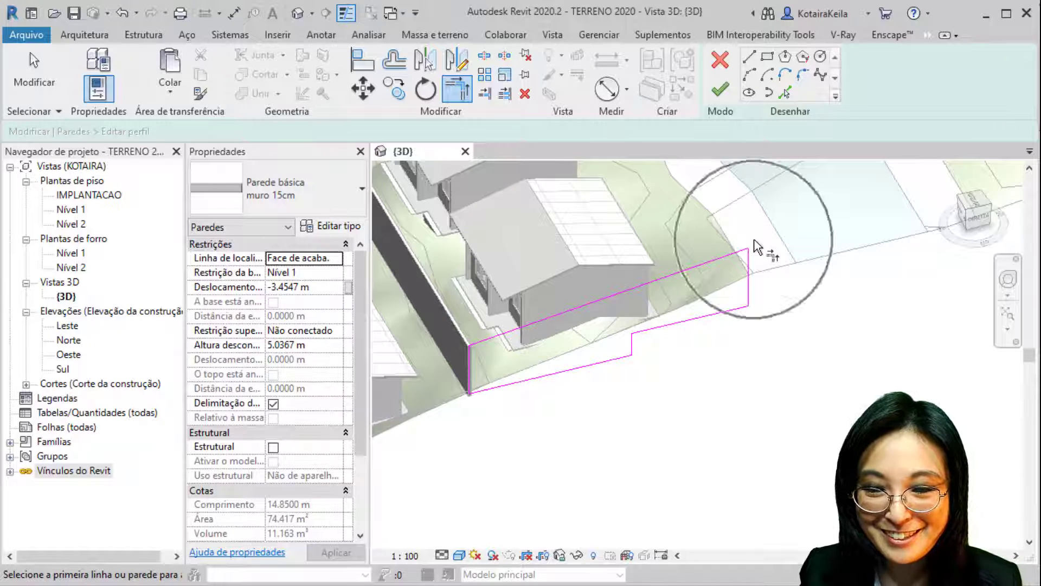
{"action": "left_click", "coordinate": [456, 340]}
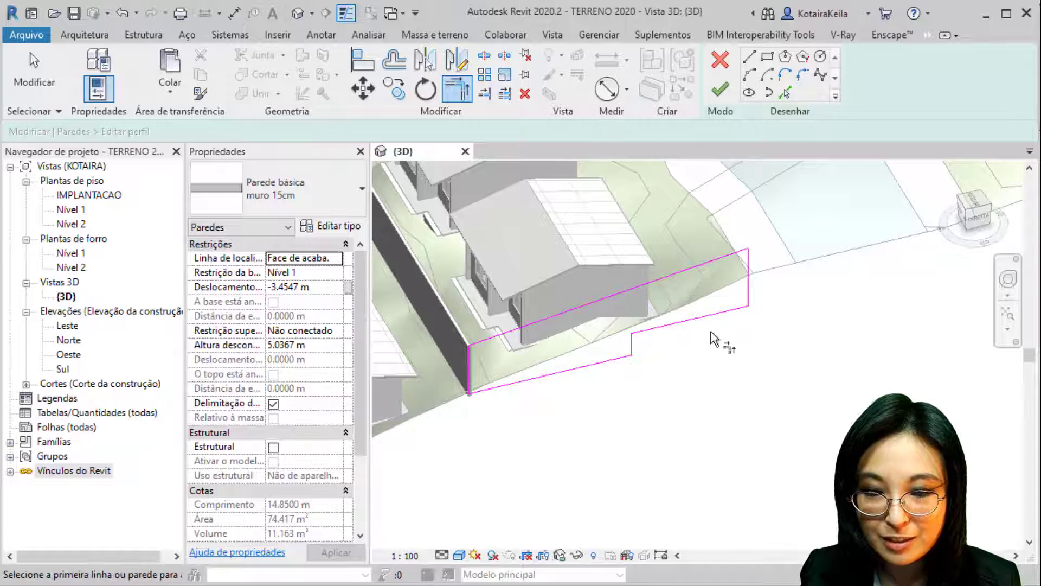
{"action": "left_click", "coordinate": [720, 90]}
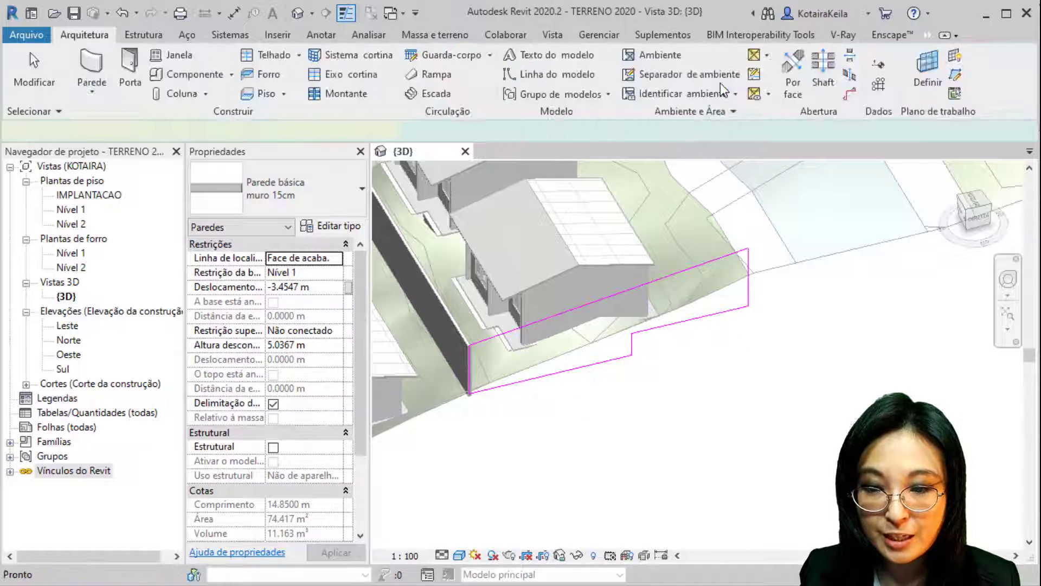
{"action": "left_click", "coordinate": [582, 407]}
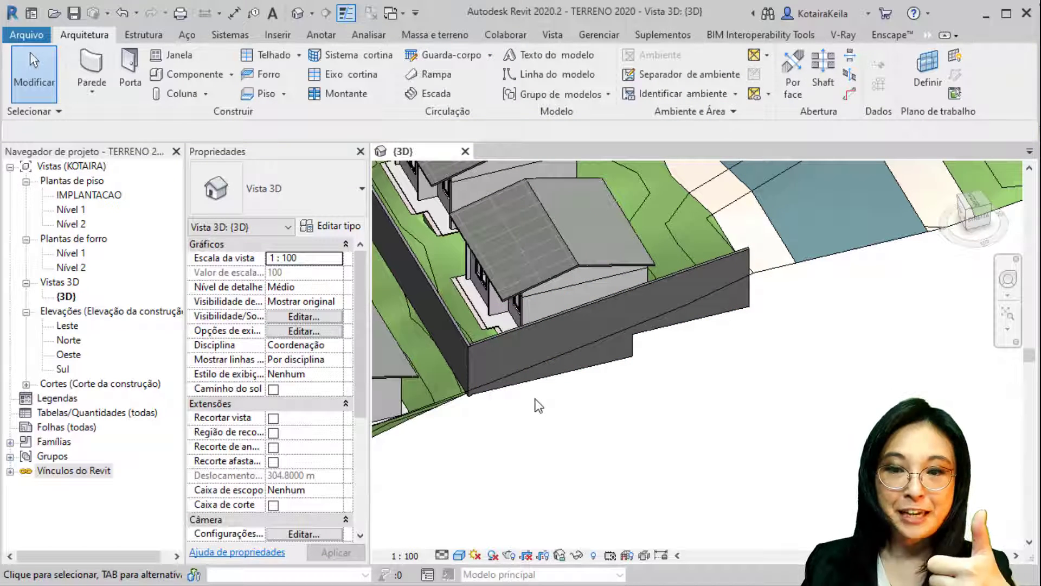
Check the stepped side wall and the lots in 3D, and open the IMPLANTACAO floor plan at the street crossing
{"action": "middle_click_drag", "start_coordinate": [538, 406], "coordinate": [542, 407], "text": "shift"}
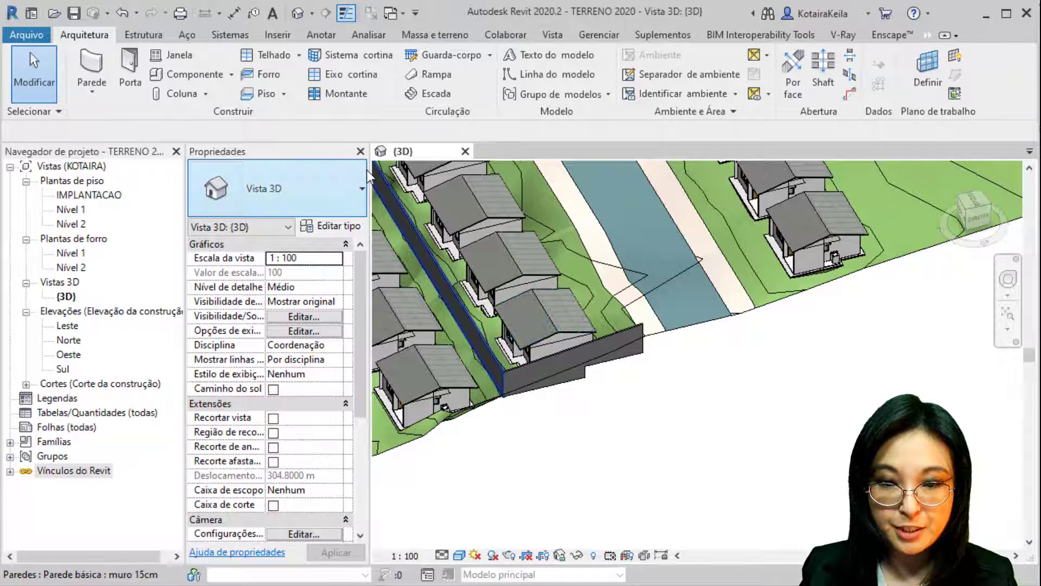
{"action": "scroll", "coordinate": [552, 390], "scroll_direction": "down", "scroll_amount": 4}
{"action": "middle_click_drag", "start_coordinate": [556, 395], "coordinate": [638, 391]}
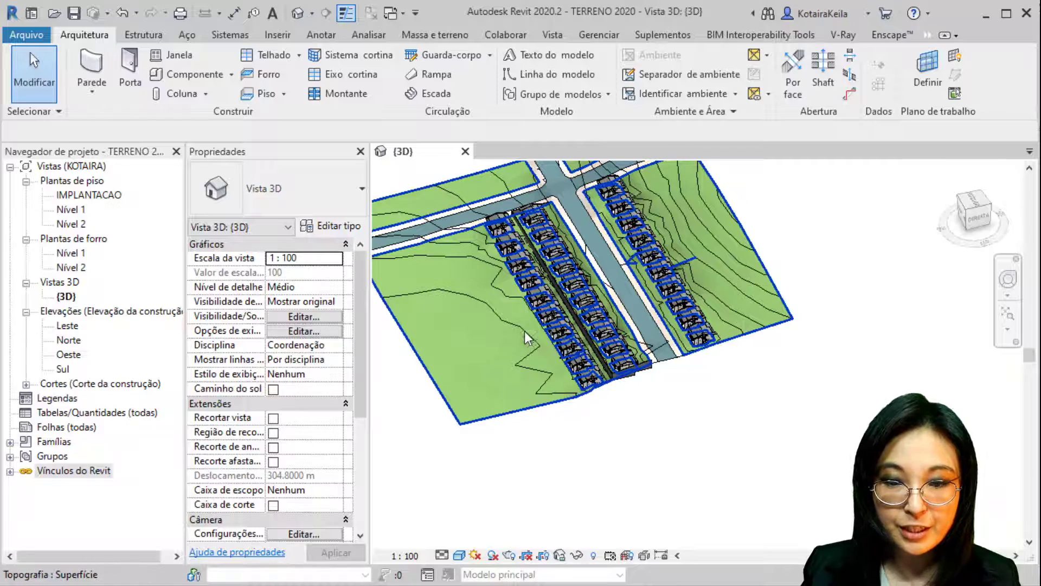
{"action": "middle_click_drag", "start_coordinate": [500, 379], "coordinate": [491, 438]}
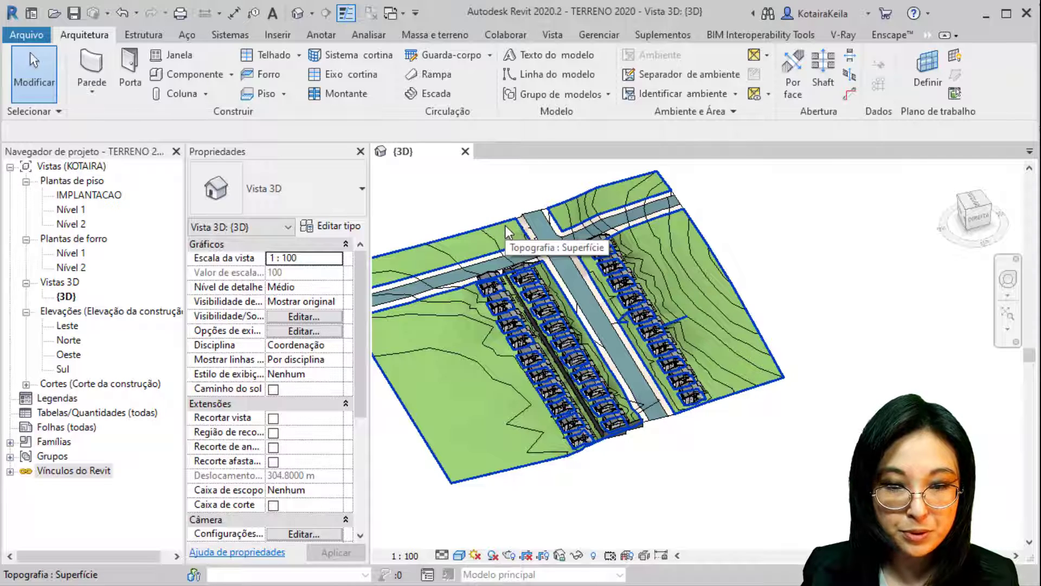
{"action": "double_click", "coordinate": [87, 197]}
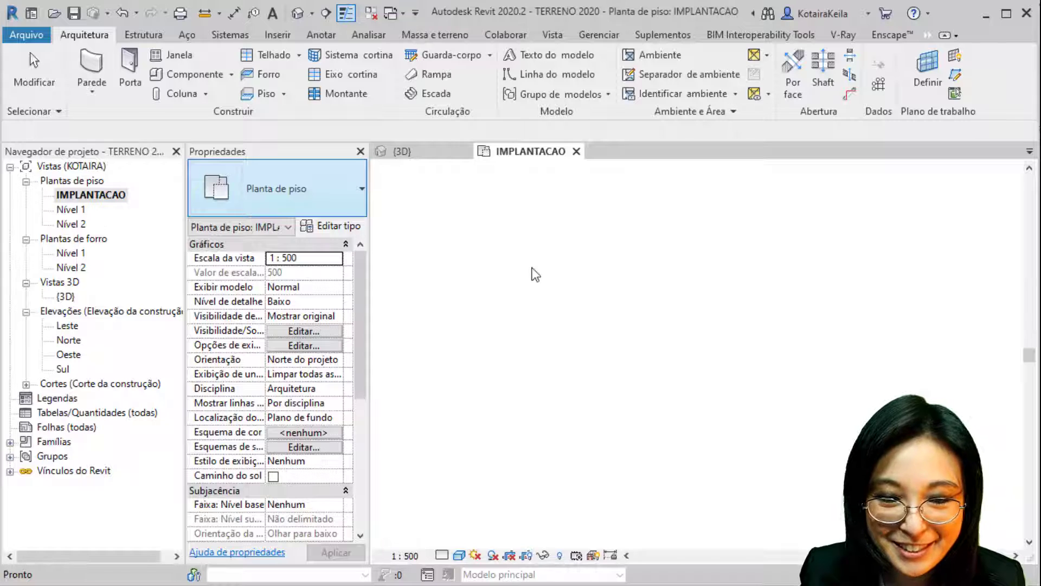
{"action": "scroll", "coordinate": [577, 332], "scroll_direction": "up", "scroll_amount": 5}
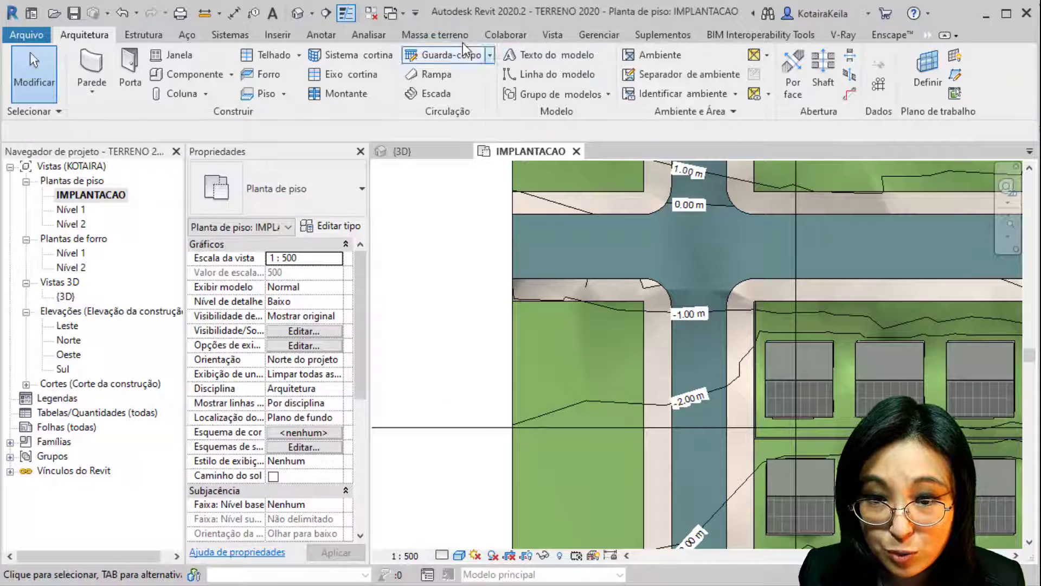
Start a new in-place mass in the site plan and name it barrilete
{"action": "left_click", "coordinate": [435, 35]}
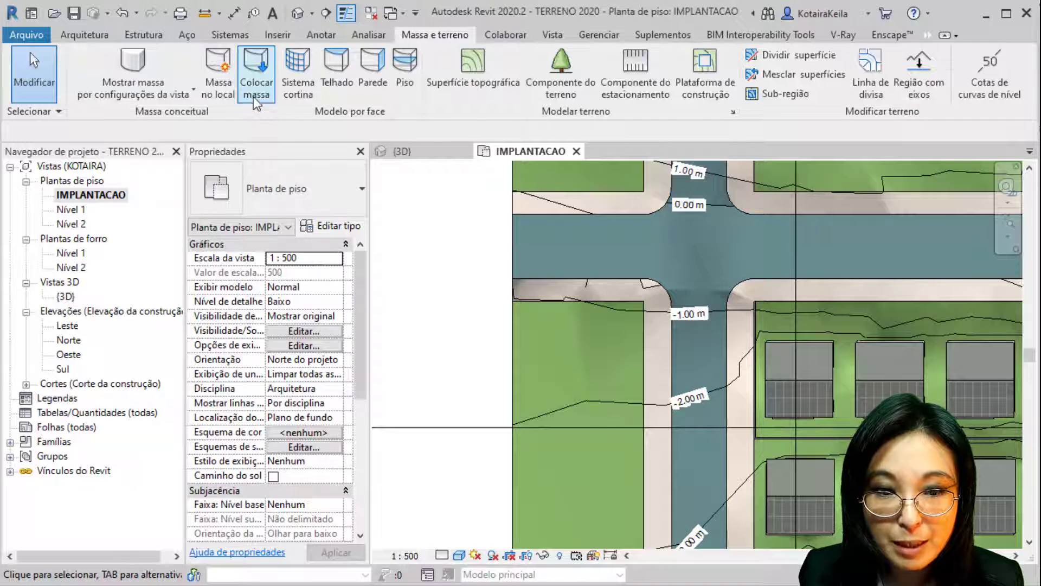
{"action": "left_click", "coordinate": [223, 85]}
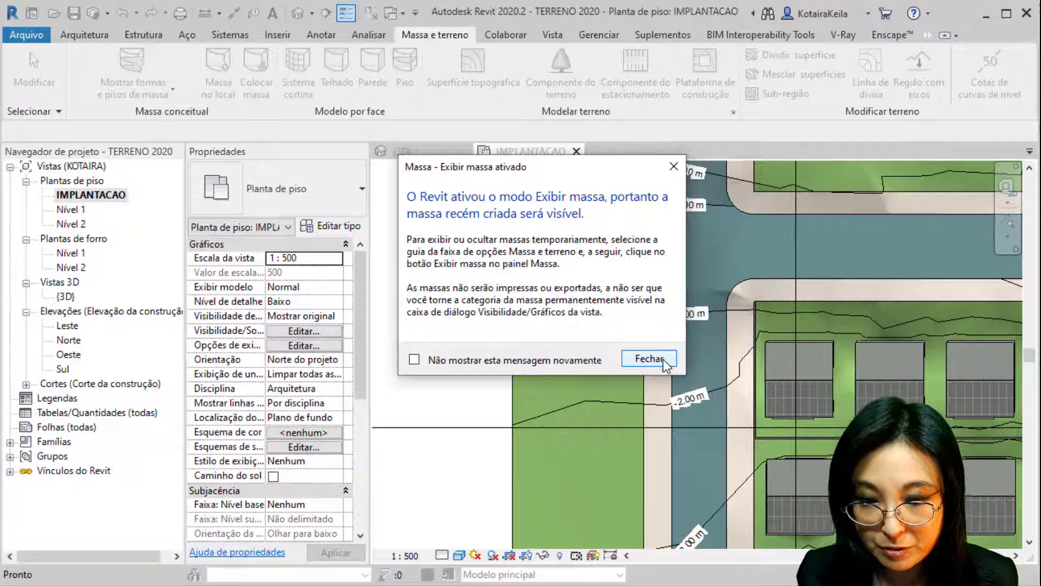
{"action": "left_click", "coordinate": [664, 360]}
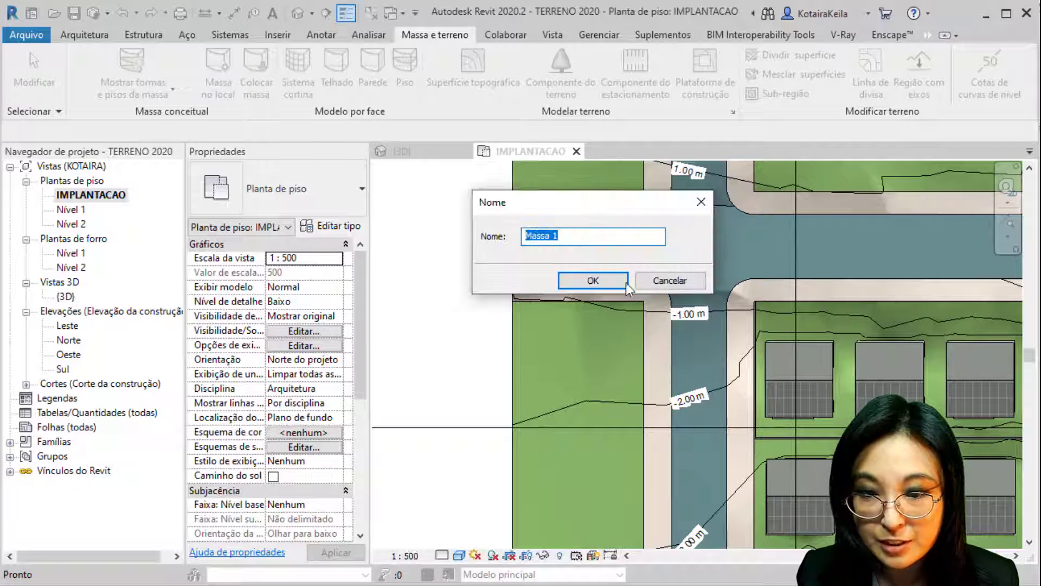
{"action": "type", "text": "barrilete"}
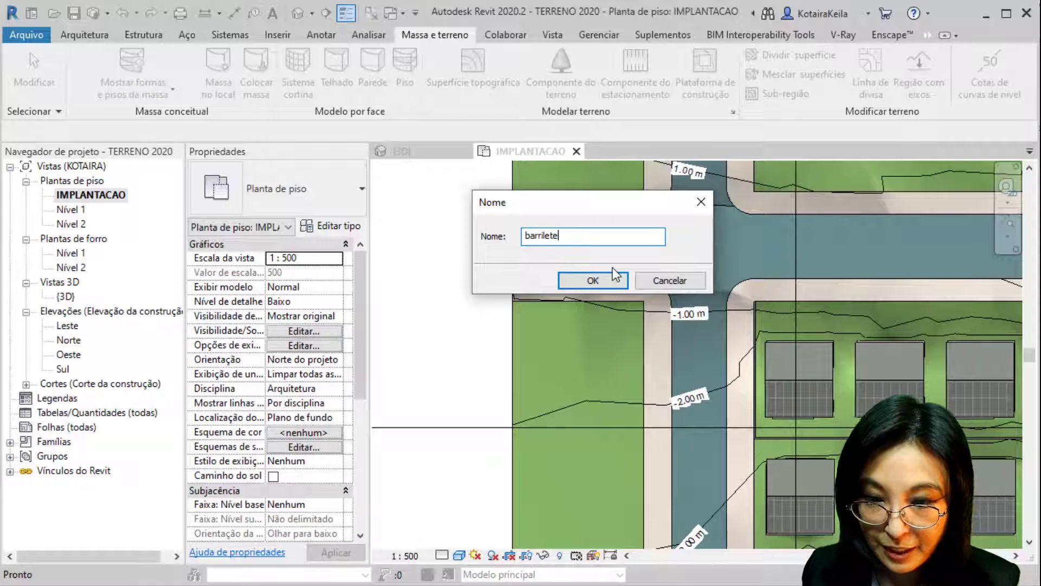
{"action": "key", "text": "Return"}
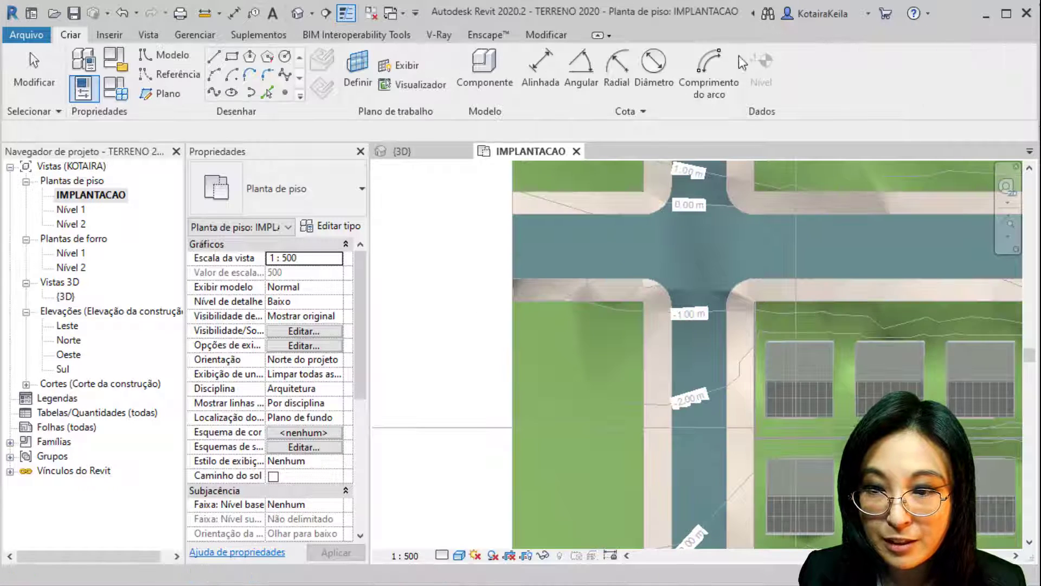
Draw a circle with a 4 m radius on the green lot southwest of the street crossing
{"action": "left_click", "coordinate": [285, 56]}
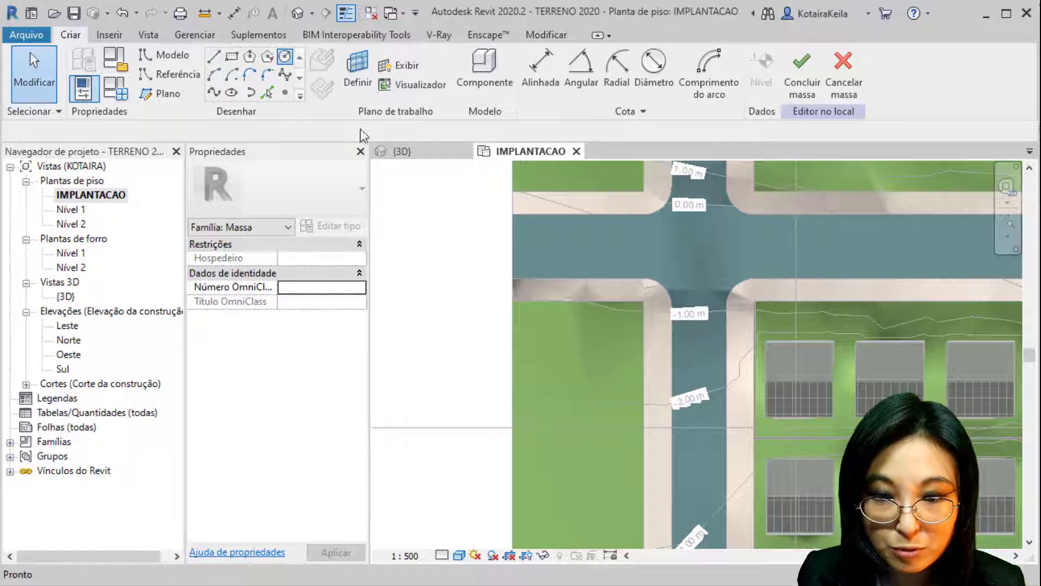
{"action": "left_click", "coordinate": [574, 360]}
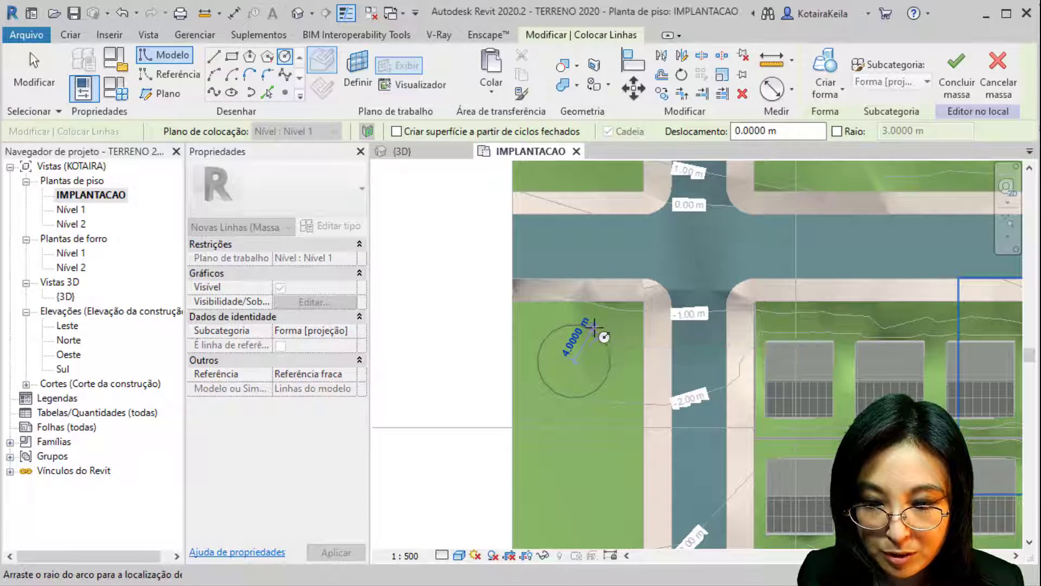
{"action": "left_click", "coordinate": [594, 326]}
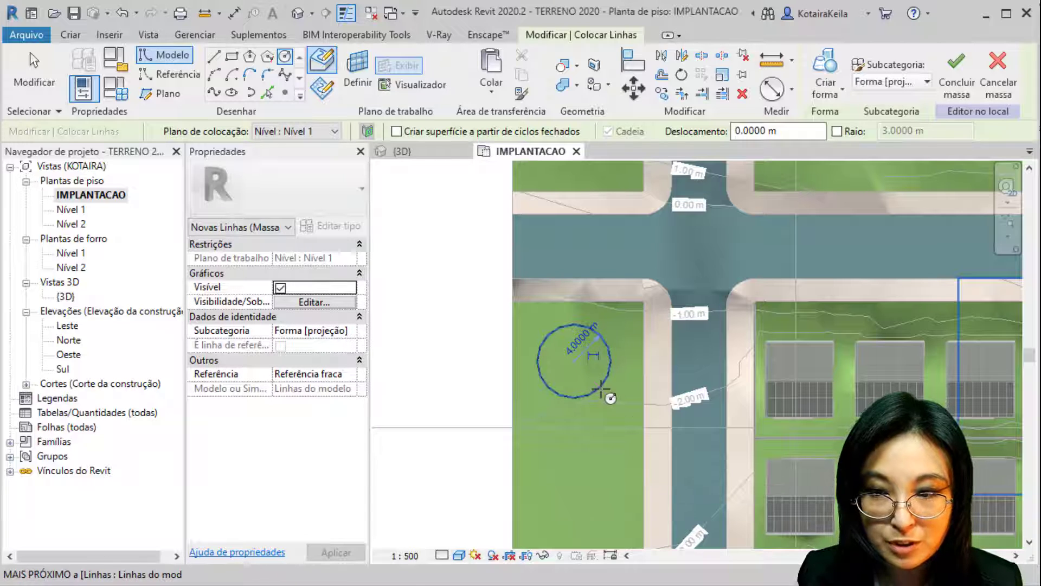
{"action": "key", "text": "Escape"}
{"action": "key", "text": "Escape"}
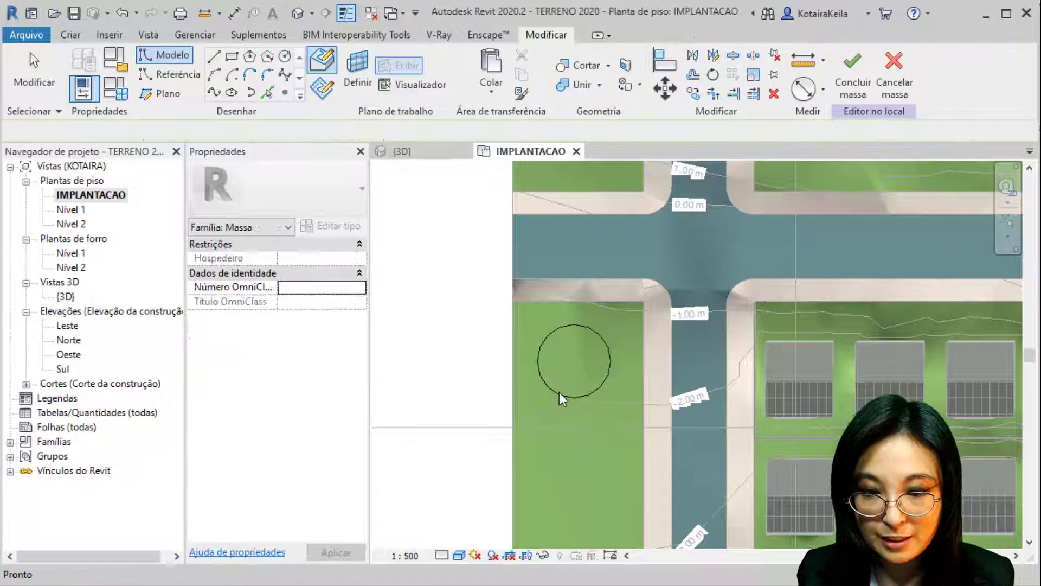
Create a solid cylindrical form from the circle and finish the mass
{"action": "left_click", "coordinate": [558, 392]}
{"action": "left_click", "coordinate": [785, 86]}
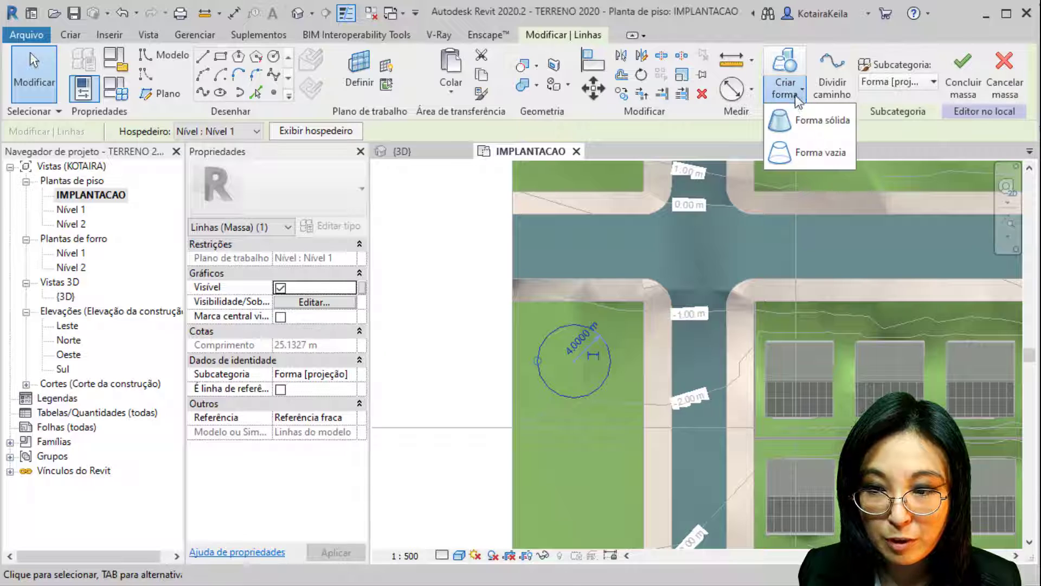
{"action": "left_click", "coordinate": [798, 127]}
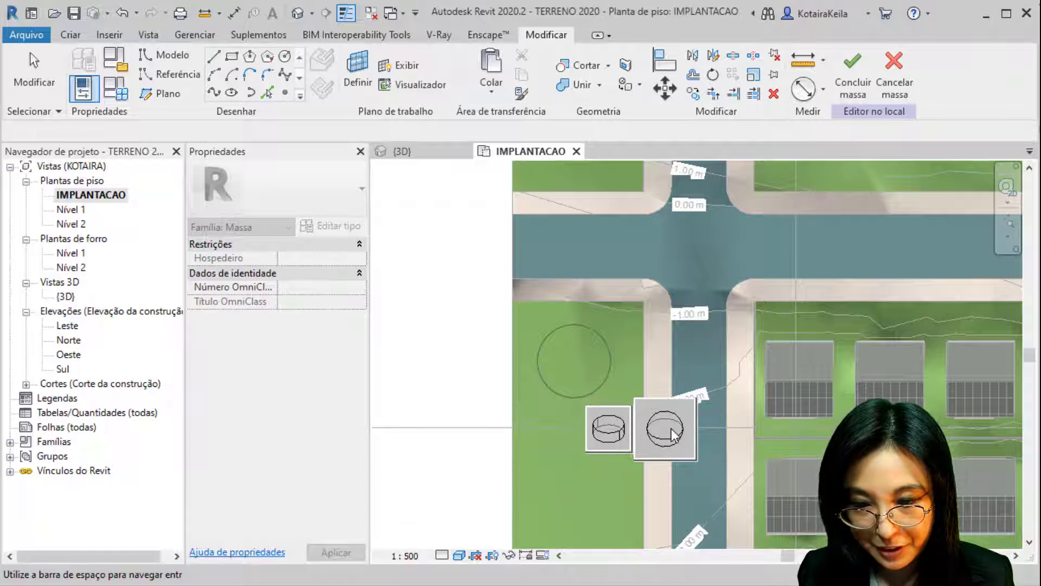
{"action": "left_click", "coordinate": [598, 429]}
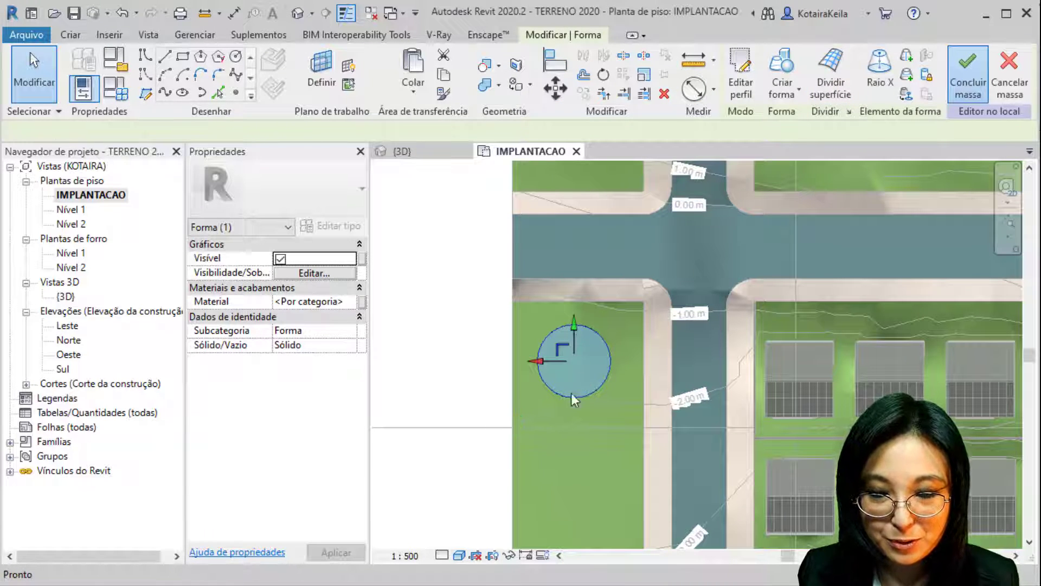
{"action": "left_click", "coordinate": [665, 160]}
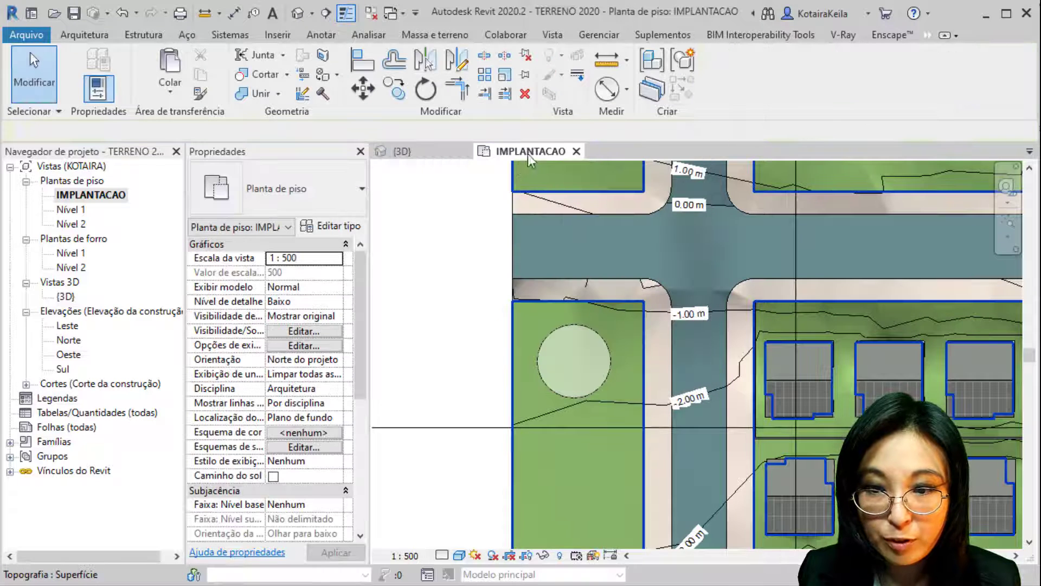
Create a building pad on Nível 1 whose boundary is picked from the cylindrical mass's circular edge
{"action": "left_click", "coordinate": [416, 34]}
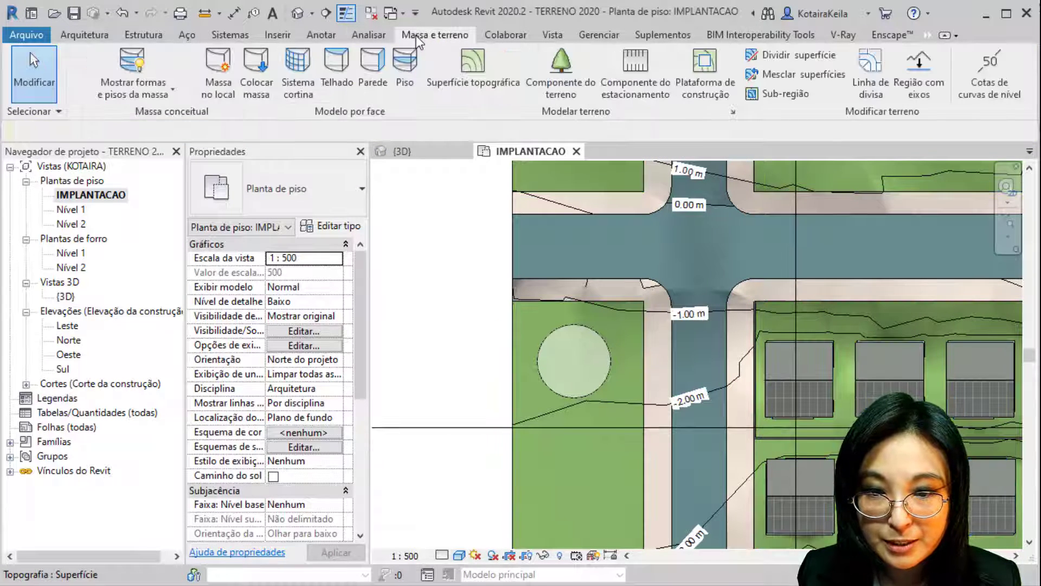
{"action": "left_click", "coordinate": [714, 87]}
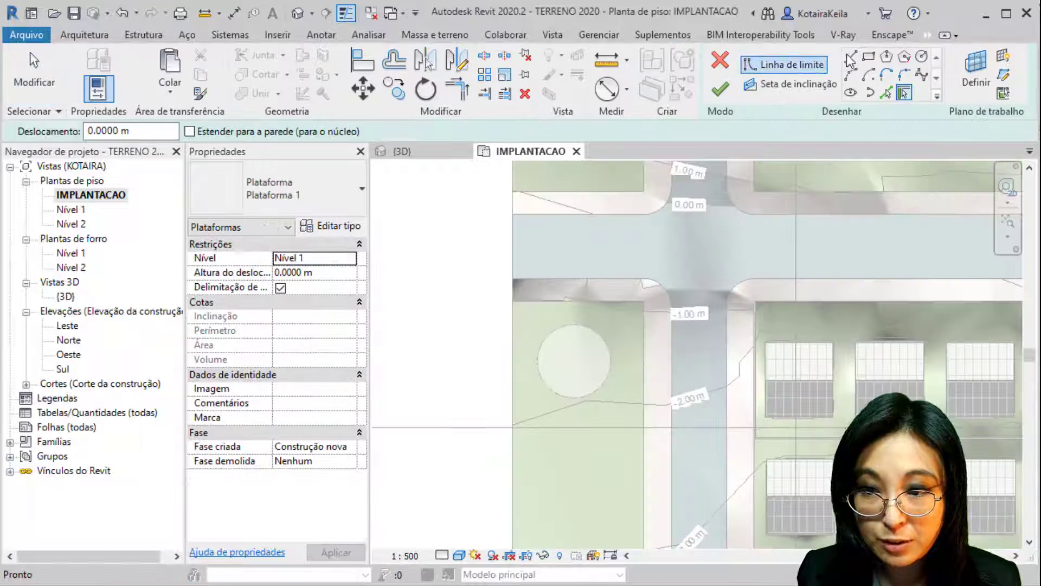
{"action": "left_click", "coordinate": [922, 57]}
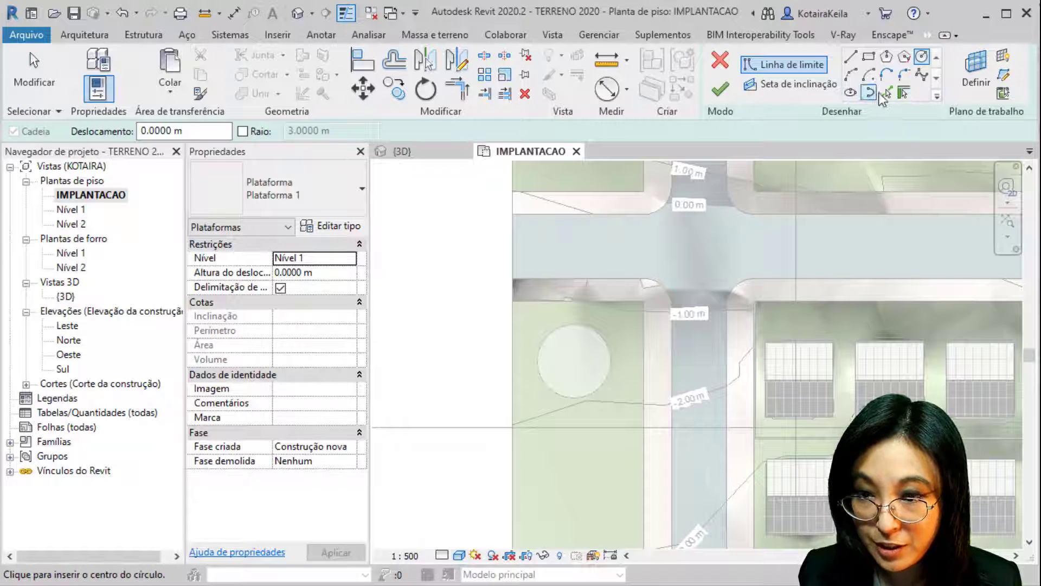
{"action": "left_click", "coordinate": [886, 92]}
{"action": "left_click", "coordinate": [579, 326]}
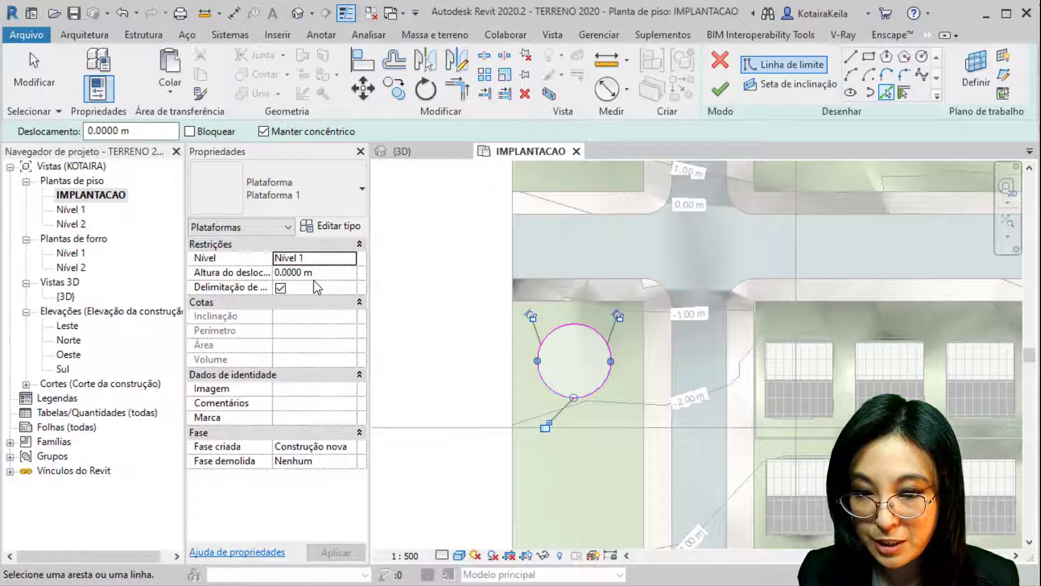
{"action": "left_click", "coordinate": [730, 91]}
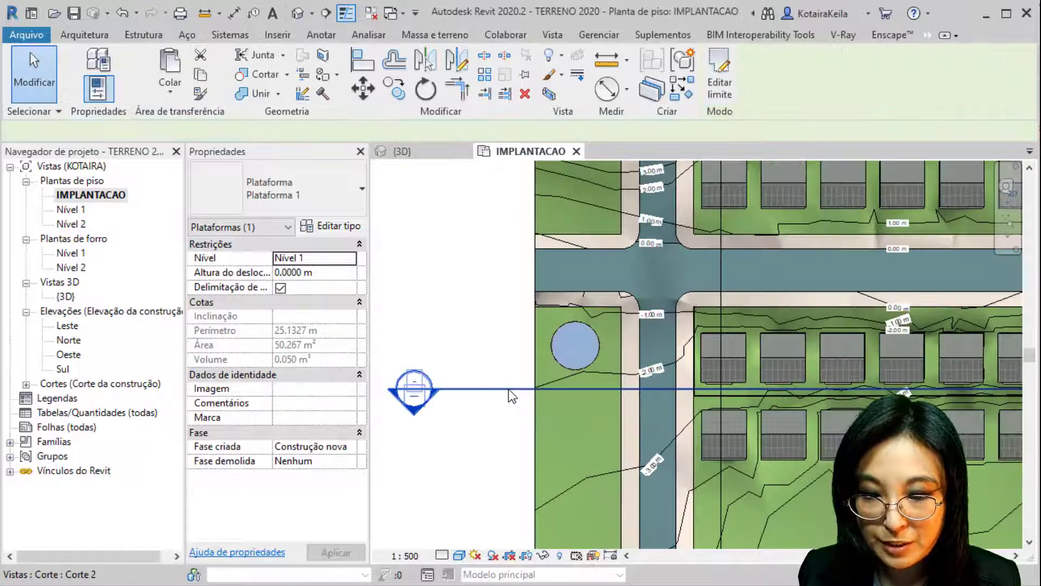
Move the Corte 2 section line up so it cuts through the cylindrical mass, and open its section view
{"action": "left_click", "coordinate": [512, 390]}
{"action": "left_click_drag", "start_coordinate": [513, 390], "coordinate": [515, 353]}
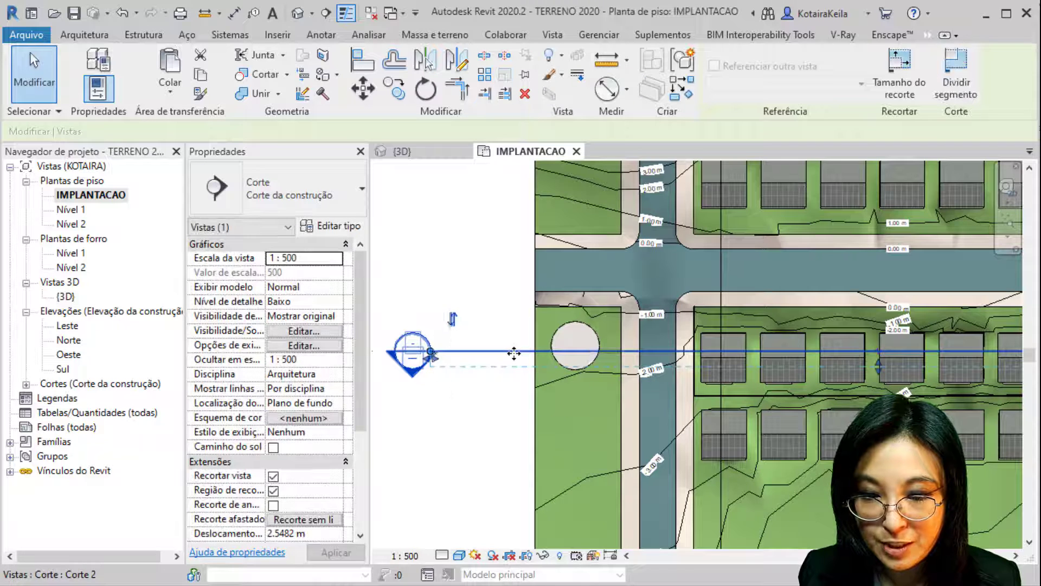
{"action": "left_click", "coordinate": [472, 426]}
{"action": "double_click", "coordinate": [414, 374]}
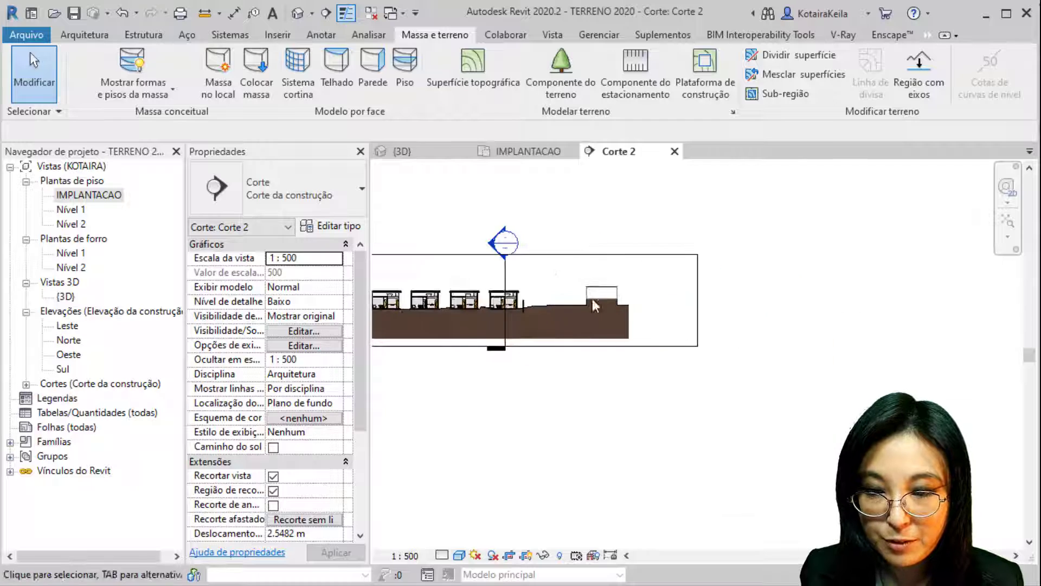
Stretch the barrilete mass's top upward and extend its base down to the terrain surface in the section
{"action": "scroll", "coordinate": [643, 270], "scroll_direction": "up", "scroll_amount": 2}
{"action": "left_click", "coordinate": [617, 252]}
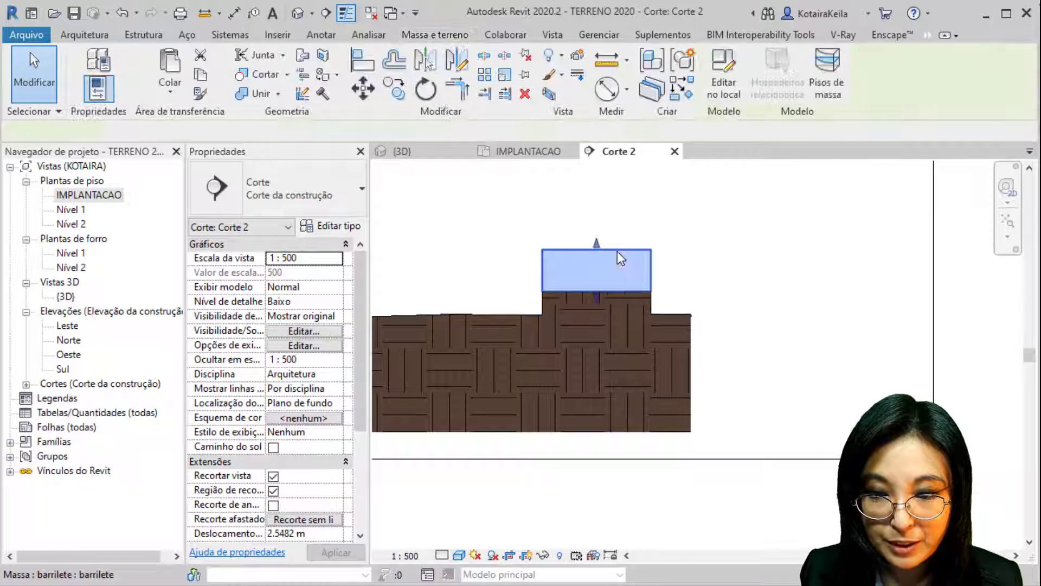
{"action": "scroll", "coordinate": [596, 293], "scroll_direction": "down", "scroll_amount": 2}
{"action": "left_click_drag", "start_coordinate": [555, 313], "coordinate": [556, 248]}
{"action": "left_click_drag", "start_coordinate": [557, 346], "coordinate": [554, 362]}
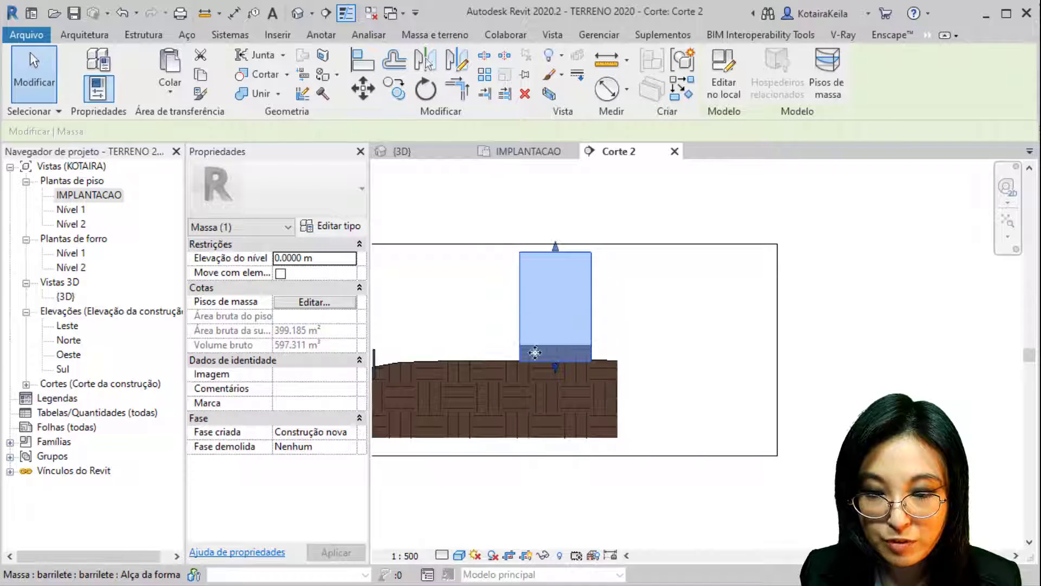
Move the circular building pad down about 1.77 m so it meets the terrain at the mass's base
{"action": "left_click_drag", "start_coordinate": [490, 332], "coordinate": [626, 359]}
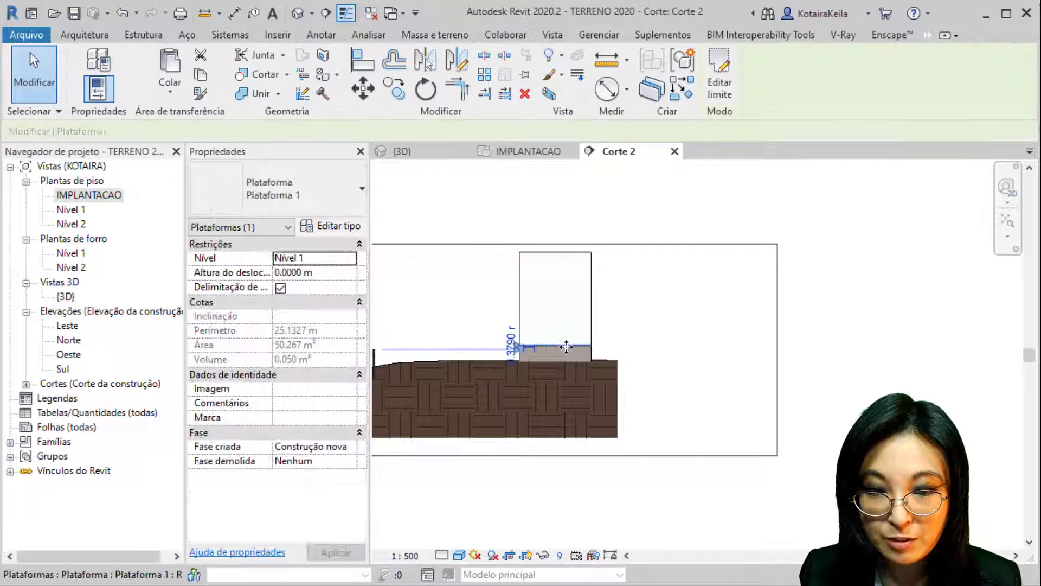
{"action": "scroll", "coordinate": [566, 386], "scroll_direction": "up", "scroll_amount": 1}
{"action": "scroll", "coordinate": [586, 358], "scroll_direction": "up", "scroll_amount": 2}
{"action": "left_click", "coordinate": [363, 87]}
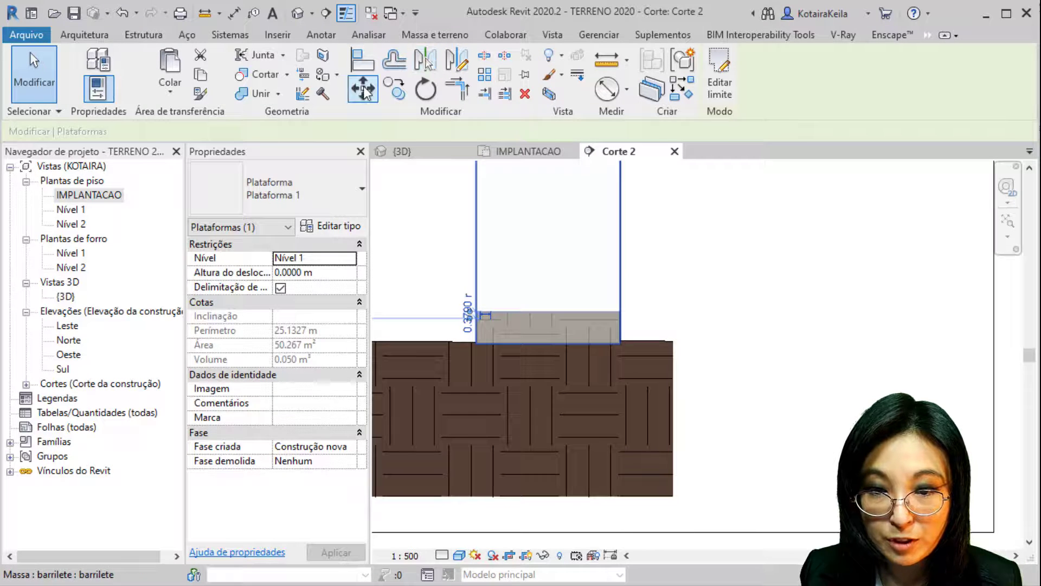
{"action": "left_click", "coordinate": [622, 320]}
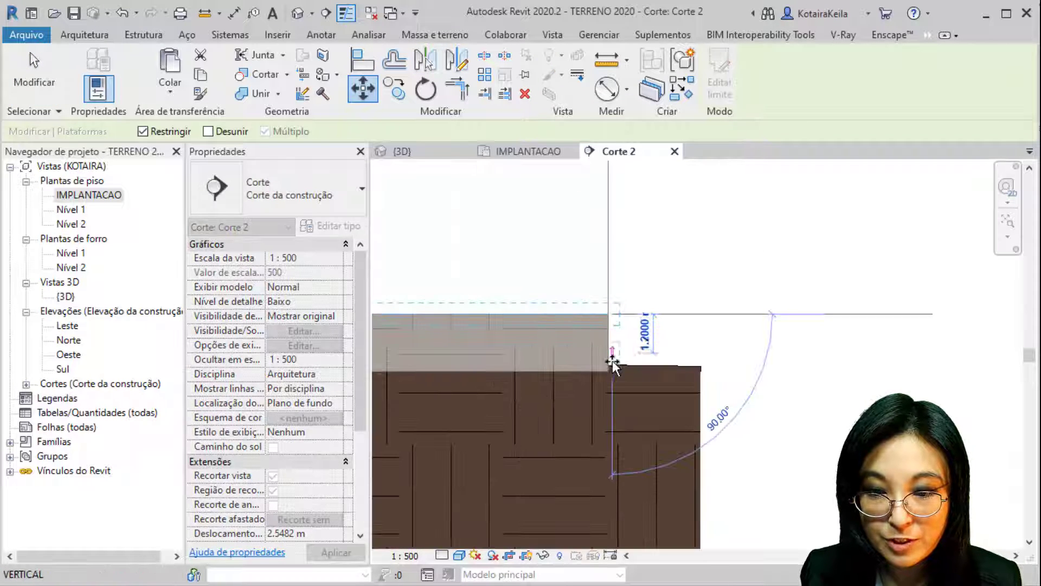
{"action": "left_click", "coordinate": [611, 374]}
{"action": "scroll", "coordinate": [570, 330], "scroll_direction": "down", "scroll_amount": 3}
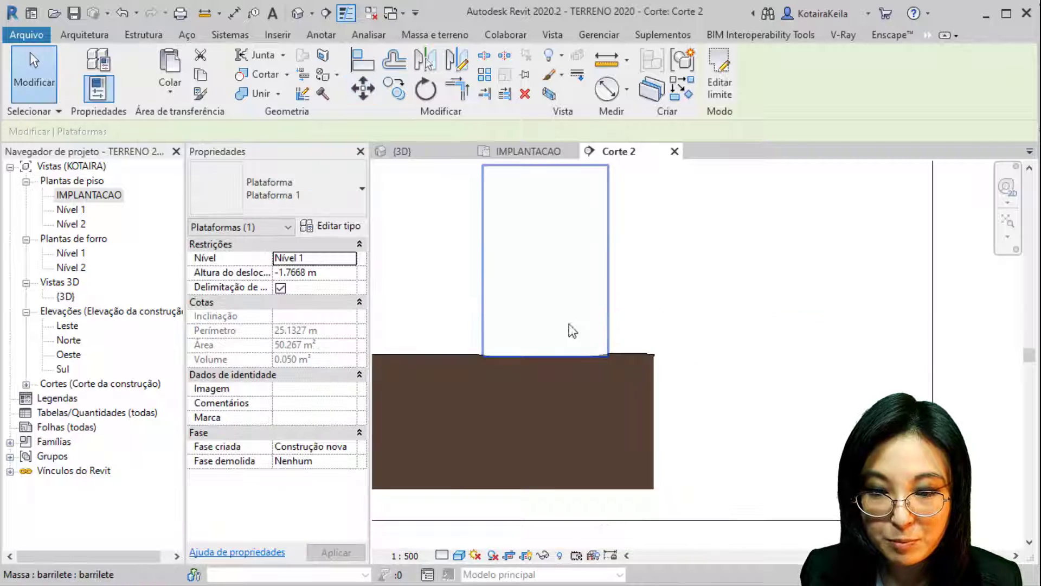
{"action": "left_click", "coordinate": [554, 285]}
{"action": "key", "text": "Escape"}
Stretch the barrilete cylinder taller in the 3D view and check it against the houses and terrain
{"action": "double_click", "coordinate": [66, 296]}
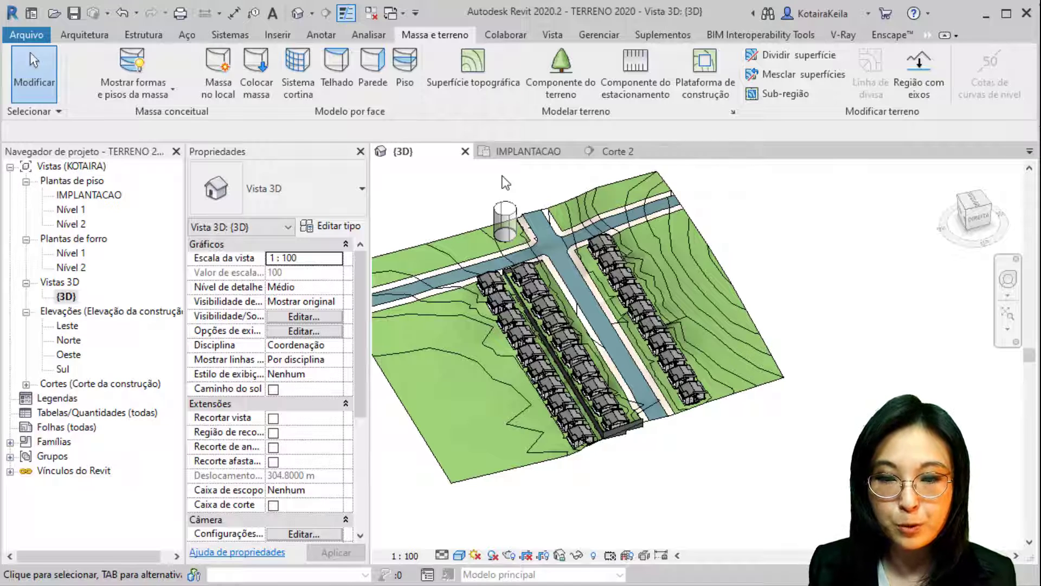
{"action": "left_click", "coordinate": [507, 206]}
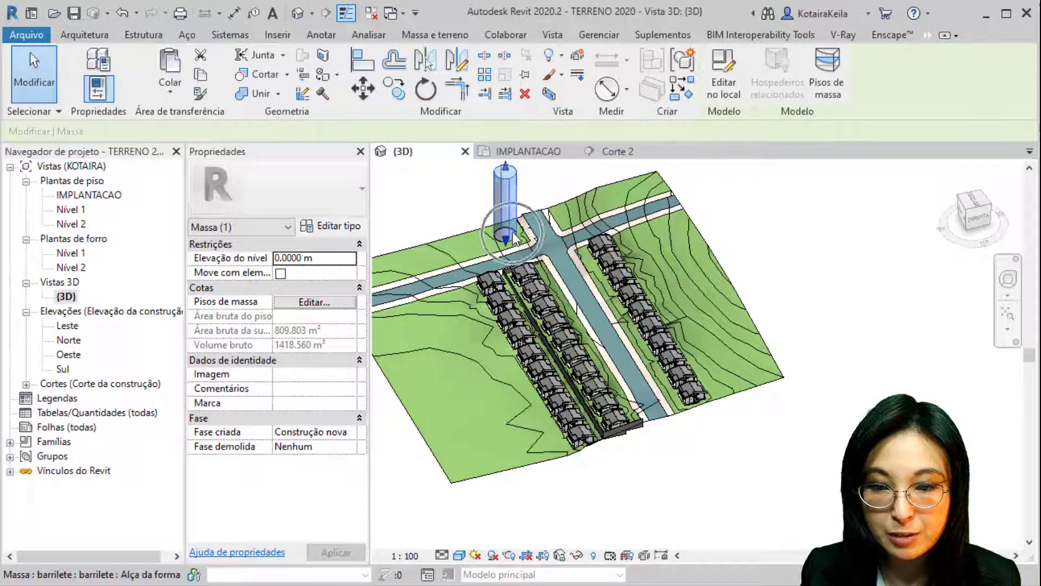
{"action": "left_click", "coordinate": [438, 204]}
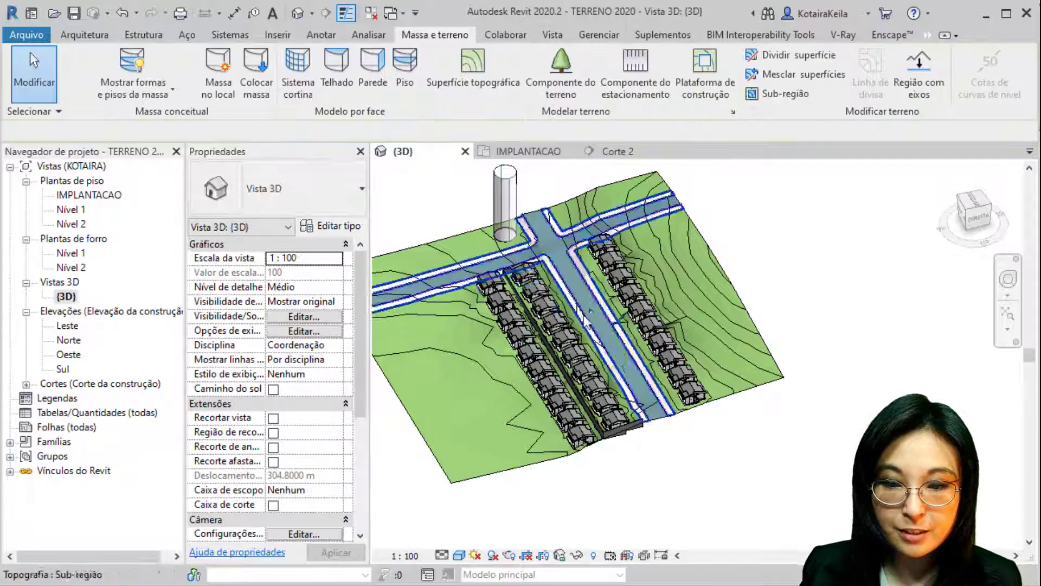
{"action": "middle_click_drag", "start_coordinate": [608, 348], "coordinate": [559, 390], "text": "shift"}
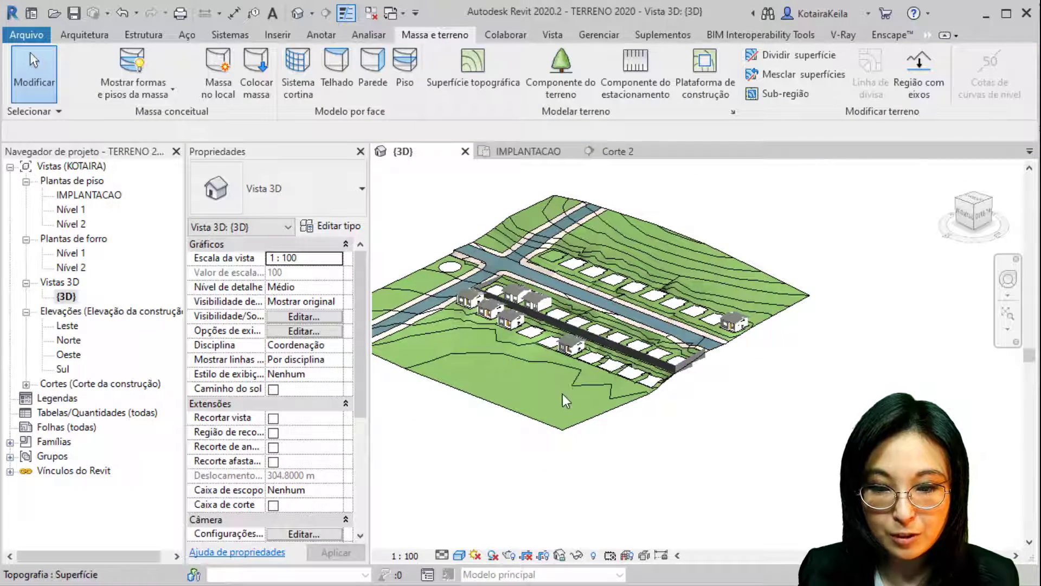
{"action": "key", "text": "ctrl"}
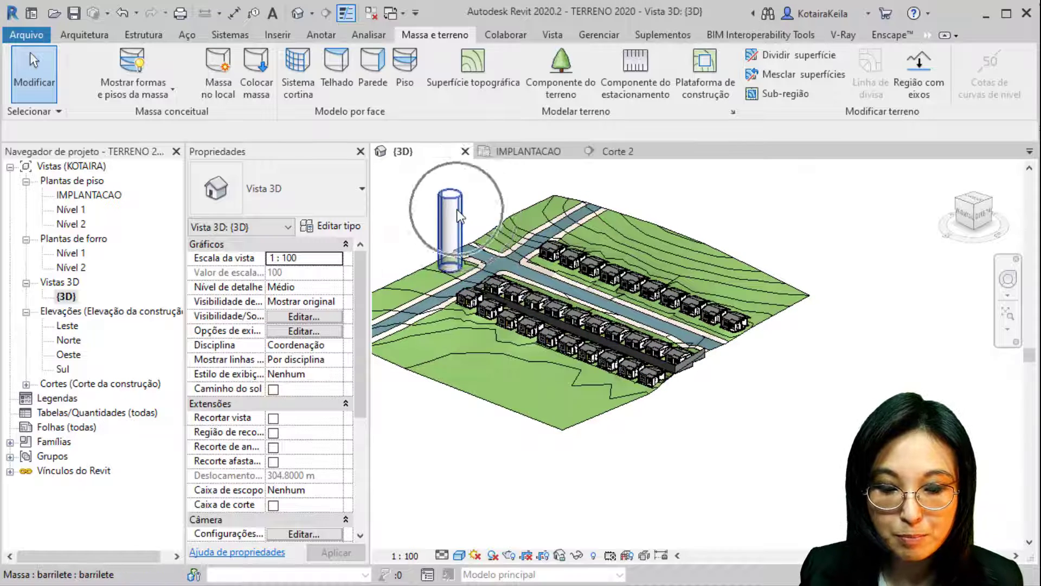